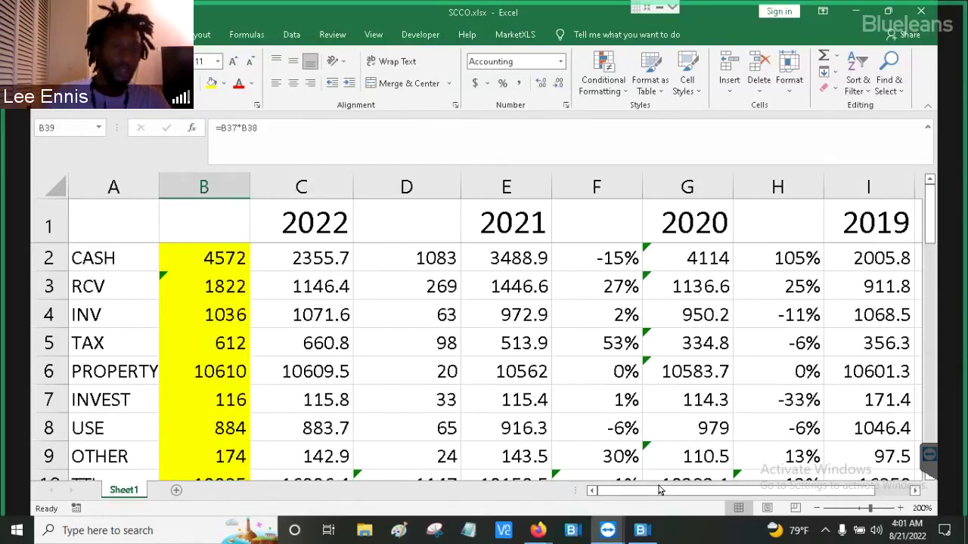
Review the CASH row, checking the 2022 amount, the projection in B2 and the yearly growth rates in F2 and H2.
left_click(324, 274)
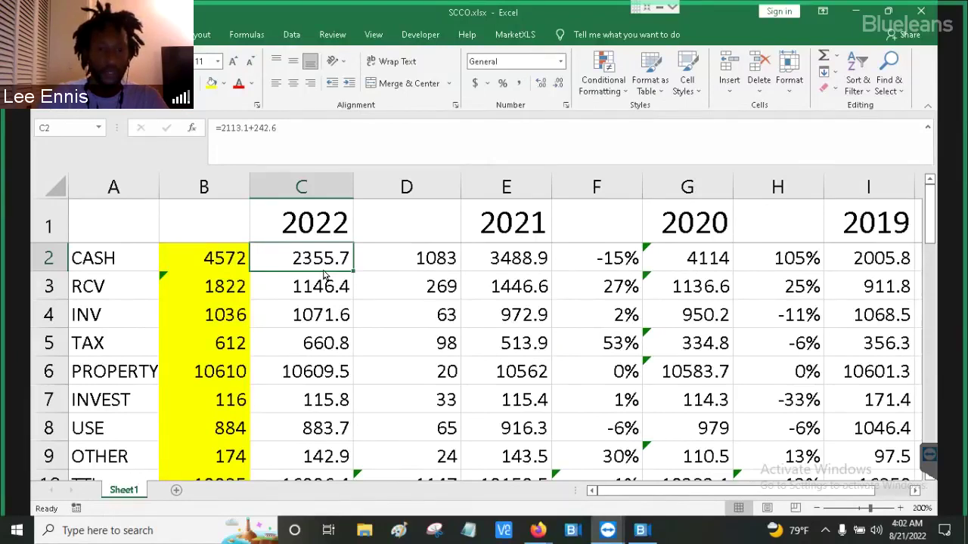
key("Left")
key("Right")
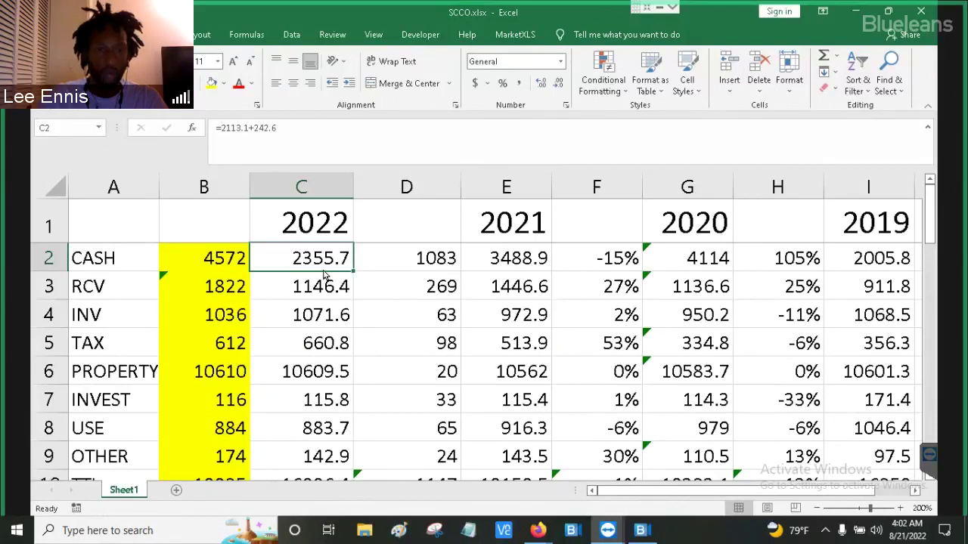
key("Left")
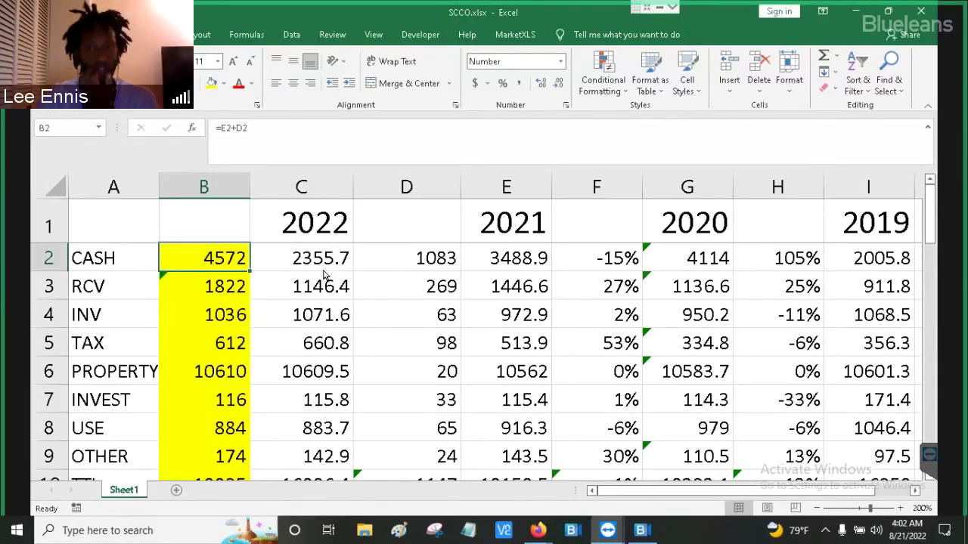
key("Right")
key("Right")
key("Right")
key("Right")
key("Right")
key("Right")
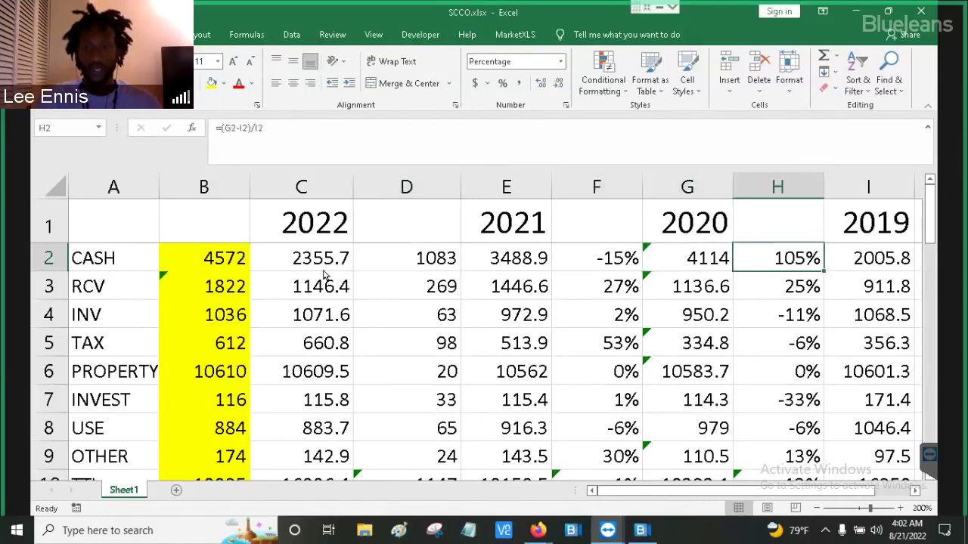
key("Left")
key("Left")
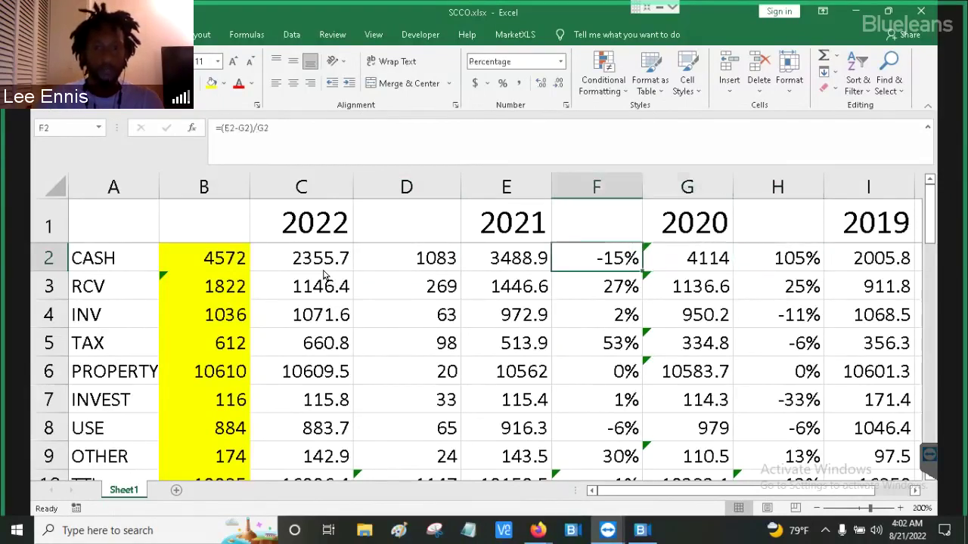
key("Left")
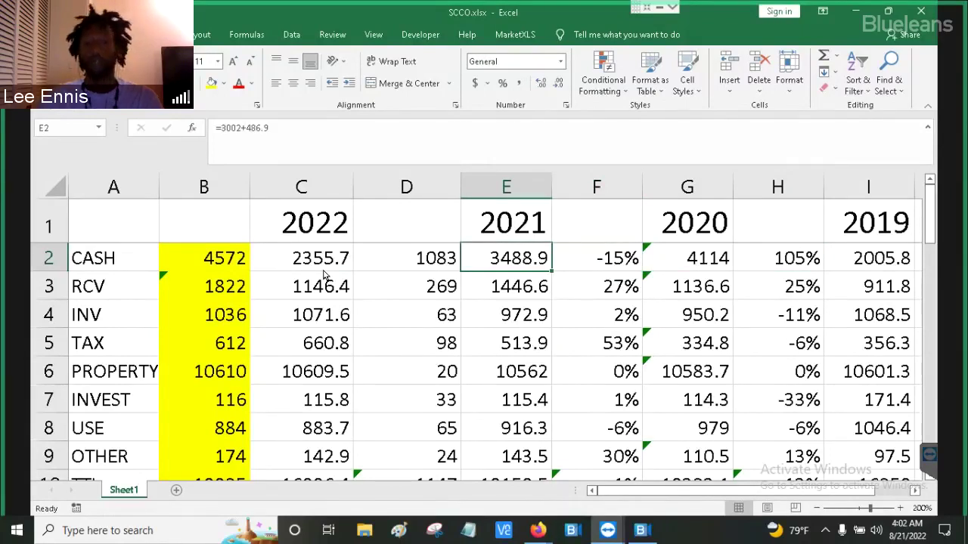
key("Left")
key("Left")
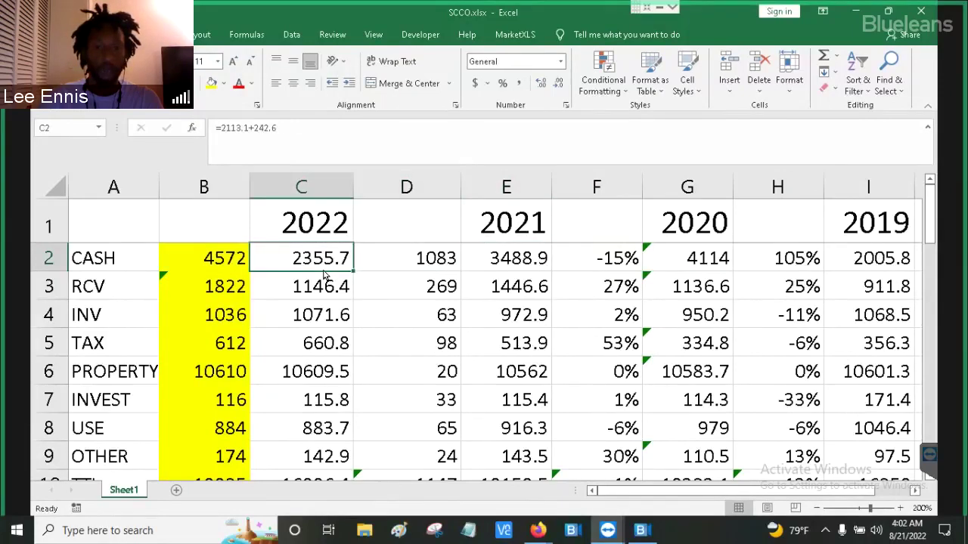
Examine the CASH standard deviation formula in D2 against the 2021 and 2022 amounts and the projection in B2.
key("Right")
key("Right")
key("Left")
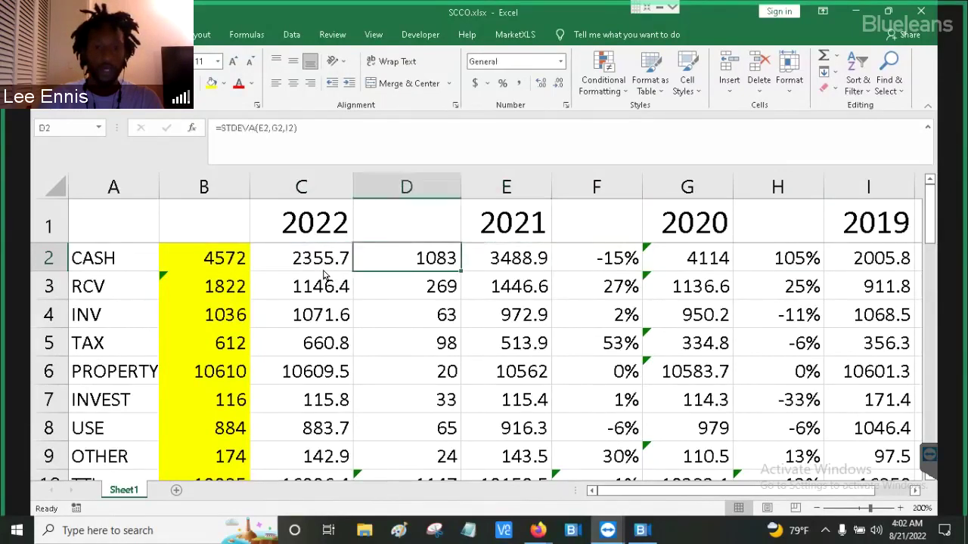
key("Right")
key("Left")
key("Right")
key("Left")
key("Left")
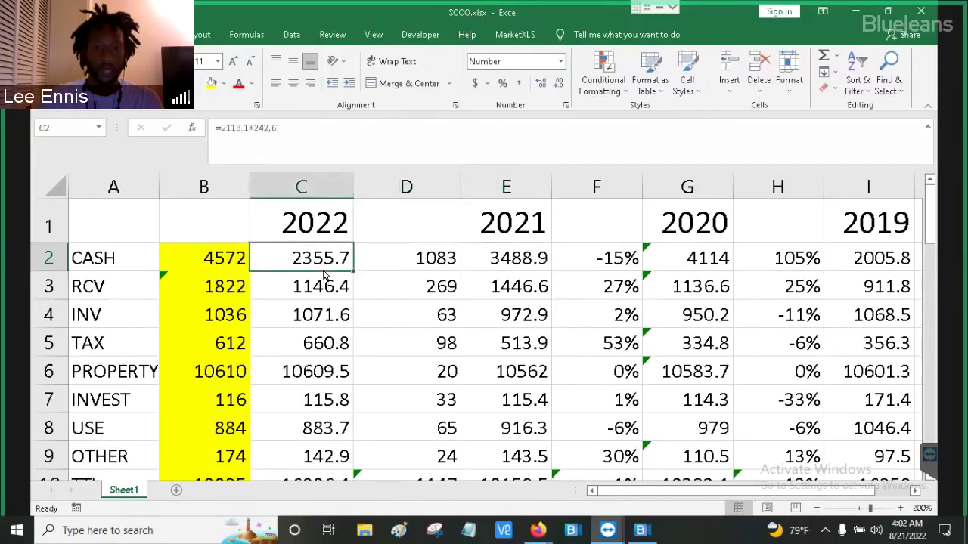
key("Right")
key("Right")
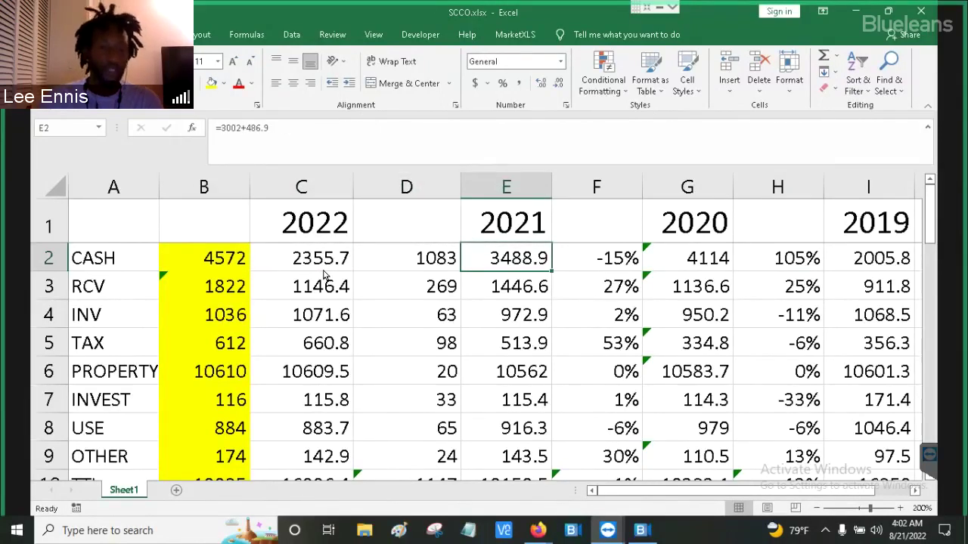
key("Left")
key("Left")
key("Left")
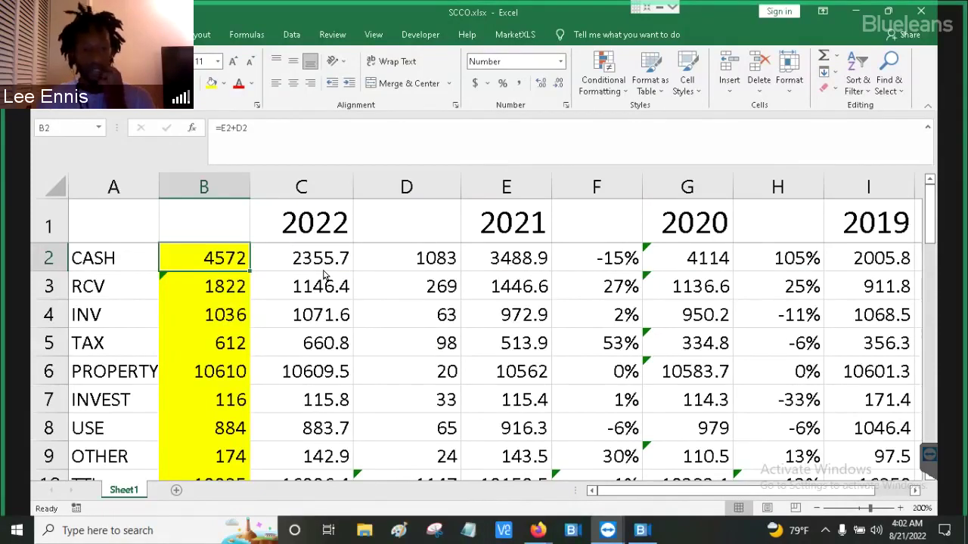
Inspect the RCV projection formula in B3 and trace across the row to the 2020 growth rate in H3.
key("Down")
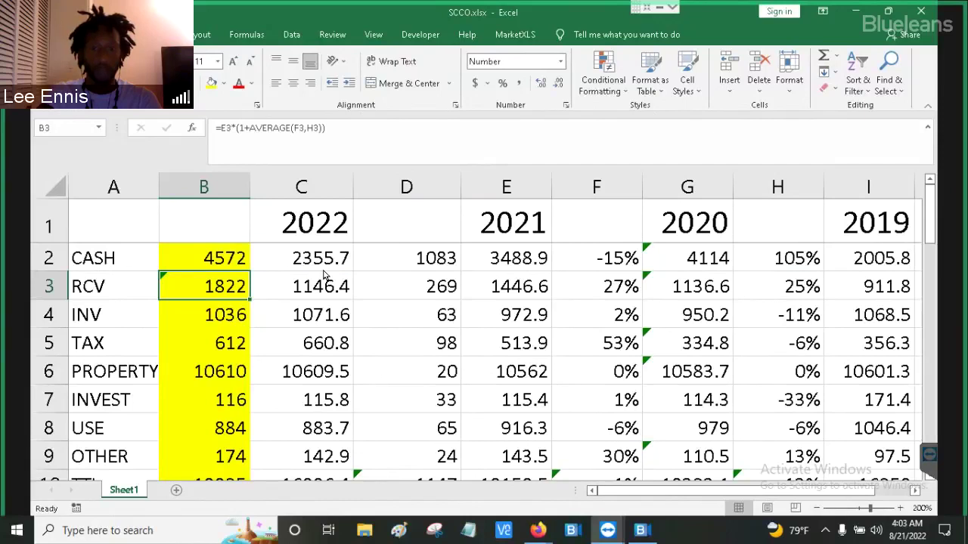
key("Right")
key("Right")
key("Right")
key("Right")
key("Right")
key("Right")
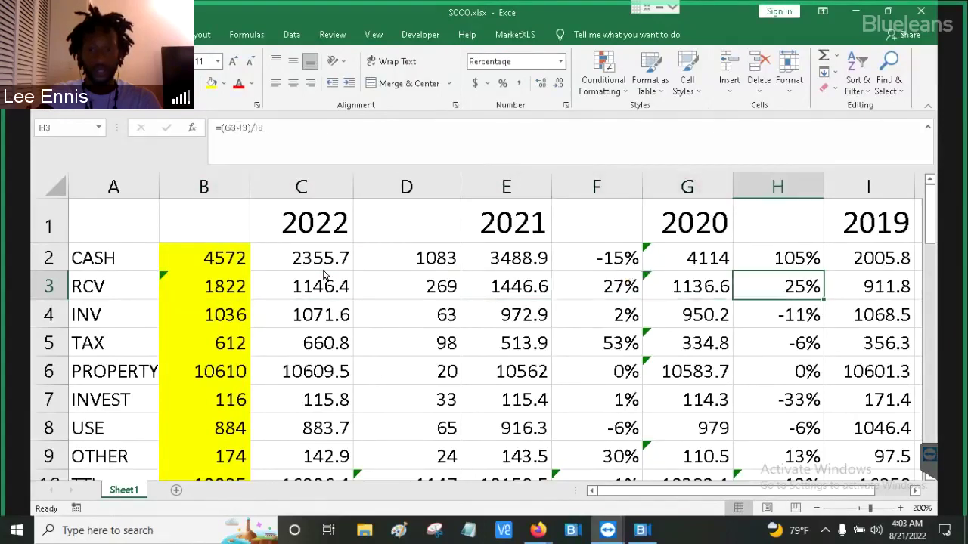
key("Left")
key("Left")
key("Left")
key("Left")
key("Left")
key("Left")
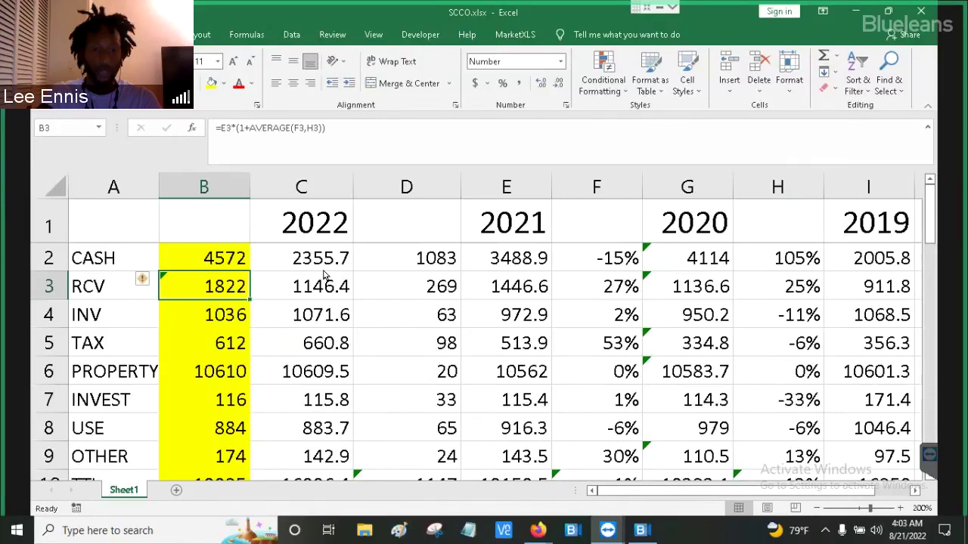
Compare the RCV projection in B3 with the standard deviation formula in D3.
key("Right")
key("Right")
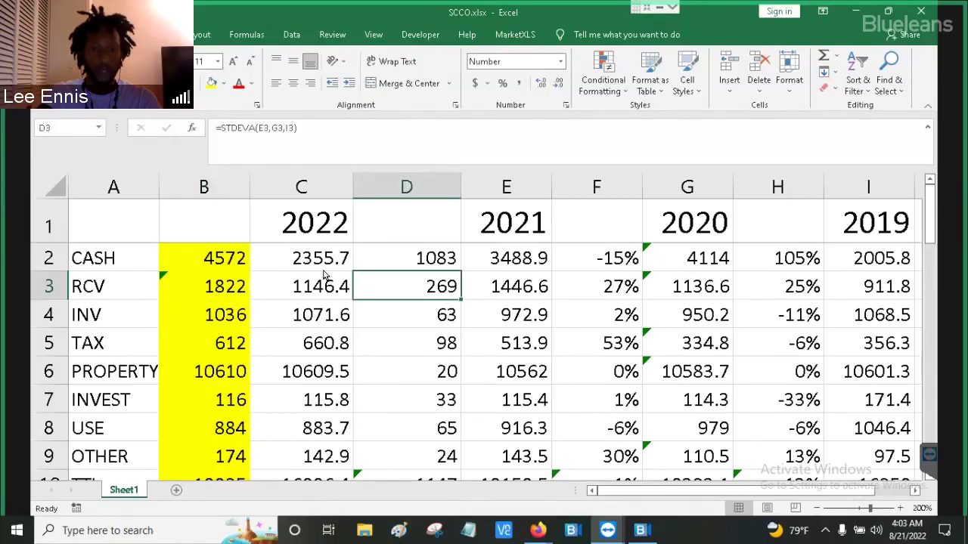
key("Left")
key("Left")
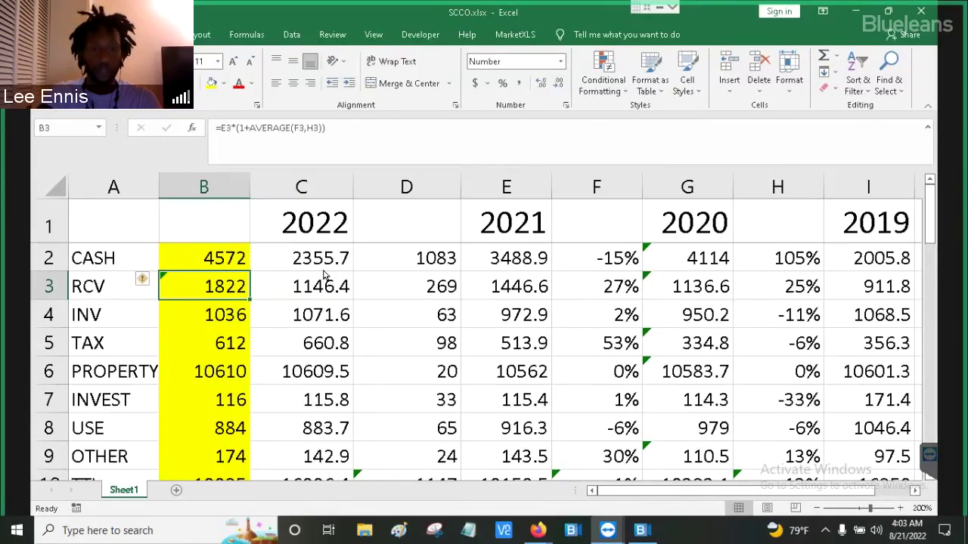
key("Right")
key("Right")
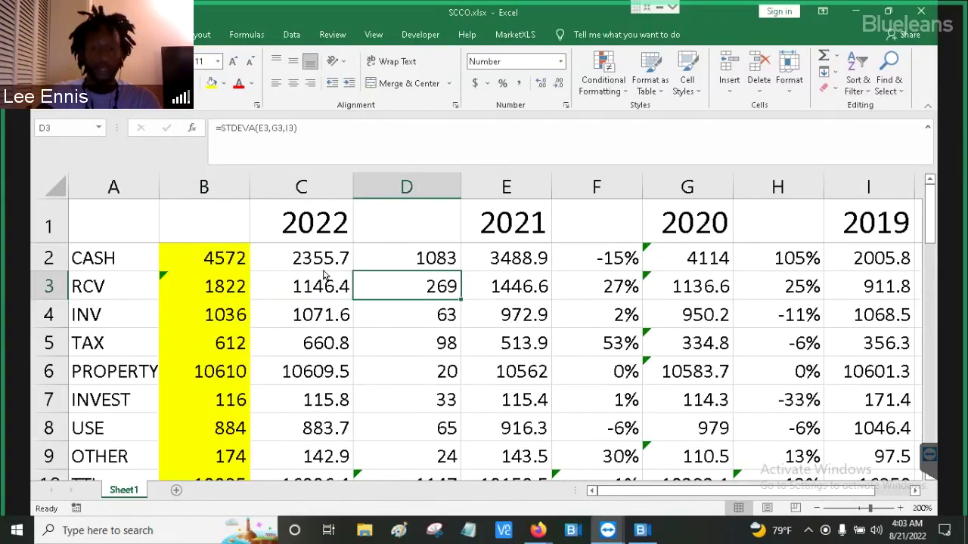
Compare the RCV growth rates in F3 and H3, and recheck the standard deviation in D3 and projection in B3.
key("Right")
key("Right")
key("Right")
key("Right")
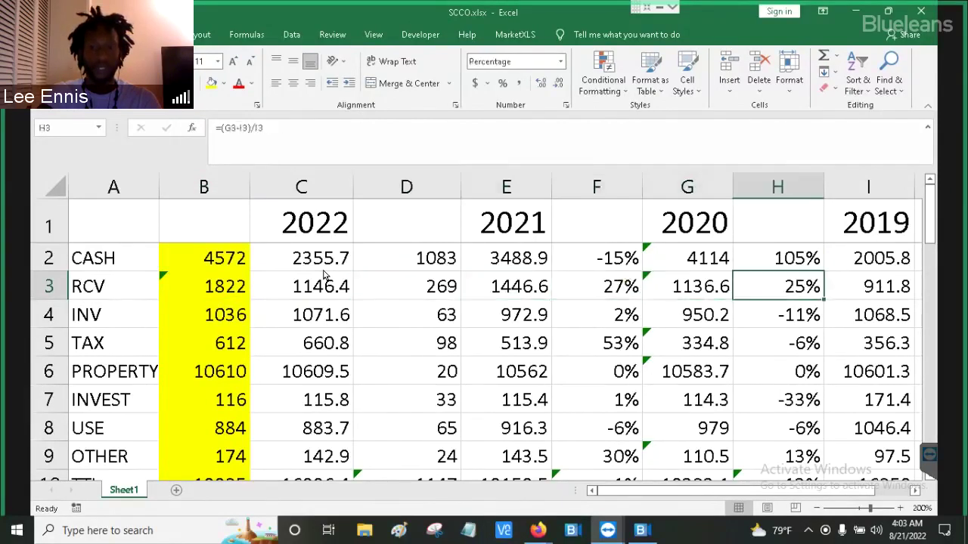
key("Left")
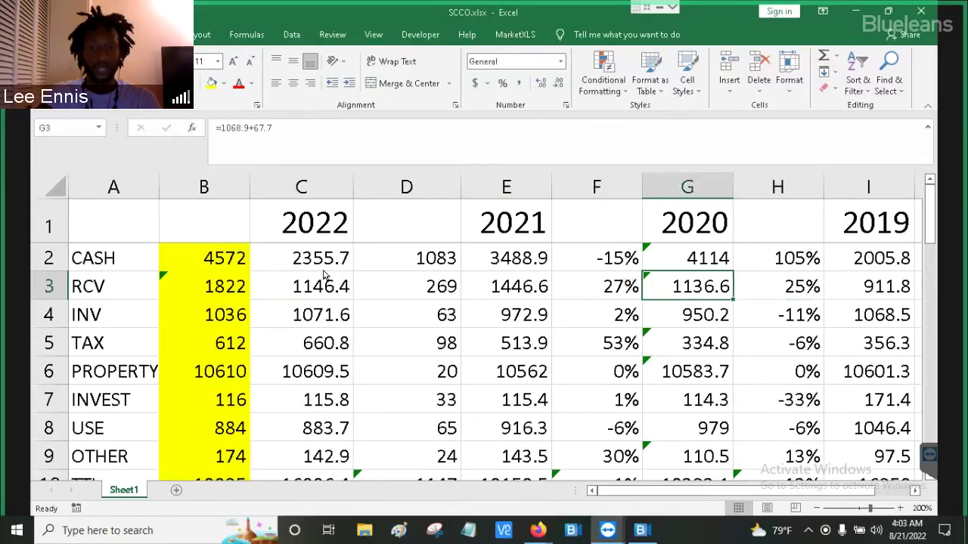
key("Left")
key("Right")
key("Right")
key("Left")
key("Left")
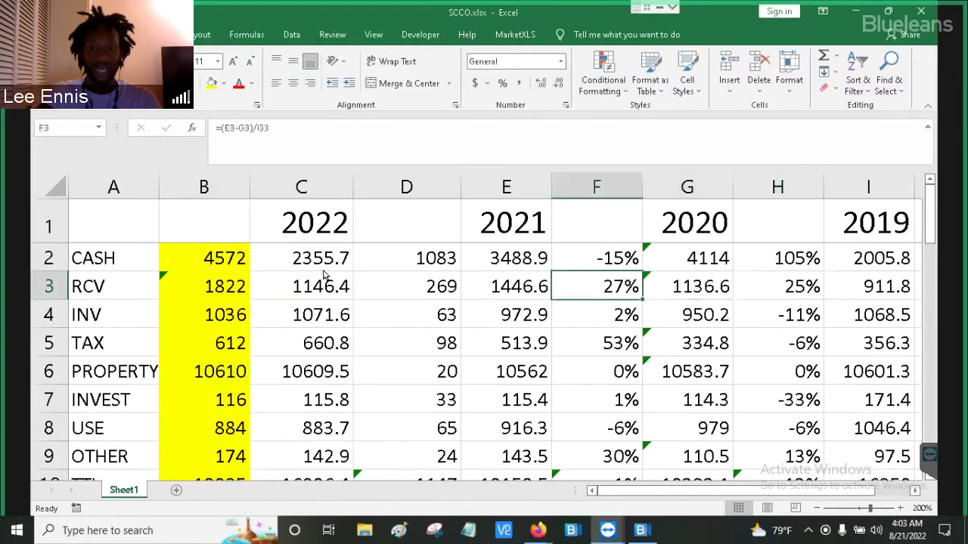
key("Right")
key("Right")
key("Left")
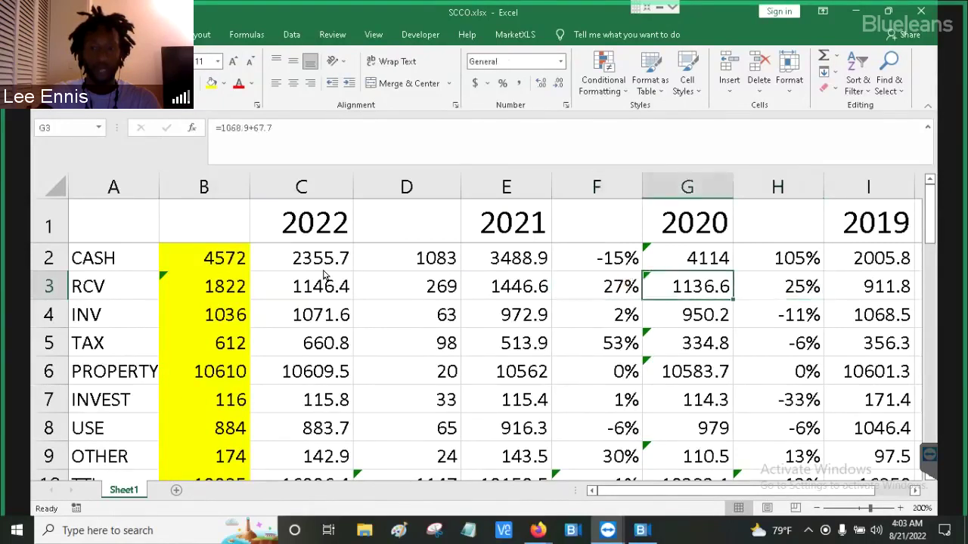
key("Left")
key("Right")
key("Left")
key("Left")
key("Left")
key("Left")
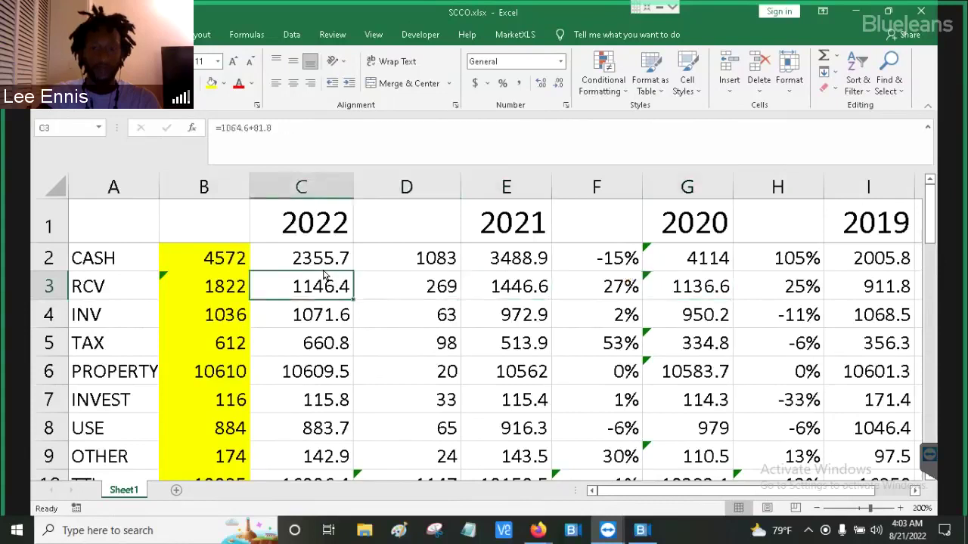
key("Right")
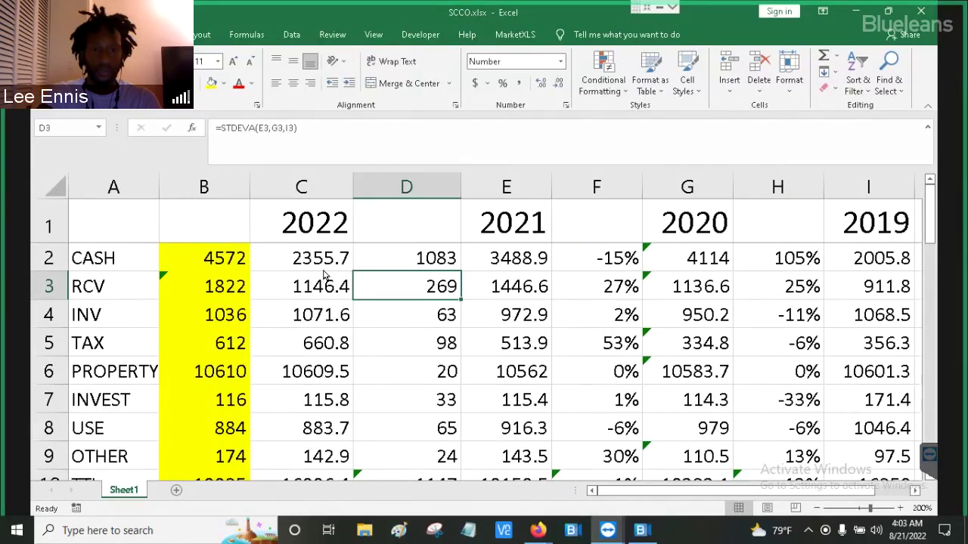
key("Left")
key("Left")
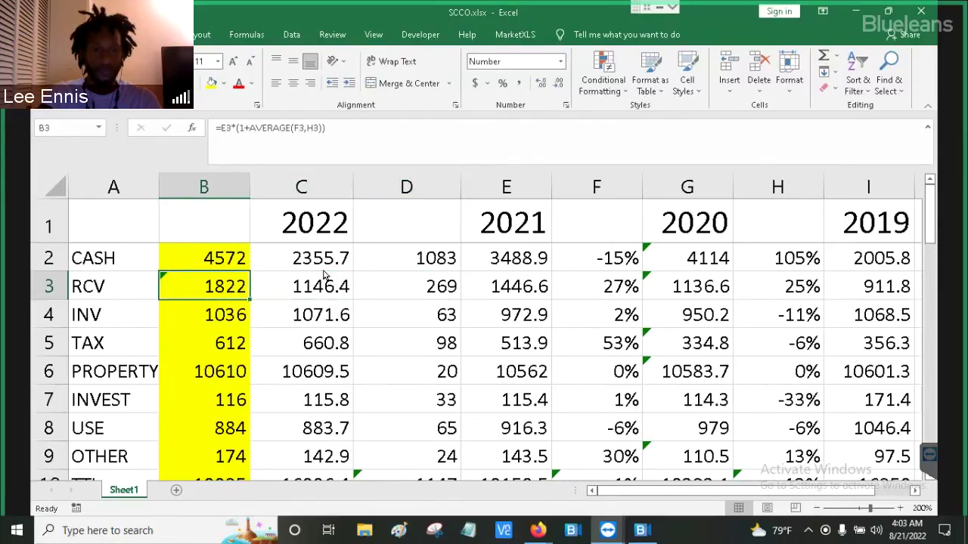
Examine the INV projection formula in B4 and the growth rates in F4 and H4.
key("Down")
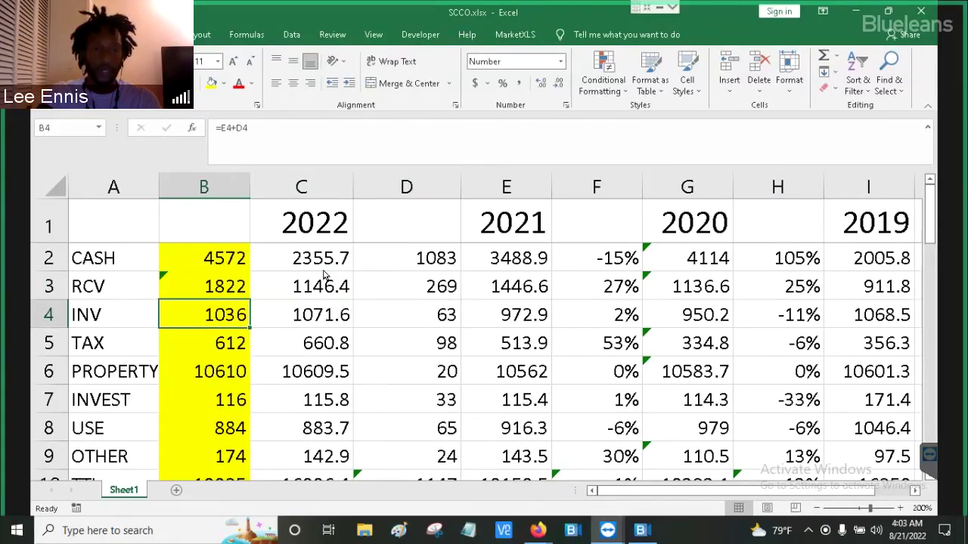
key("Right")
key("Right")
key("Right")
key("Right")
key("Right")
key("Right")
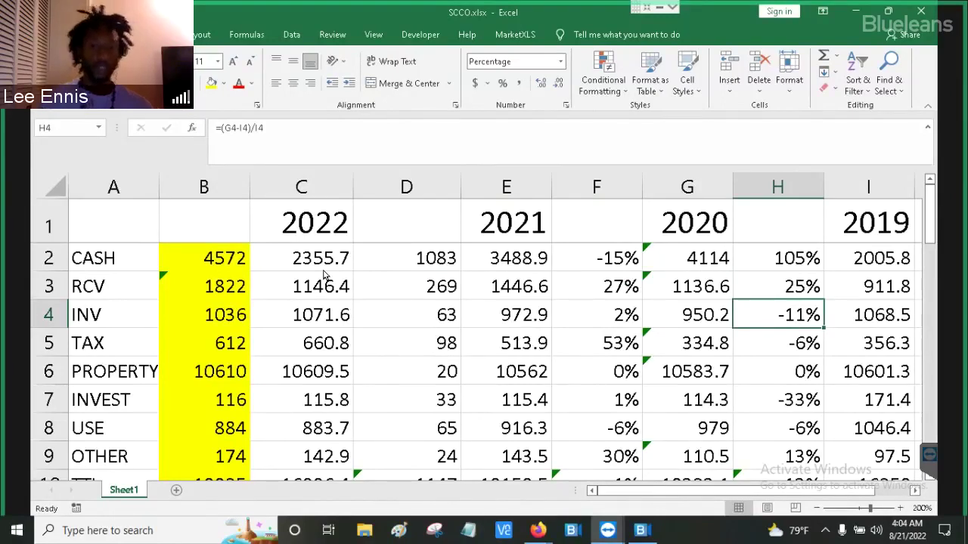
key("Left")
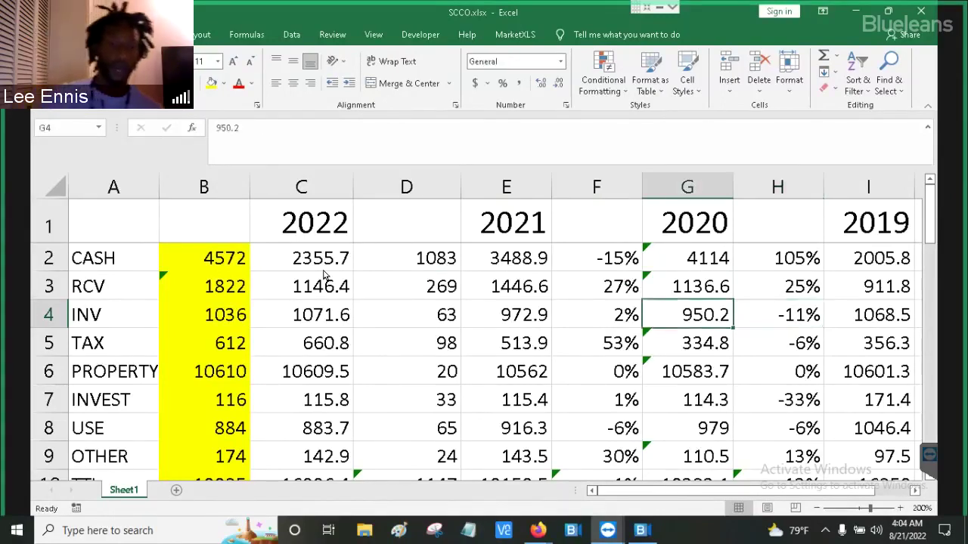
key("Left")
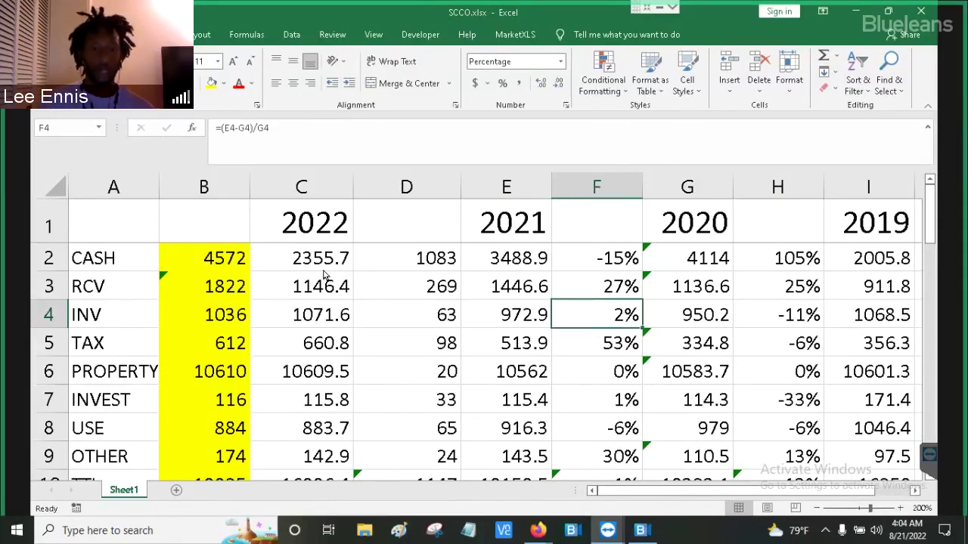
key("Left")
key("Left")
key("Left")
key("Left")
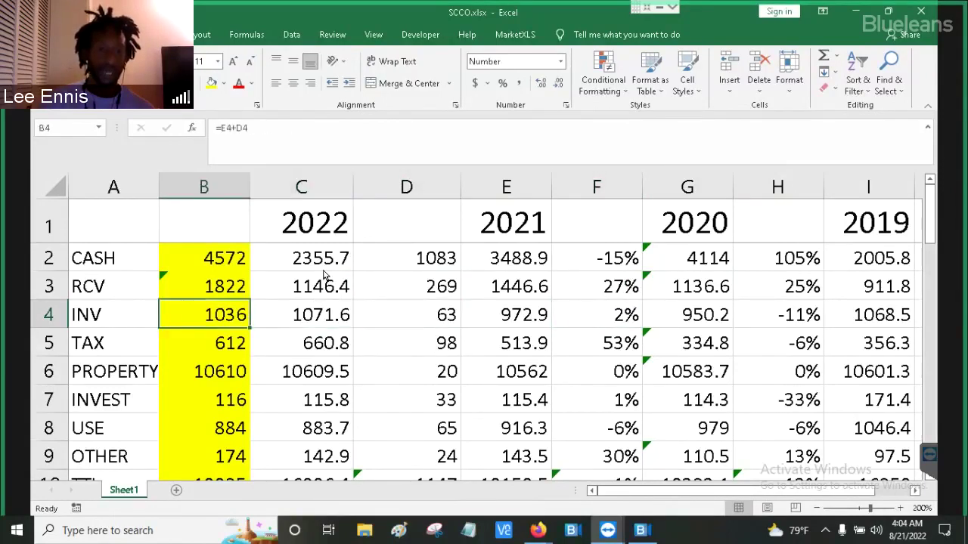
Look through the projection formulas in column B between the CASH and PROPERTY rows, ending on TAX in B5.
key("Down")
key("Down")
key("Up")
key("Up")
key("Up")
key("Up")
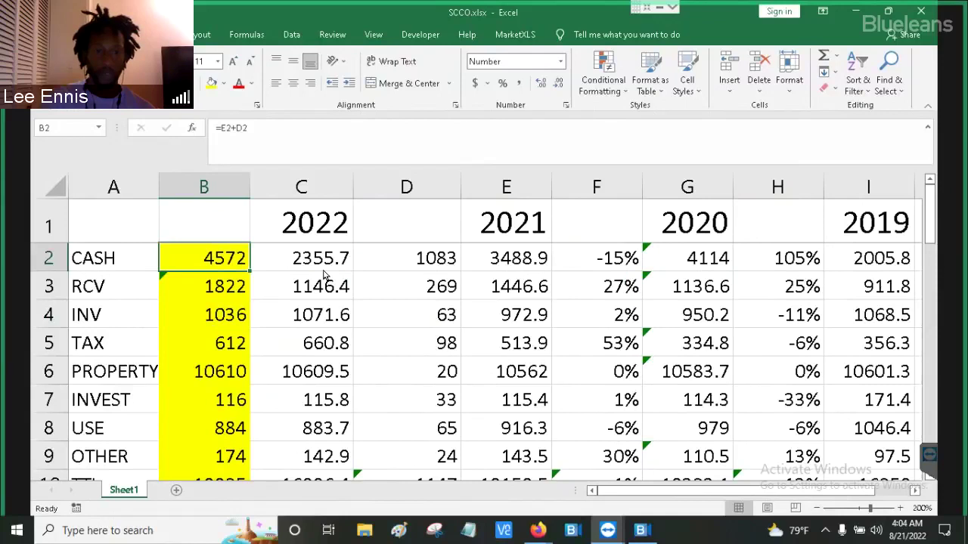
key("Down")
key("Down")
key("Down")
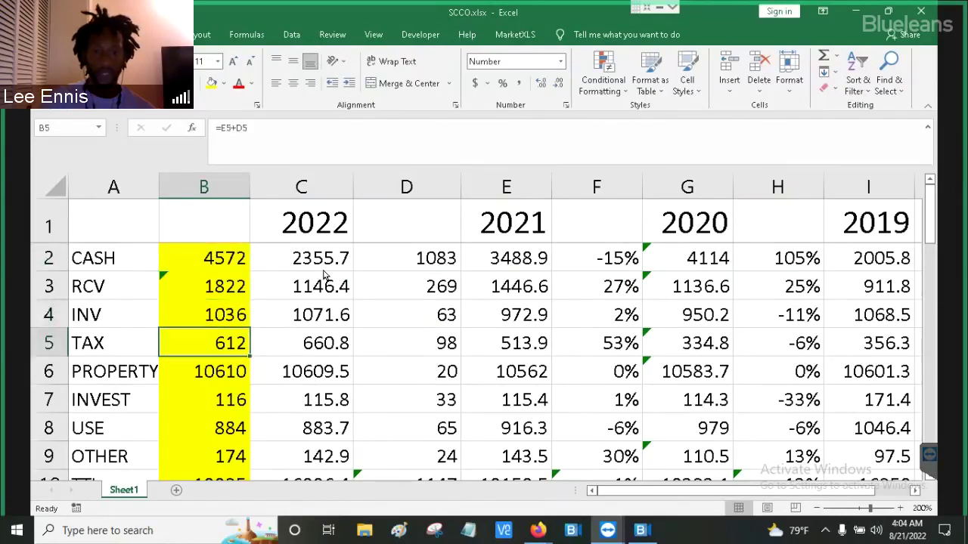
Review the TAX row, checking the growth rates in F5 and H5 and the 2021 and 2022 amounts.
key("Right")
key("Right")
key("Right")
key("Right")
key("Right")
key("Right")
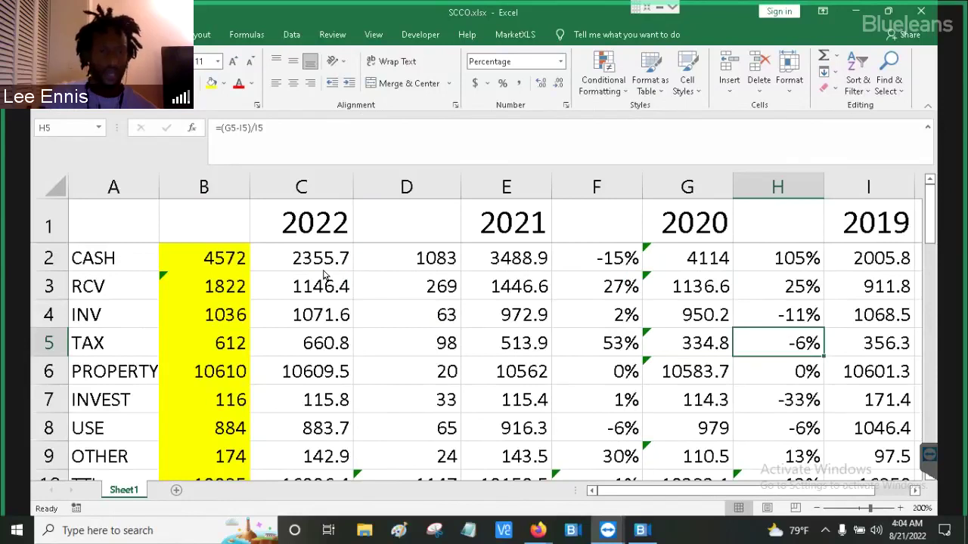
key("Left")
key("Left")
key("Left")
key("Left")
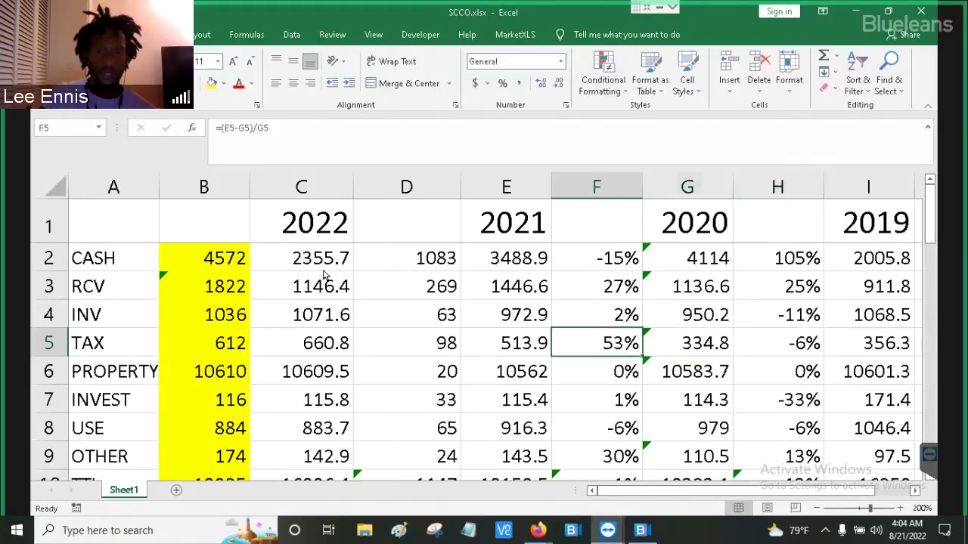
key("Right")
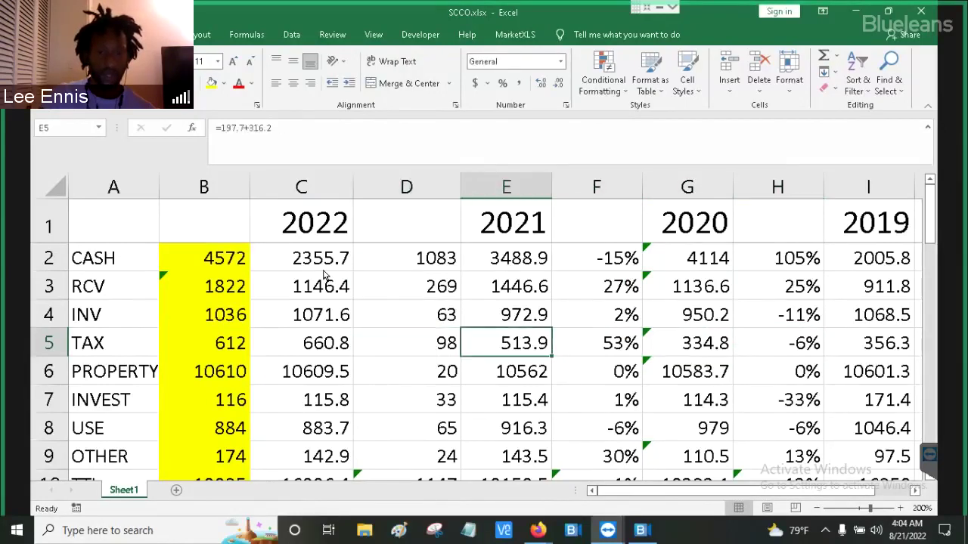
key("Left")
key("Left")
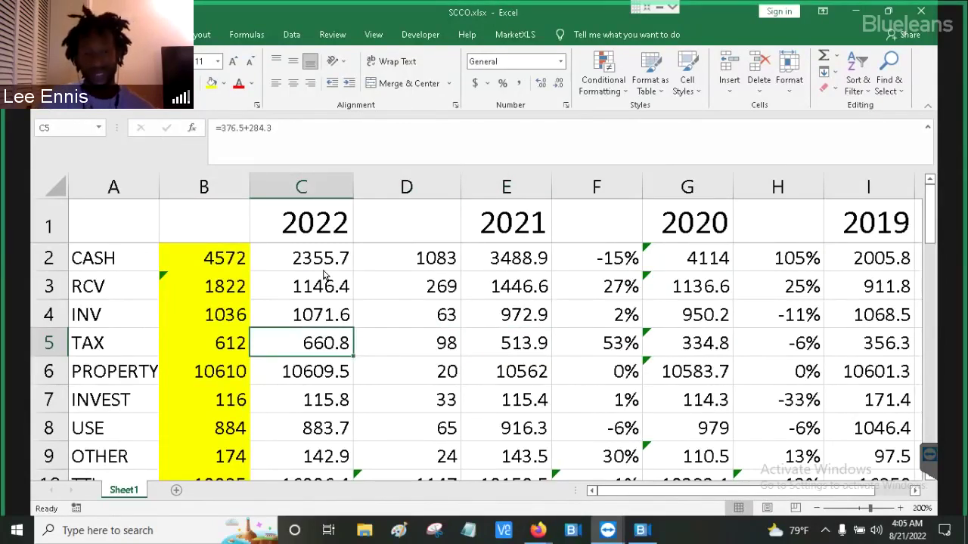
Check the TAX projection in B5, then read across the PROPERTY row from the projection in B6 to the 2019 amount in I6.
key("Left")
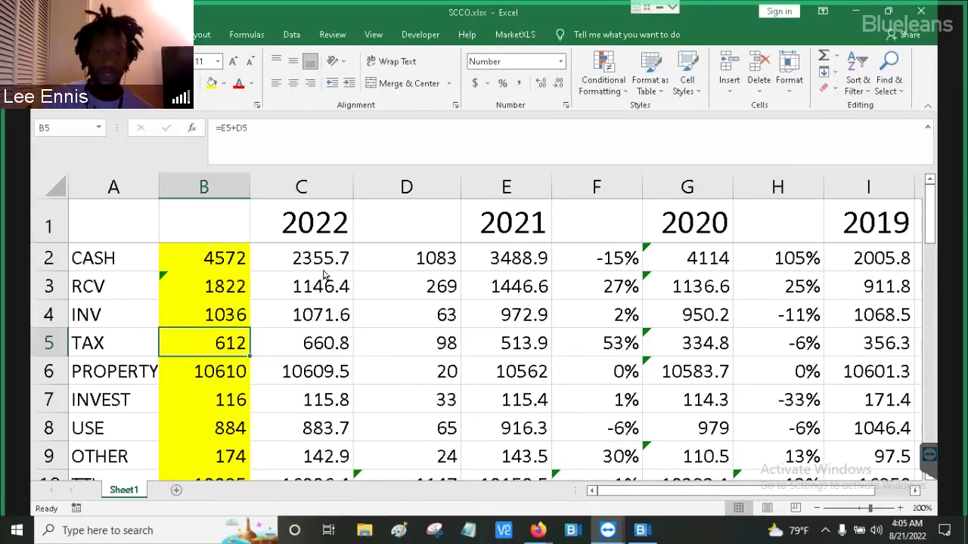
key("Down")
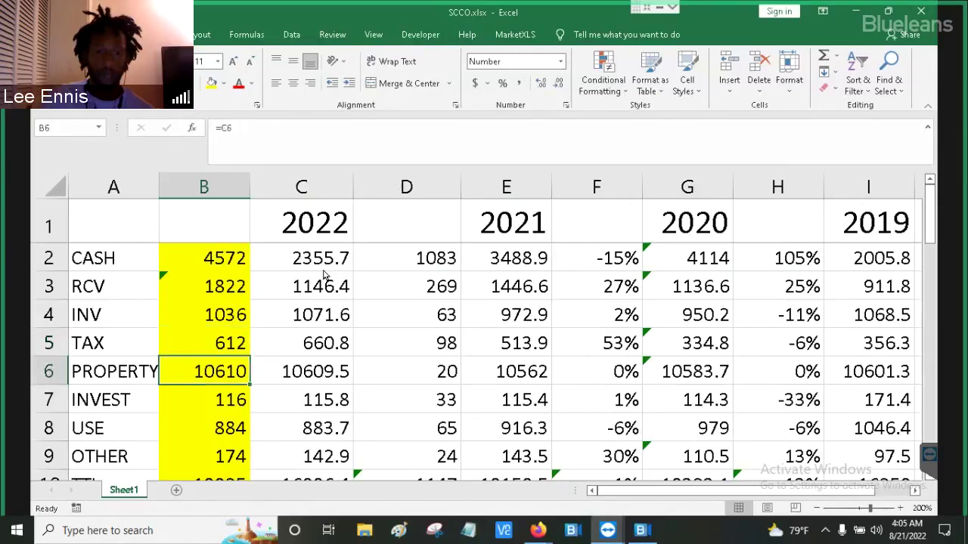
key("Right")
key("Right")
key("Right")
key("Right")
key("Right")
key("Right")
key("Right")
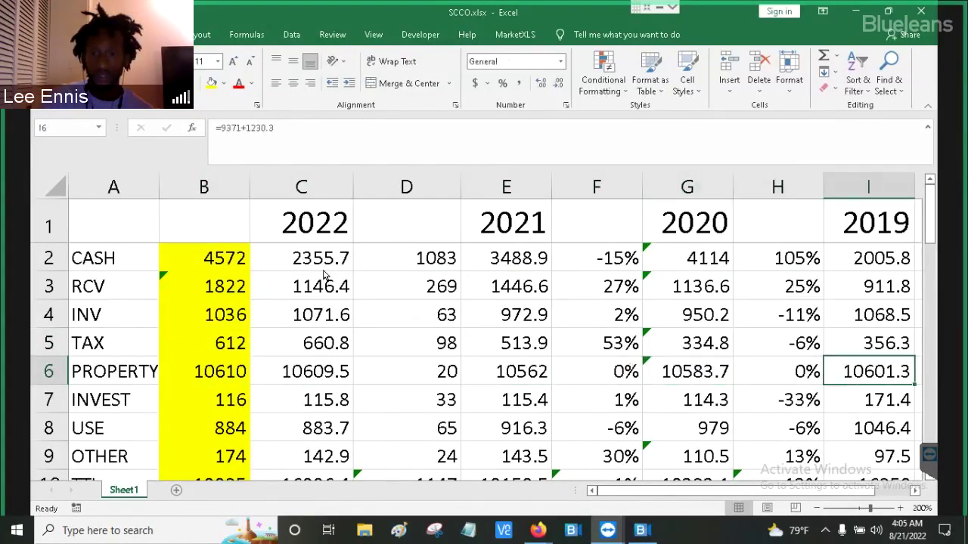
Compare the PROPERTY growth rates in H6 and F6 and inspect their formulas.
key("Left")
key("Left")
key("Left")
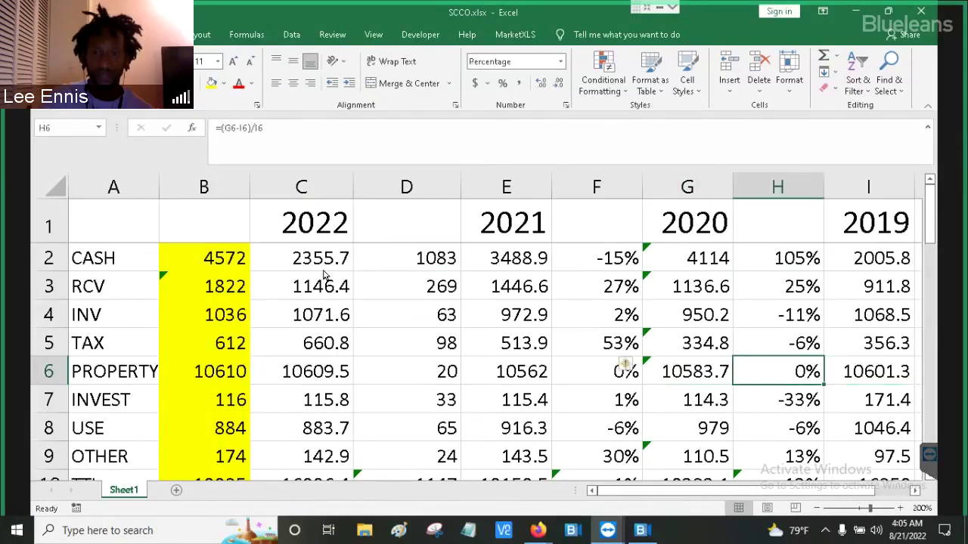
key("Right")
key("Right")
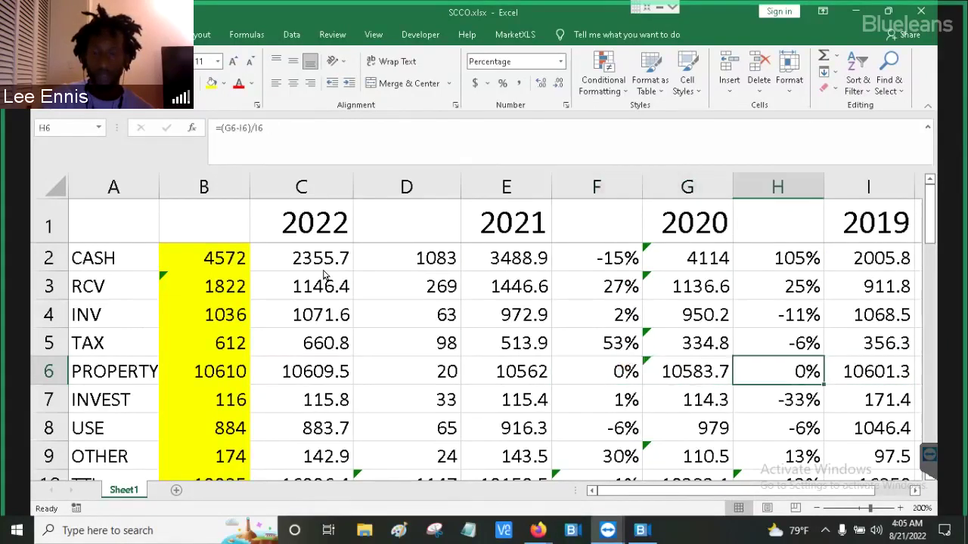
key("Left")
key("Left")
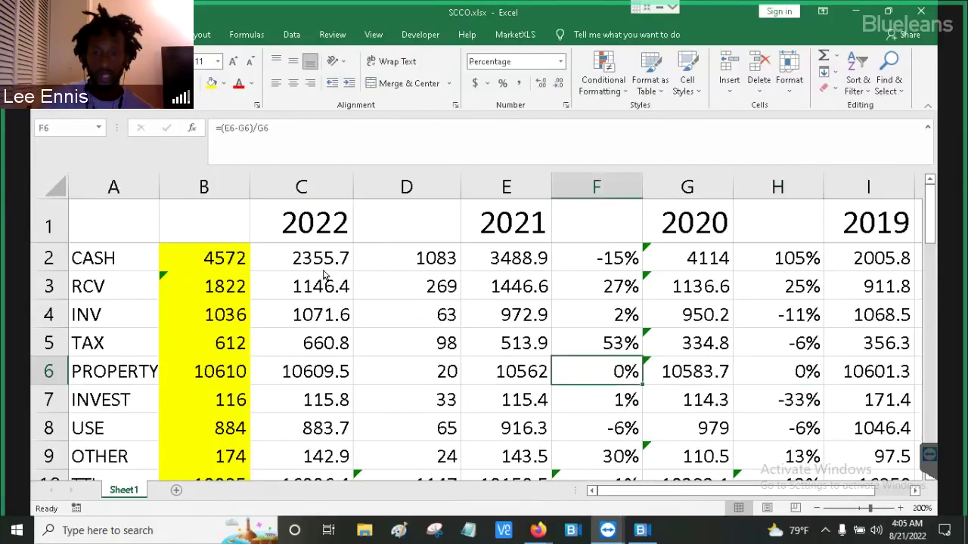
key("Right")
key("Right")
key("Left")
key("Left")
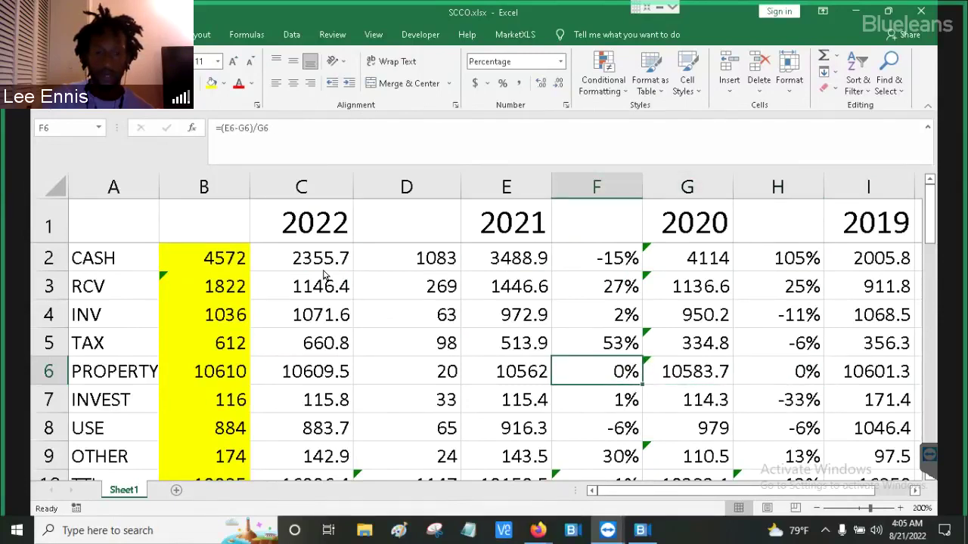
Examine the PROPERTY amounts in E6 and C6, the standard deviation in D6, and the projection formula in B6.
key("Left")
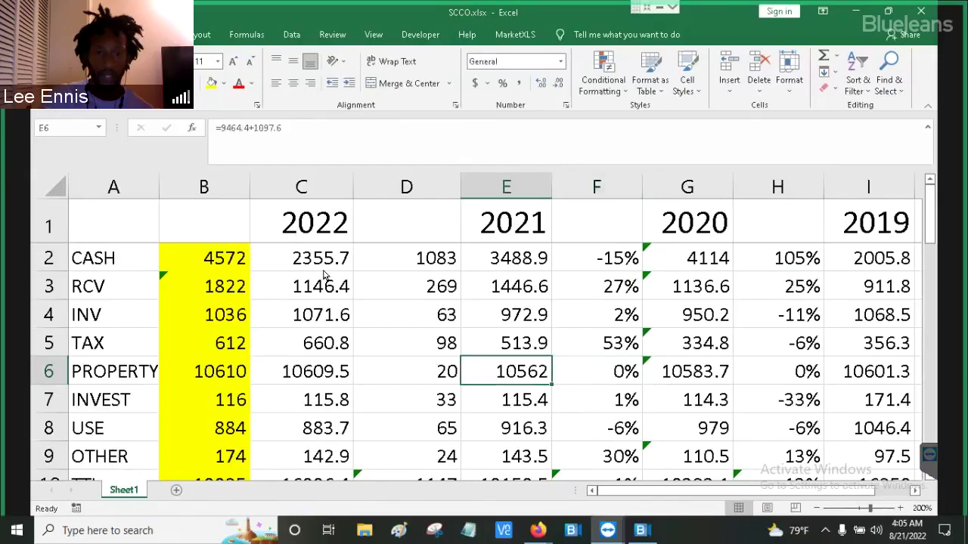
key("Left")
key("Left")
key("Left")
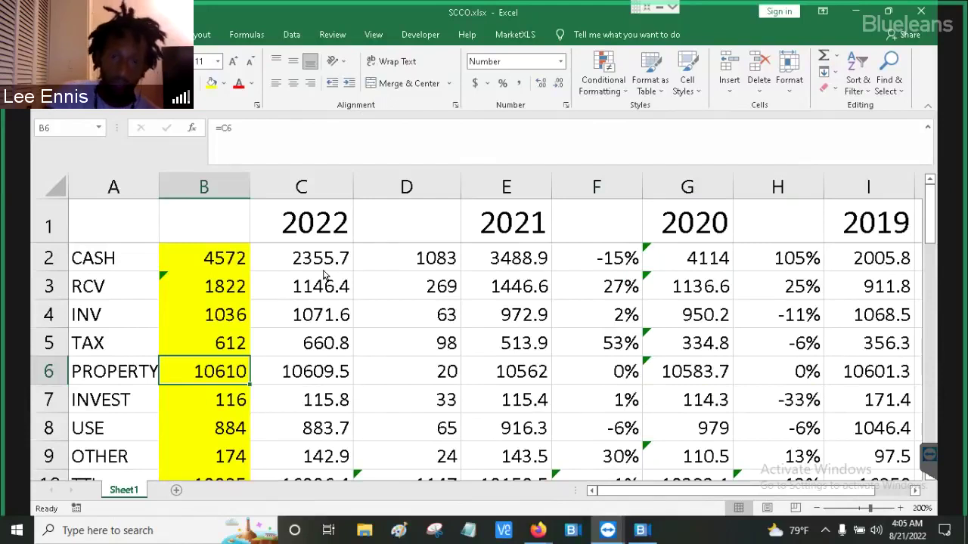
key("Right")
key("Right")
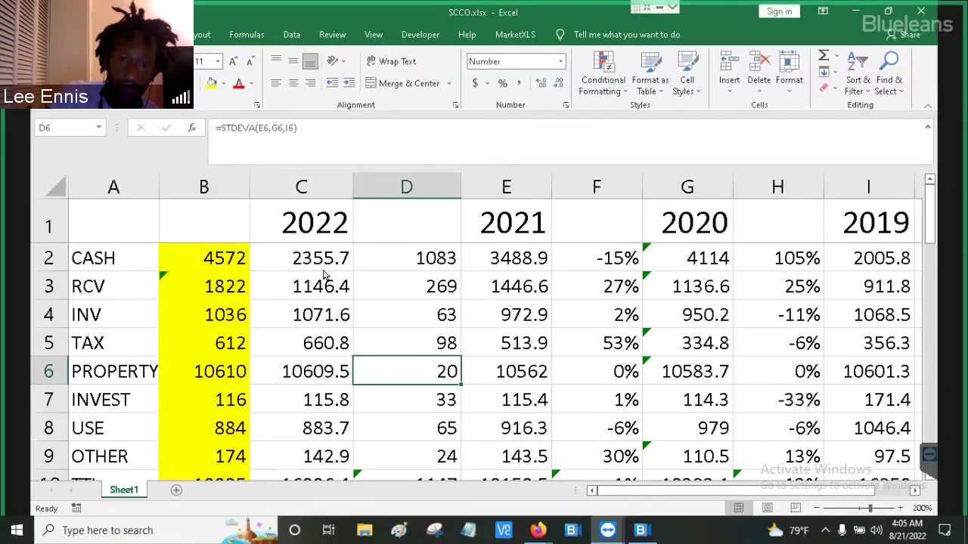
key("Right")
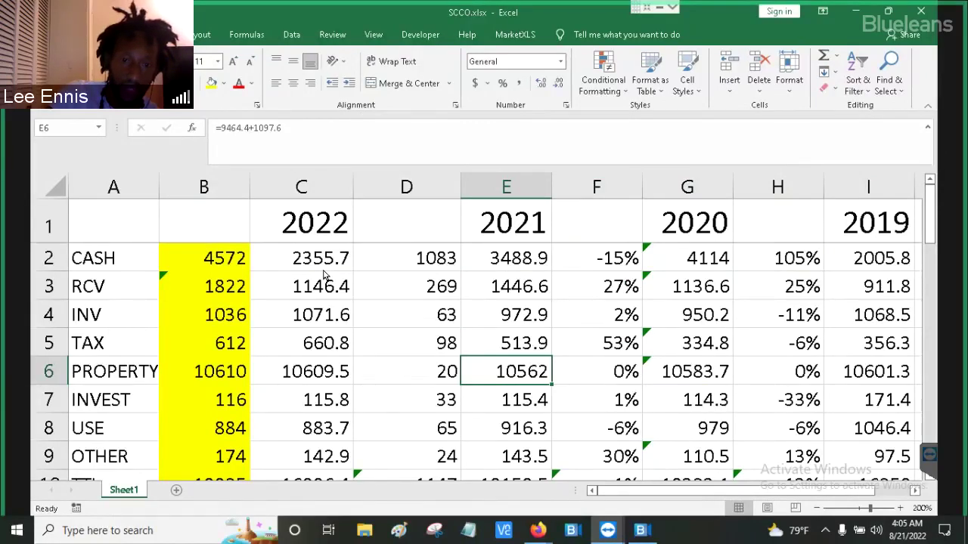
key("Left")
key("Left")
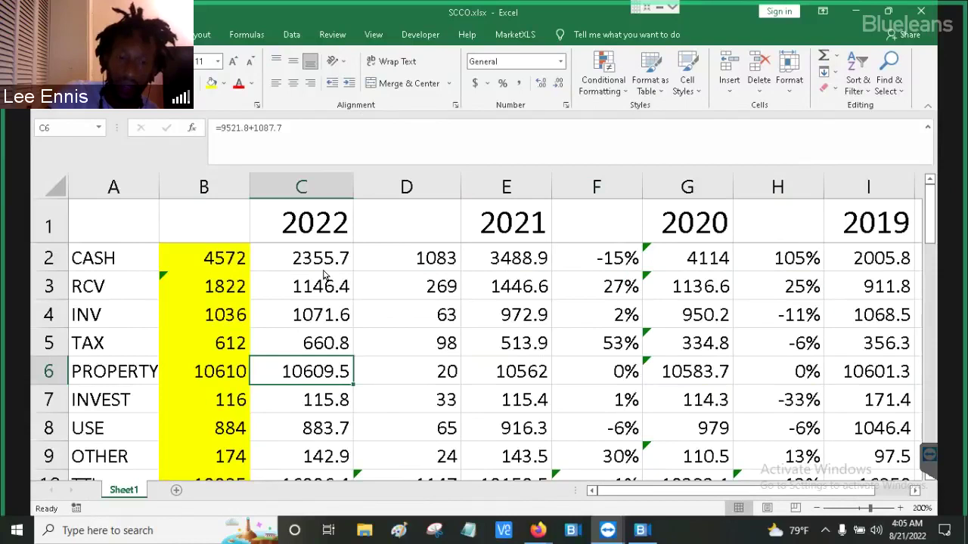
key("Left")
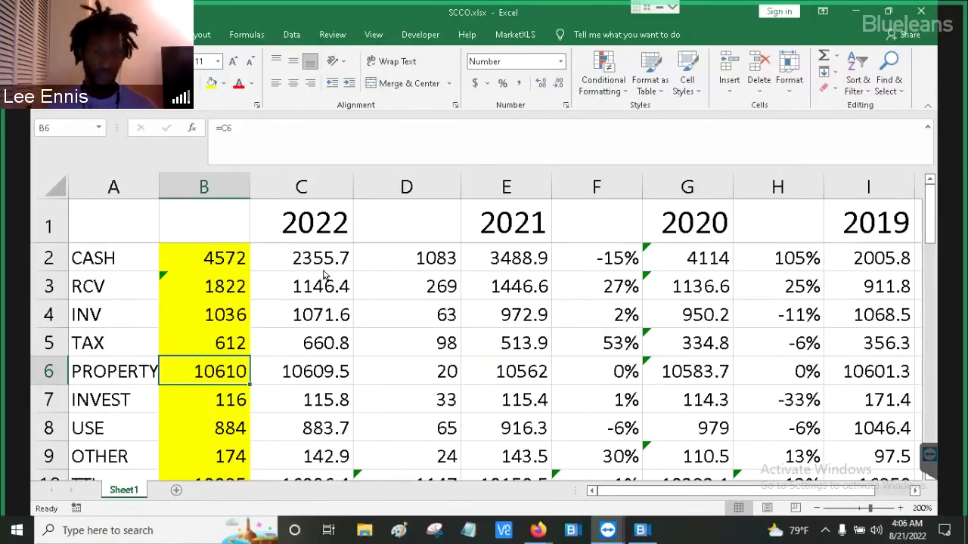
Revisit the PROPERTY growth rate in H6 alongside the neighbouring 2020 and 2019 amounts.
key("Right")
key("Right")
key("Right")
key("Right")
key("Right")
key("Right")
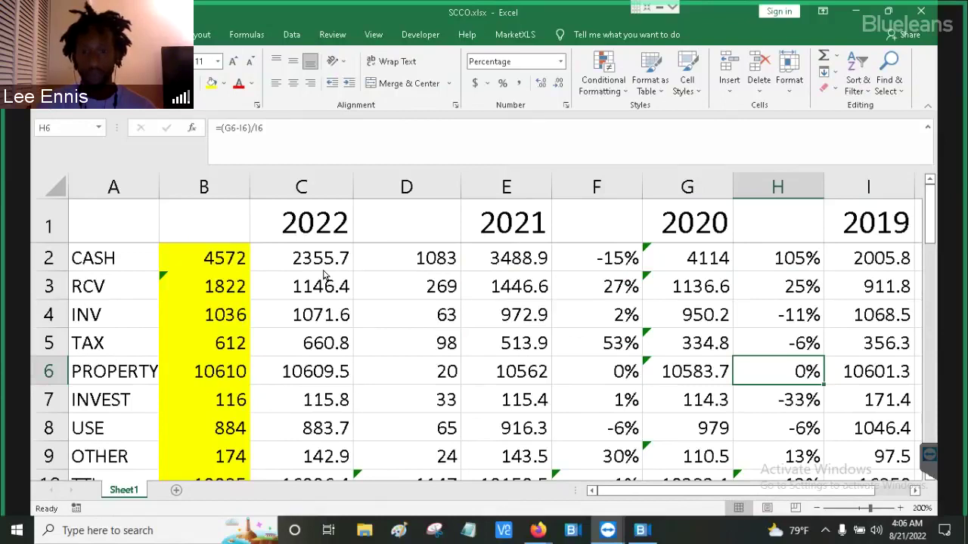
key("Left")
key("Right")
key("Right")
key("Left")
key("Left")
key("Left")
key("Right")
key("Right")
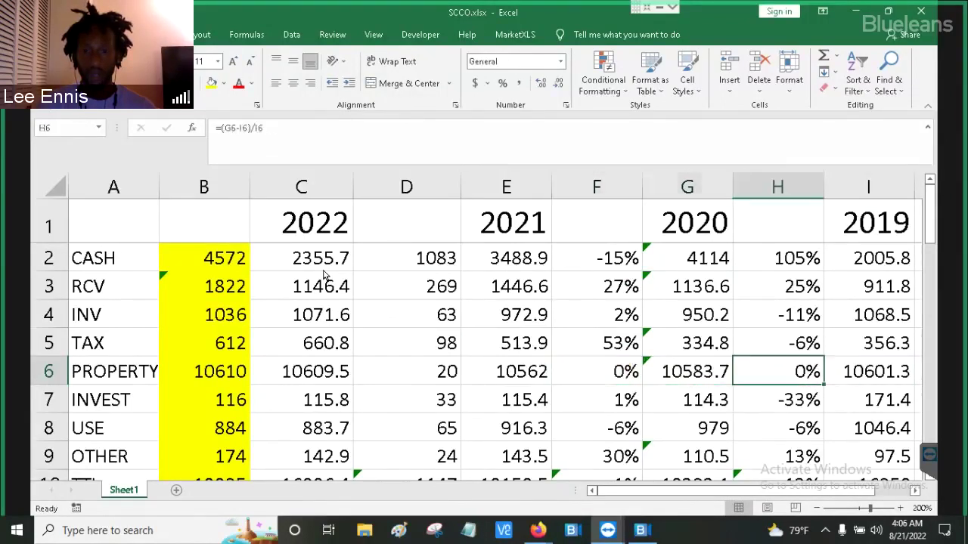
Trace the PROPERTY row back from the growth rate in H6 to the projection formula in B6.
key("Left")
key("Left")
key("Left")
key("Left")
key("Left")
key("Left")
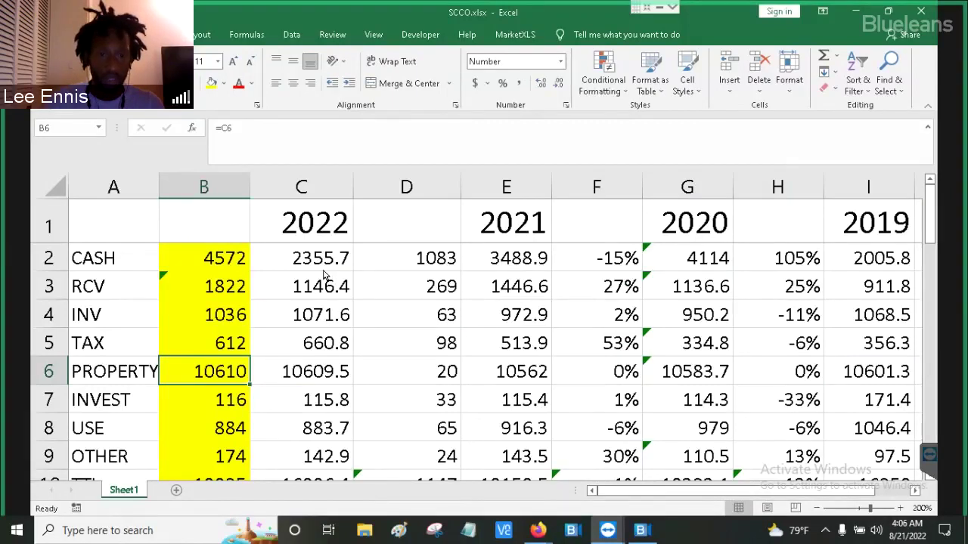
Review the INVEST projection formula in B7 and the growth rate from 2019 to 2020 in H7.
key("Down")
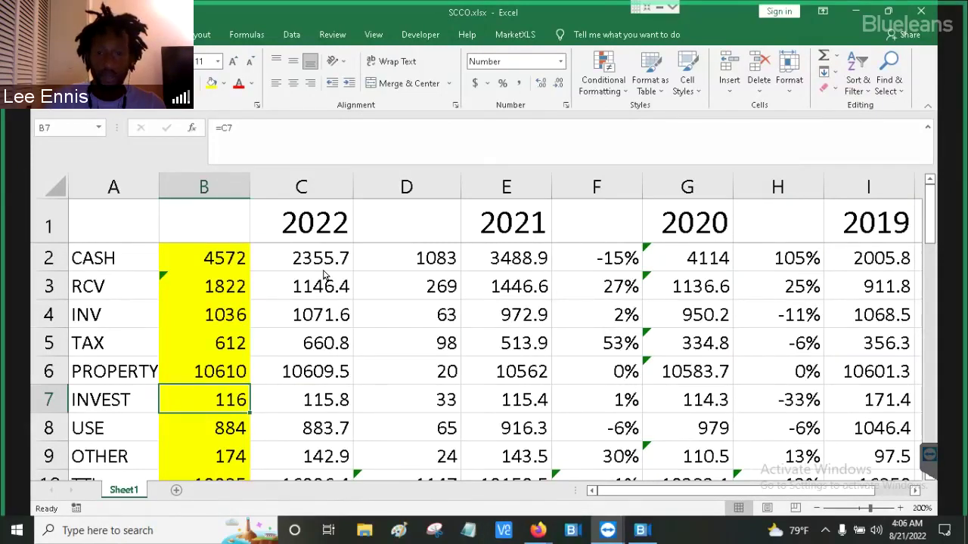
key("Right")
key("Right")
key("Right")
key("Right")
key("Right")
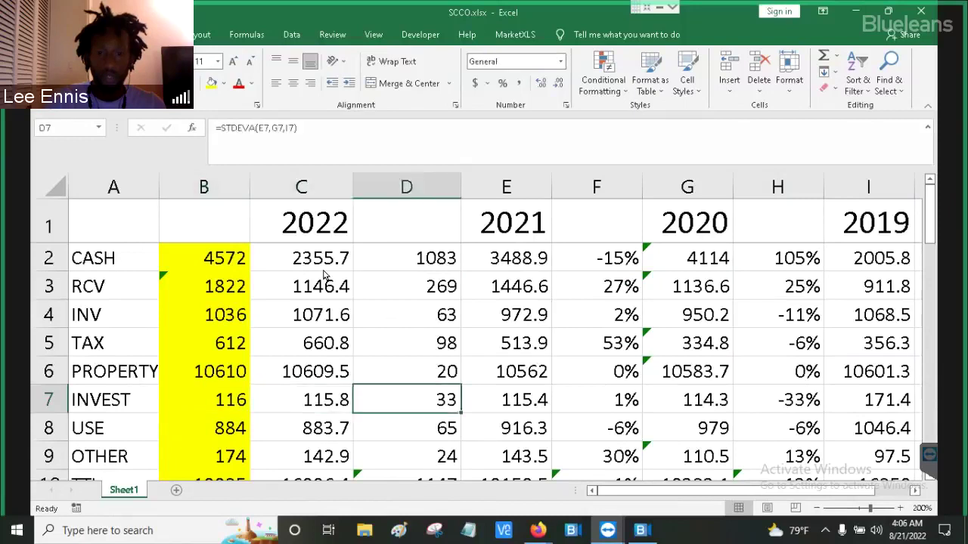
key("Right")
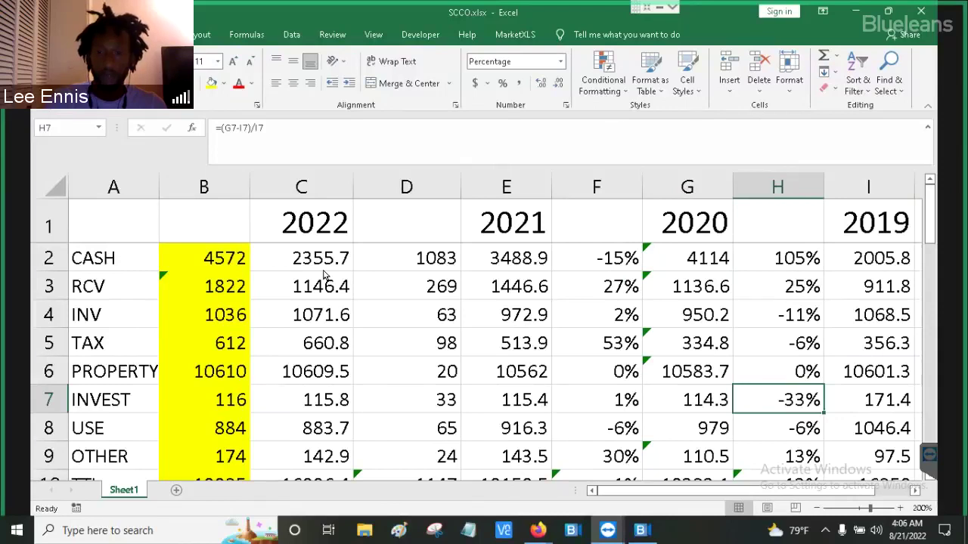
Examine the INVEST growth rate in F7, the amounts in E7 and C7, and the standard deviation in D7.
key("Left")
key("Left")
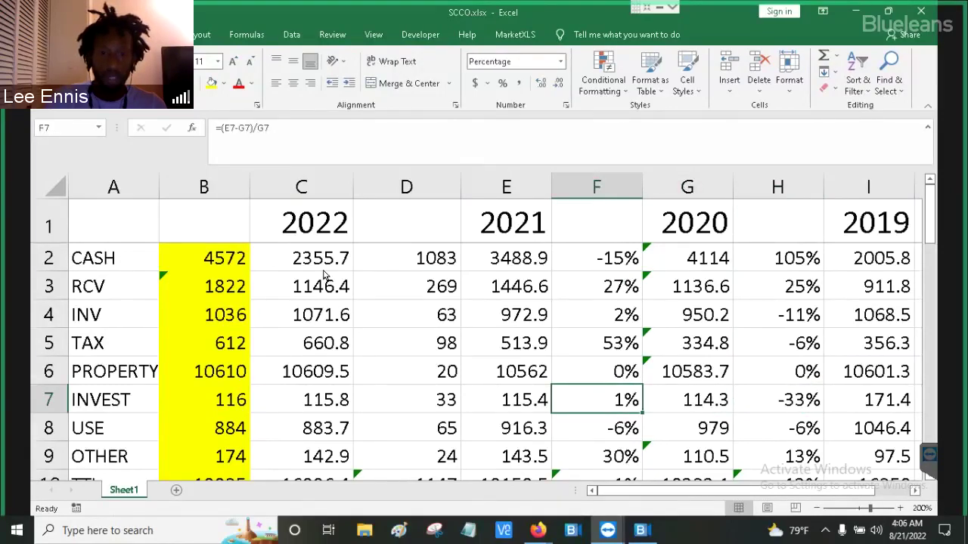
key("Left")
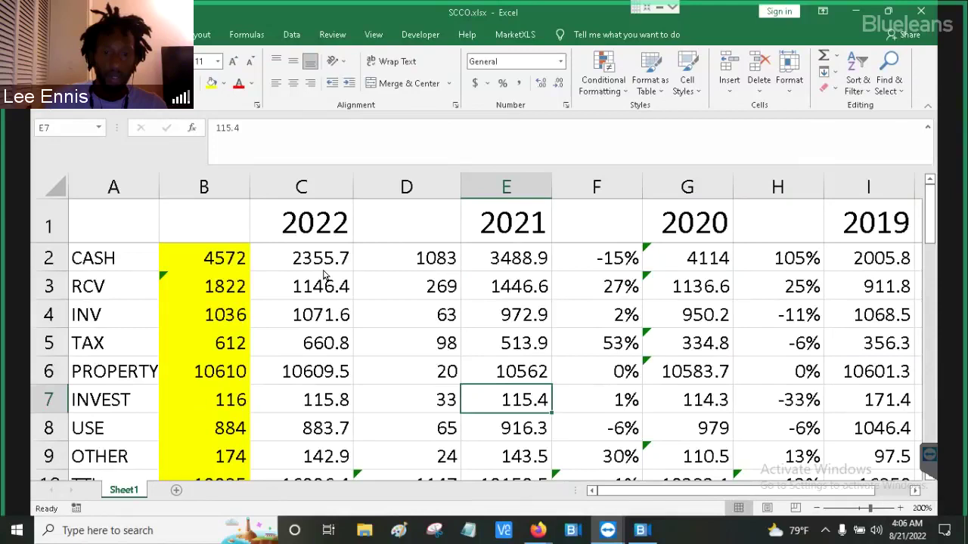
key("Left")
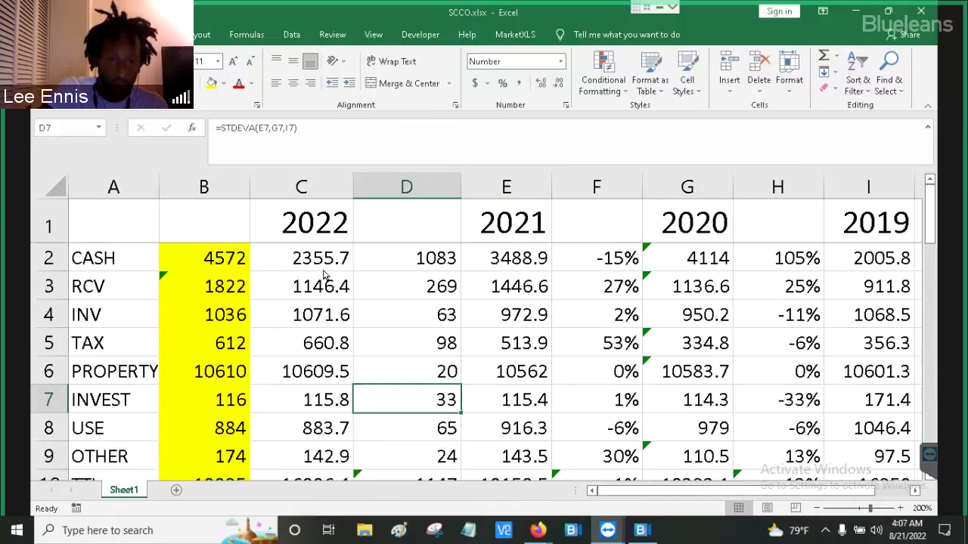
key("Left")
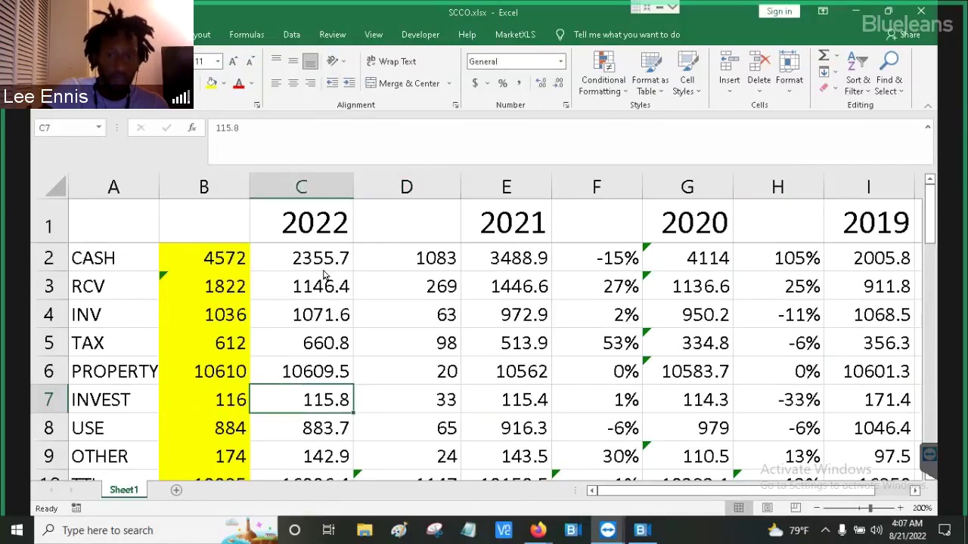
Check the INVEST growth rates and the 2019 amount in I7 against the standard deviation in D7.
key("Right")
key("Right")
key("Right")
key("Right")
key("Right")
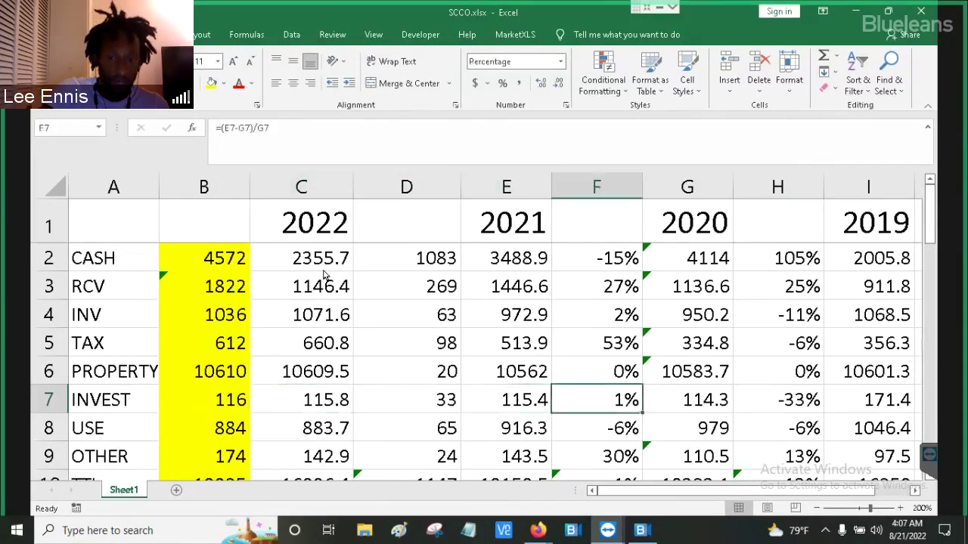
key("Right")
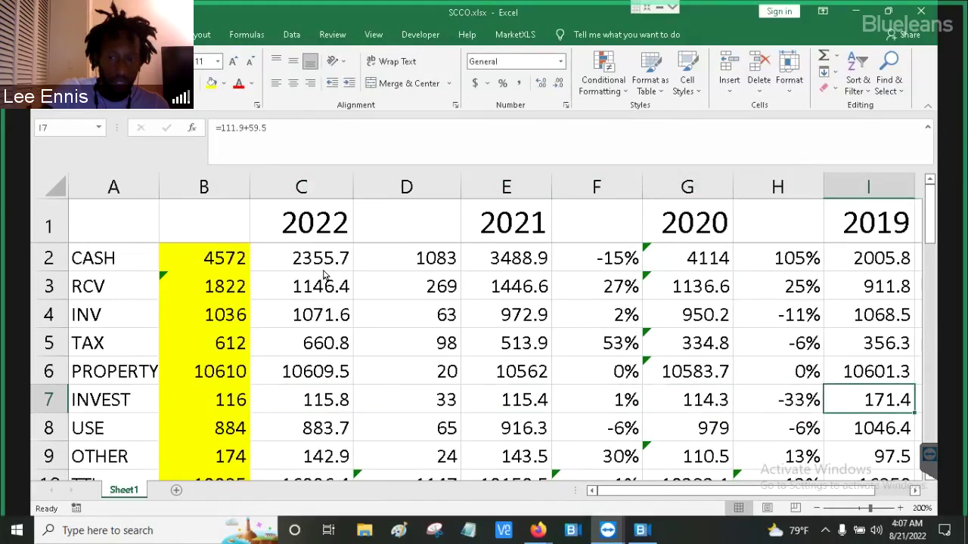
key("Left")
key("Left")
key("Left")
key("Left")
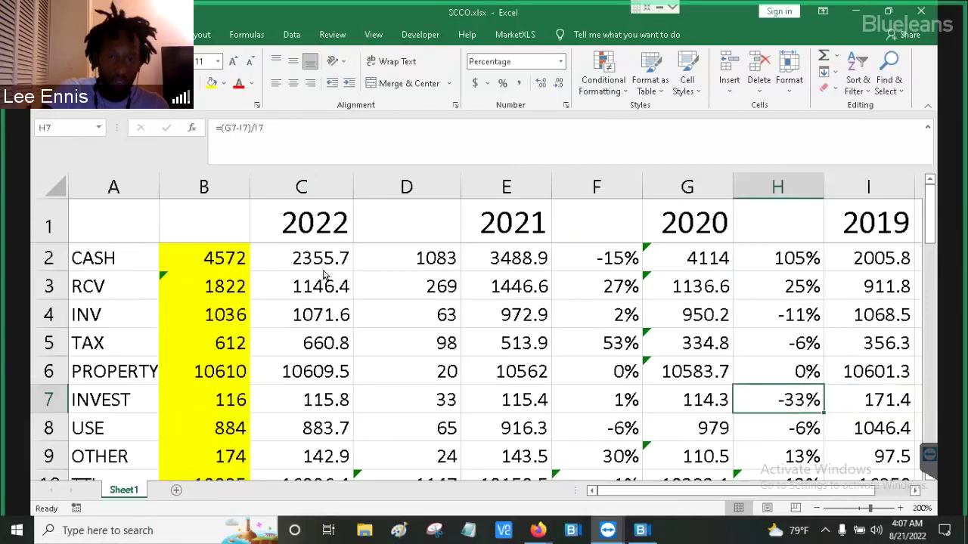
key("Left")
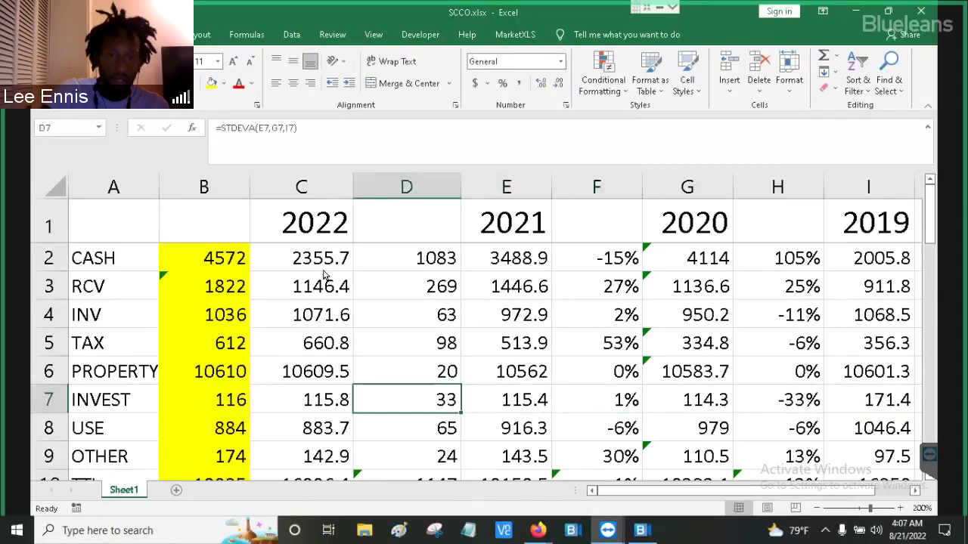
Compare the INVEST amounts for 2019 in I7 and 2021 in E7, and recheck the projection formula in B7.
key("Right")
key("Right")
key("Right")
key("Right")
key("Right")
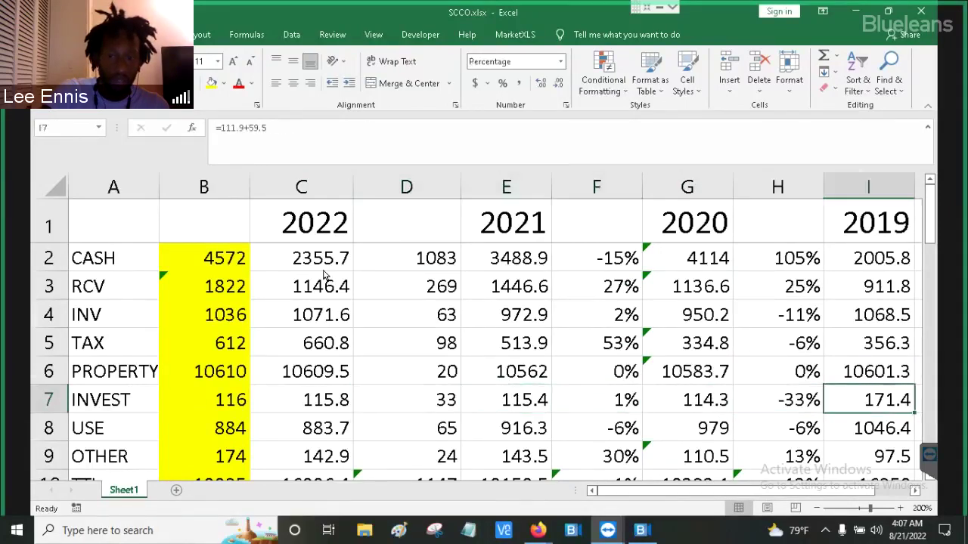
key("Left")
key("Left")
key("Left")
key("Left")
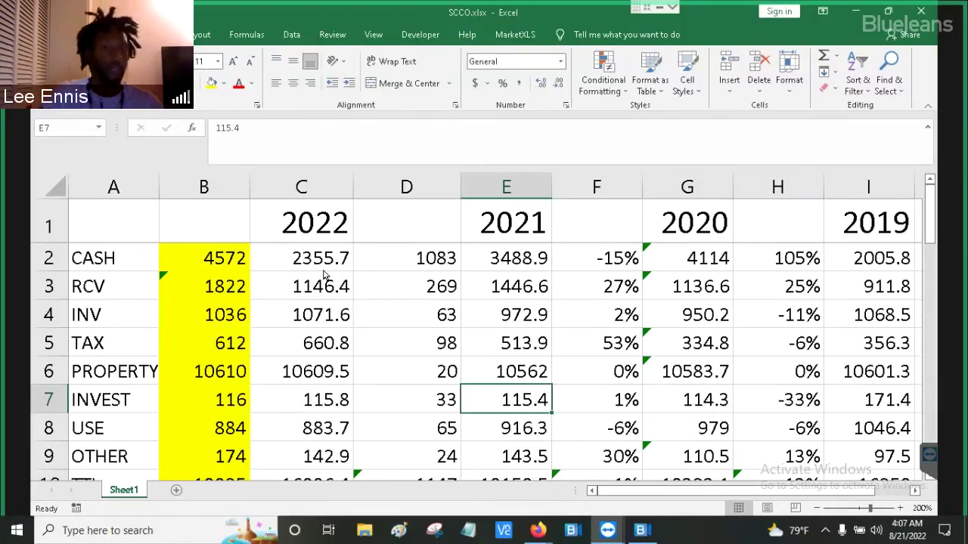
key("Left")
key("Left")
key("Left")
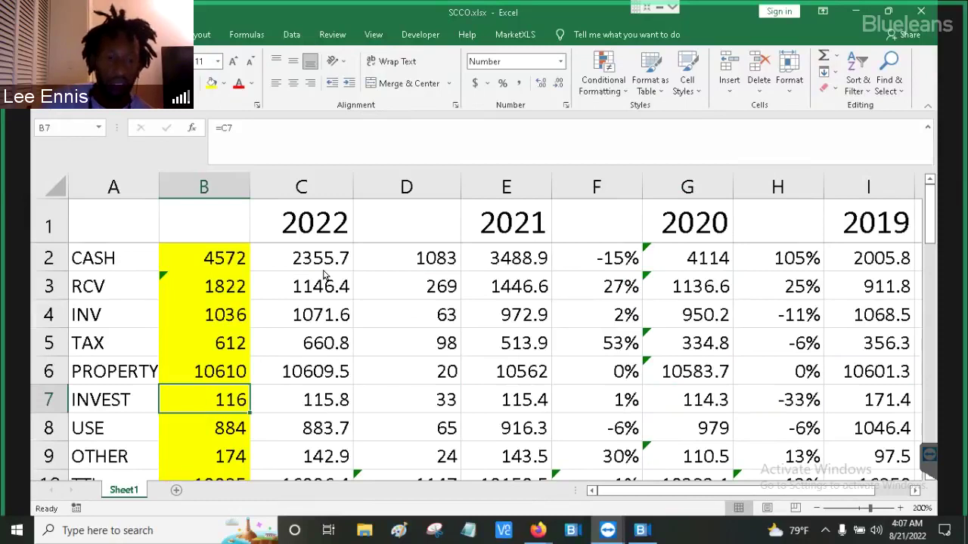
Read across the USE row from the projection formula in B8 to the 2019 amount in I8.
key("Down")
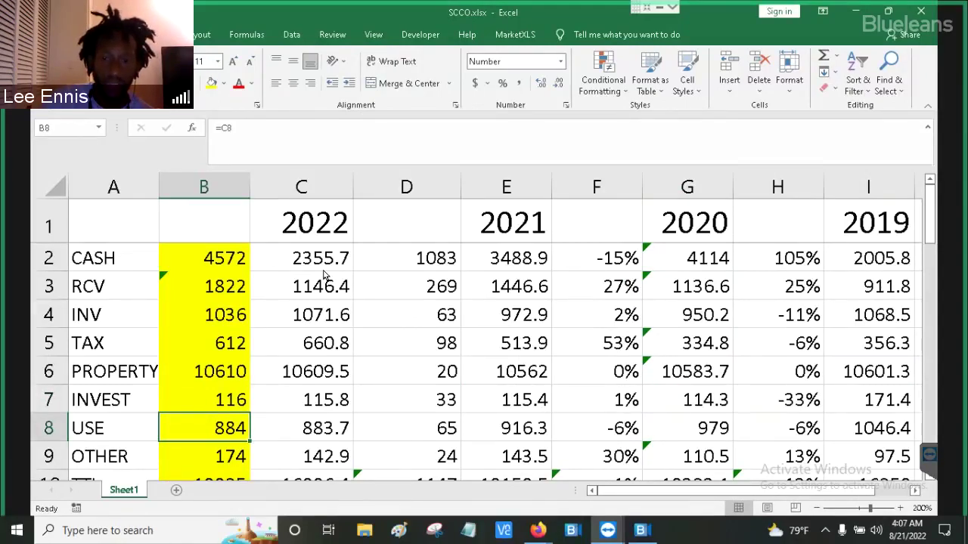
key("Right")
key("Right")
key("Right")
key("Right")
key("Right")
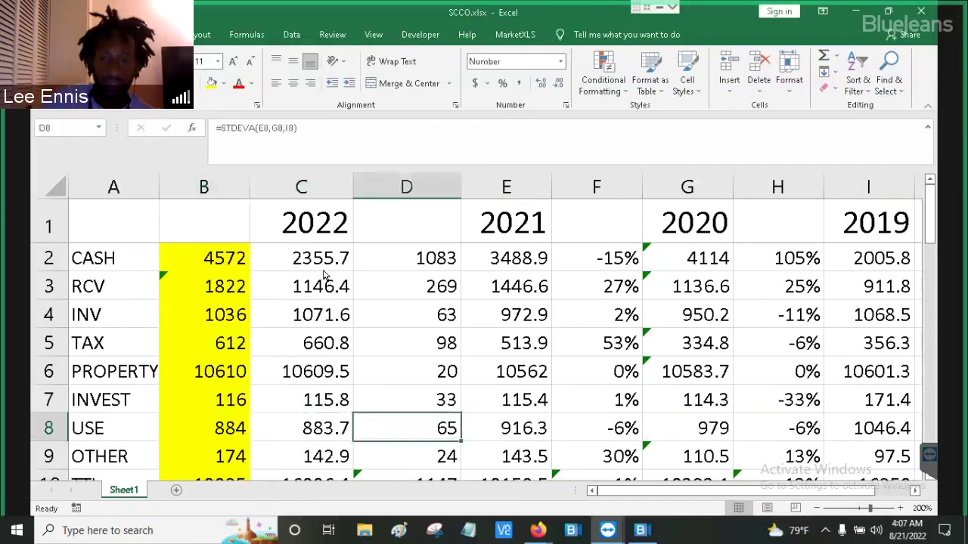
key("Right")
key("Right")
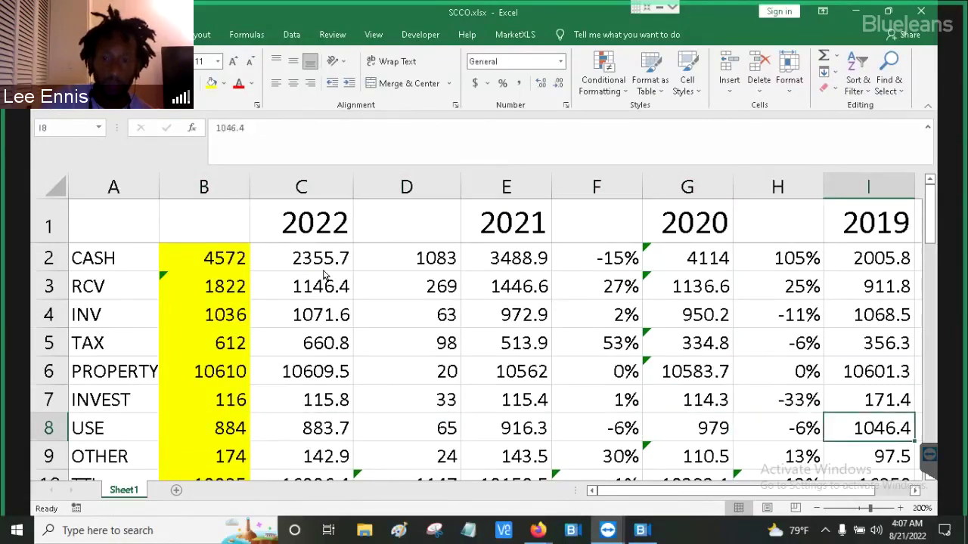
Check the USE growth rates in H8 and F8, and recheck the projection formula in B8.
key("Left")
key("Left")
key("Left")
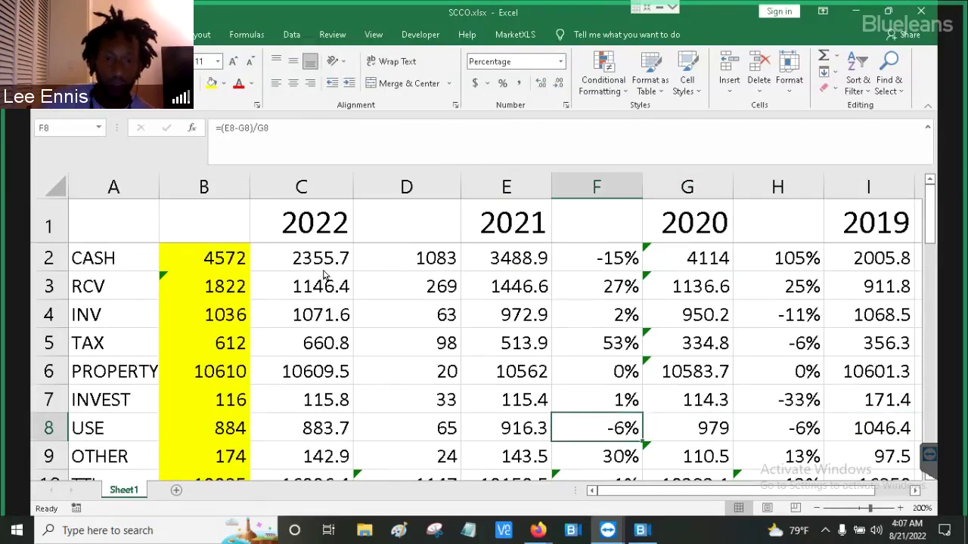
key("Left")
key("Left")
key("Left")
key("Left")
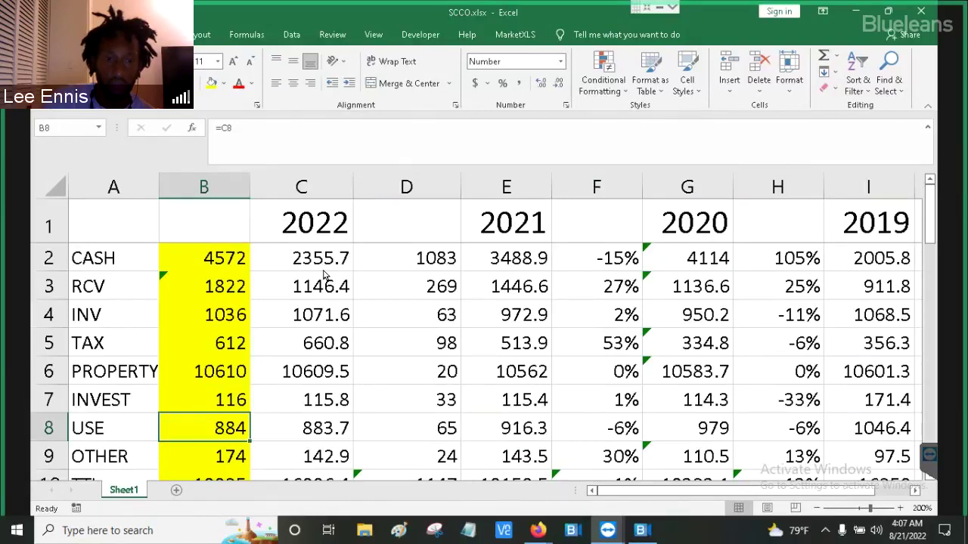
Check the 2022 USE amount in C8 and the standard deviation formula in D8, and return to the projection in B8.
key("Right")
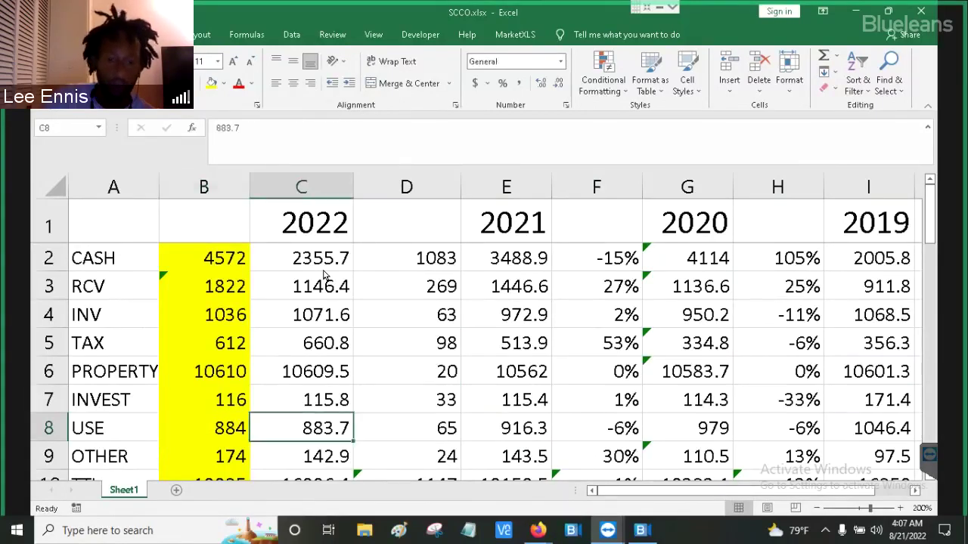
key("Right")
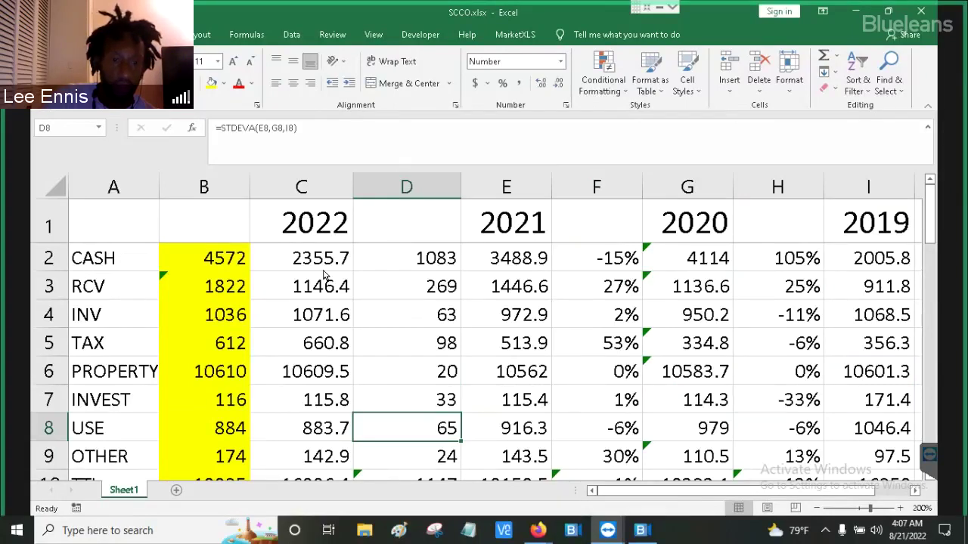
key("Left")
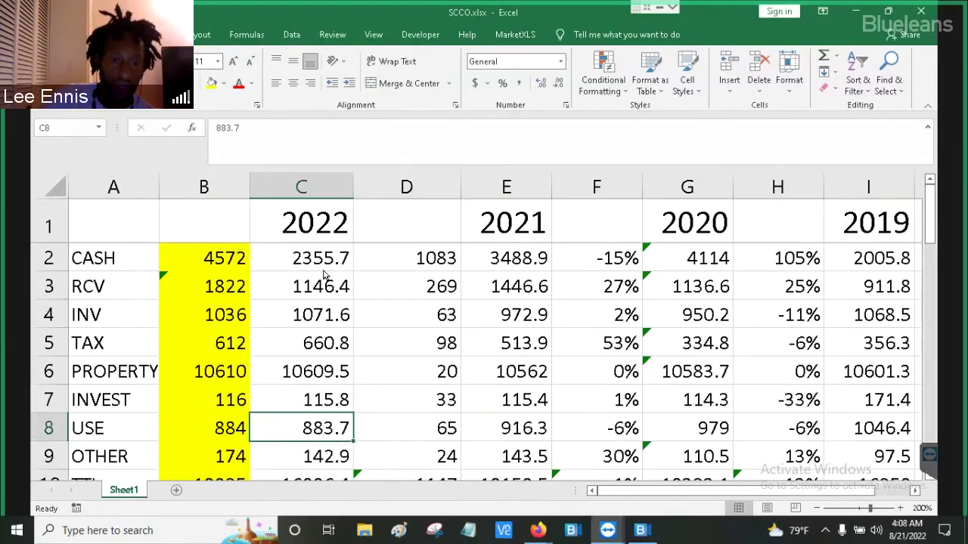
key("Left")
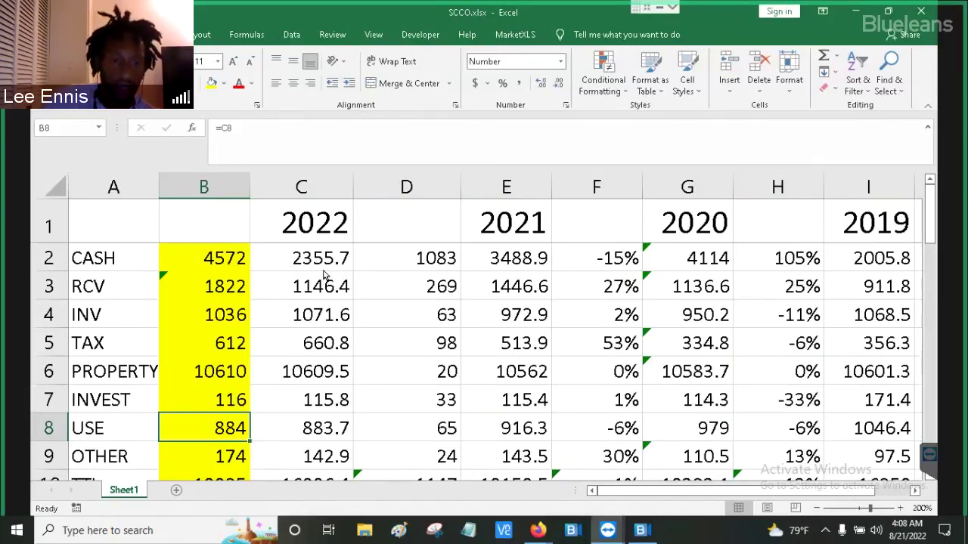
Compare the PROPERTY projection in B6 and its 2022 amount in C6 with the CASH projection formula in B2.
key("Up")
key("Up")
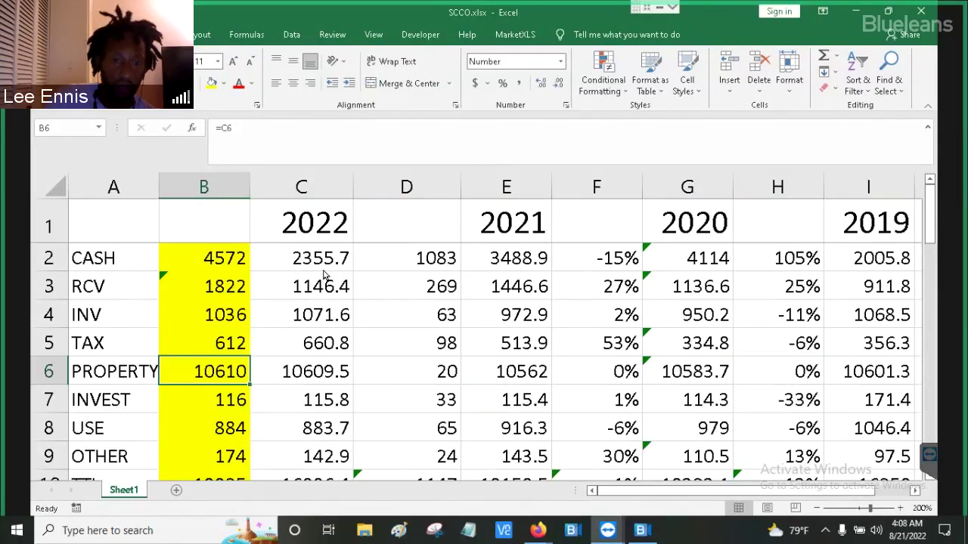
key("Right")
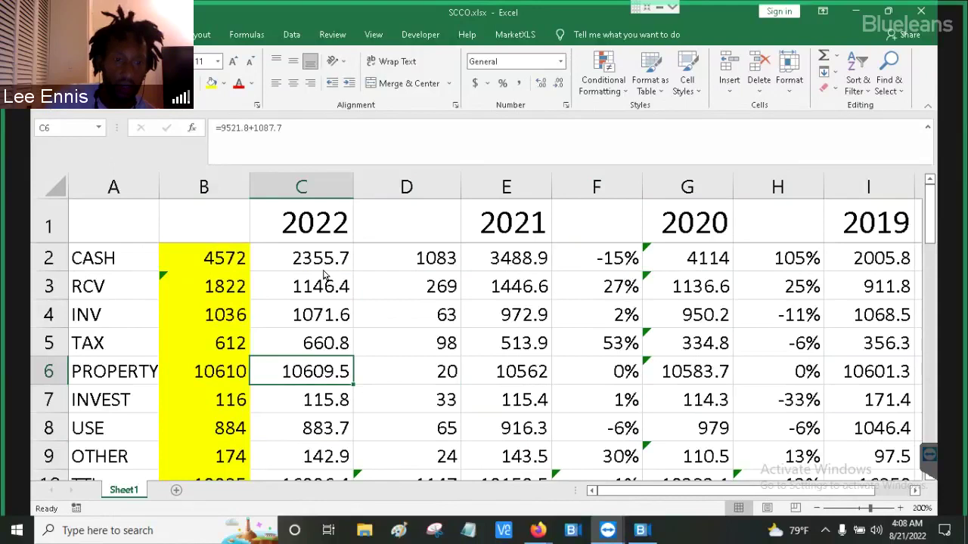
key("Left")
key("Up")
key("Up")
key("Up")
key("Up")
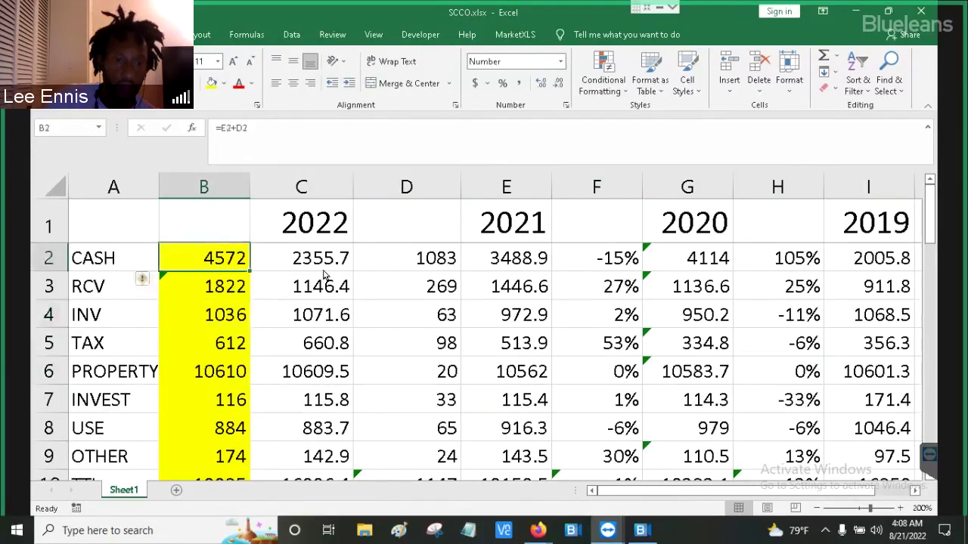
Go down the projections from CASH to OTHER in B9, and compare the USE projection in B8 with its 2022 amount in C8.
key("Down")
key("Down")
key("Down")
key("Down")
key("Down")
key("Down")
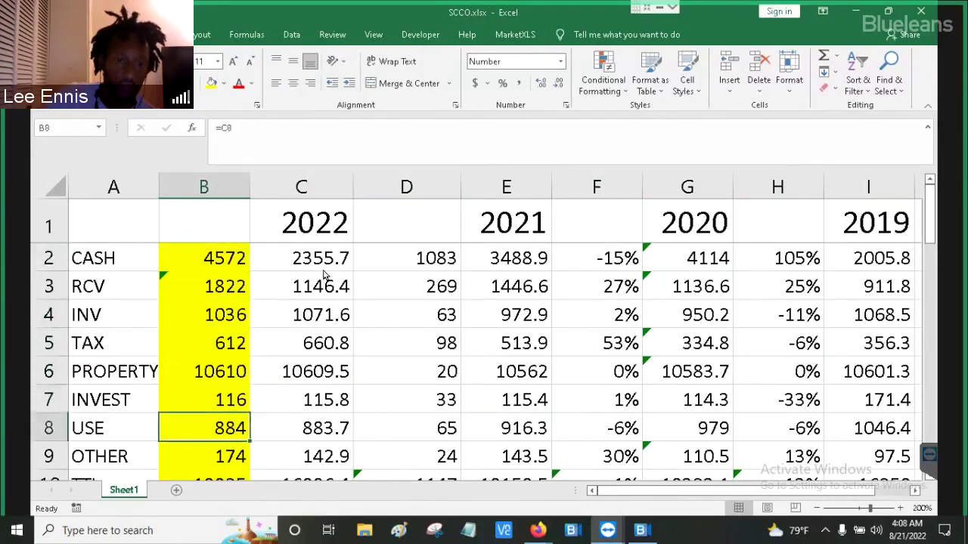
key("Down")
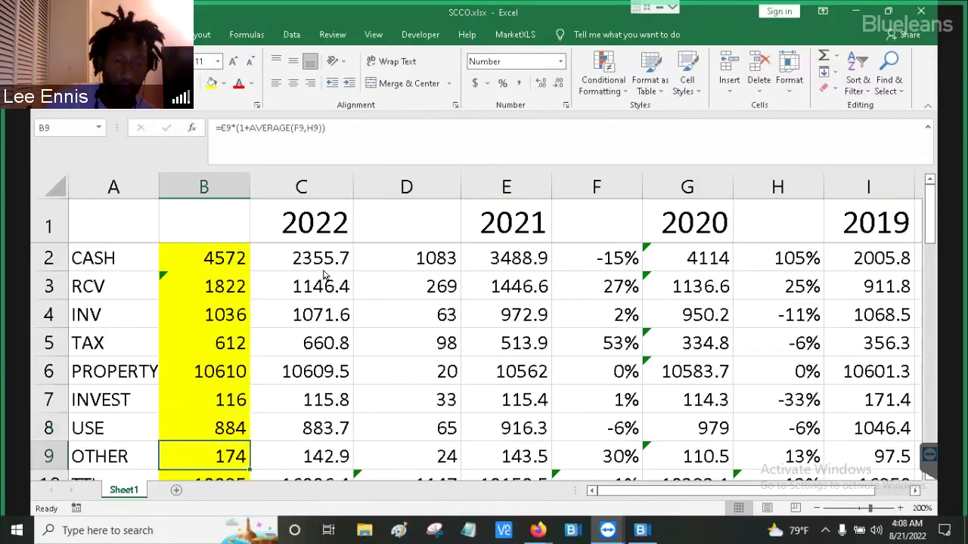
key("Up")
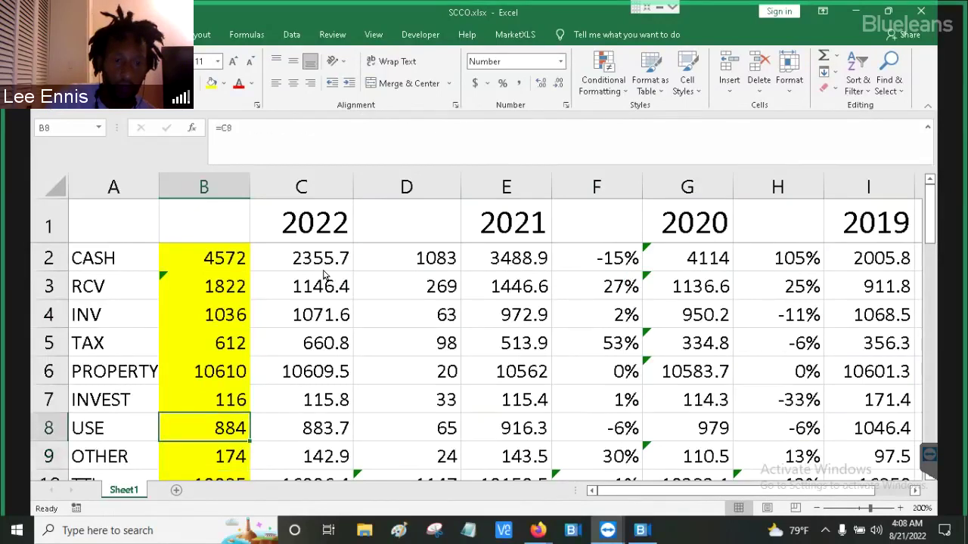
key("Right")
key("Left")
key("Right")
key("Left")
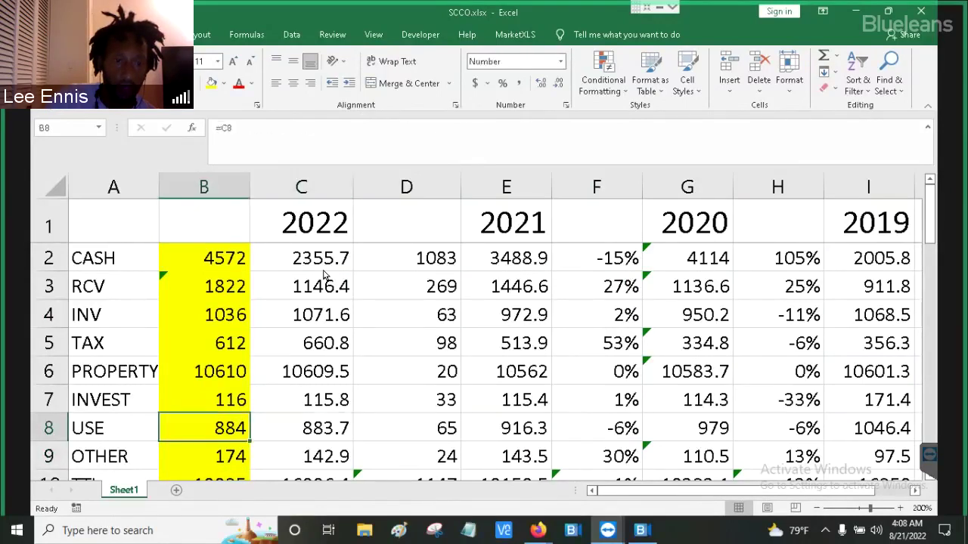
Read across the OTHER row from the projection formula in B9 to the 2019 amount in I9.
key("Down")
key("Down")
key("Up")
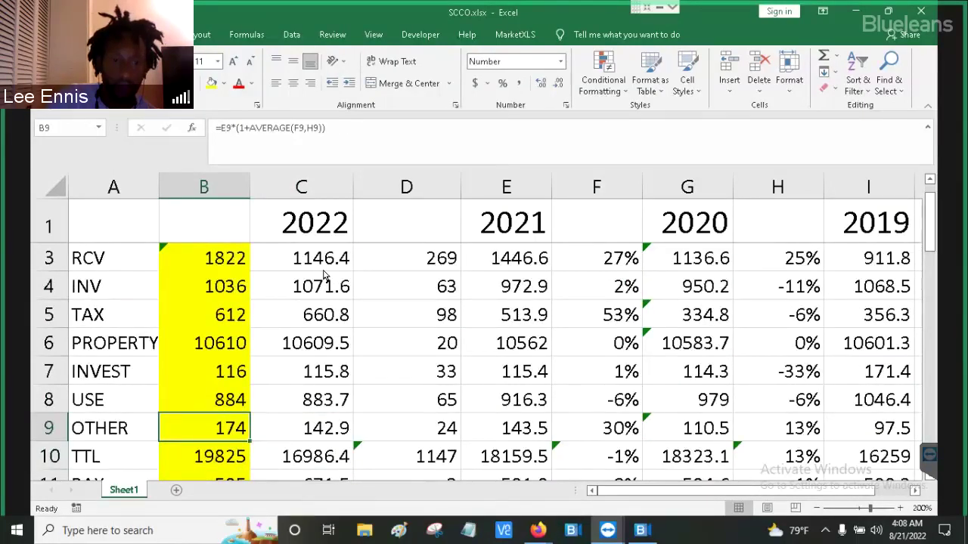
key("Right")
key("Right")
key("Right")
key("Right")
key("Right")
key("Right")
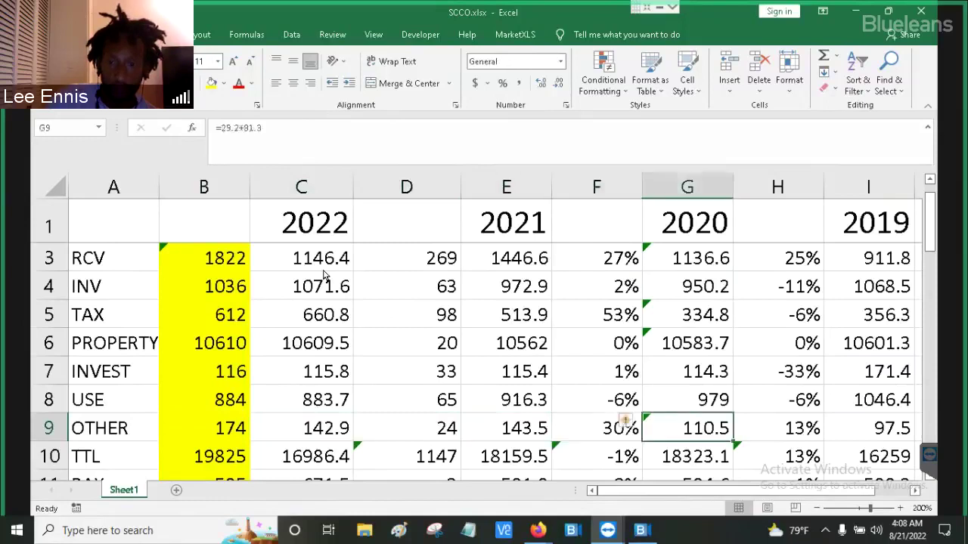
key("Right")
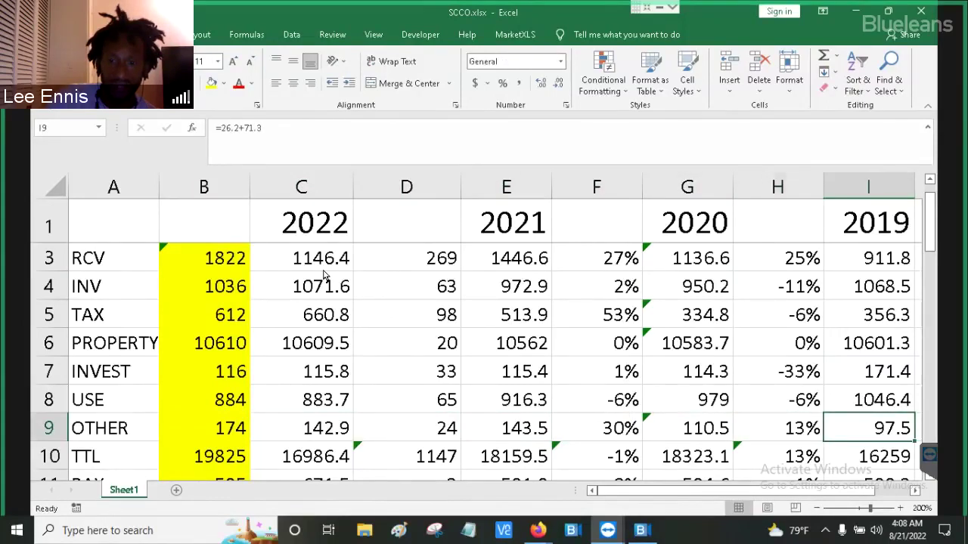
Read the OTHER row back from the 2019 amount through the 2021 amount in E9 to the projection formula in B9.
key("Left")
key("Left")
key("Left")
key("Left")
key("Left")
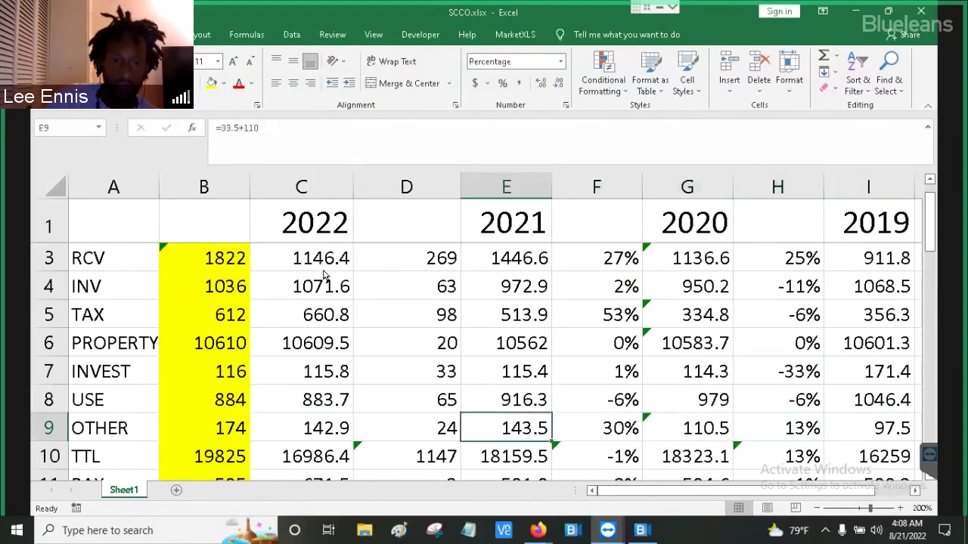
key("Left")
key("Left")
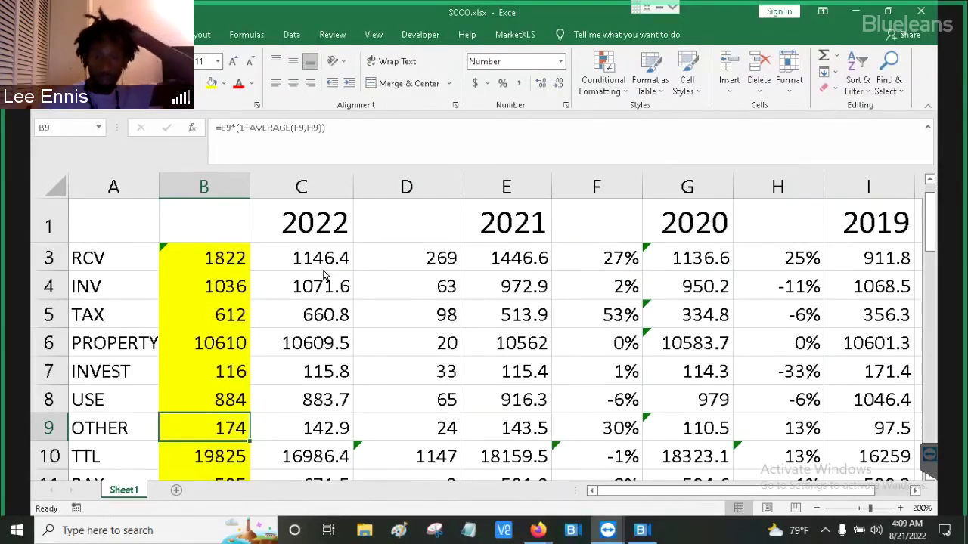
Check the OTHER standard deviation formula in D9 and recheck the projection formula in B9.
key("Right")
key("Right")
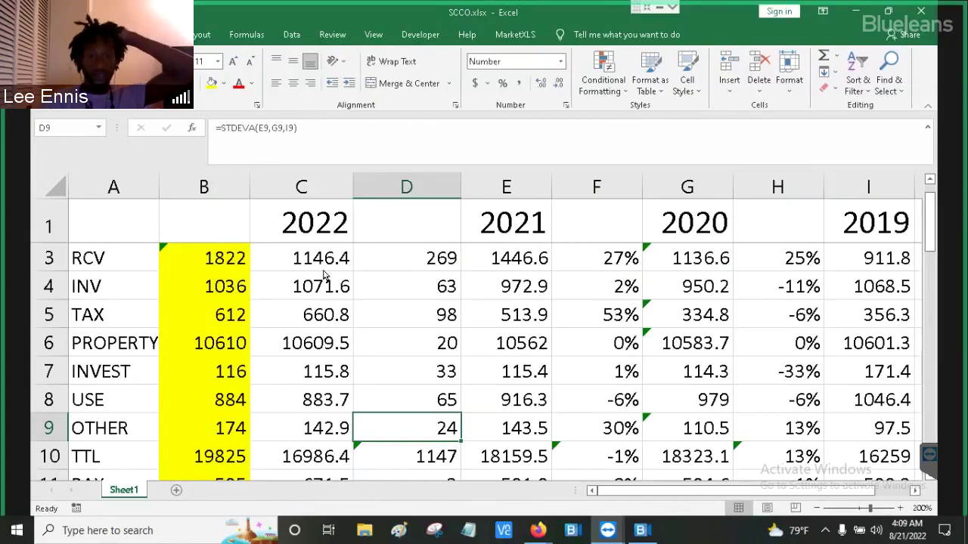
key("Left")
key("Left")
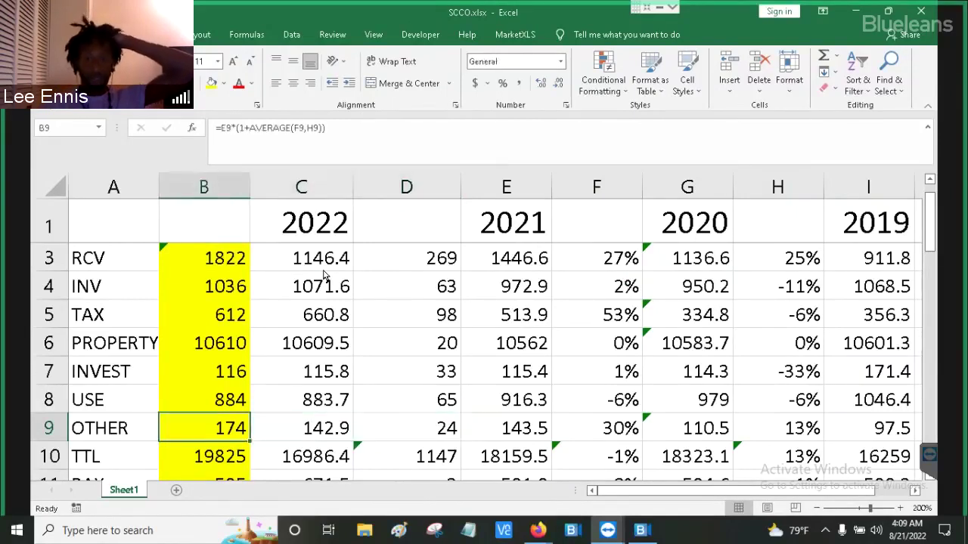
Read across the TTL row from the projected total formula in B10 to the growth rate in H10.
key("Down")
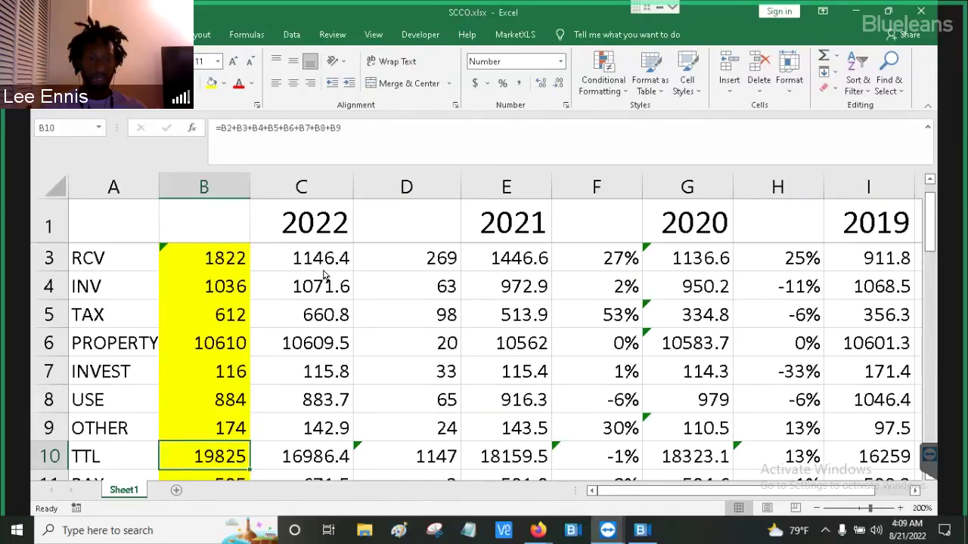
key("Right")
key("Right")
key("Right")
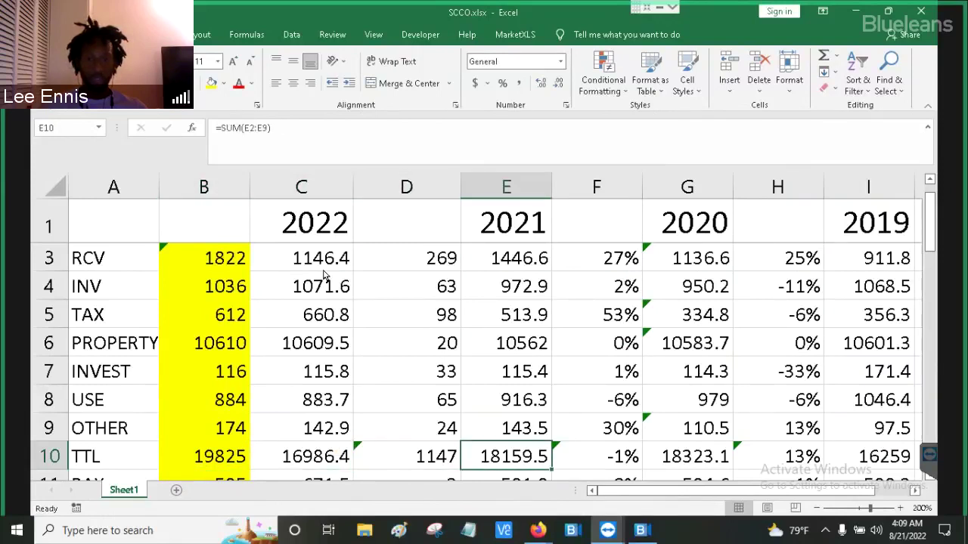
key("Right")
key("Right")
key("Right")
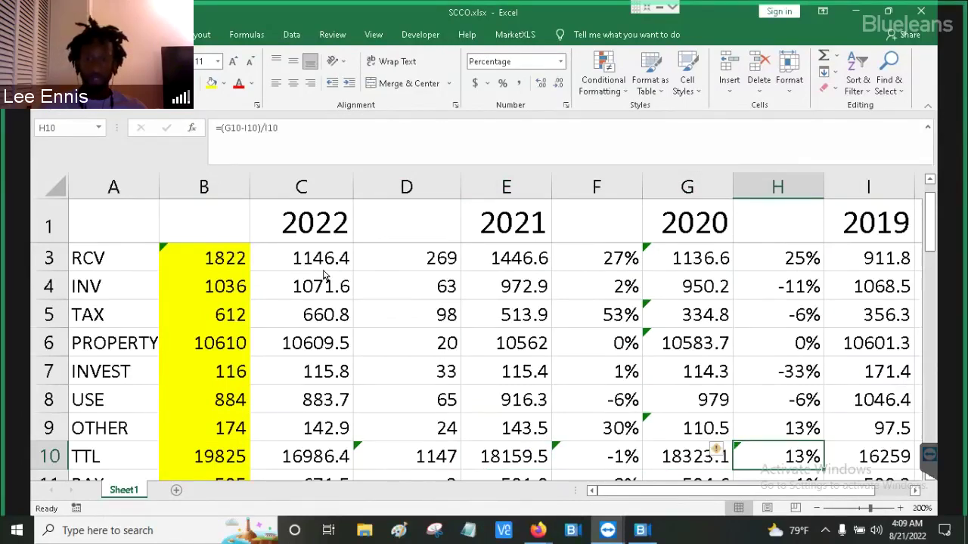
Check the TTL growth rate in F10, and compare the projected total in B10 with the 2022 total in C10.
key("Left")
key("Left")
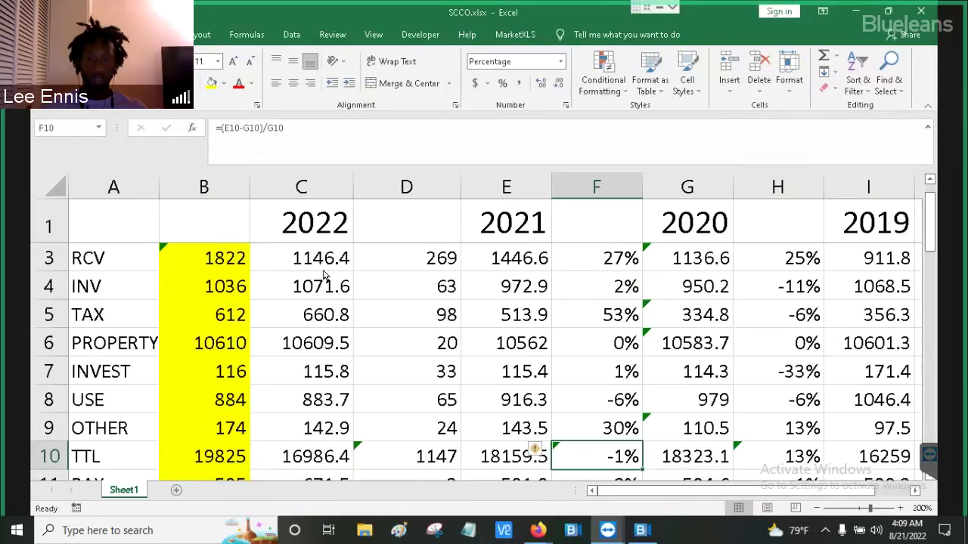
key("Left")
key("Left")
key("Left")
key("Left")
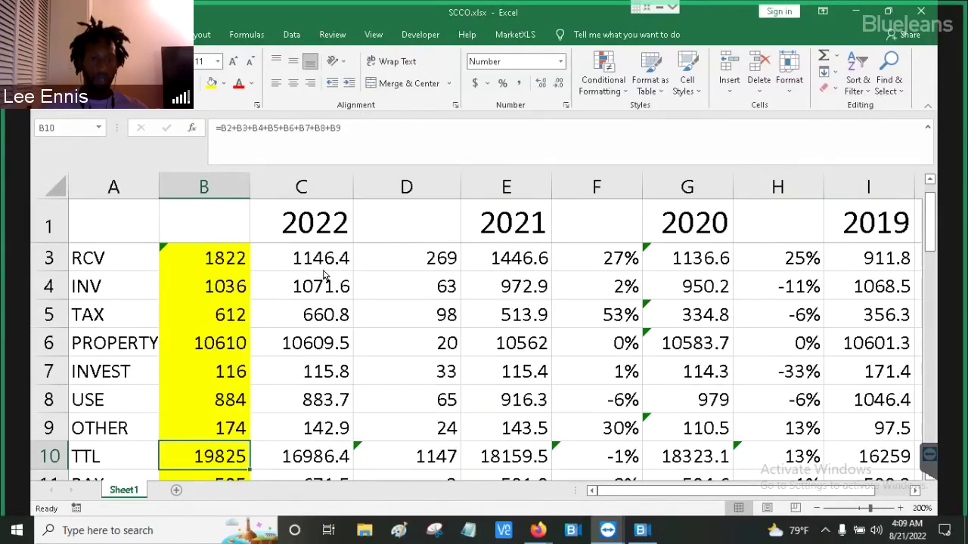
key("Right")
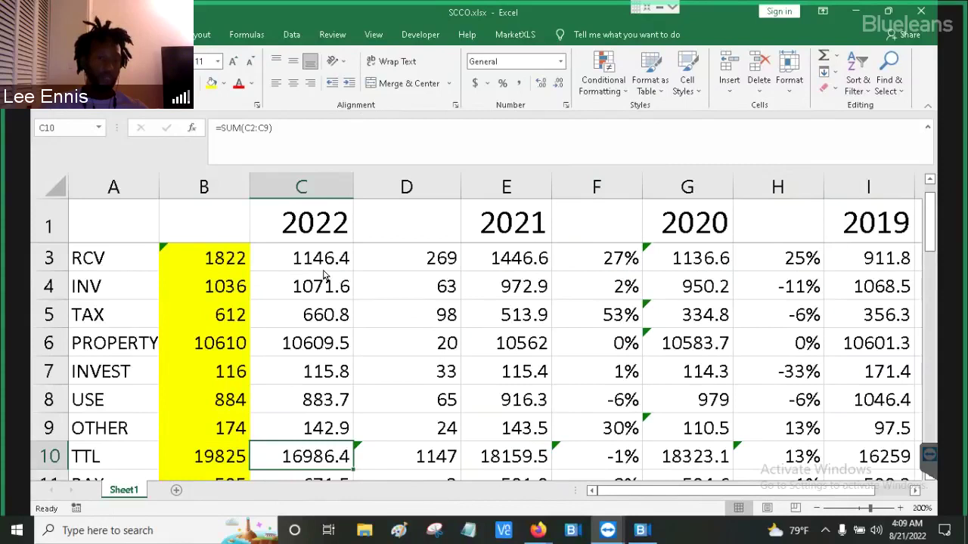
key("Left")
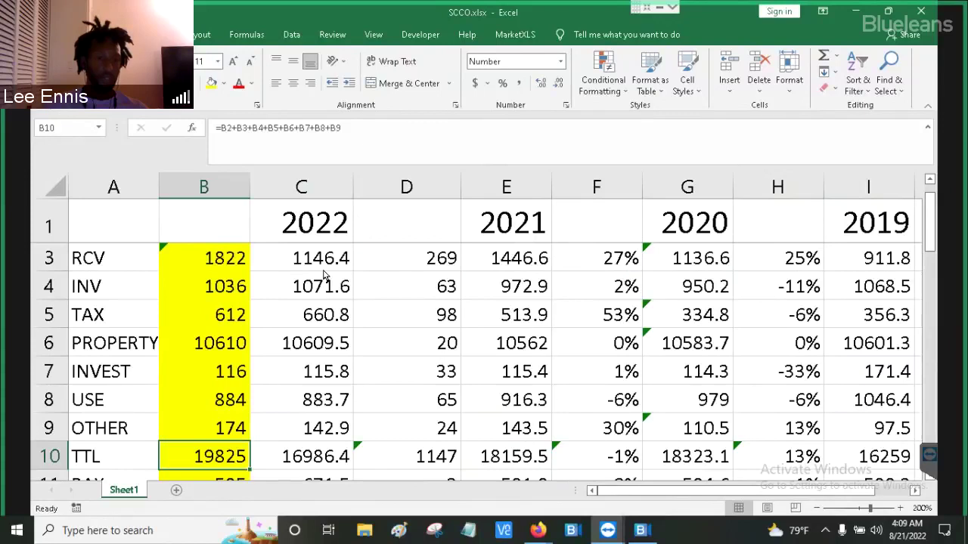
Review the 2022 asset amounts upward from the total in C10 to CASH in C2.
key("Right")
key("Up")
key("Up")
key("Up")
key("Up")
key("Up")
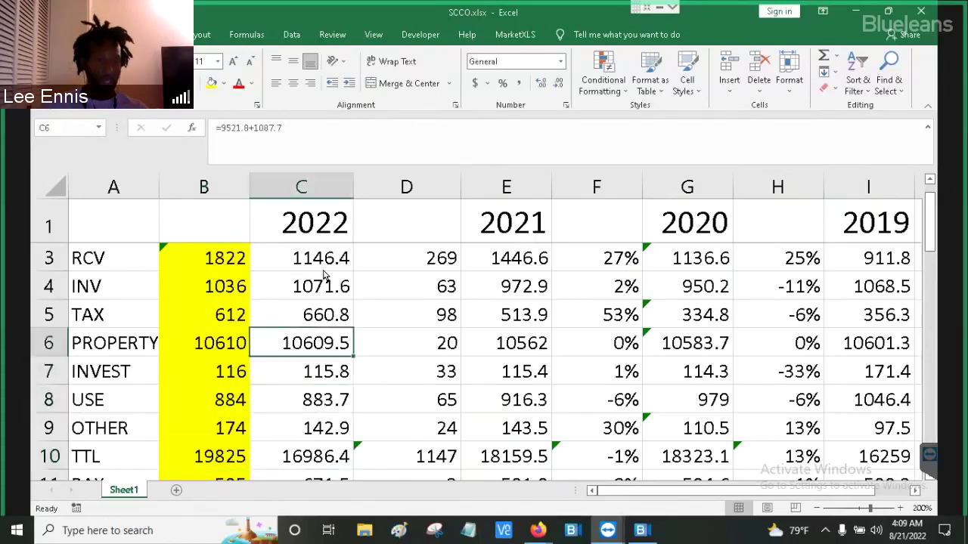
key("Up")
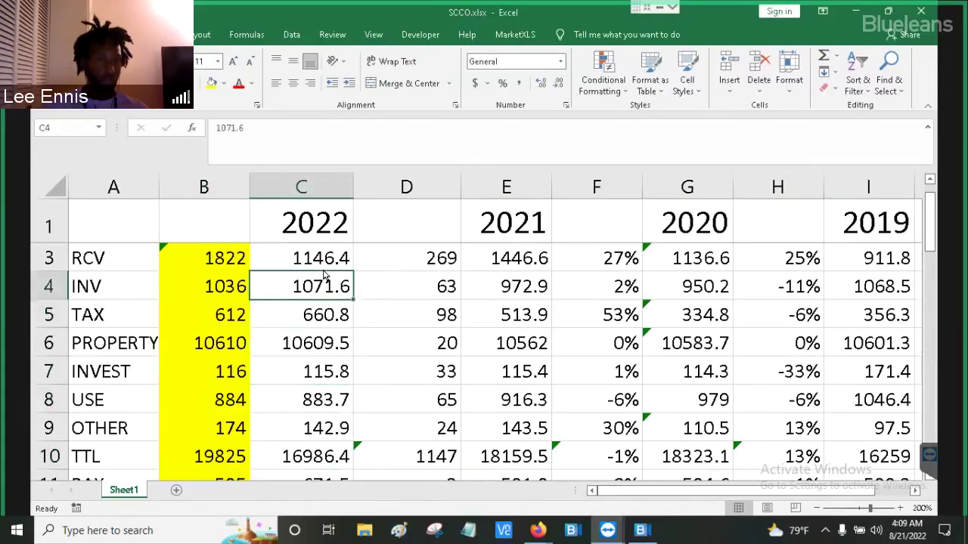
key("Up")
key("Up")
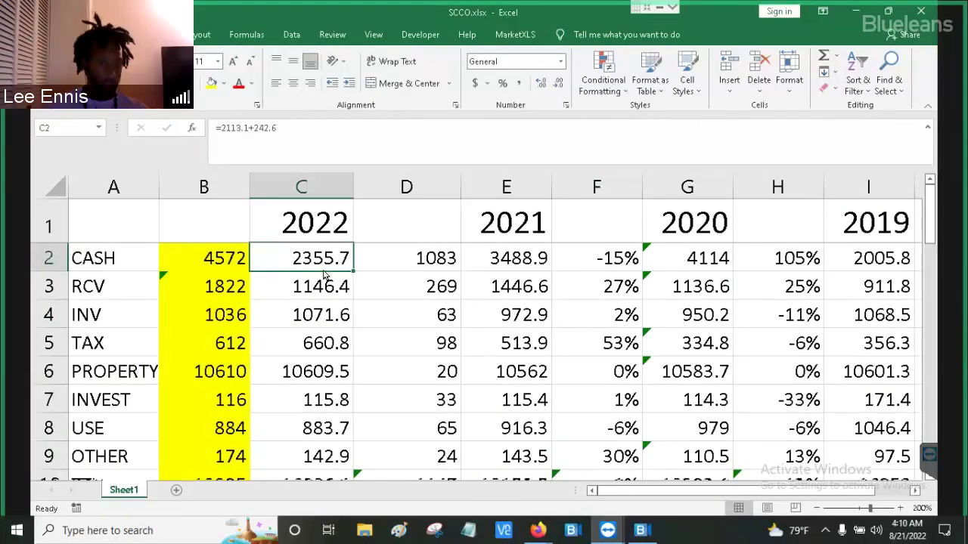
Review the 2022 amounts downward from CASH in C2 through the total to LOAN in C12.
key("Down")
key("Down")
key("Down")
key("Down")
key("Down")
key("Down")
key("Down")
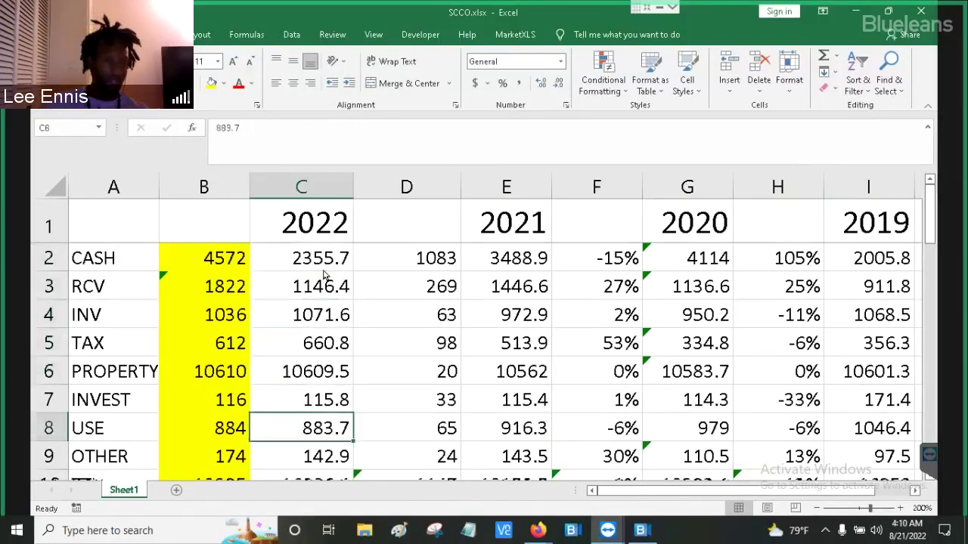
key("Down")
key("Down")
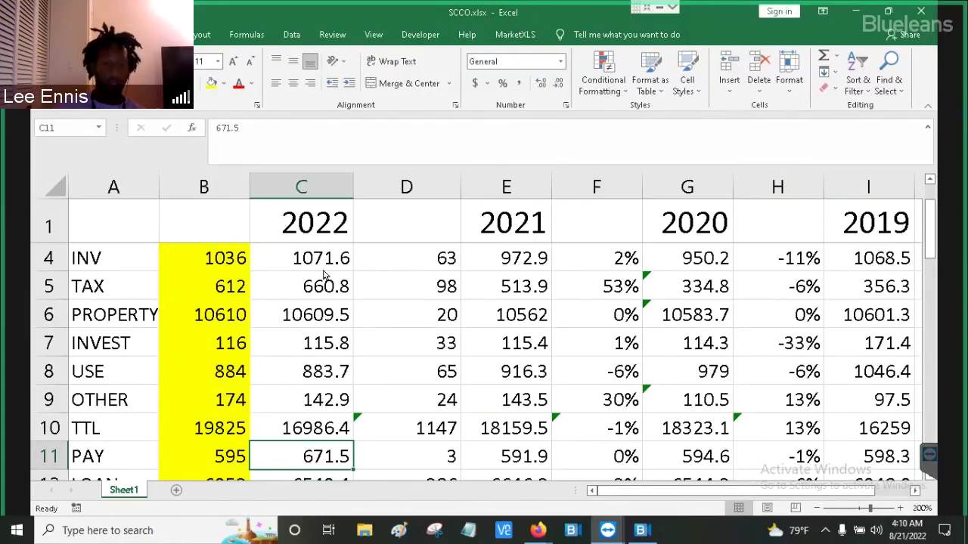
key("Down")
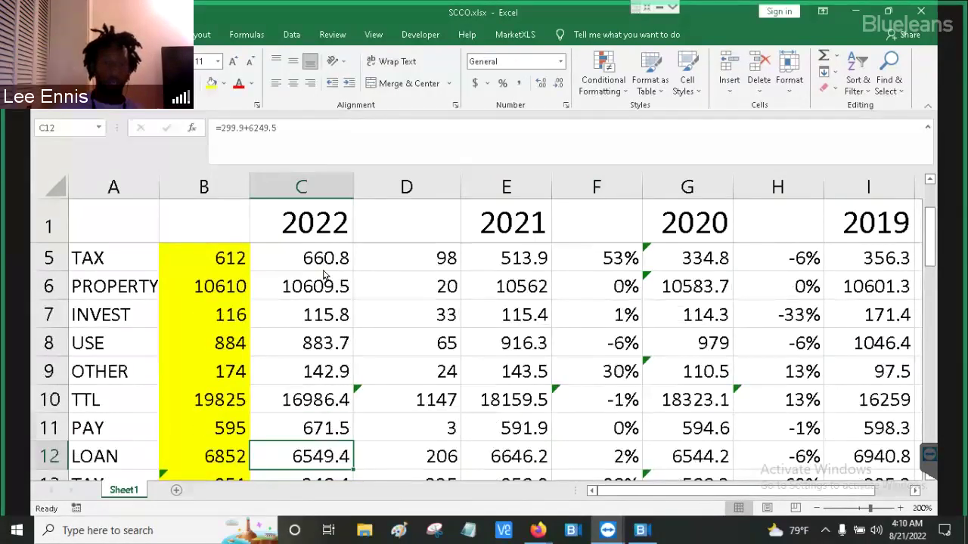
Read across the PAY row from the 2022 amount in C11 to the 2019 amount in I11.
key("Up")
key("Right")
key("Right")
key("Right")
key("Right")
key("Right")
key("Right")
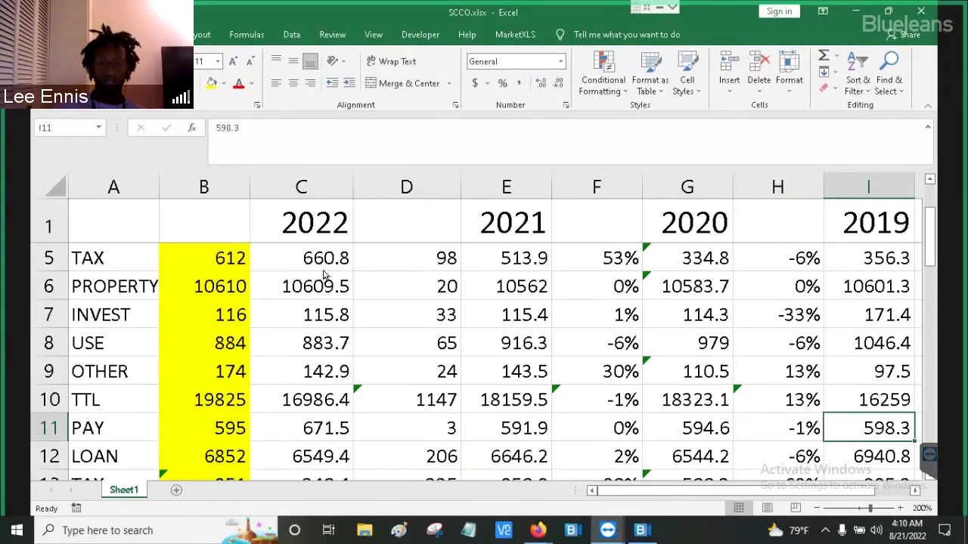
Read back across the PAY row from the 2019 amount in I11 through the growth rate in F11 to the 2022 amount in C11.
key("Left")
key("Left")
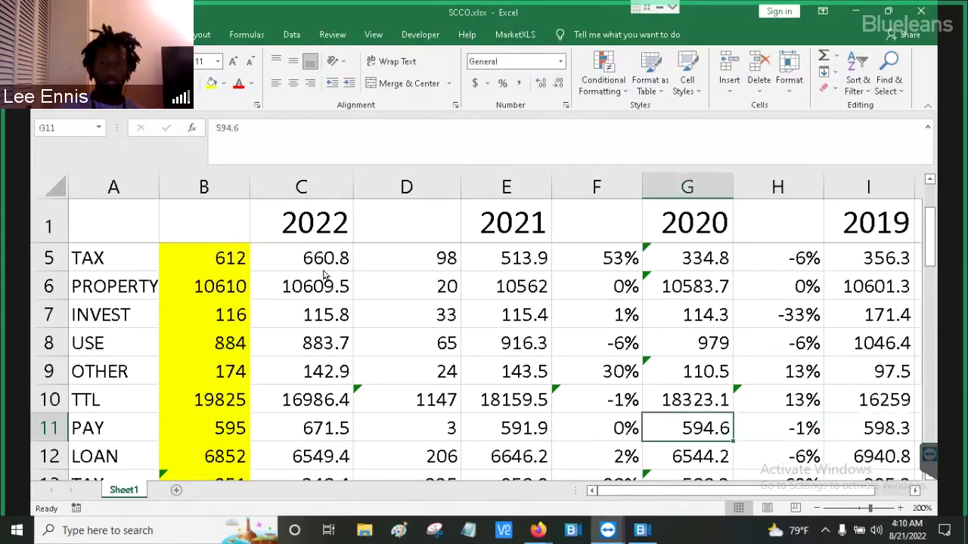
key("Left")
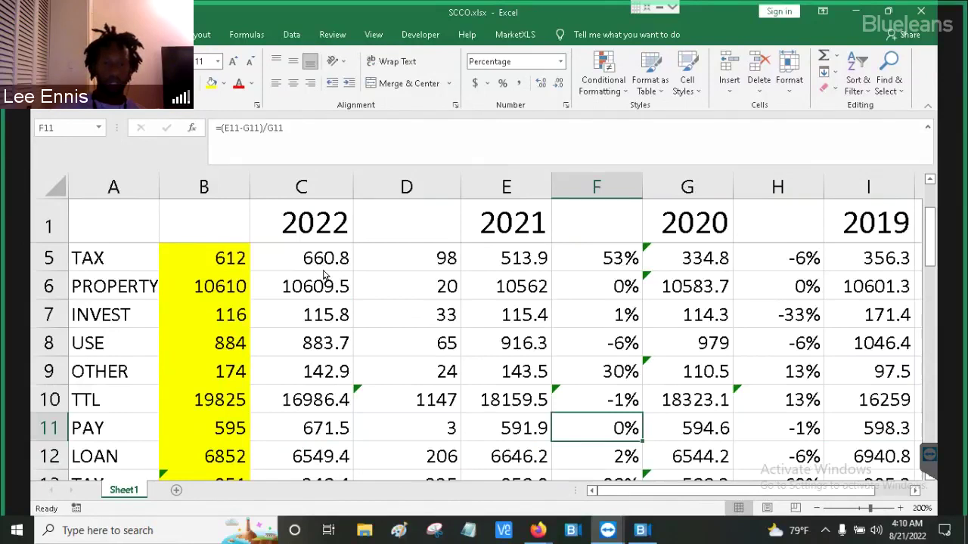
key("Left")
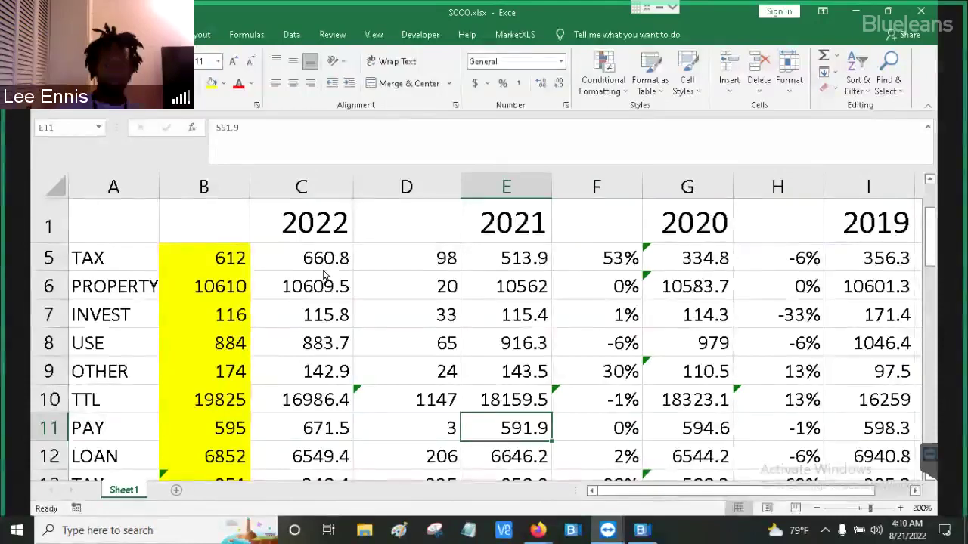
key("Left")
key("Left")
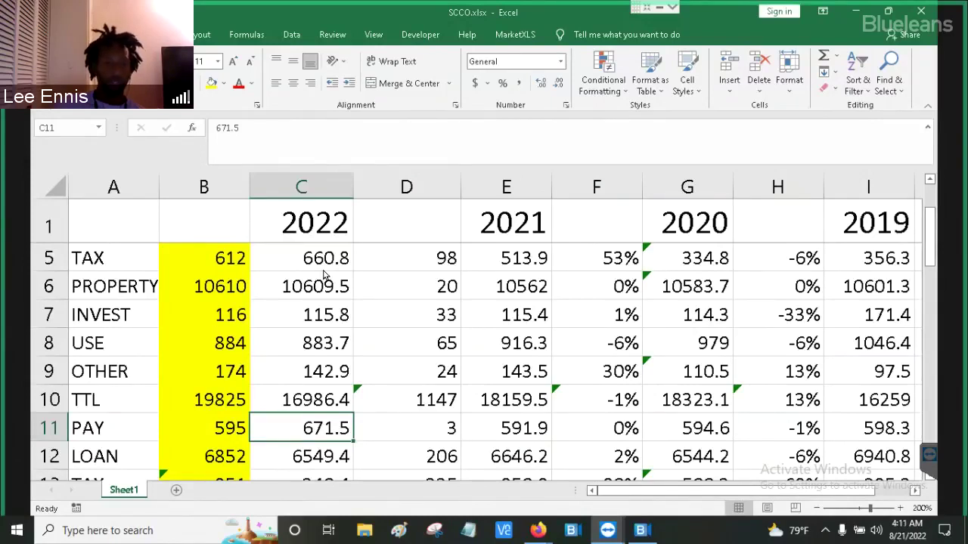
Review the projected amounts in column B above the PAY row, including the total in B10, and return to B11.
key("Left")
key("Up")
key("Up")
key("Up")
key("Up")
key("Up")
key("Up")
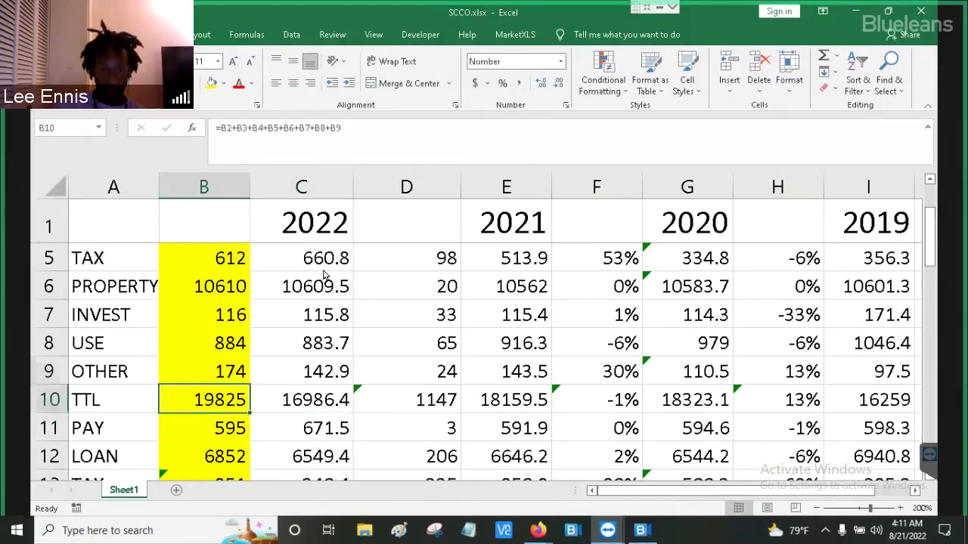
key("Down")
key("Down")
key("Down")
key("Down")
key("Down")
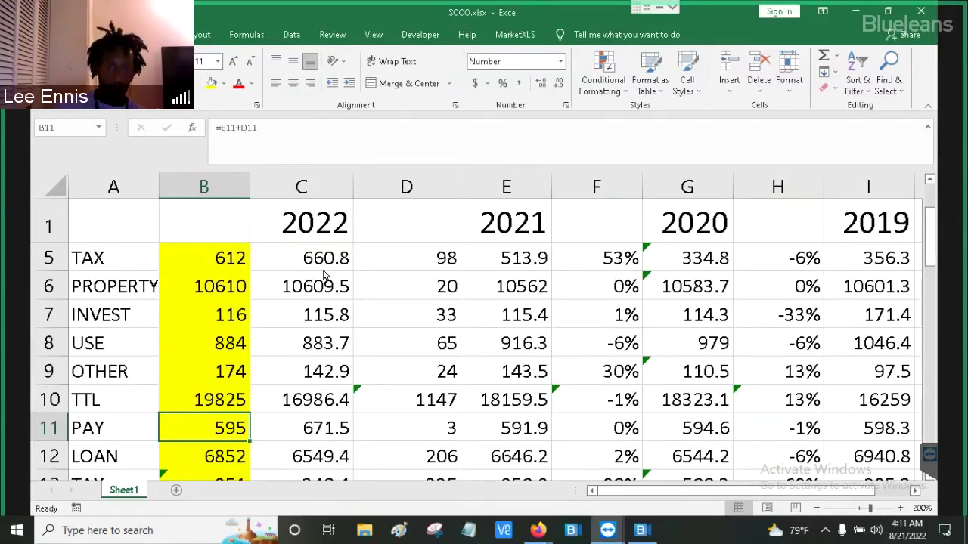
Compare the projected PAY amount in B11 with the 2021 amount in E11 and the 2022 amount in C11.
key("Right")
key("Right")
key("Right")
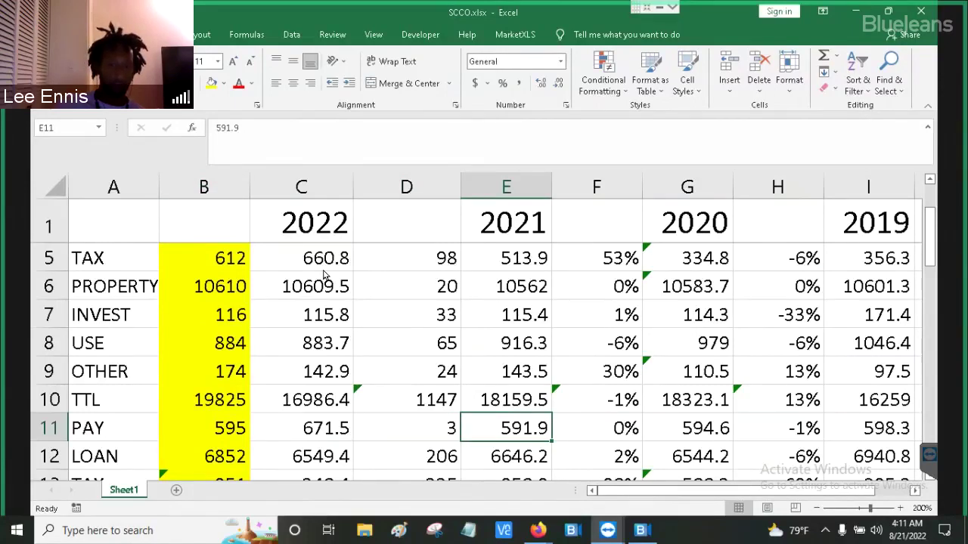
key("Left")
key("Left")
key("Left")
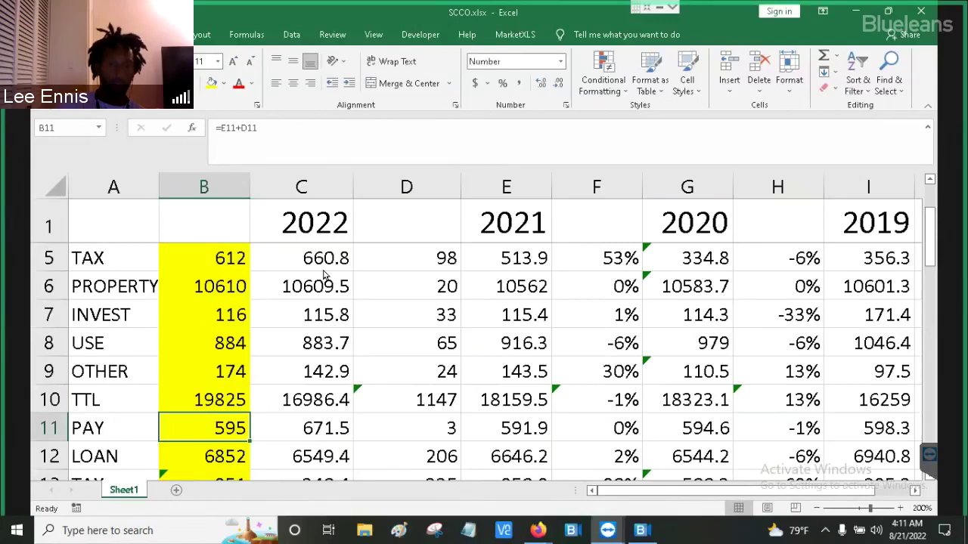
key("Right")
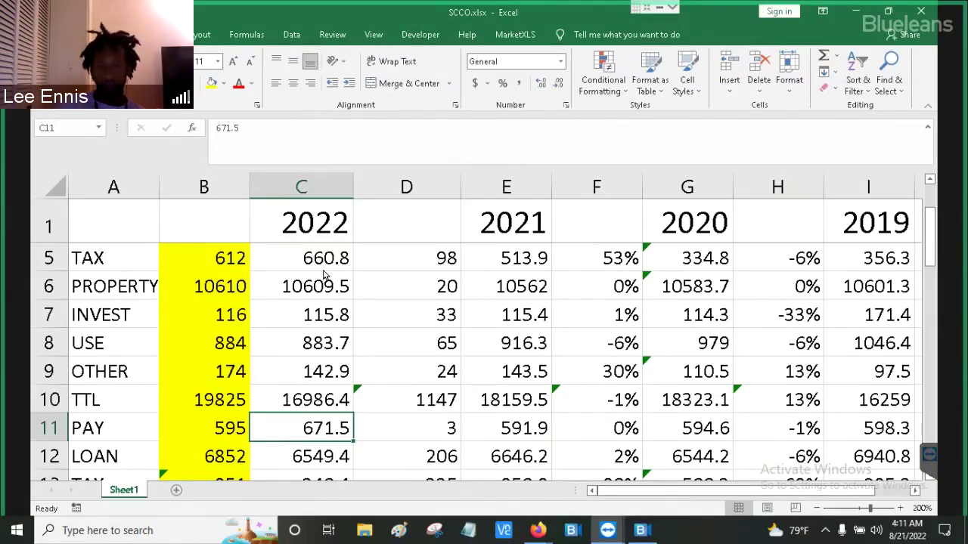
key("Left")
key("Down")
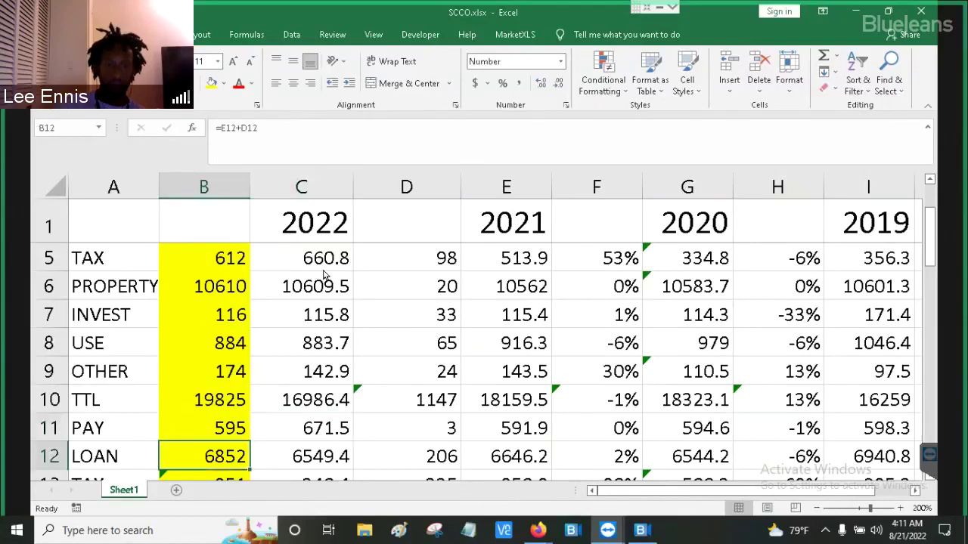
key("Up")
key("Right")
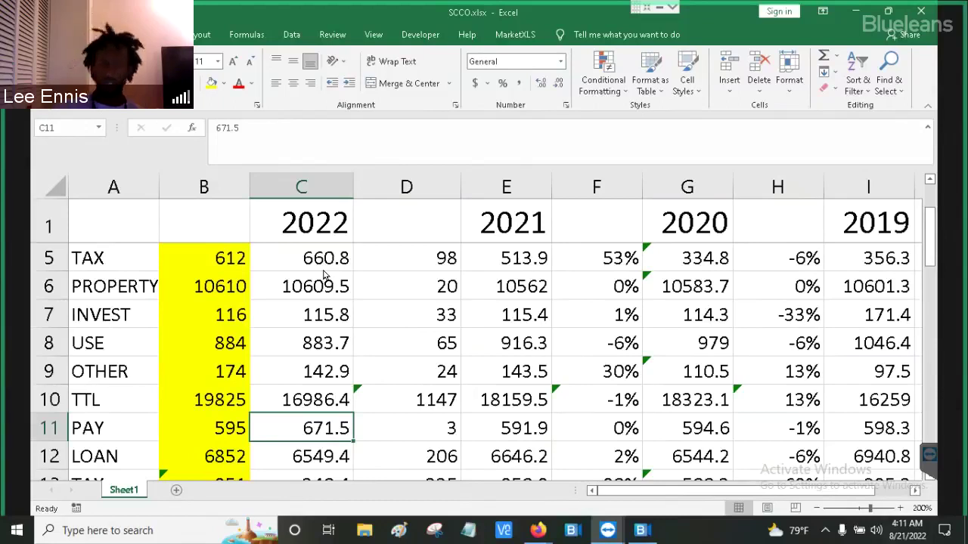
Read across the LOAN row from the 2022 amount in C12 to the growth rate in H12.
key("Down")
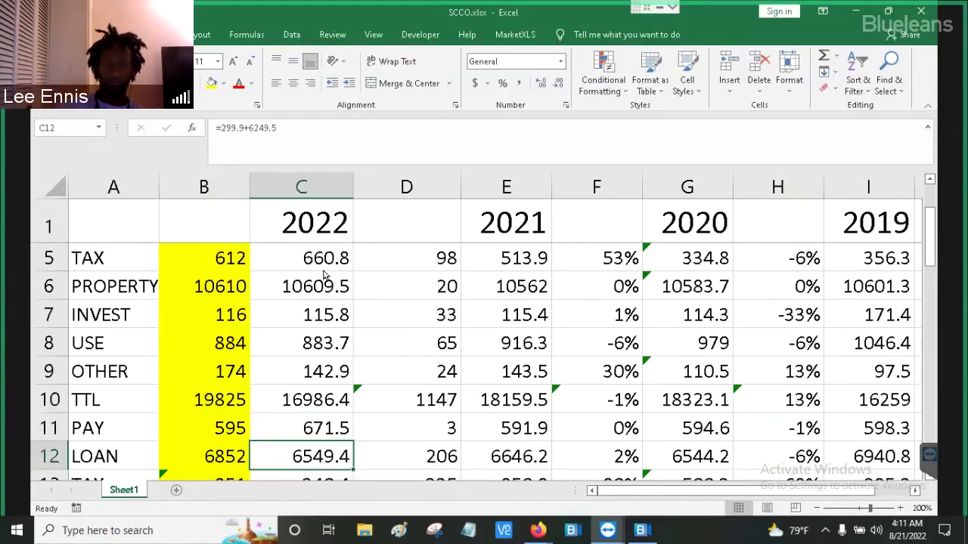
key("Right")
key("Right")
key("Right")
key("Right")
key("Right")
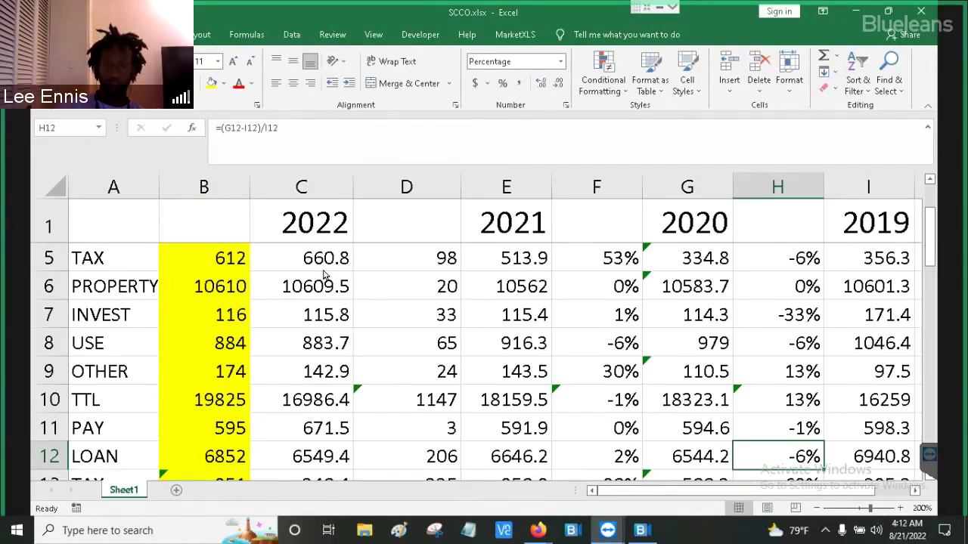
Check the LOAN growth rate in F12, the standard deviation in D12, the 2022 amount in C12 and the projection in B12.
key("Left")
key("Left")
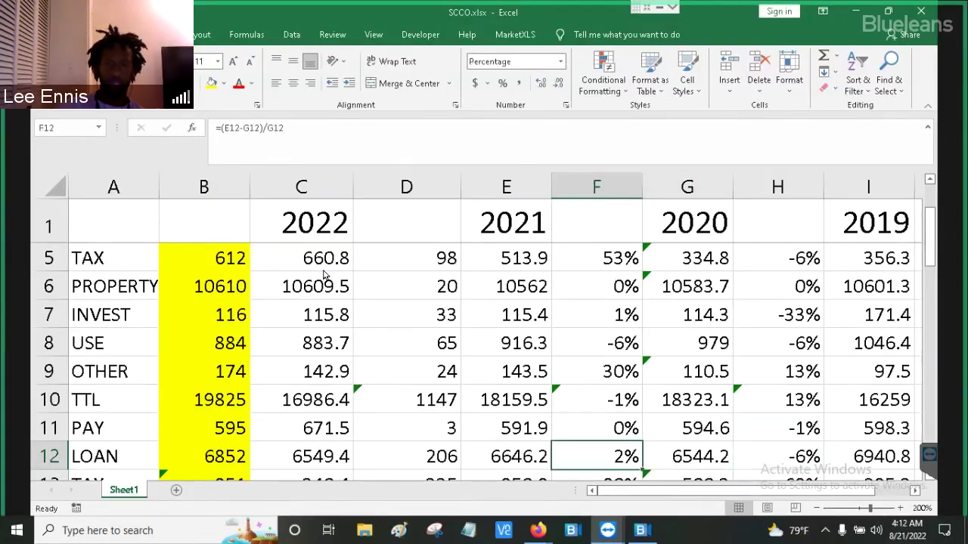
key("Left")
key("Left")
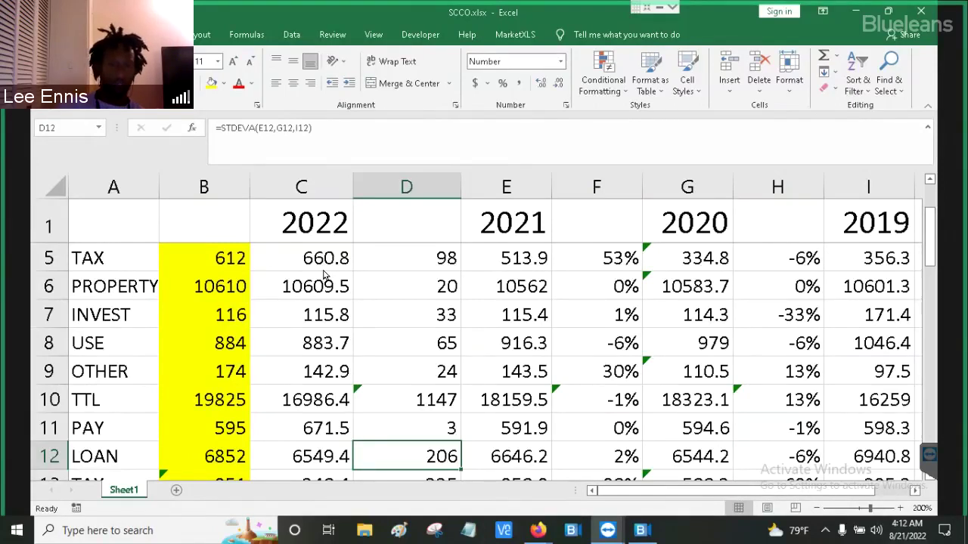
key("Left")
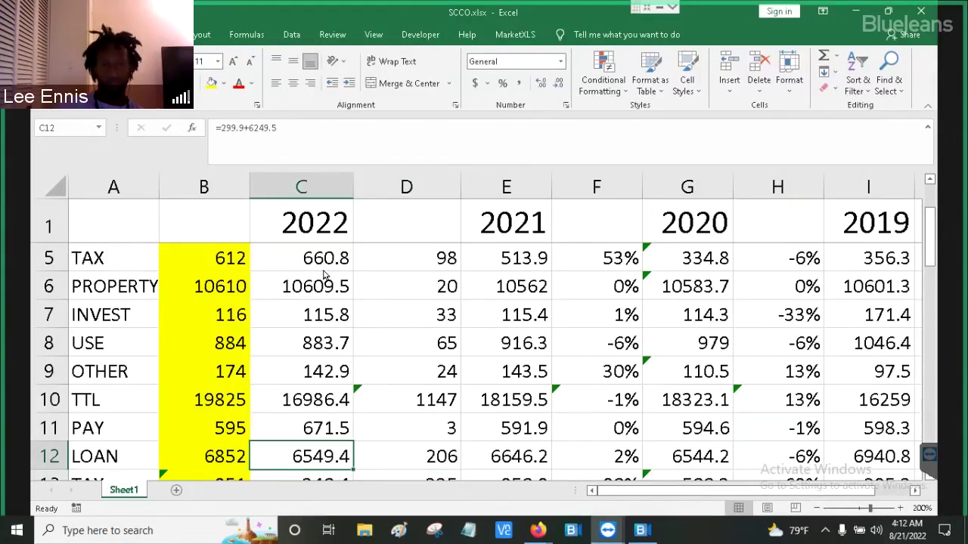
key("Left")
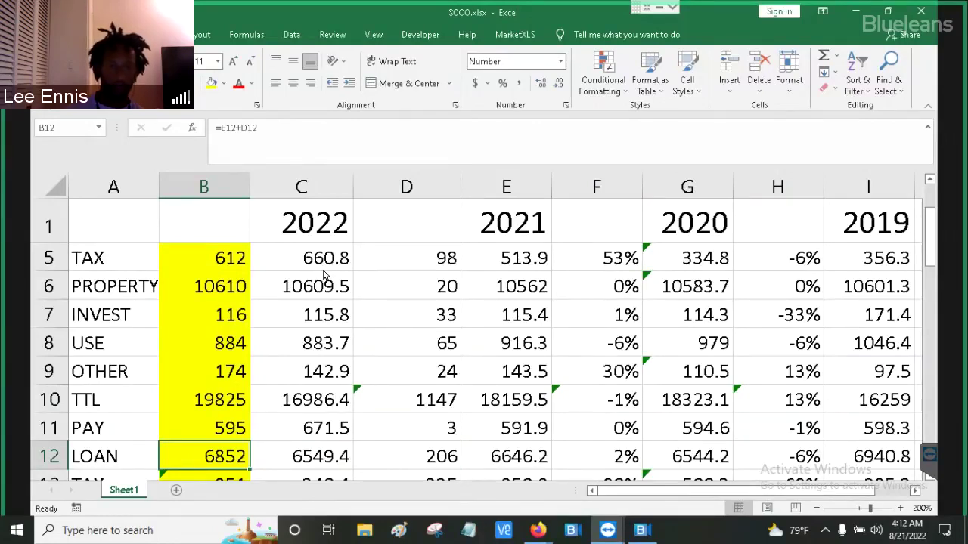
Compare the projected LOAN amount in B12 with the 2022 amount in C12 and the 2021 amount in E12.
key("Right")
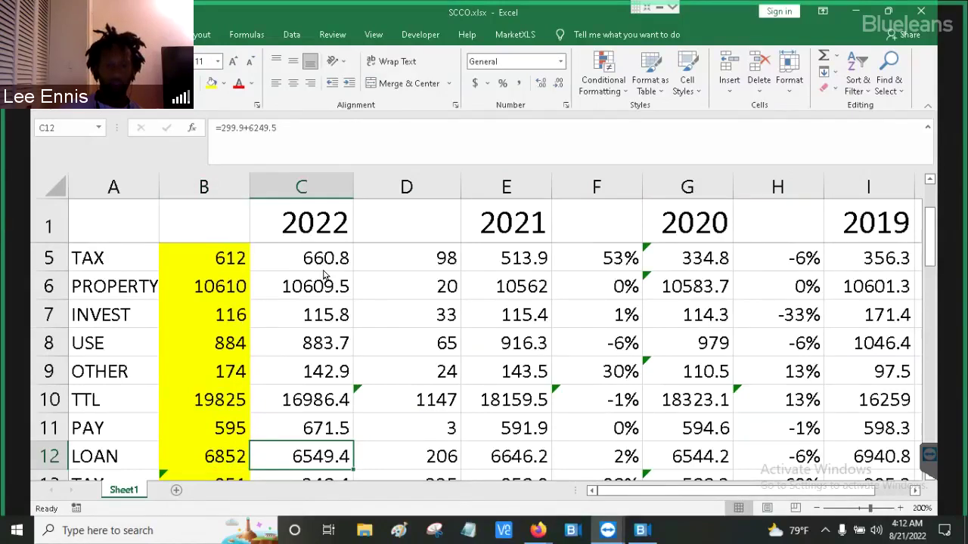
key("Right")
key("Right")
key("Left")
key("Left")
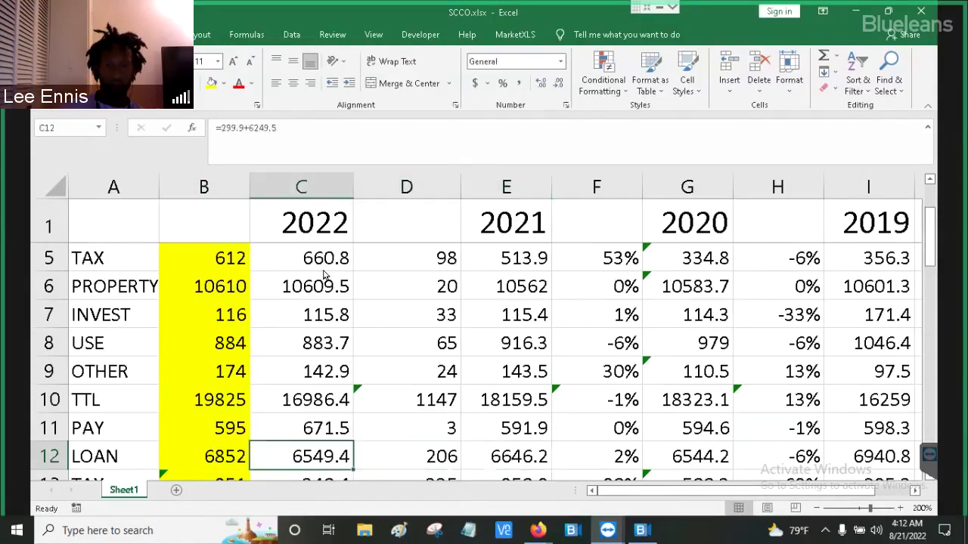
key("Left")
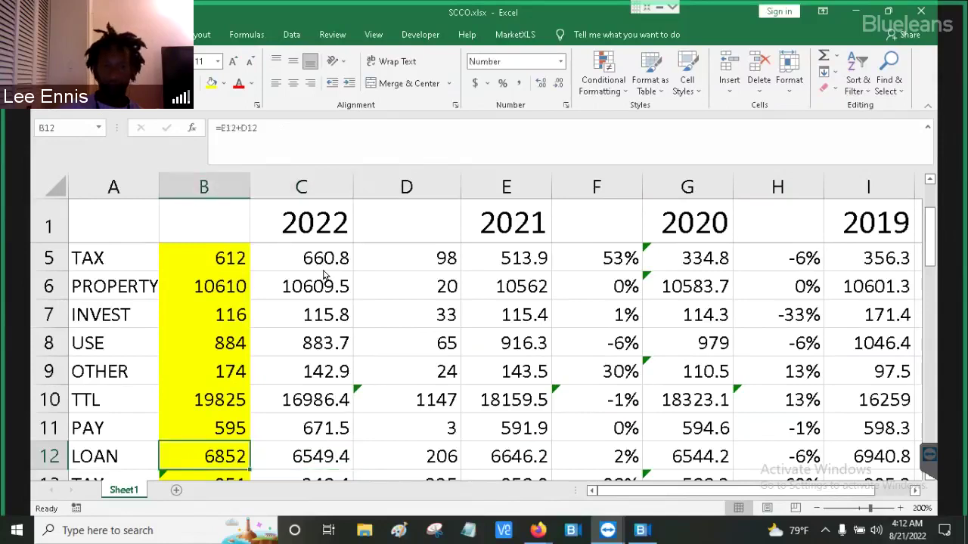
Read across the liability TAX row from the projected amount in B13 to the growth rate in H13.
key("Down")
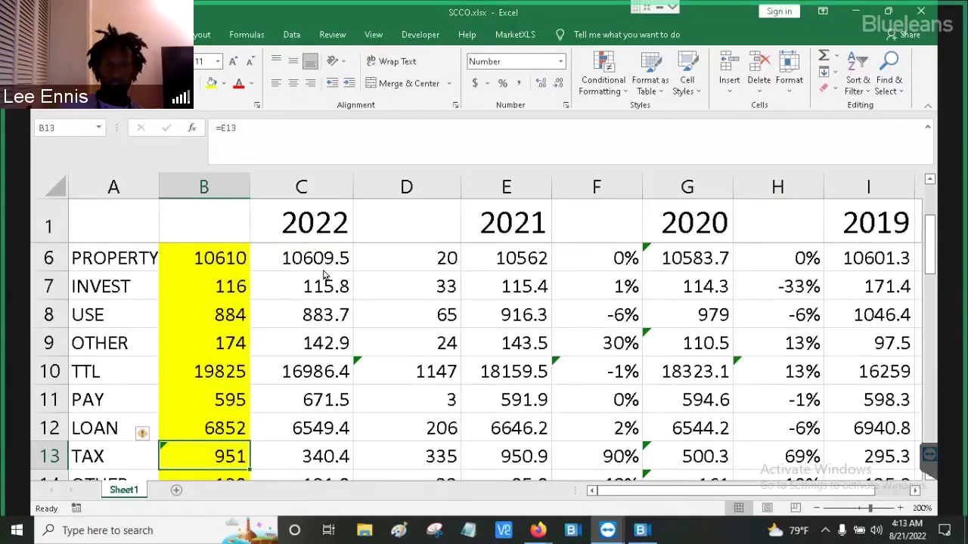
key("Right")
key("Right")
key("Right")
key("Right")
key("Right")
key("Right")
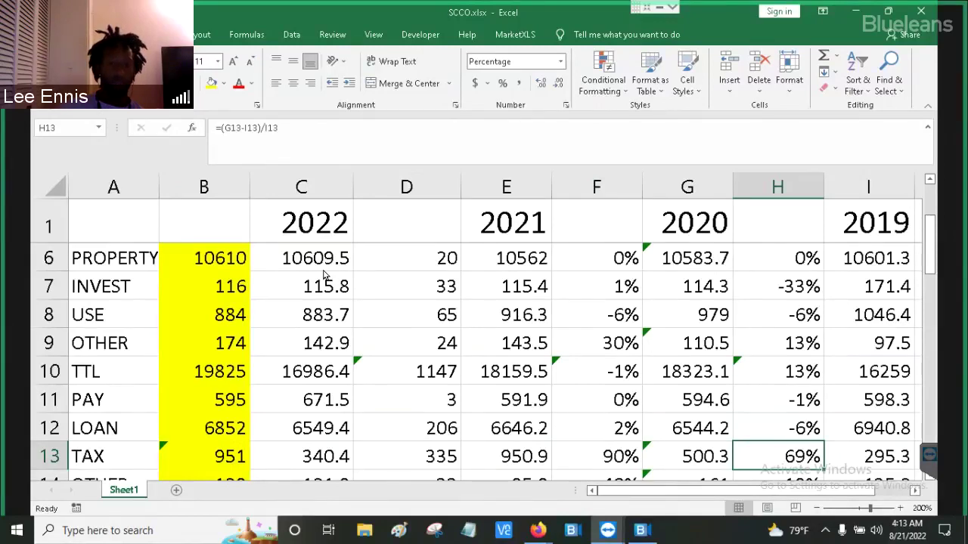
Read back along the liability TAX row to the 2022 amount in C13, and check the standard deviation in D13.
key("Left")
key("Left")
key("Left")
key("Left")
key("Left")
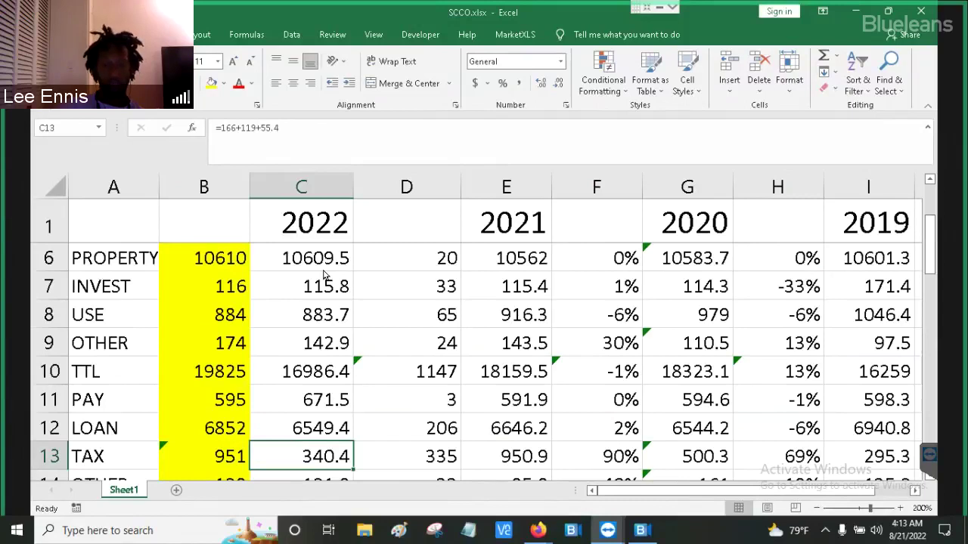
key("Right")
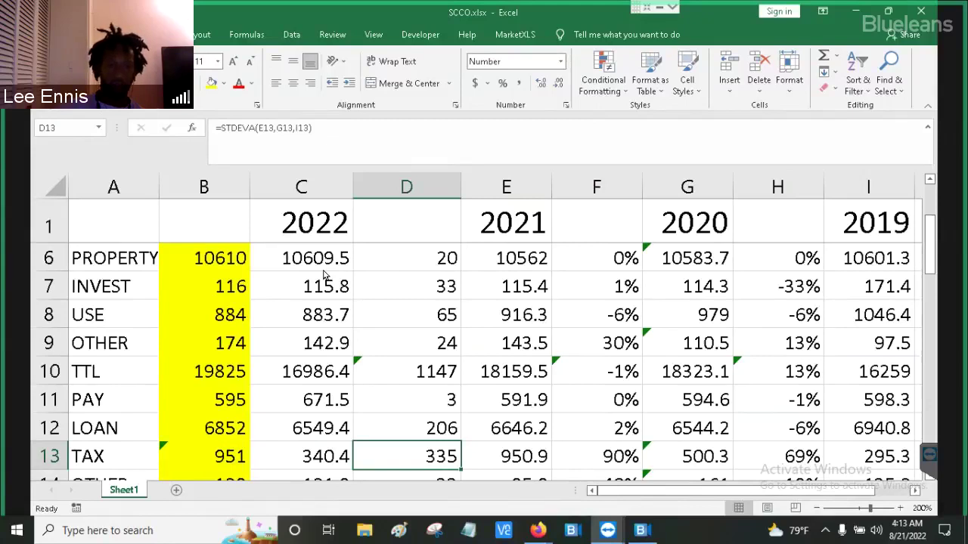
Replace the projected TAX formula in B13 with =E13+D13, adding the standard deviation to the 2021 amount.
key("Left")
key("Left")
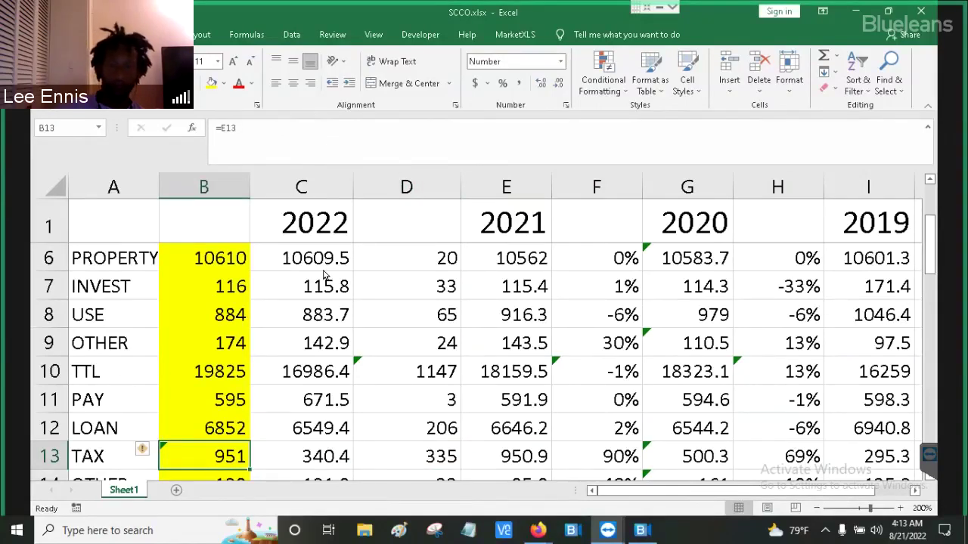
type("=")
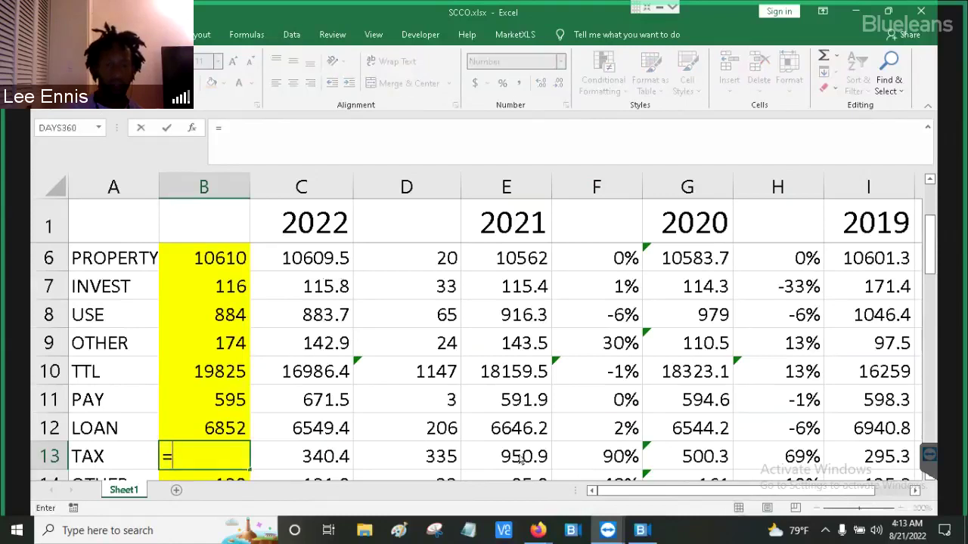
left_click(524, 468)
type("+")
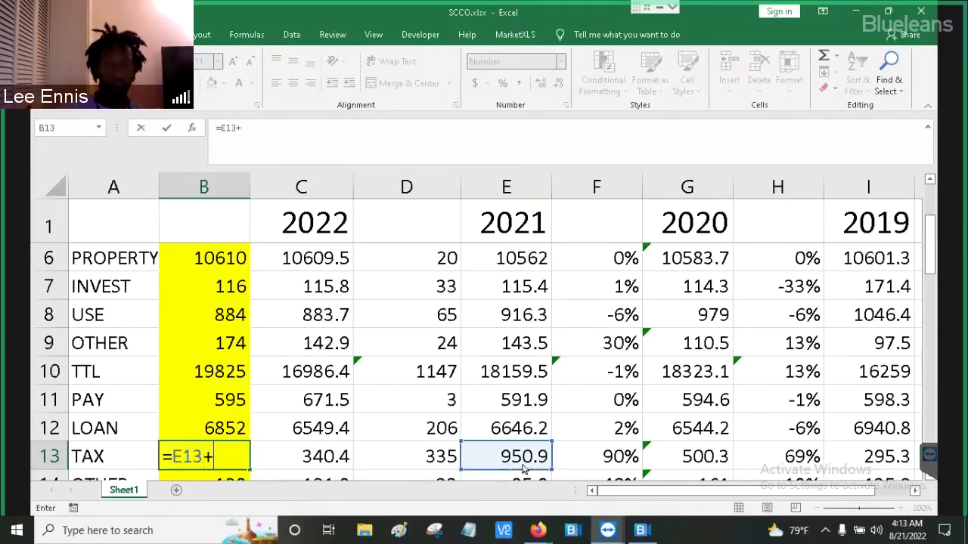
left_click(453, 461)
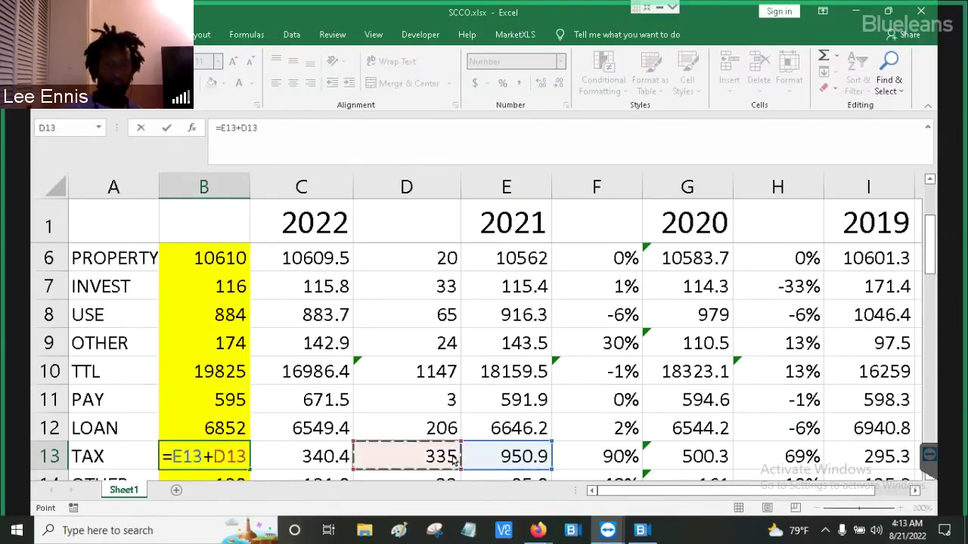
key("Return")
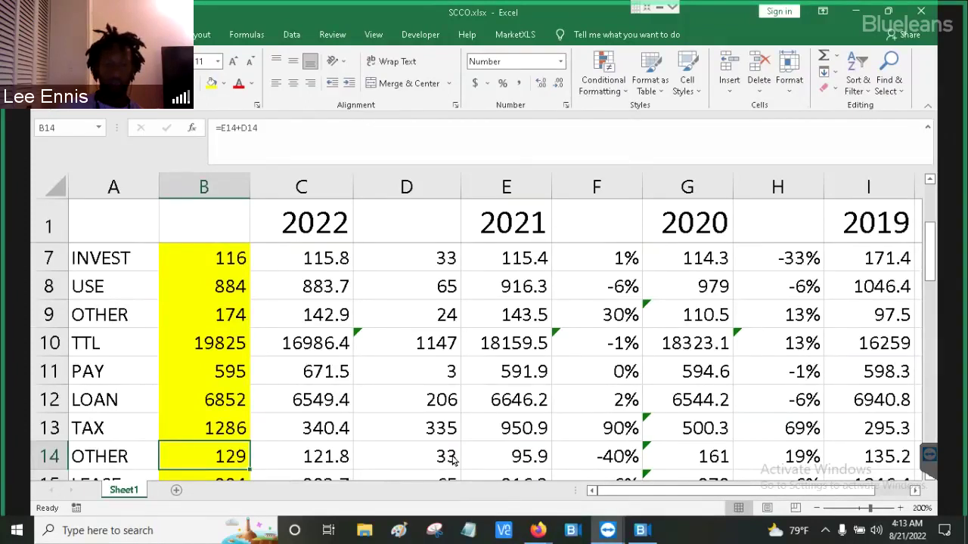
Read across the liability OTHER row from the projected amount in B14 to the growth rate in H14.
key("Right")
key("Right")
key("Right")
key("Right")
key("Right")
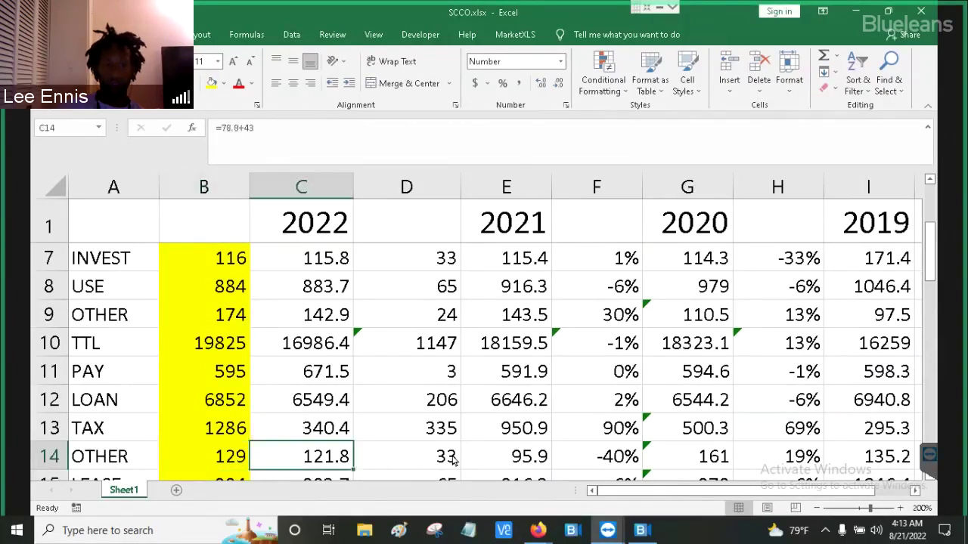
key("Right")
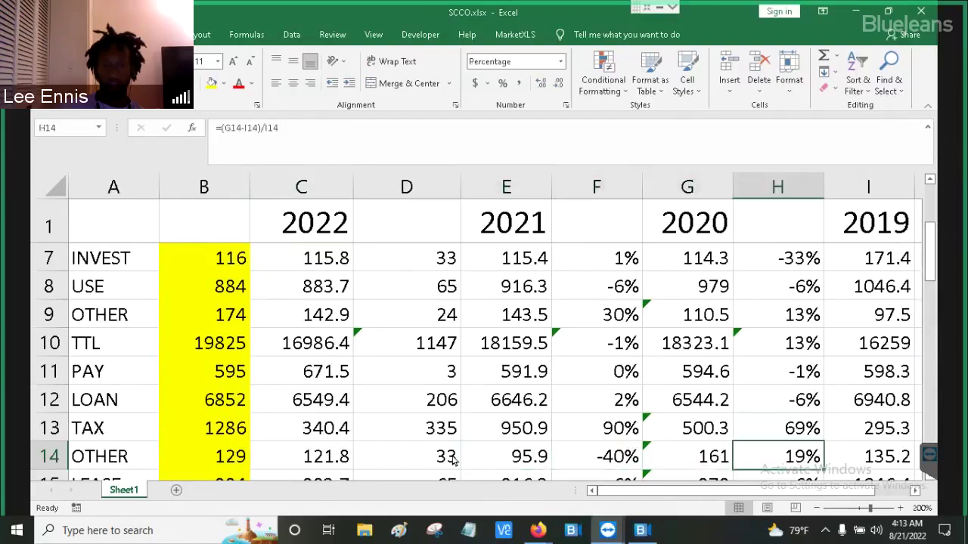
Check the OTHER growth rate in F14 and standard deviation in D14, and compare the projection in B14 with the 2022 amount in C14.
key("Left")
key("Left")
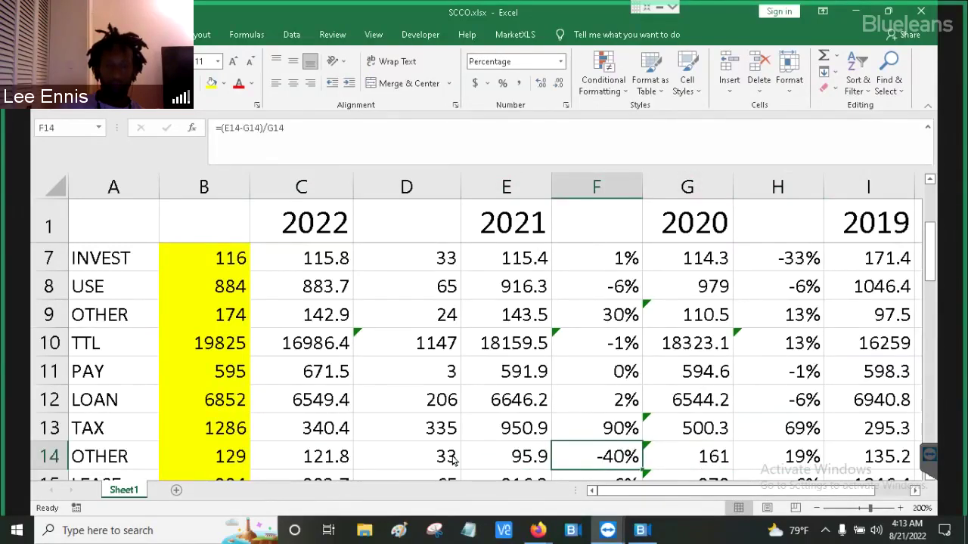
key("Left")
key("Left")
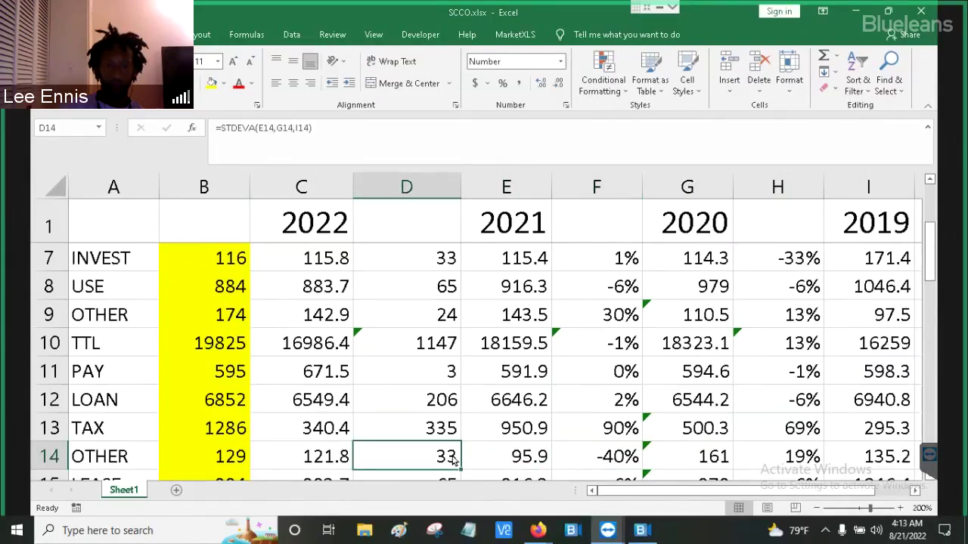
key("Left")
key("Left")
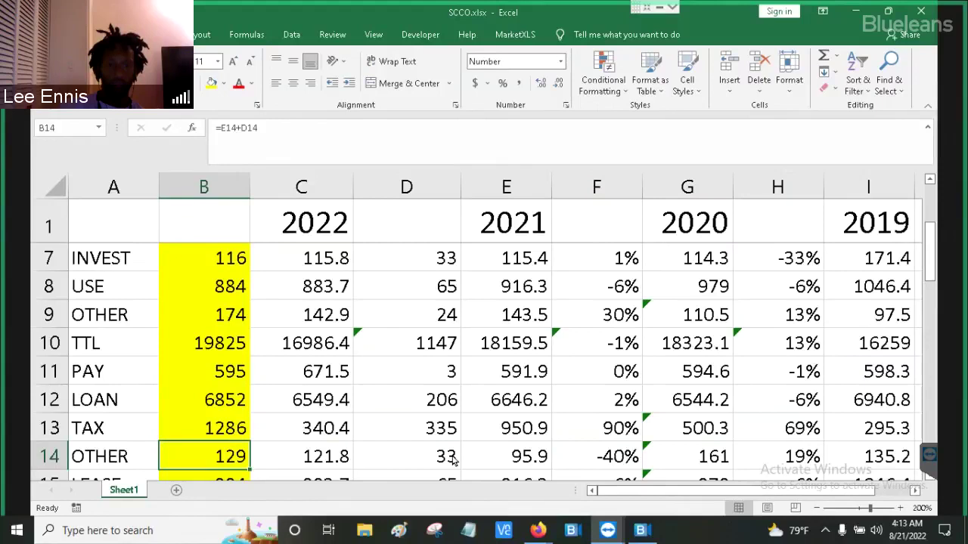
key("Right")
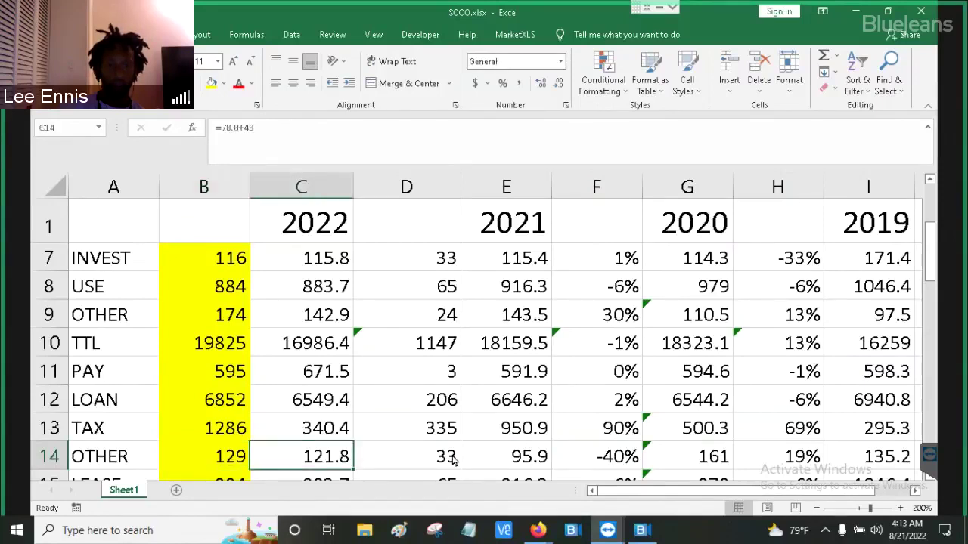
Check the projected LEASE liability in B15 and compare it with the projected USE asset in B8.
key("Left")
key("Down")
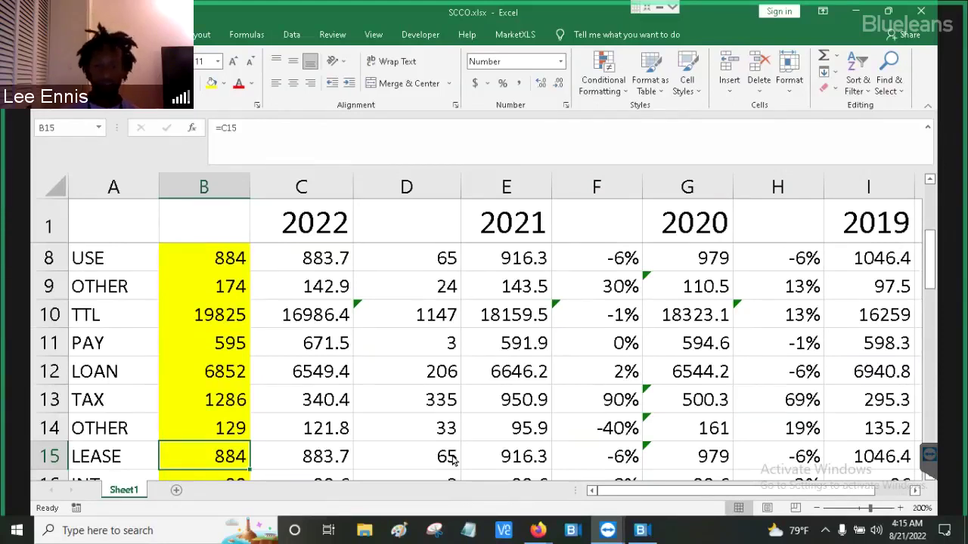
key("Up")
key("Up")
key("Up")
key("Up")
key("Up")
key("Up")
key("Up")
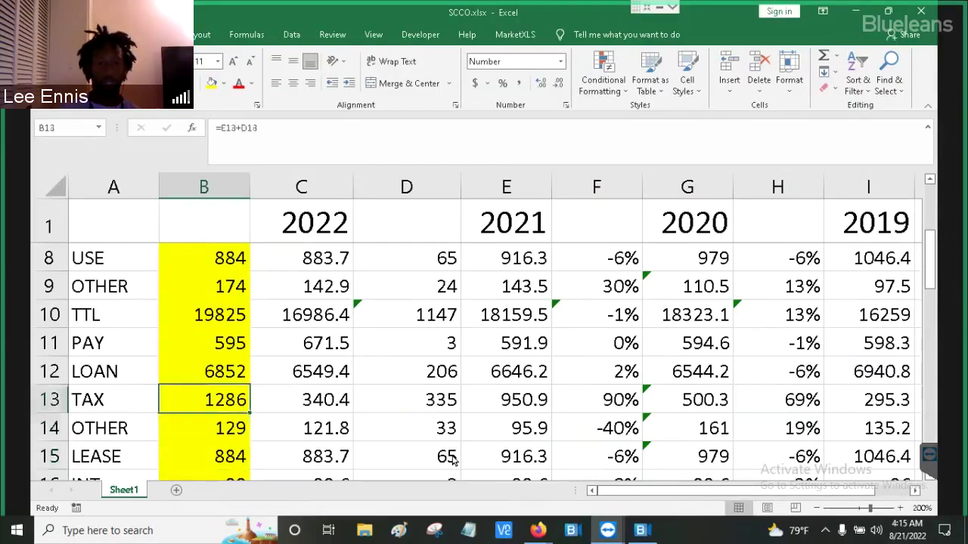
Return to the LEASE projection in B15, look at ENVIRON in B17, and inspect the projected INT formula in B16.
scroll(452, 460, "up", 1)
key("Down")
key("Down")
key("Down")
key("Down")
key("Down")
key("Down")
key("Down")
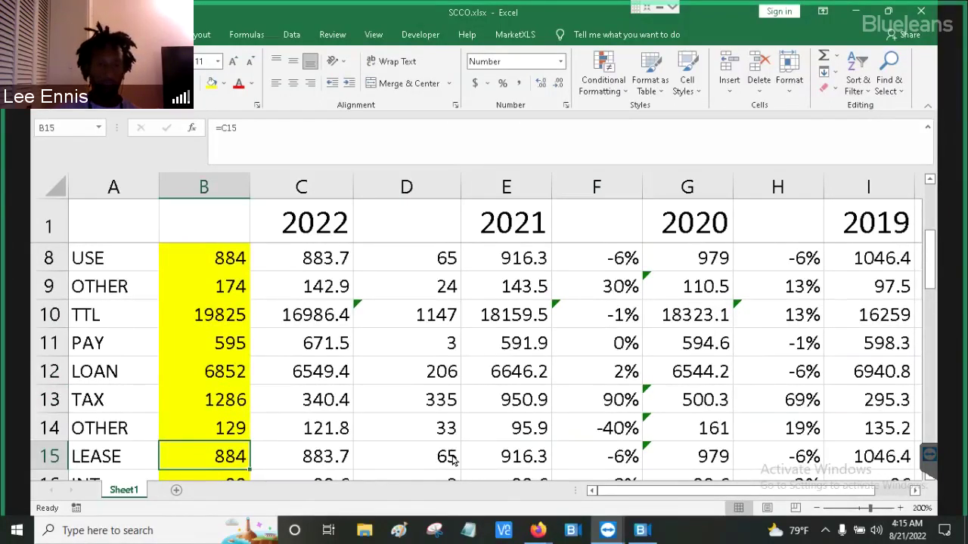
key("Down")
key("Down")
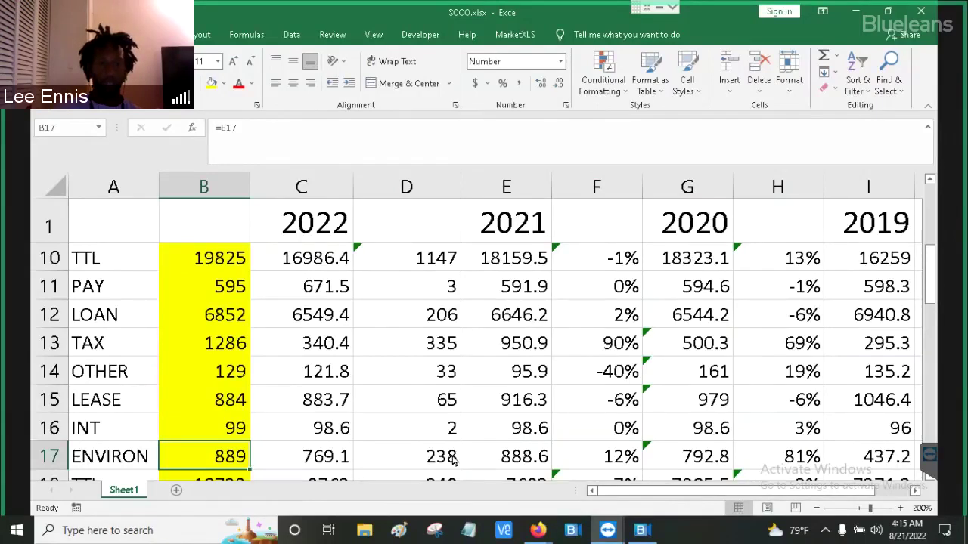
key("Up")
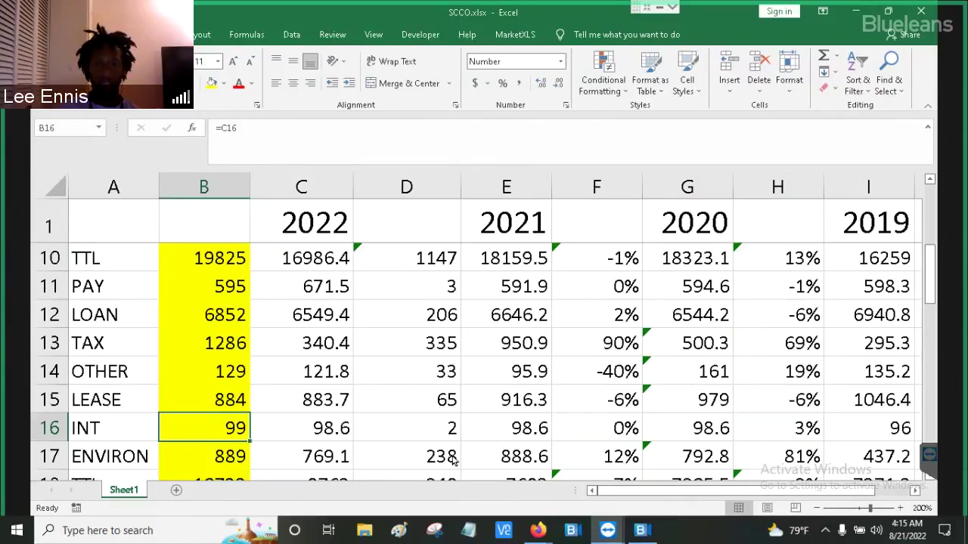
Read across the INT row from the projected amount in B16 to the growth rate in H16.
key("Right")
key("Right")
key("Right")
key("Right")
key("Right")
key("Right")
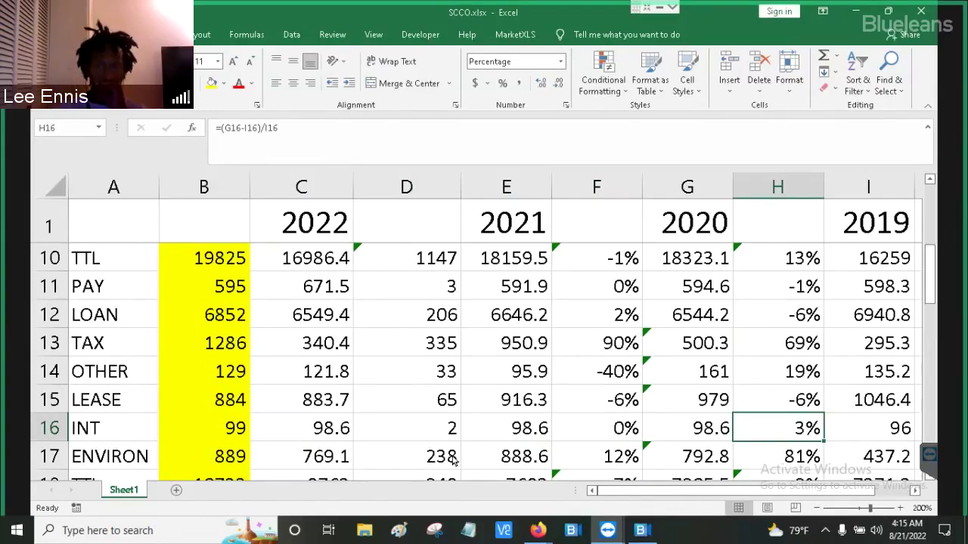
Check the INT growth rate in F16 and standard deviation in D16, and return to the projection in B16.
key("Left")
key("Left")
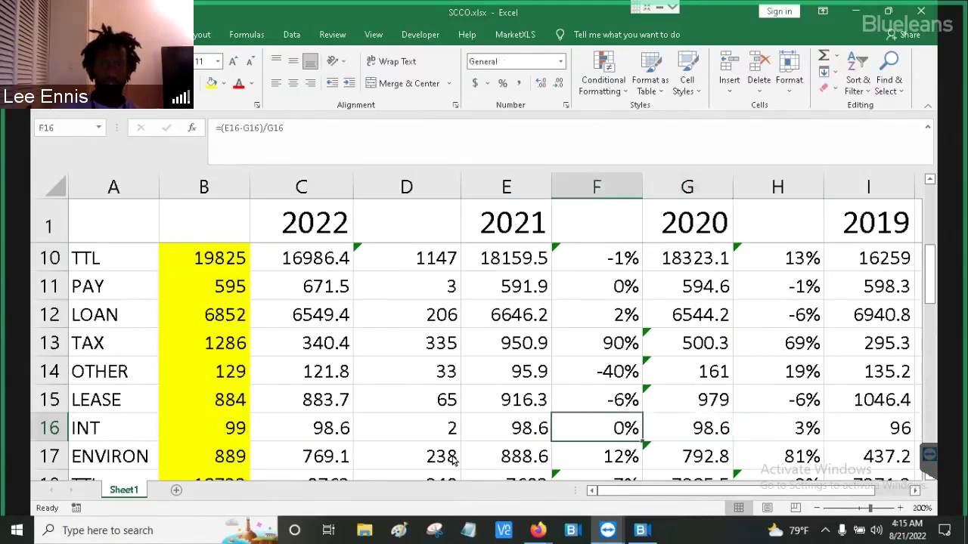
key("Left")
key("Left")
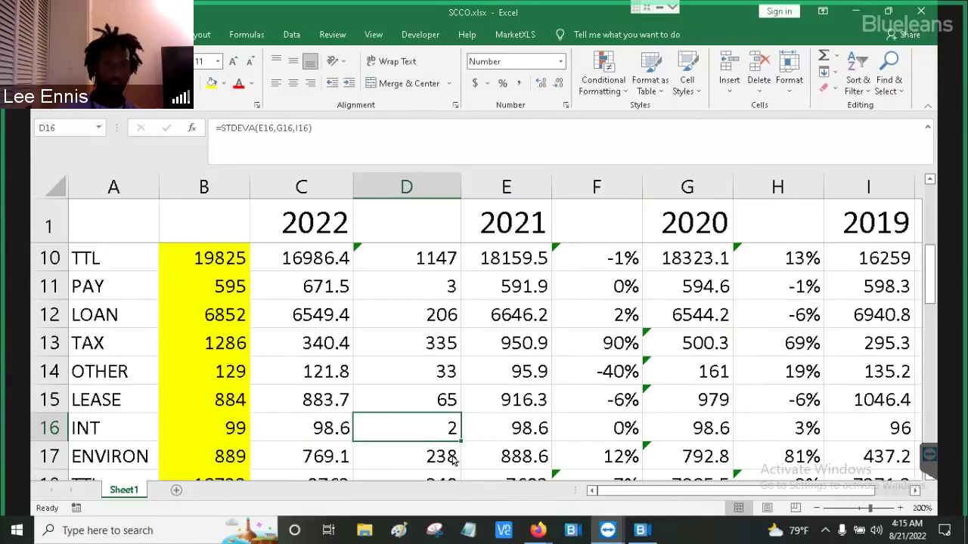
key("Left")
key("Left")
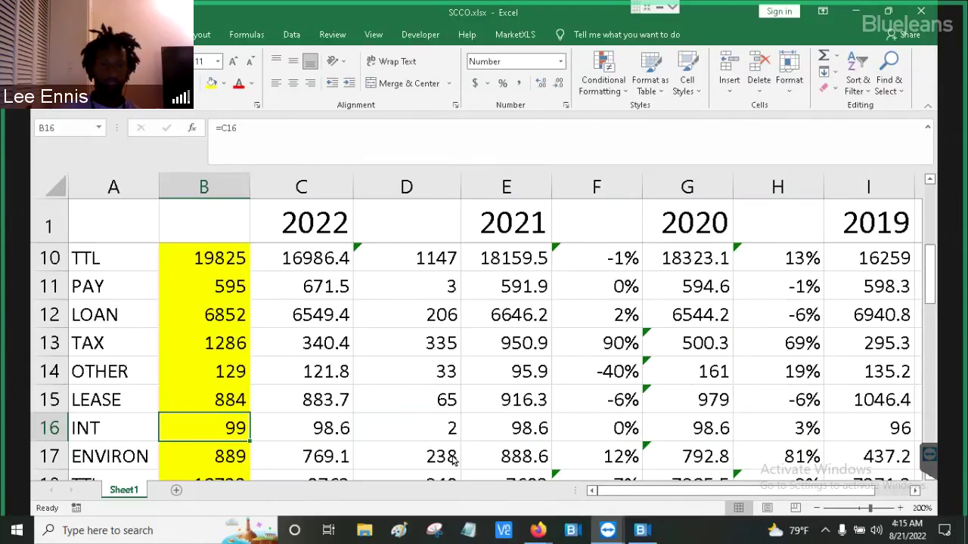
Examine the projected ENVIRON amount in B17, the liability total in B18, and the NET formula in B19.
key("Down")
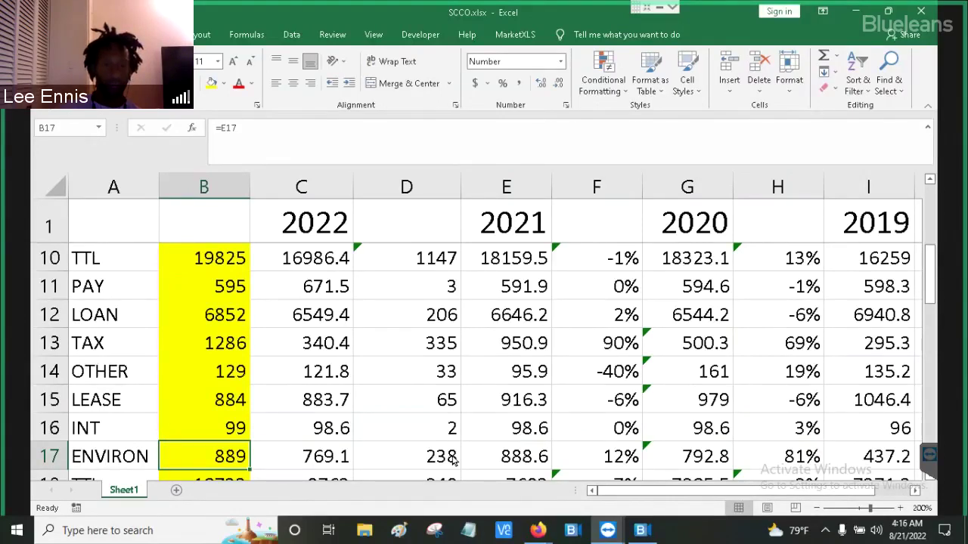
key("Down")
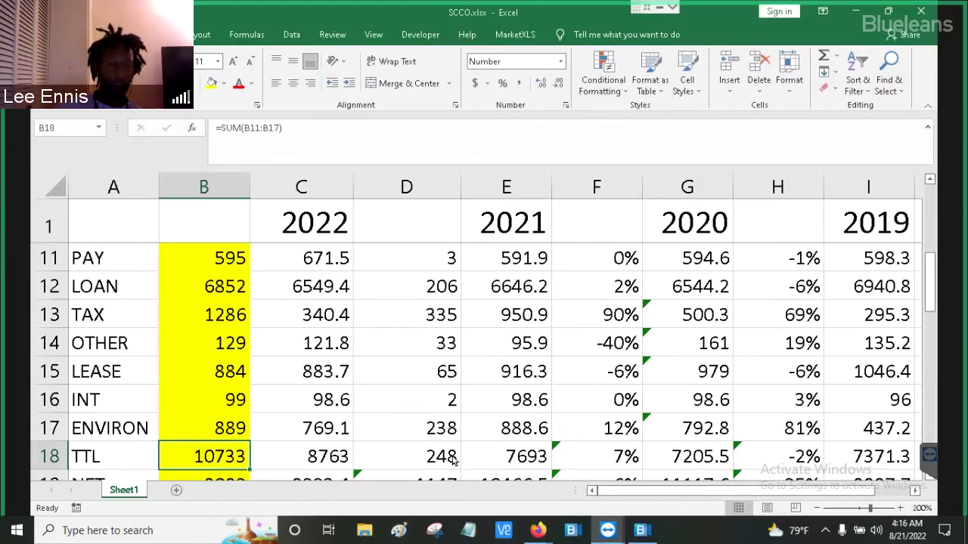
key("Up")
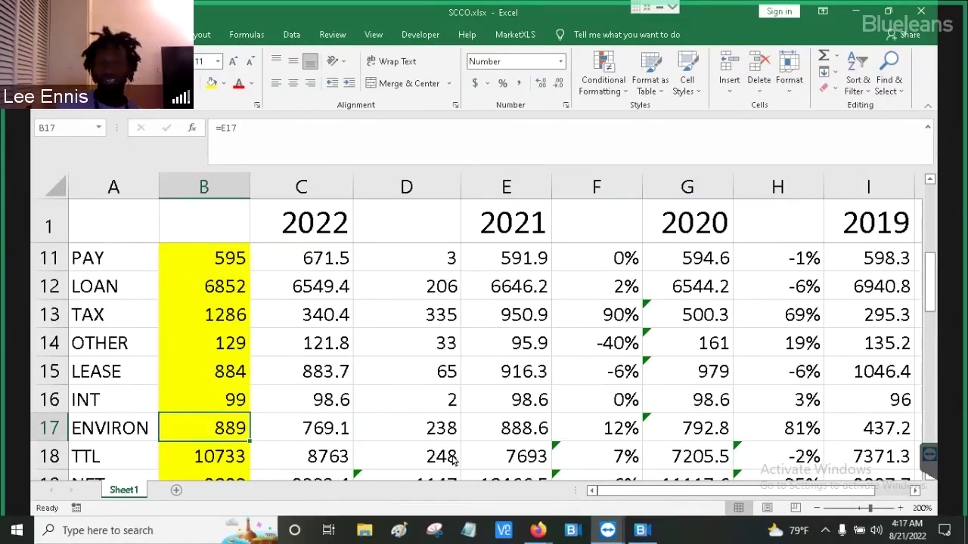
key("Down")
key("Down")
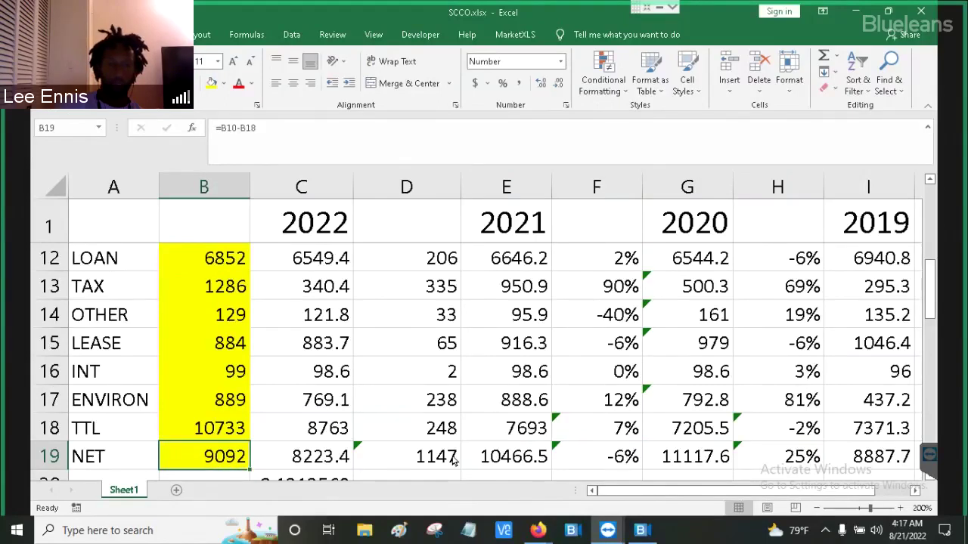
key("Up")
key("Up")
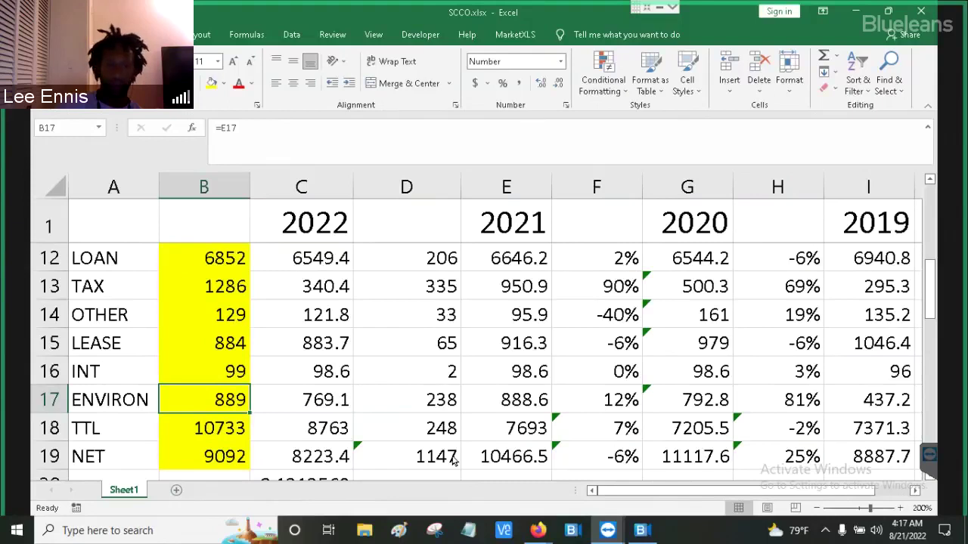
key("Down")
key("Down")
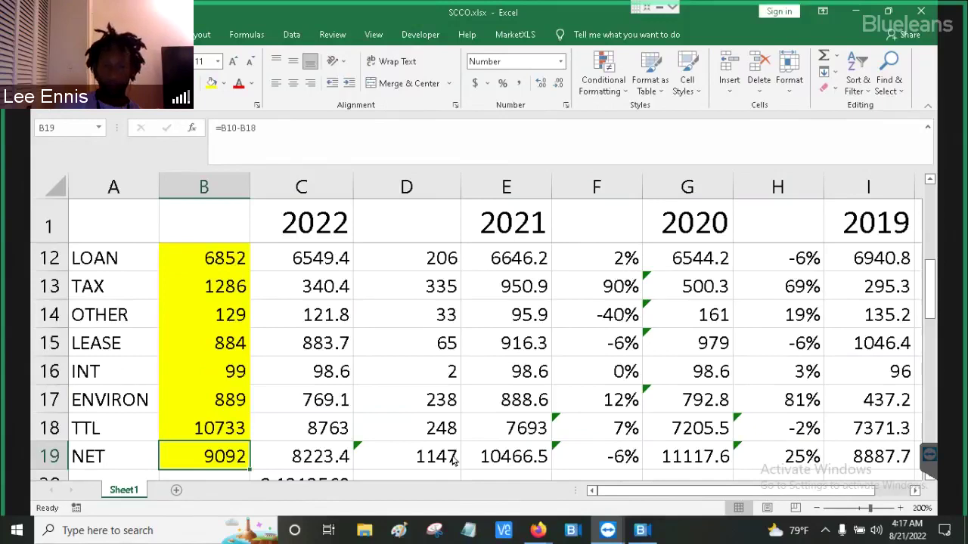
Read across the NET row from the projection in B19 to the growth rate in F19 and the 2020 amount in G19.
key("Right")
key("Right")
key("Right")
key("Right")
key("Right")
key("Right")
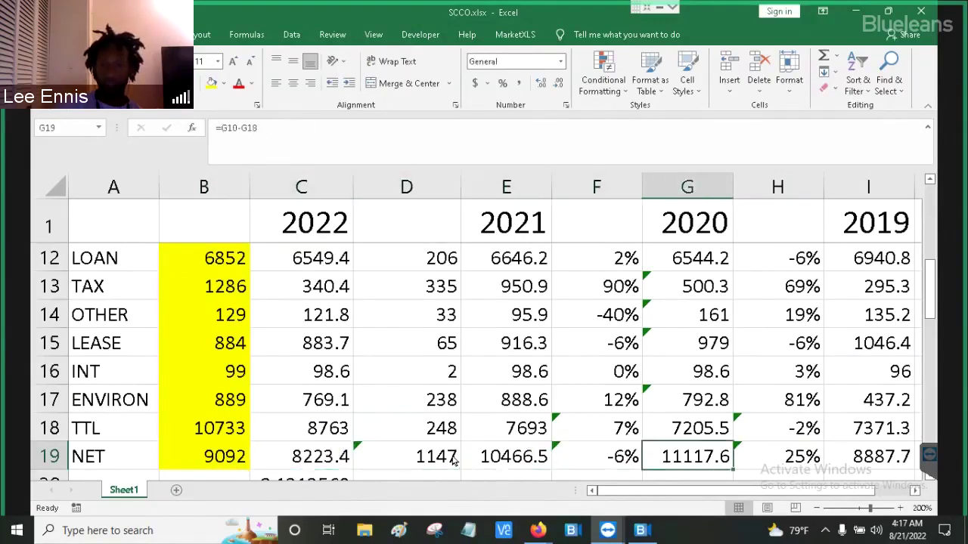
key("Left")
key("Left")
key("Right")
key("Left")
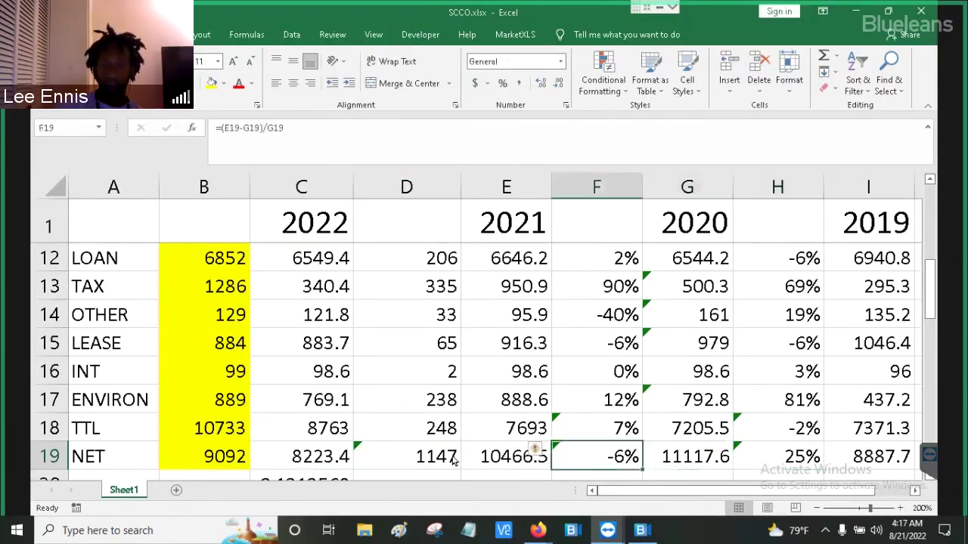
Compare the NET growth rates in F19 and H19 with the 2020 amount in G19 and the 2021 amount in E19.
key("Right")
key("Left")
key("Right")
key("Right")
key("Right")
key("Left")
key("Left")
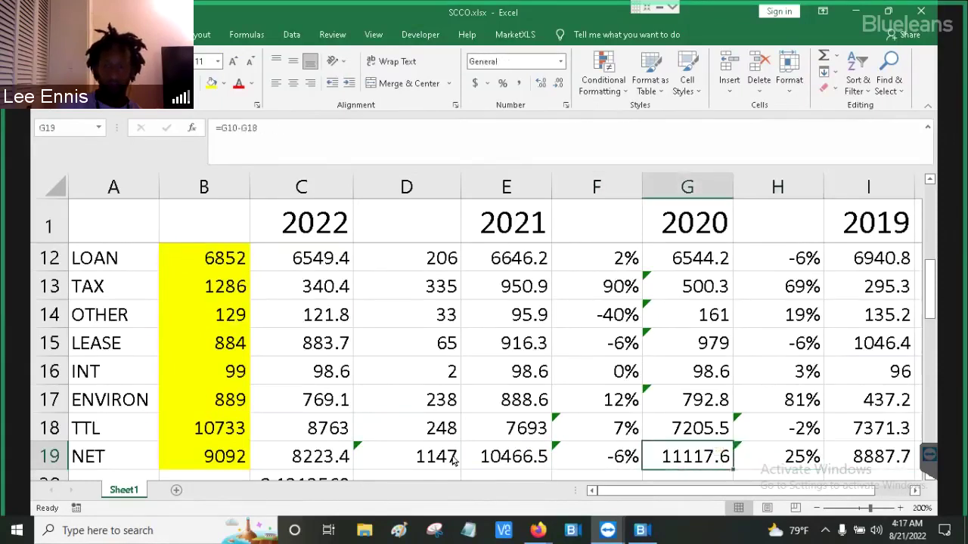
key("Right")
key("Left")
key("Left")
key("Left")
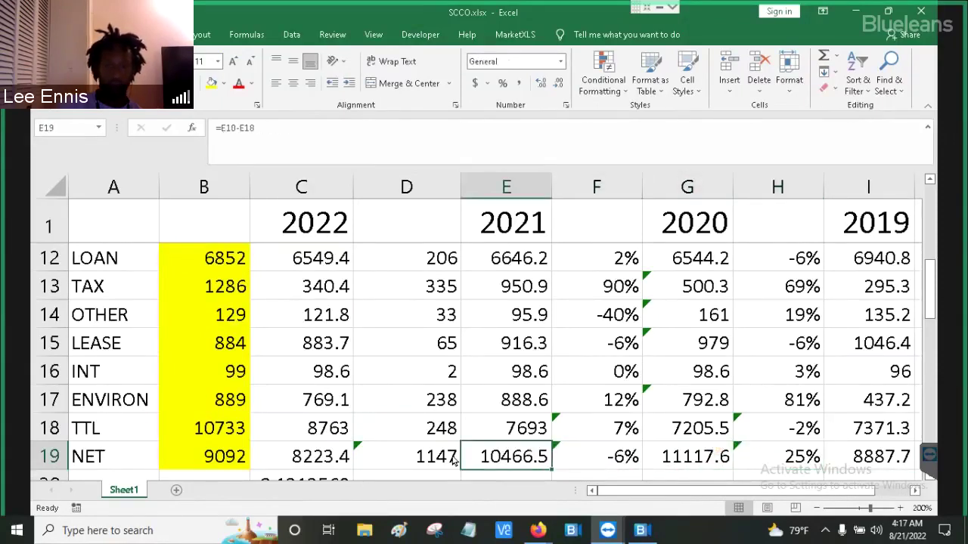
Check the NET standard deviation in D19 against the 2021 amount, and compare the 2022 amount in C19 with the projection in B19.
key("Left")
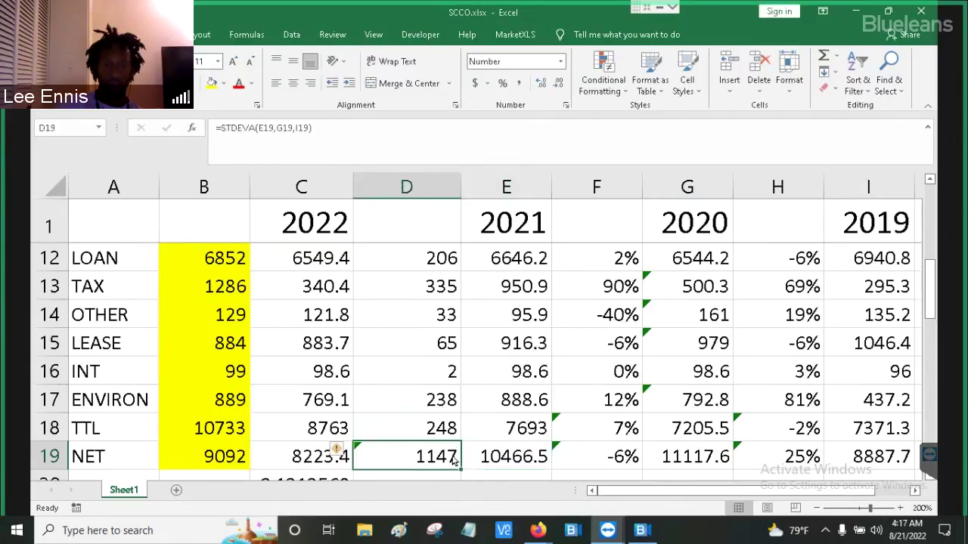
key("Right")
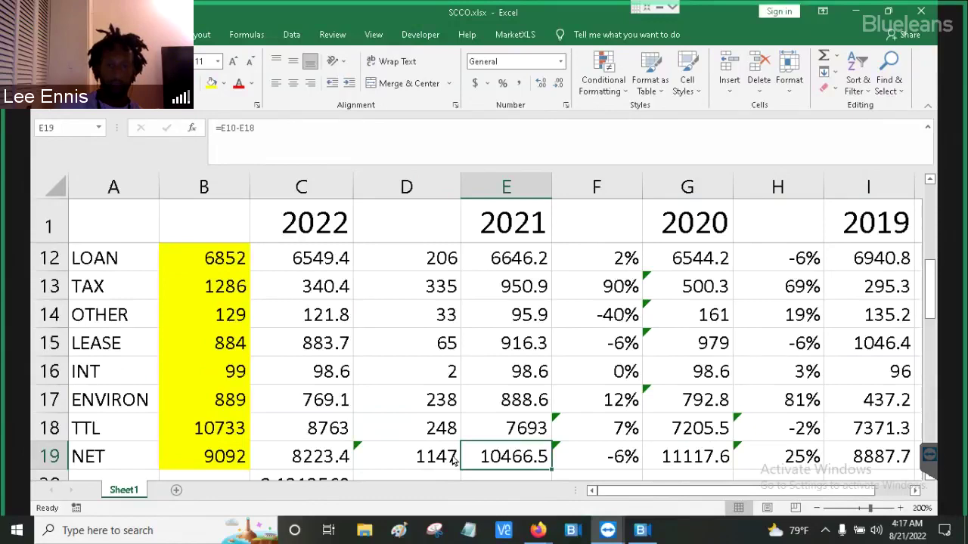
left_click(453, 462)
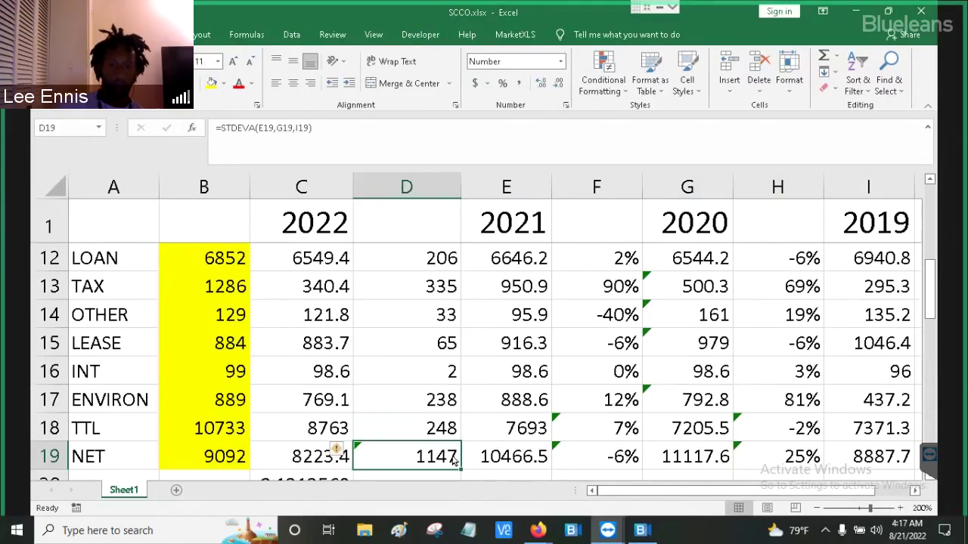
key("Left")
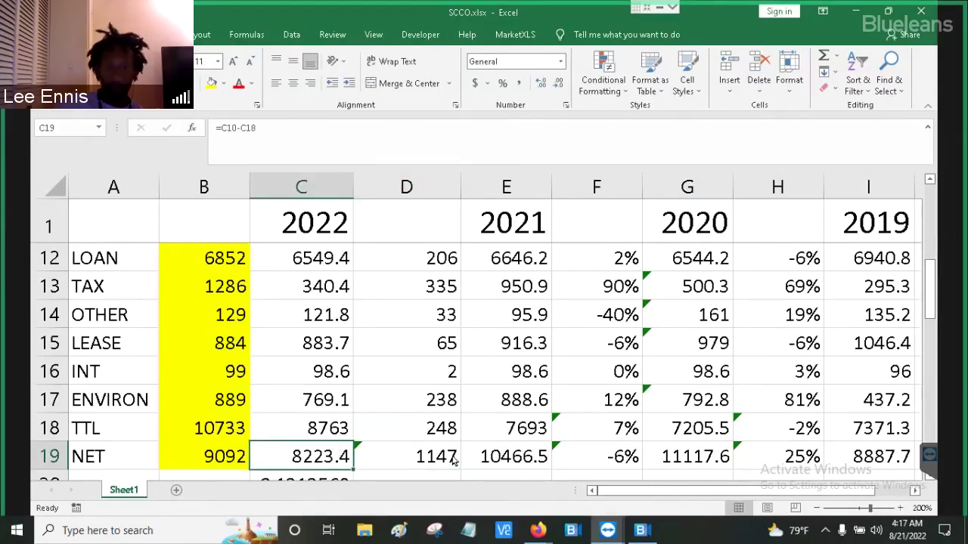
key("Left")
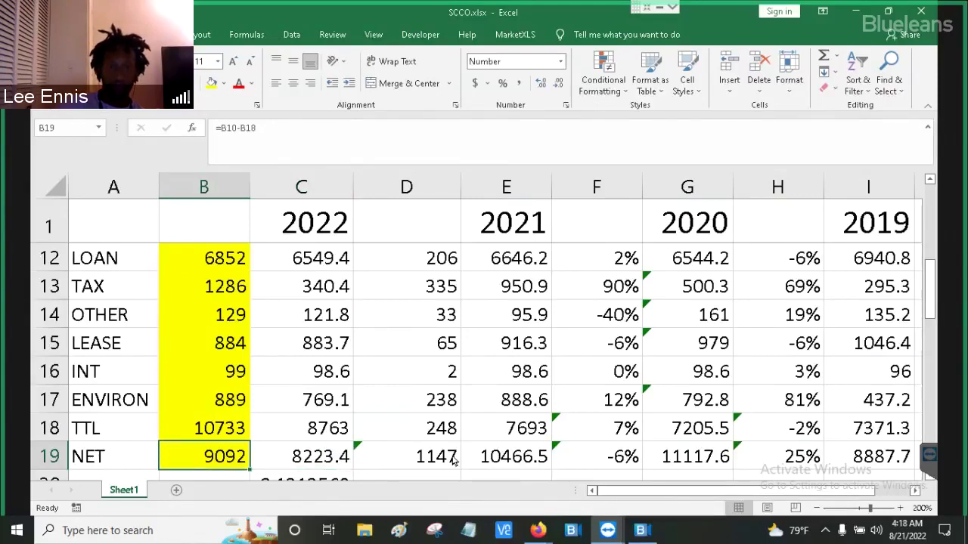
Look again at the NET growth rate in F19 and compare it with the projected NET in B19.
key("Right")
key("Right")
key("Right")
key("Right")
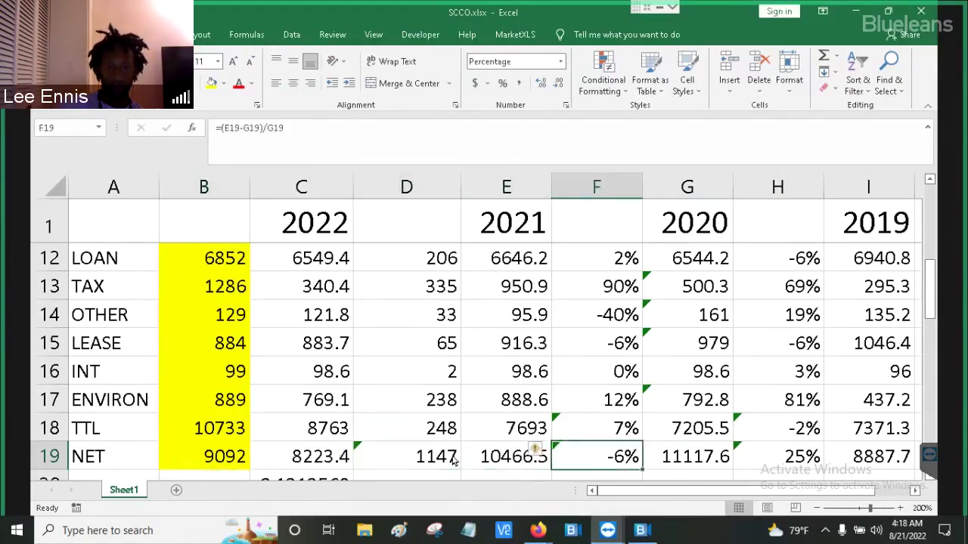
key("Left")
key("Left")
key("Left")
key("Left")
Review the projected liabilities in column B upward from NET, and return through the total in B18 to B19.
key("Up")
key("Up")
key("Up")
key("Up")
key("Up")
key("Up")
key("Up")
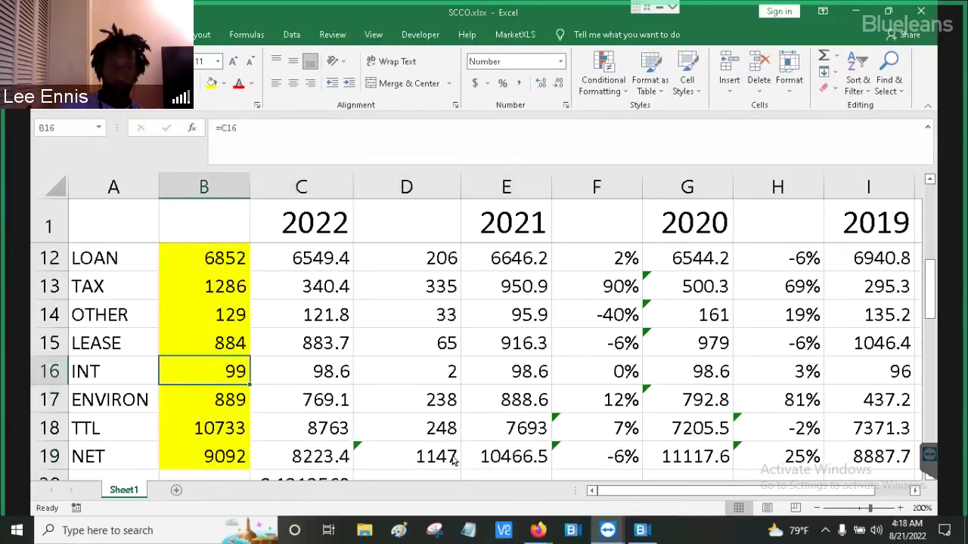
key("Down")
key("Down")
key("Down")
key("Down")
key("Down")
key("Down")
key("Down")
key("Down")
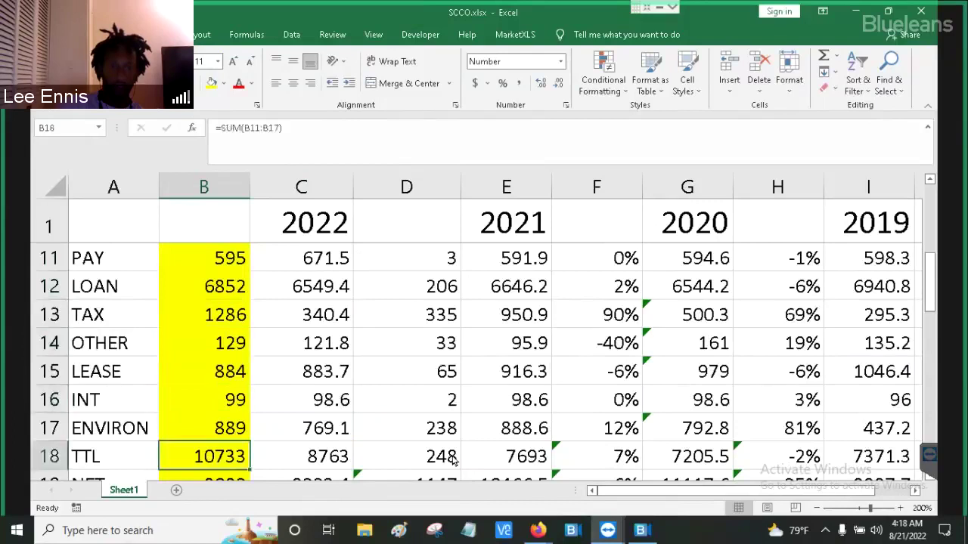
key("Up")
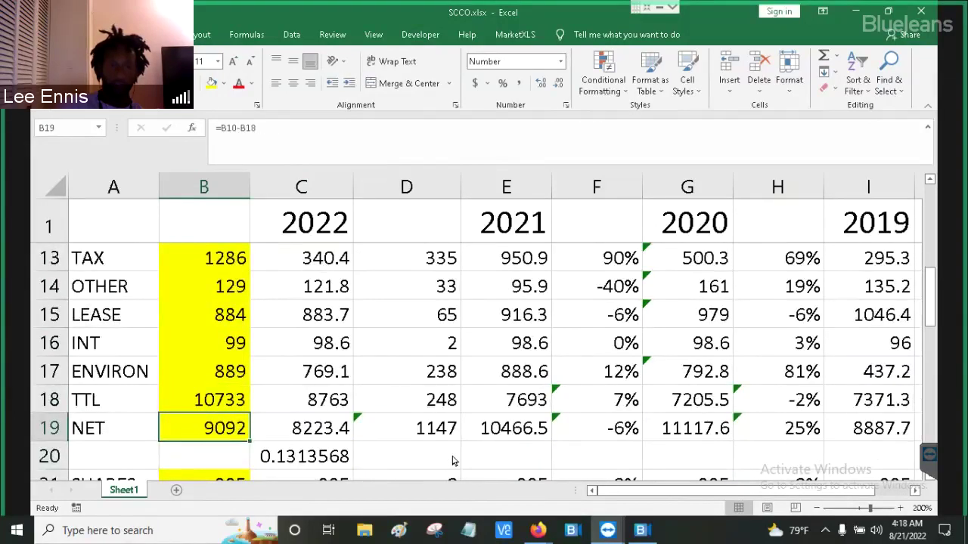
Inspect the NET change formula in C20, and recheck the projected NET in B19 and liability total in B18.
key("Down")
key("Right")
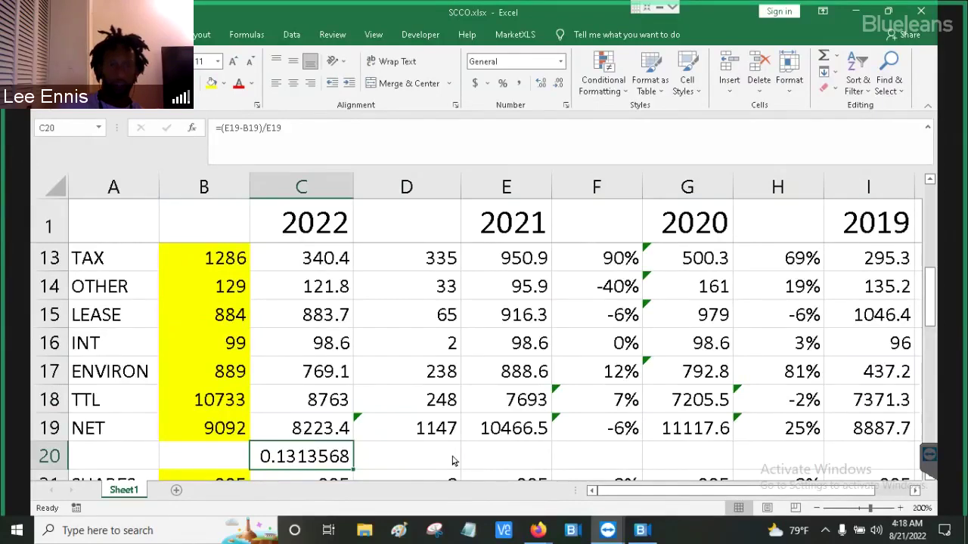
key("Up")
key("Left")
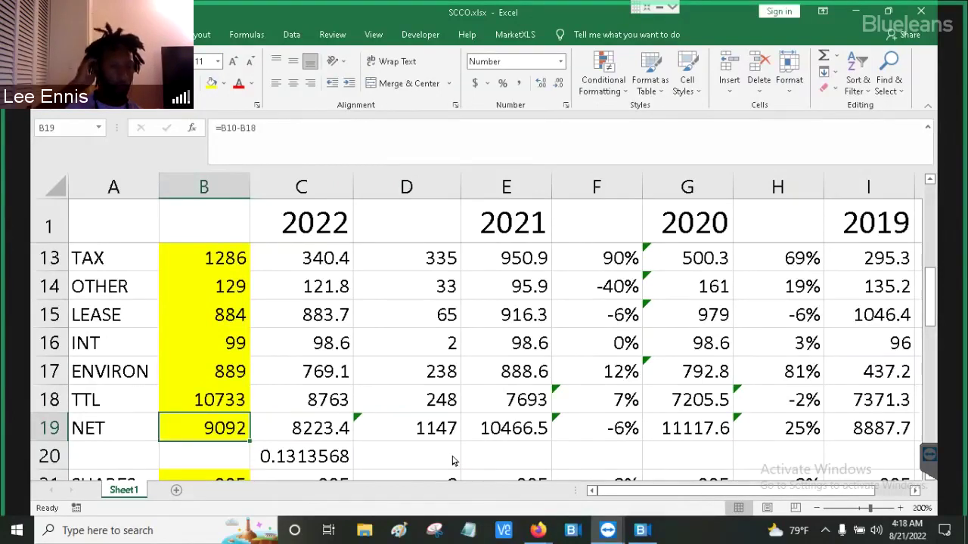
key("Up")
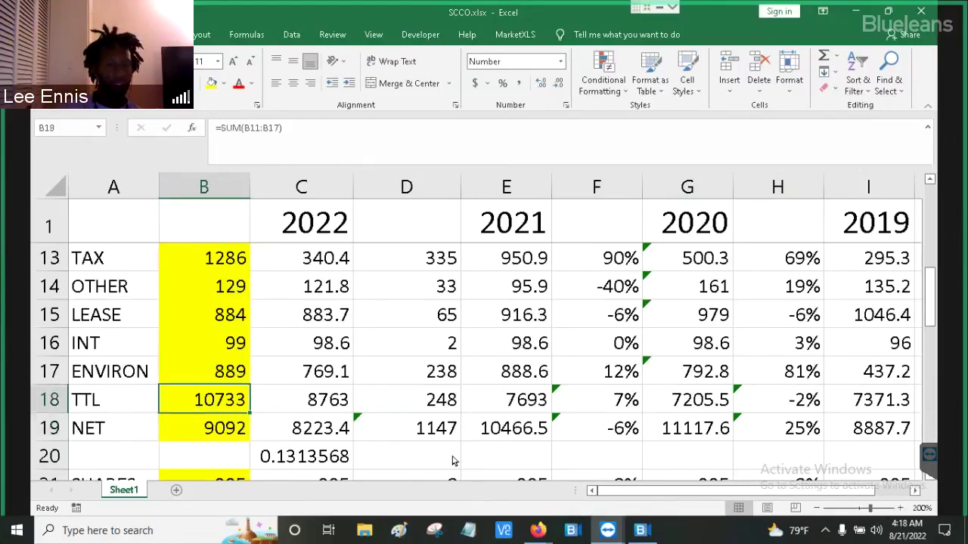
key("Up")
key("Down")
key("Down")
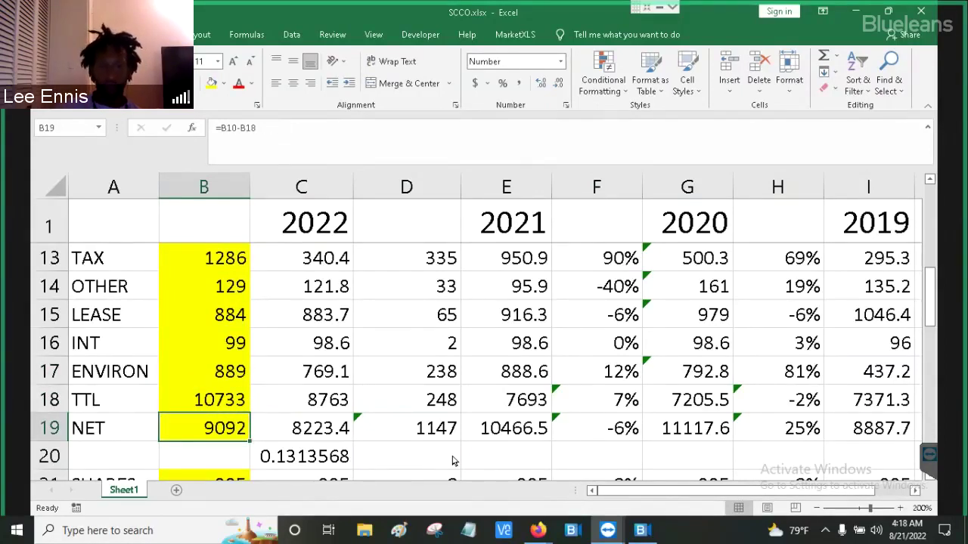
Compare the projected NET in B19 with past amounts through G19, and reopen the view of the change formula in C20.
key("Right")
key("Right")
key("Right")
key("Right")
key("Right")
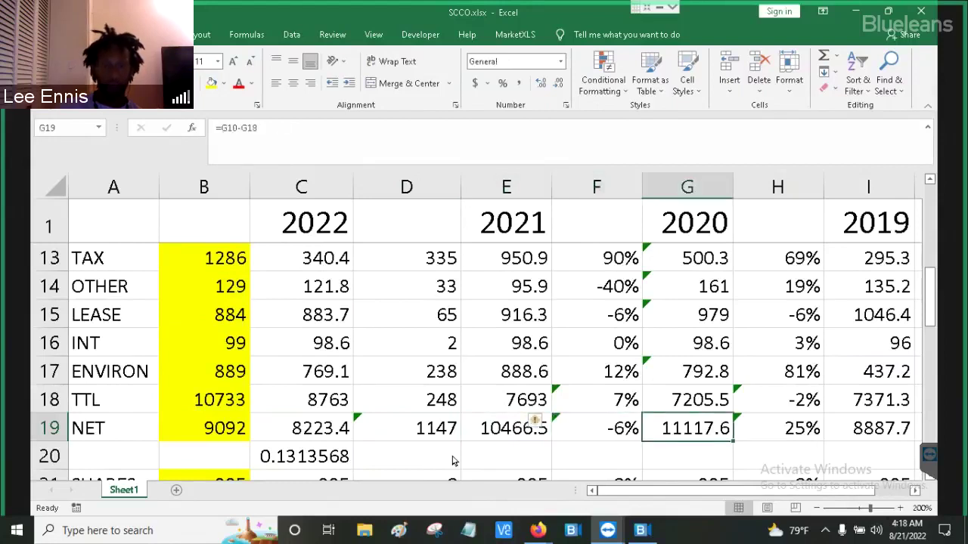
key("Left")
key("Left")
key("Left")
key("Left")
key("Left")
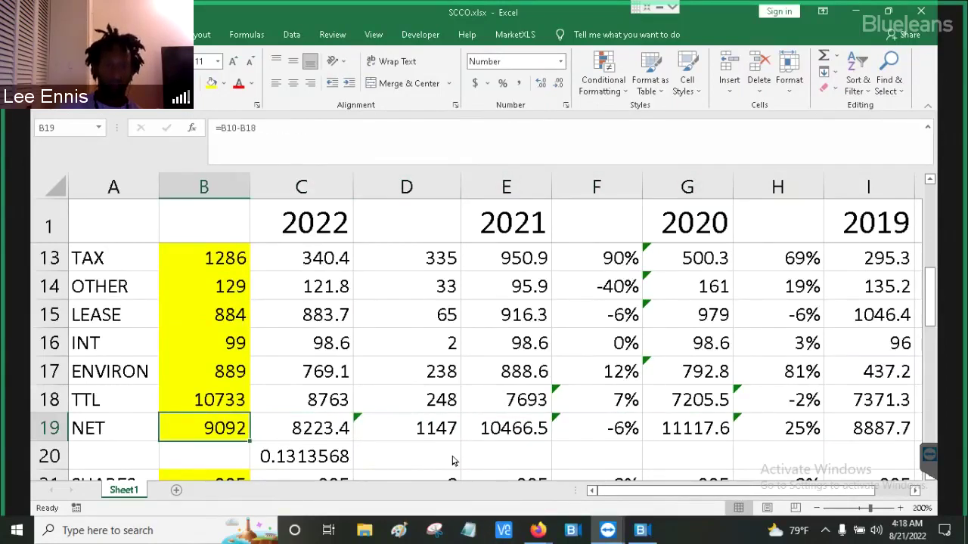
key("Down")
key("Right")
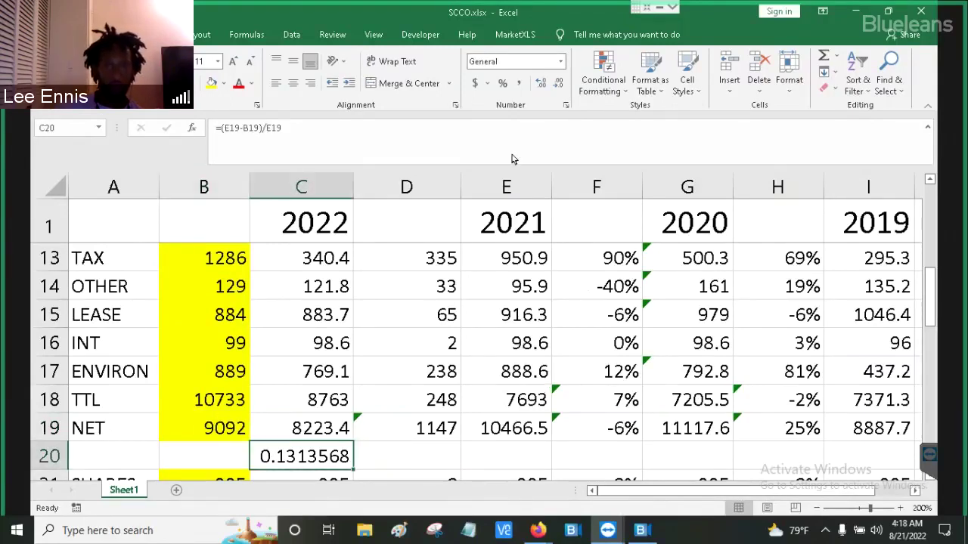
Format the NET change in C20 as a percentage and compare it with the projected NET in B19.
left_click(502, 84)
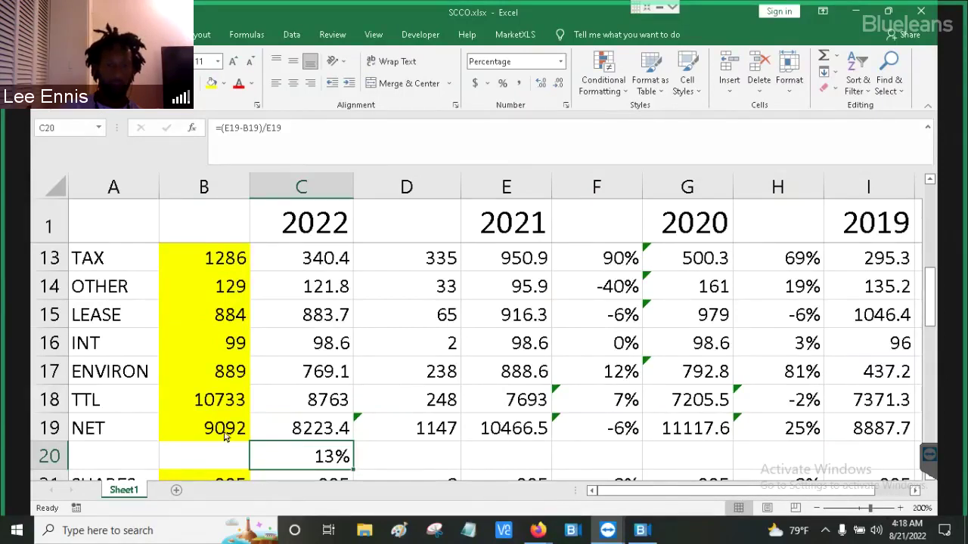
left_click_drag(224, 436, 325, 461)
left_click(330, 463)
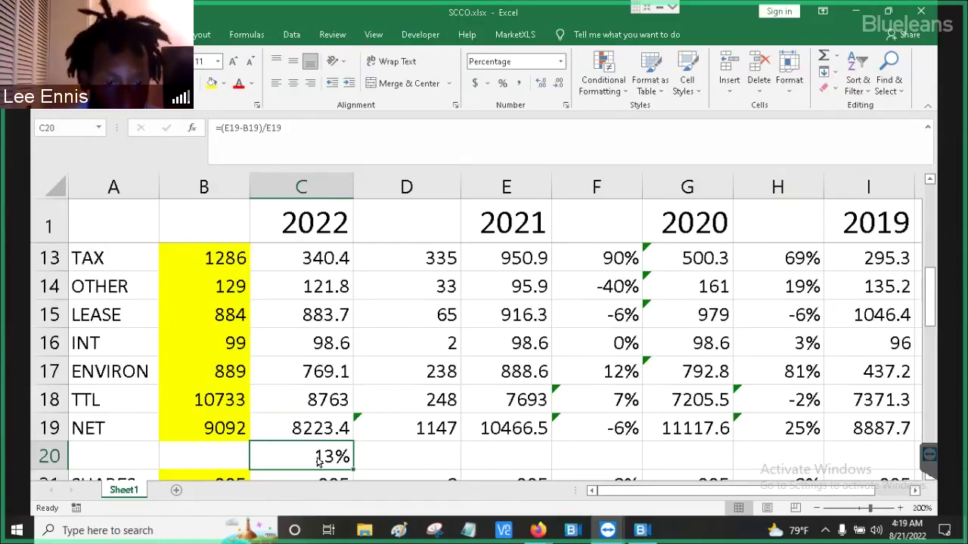
Calculate the 2021 NET minus its standard deviation in D20 with =E19-D19, and clear that check calculation.
left_click(212, 435)
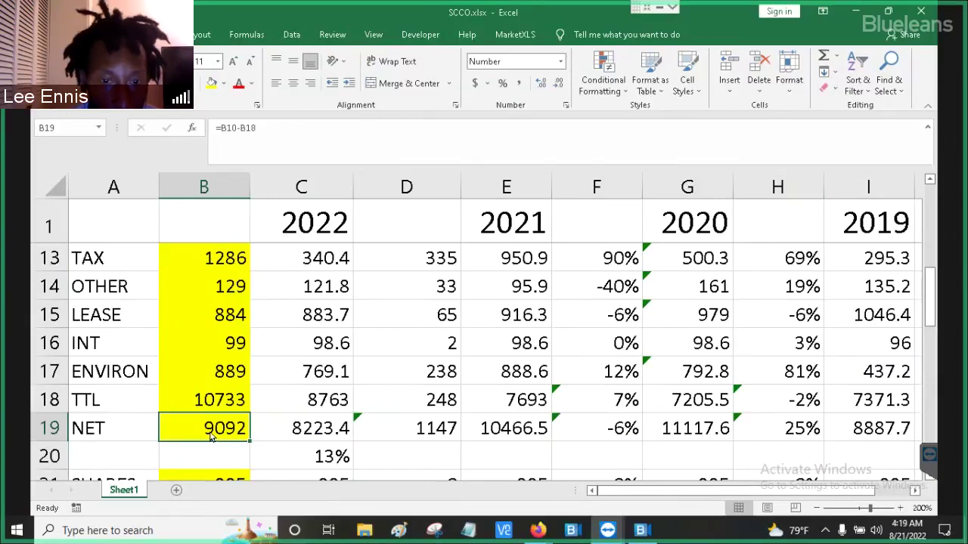
left_click(394, 461)
type("=")
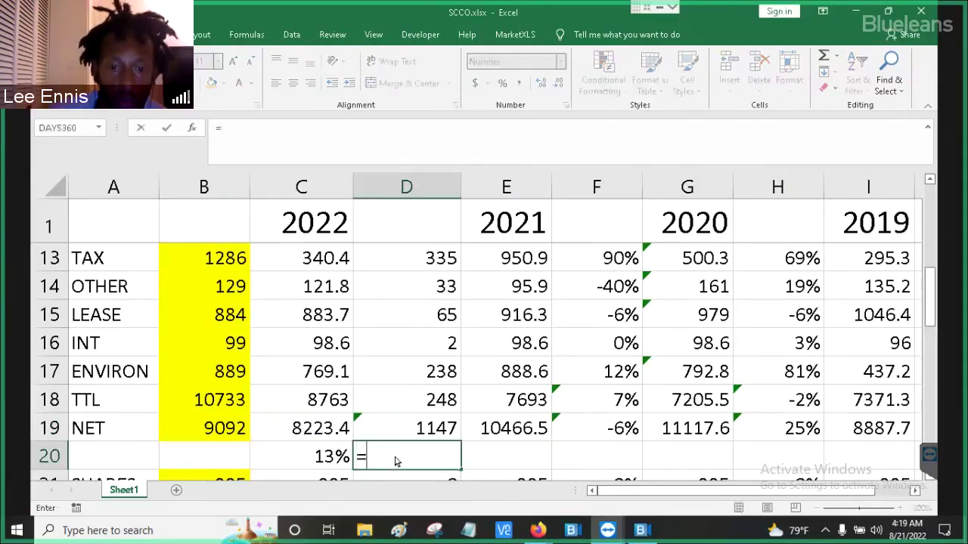
left_click(493, 430)
type("-")
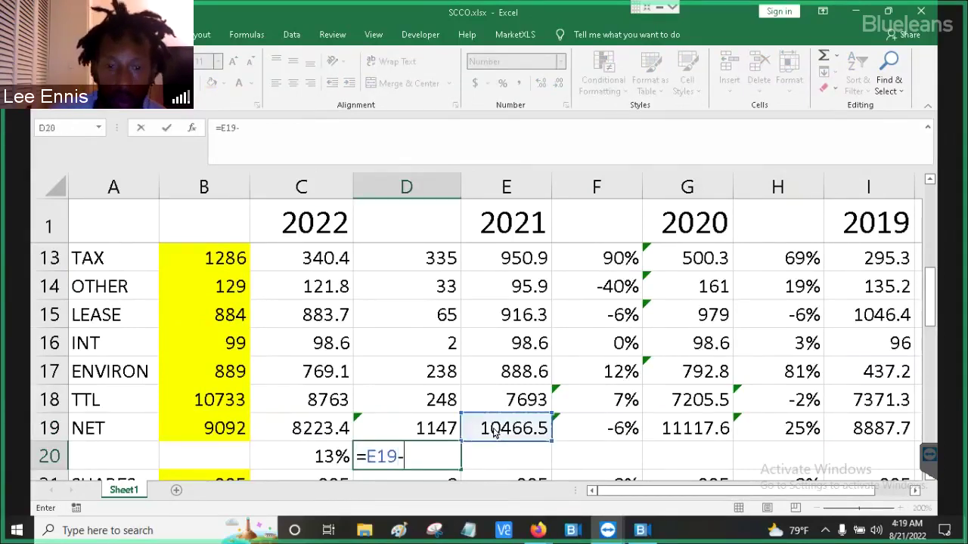
left_click(432, 436)
key("Return")
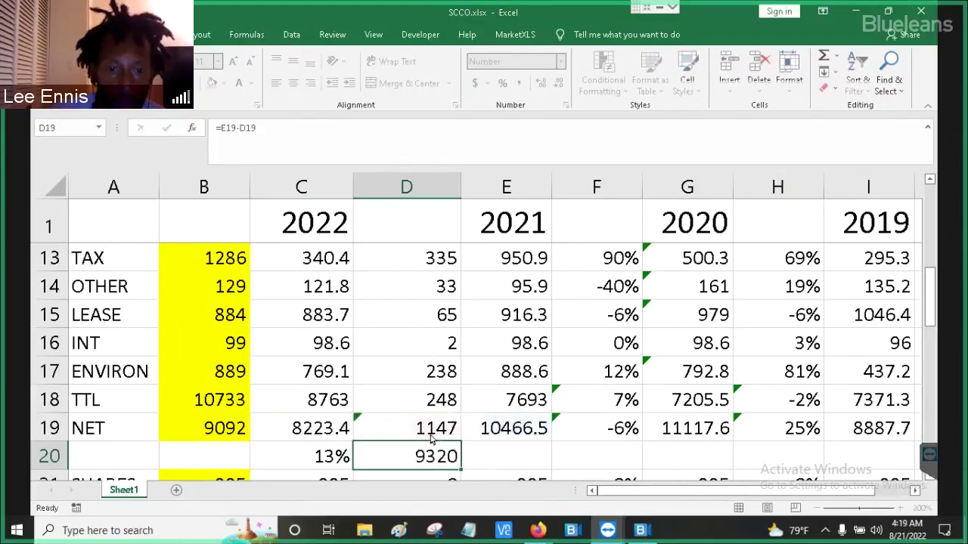
left_click(428, 439)
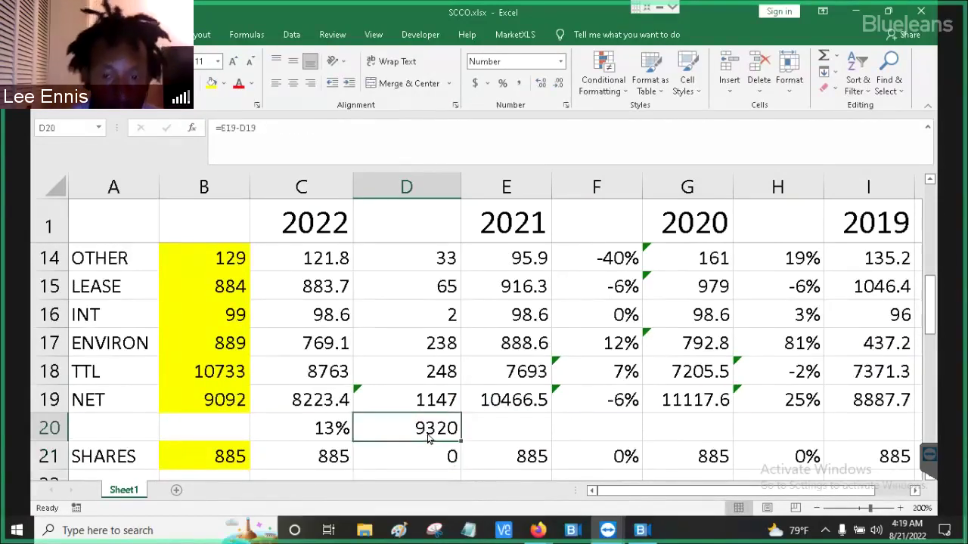
key("Delete")
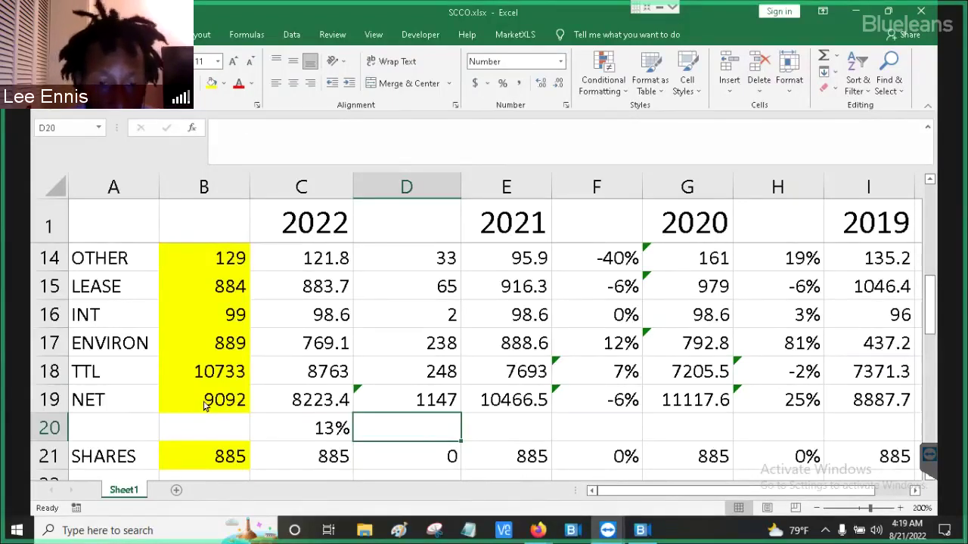
Examine the projected SHARES formula in B21 and the past share counts along row 21 through 2019.
key("Left")
key("Left")
key("Left")
key("Up")
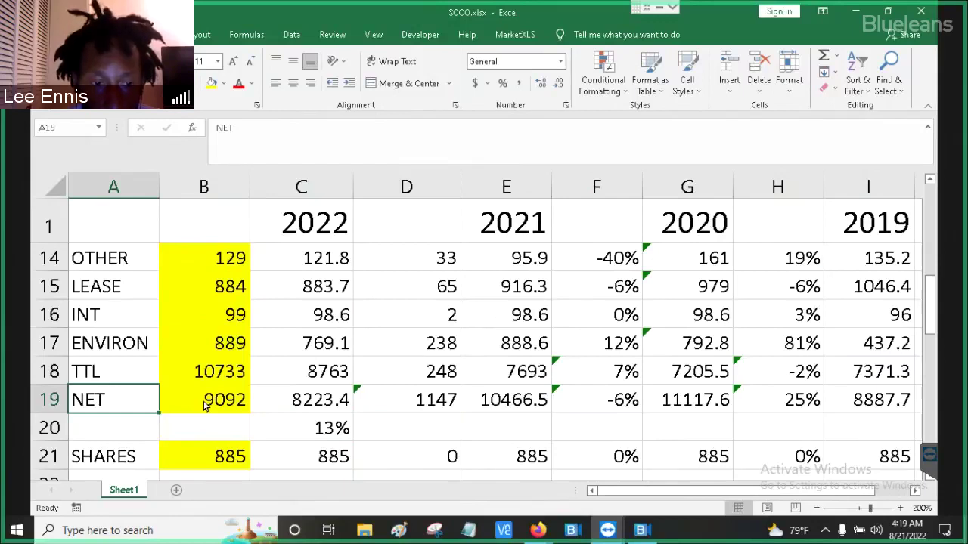
key("Right")
key("Down")
key("Down")
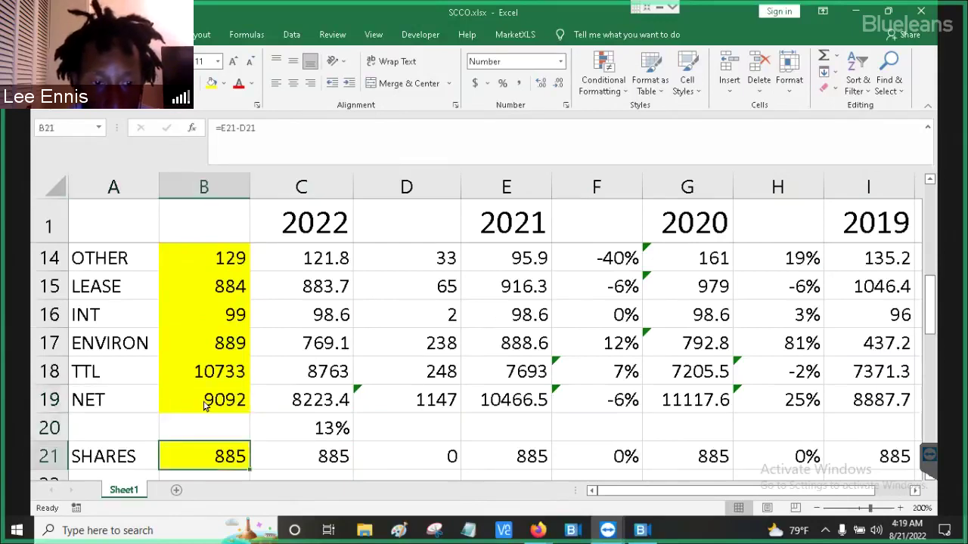
key("Right")
key("Right")
key("Right")
key("Right")
key("Right")
key("Right")
key("Right")
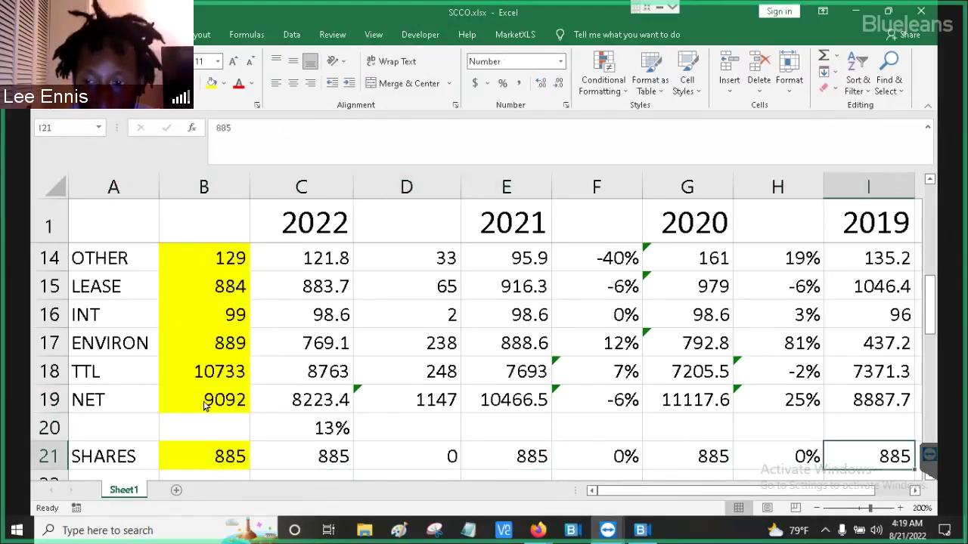
Compare the share counts, growth rates and standard deviation back and forth along the SHARES row, finishing at A21.
key("Left")
key("Left")
key("Left")
key("Left")
key("Left")
key("Left")
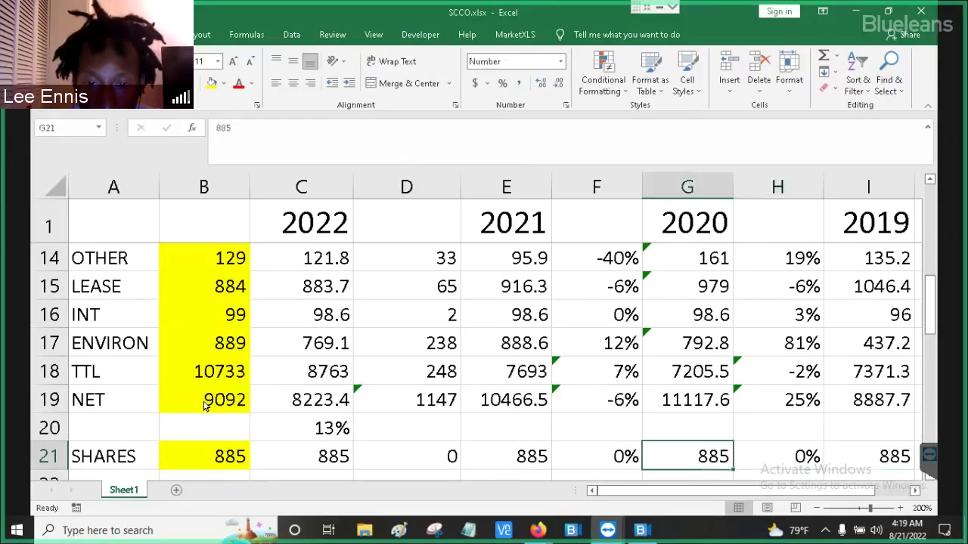
key("Right")
key("Right")
key("Right")
key("Right")
key("Right")
key("Right")
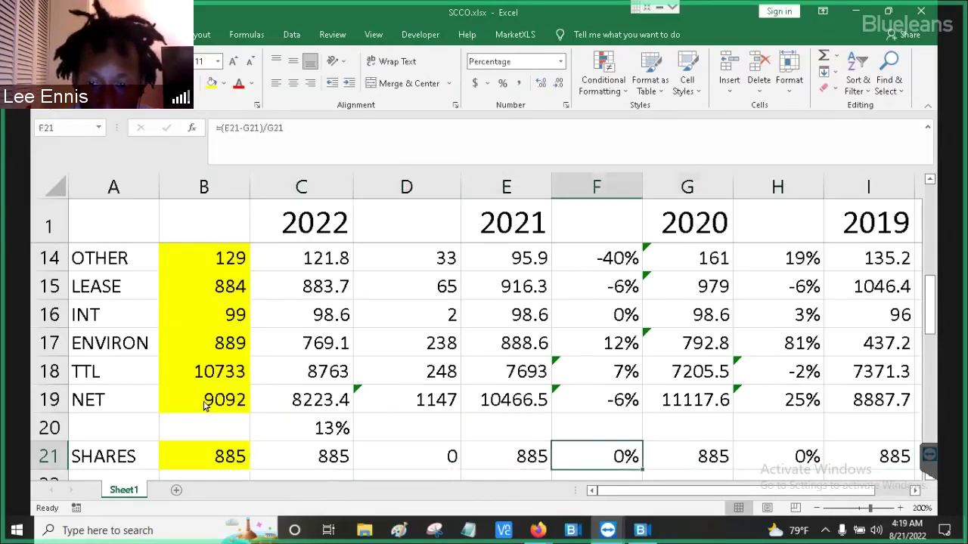
key("Left")
key("Left")
key("Left")
key("Left")
key("Left")
key("Left")
key("Left")
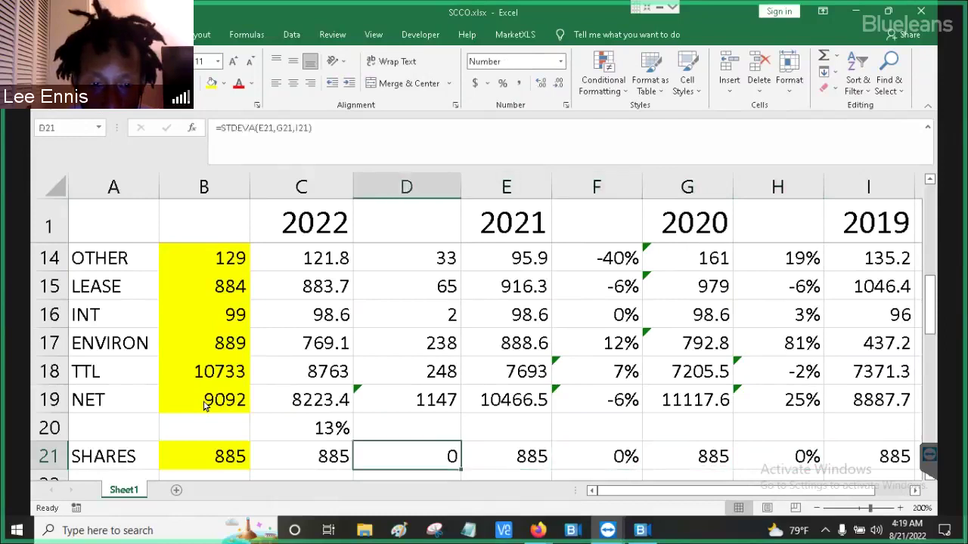
key("Right")
key("Right")
key("Right")
key("Right")
key("Right")
key("Right")
key("Right")
key("Left")
key("Left")
key("Left")
key("Left")
key("Left")
key("Left")
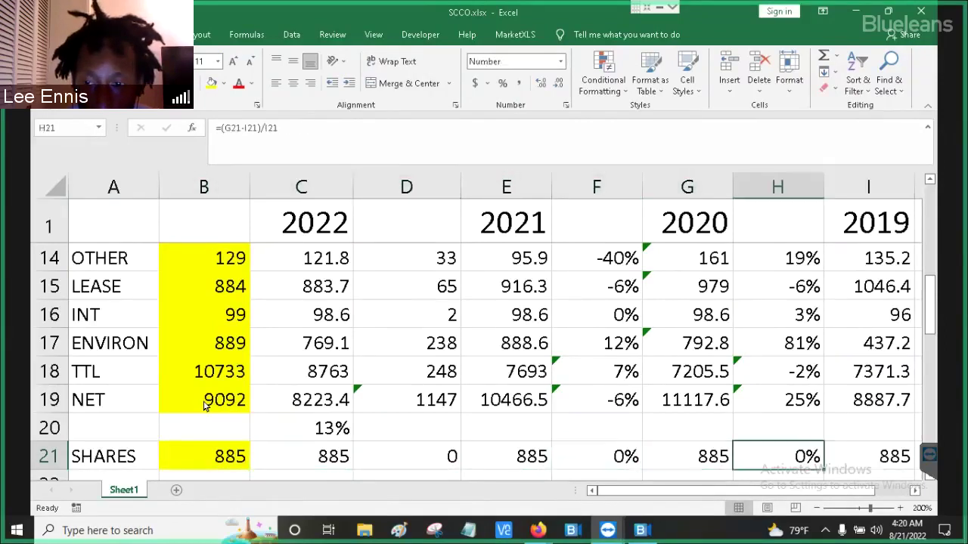
key("Left")
key("Left")
key("Right")
key("Right")
key("Right")
key("Right")
key("Right")
key("Right")
key("Right")
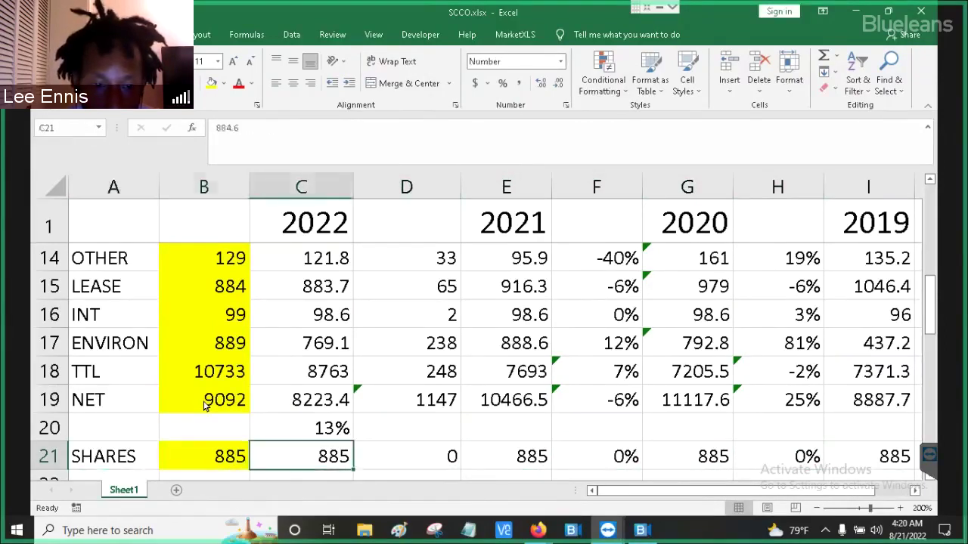
key("Left")
key("Left")
key("Left")
key("Left")
key("Left")
key("Left")
key("Left")
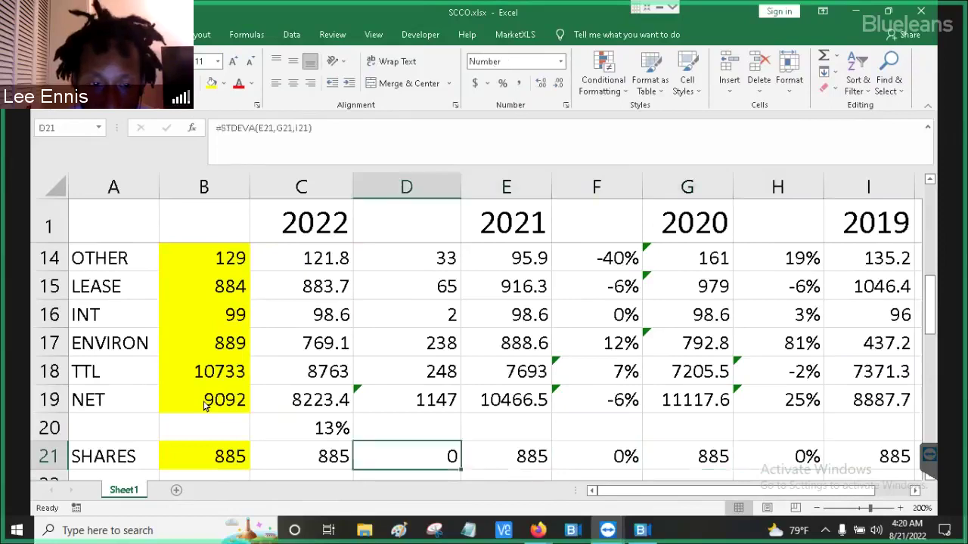
key("Right")
key("Right")
key("Right")
key("Right")
key("Right")
key("Right")
key("Right")
key("Right")
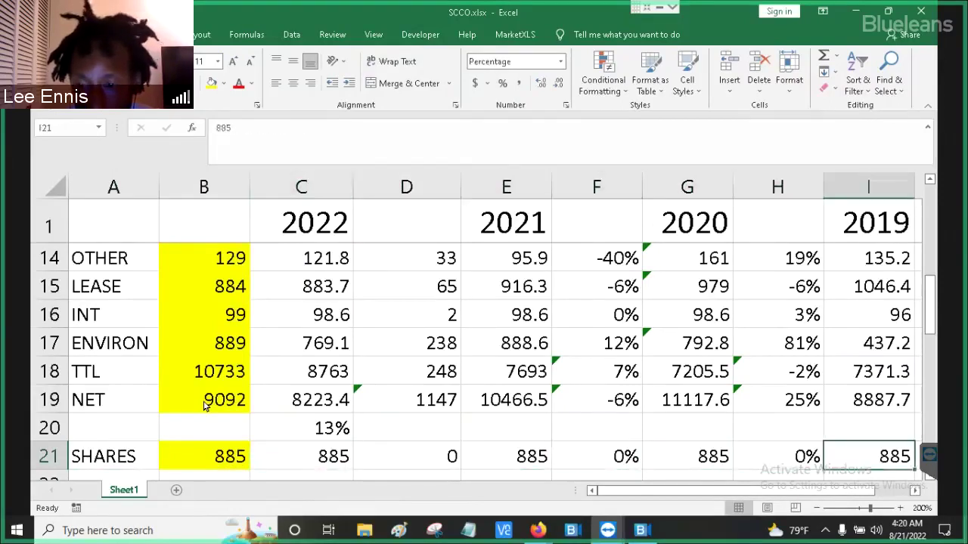
key("Left")
key("Left")
key("Left")
key("Left")
key("Left")
key("Left")
key("Left")
key("Left")
key("Right")
key("Right")
key("Right")
key("Right")
key("Right")
key("Right")
key("Right")
key("Right")
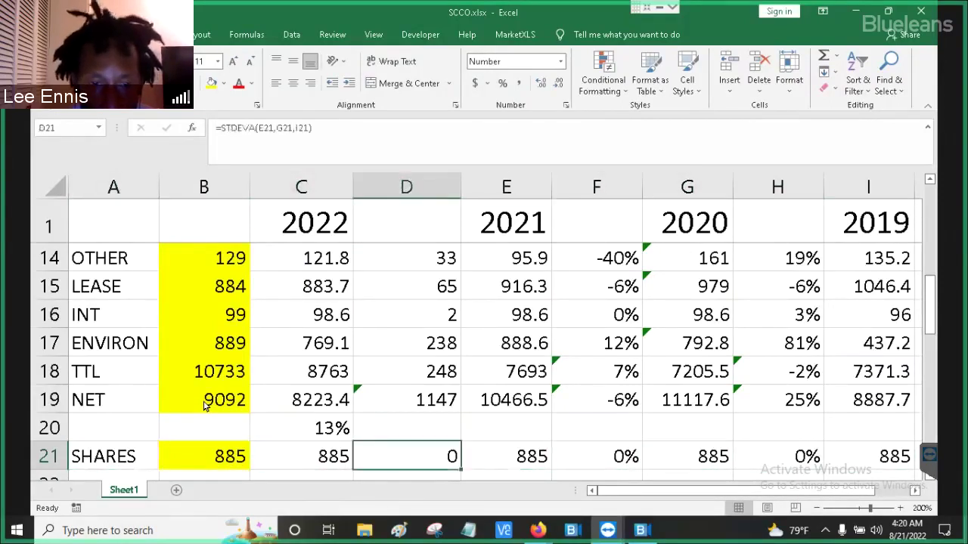
key("Left")
key("Left")
key("Left")
key("Left")
key("Left")
key("Left")
key("Left")
key("Left")
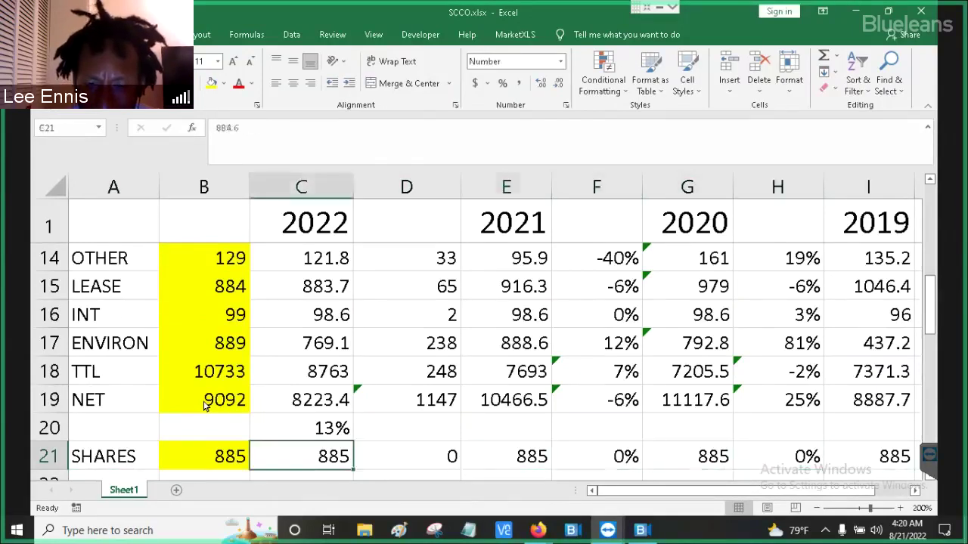
key("Right")
key("Right")
key("Right")
key("Right")
key("Right")
key("Right")
key("Right")
key("Right")
key("Right")
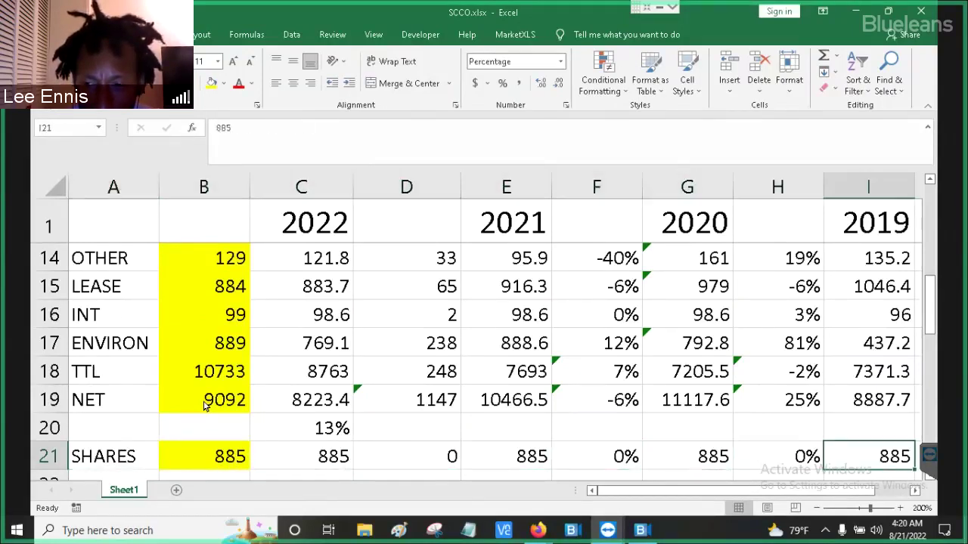
key("Left")
key("Left")
key("Left")
key("Left")
key("Left")
key("Left")
key("Left")
key("Left")
key("Left")
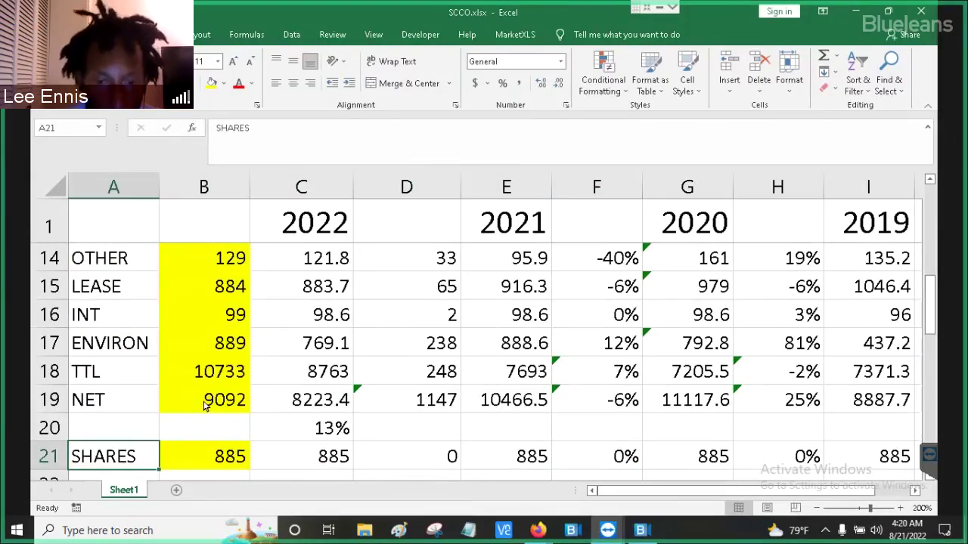
Inspect the projected SHARES, PRICE and P/B formulas from B21 through B26, and the market price input in A24.
key("Right")
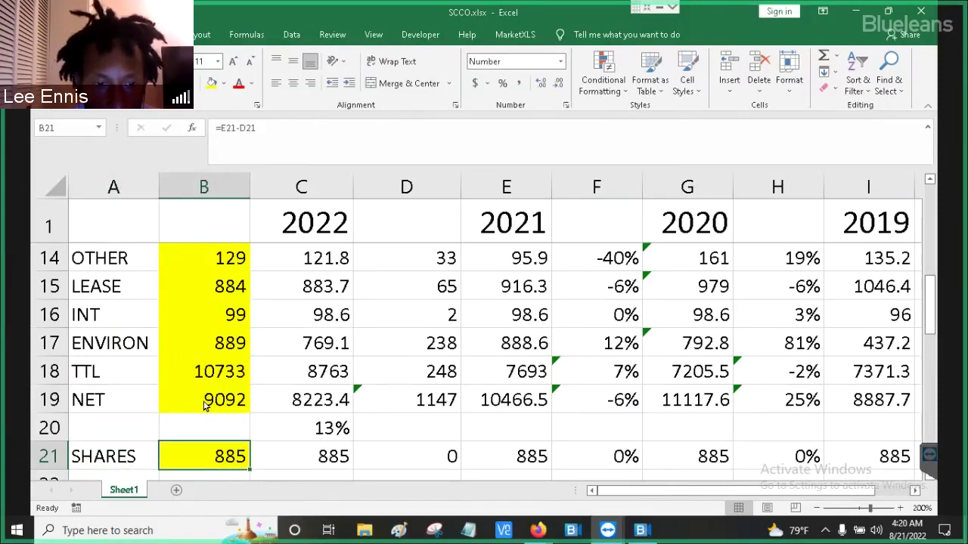
key("Down")
key("Down")
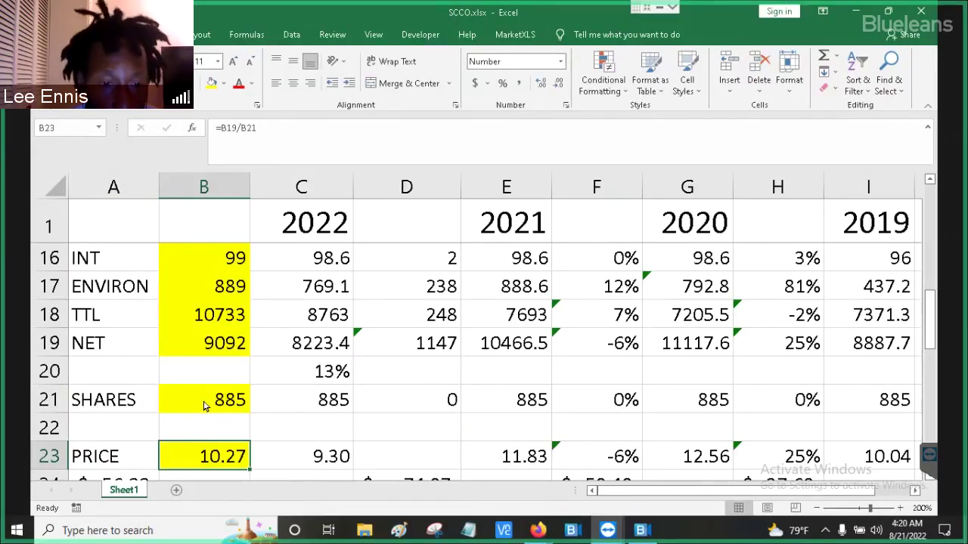
key("Down")
key("Down")
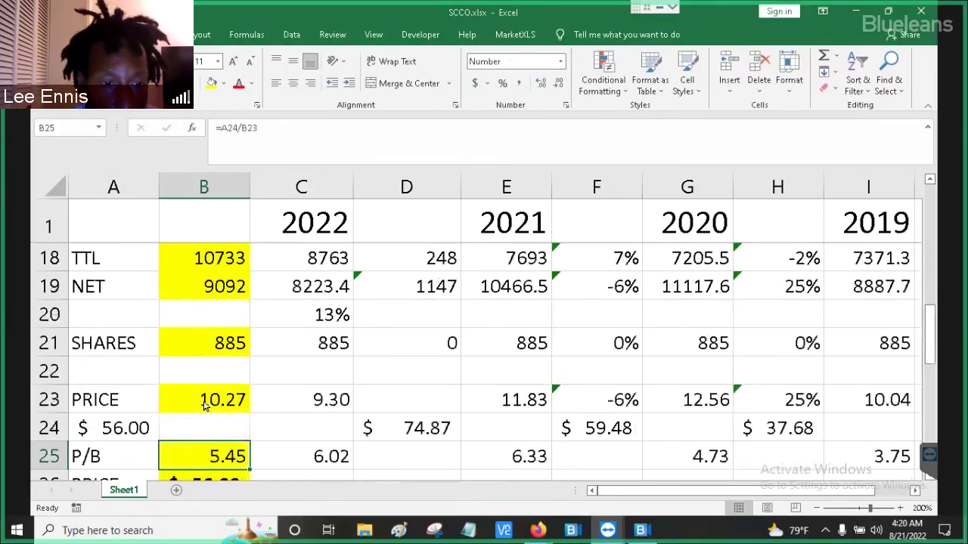
key("Down")
key("Up")
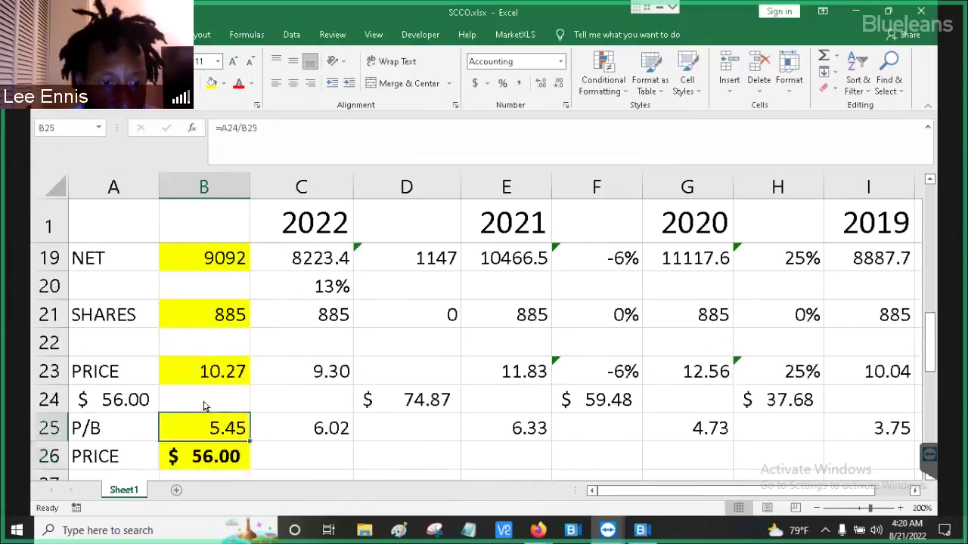
key("Up")
key("Left")
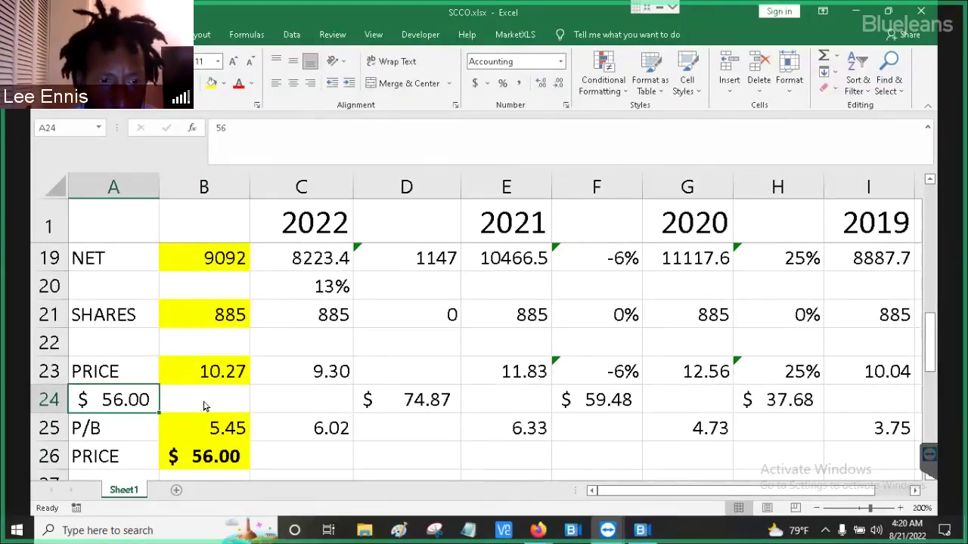
left_click(226, 458)
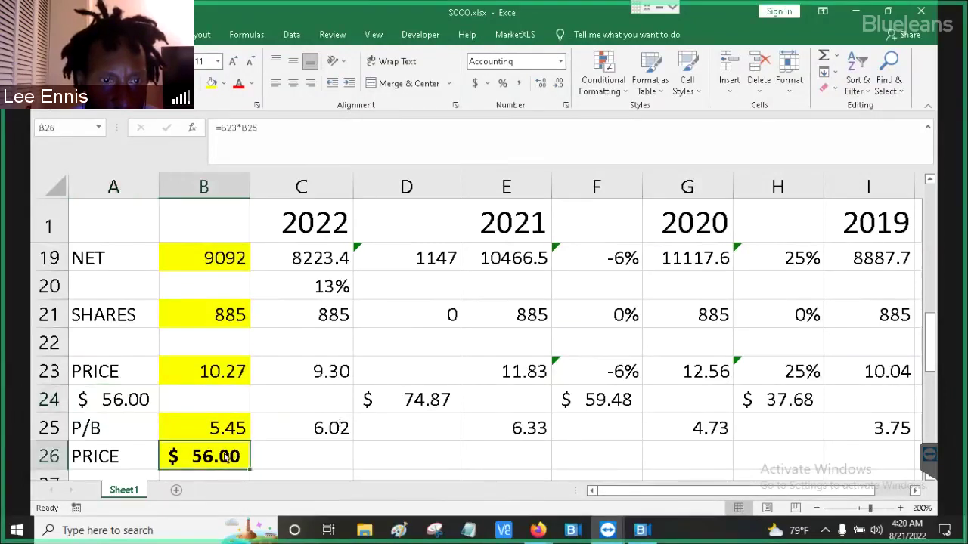
left_click(219, 432)
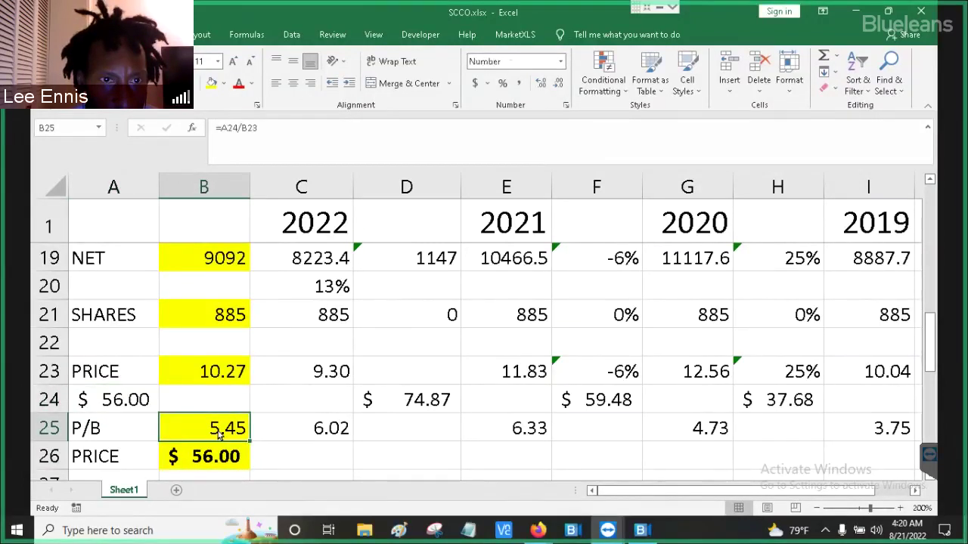
Set the market price in A24 to 49.
left_click(133, 402)
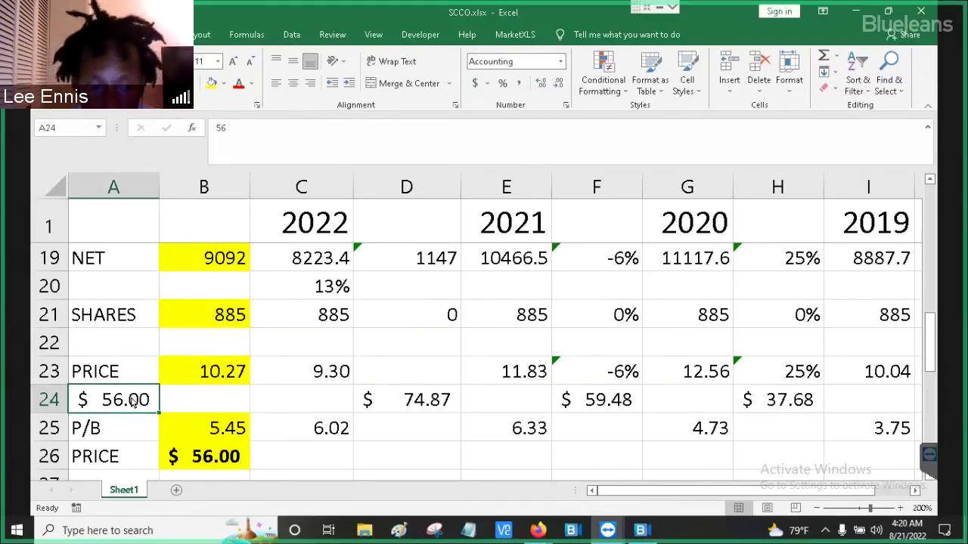
type("49")
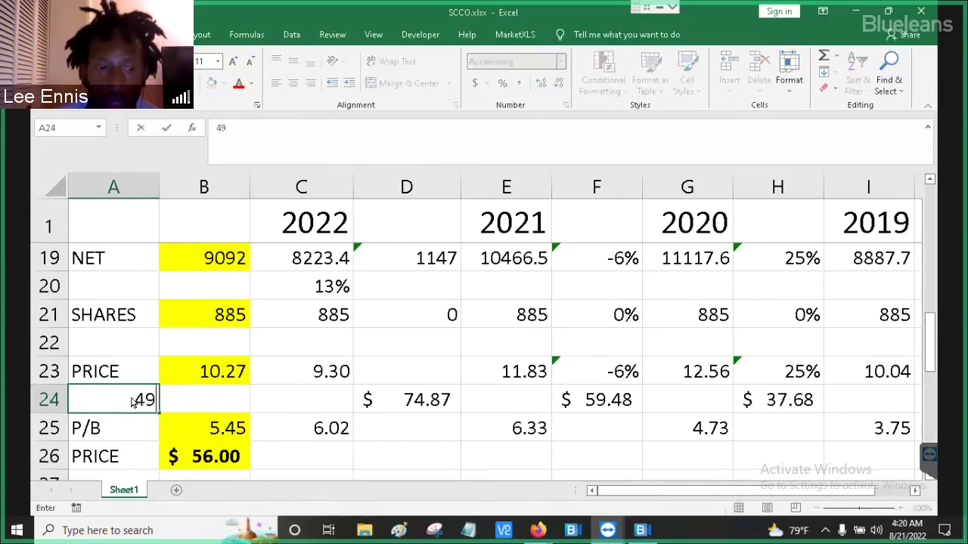
key("Return")
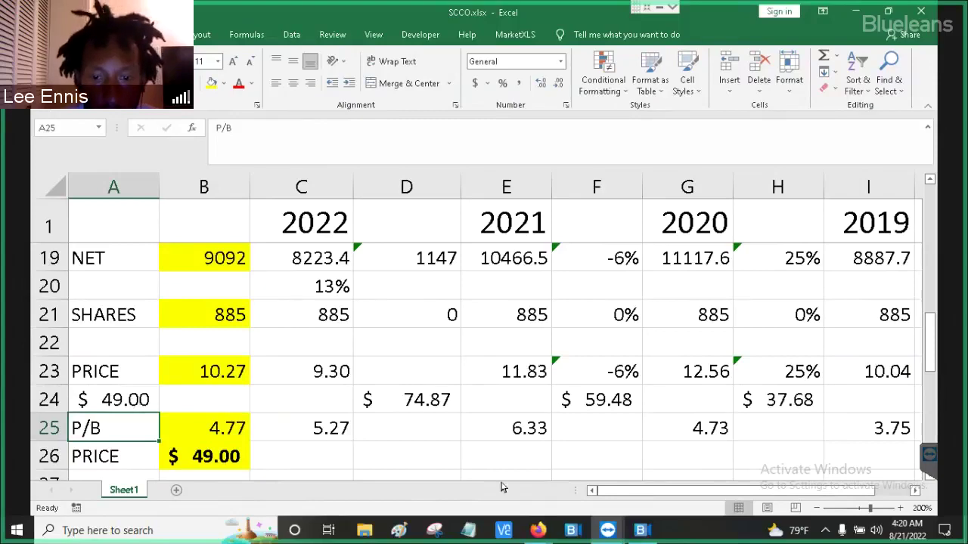
Leave the remote spreadsheet window and switch to the Firefox window holding the Southern Copper and Facebook Live tabs.
left_click(650, 6)
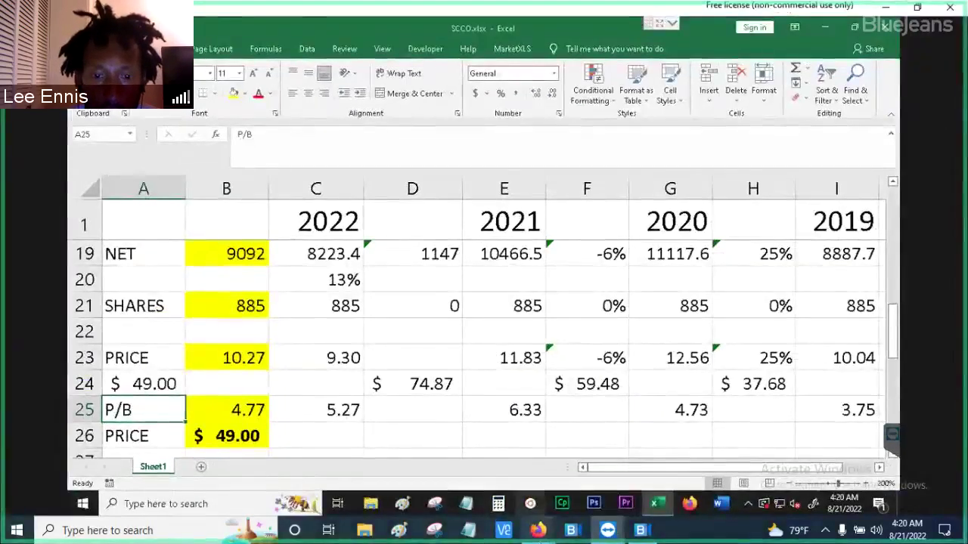
mouse_move(538, 530)
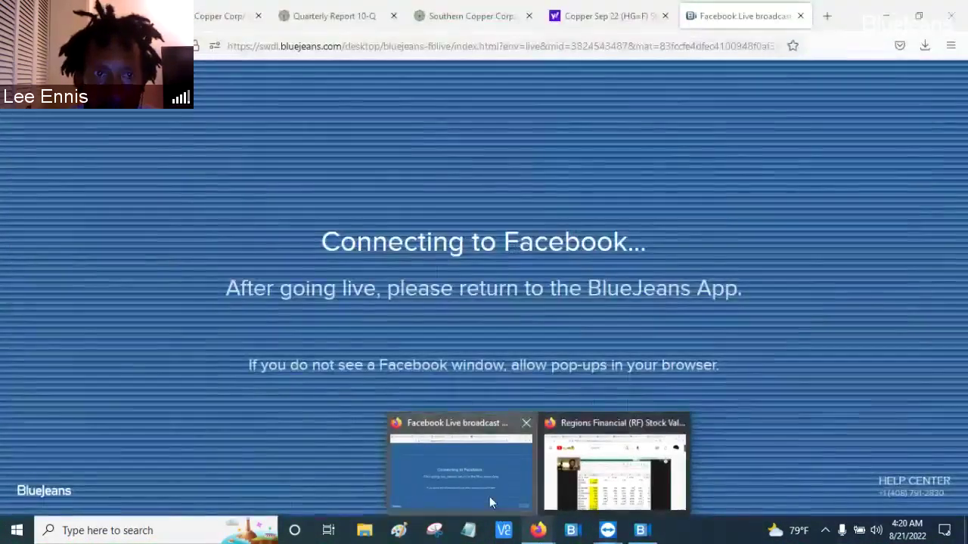
left_click(490, 499)
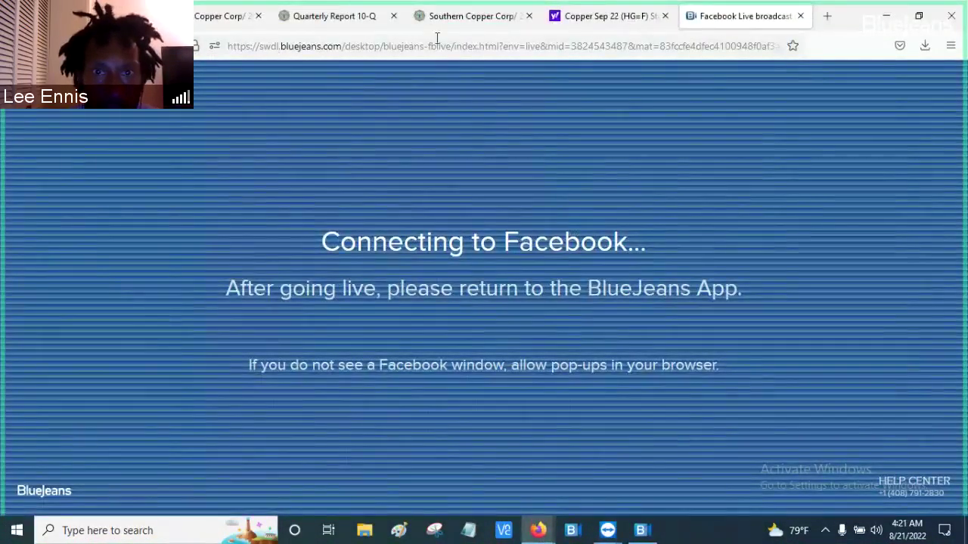
Check the Southern Copper balance sheet and Yahoo Finance copper price history, and switch back to the remote SCCO spreadsheet.
left_click(478, 27)
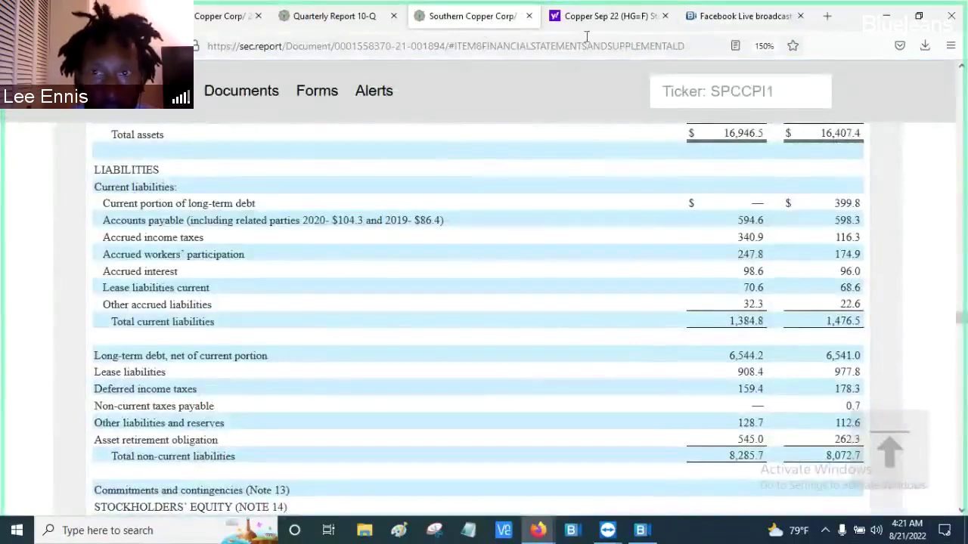
left_click(646, 28)
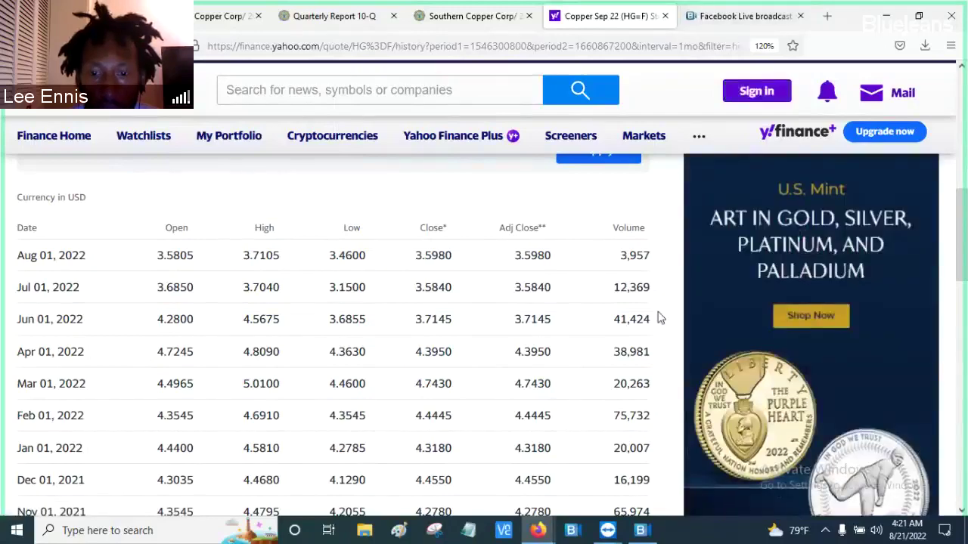
mouse_move(609, 534)
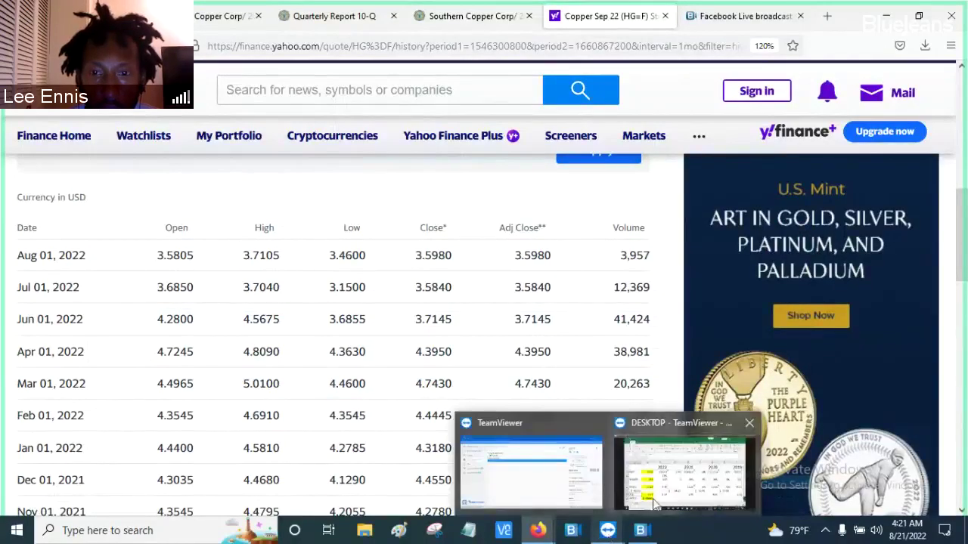
left_click(684, 468)
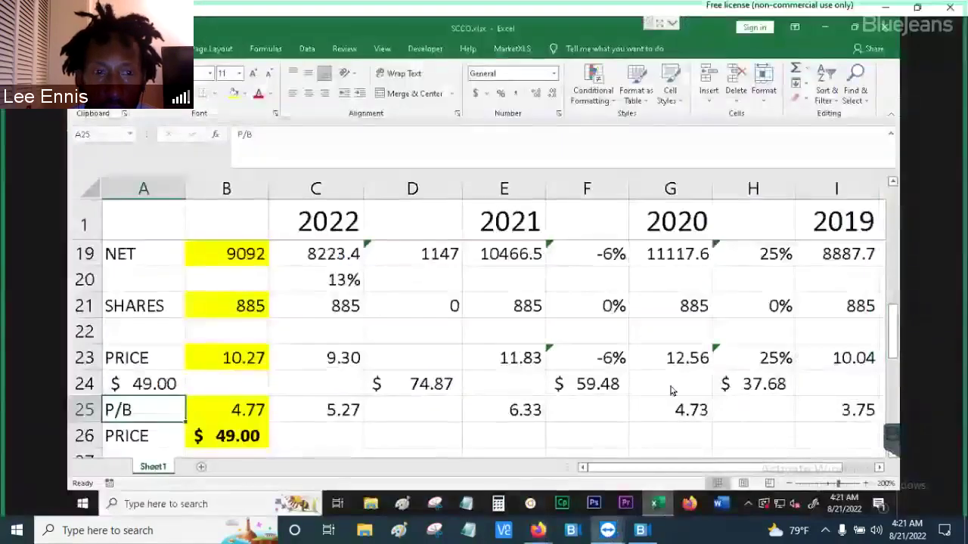
Set the market price in A24 to 49.42.
left_click(167, 387)
type("49.42")
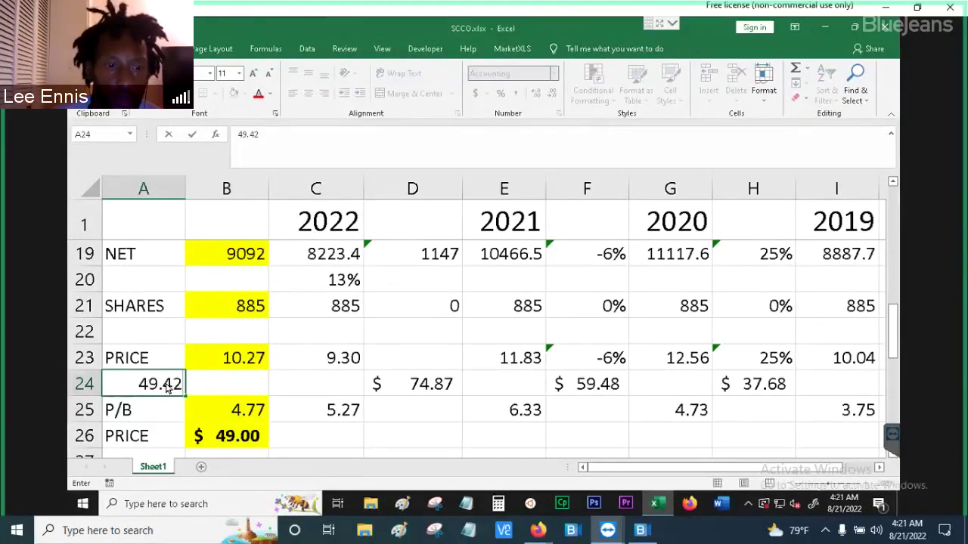
key("Return")
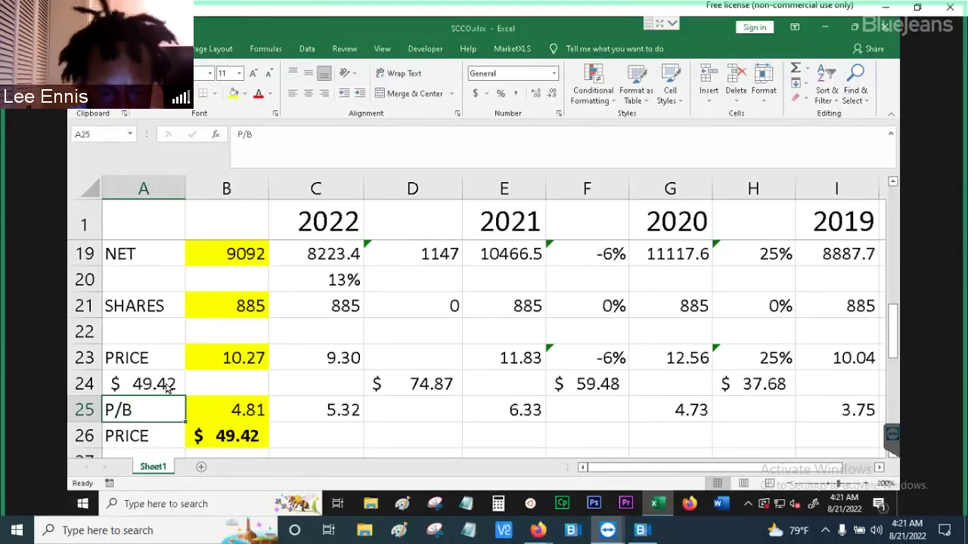
Inspect the P/B formulas across row 25 from B25 to I25, rechecking the 2021, 2020 and 2019 cells.
key("Right")
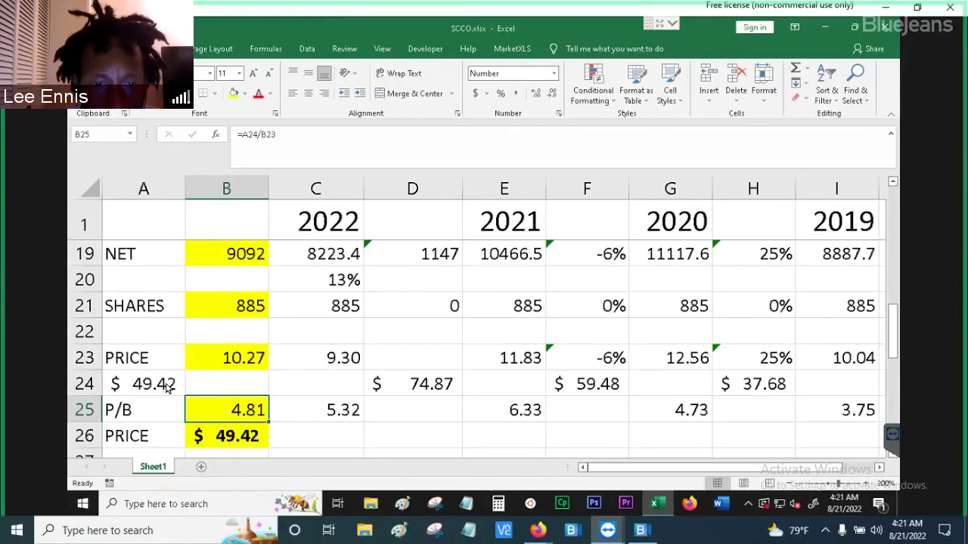
key("Right")
key("Right")
key("Right")
key("Right")
key("Right")
key("Right")
key("Right")
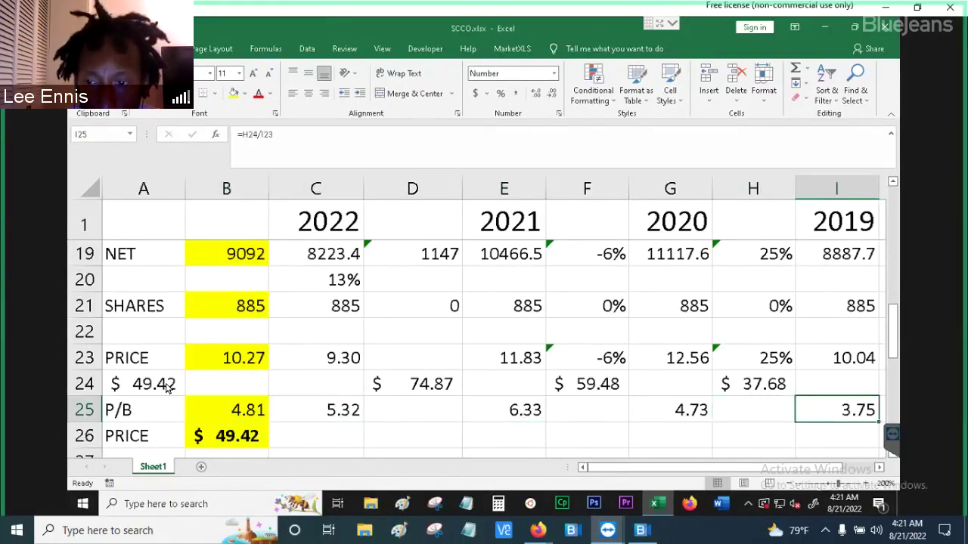
key("Left")
key("Left")
key("Left")
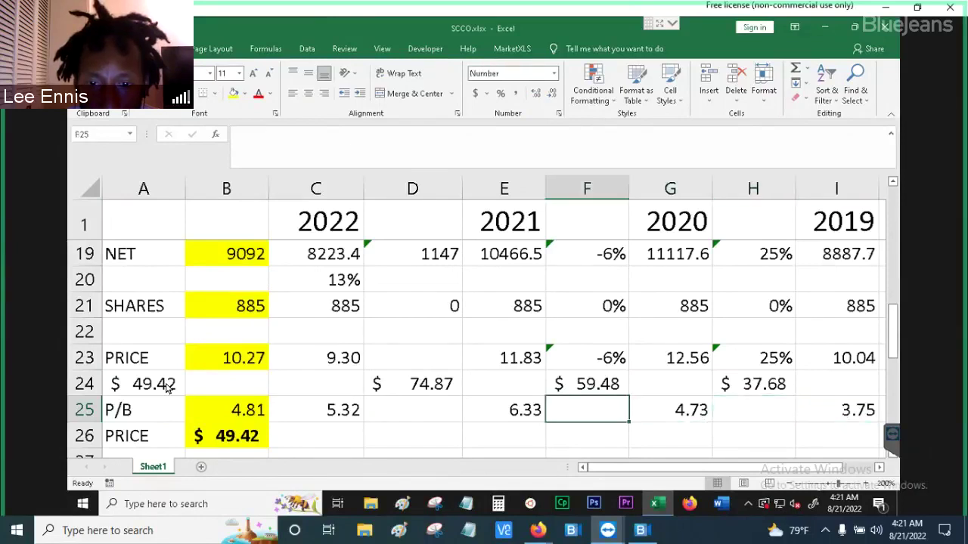
key("Left")
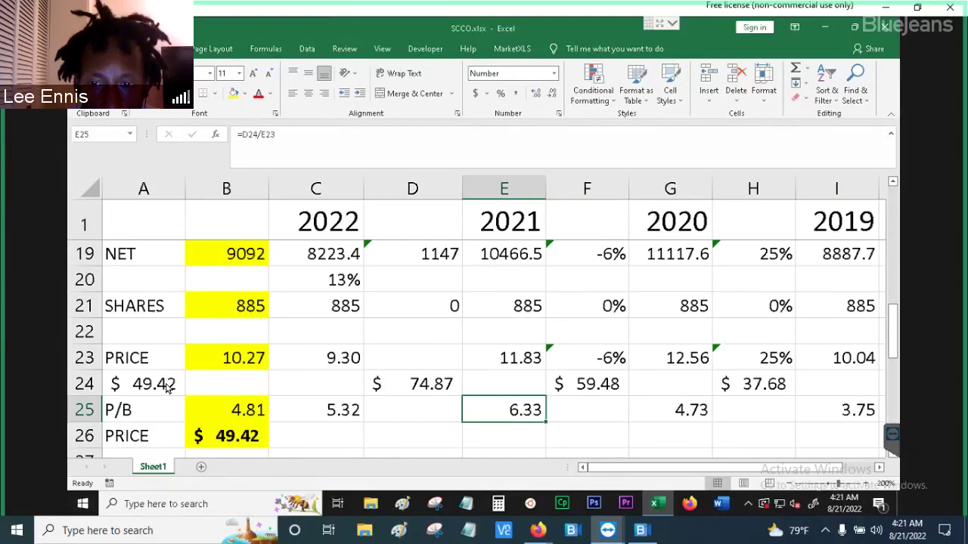
key("Right")
key("Right")
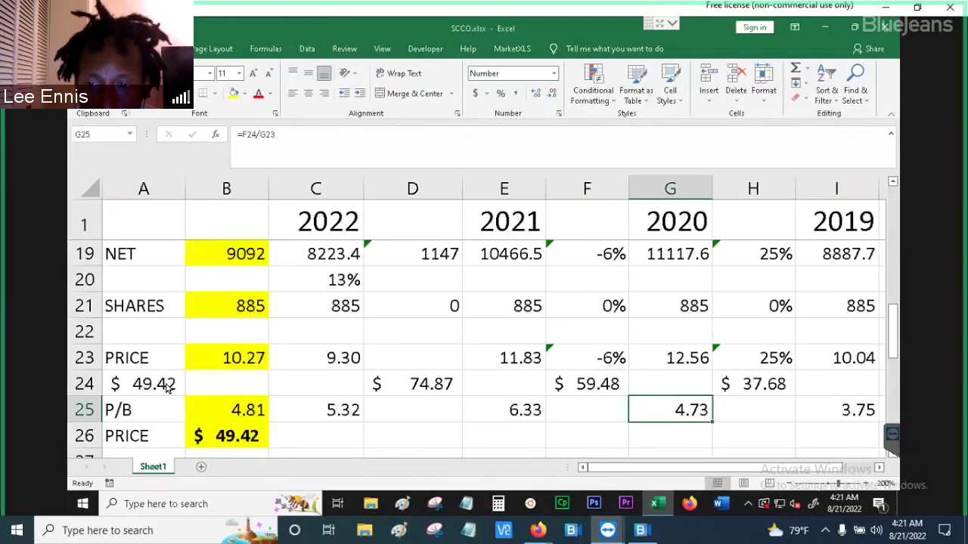
key("Right")
key("Right")
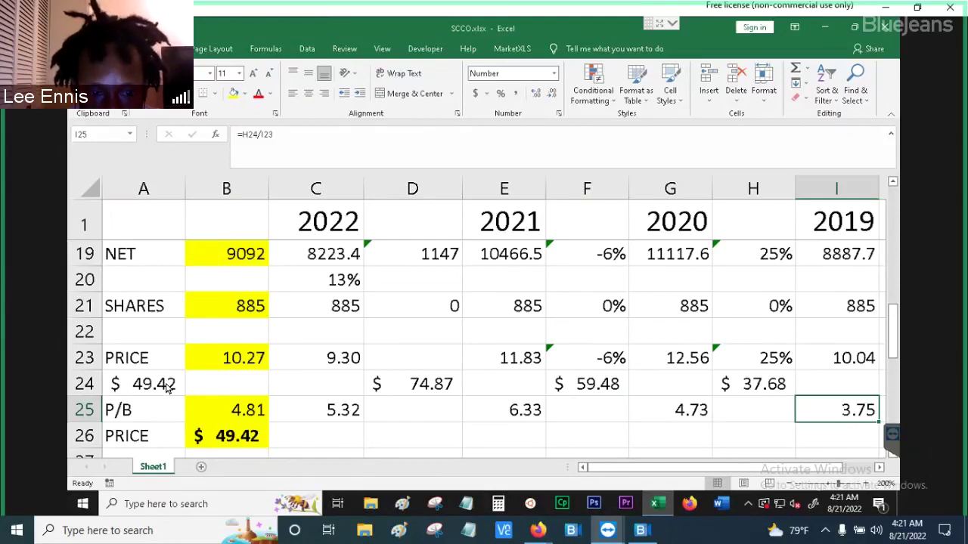
Compare the historical P/B ratios for 2019 through 2021 back and forth between E25 and I25.
key("Left")
key("Left")
key("Left")
key("Left")
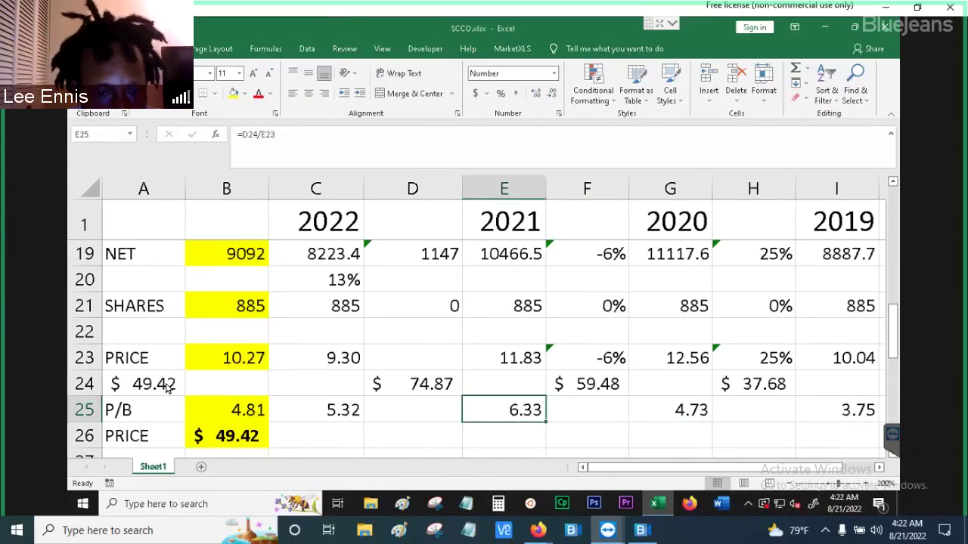
key("Right")
key("Right")
key("Right")
key("Right")
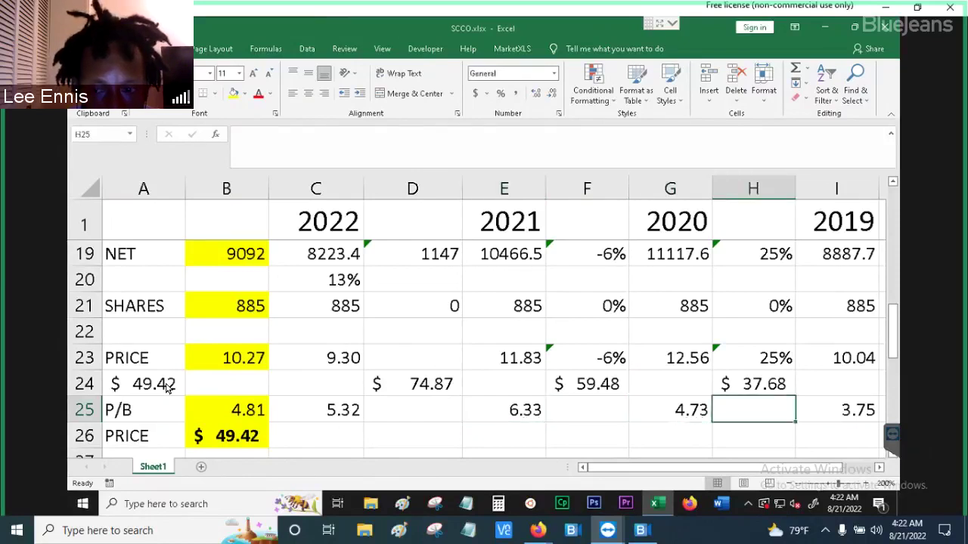
key("Left")
key("Left")
key("Left")
key("Right")
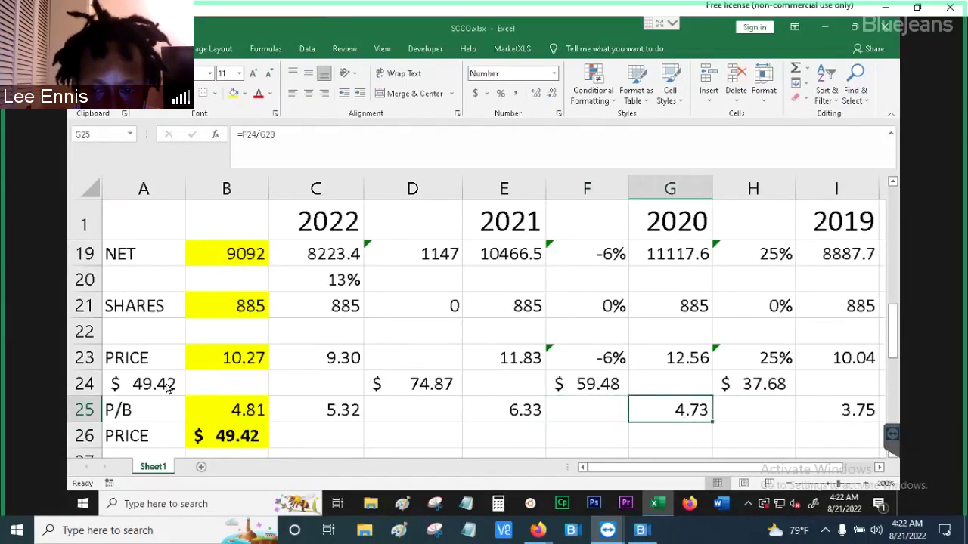
key("Right")
key("Right")
key("Left")
key("Left")
key("Left")
key("Left")
key("Right")
key("Right")
key("Right")
key("Right")
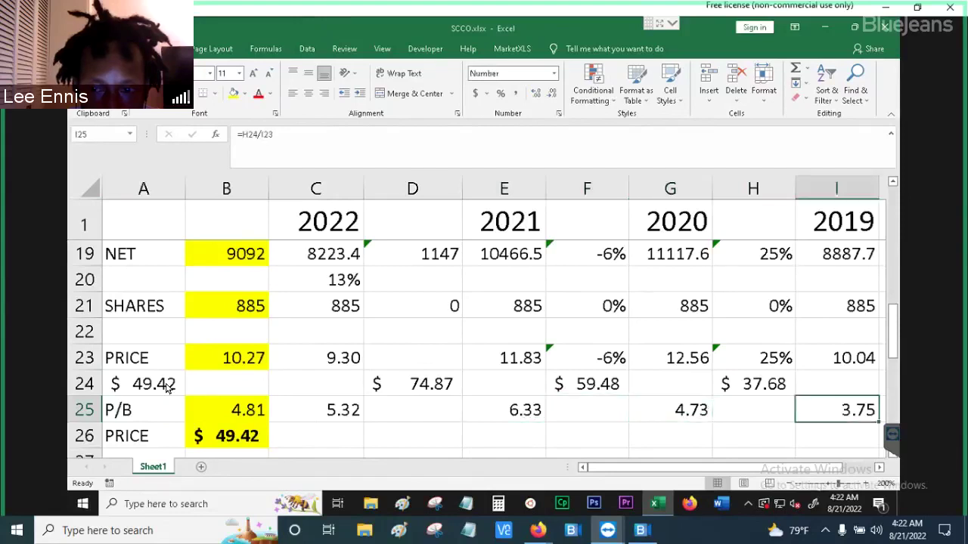
key("Left")
key("Left")
key("Left")
key("Left")
key("Right")
key("Right")
key("Right")
key("Right")
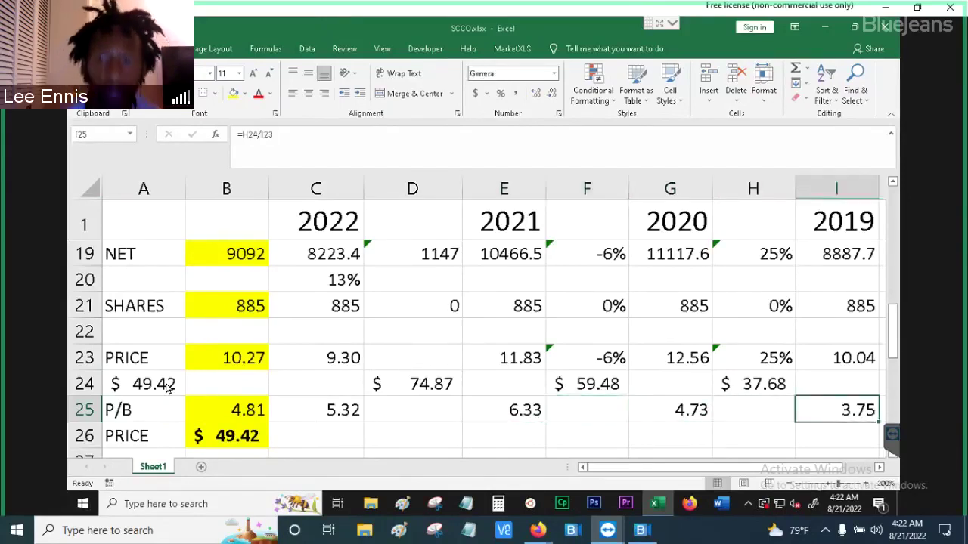
Compare the 2021 P/B in E25 with the 2022 P/B in C25 and the projected P/B in B25.
key("Right")
key("Left")
key("Left")
key("Left")
key("Left")
key("Left")
key("Left")
key("Left")
key("Left")
key("Left")
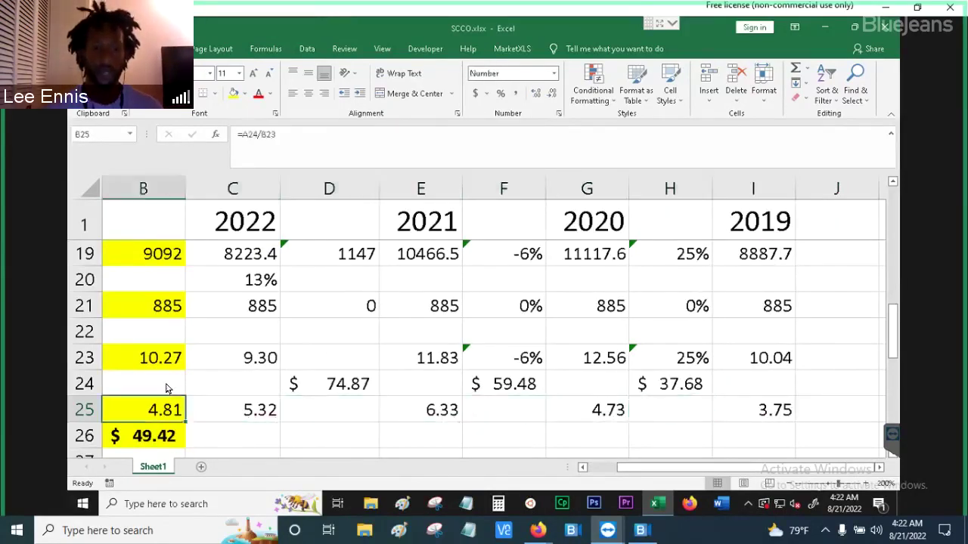
key("Right")
key("Right")
key("Right")
key("Right")
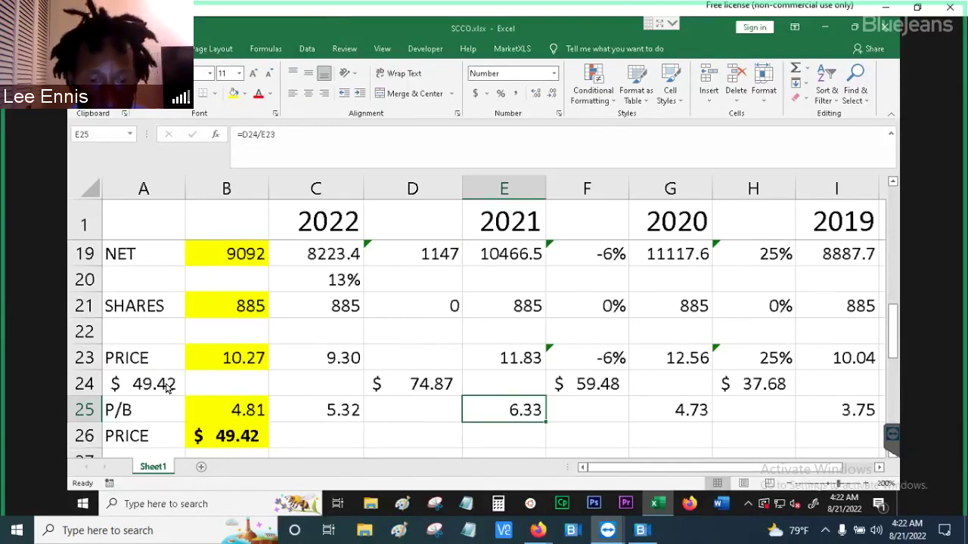
key("Left")
key("Left")
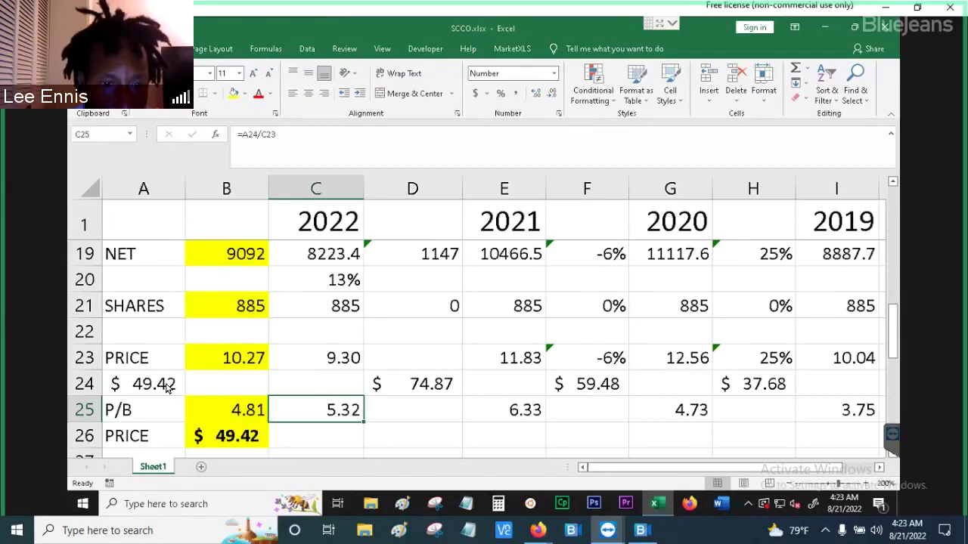
key("Left")
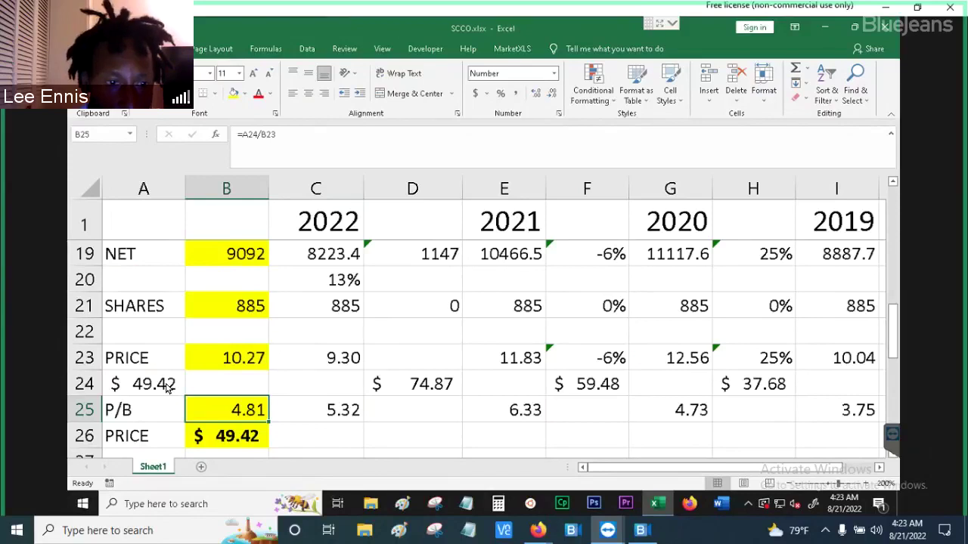
Try market prices of 56 and 60 in A24 to test their effect on the P/B ratios.
left_click(167, 387)
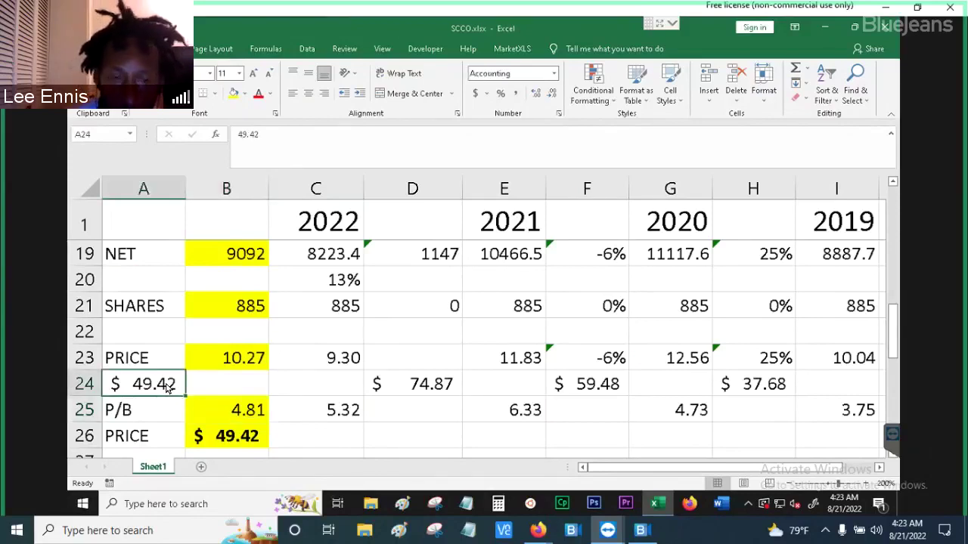
type("56")
key("Return")
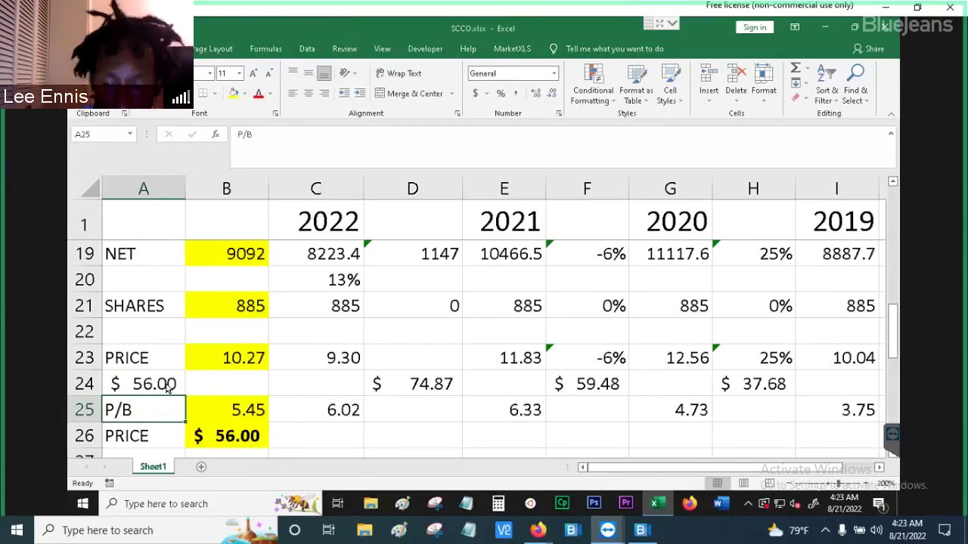
left_click(168, 387)
double_click(168, 387)
type("60")
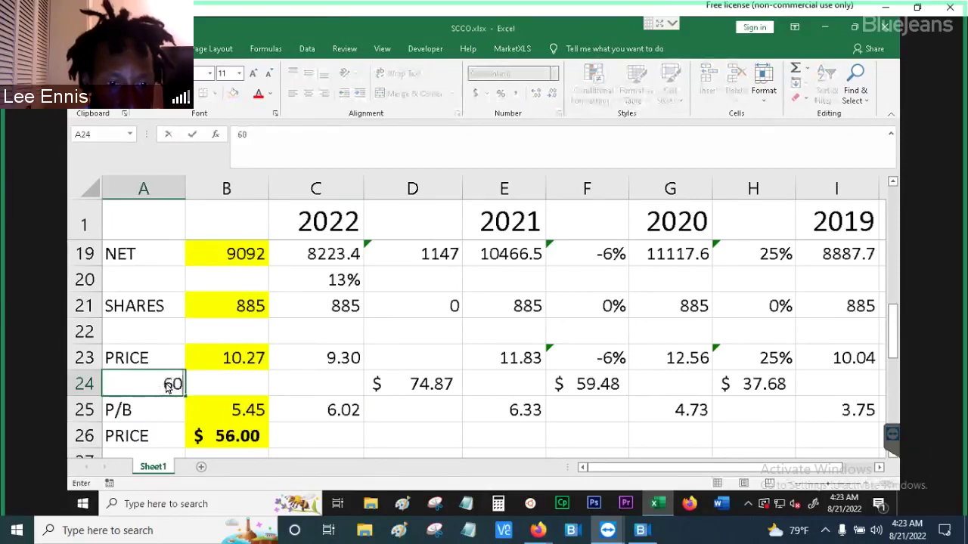
key("Return")
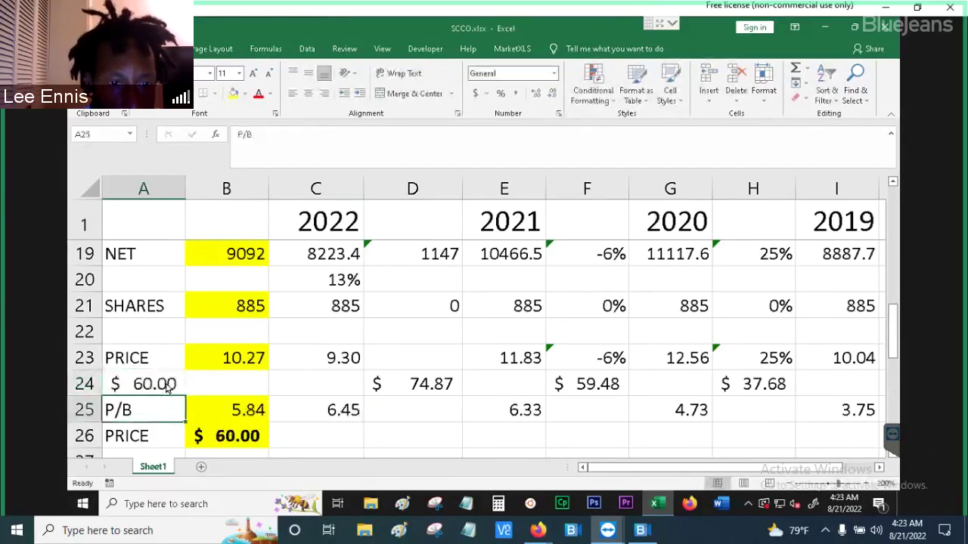
Set the market price in A24 to 70.
left_click(167, 385)
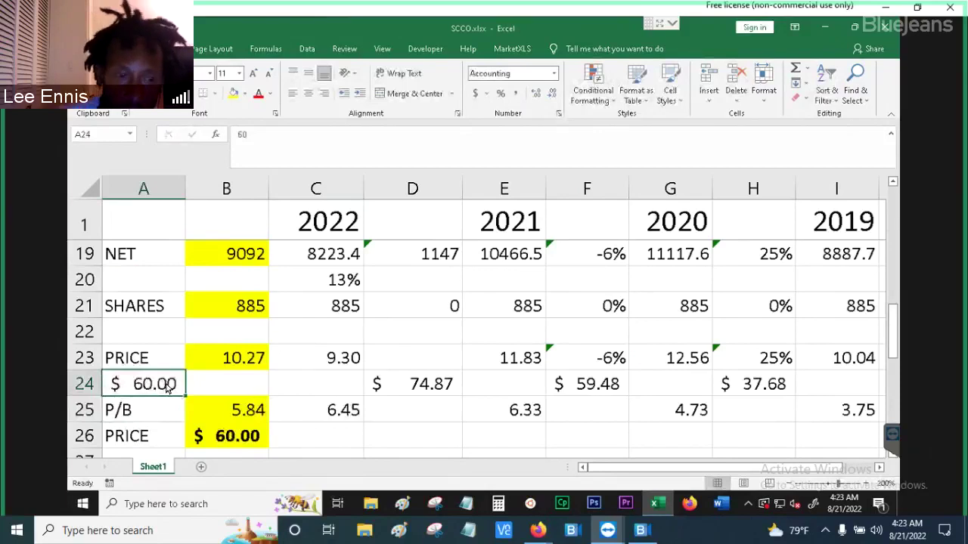
type("70")
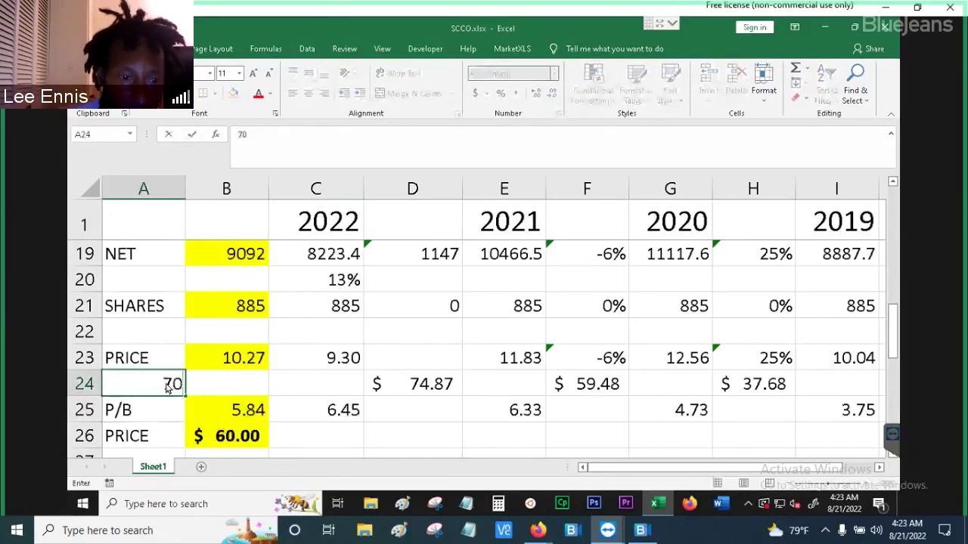
key("Return")
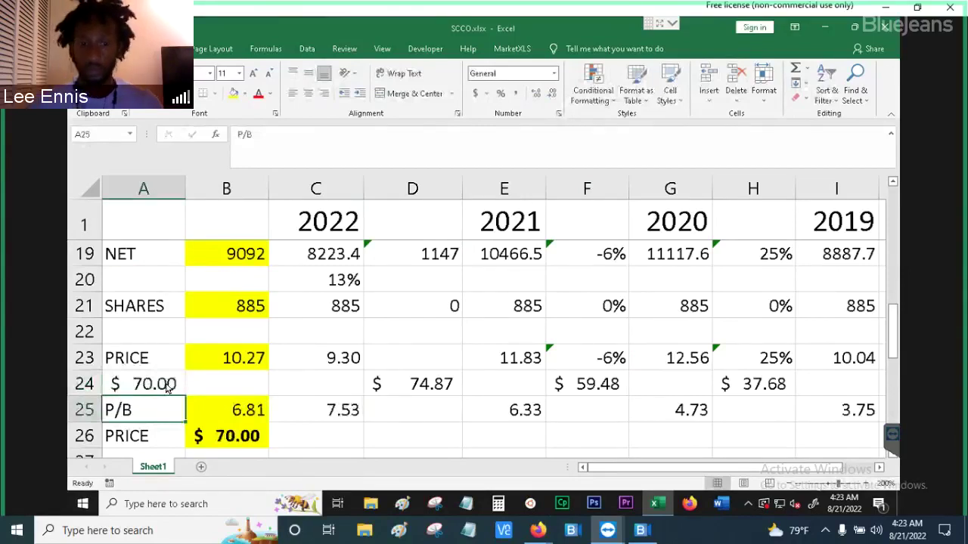
Review the P/B row from the projected ratio in B25 across the historical years up to H25.
key("Right")
key("Right")
key("Right")
key("Right")
key("Right")
key("Right")
key("Right")
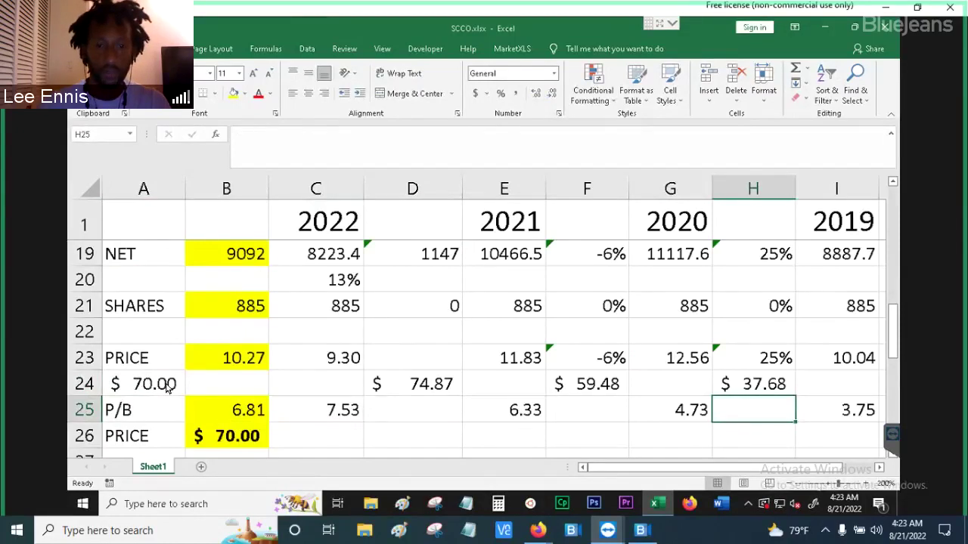
Enter =STDEVA(E25,G25,I25) in D25 to calculate the standard deviation of the 2021, 2020 and 2019 P/B ratios.
key("Left")
key("Left")
key("Left")
key("Left")
key("Down")
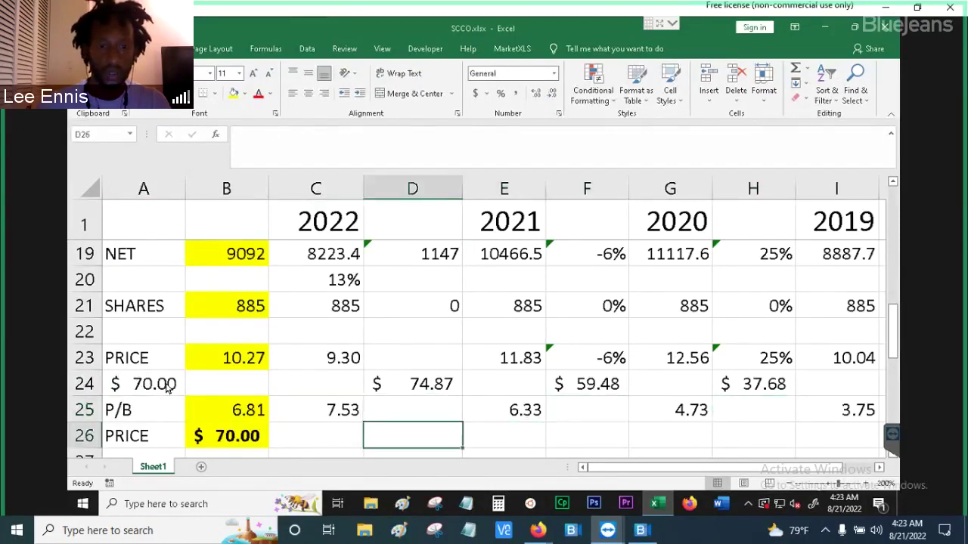
key("Up")
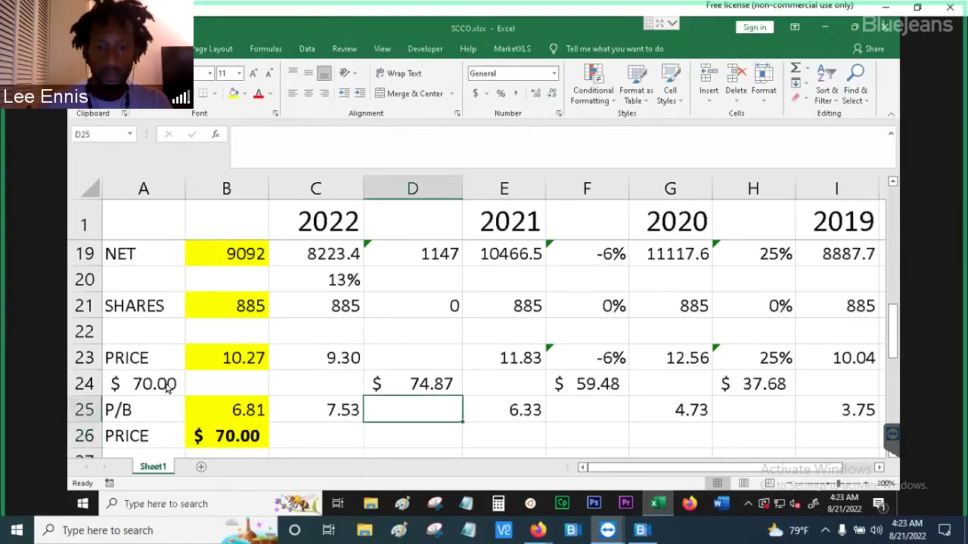
type("=sted")
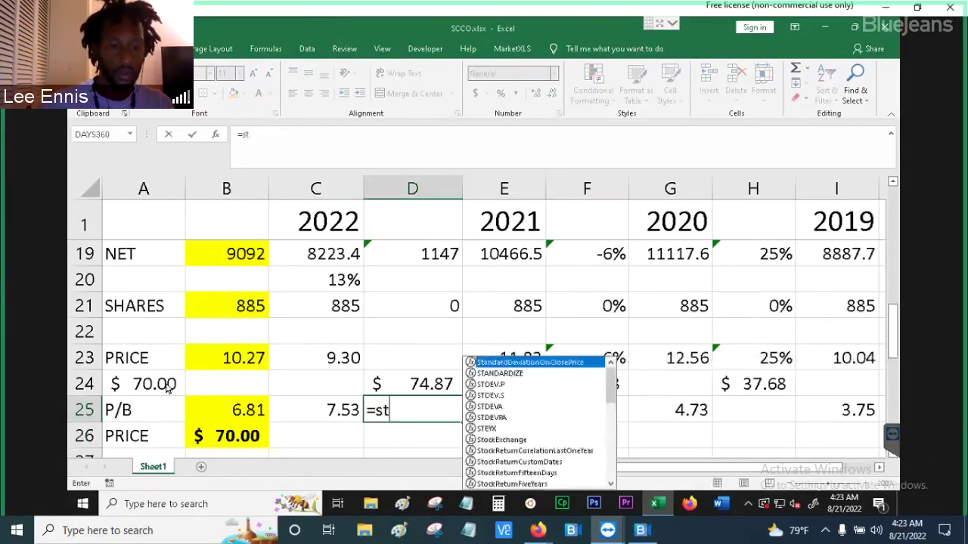
key("BackSpace")
key("BackSpace")
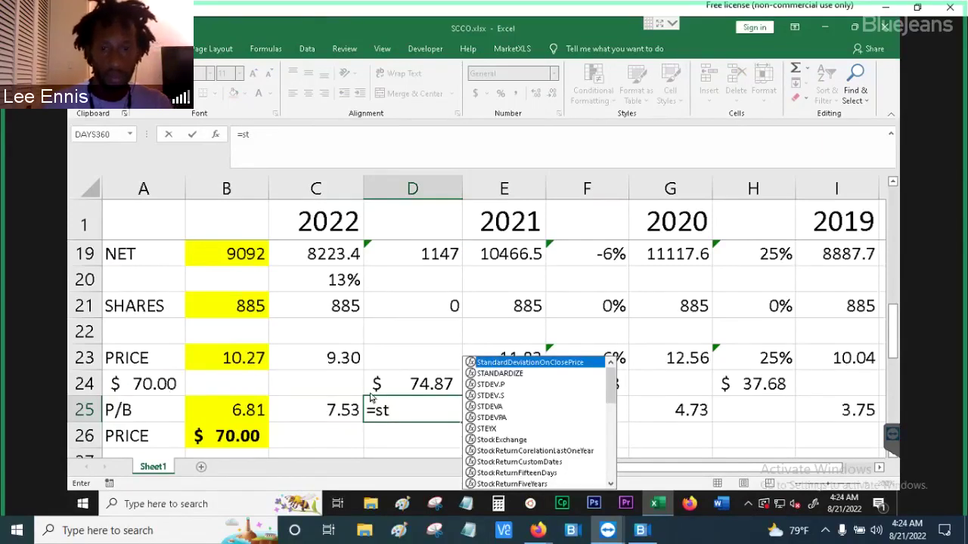
left_click(489, 408)
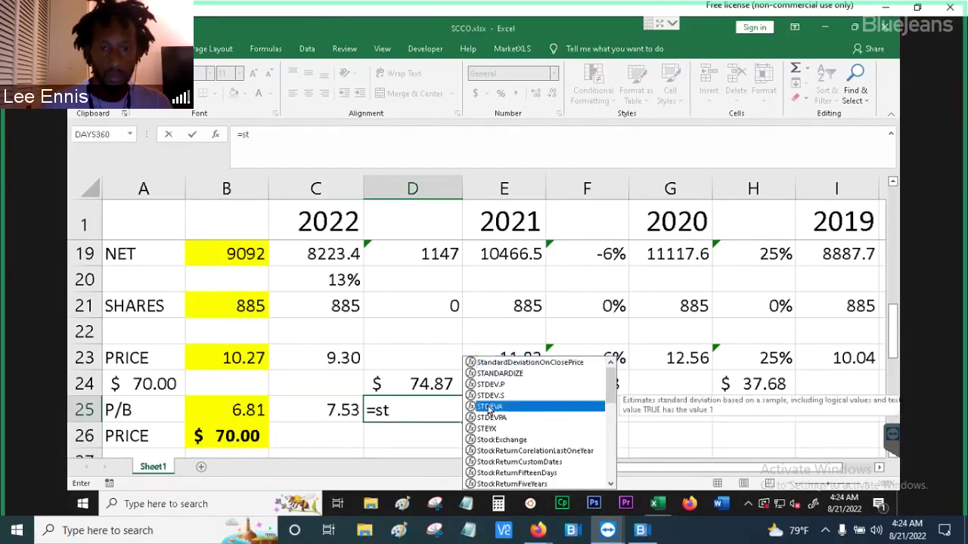
double_click(489, 408)
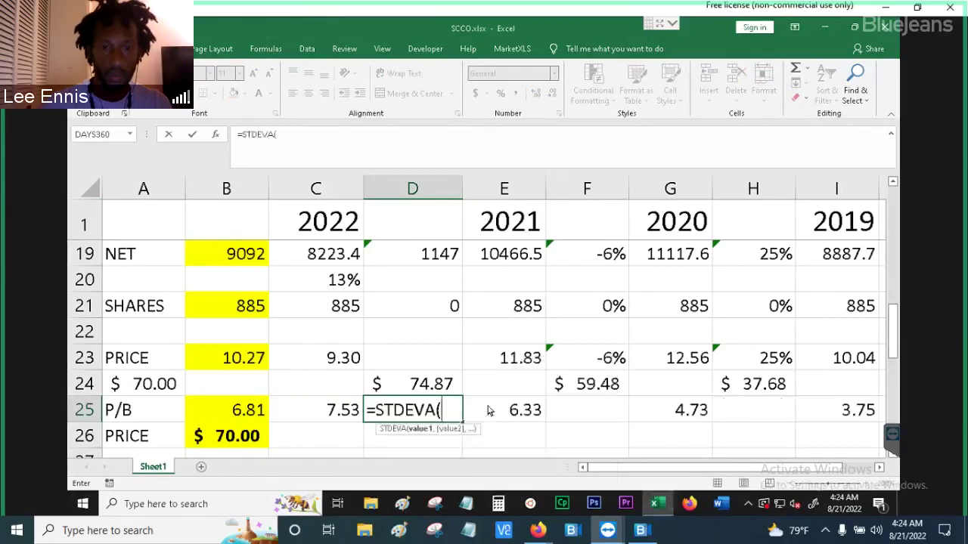
left_click(531, 415)
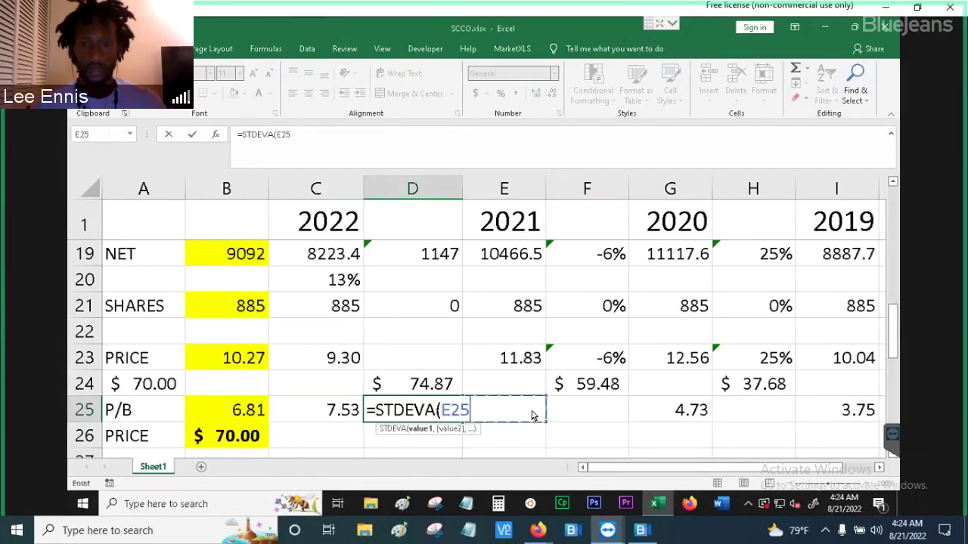
type(",")
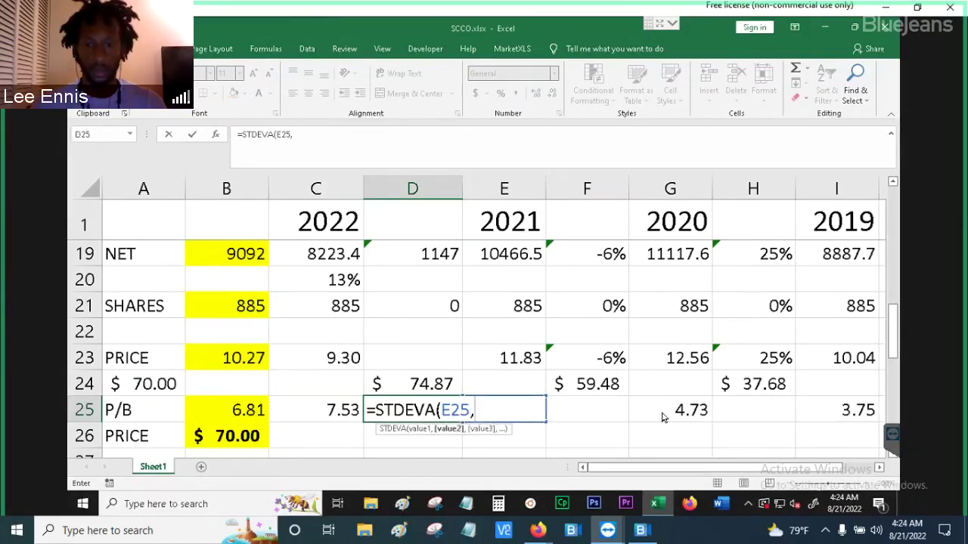
left_click(663, 416)
type(",")
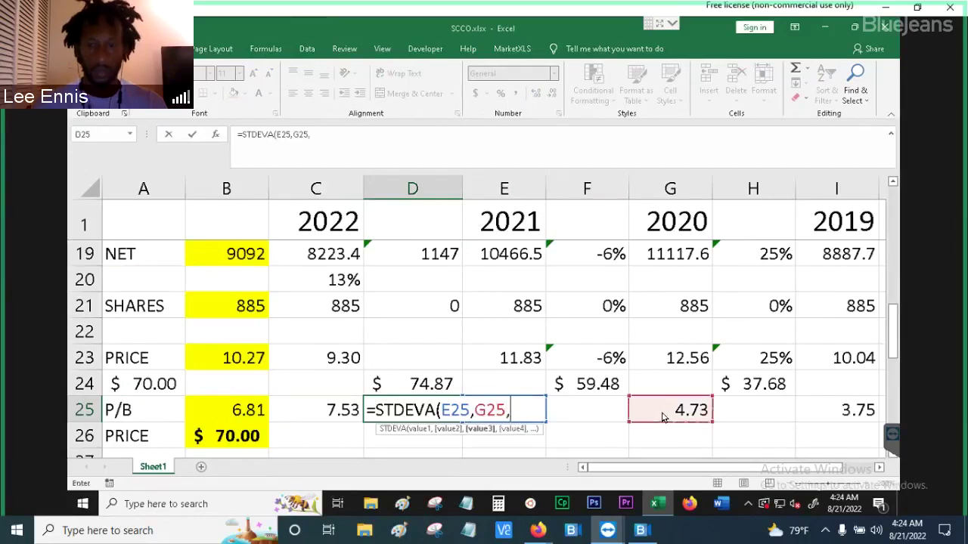
left_click(827, 415)
type(")")
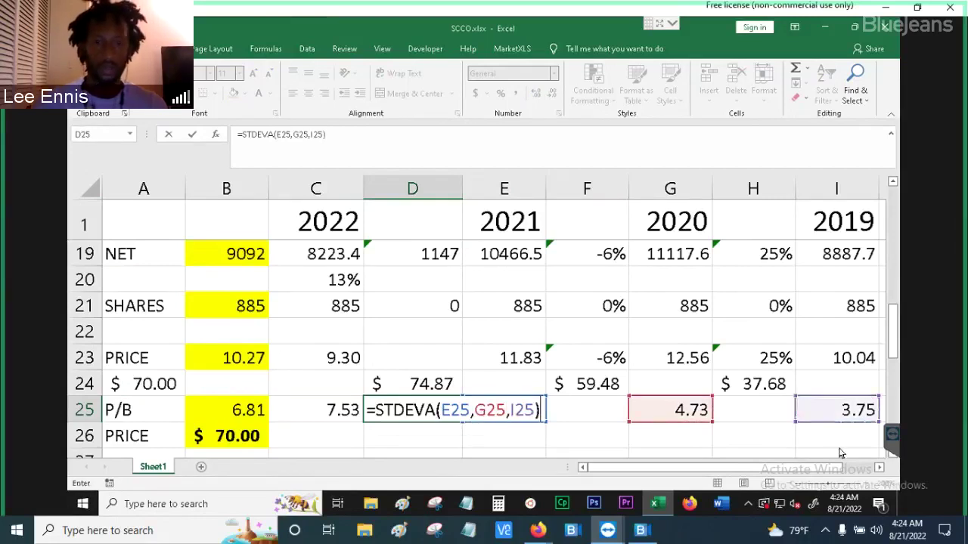
left_click(192, 135)
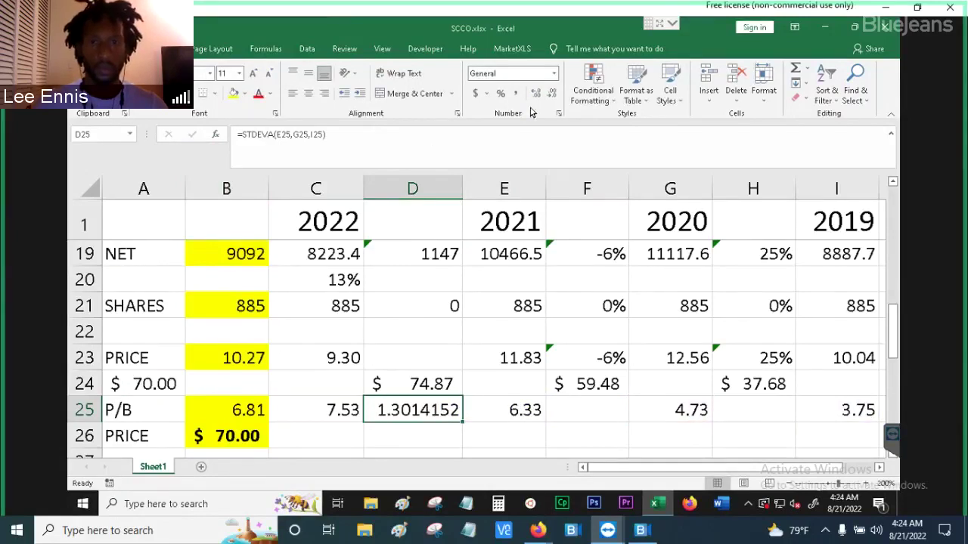
Reduce the standard deviation in D25 to two decimal places.
left_click(554, 92)
left_click(554, 93)
left_click(554, 93)
left_click(555, 92)
left_click(554, 92)
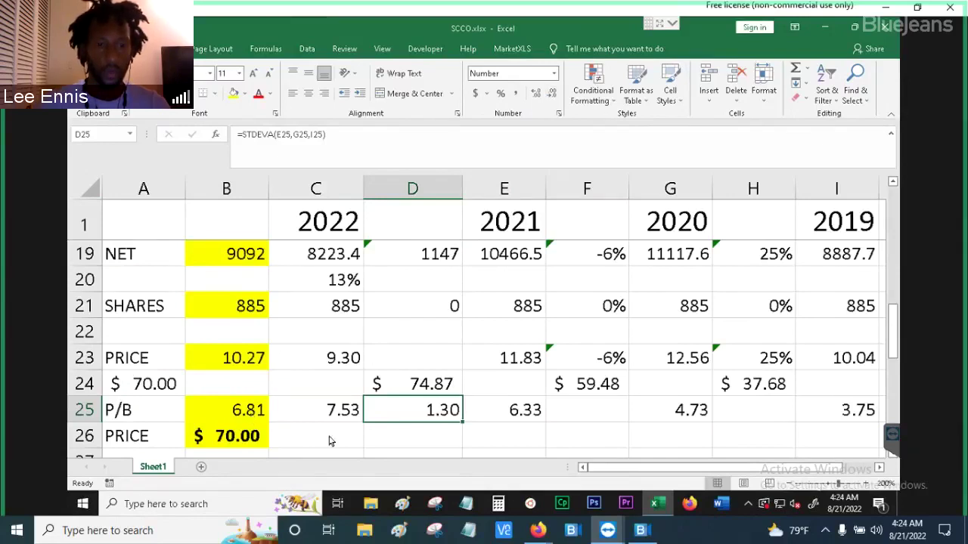
Enter =E25+D25 in D26 to add one standard deviation to the 2021 P/B ratio.
left_click(381, 442)
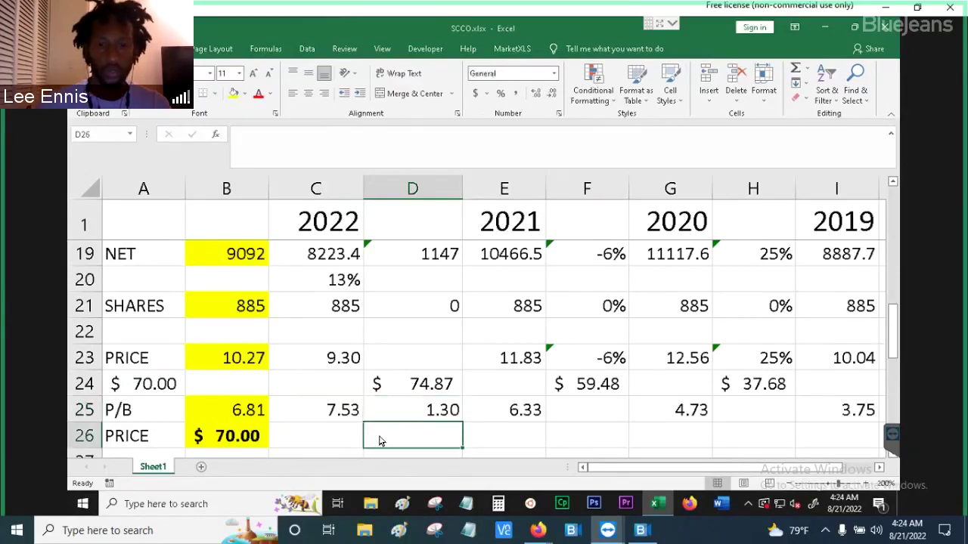
type("=")
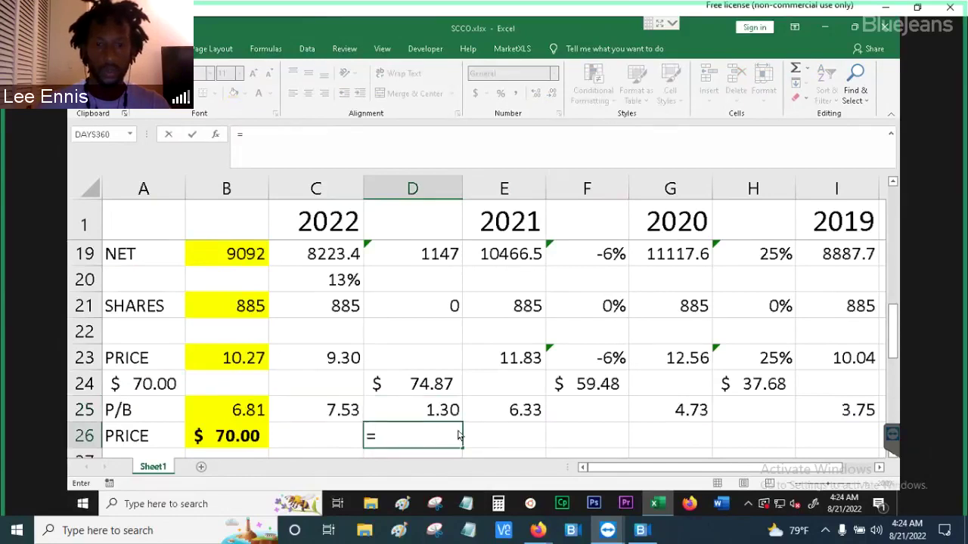
left_click(517, 422)
type("+")
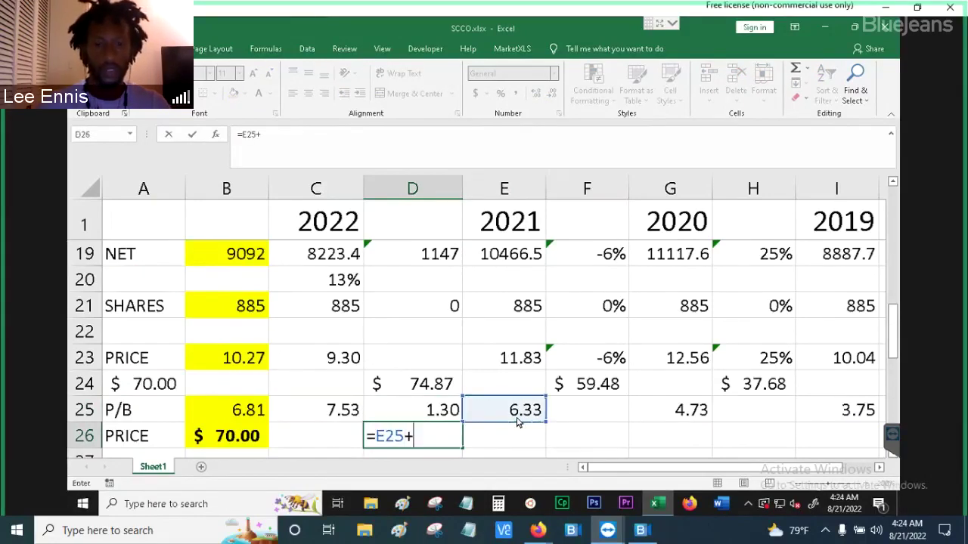
left_click(441, 418)
key("Return")
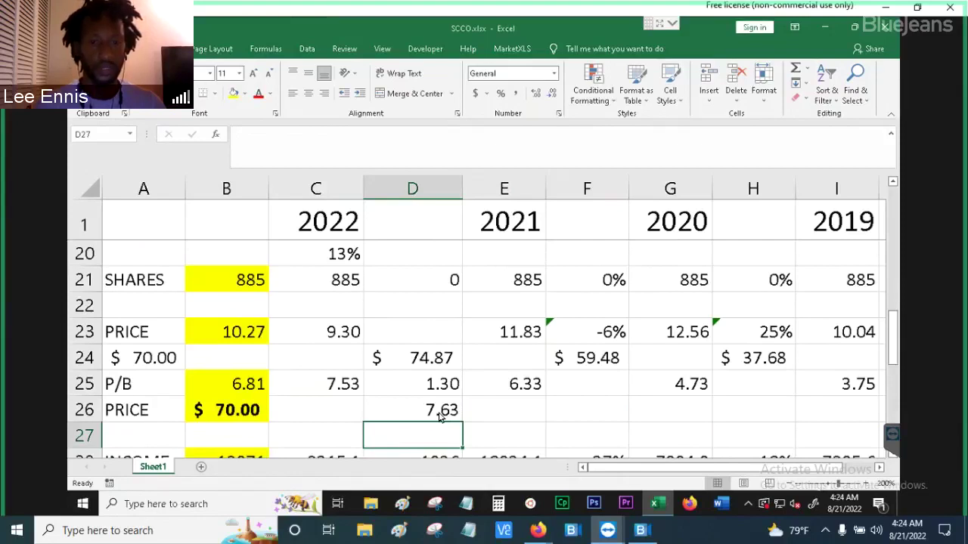
left_click(441, 416)
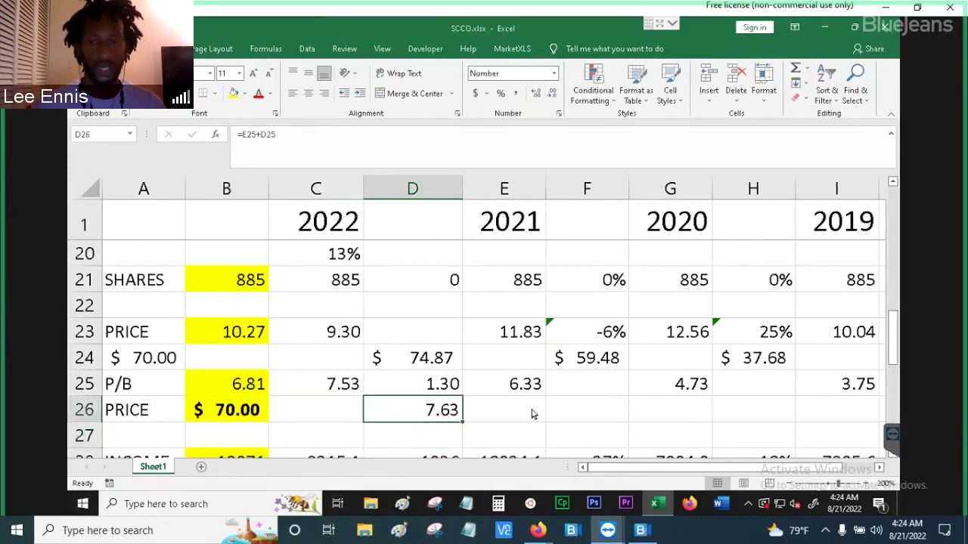
Try market prices of 75 and 77 in A24 to bring the projected P/B towards the value in D26.
left_click(893, 183)
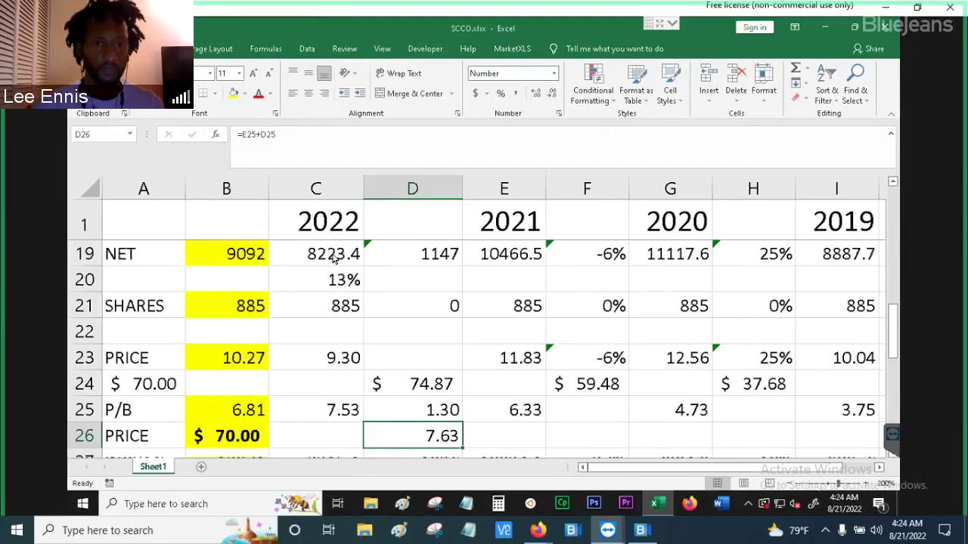
left_click(157, 389)
type("75")
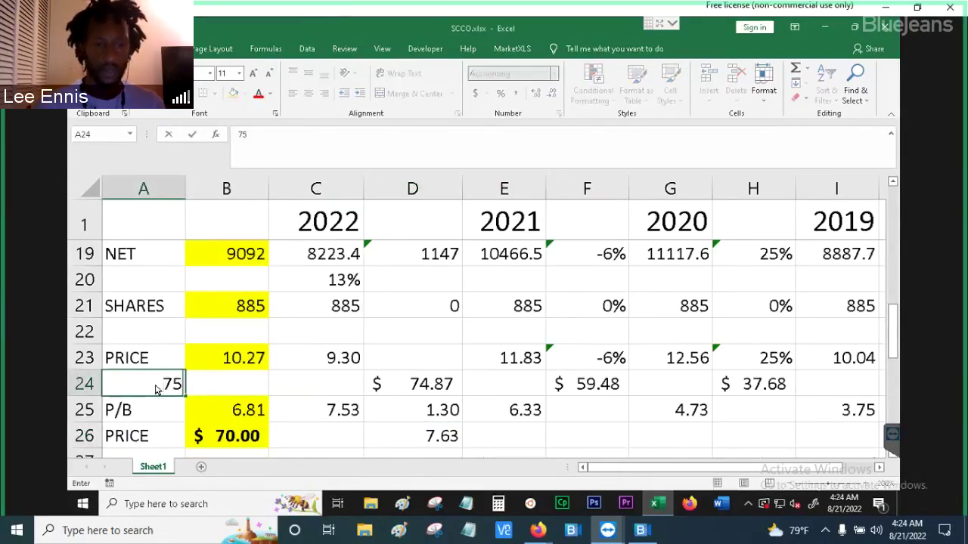
key("Return")
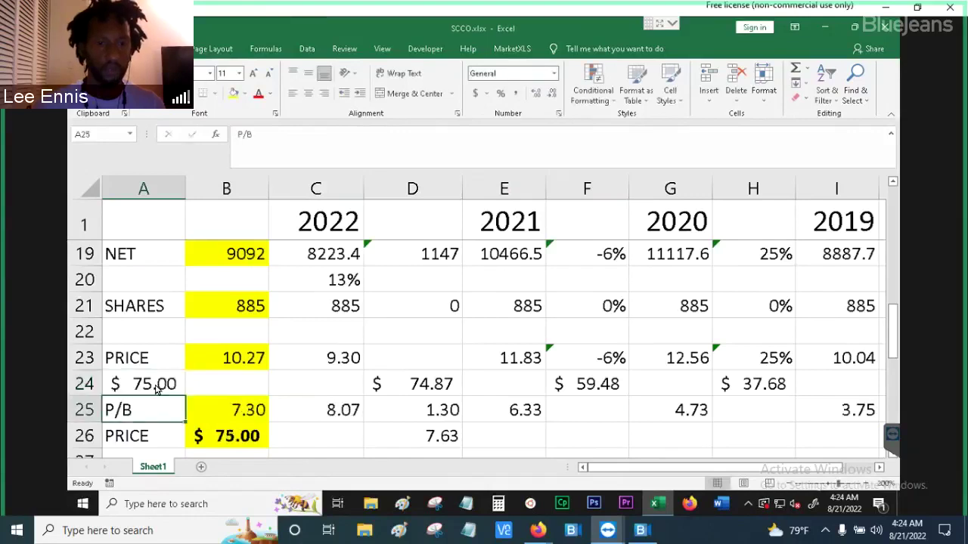
left_click(154, 385)
type("77")
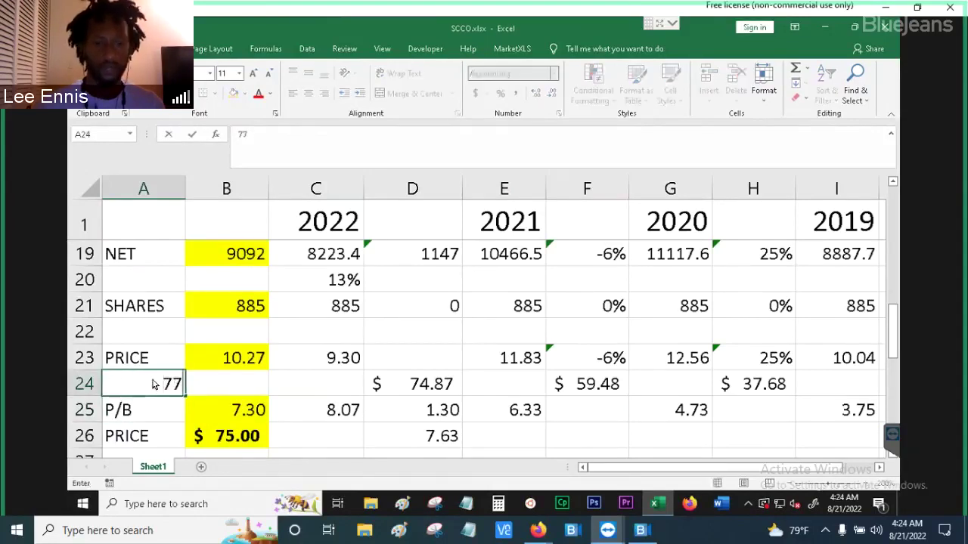
key("Return")
Try higher market prices of 78 and 79 in A24 to match the projected P/B to D26.
left_click(153, 385)
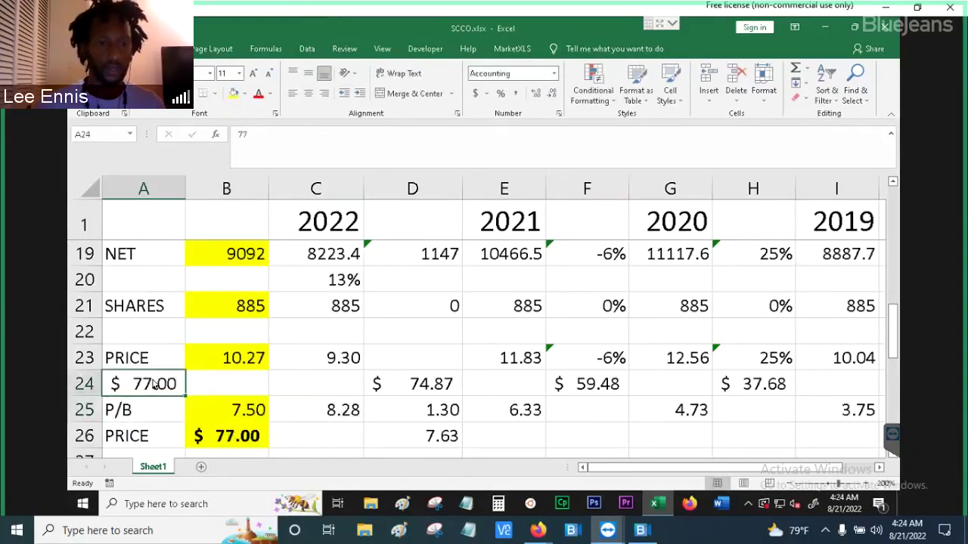
type("78")
key("Return")
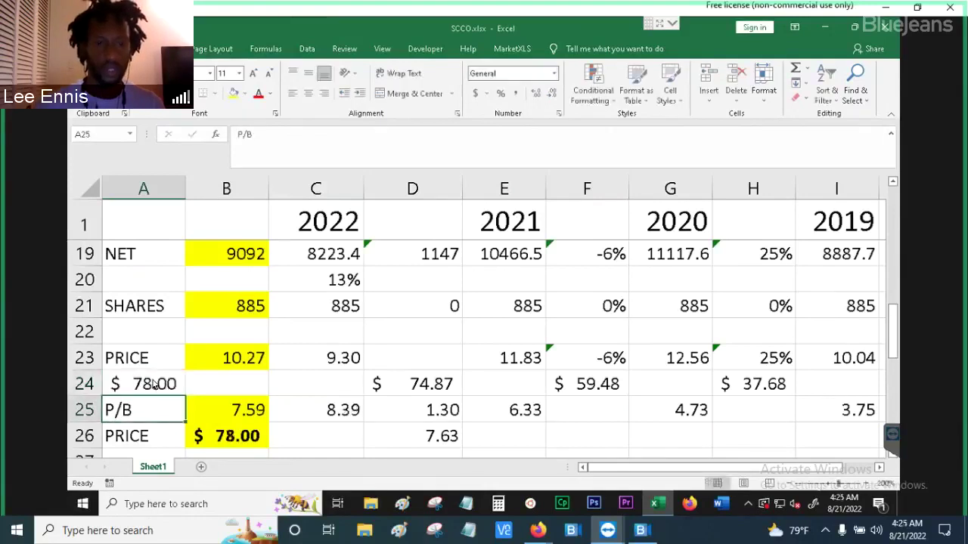
left_click(154, 385)
type("78")
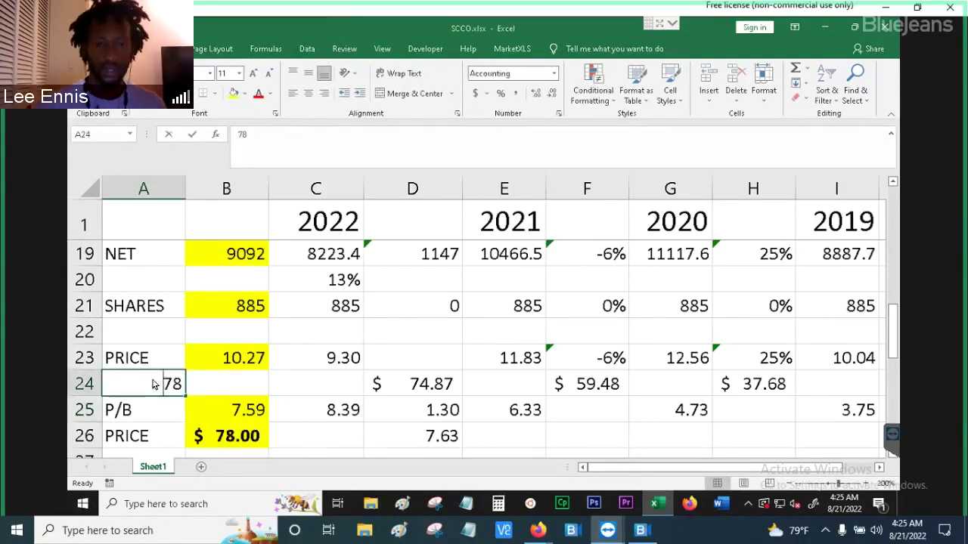
key("BackSpace")
type("9")
key("Return")
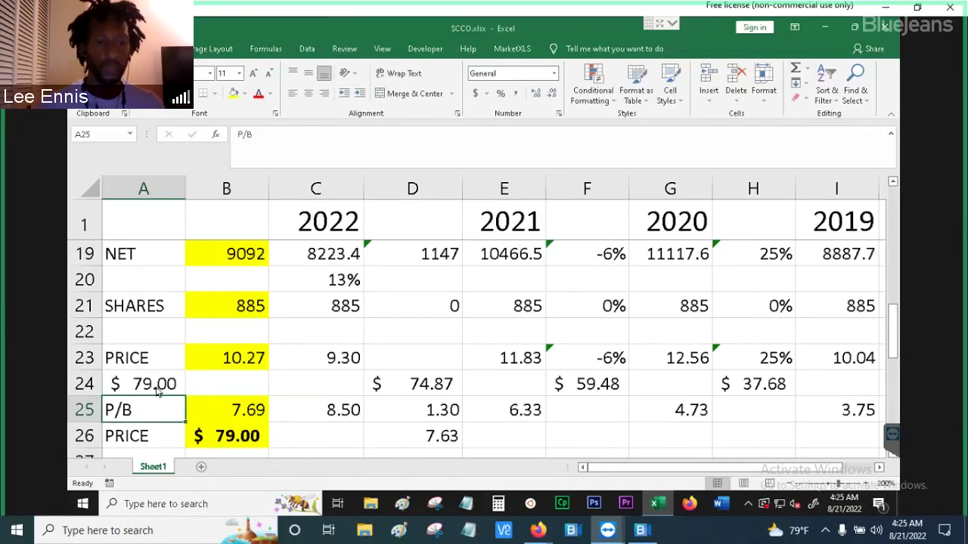
Set the market price in A24 to 49.42.
left_click(157, 390)
type("49.")
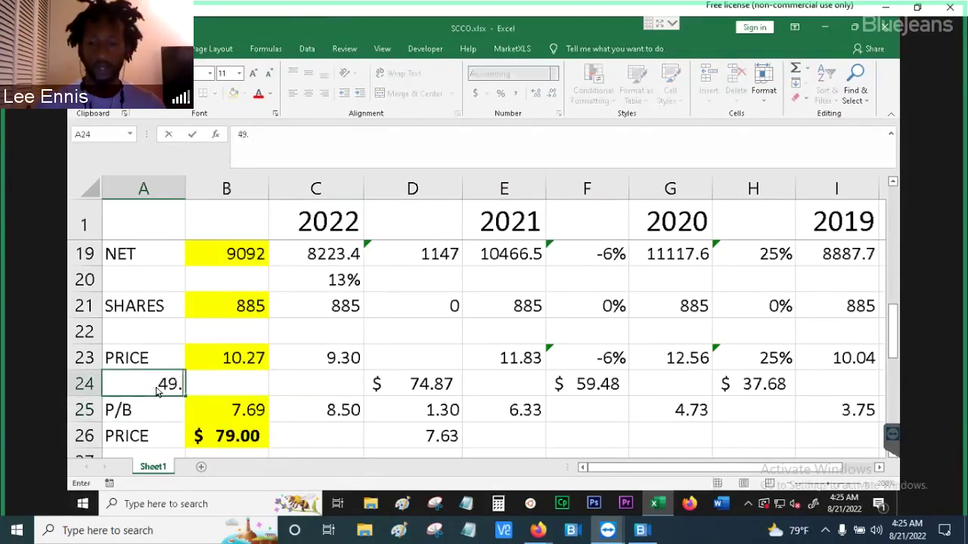
type("42")
key("Return")
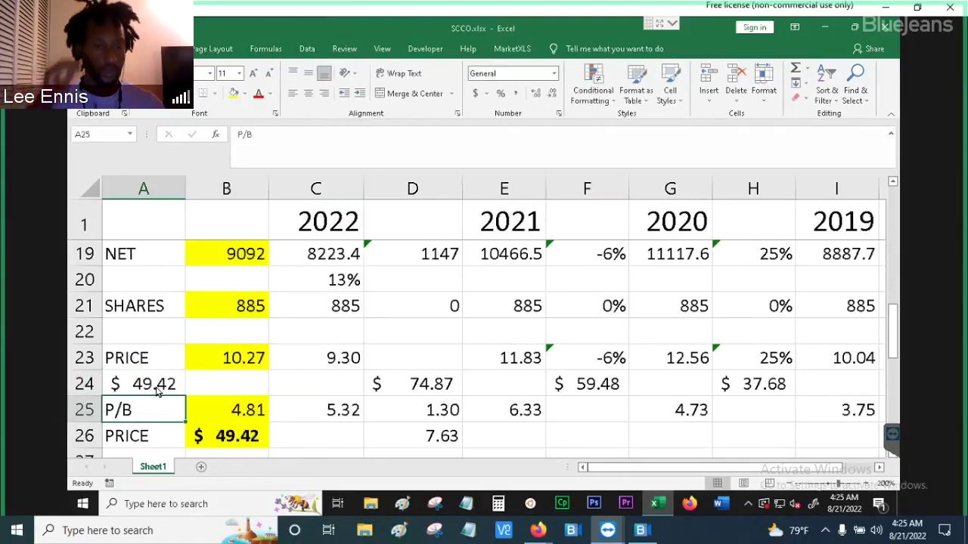
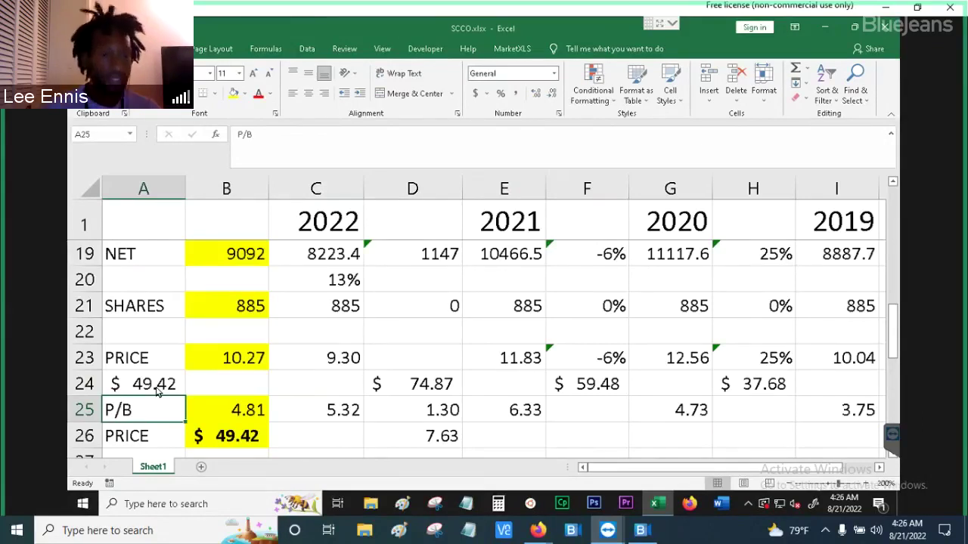
Compare the market price in A24 and projected P/B in B25 with the 2021 and 2020 ratios in E25 and G25.
left_click(153, 386)
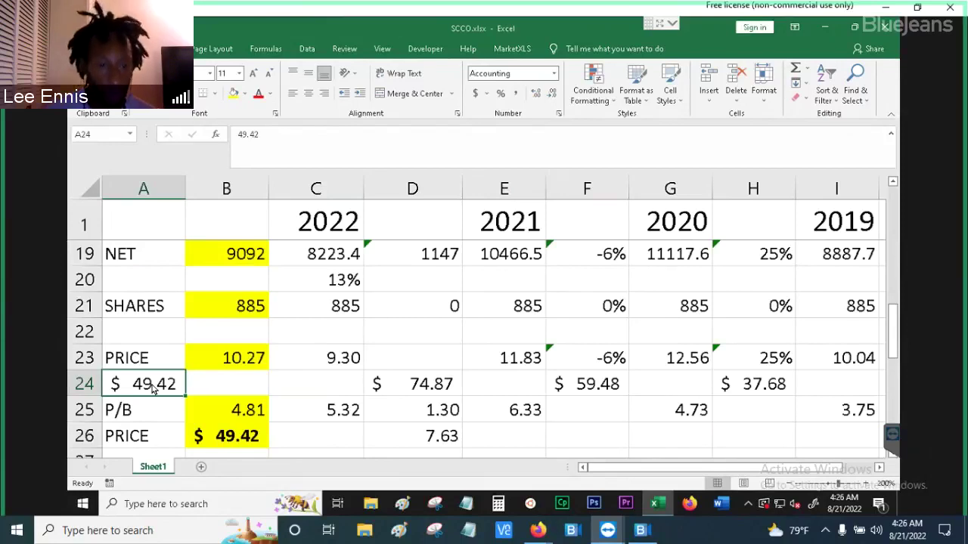
key("Down")
key("Right")
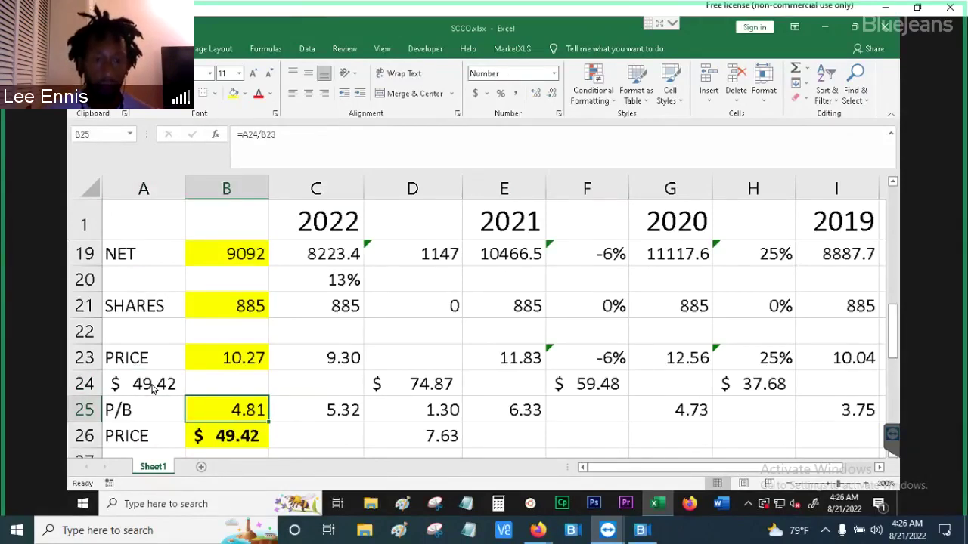
key("Right")
key("Right")
key("Right")
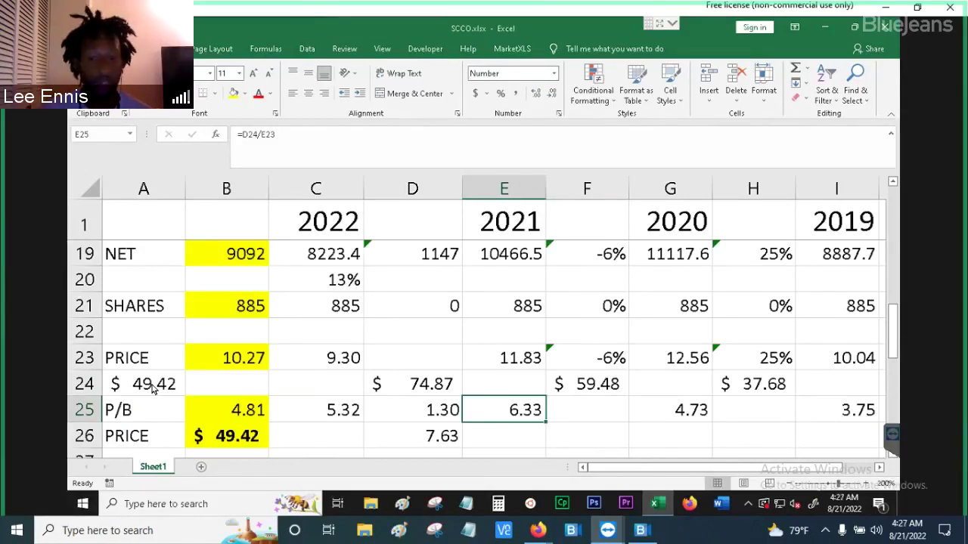
key("Right")
key("Right")
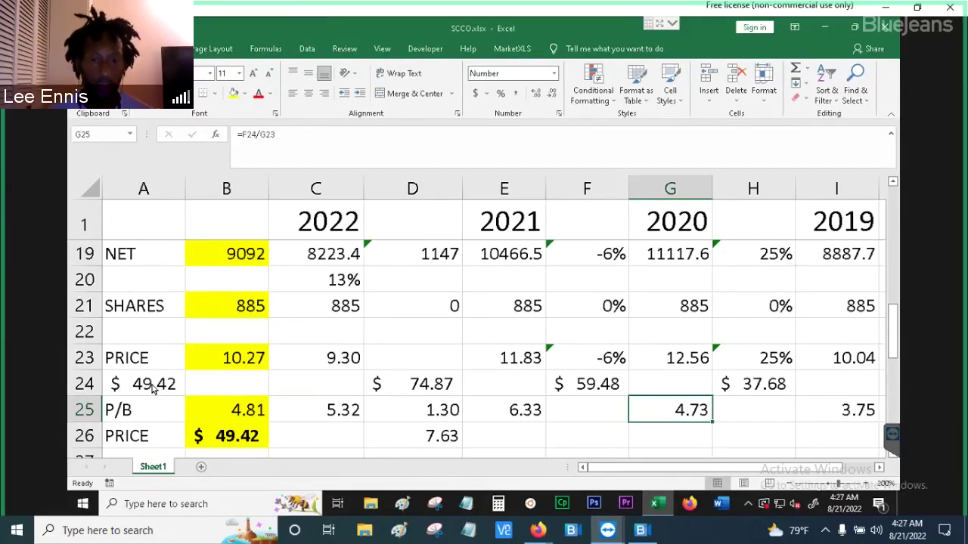
key("Left")
key("Left")
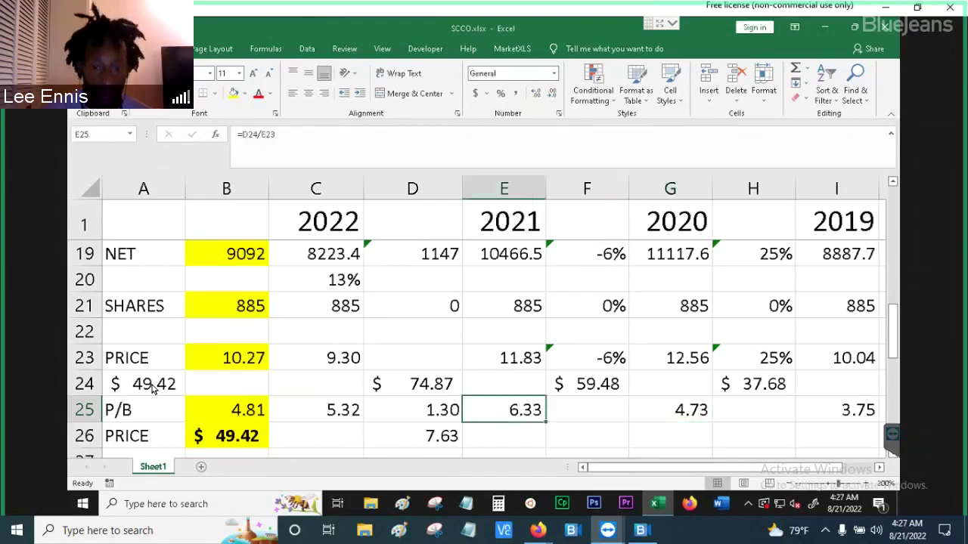
Change the P/B bound formula in D26 to =E25-D25 and check the edited cell.
key("Left")
key("Down")
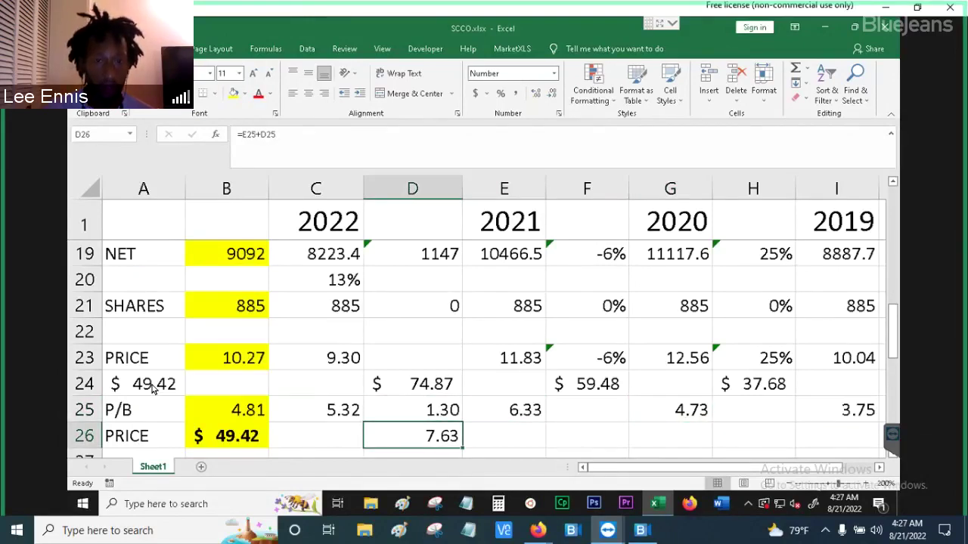
left_click(260, 135)
key("BackSpace")
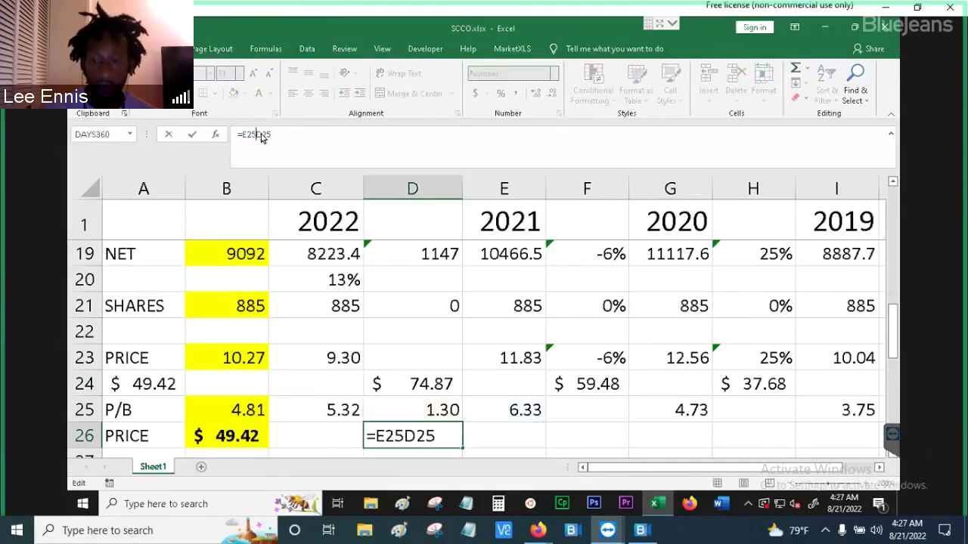
type("-")
key("Return")
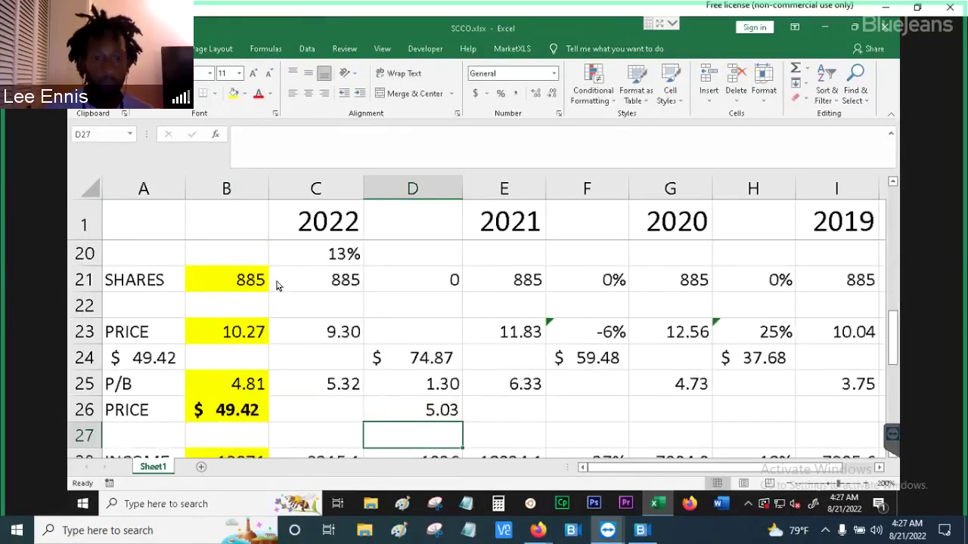
left_click(408, 415)
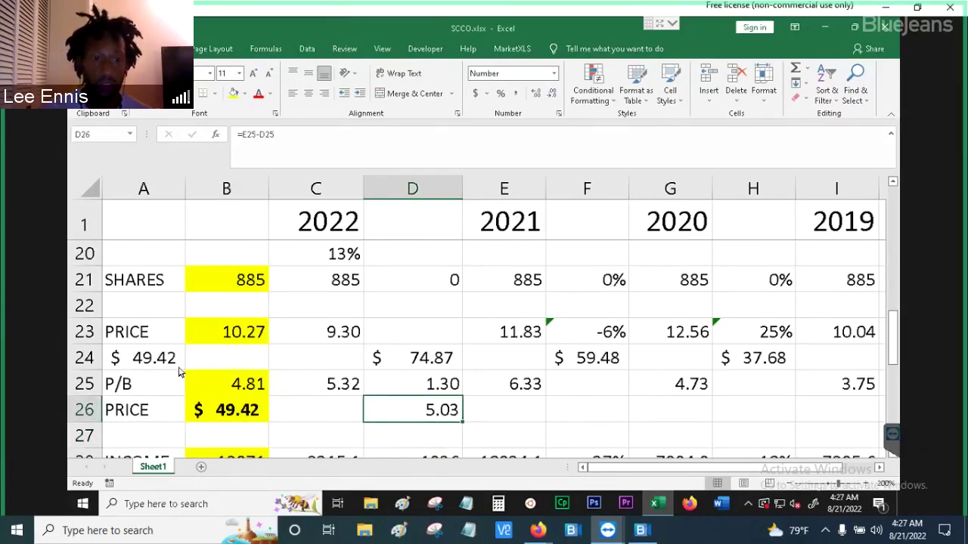
Try market prices of 50, 55 and 54 in A24 to bring the projected P/B towards the lower bound in D26.
left_click(152, 364)
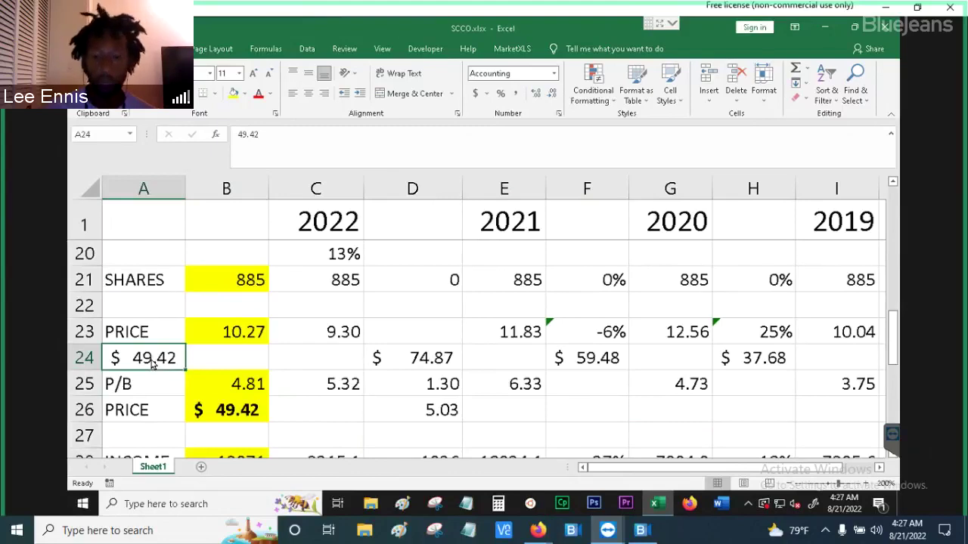
type("50")
key("Return")
left_click(151, 364)
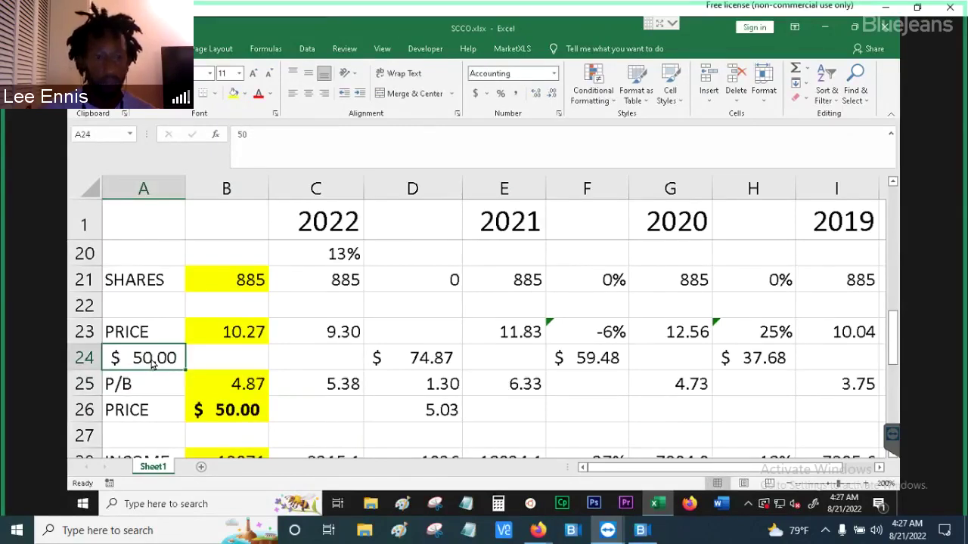
type("55")
key("Return")
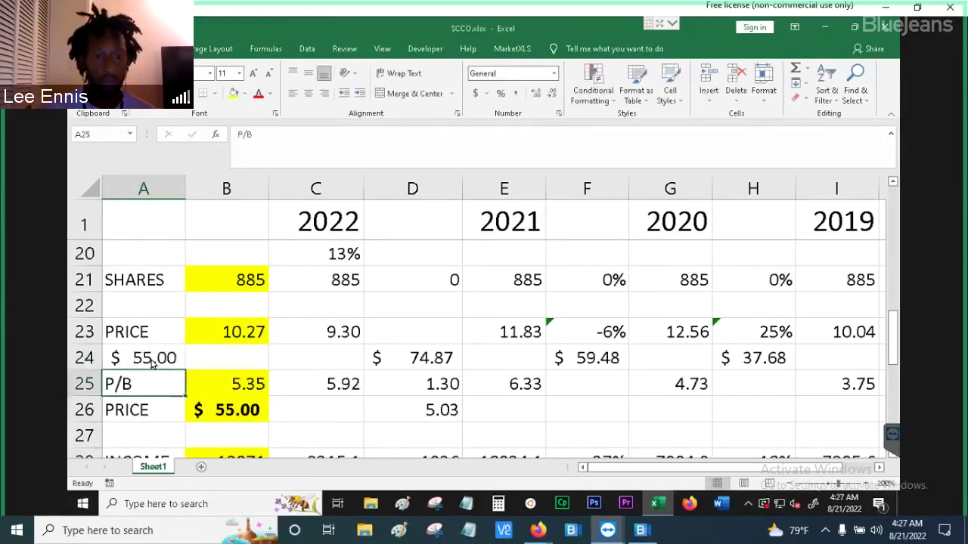
left_click(151, 364)
type("54")
key("Return")
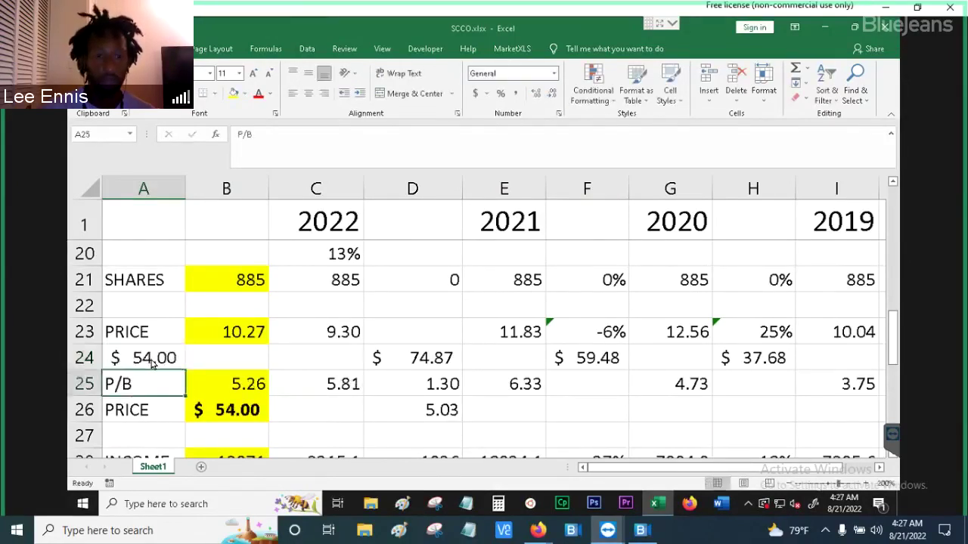
Try lower market prices of 53 and 52 in A24 to match the projected P/B to the bound in D26.
left_click(152, 364)
type("2.")
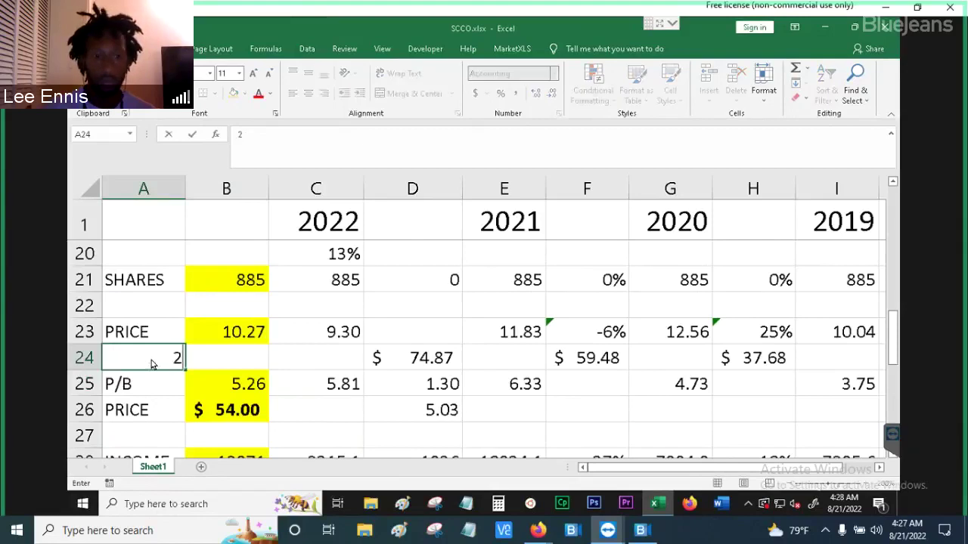
key("BackSpace")
key("BackSpace")
type("53")
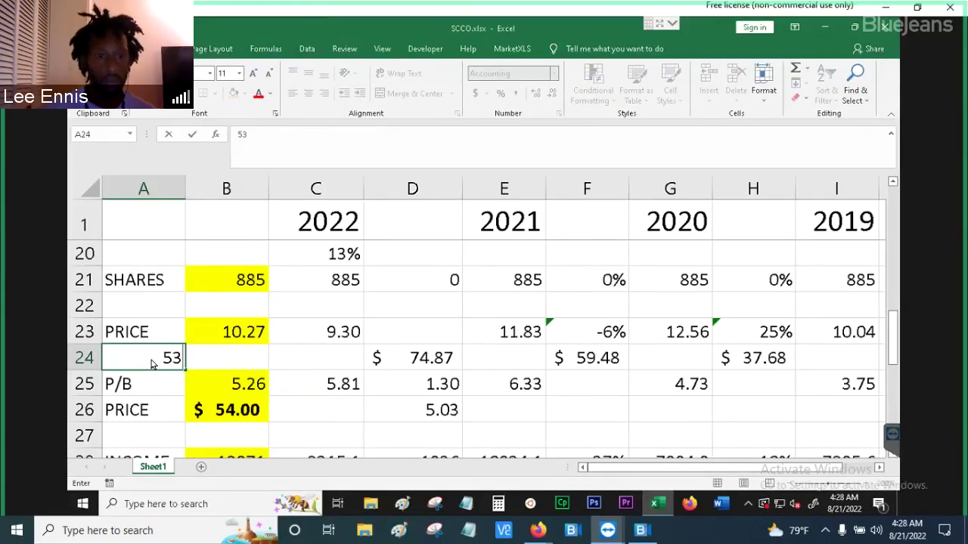
key("Return")
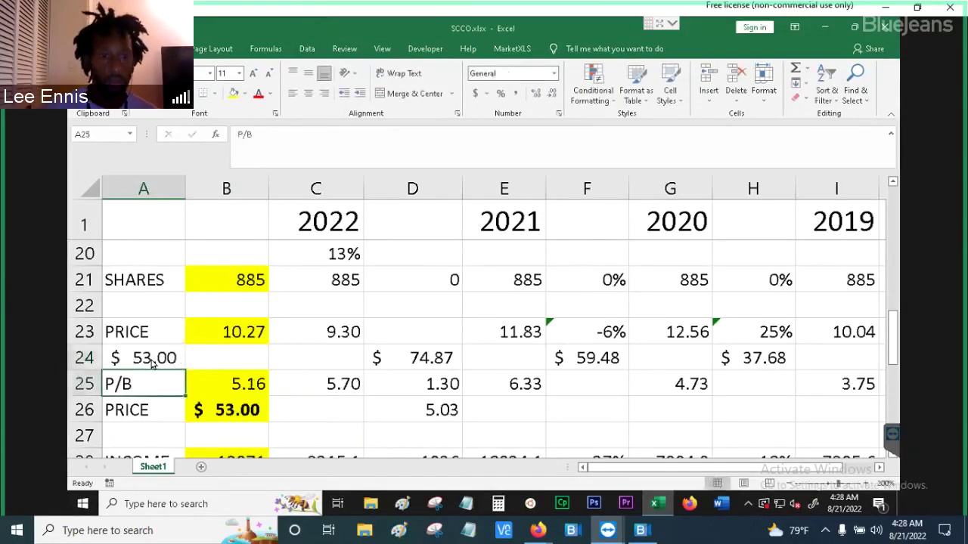
left_click(151, 364)
type("52")
key("Return")
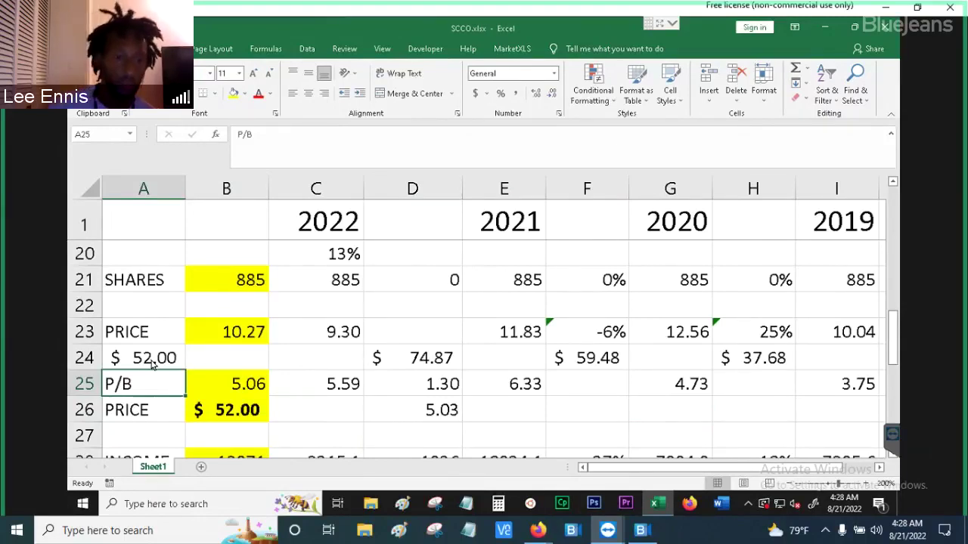
Set the market price in A24 back to 49.42.
left_click(152, 360)
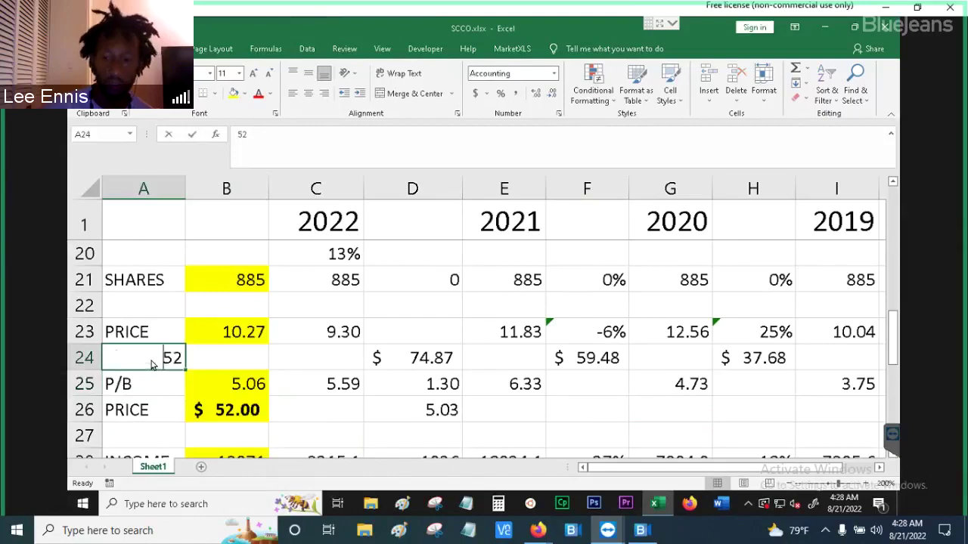
type("49.")
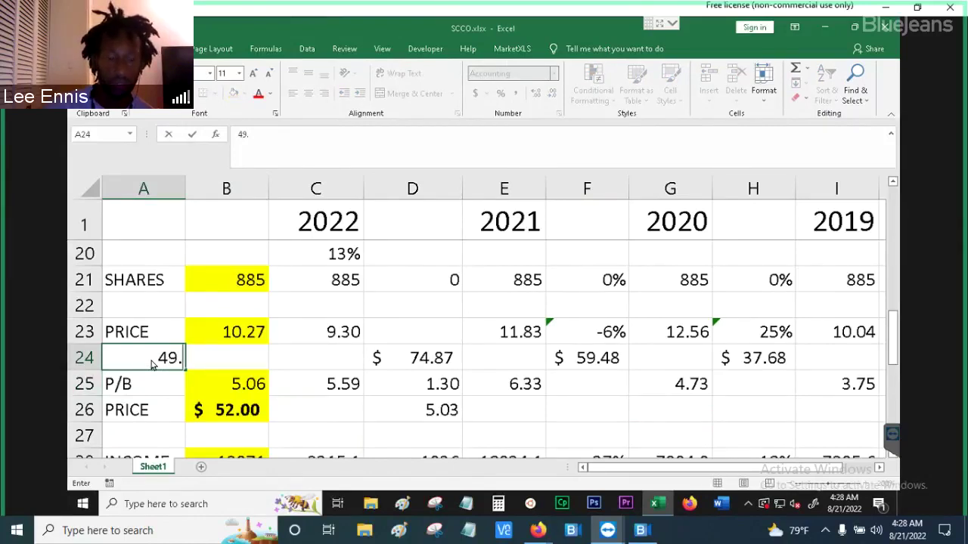
type("42")
key("Return")
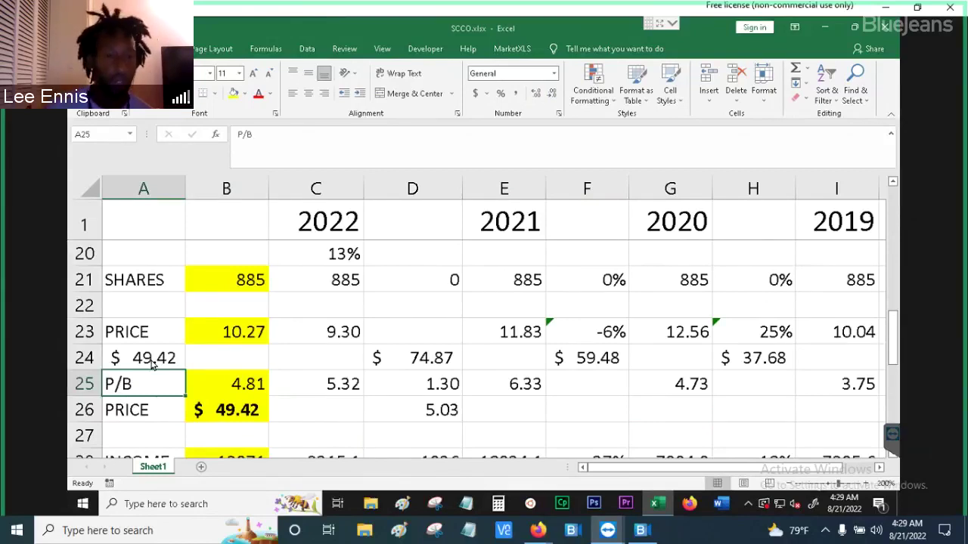
Look back through the balance sheet line items in column A from the P/B row up to CASH.
key("Up")
key("Up")
key("Up")
key("Up")
key("Up")
key("Up")
key("Up")
key("Up")
key("Up")
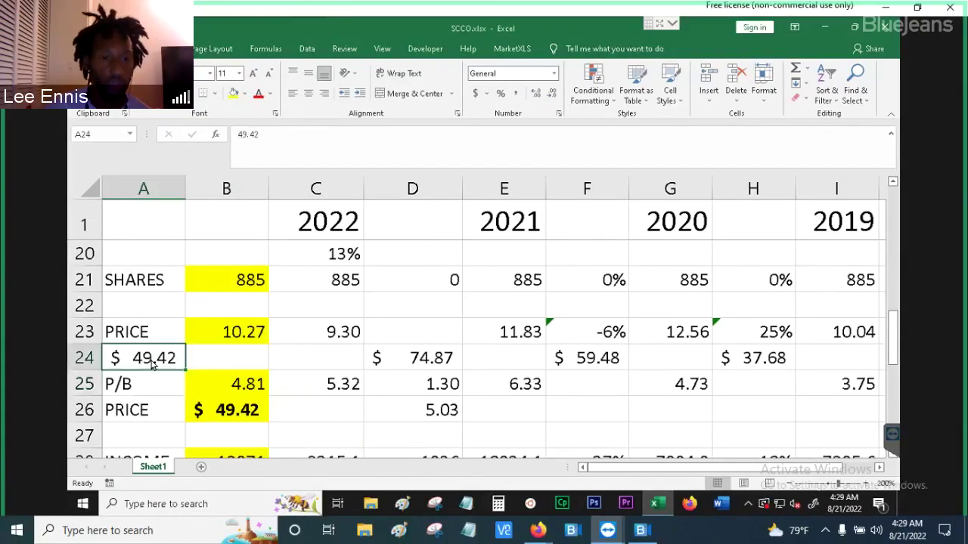
key("Up")
key("Up")
key("Up")
key("Up")
key("Up")
key("Up")
key("Up")
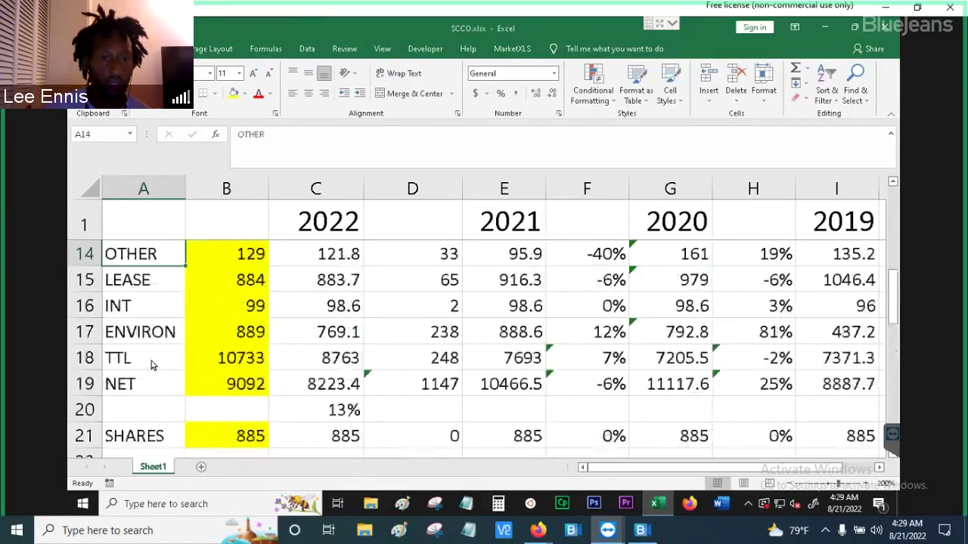
key("Up")
key("Up")
key("Up")
key("Up")
key("Up")
key("Up")
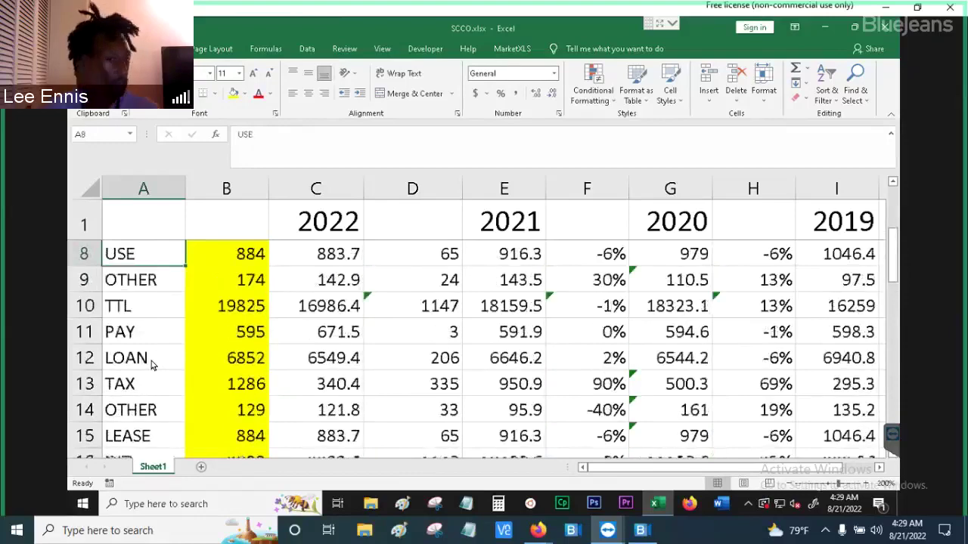
key("Up")
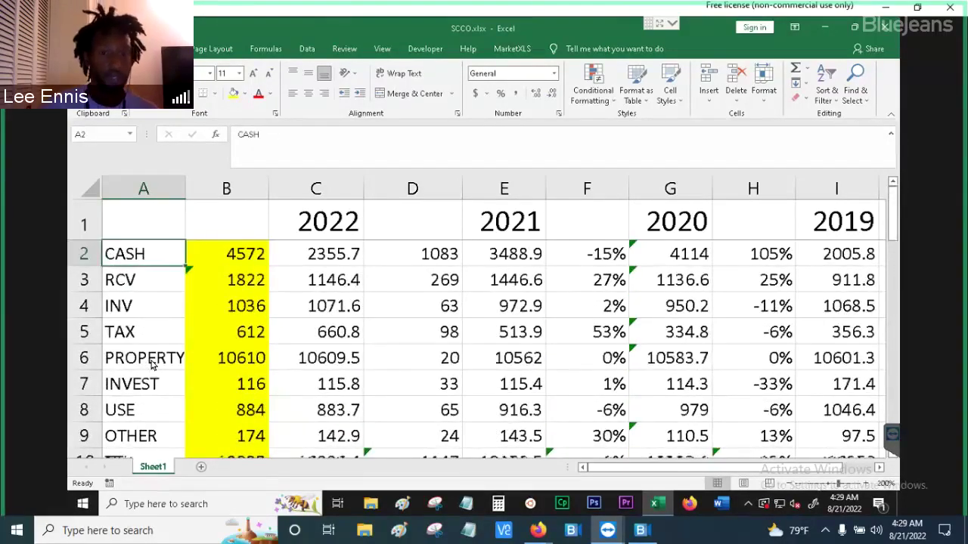
Examine the forecast formulas for CASH, RCV, INV and TAX in B2:B5 and the INV standard deviation in D4.
key("Right")
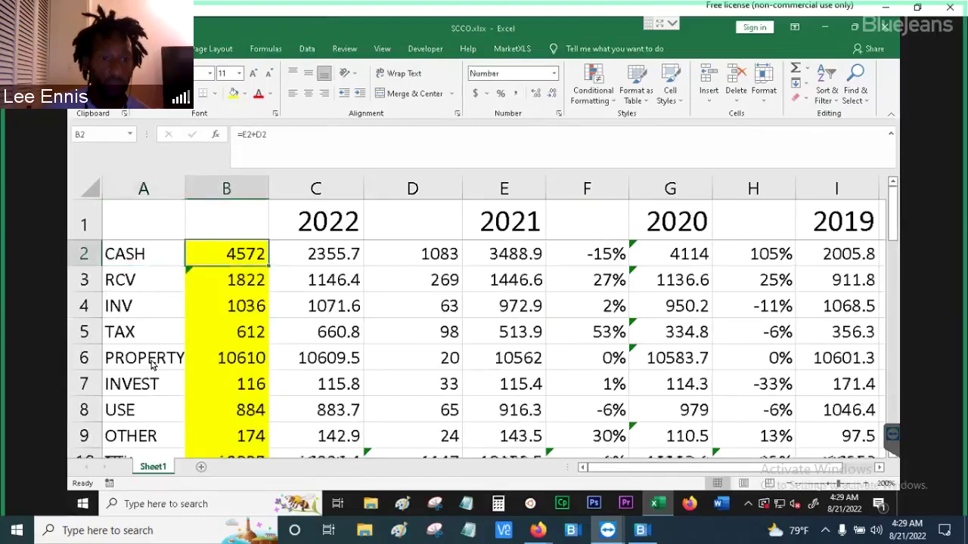
key("Down")
key("Down")
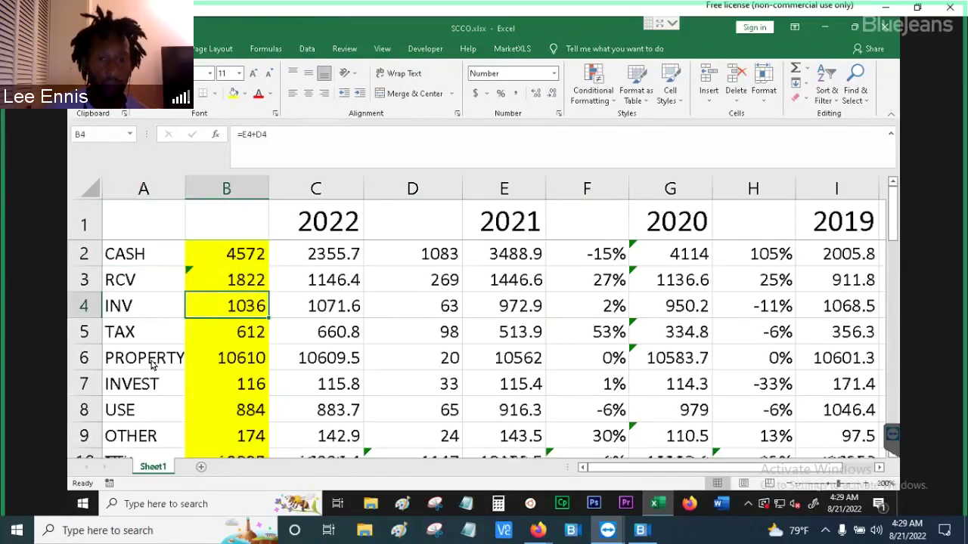
key("Up")
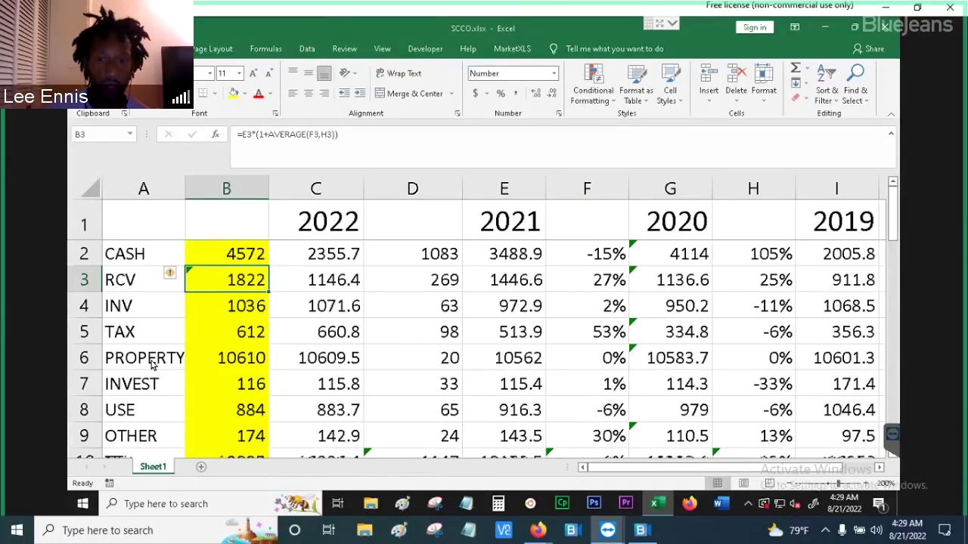
key("Down")
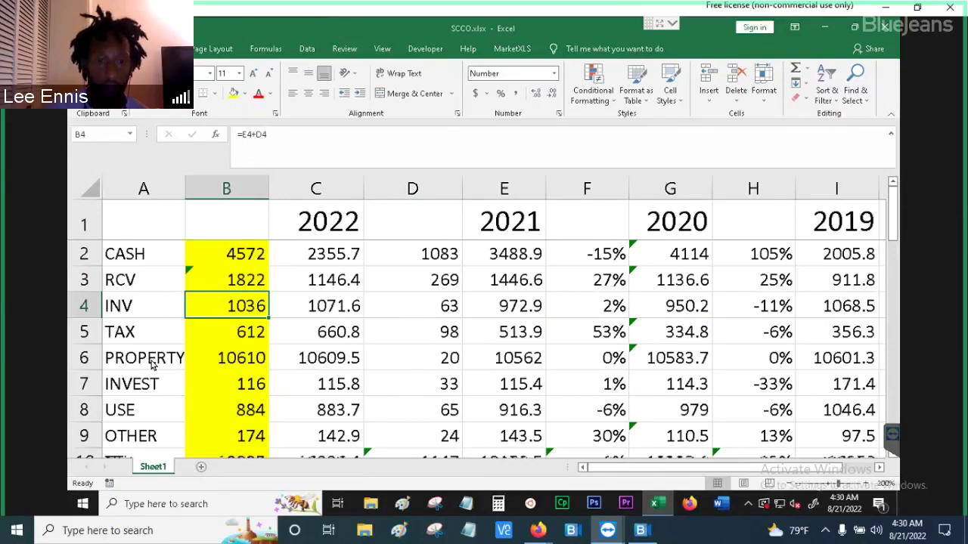
key("Right")
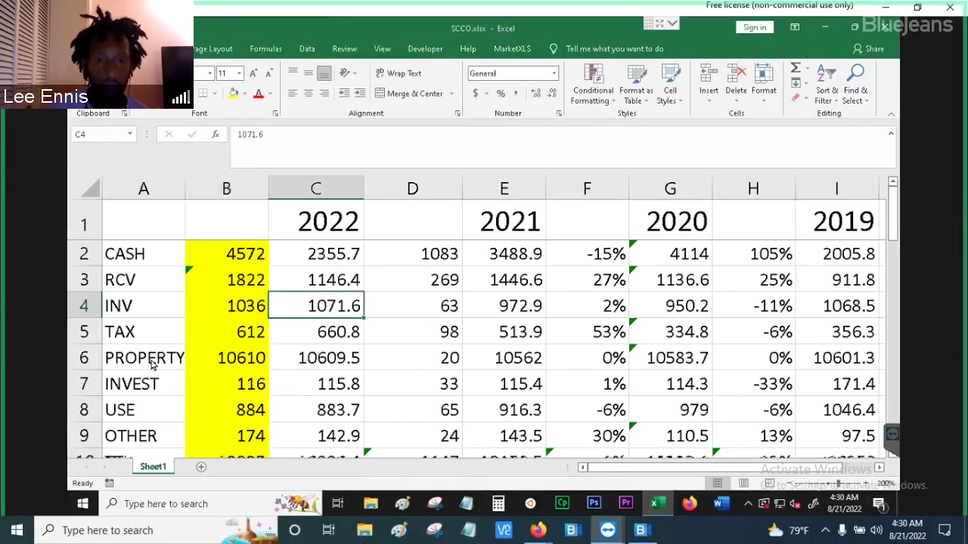
key("Right")
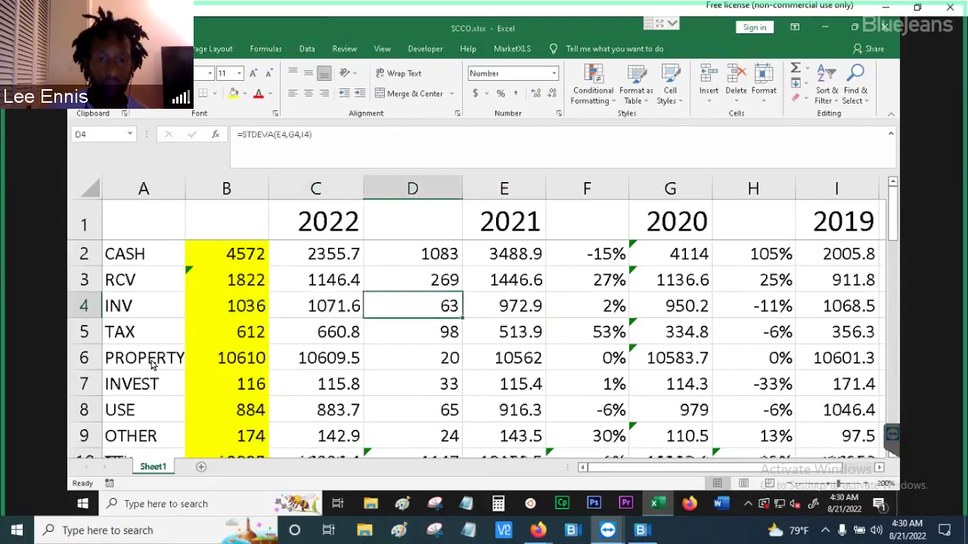
key("Right")
key("Left")
key("Left")
key("Left")
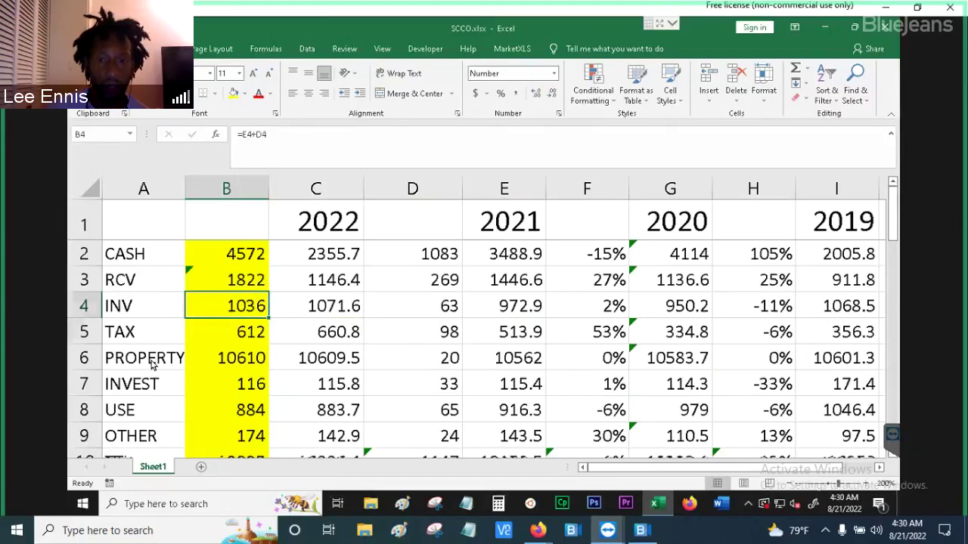
key("Down")
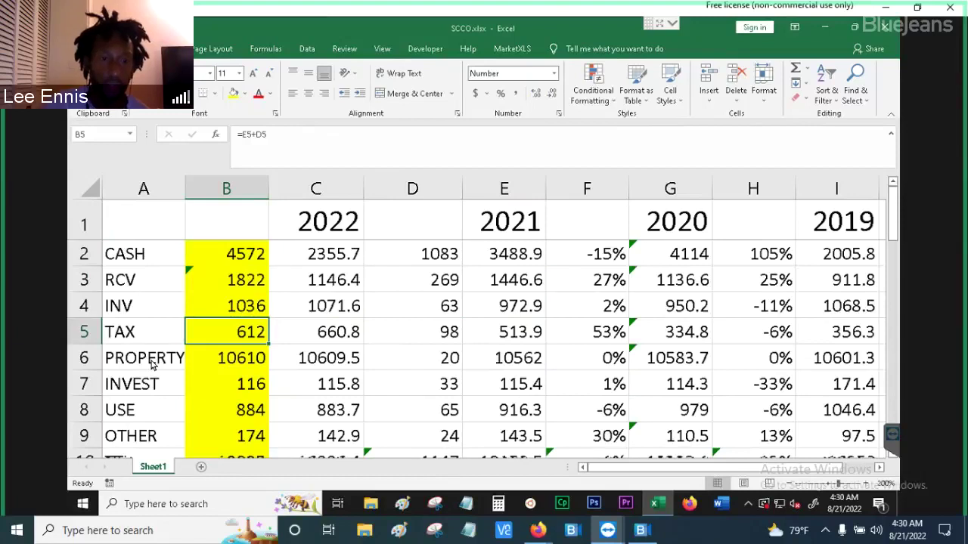
key("Up")
key("Up")
key("Up")
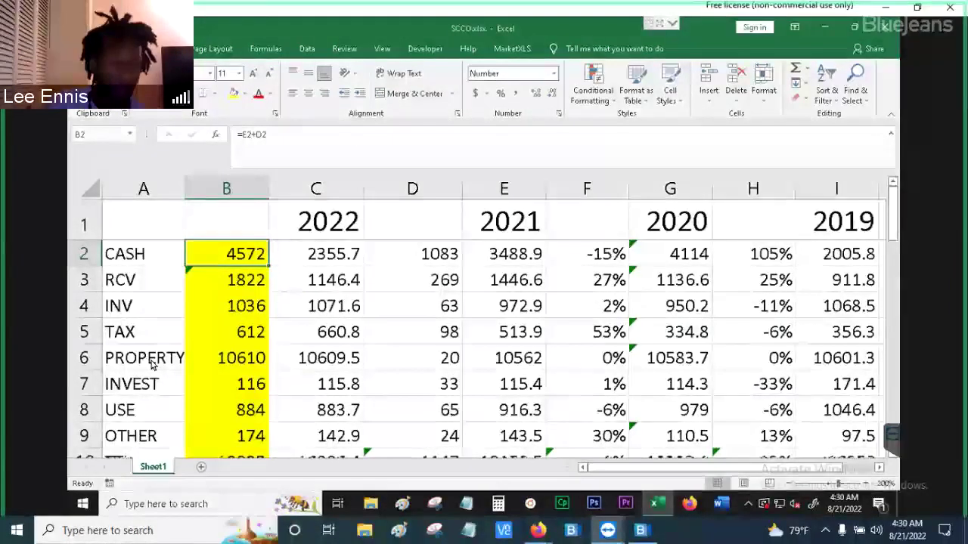
Review the asset forecast formulas in column B from CASH through the TTL row in B10.
key("Down")
key("Down")
key("Down")
key("Down")
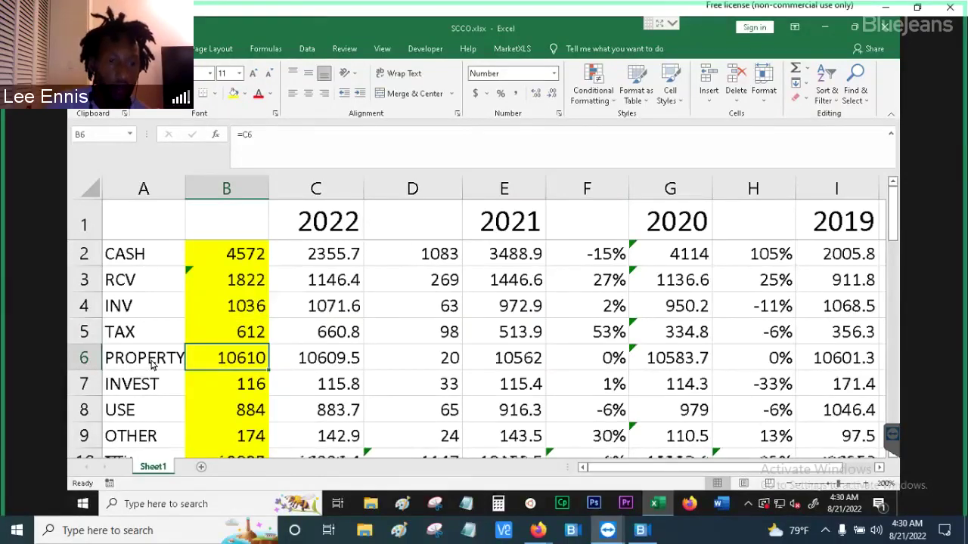
key("Up")
key("Up")
key("Down")
key("Down")
key("Down")
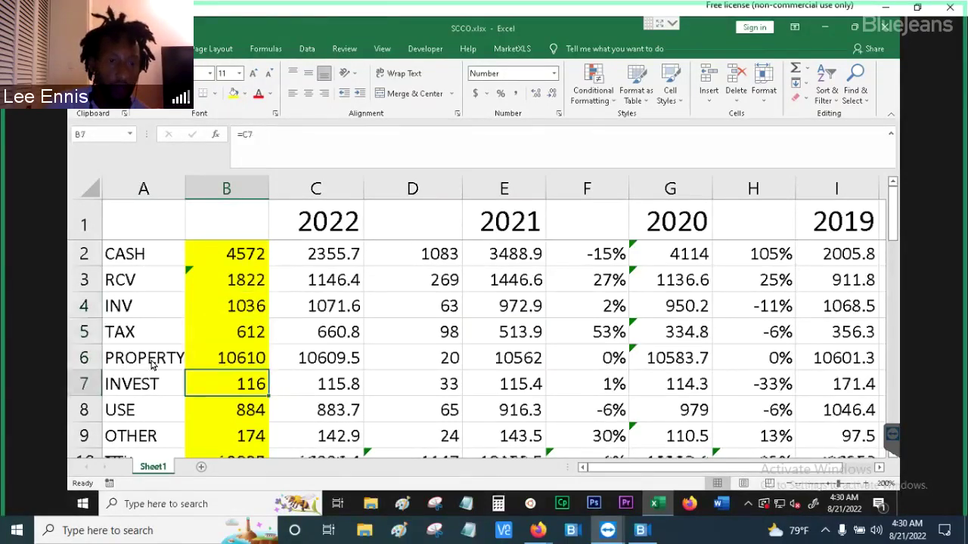
key("Down")
key("Down")
key("Down")
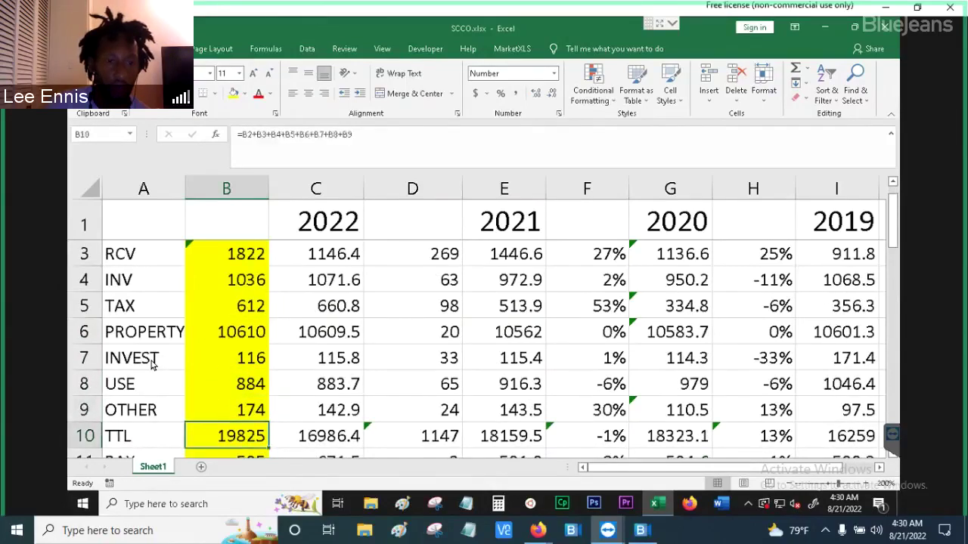
Review the liability and NET forecasts in B11:B19, ending on the ENVIRON forecast formula in B17.
key("Down")
key("Down")
key("Down")
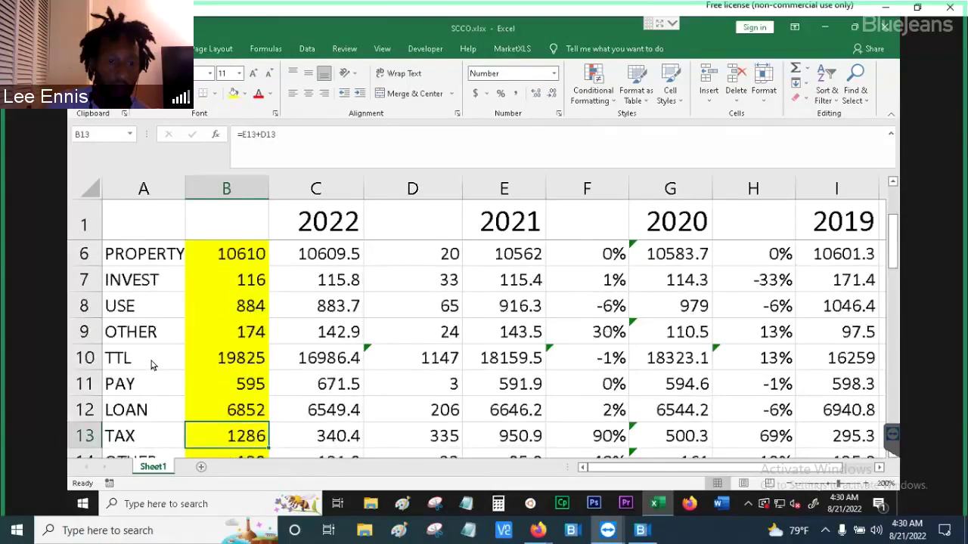
key("Down")
key("Down")
key("Down")
key("Down")
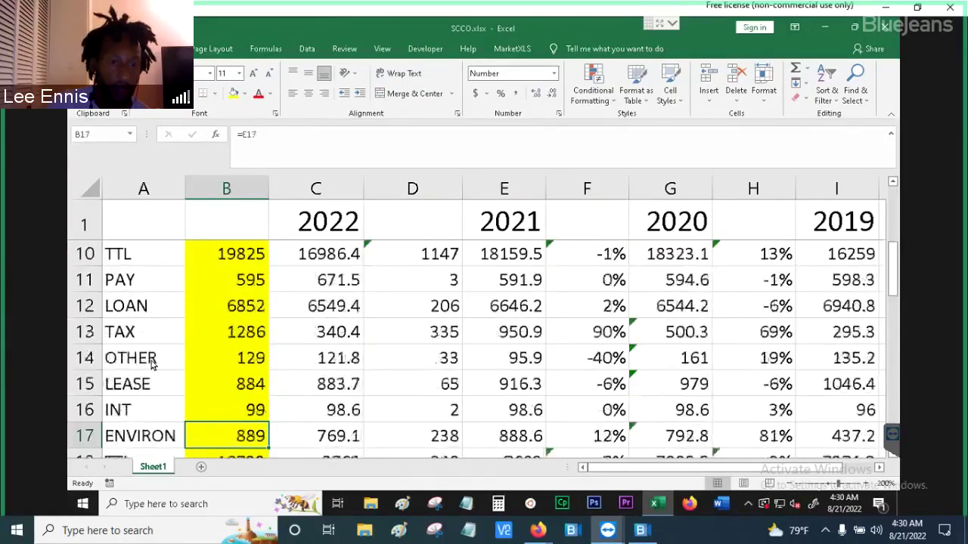
key("Down")
key("Down")
key("Down")
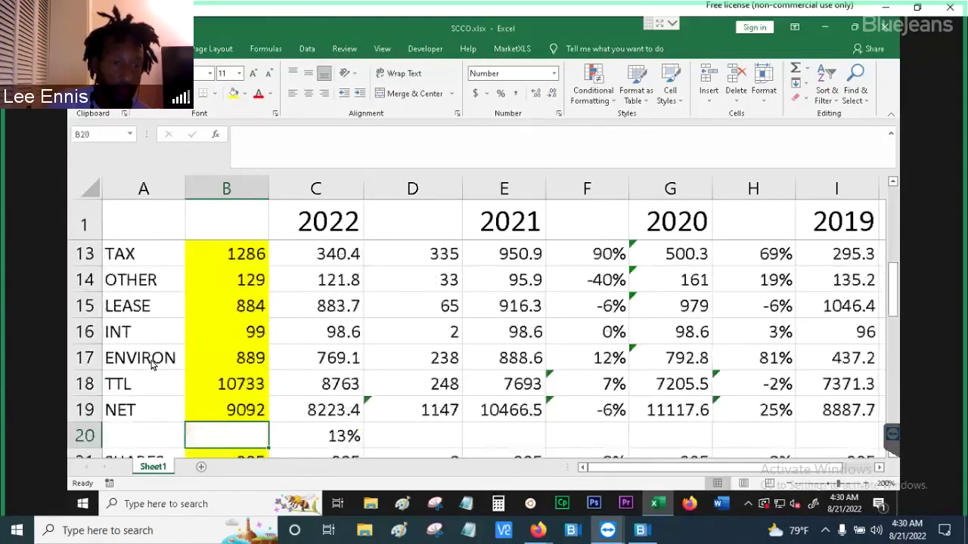
key("Up")
key("Up")
key("Up")
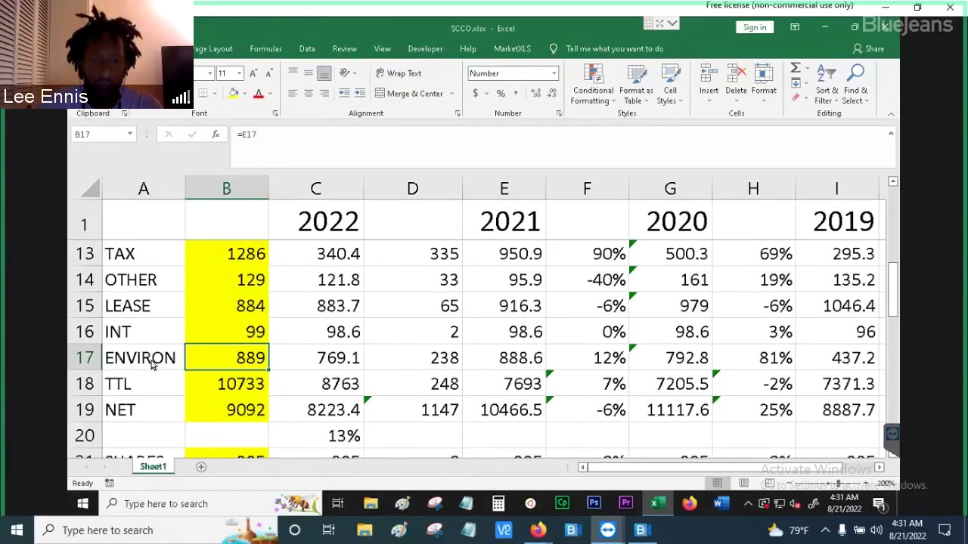
Examine the ENVIRON figures in row 17 across the yearly columns from C to H, including the standard deviation in D17.
key("Right")
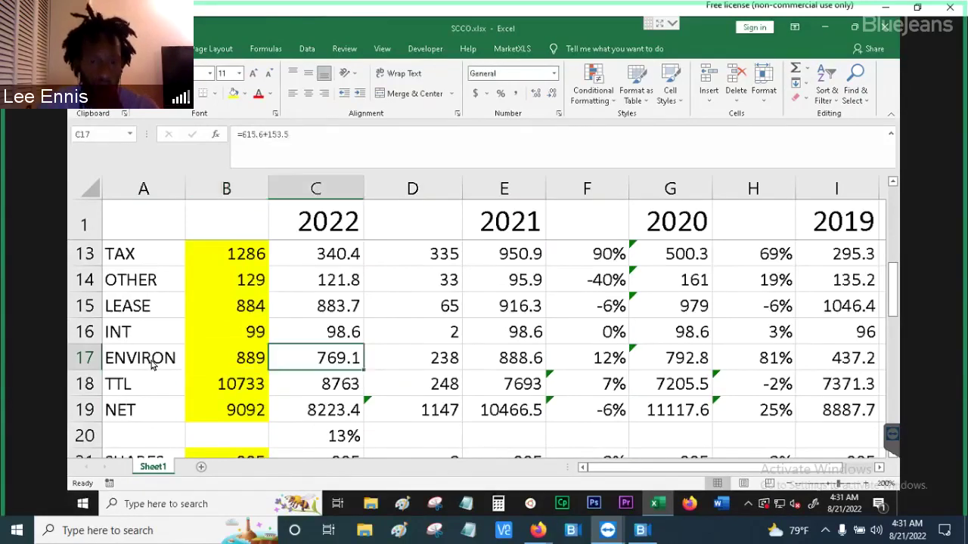
key("Right")
key("Right")
key("Right")
key("Right")
key("Right")
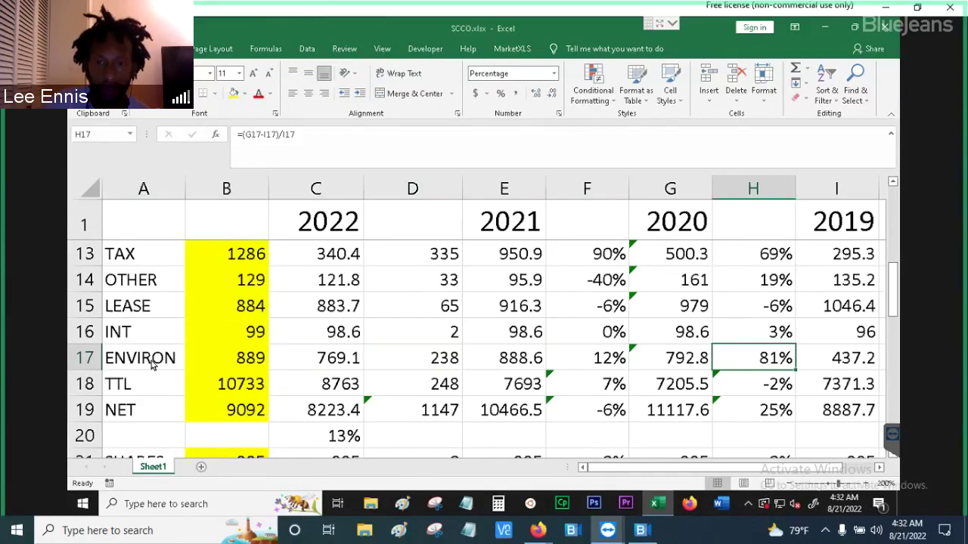
key("Left")
key("Left")
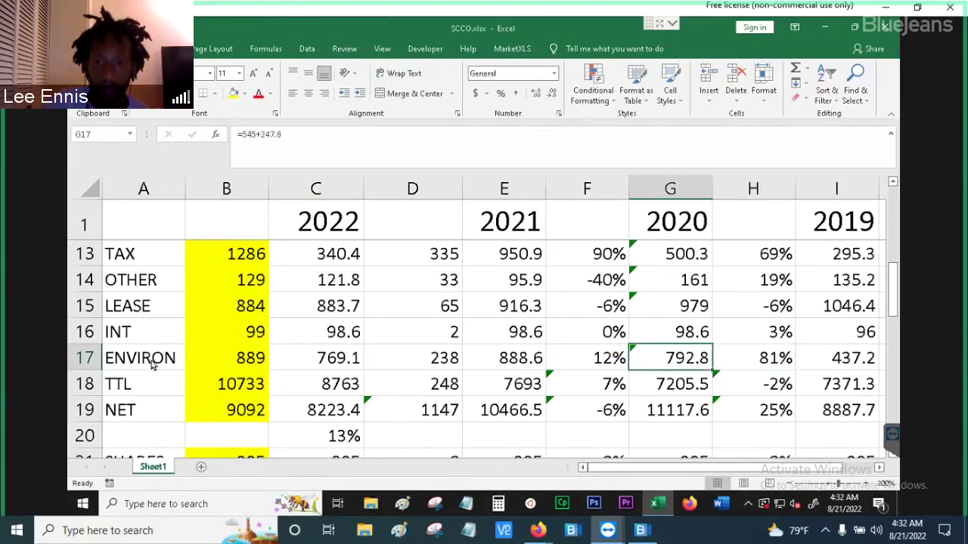
key("Left")
key("Left")
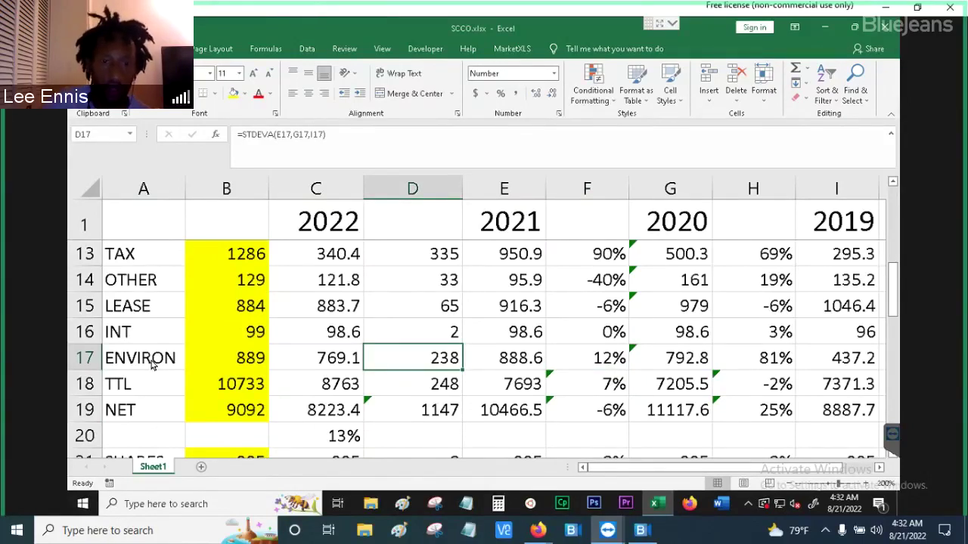
key("Left")
key("Left")
key("Right")
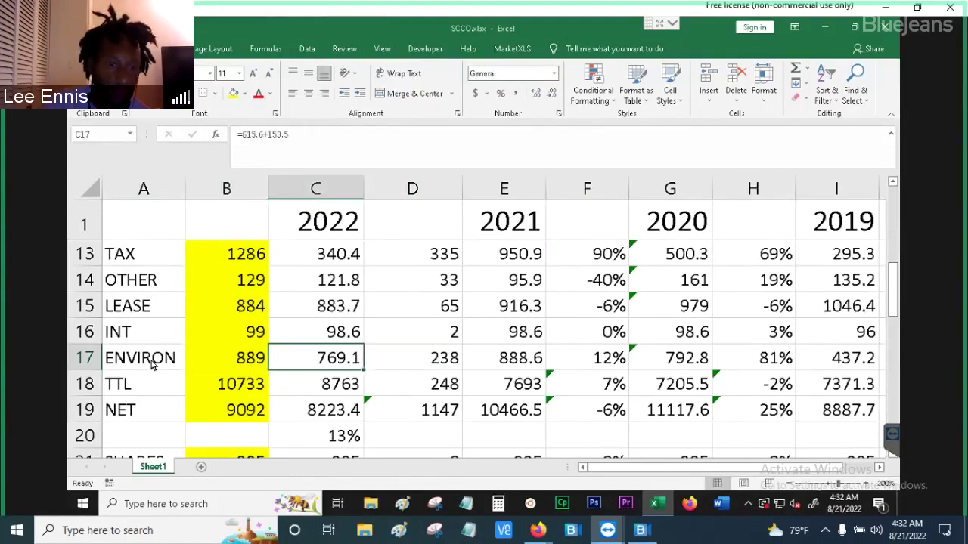
key("Left")
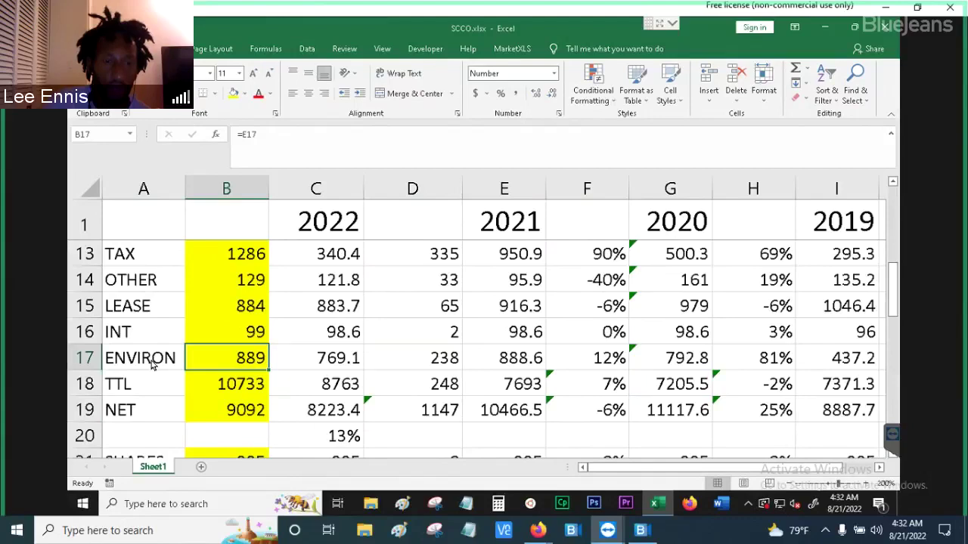
Look back through the column B forecast formulas from ENVIRON in B17 up to CASH in B2.
key("Up")
key("Up")
key("Up")
key("Up")
key("Up")
key("Up")
key("Up")
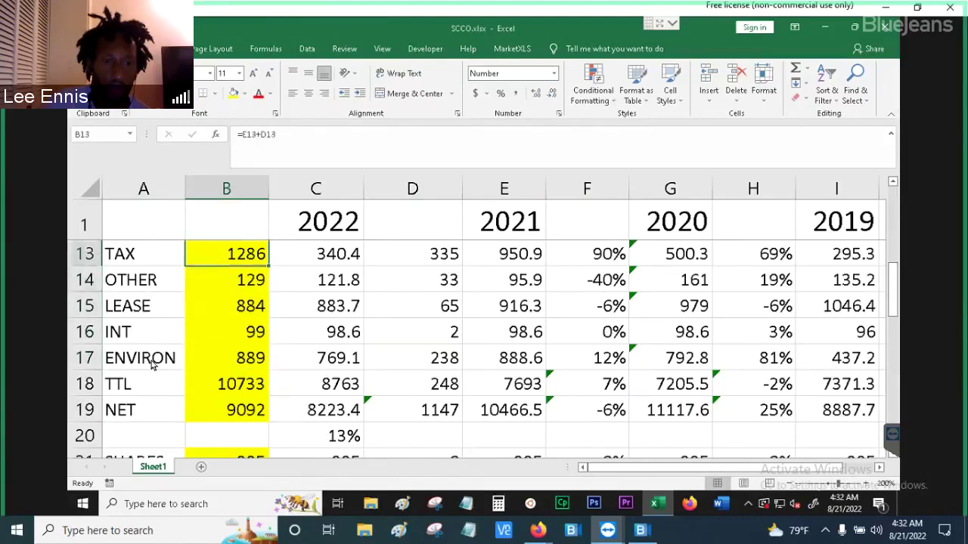
key("Up")
key("Up")
key("Up")
key("Up")
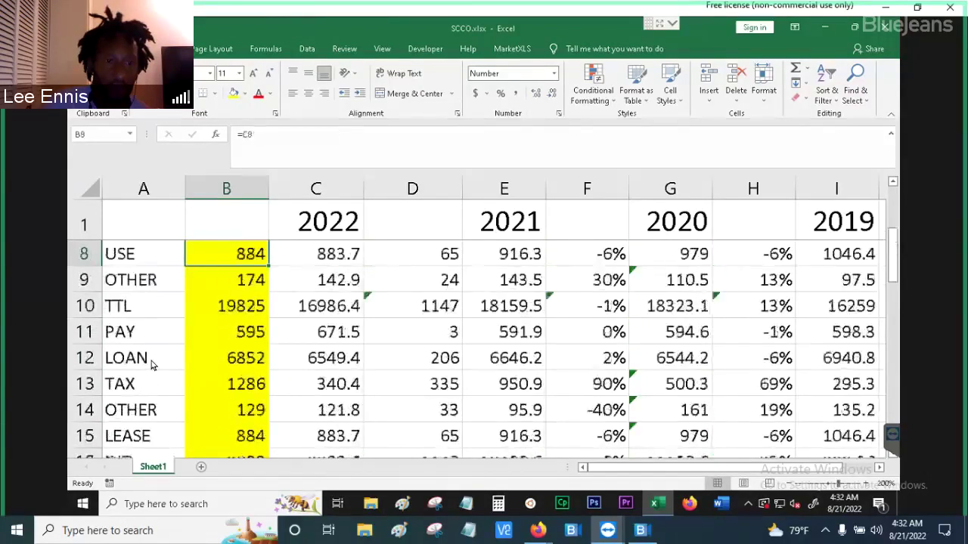
key("Up")
key("Up")
key("Up")
key("Up")
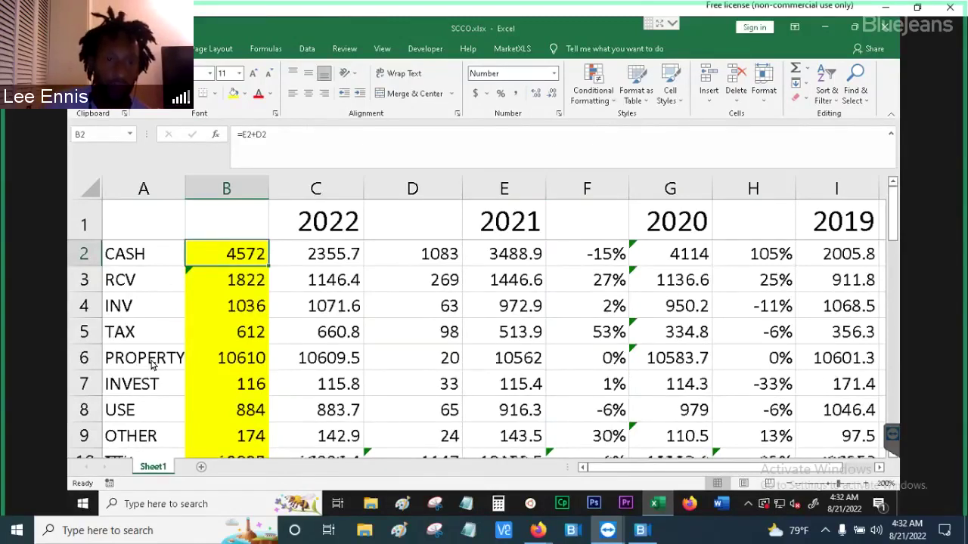
Recheck the forecast formulas between CASH in B2 and OTHER in B14, and compare the CASH forecast with its 2022 entry in C2.
key("Down")
key("Down")
key("Down")
key("Down")
key("Down")
key("Down")
key("Down")
key("Down")
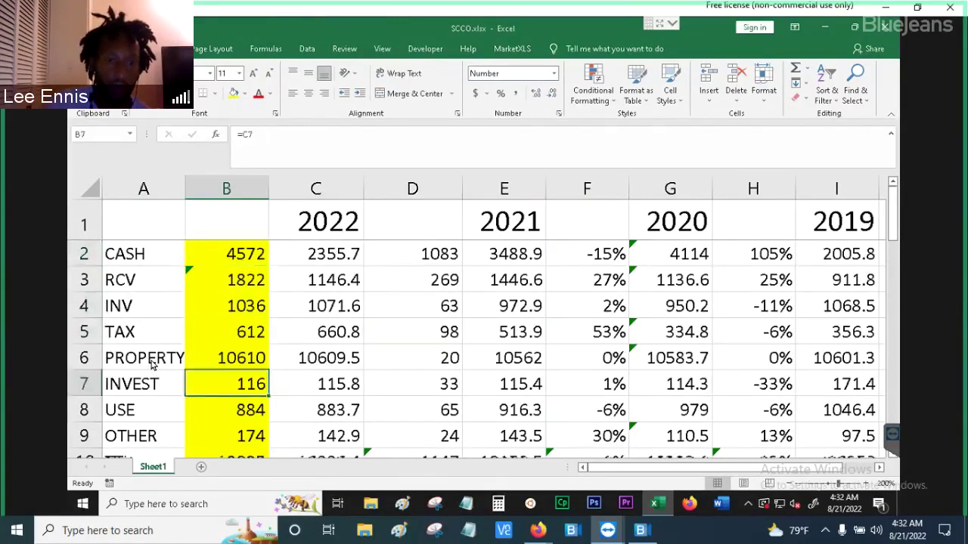
scroll(151, 363, "down", 2)
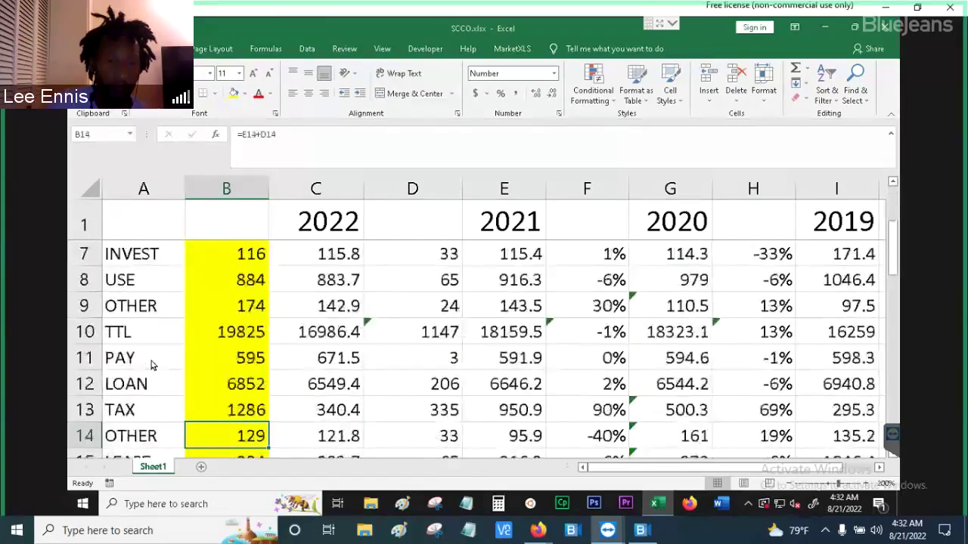
key("Up")
key("Up")
key("Up")
key("Up")
key("Up")
key("Up")
key("Up")
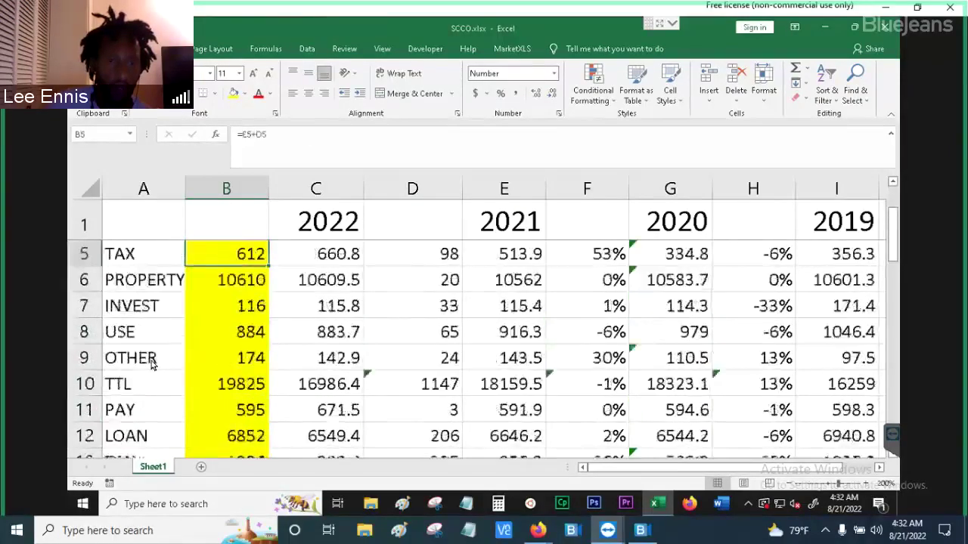
key("Up")
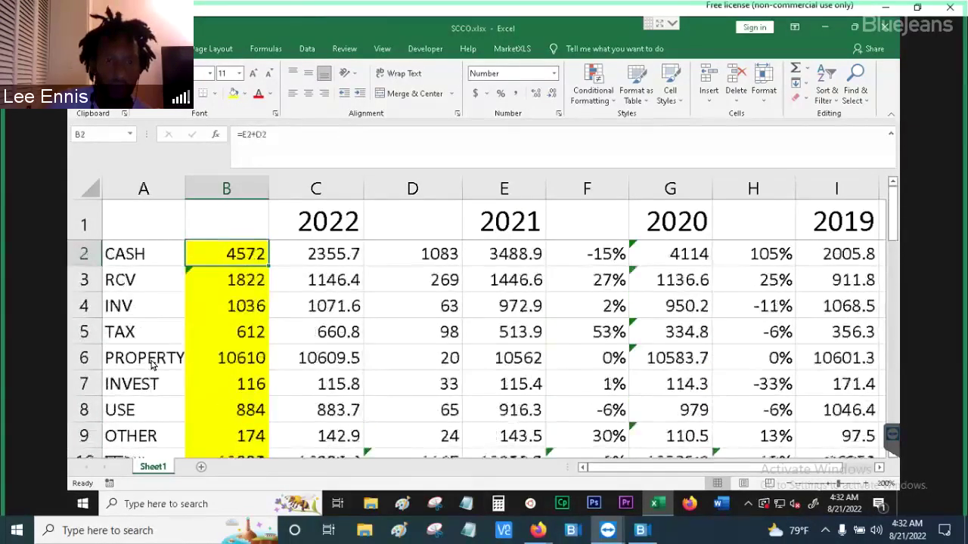
key("Right")
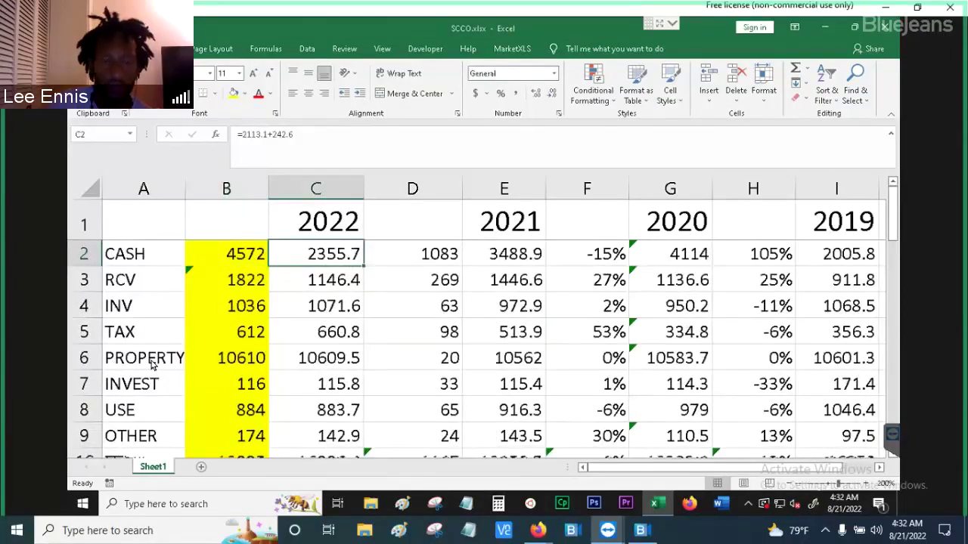
key("Left")
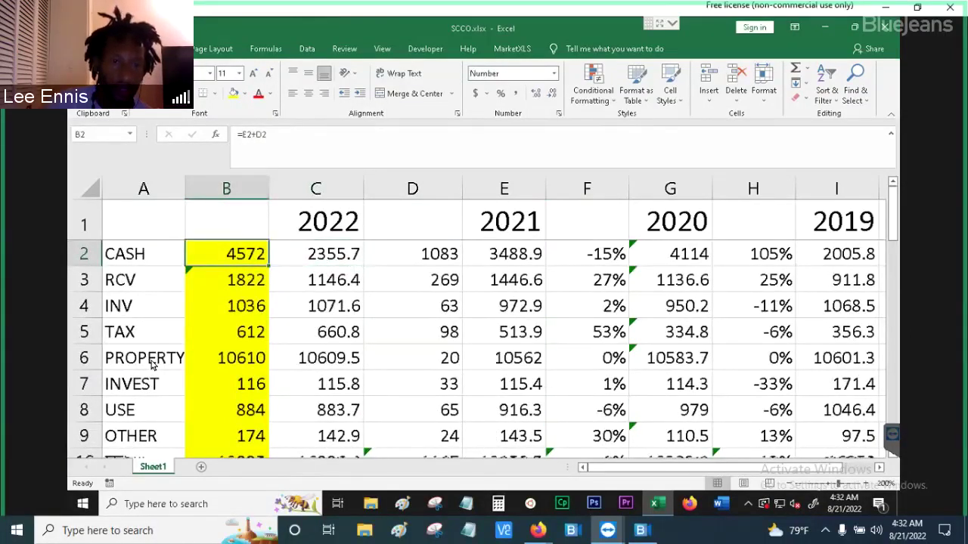
key("Right")
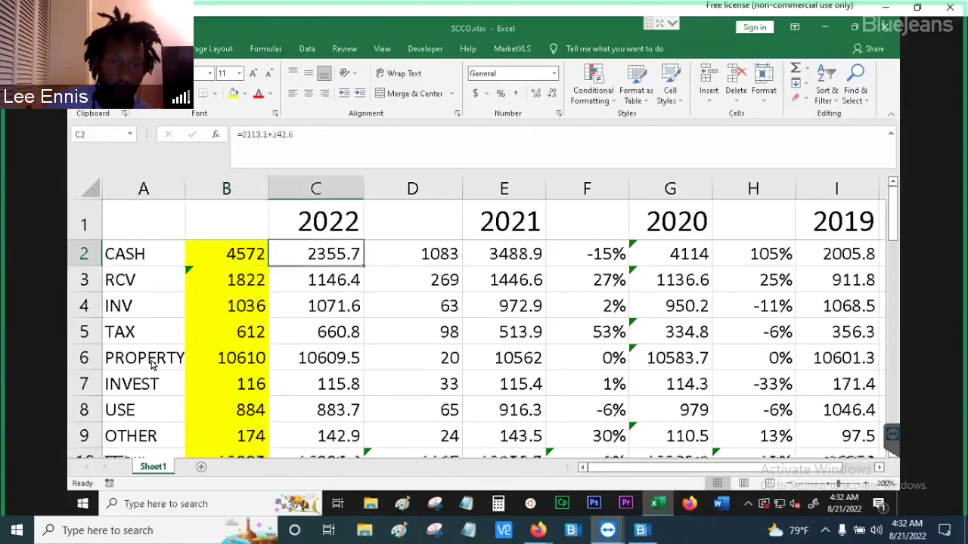
key("Left")
Review the column B forecasts from CASH down to INT in B16, ending on the liability TAX formula in B13.
key("Down")
key("Down")
key("Down")
key("Down")
key("Down")
key("Down")
key("Down")
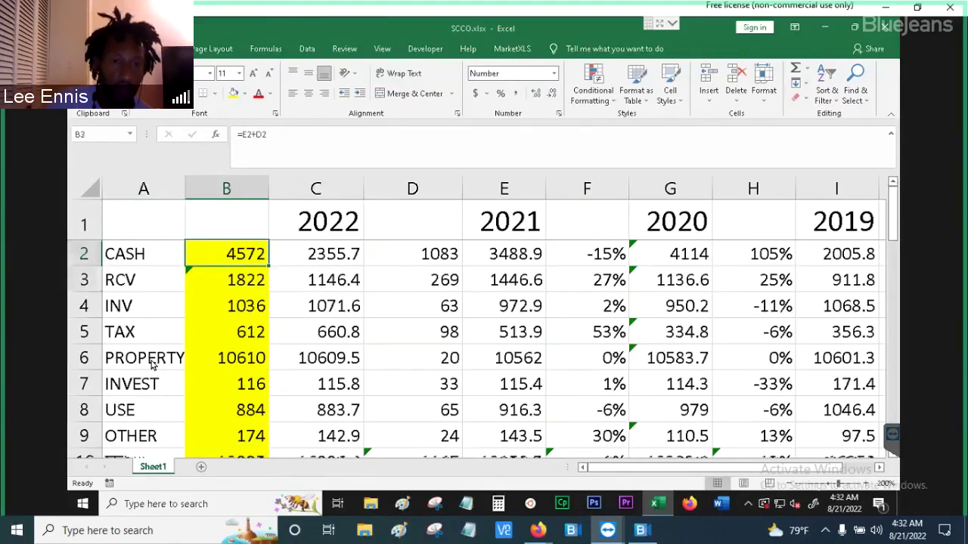
key("Down")
key("Down")
key("Down")
key("Down")
key("Down")
key("Down")
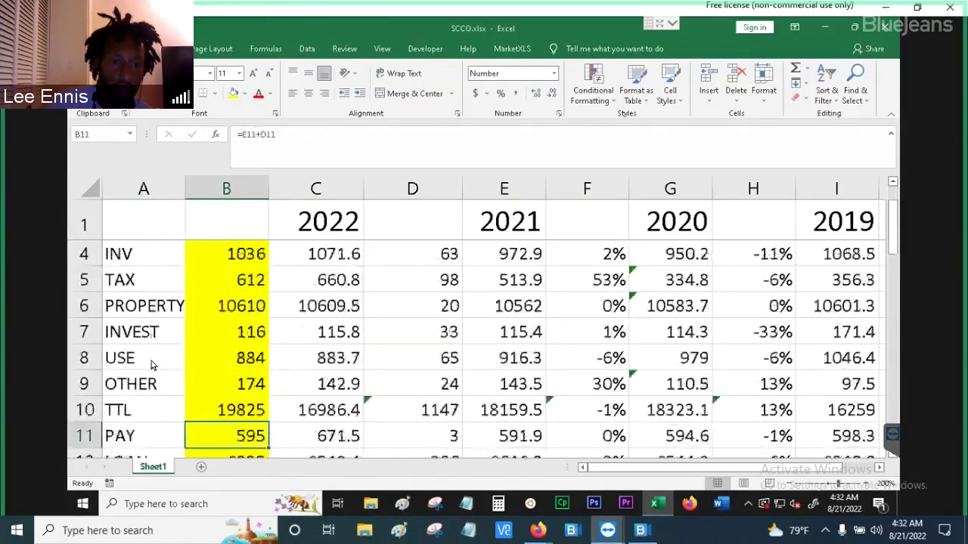
key("Down")
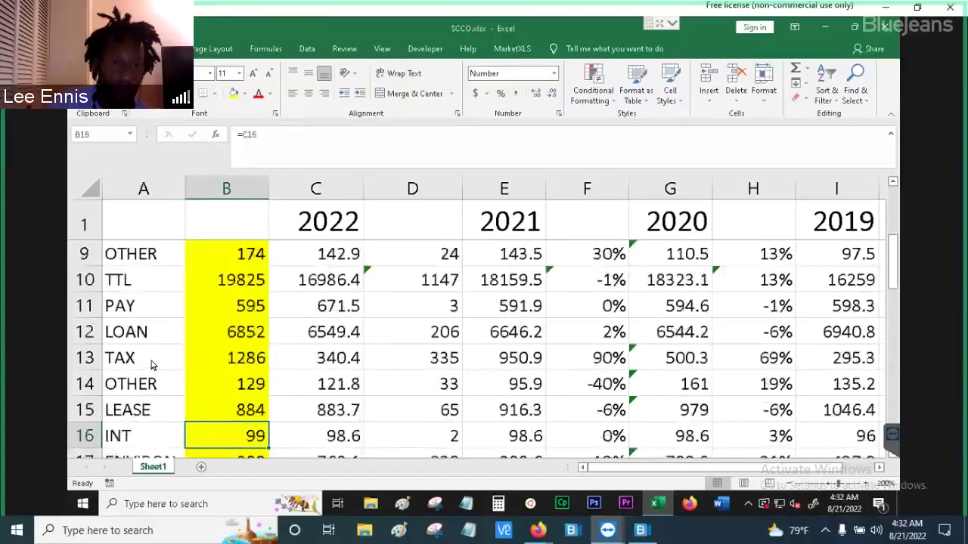
key("Up")
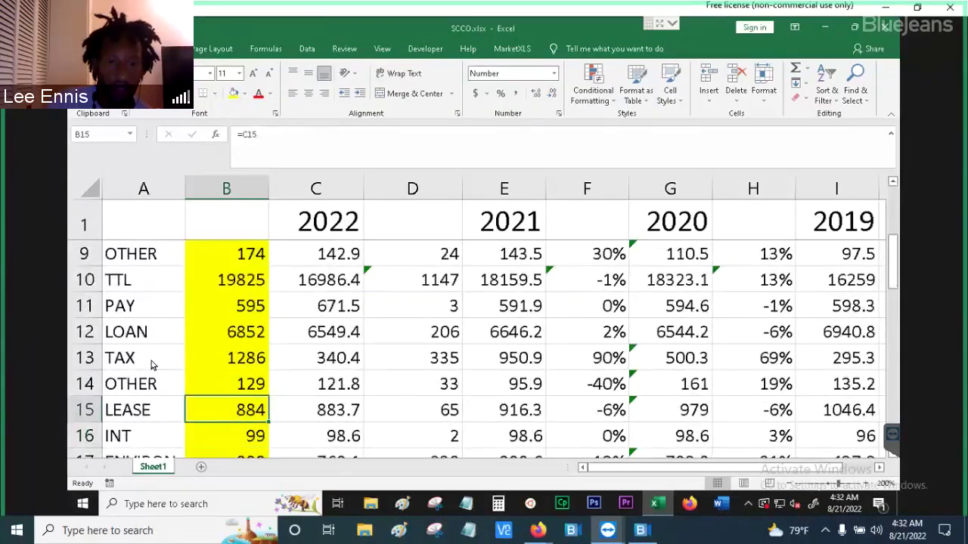
key("Up")
key("Up")
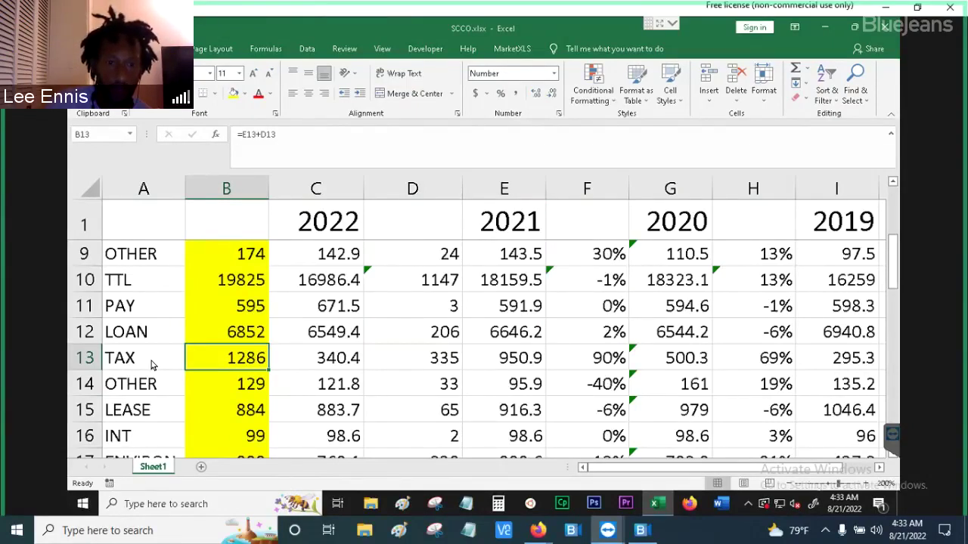
Examine the liability TTL, NET, SHARES and PRICE forecasts in B18:B23, along with the P/B and PRICE rows below.
key("Down")
key("Down")
key("Down")
key("Down")
key("Down")
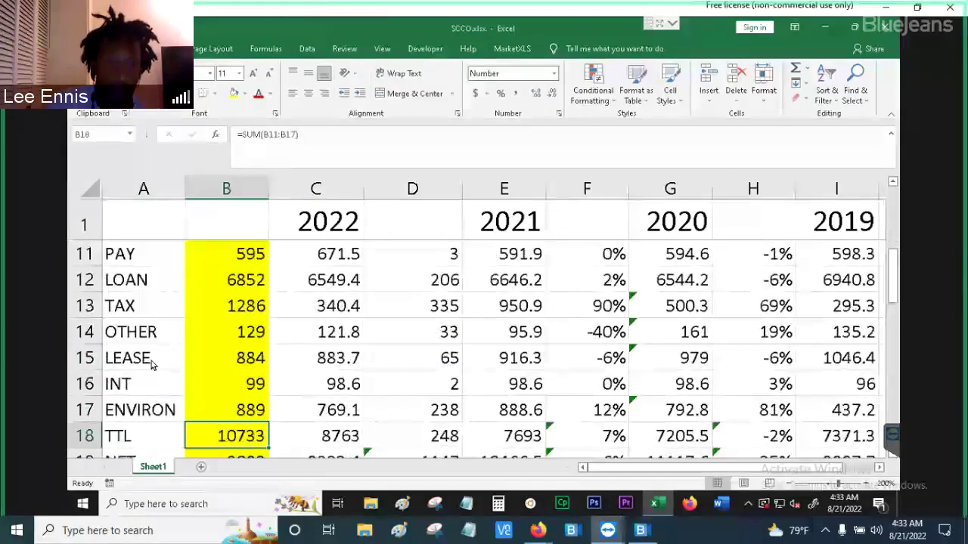
key("Down")
key("Down")
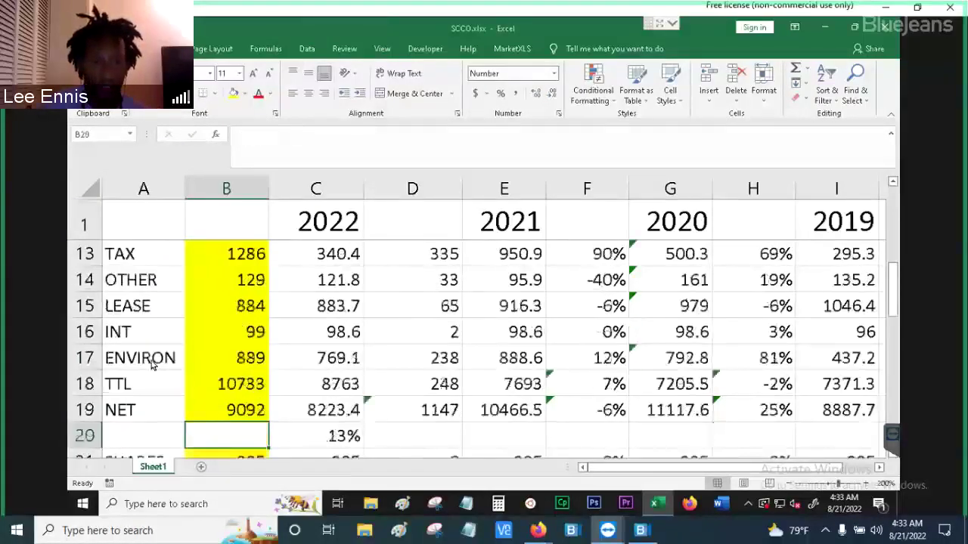
key("Up")
key("Down")
key("Down")
key("Down")
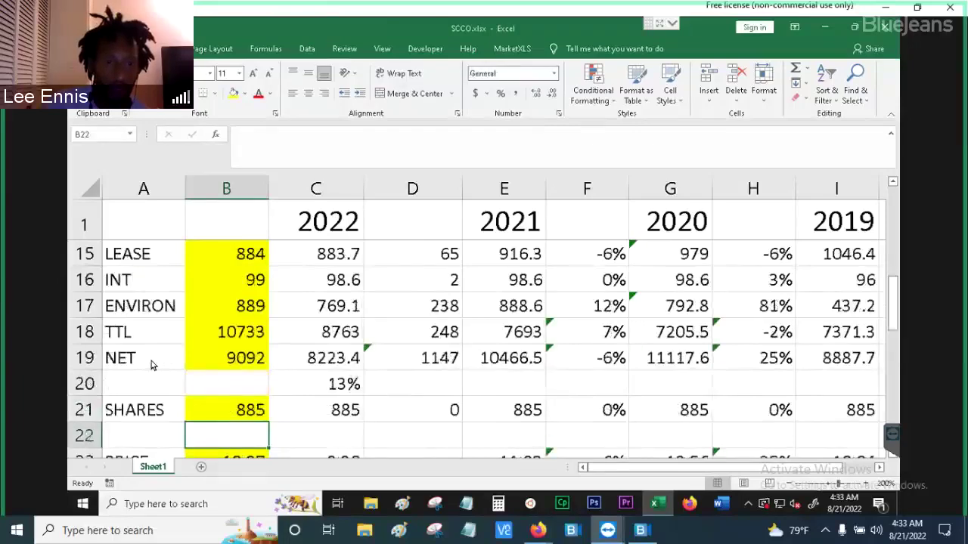
key("Down")
key("Down")
key("Down")
key("Down")
key("Up")
key("Up")
key("Up")
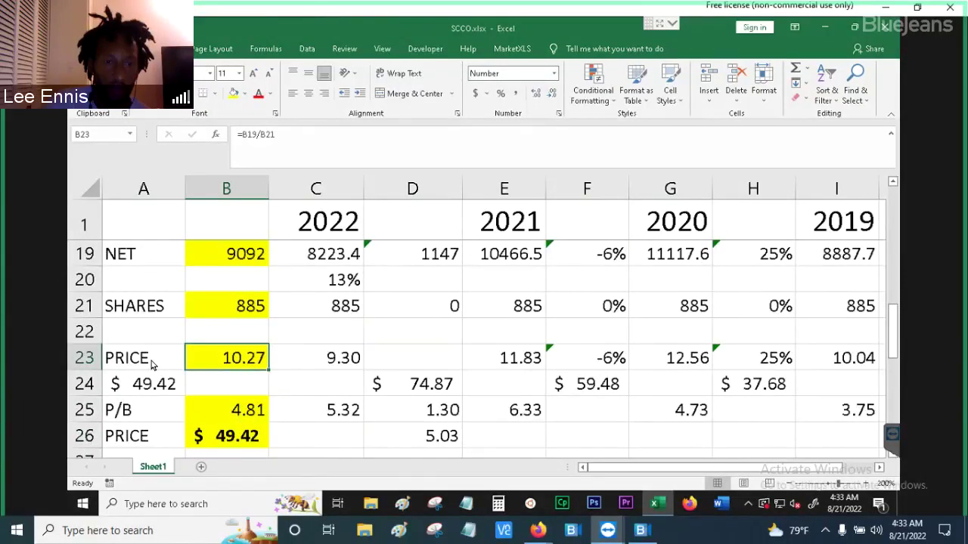
Change the liability TAX forecast in B13 to =E13 so it uses the 2021 figure without the standard deviation.
key("Up")
key("Up")
key("Up")
key("Up")
key("Up")
key("Up")
key("Up")
key("Up")
key("Up")
key("Up")
key("Up")
key("Up")
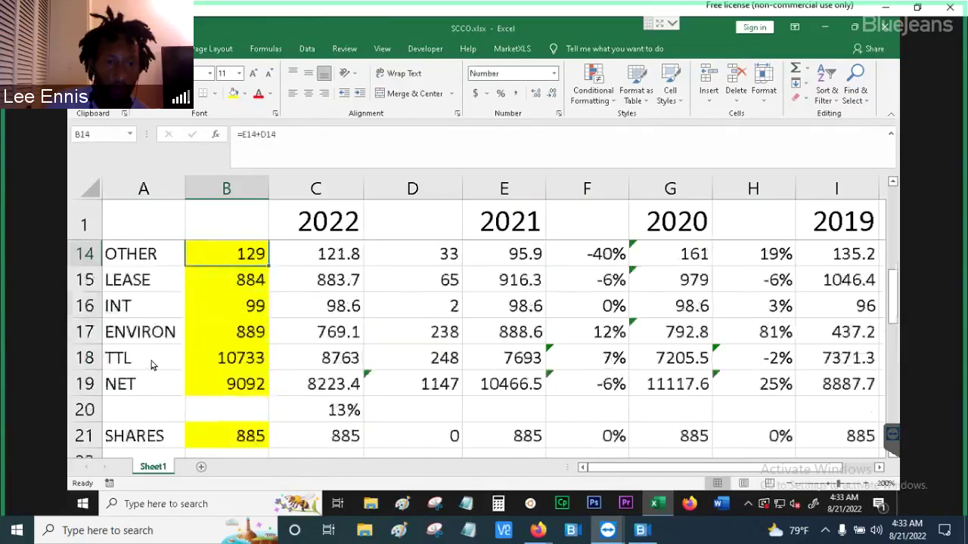
key("Up")
key("Down")
key("Down")
key("Down")
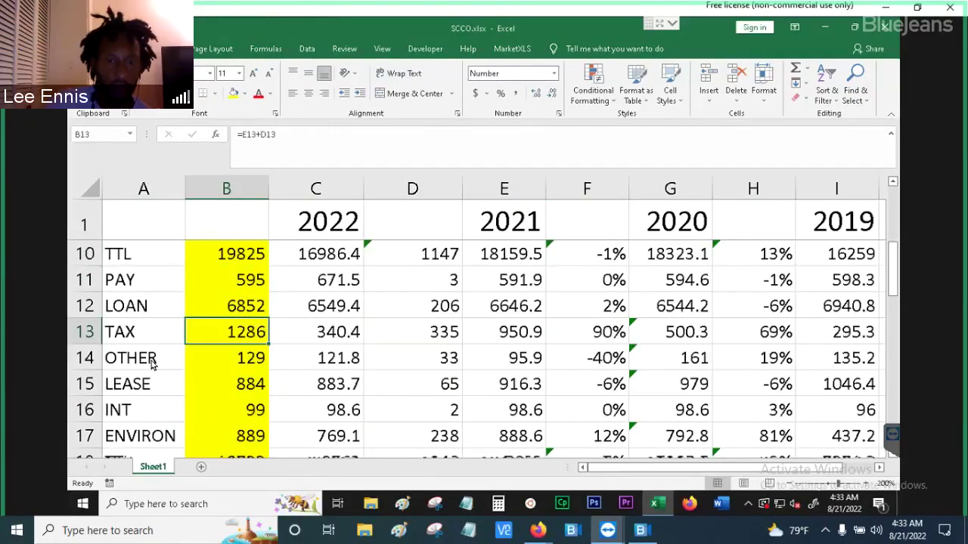
key("F2")
key("Escape")
type("=")
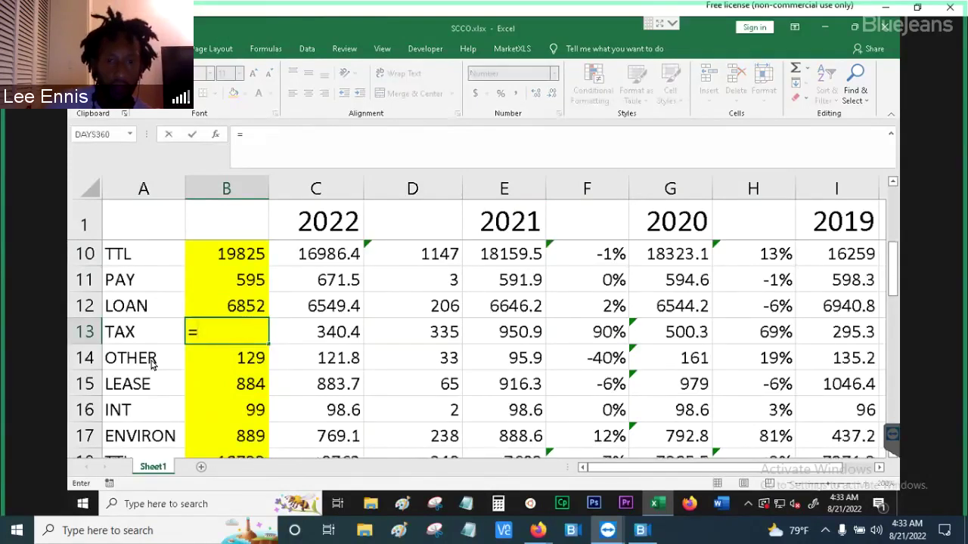
left_click(502, 335)
key("Return")
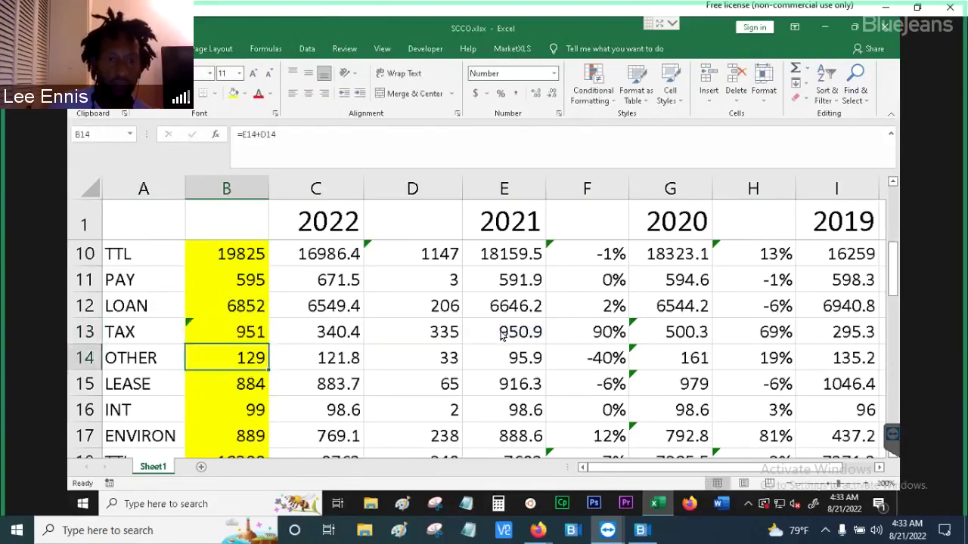
Check how the revised TAX forecast affects TTL, NET, PRICE and P/B in B18:B26.
key("Down")
key("Down")
key("Down")
key("Down")
key("Down")
key("Down")
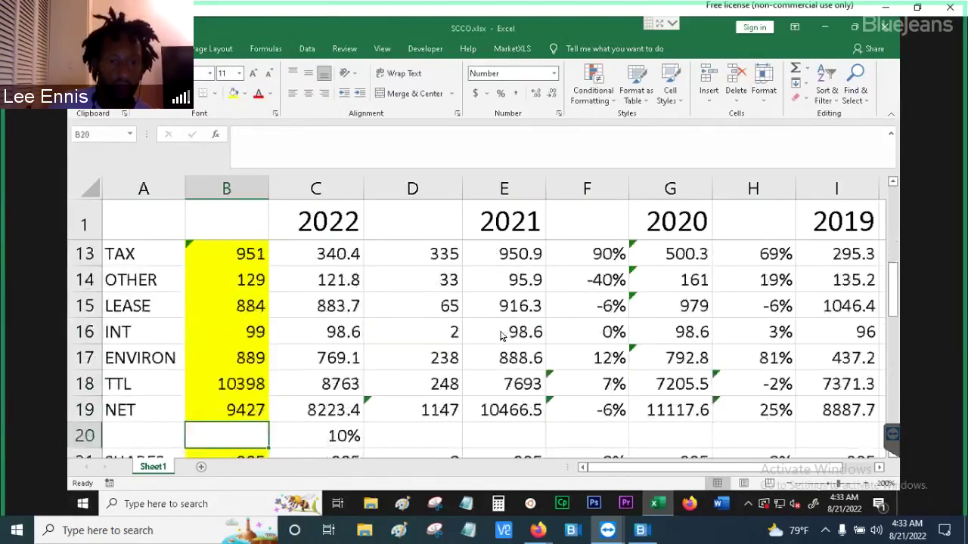
key("Down")
key("Down")
key("Down")
key("Down")
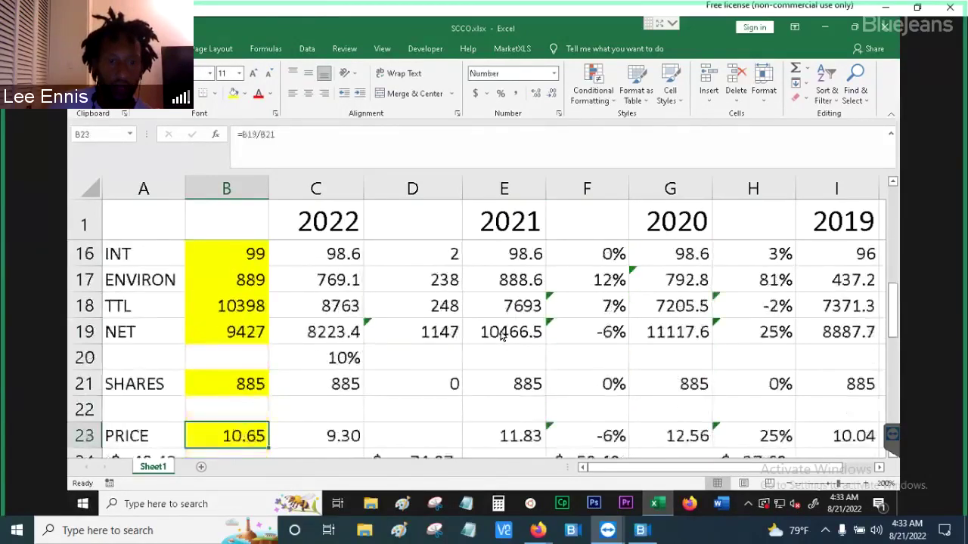
key("Up")
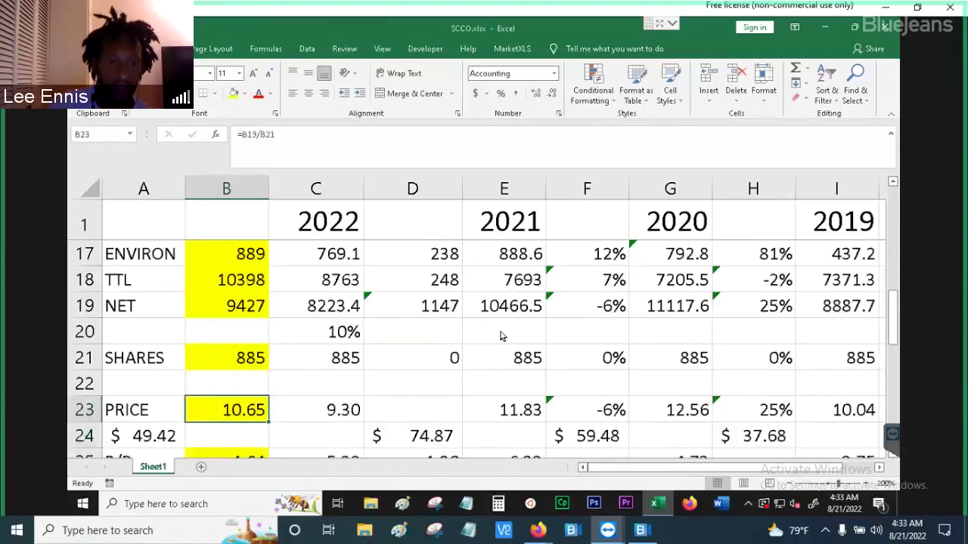
key("Down")
key("Down")
key("Down")
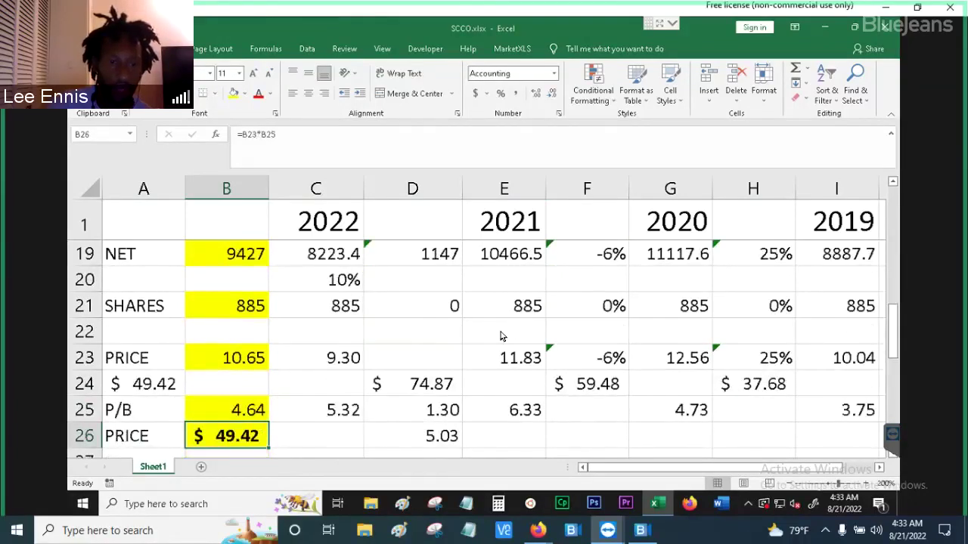
Compare the forecast P/B in B25 with the yearly P/B values and standard deviation across row 25.
key("Up")
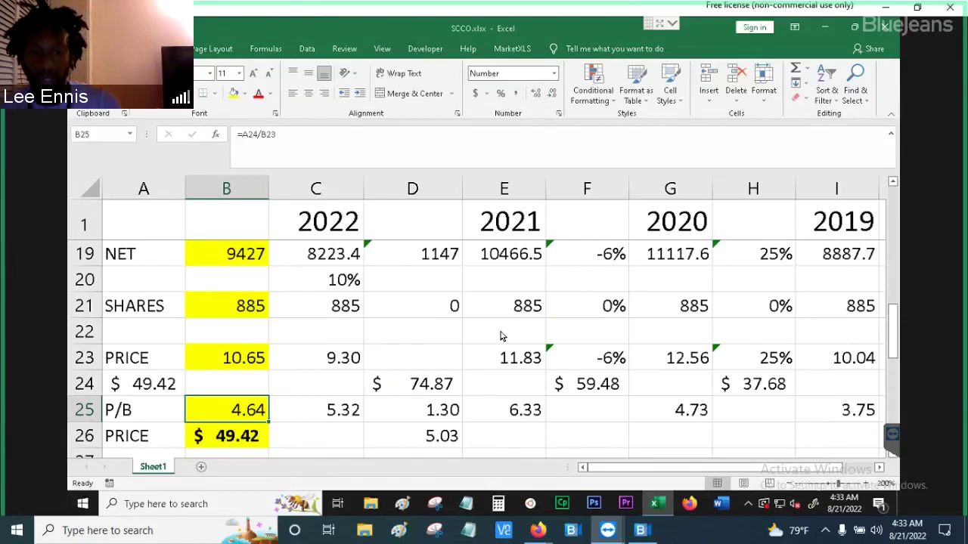
key("Right")
key("Right")
key("Right")
key("Right")
key("Right")
key("Right")
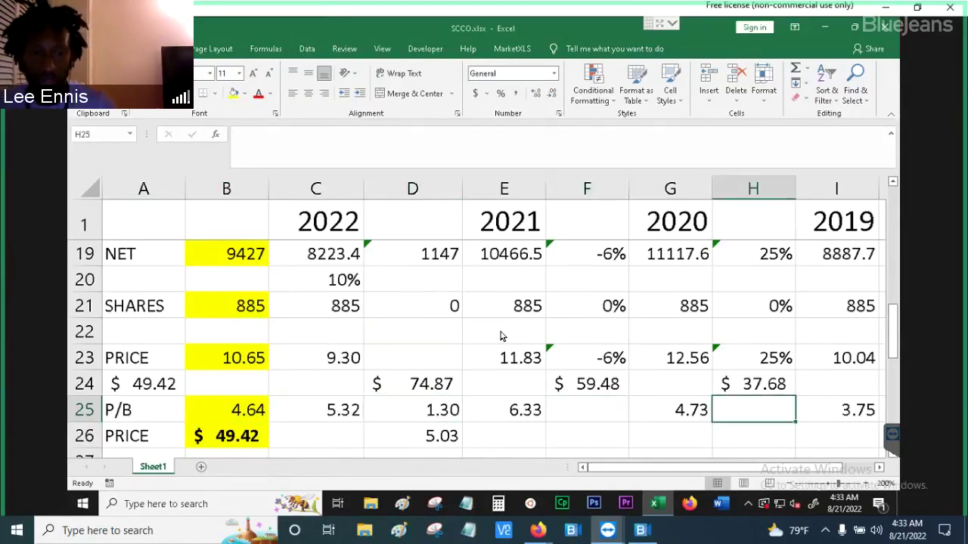
Review the price in A24 and the forecast and yearly P/B values across row 25.
key("Left")
key("Left")
key("Left")
key("Left")
key("Left")
key("Left")
key("Left")
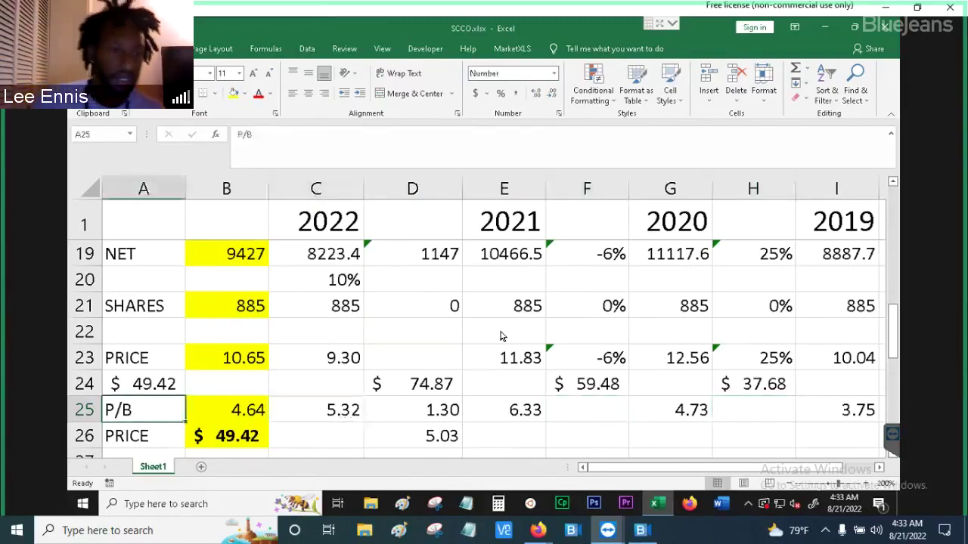
key("Up")
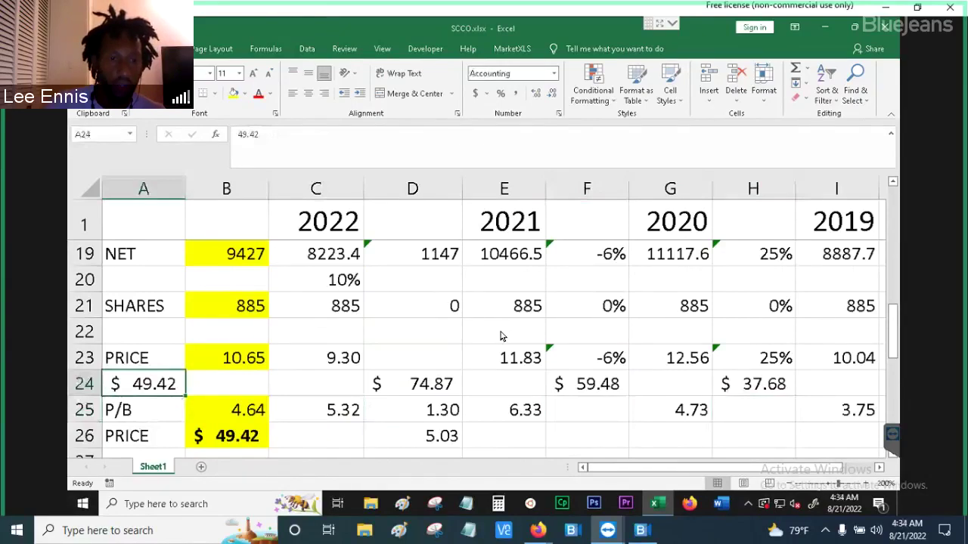
key("Down")
key("Right")
key("Right")
key("Right")
key("Right")
key("Right")
key("Right")
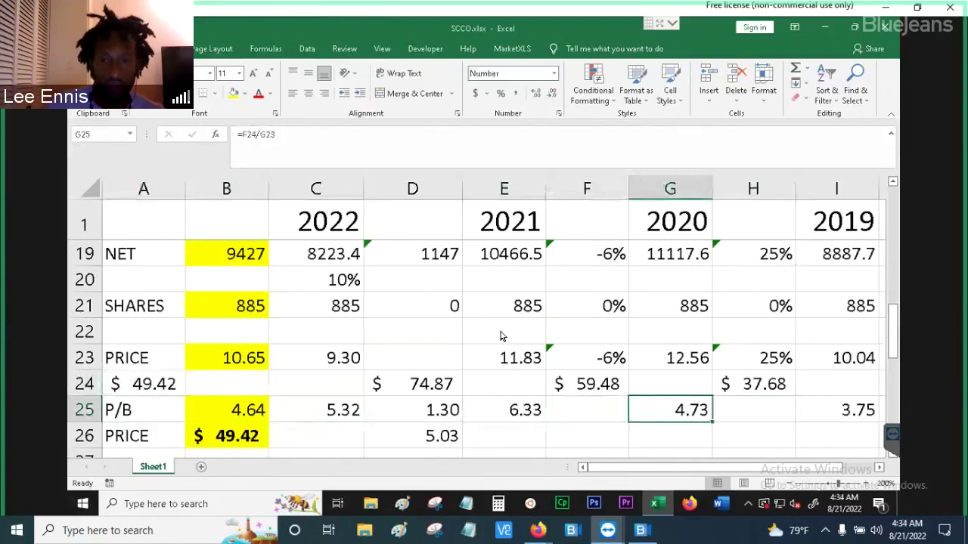
Set the price in A24 to 55 to test its effect on the forecast P/B.
key("Left")
key("Left")
key("Left")
key("Left")
key("Left")
key("Left")
key("Up")
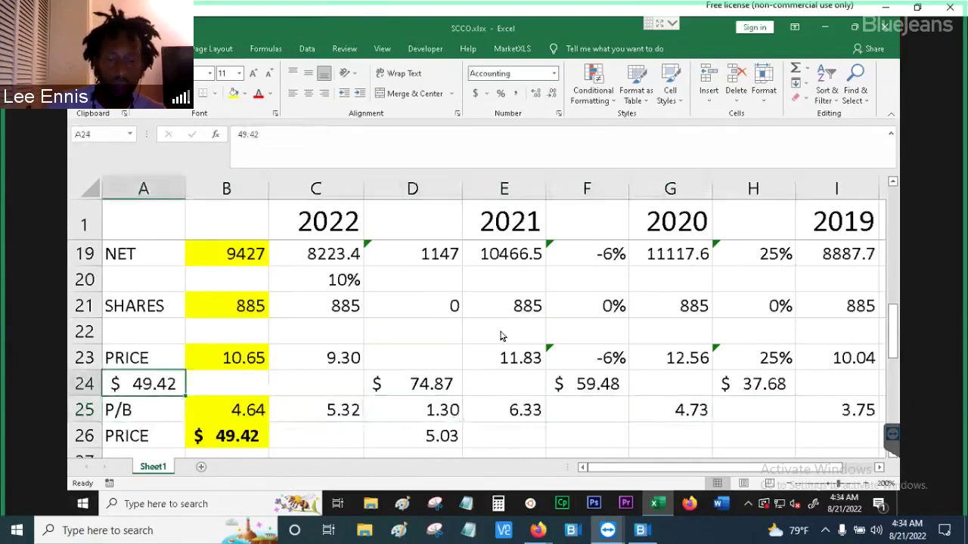
type("55")
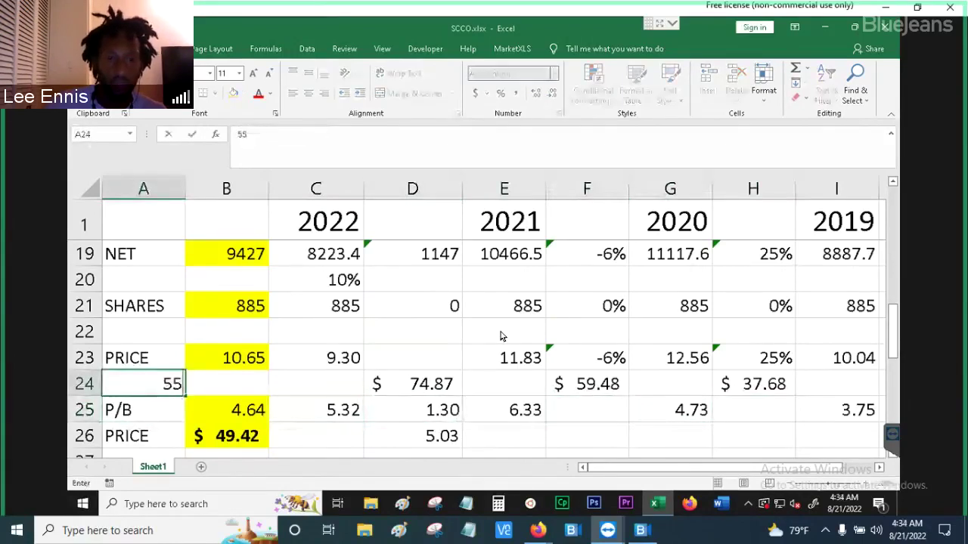
key("Return")
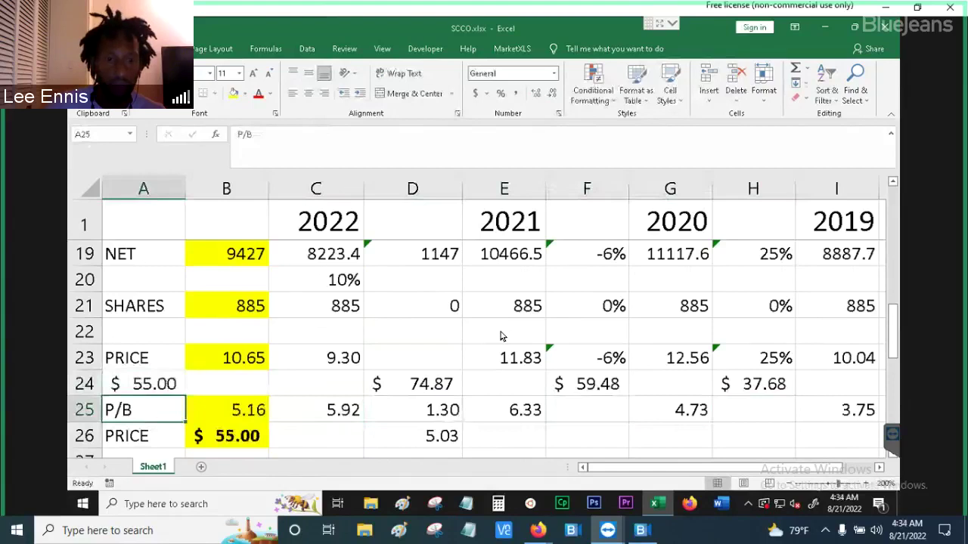
Try prices of 52 and 54 in A24 to test the forecast P/B.
key("Up")
type("52")
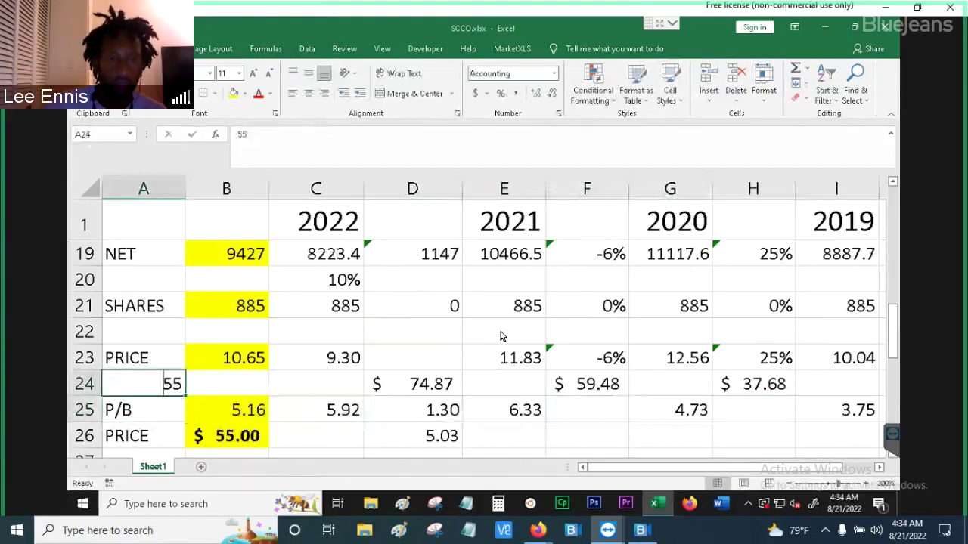
key("Return")
key("Up")
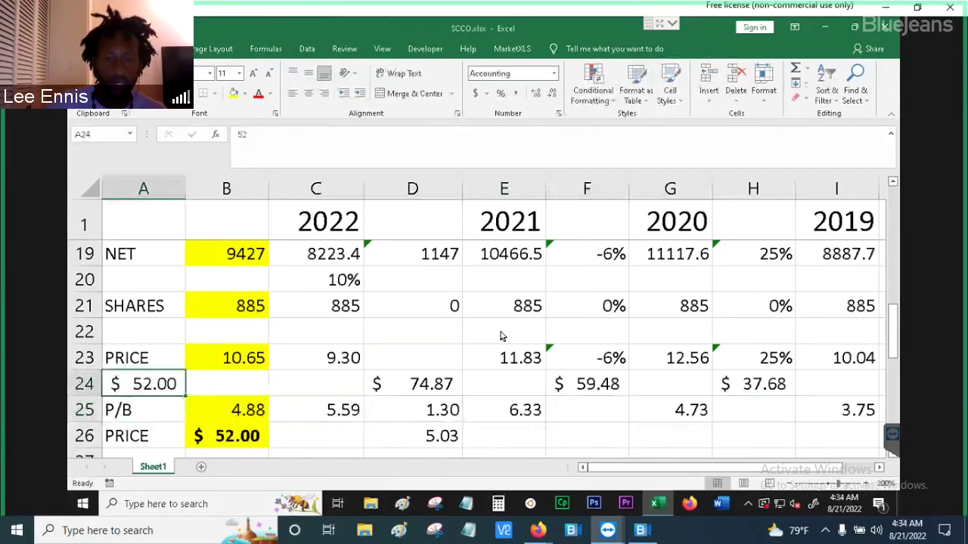
type("54")
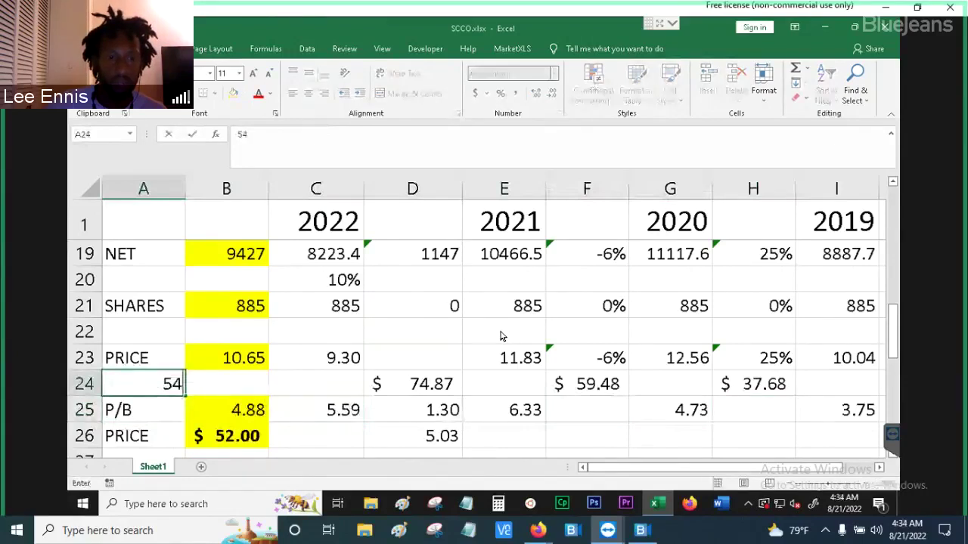
key("Return")
Change the liability TAX forecast in B13 to =E13+D13 so it adds the standard deviation to the 2021 figure.
key("Up")
key("Up")
key("Up")
key("Up")
key("Up")
key("Up")
key("Up")
key("Up")
key("Up")
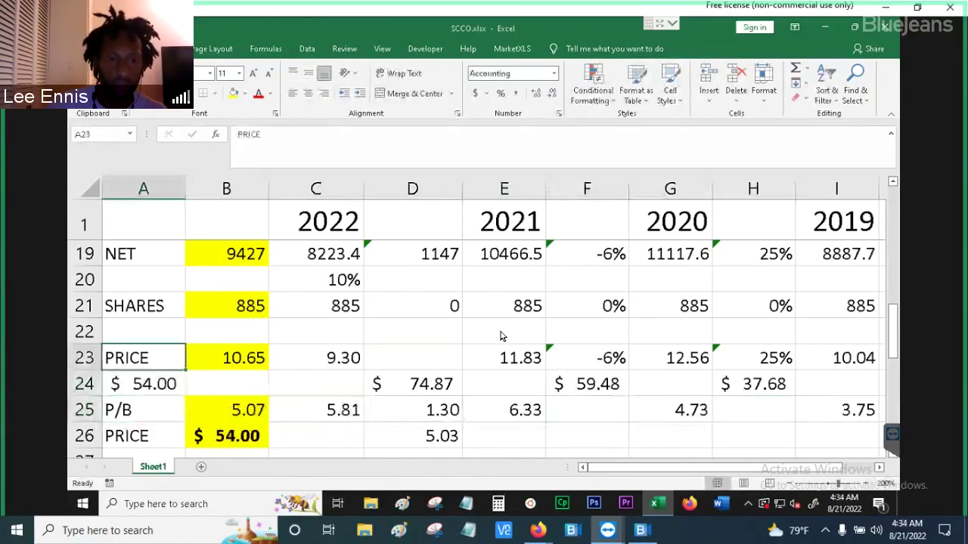
key("Up")
key("Up")
key("Up")
key("Up")
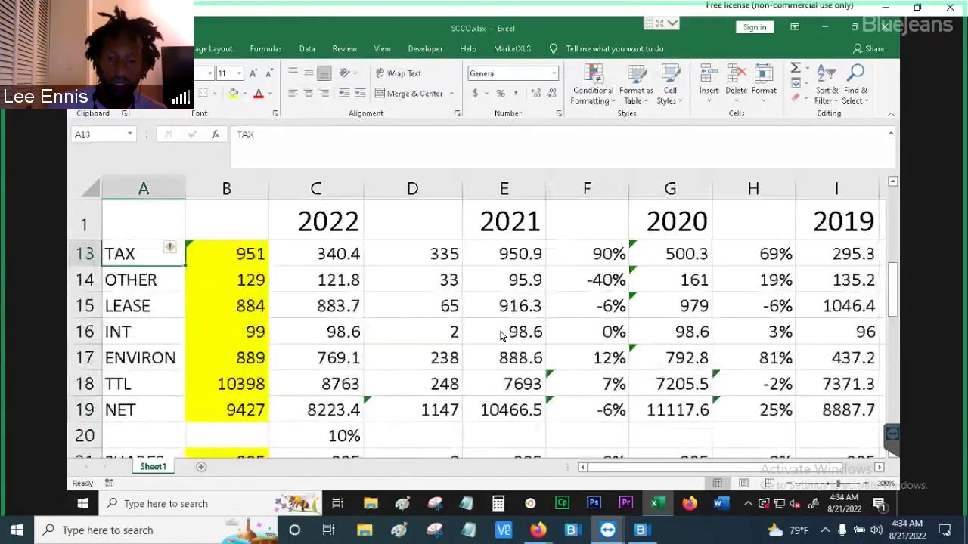
key("Right")
type("=")
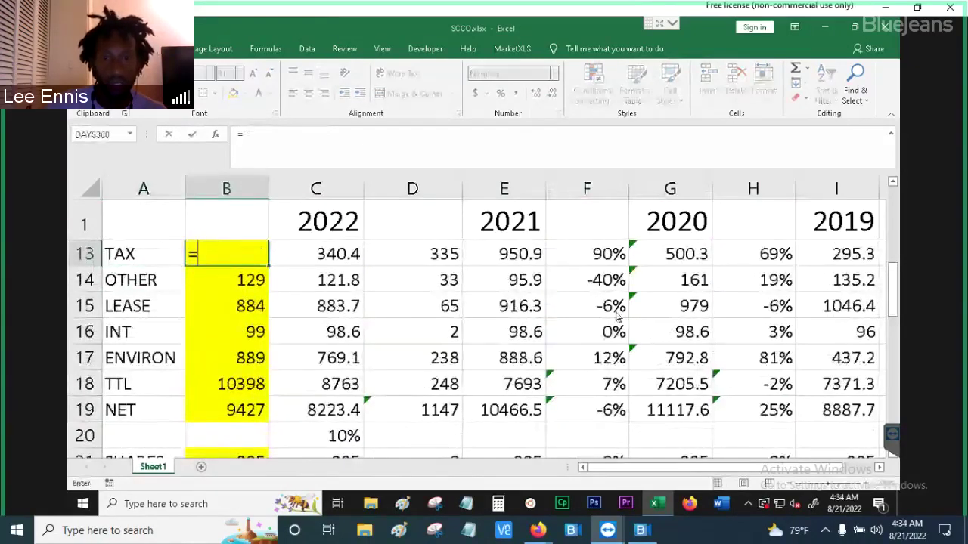
left_click(529, 261)
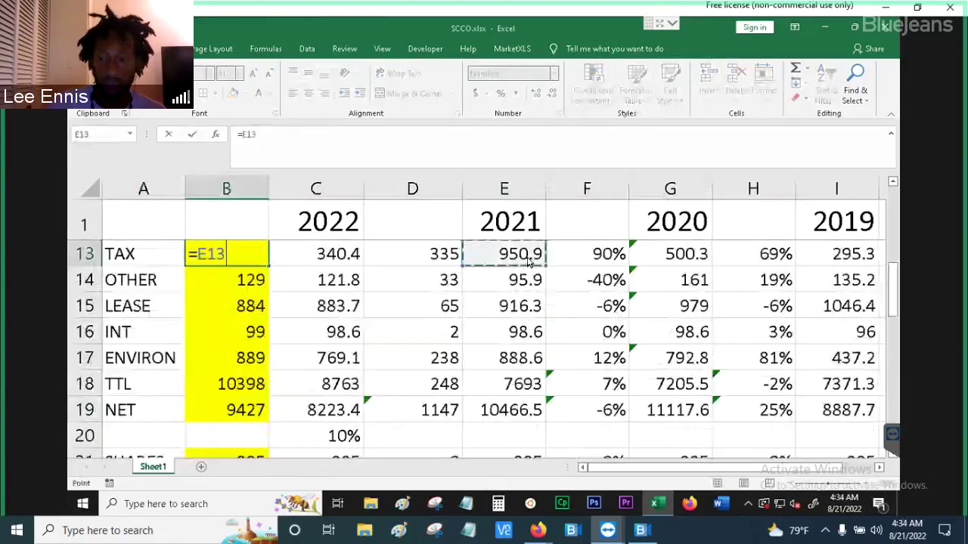
type("+")
left_click(445, 260)
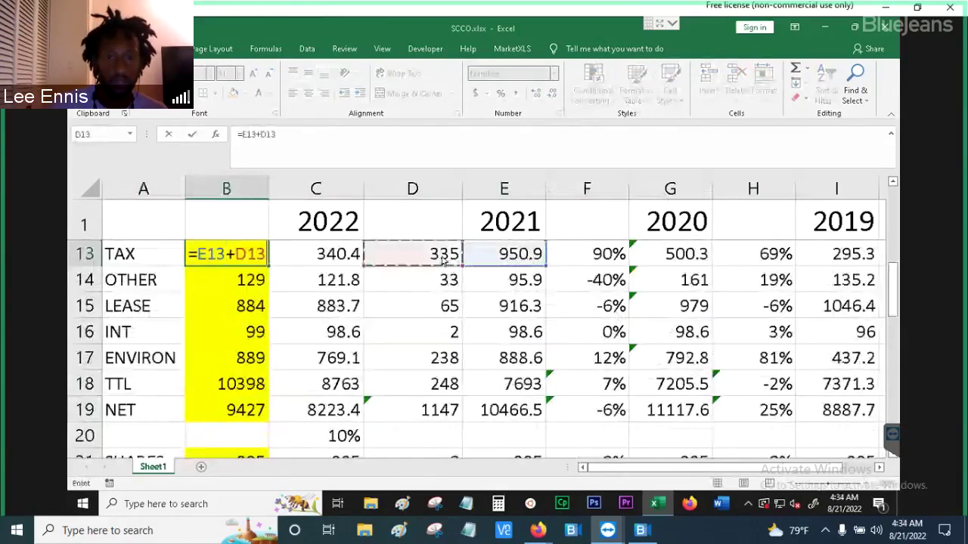
left_click(193, 136)
Check how the new TAX forecast affects TTL, NET, PRICE and P/B down column B to B26.
key("Down")
key("Down")
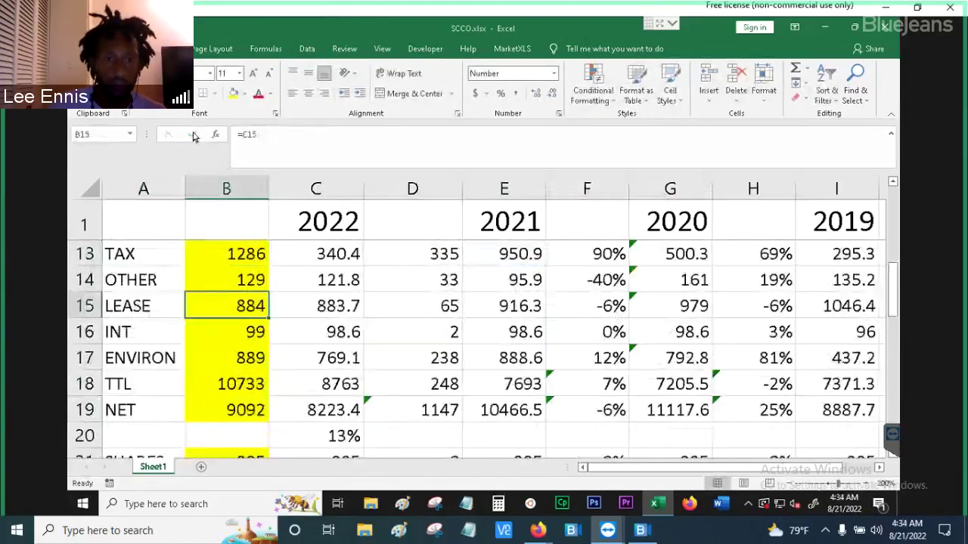
key("Down")
key("Down")
key("Down")
key("Down")
key("Down")
key("Down")
key("Down")
key("Down")
key("Down")
key("Down")
key("Down")
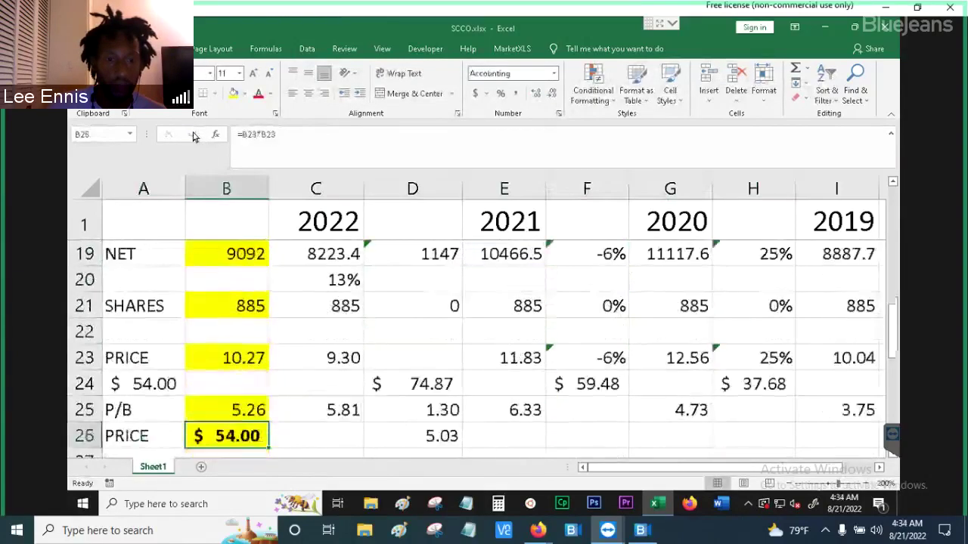
Set the price in A24 to 52.
key("Left")
key("Up")
key("Up")
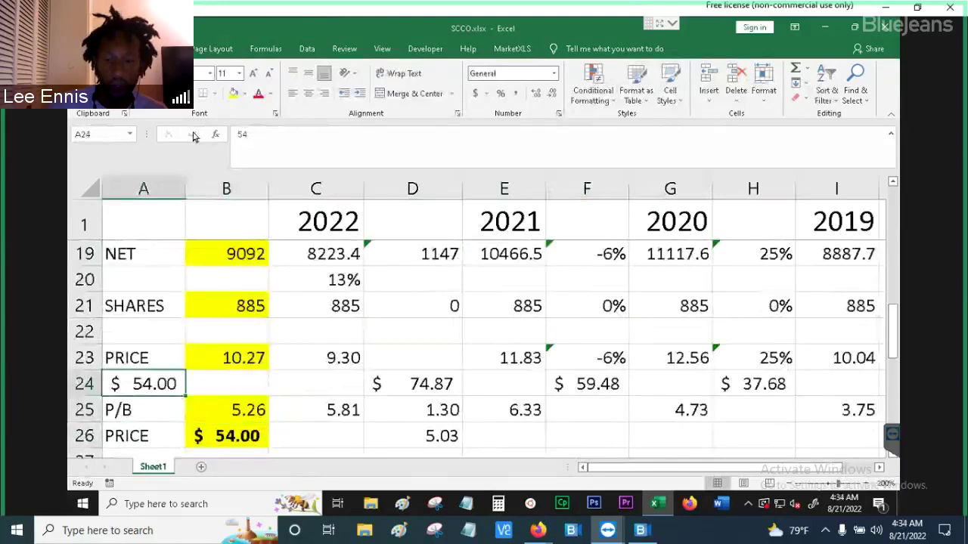
key("F2")
key("BackSpace")
type("2")
key("ctrl+Return")
Compare the forecast P/B in B25 with the lower bound in D26, the 2021 P/B minus the standard deviation.
key("Down")
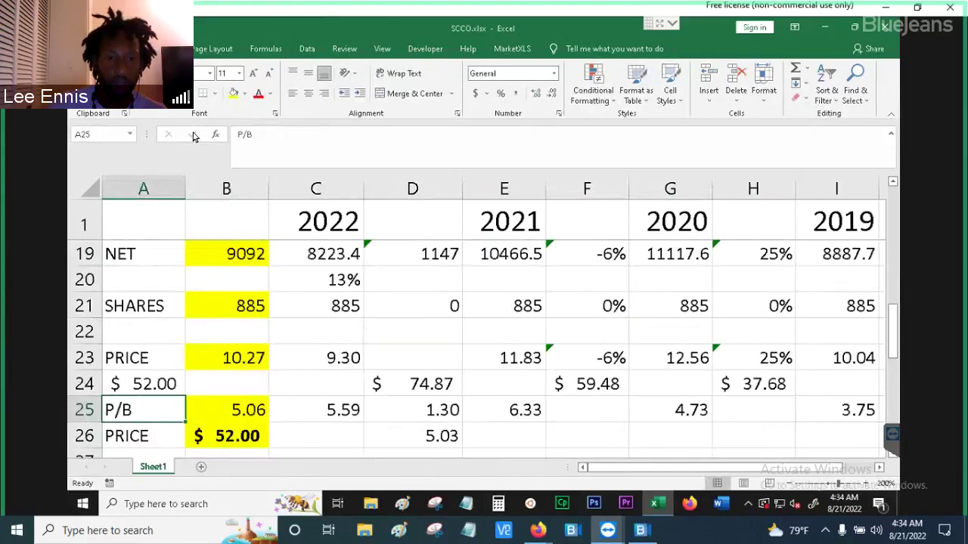
key("Down")
key("Right")
key("Right")
key("Right")
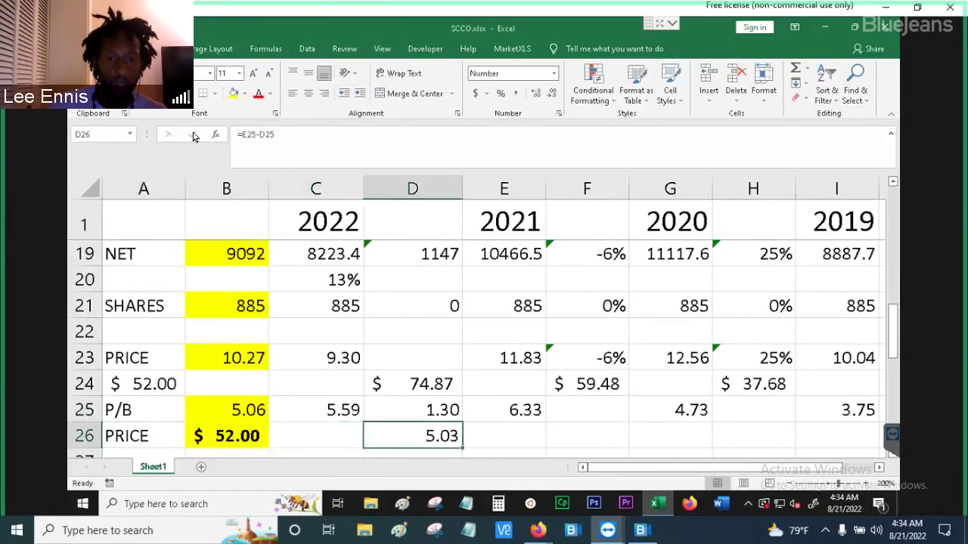
key("Right")
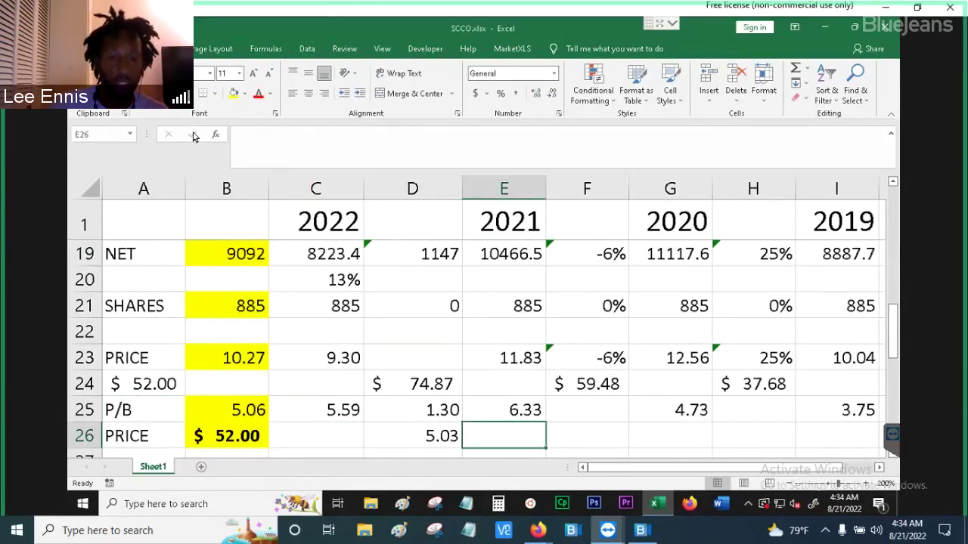
key("Left")
key("Right")
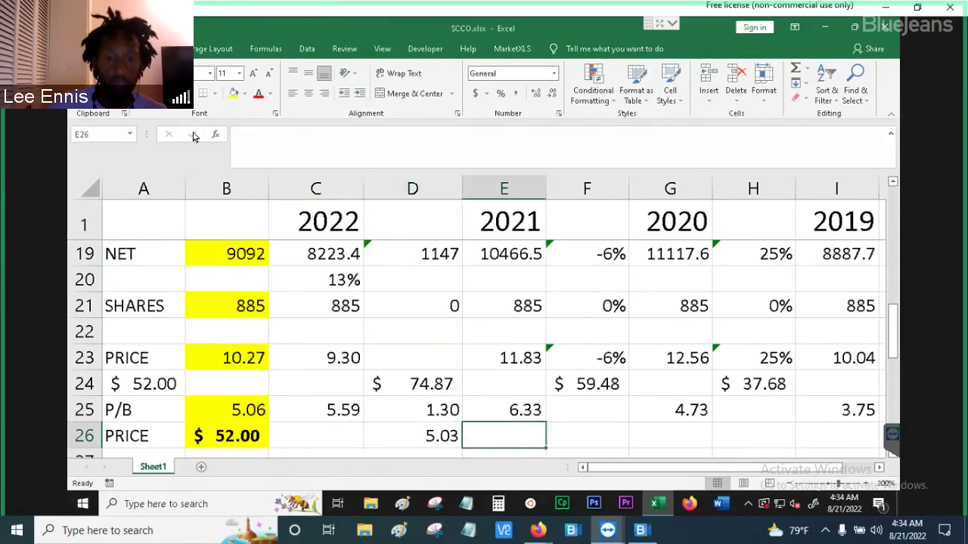
Examine the P/B standard deviation formula in D25 and the subtraction formula beneath it in D26.
key("Left")
key("Up")
key("Down")
key("Up")
key("Down")
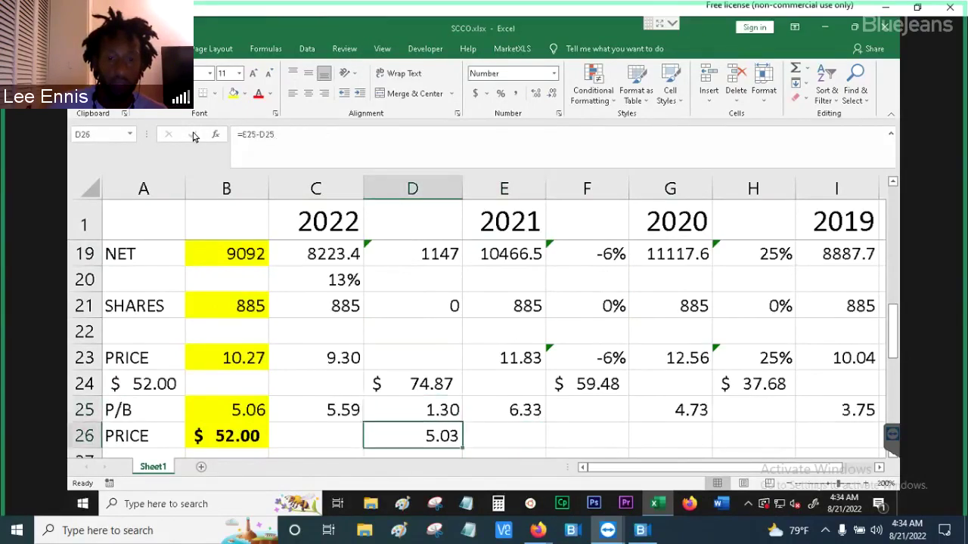
key("Up")
key("Down")
key("Up")
key("Down")
key("Up")
key("Down")
key("Up")
key("Down")
key("Up")
key("Down")
key("Up")
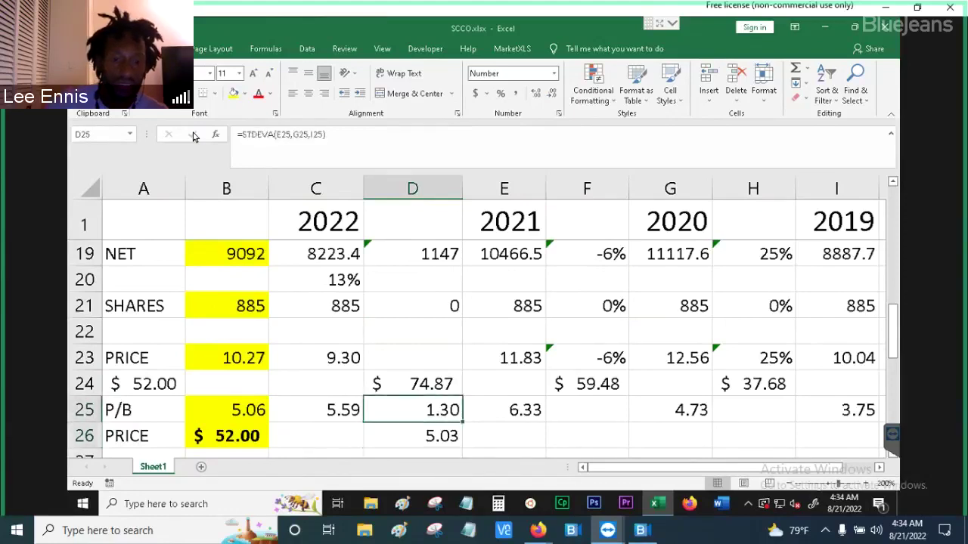
key("Down")
key("Up")
key("Down")
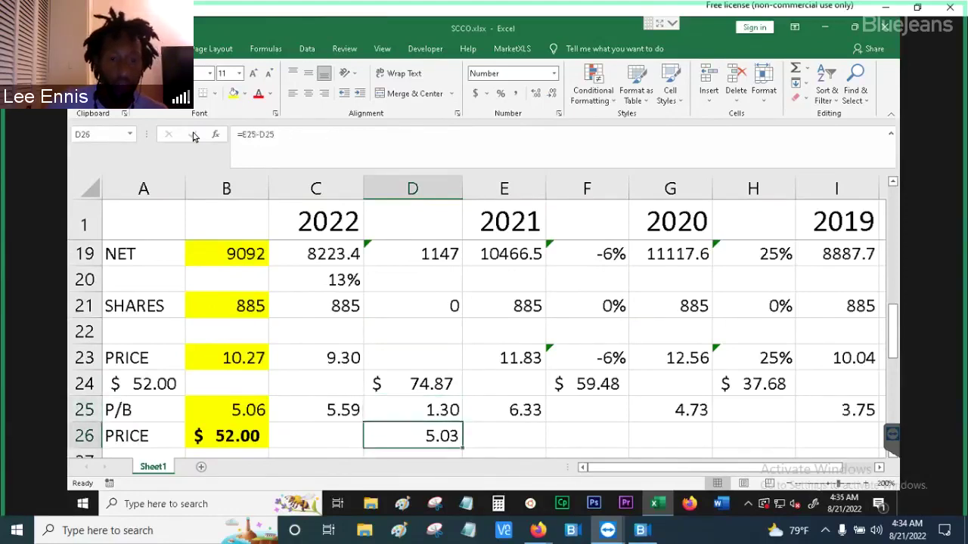
key("Up")
key("Down")
key("Up")
key("Down")
key("Up")
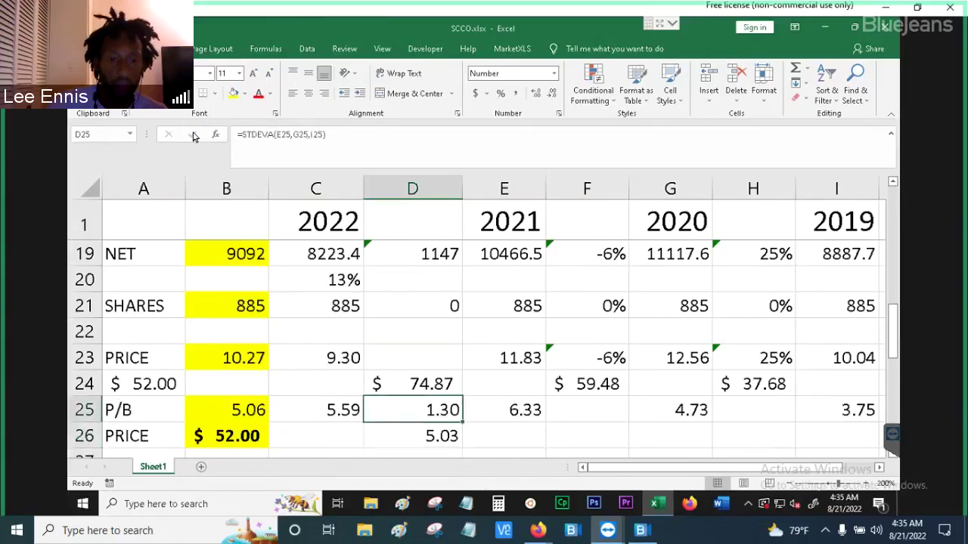
key("Down")
key("Up")
key("Down")
key("Up")
key("Down")
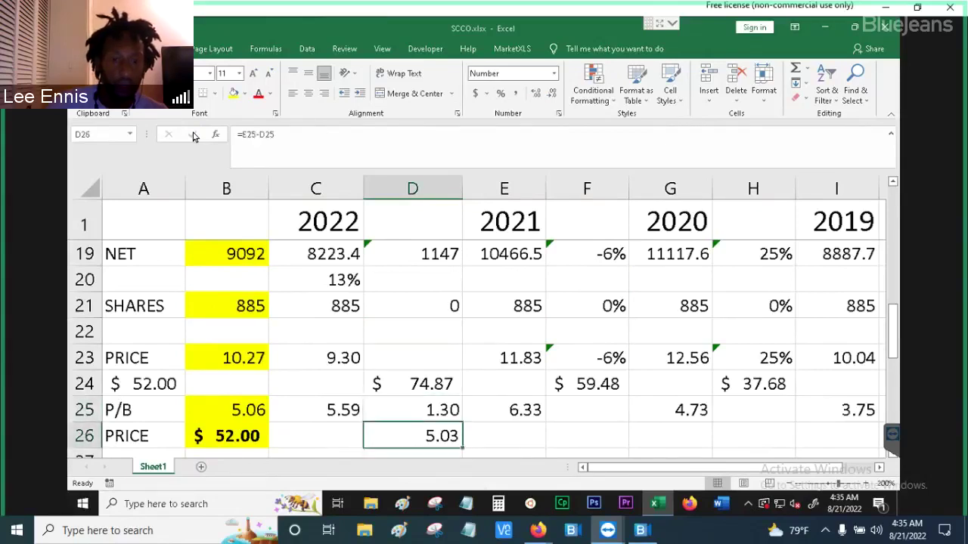
key("Up")
key("Down")
key("Up")
Review the income statement line items in column A from INCOME to PAYOUT, ending back at INCOME.
key("Left")
key("Left")
key("Left")
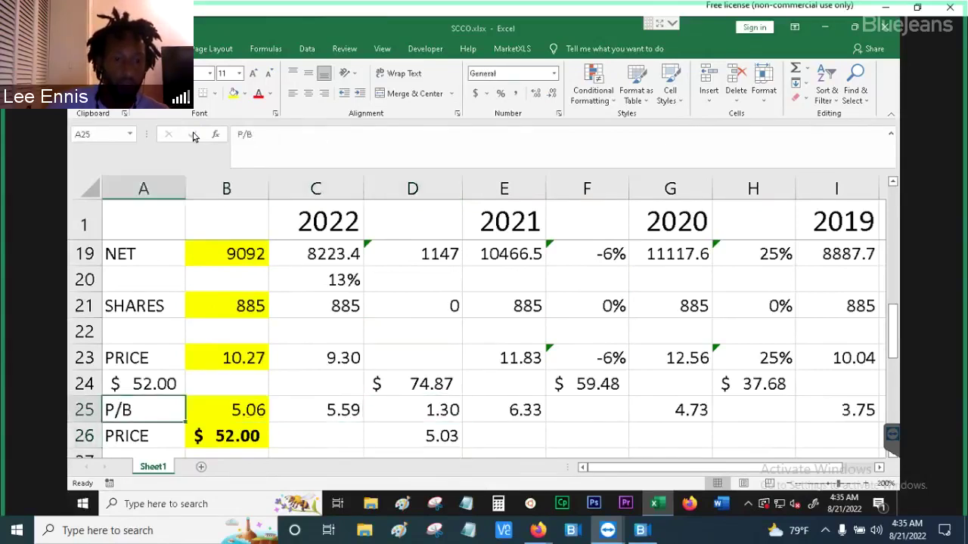
key("Down")
key("Down")
key("Down")
key("Down")
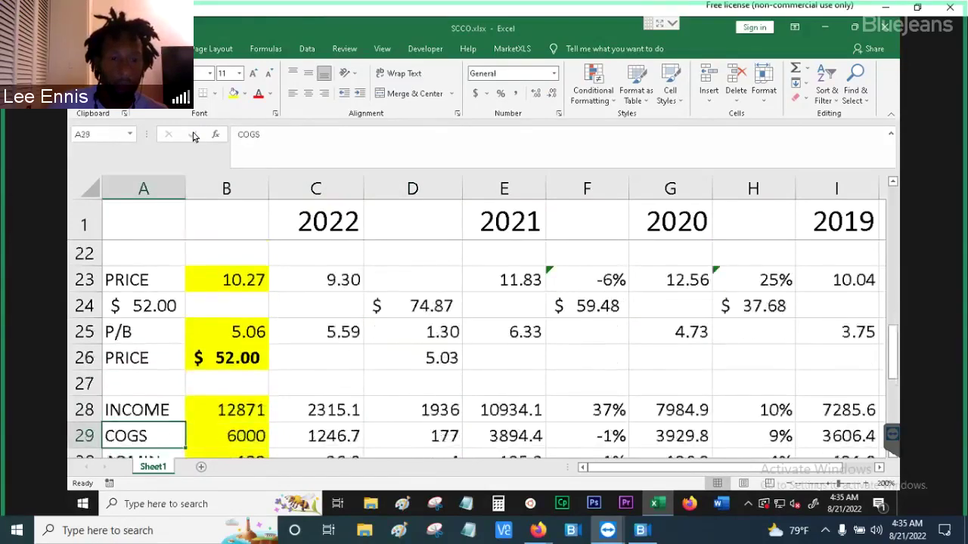
key("Down")
key("Down")
key("Down")
key("Down")
key("Down")
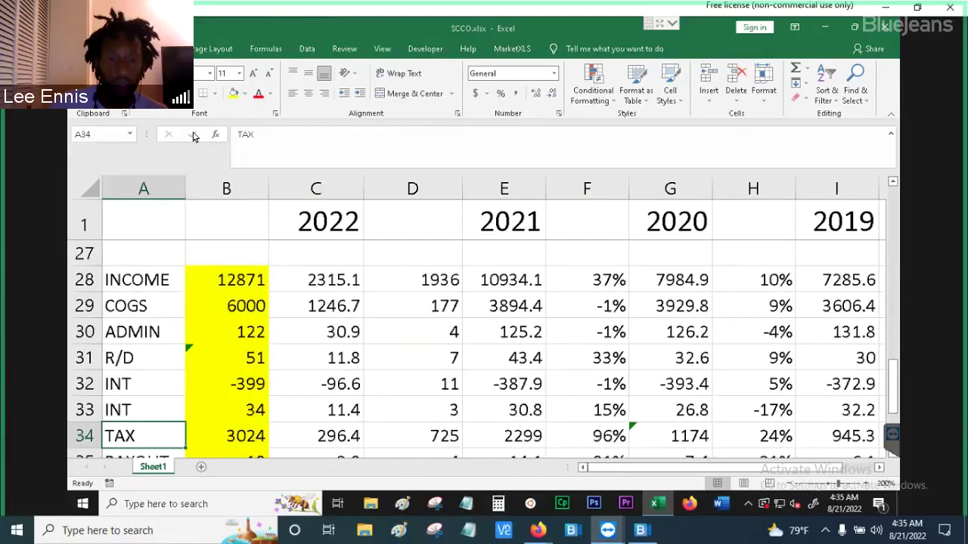
key("Down")
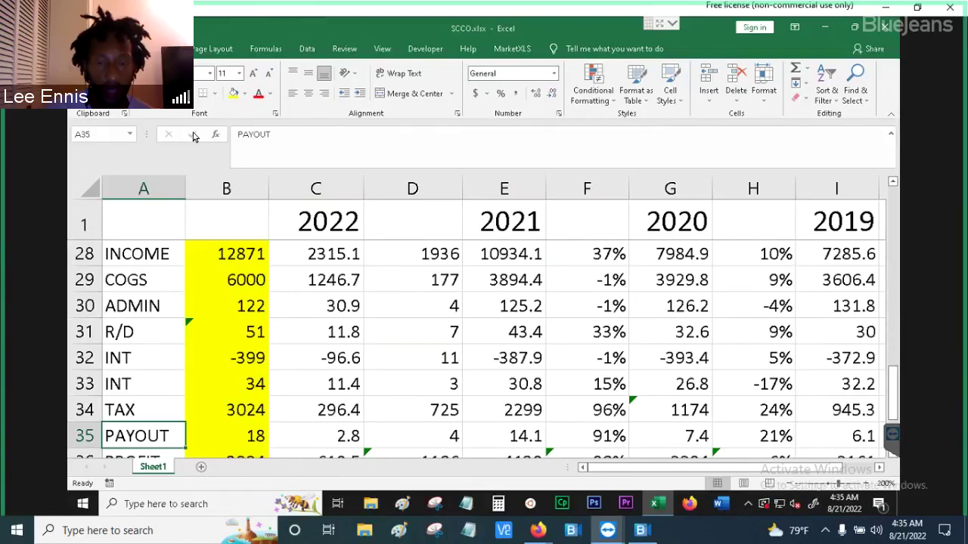
key("Up")
key("Up")
key("Up")
key("Up")
key("Up")
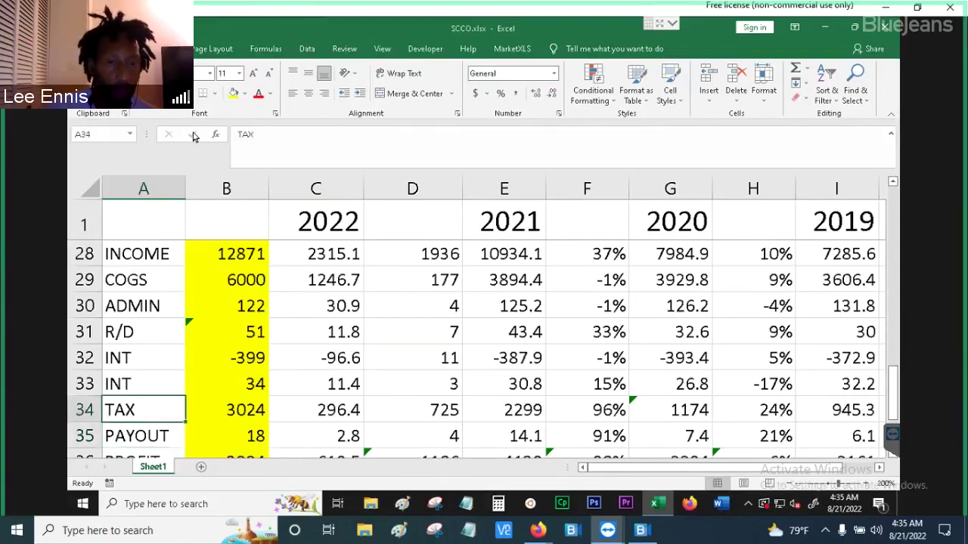
key("Up")
key("Up")
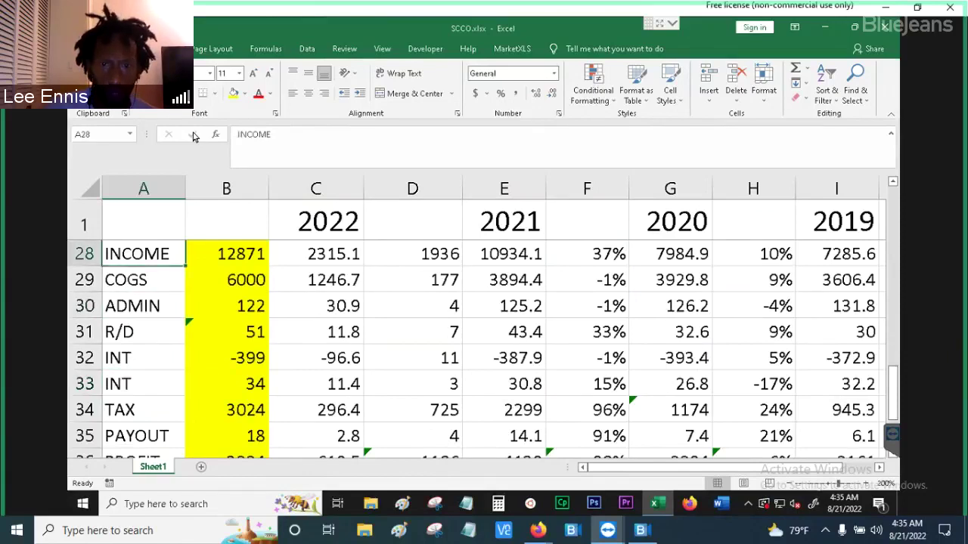
Examine the INCOME row's yearly figures and growth percentages for 2020 and 2021, ending at the 2022 figure.
key("Right")
key("Right")
key("Right")
key("Right")
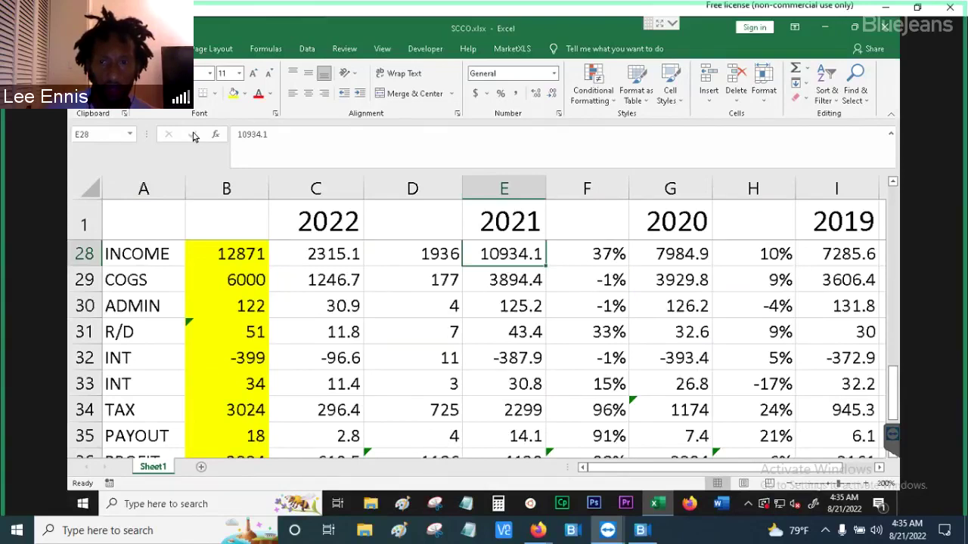
key("Right")
key("Right")
key("Right")
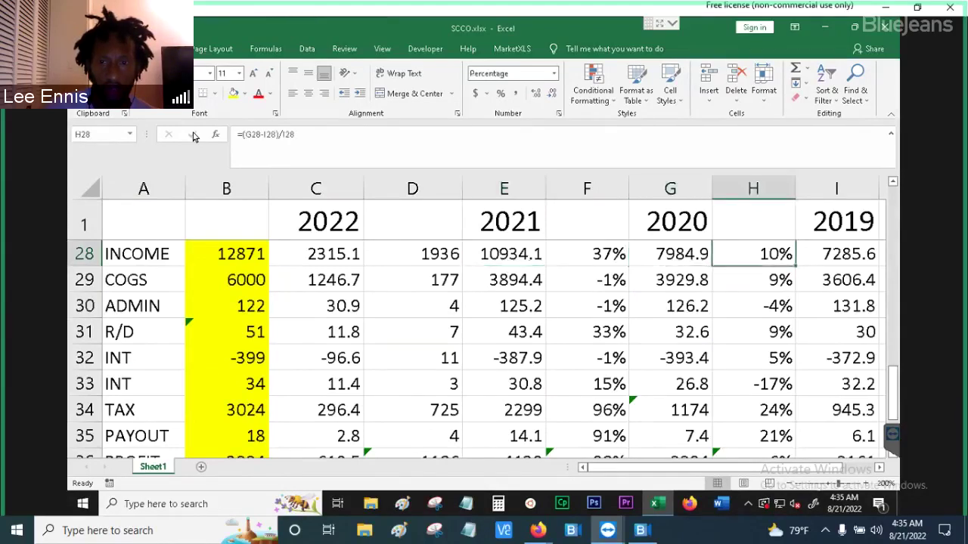
key("Left")
key("Left")
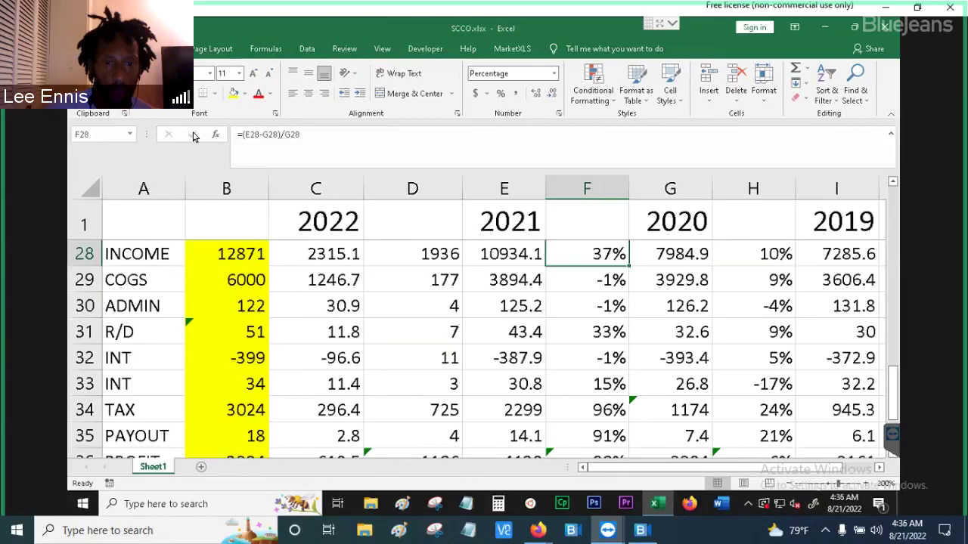
key("Left")
key("Left")
key("Left")
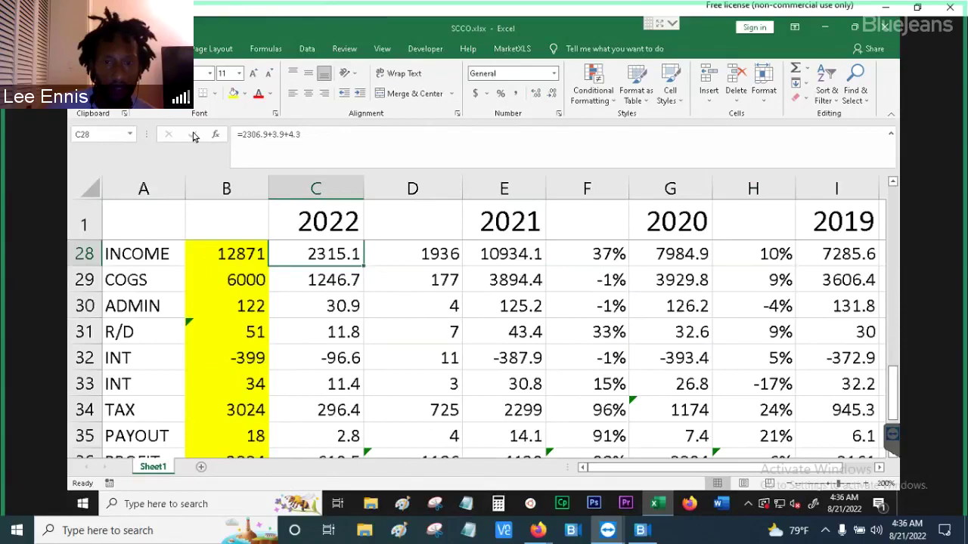
Examine how the projected income in B28 combines the 2021 income with the standard deviation in D28.
key("Right")
key("Right")
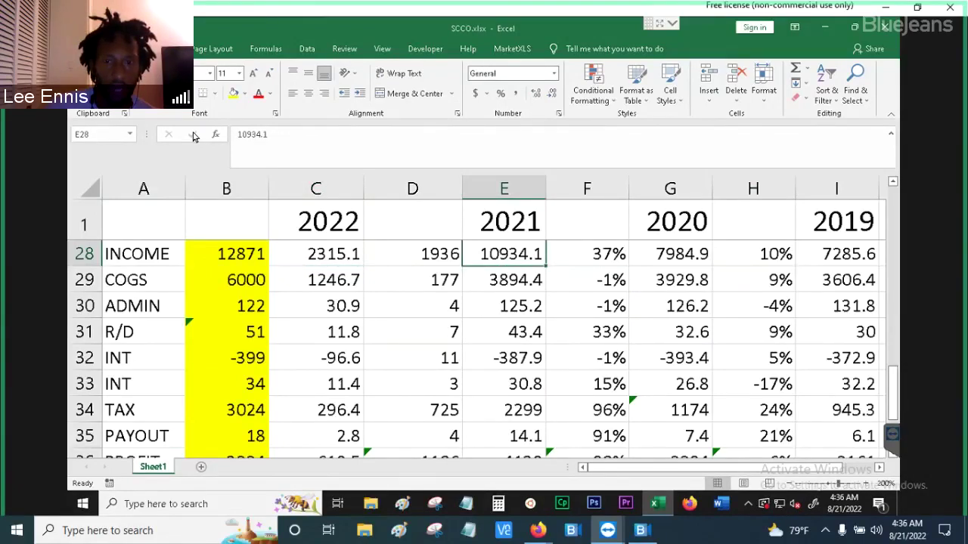
key("Left")
key("Left")
key("Left")
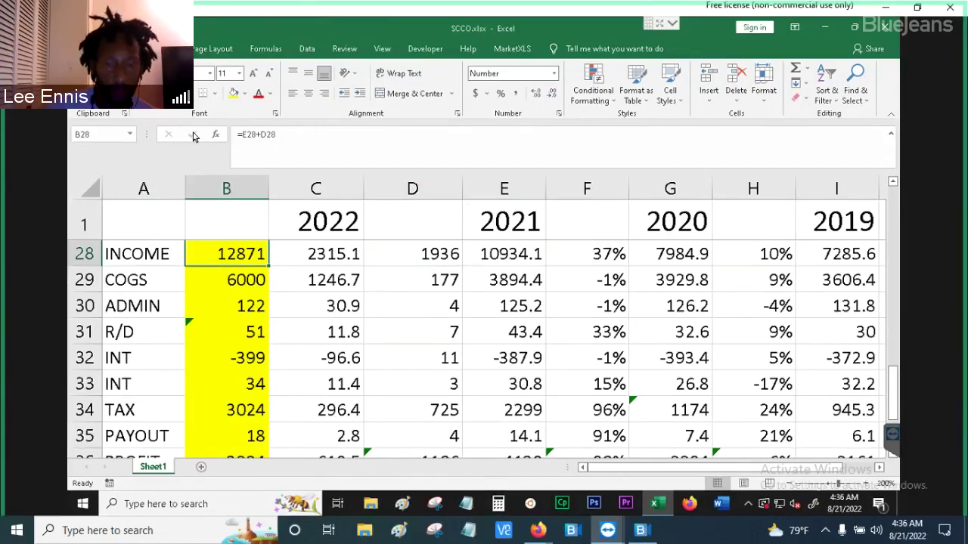
key("Right")
key("Right")
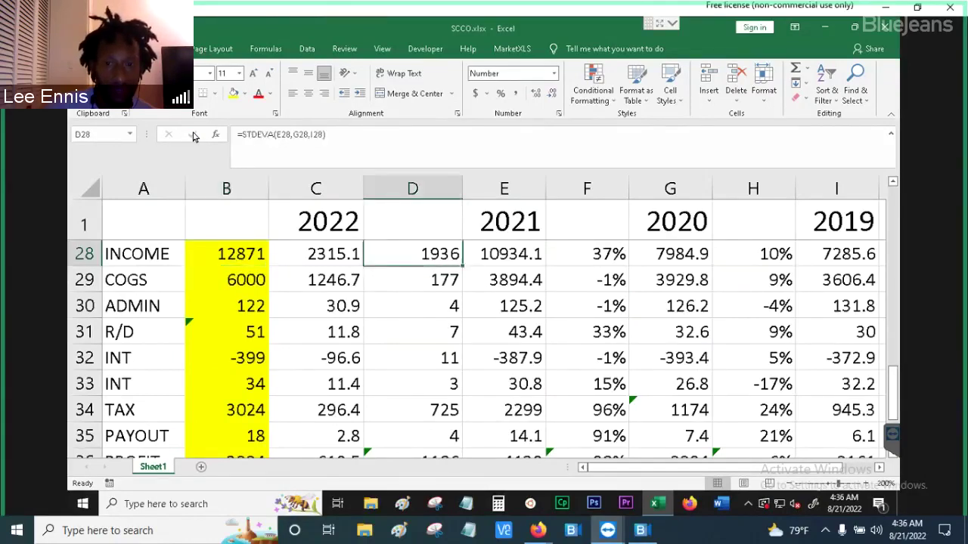
key("Right")
key("Right")
key("Right")
key("Left")
key("Left")
key("Left")
key("Left")
key("Left")
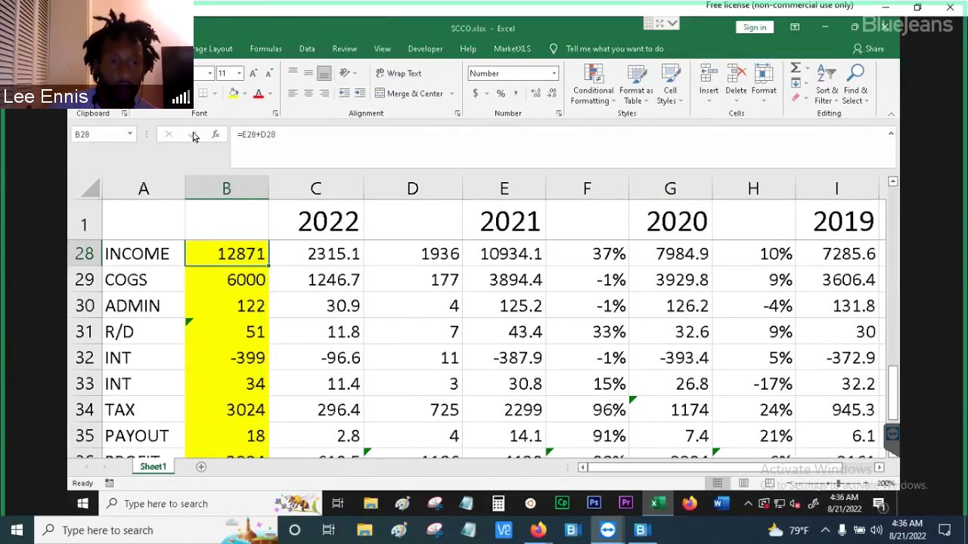
Examine the COGS row from the projected value in B29 across to the 2019 figure and the 2020 growth rate.
key("Down")
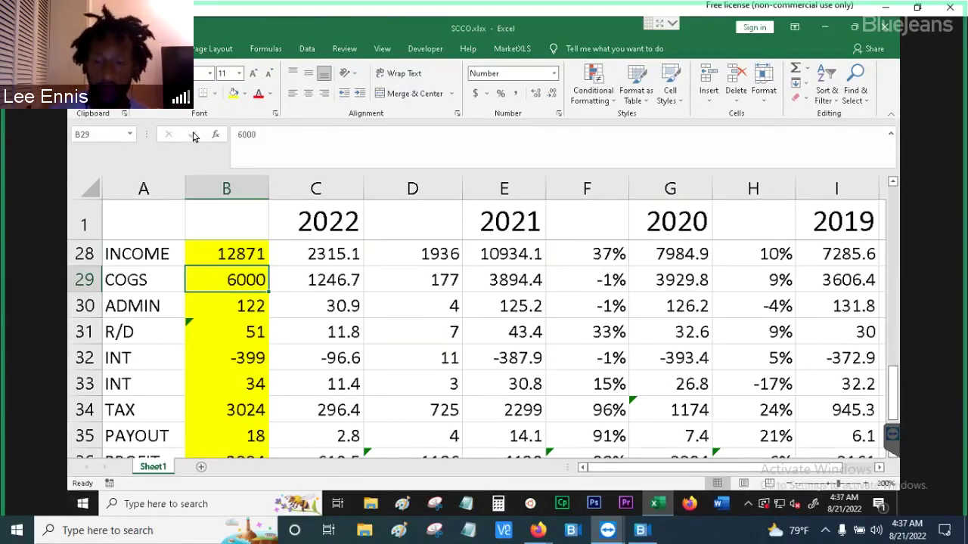
key("Right")
key("Right")
key("Right")
key("Right")
key("Right")
key("Right")
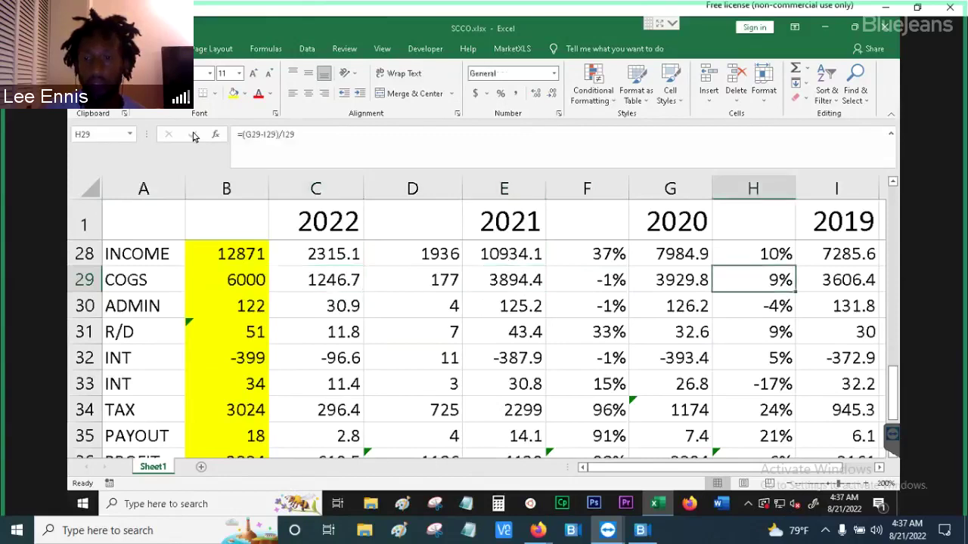
key("Right")
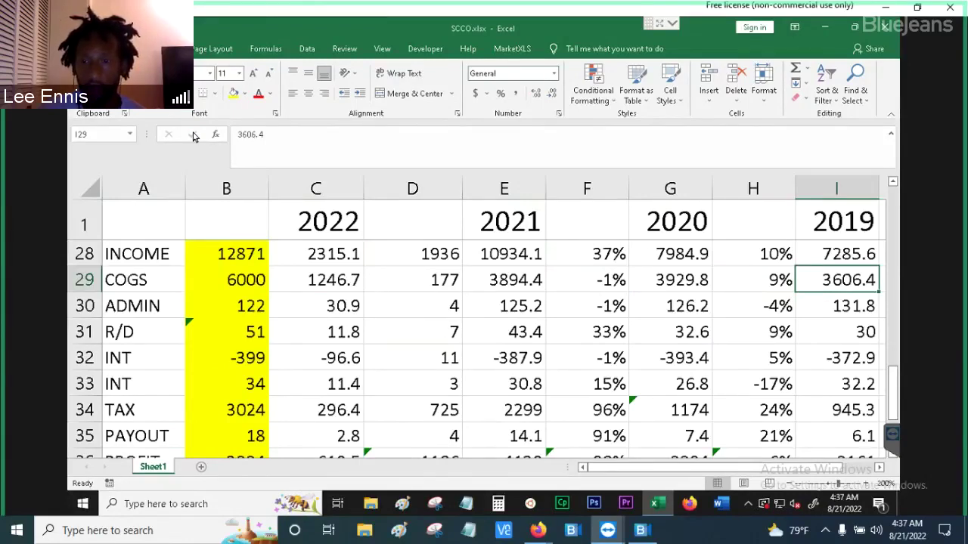
key("Left")
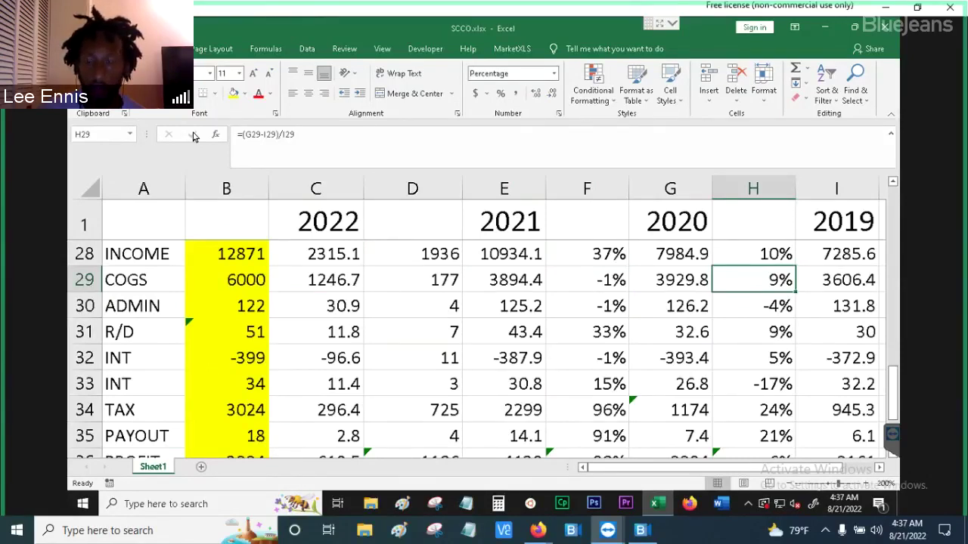
Compare the 2020 growth rates of INCOME and COGS in column H, ending at the 2020 COGS figure.
key("Up")
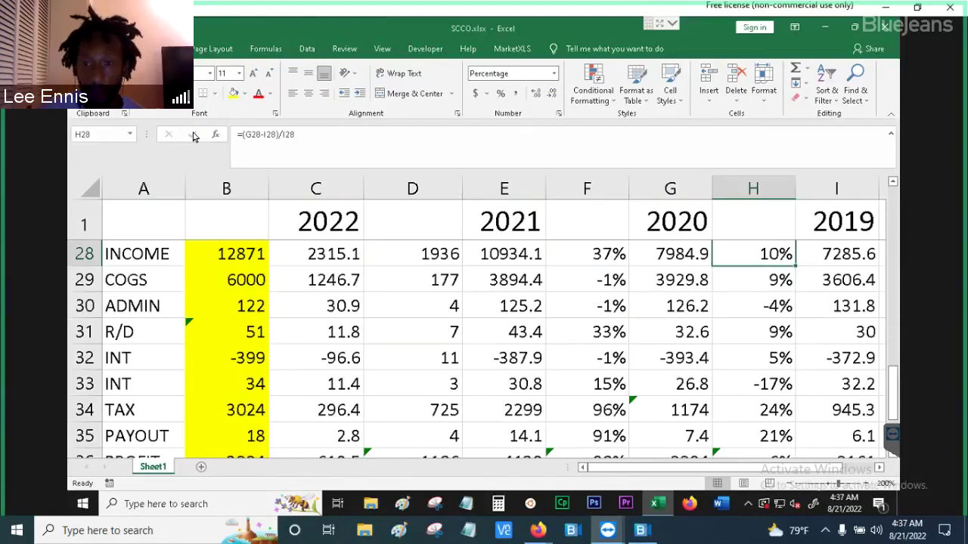
key("Down")
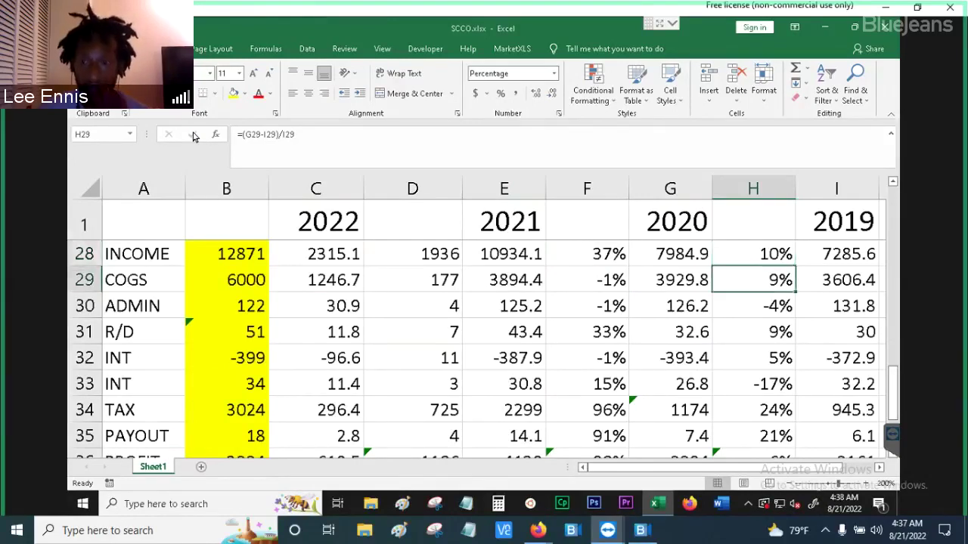
key("Up")
key("Down")
key("Up")
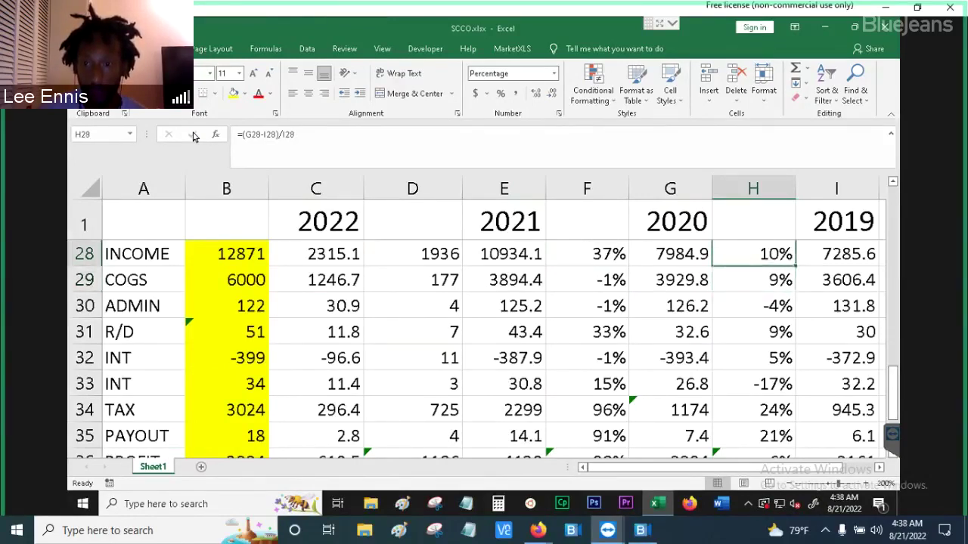
key("Down")
key("Up")
key("Left")
key("Down")
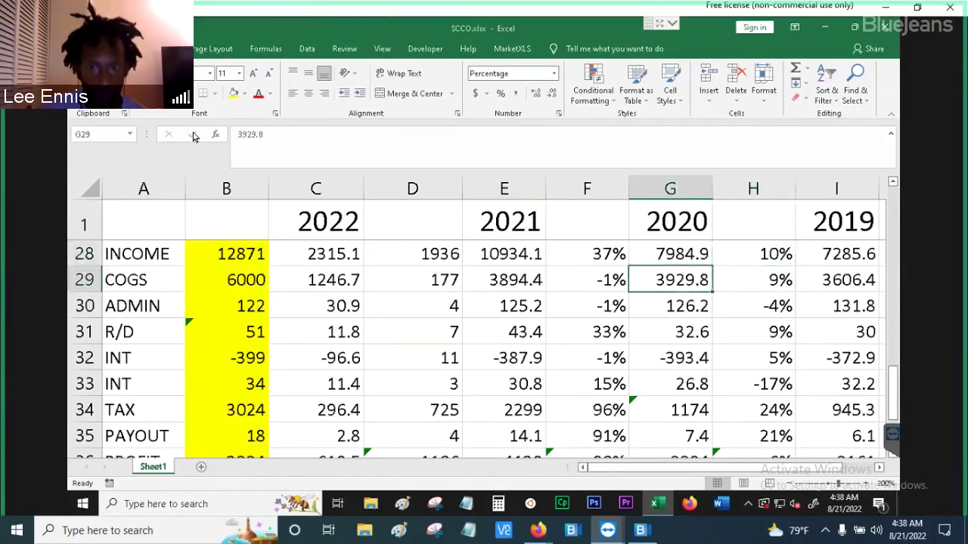
Compare the 2021 growth rates of INCOME and COGS in column F, ending at the 2021 COGS figure.
key("Left")
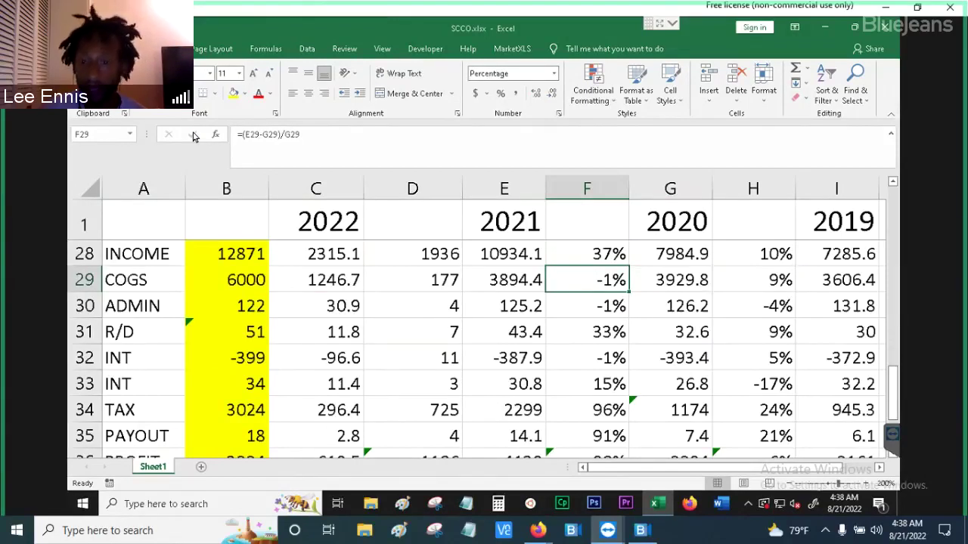
key("Up")
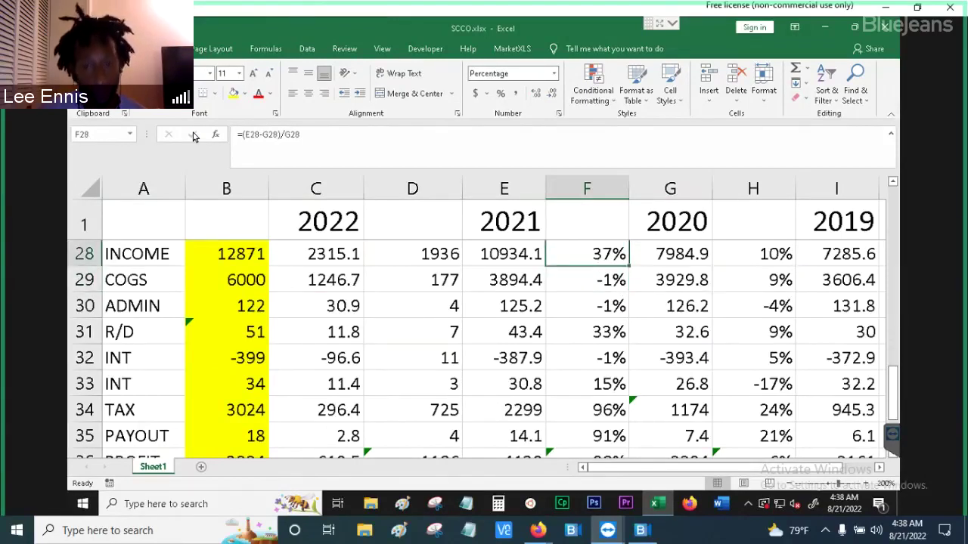
key("Down")
key("Up")
key("Down")
key("Up")
key("Down")
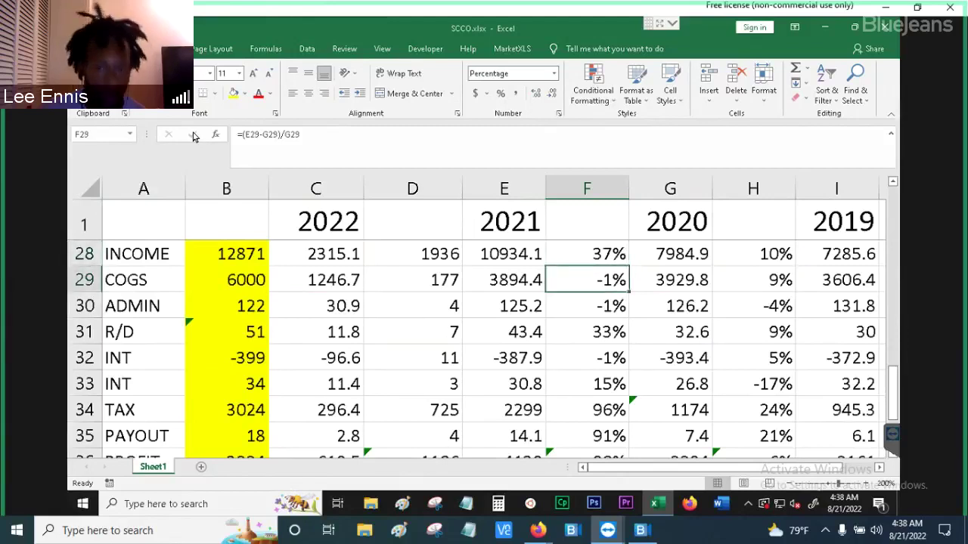
key("Up")
key("Down")
key("Up")
key("Down")
key("Up")
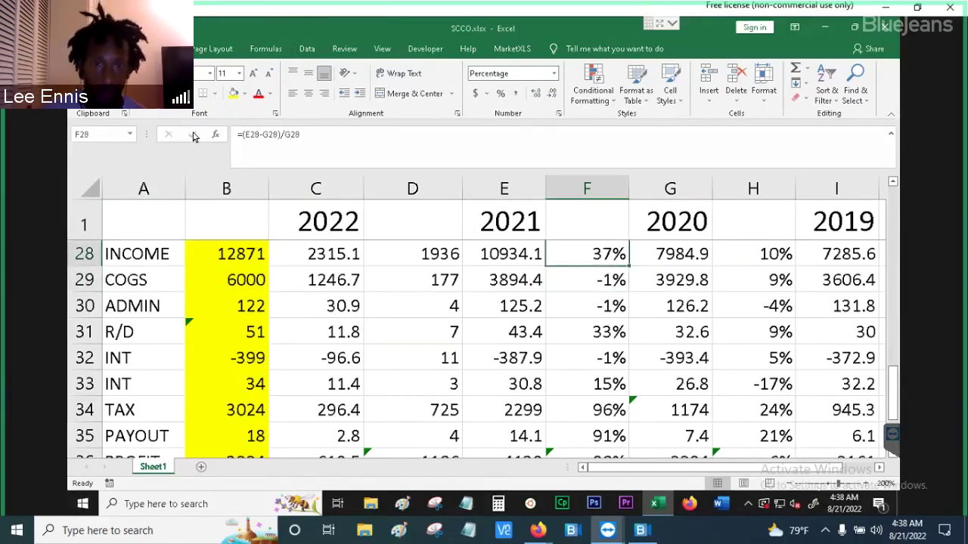
key("Left")
key("Down")
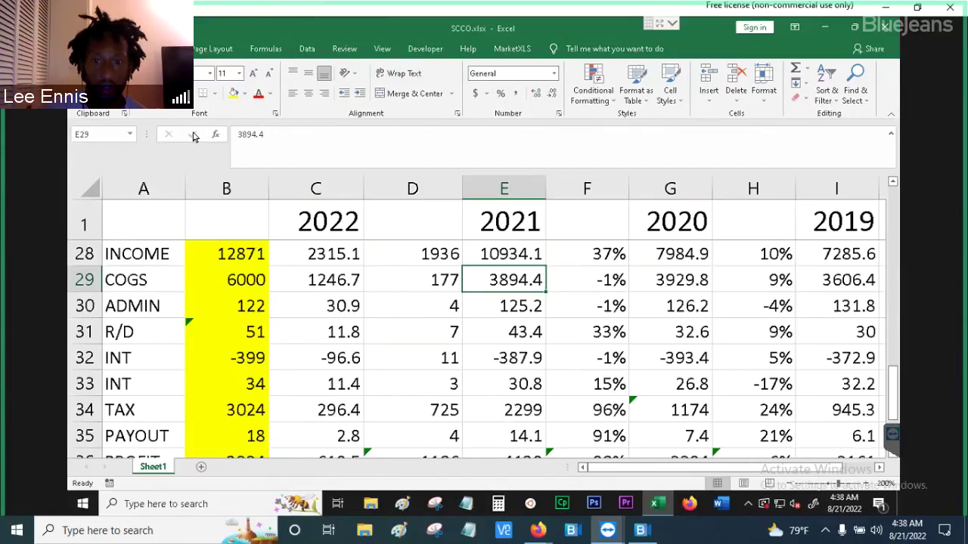
Compare the 2019 INCOME and COGS figures in column I.
key("Right")
key("Right")
key("Right")
key("Right")
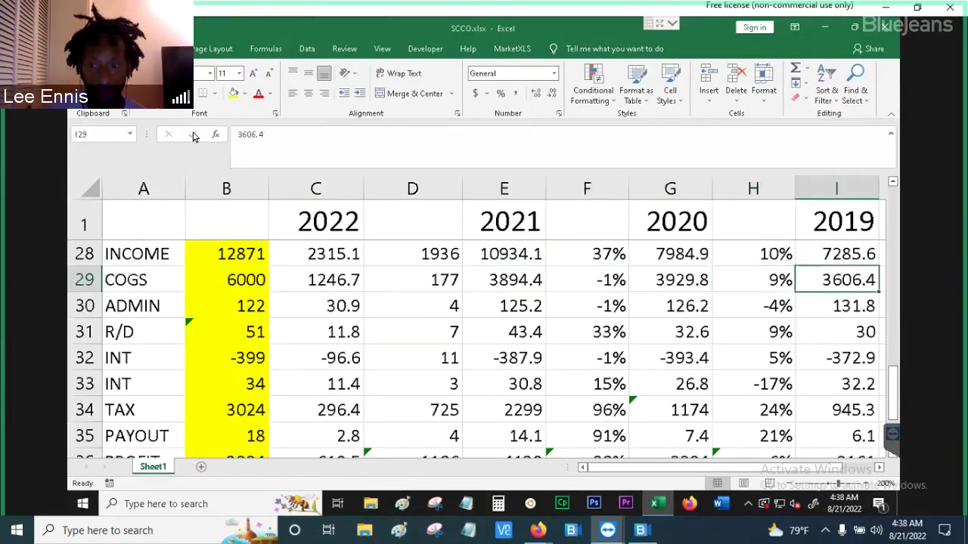
key("Up")
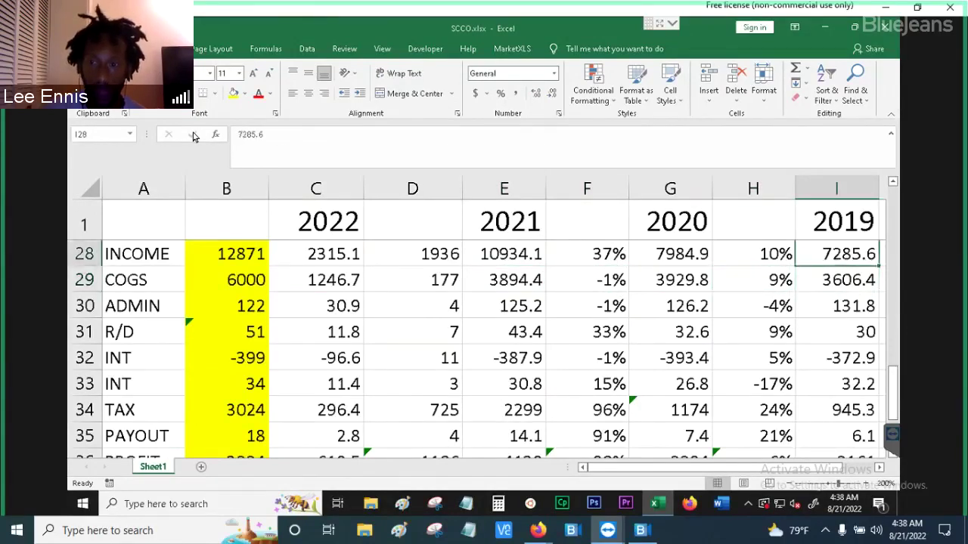
key("Down")
key("Up")
key("Down")
key("Up")
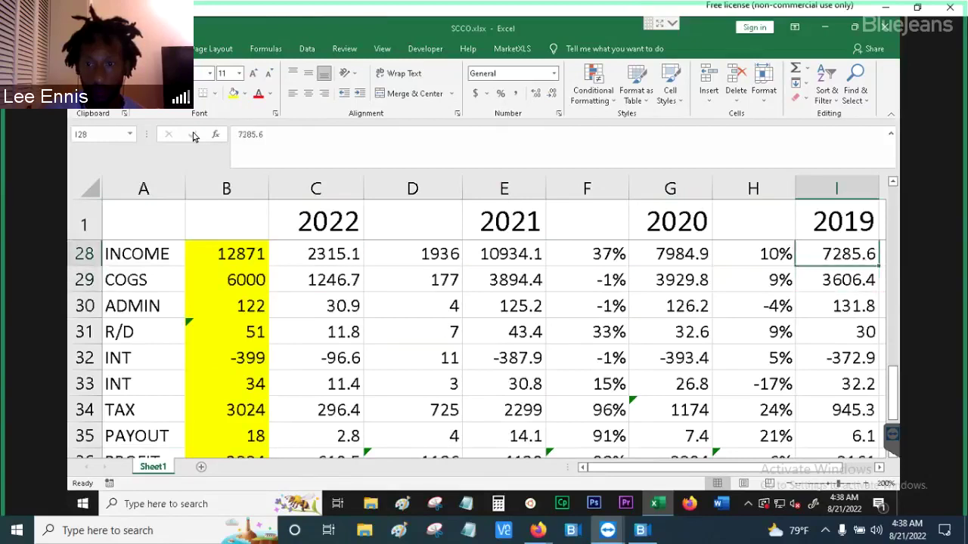
Compare the 2020 INCOME and COGS figures in column G.
key("Down")
key("Left")
key("Left")
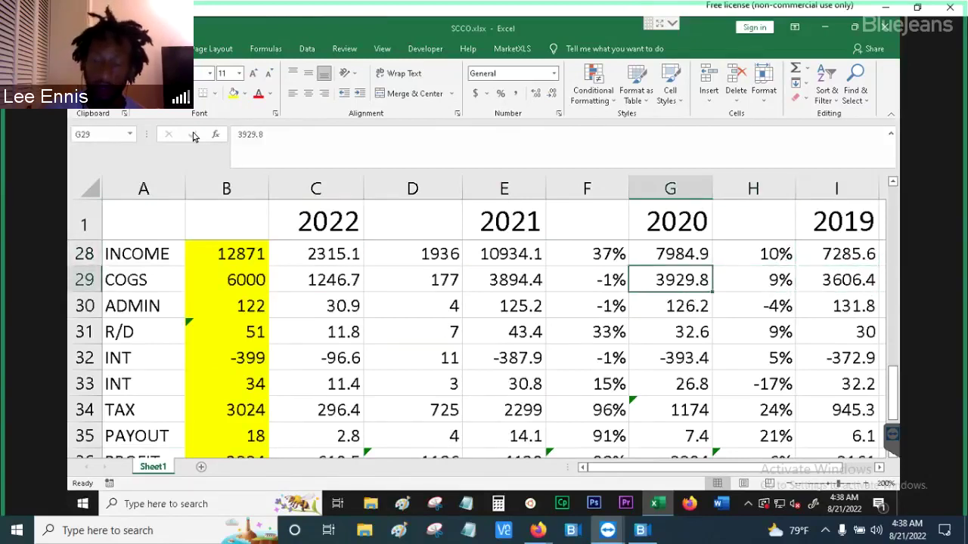
key("Up")
key("Down")
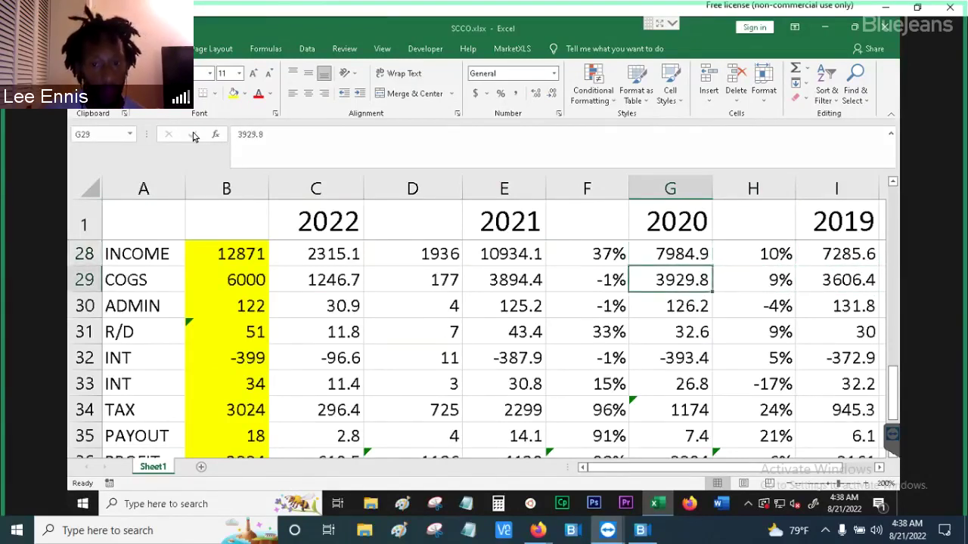
key("Up")
key("Down")
key("Up")
key("Down")
key("Up")
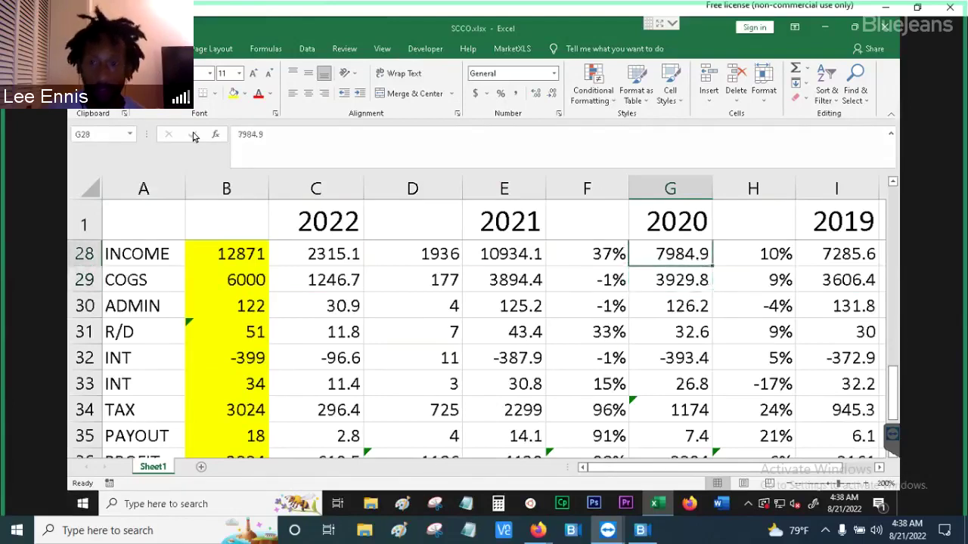
key("Down")
key("Up")
key("Down")
key("Up")
key("Down")
key("Up")
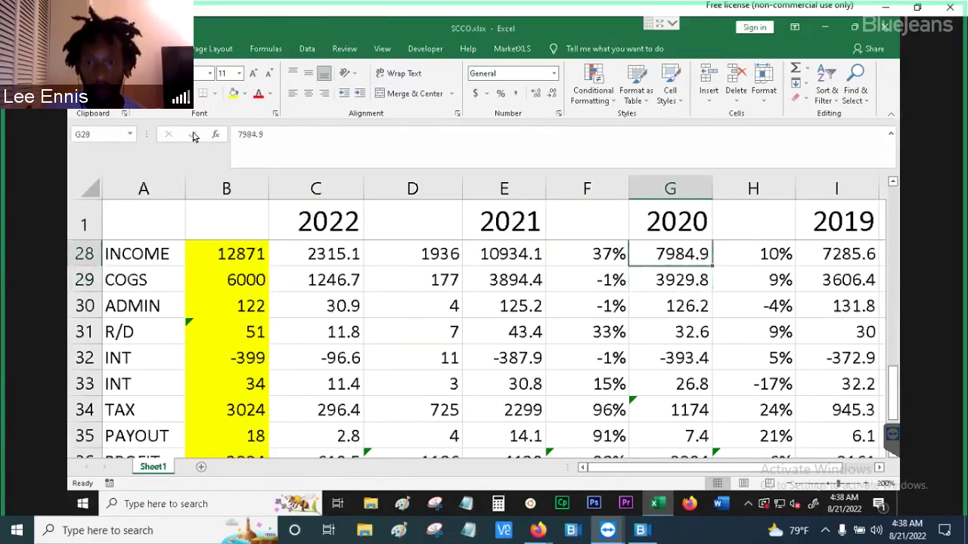
key("Down")
key("Up")
key("Down")
key("Up")
key("Down")
key("Up")
key("Down")
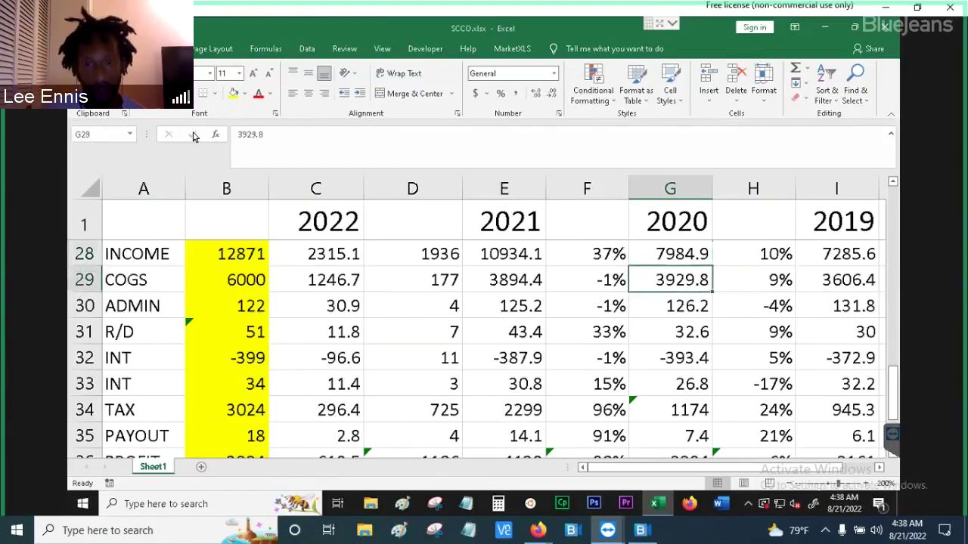
key("Up")
Compare the 2021 INCOME and COGS figures in column E.
key("Left")
key("Left")
key("Down")
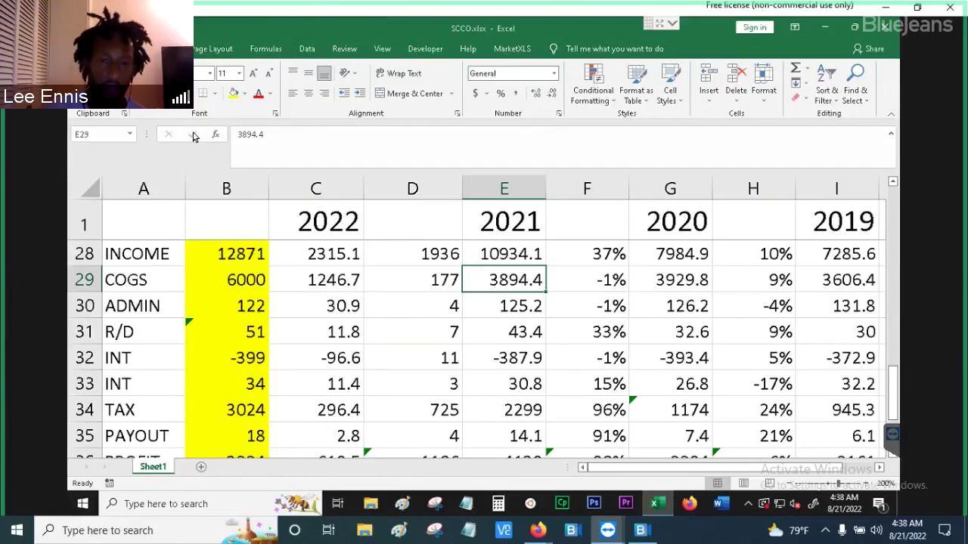
key("Up")
key("Down")
key("Up")
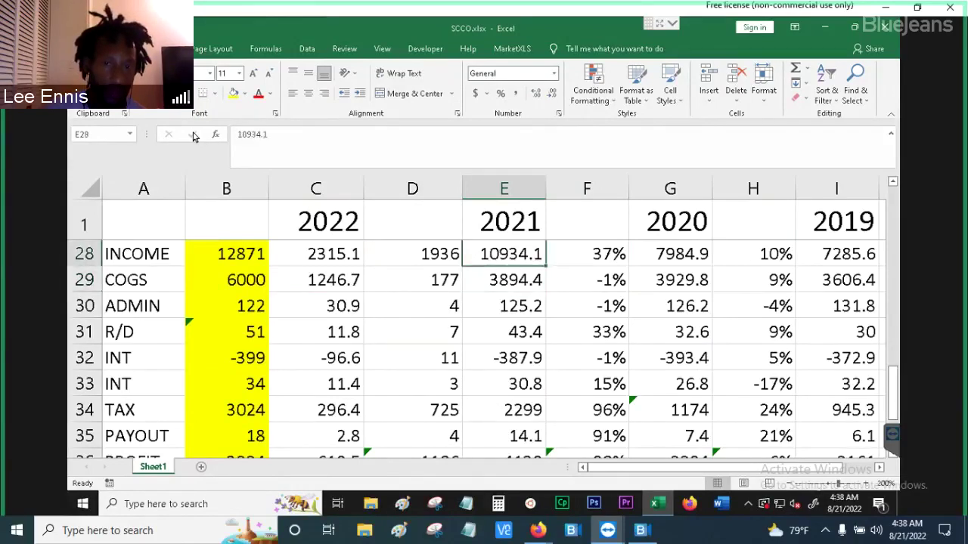
key("Down")
key("Up")
key("Down")
key("Up")
key("Down")
key("Up")
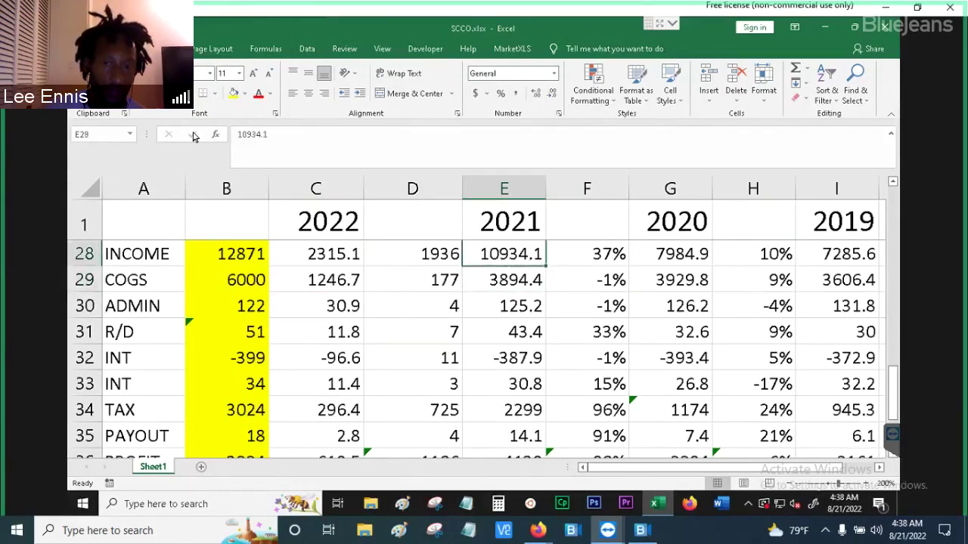
key("Down")
key("Up")
key("Down")
key("Up")
key("Down")
key("Up")
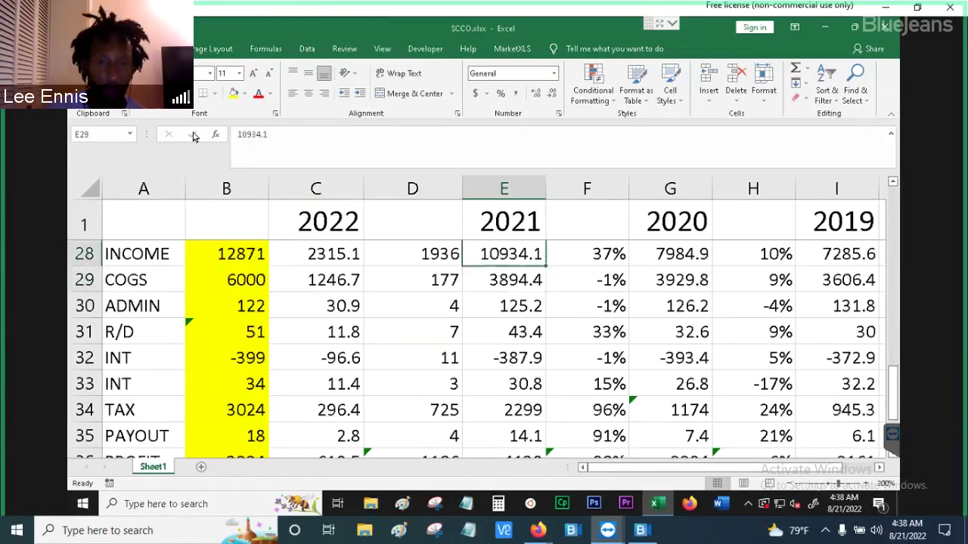
key("Down")
key("Up")
key("Down")
key("Up")
key("Down")
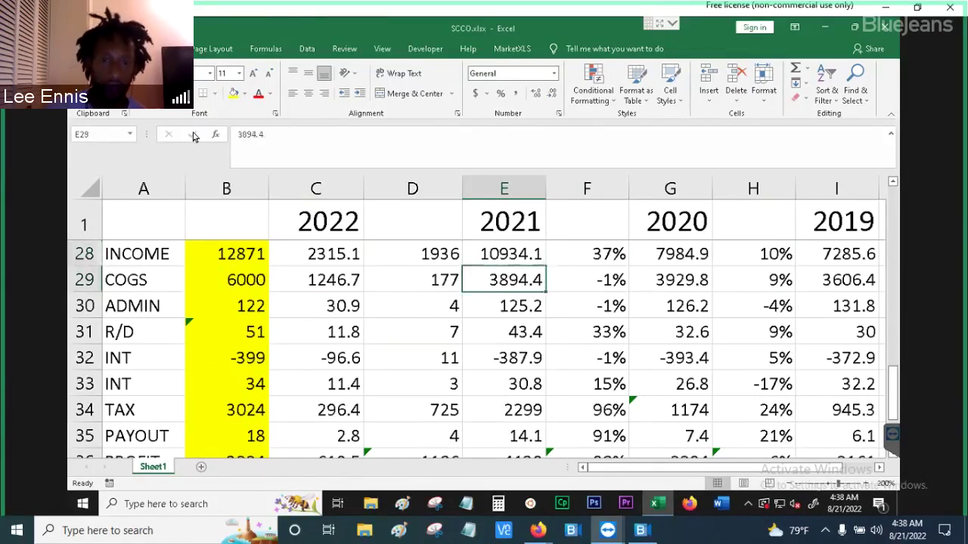
key("Up")
key("Down")
key("Up")
key("Down")
key("Up")
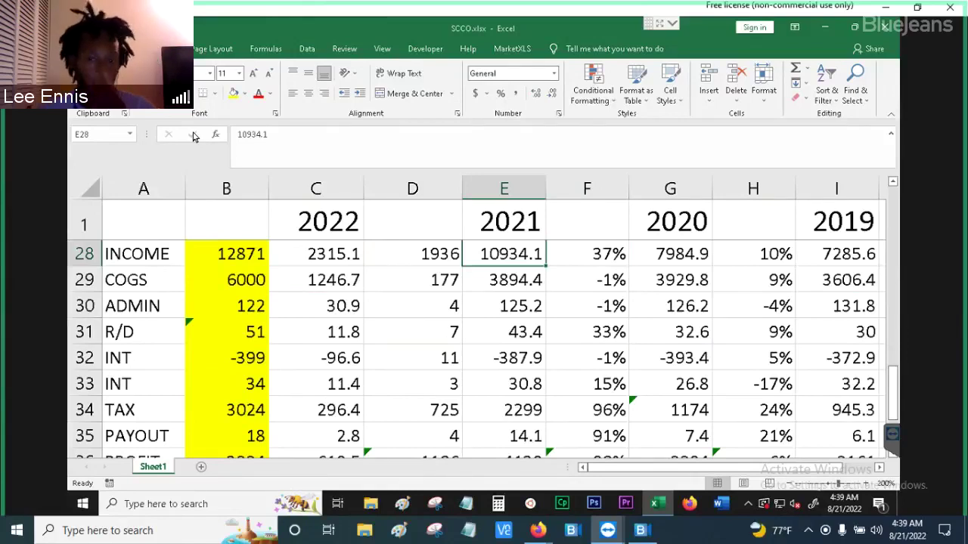
Examine the INCOME row from 2021 to the 2020 growth rate in H28, and the COGS row back to the 2021 figure.
key("Right")
key("Right")
key("Right")
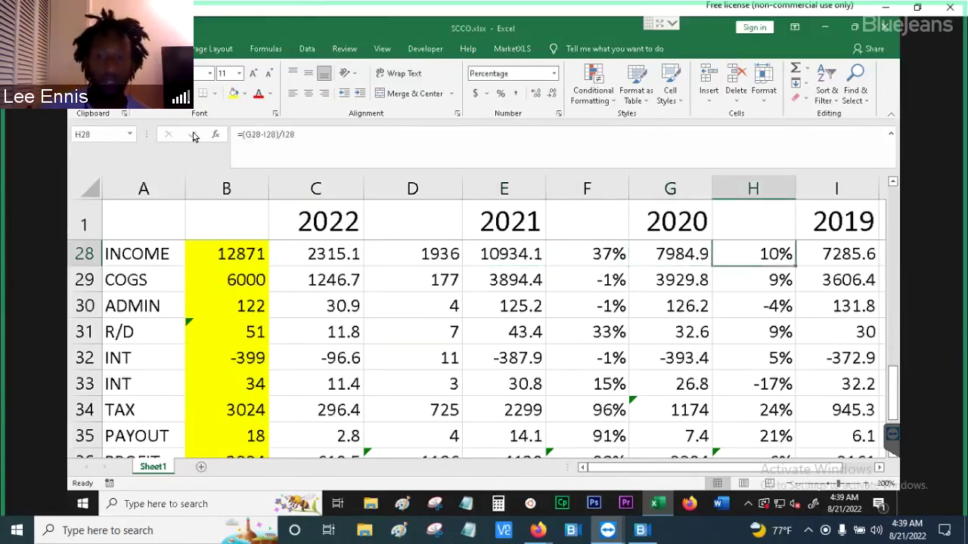
key("Down")
key("Left")
key("Left")
key("Left")
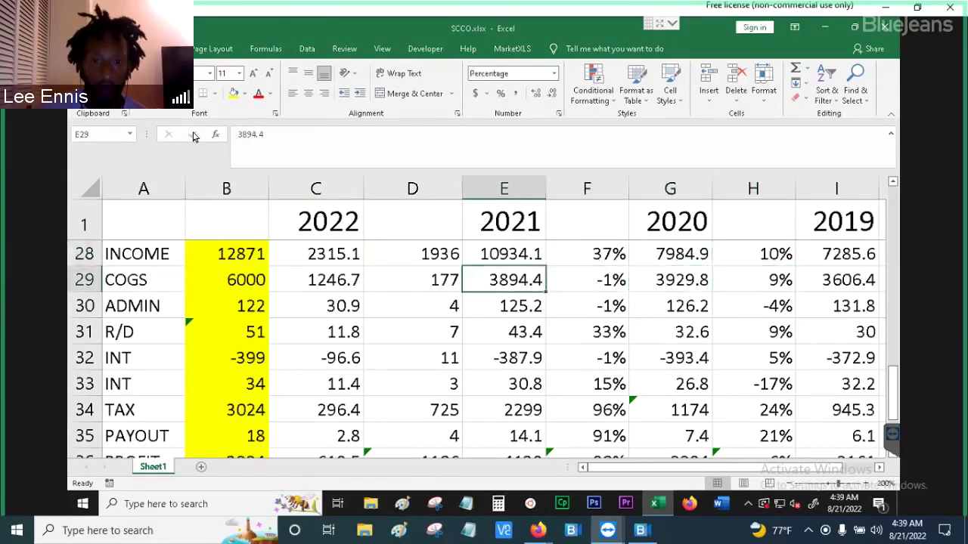
Check the COGS standard deviation formula in D29 against the 2021 COGS figure.
key("Left")
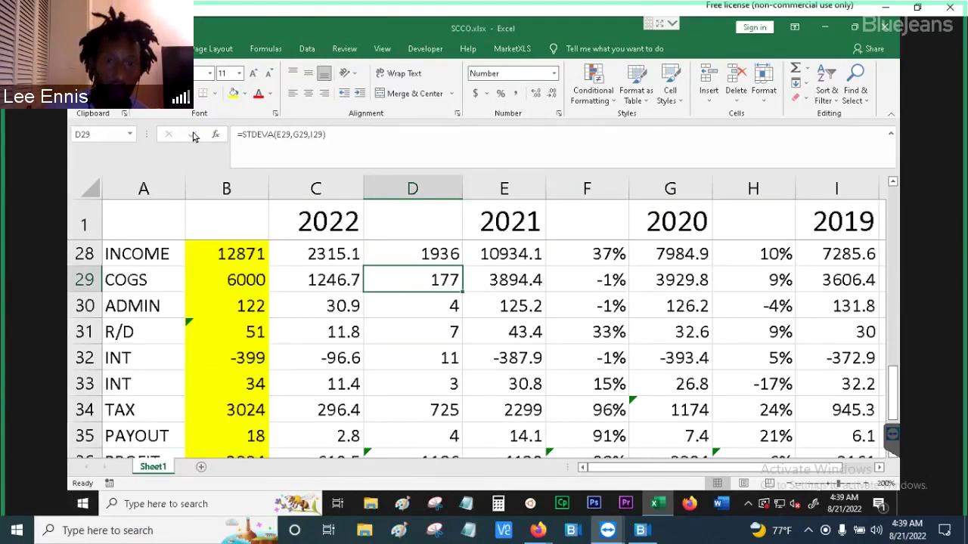
key("Right")
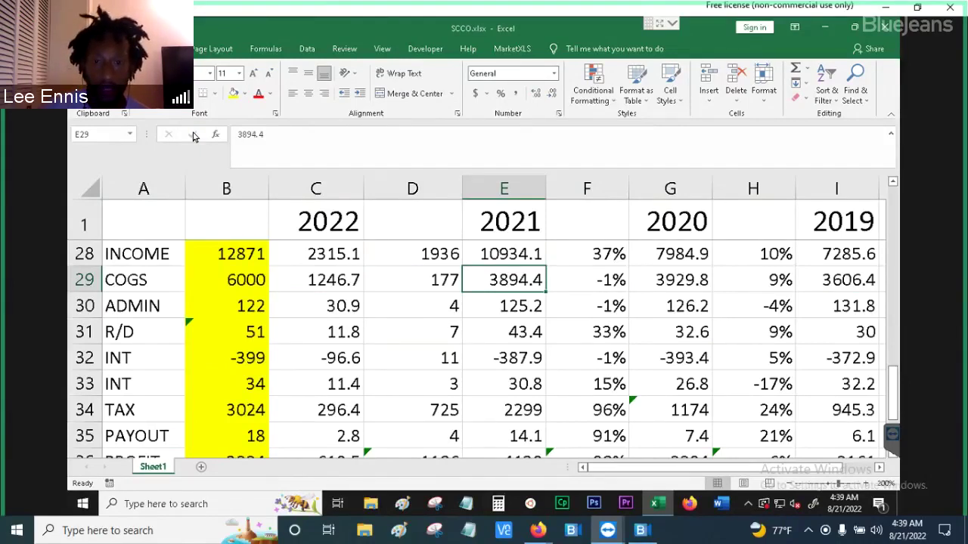
key("Left")
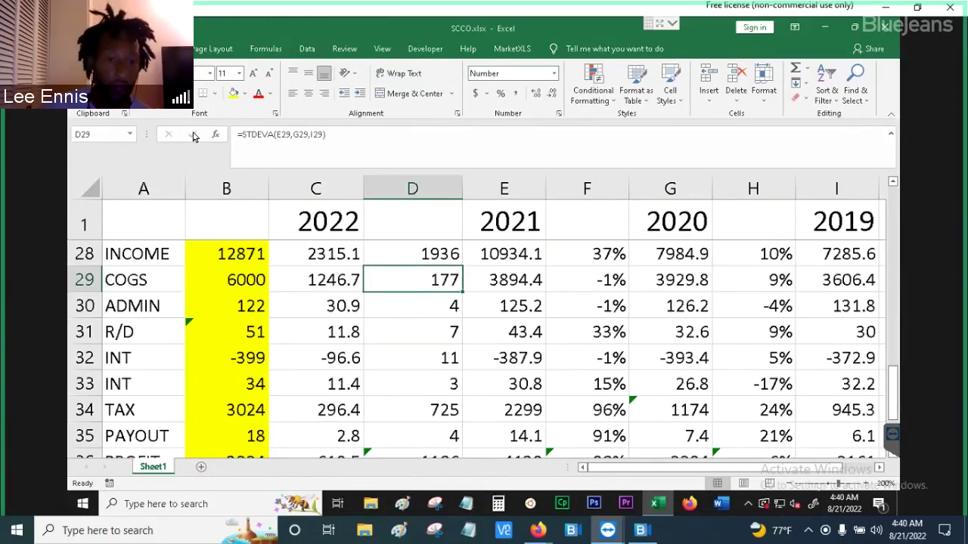
Examine the 2022 COGS figure in C29 and compare the projected COGS and INCOME values in column B.
key("Left")
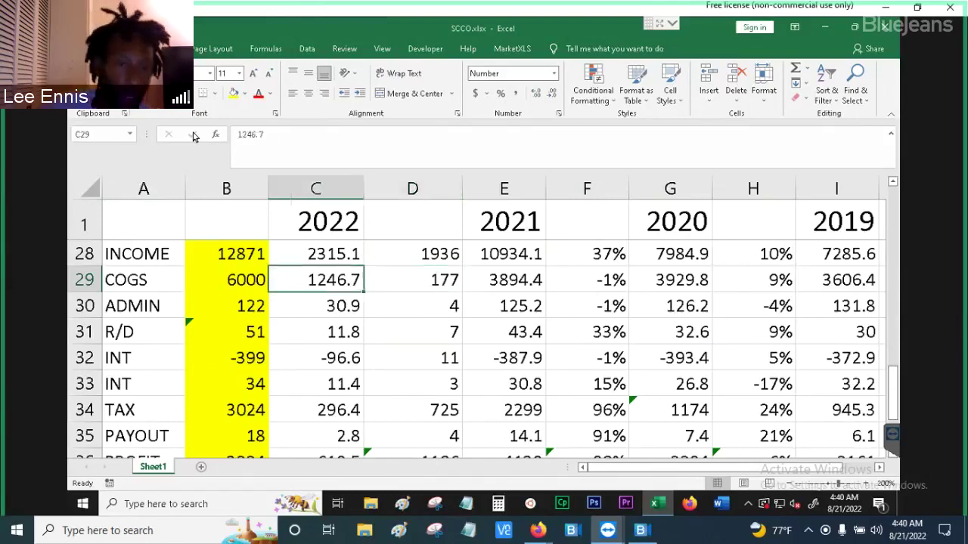
key("Left")
key("Left")
key("Right")
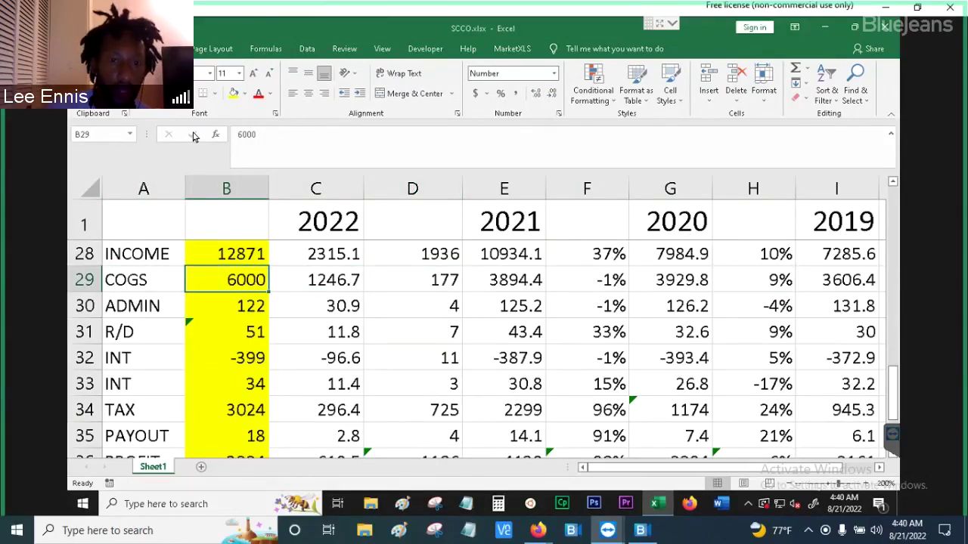
key("Up")
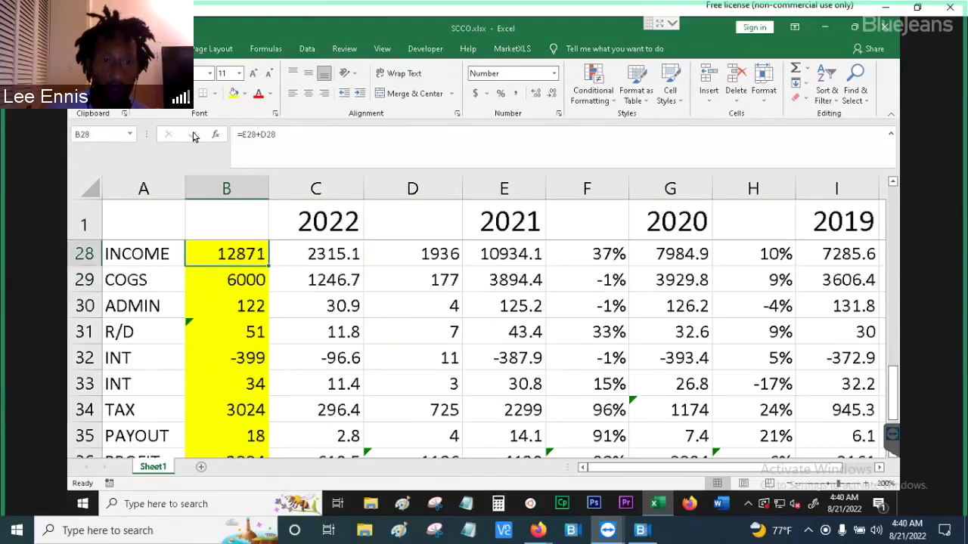
key("Down")
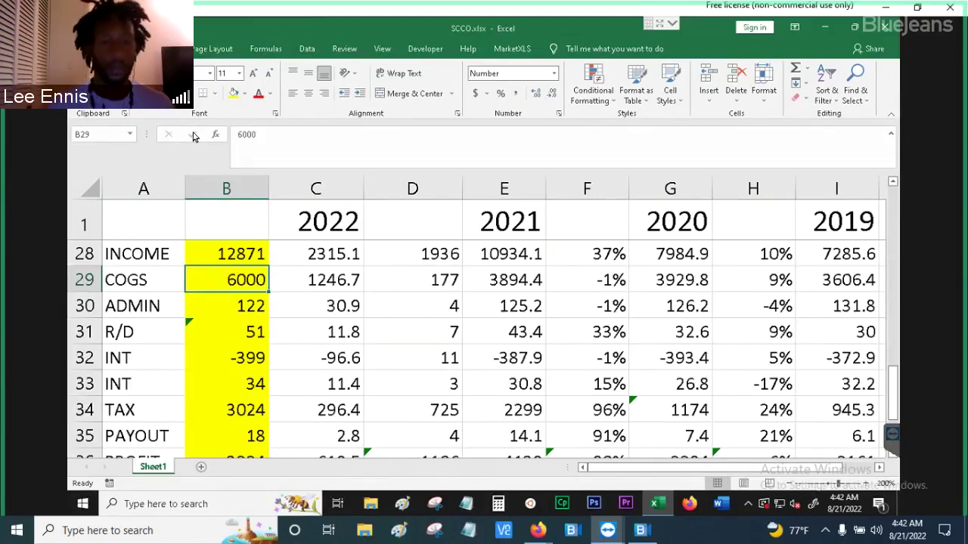
Examine the ADMIN row from the projected value in B30 across to the 2019 figure.
key("Down")
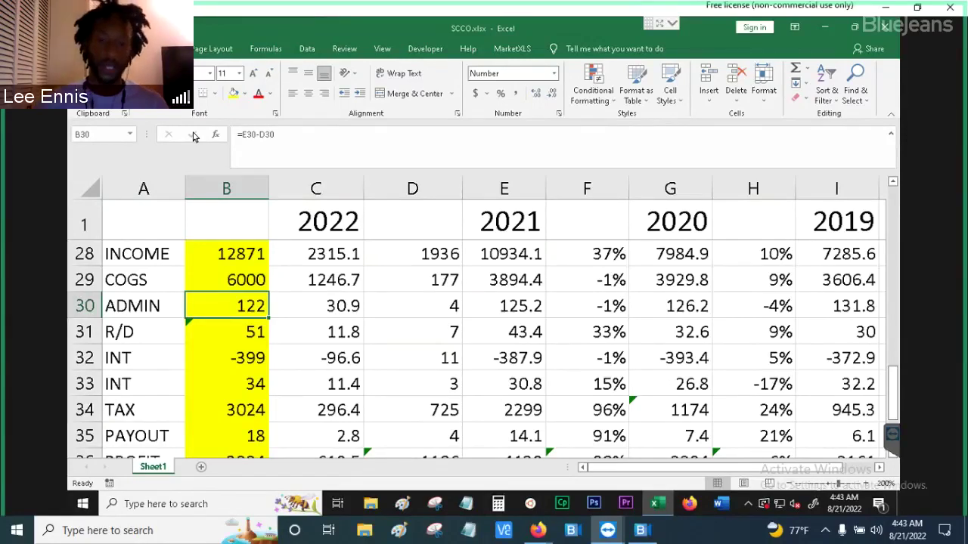
key("Right")
key("Right")
key("Right")
key("Right")
key("Right")
key("Right")
key("Right")
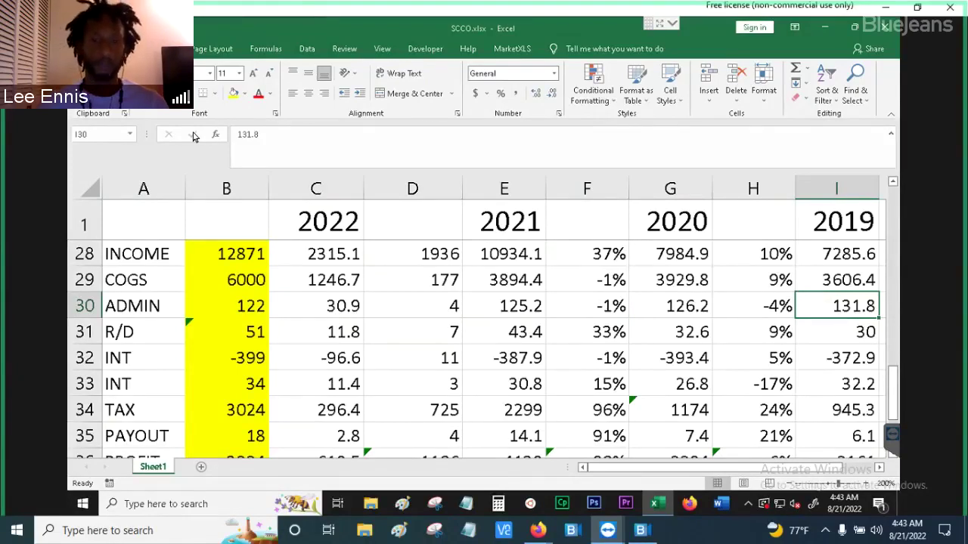
Review the ADMIN row's 2021 figure, standard deviation and projection formula in B30, ending at the 2022 figure.
key("Left")
key("Left")
key("Left")
key("Left")
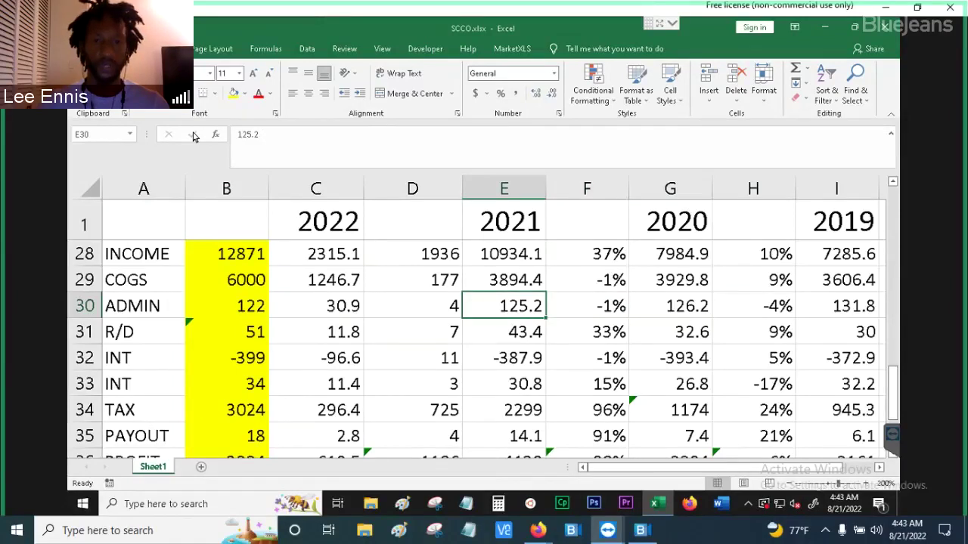
key("Left")
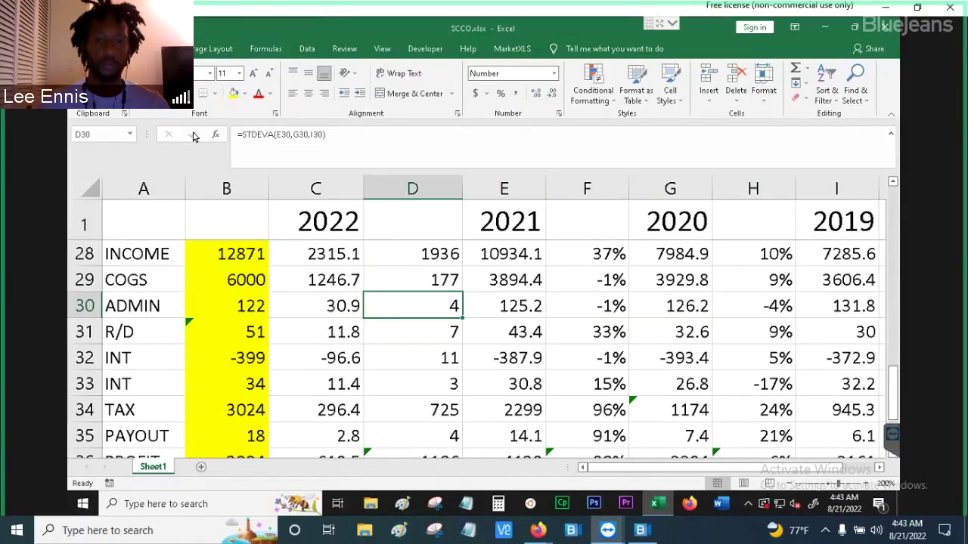
key("Left")
key("Left")
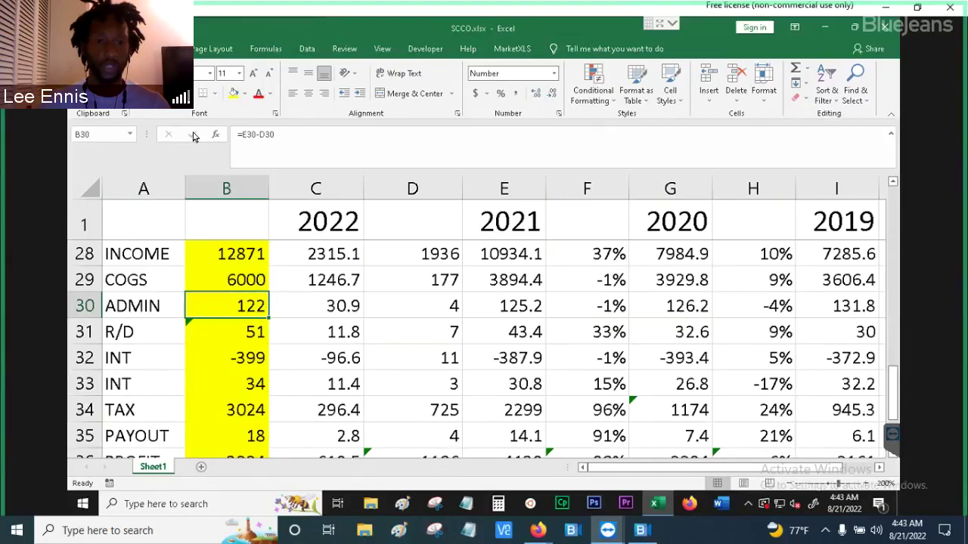
key("Right")
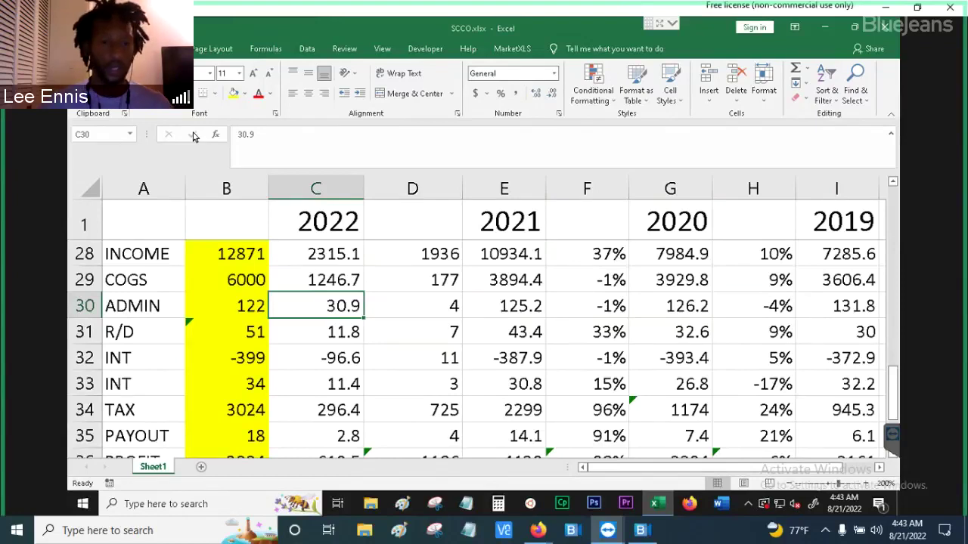
Examine the R/D row from the 2022 figure and projected value in B31 across to the 2020 growth rate.
key("Down")
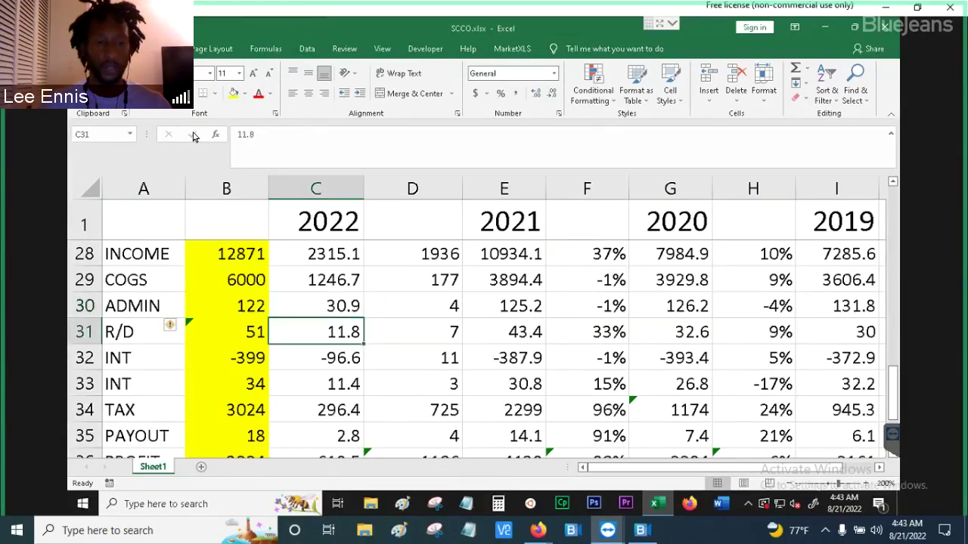
key("Left")
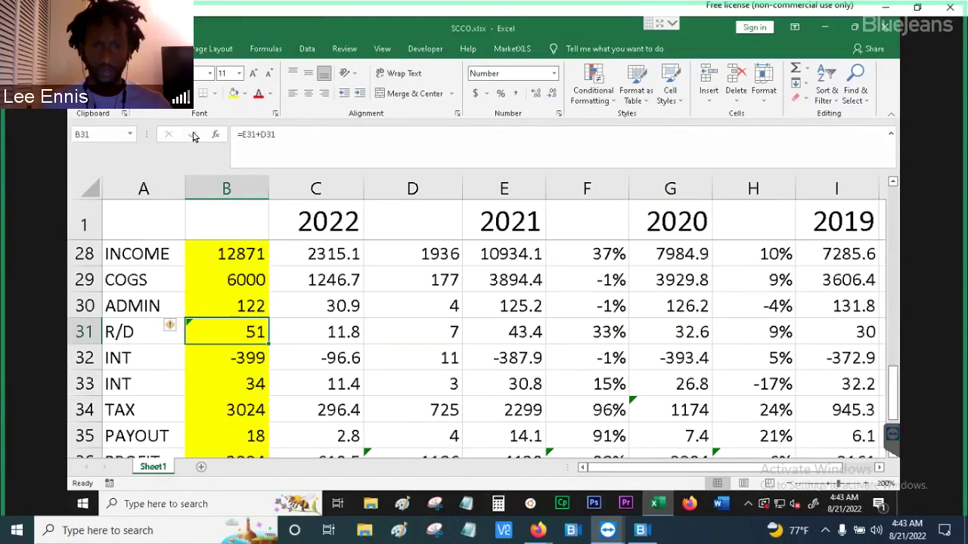
key("Right")
key("Right")
key("Right")
key("Right")
key("Right")
key("Right")
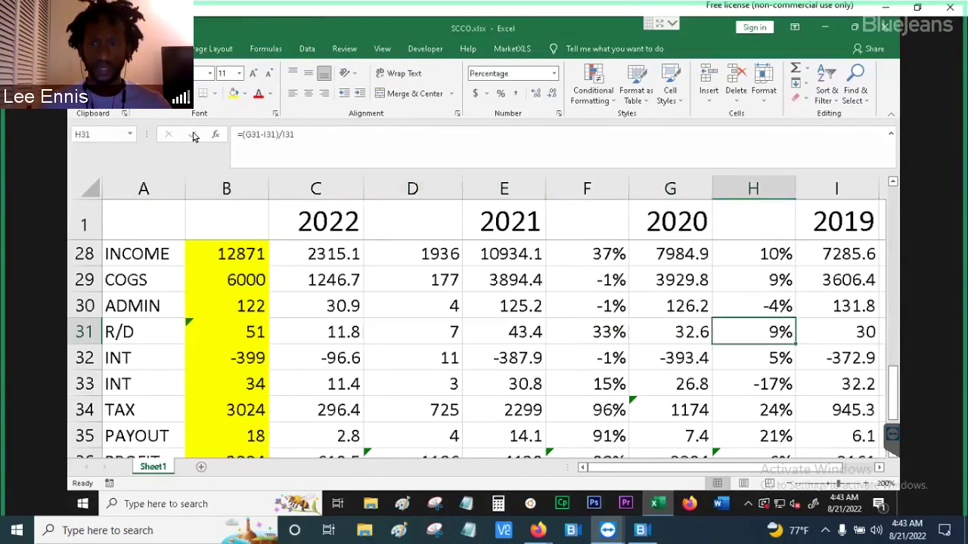
Review the R/D row's 2021 growth rate in F31, the projected value in B31 and the 2022 figure.
key("Left")
key("Left")
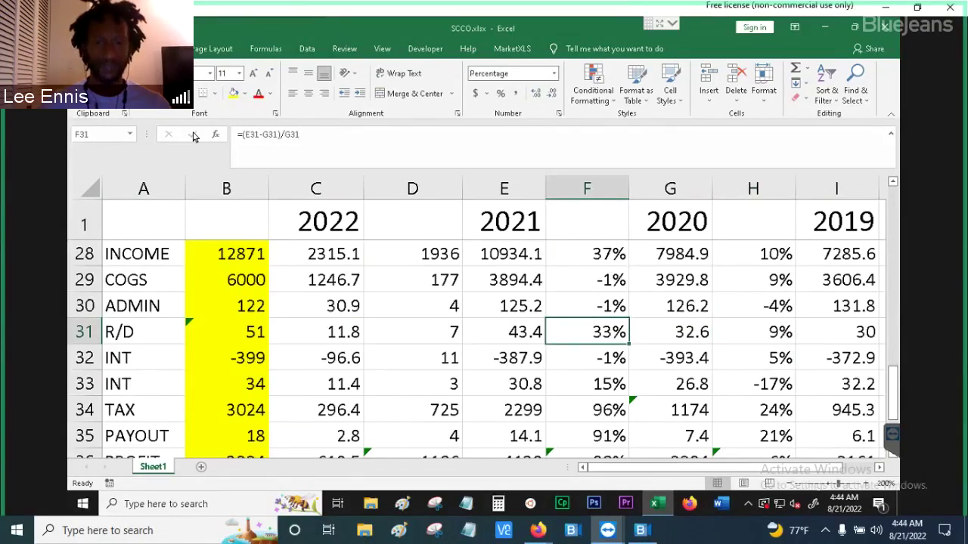
key("Left")
key("Left")
key("Left")
key("Left")
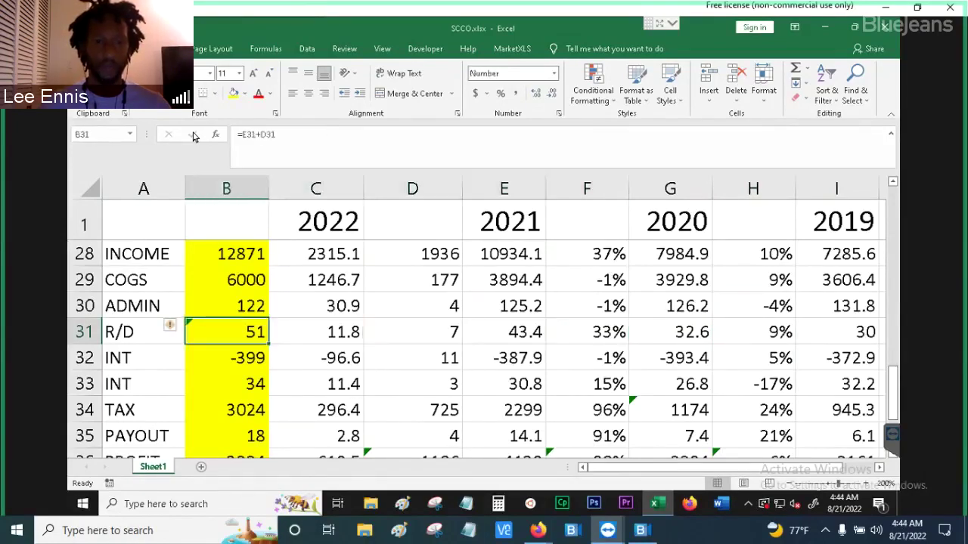
key("Right")
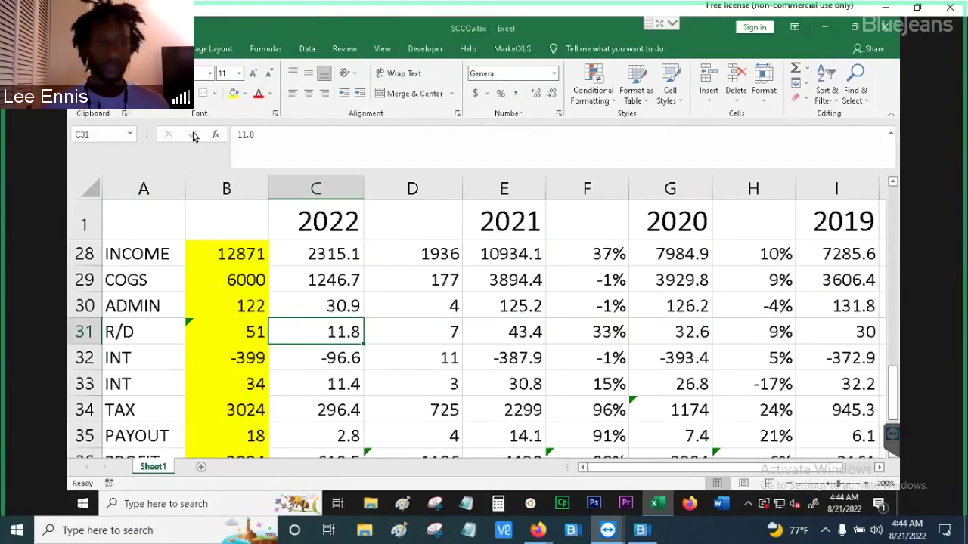
key("Left")
Check the projected INT value in B32 and switch to the Firefox window with the Copper Sep 22 (HG=F) price history.
key("Down")
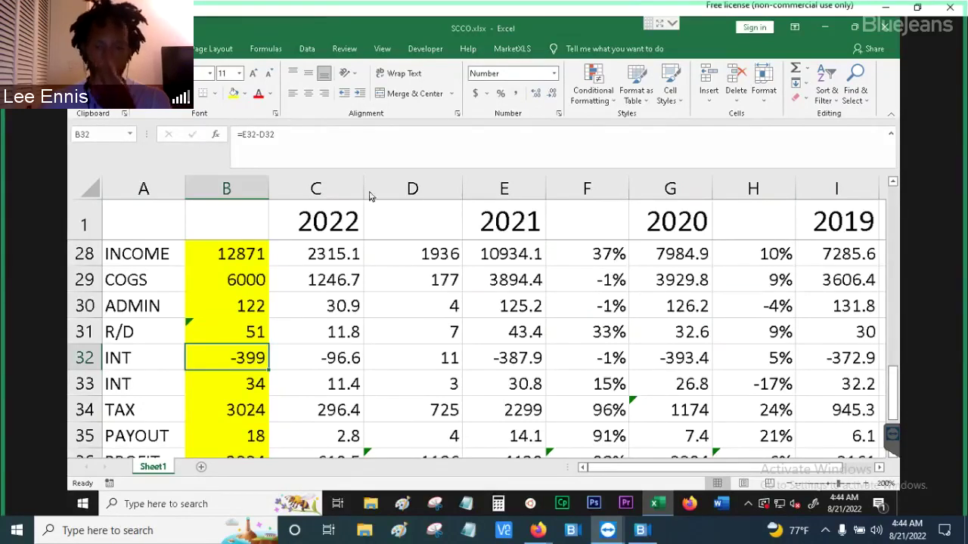
mouse_move(535, 531)
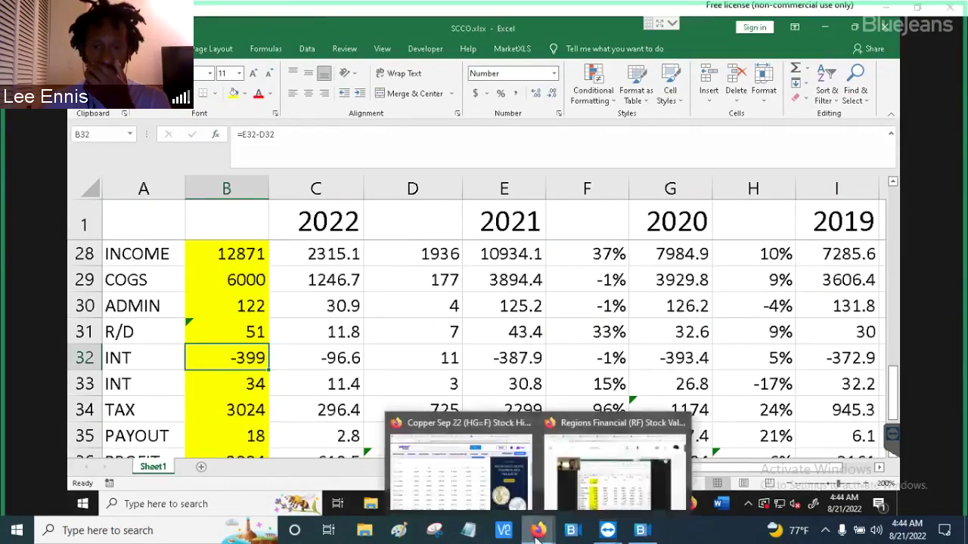
left_click(486, 514)
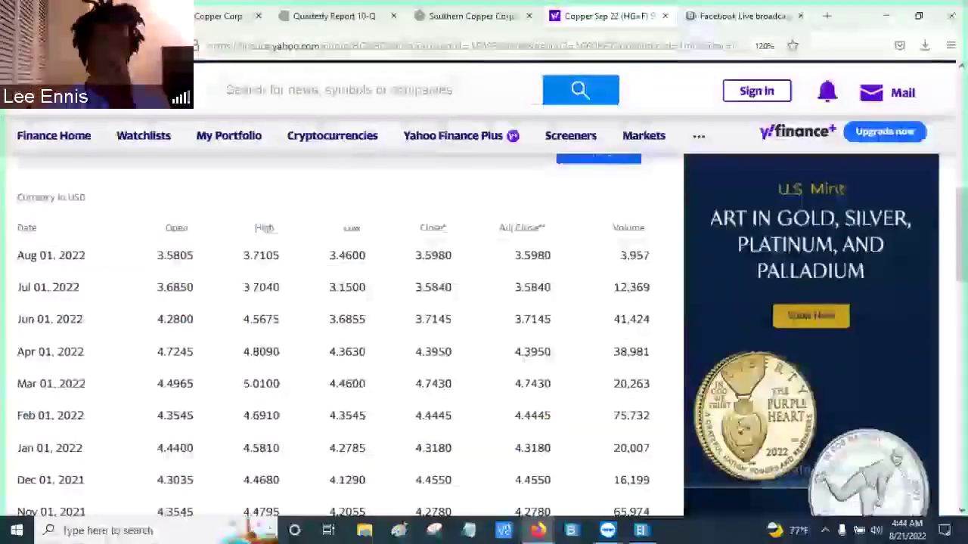
Look through the open SEC filings for Southern Copper's 2021 annual report with its 2019 to 2021 income statement.
left_click(472, 16)
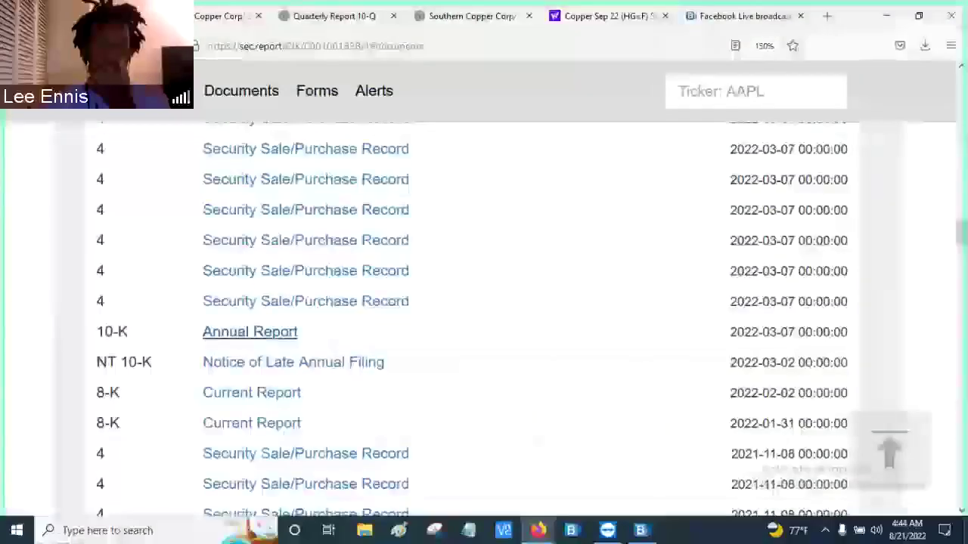
left_click(205, 22)
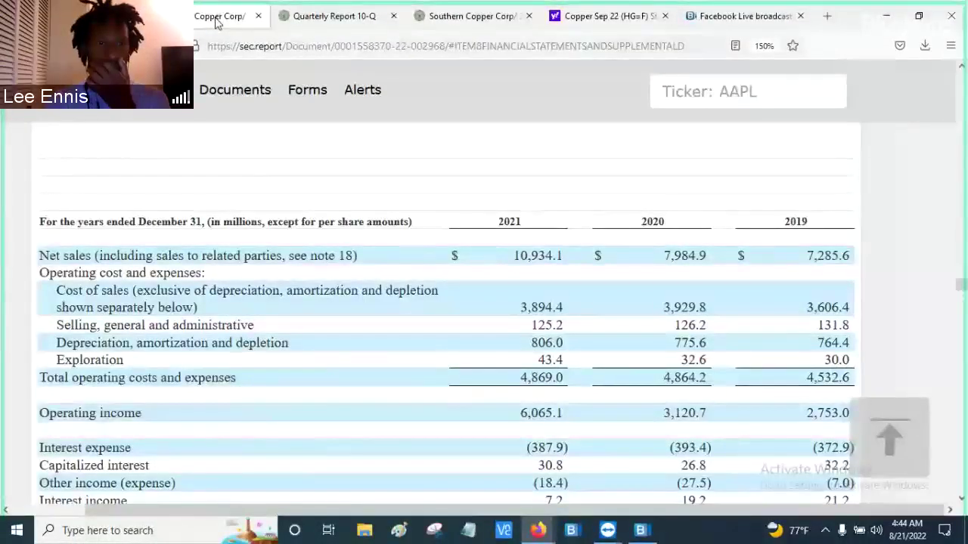
left_click(303, 17)
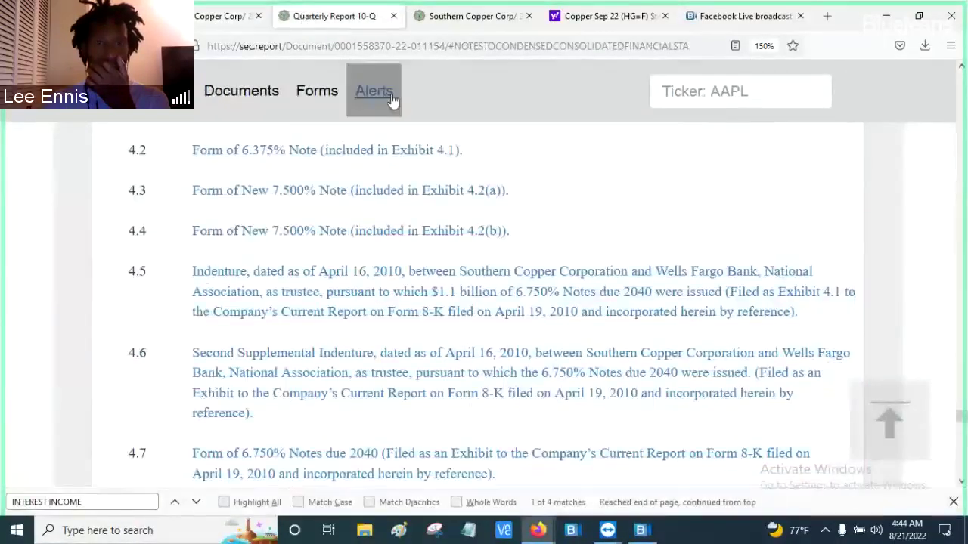
left_click(439, 27)
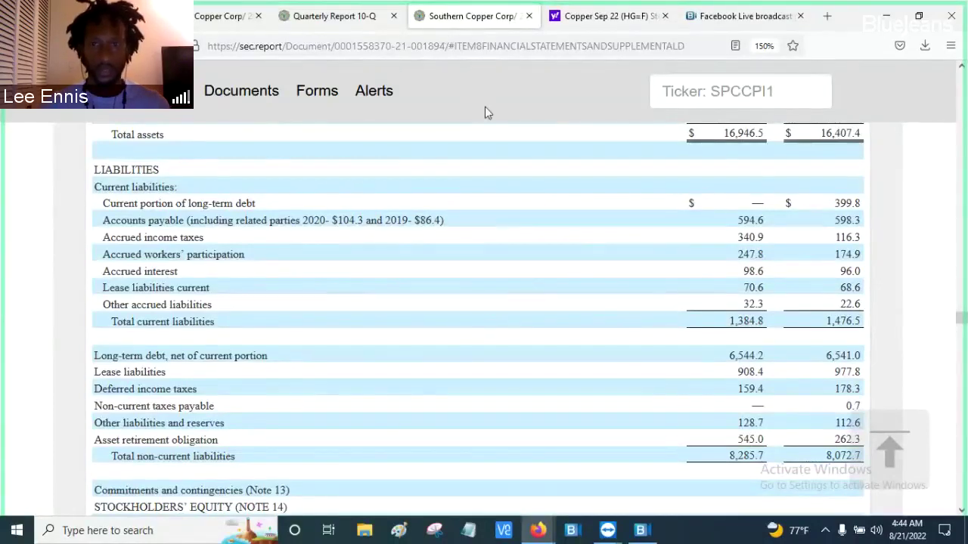
left_click(220, 16)
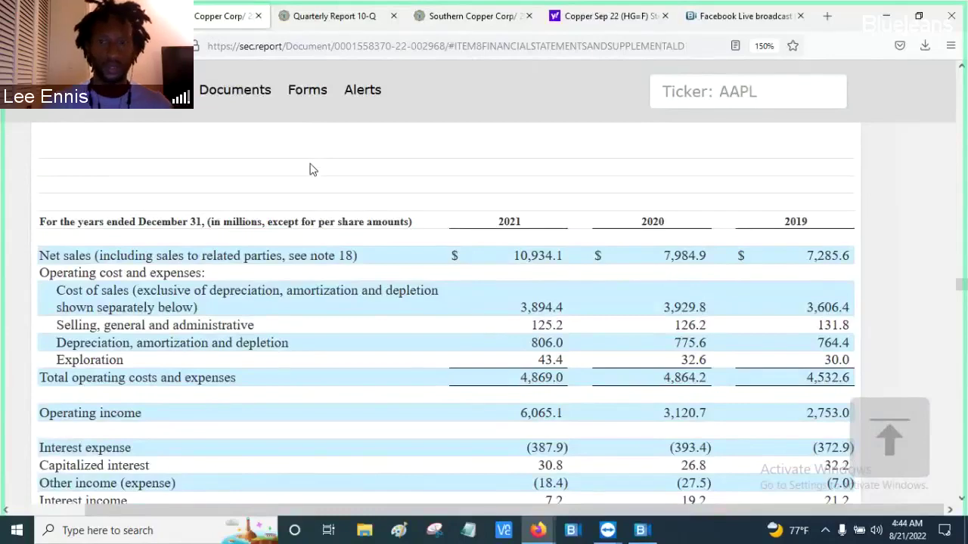
Look through the 2021 annual report's comprehensive income statement and consolidated balance sheets, returning to the income statement.
scroll(309, 169, "up", 5)
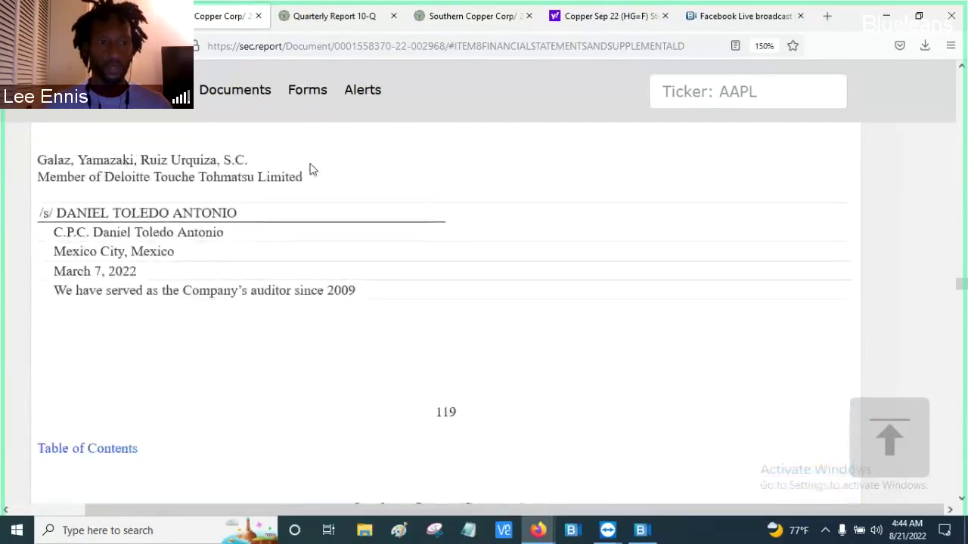
scroll(311, 166, "up", 5)
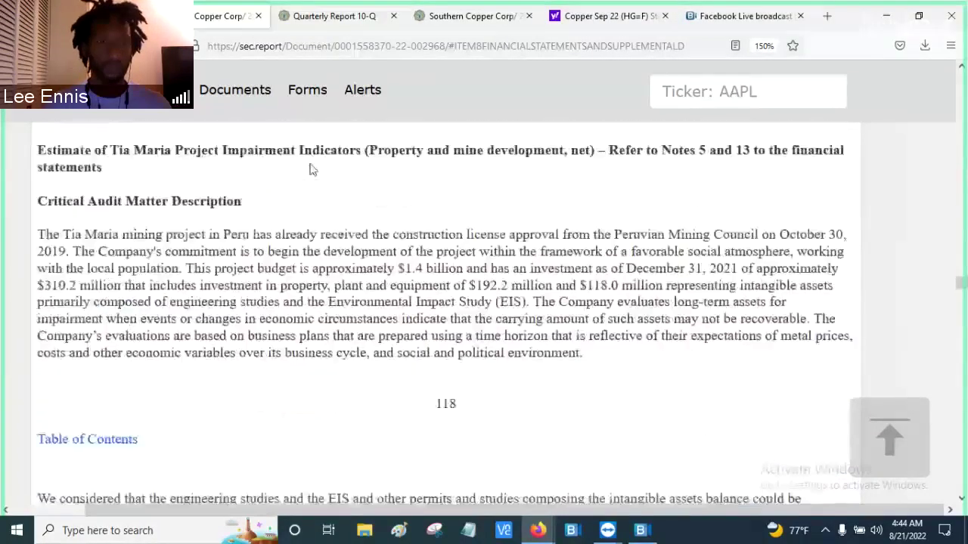
scroll(309, 169, "down", 10)
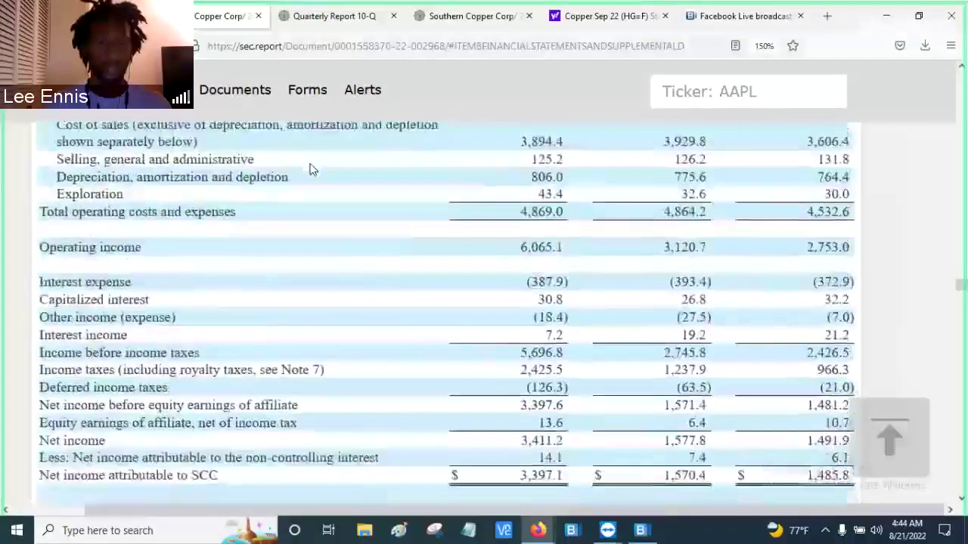
scroll(309, 170, "down", 8)
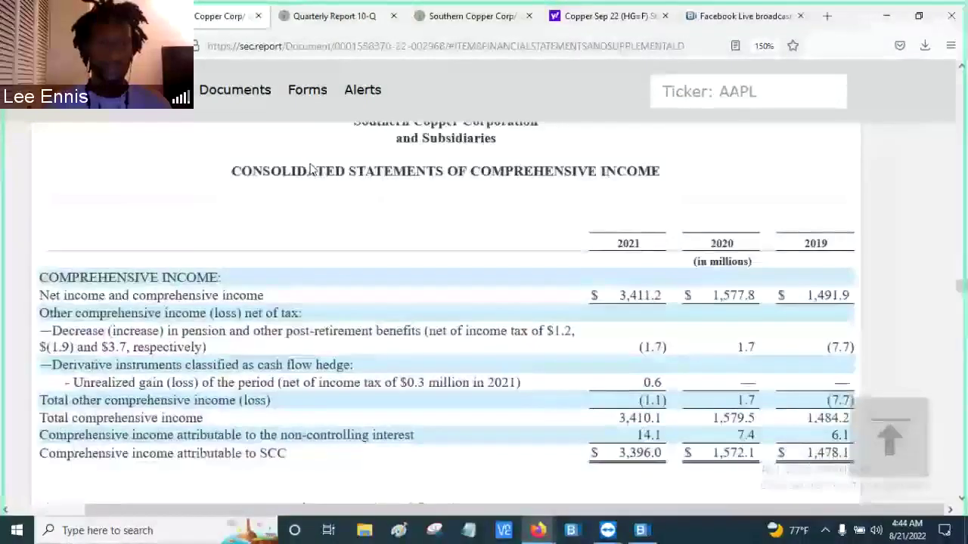
scroll(309, 170, "down", 8)
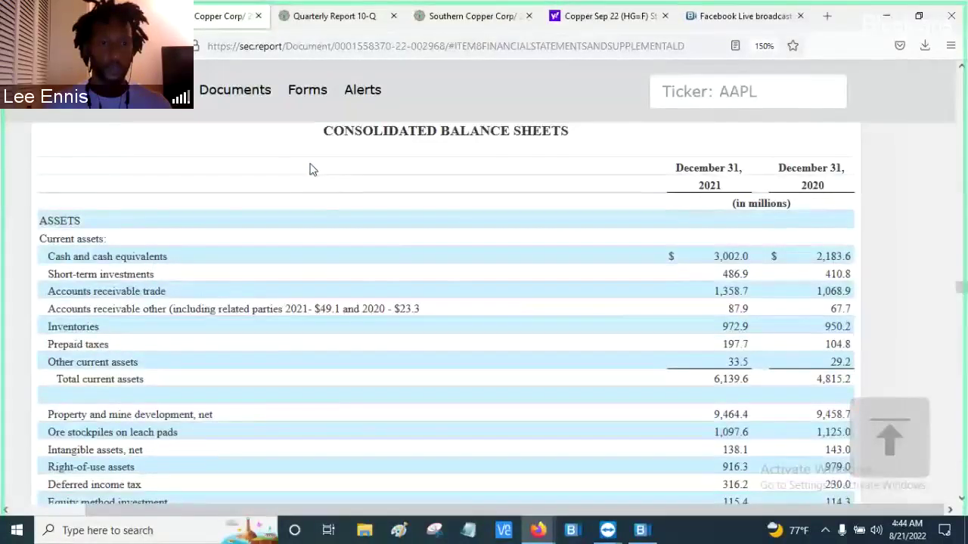
scroll(309, 169, "down", 3)
scroll(309, 169, "down", 5)
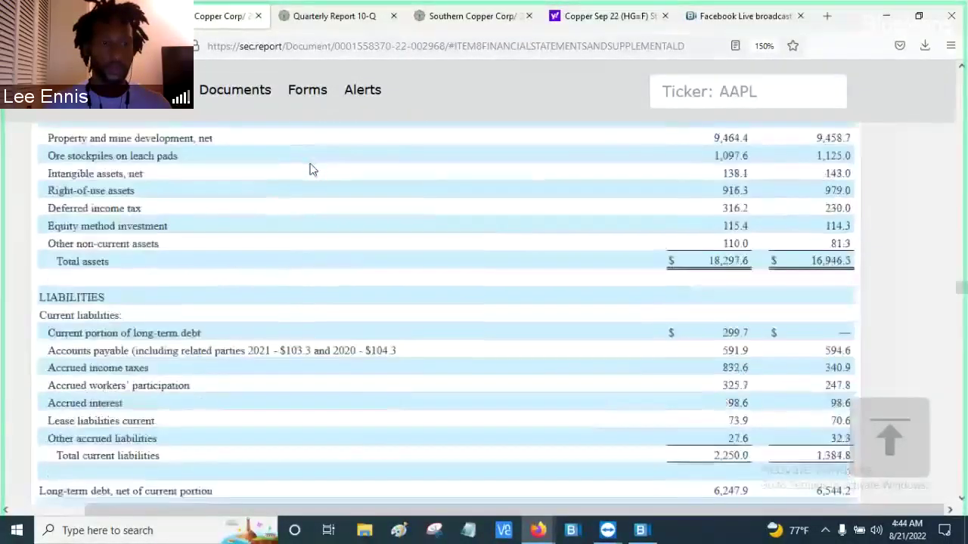
scroll(309, 169, "down", 3)
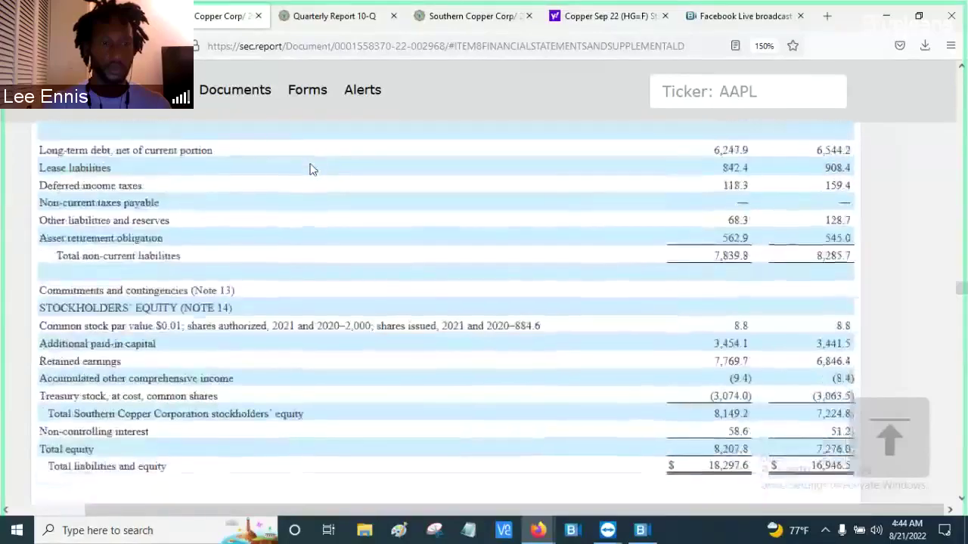
scroll(309, 170, "up", 10)
scroll(310, 170, "up", 10)
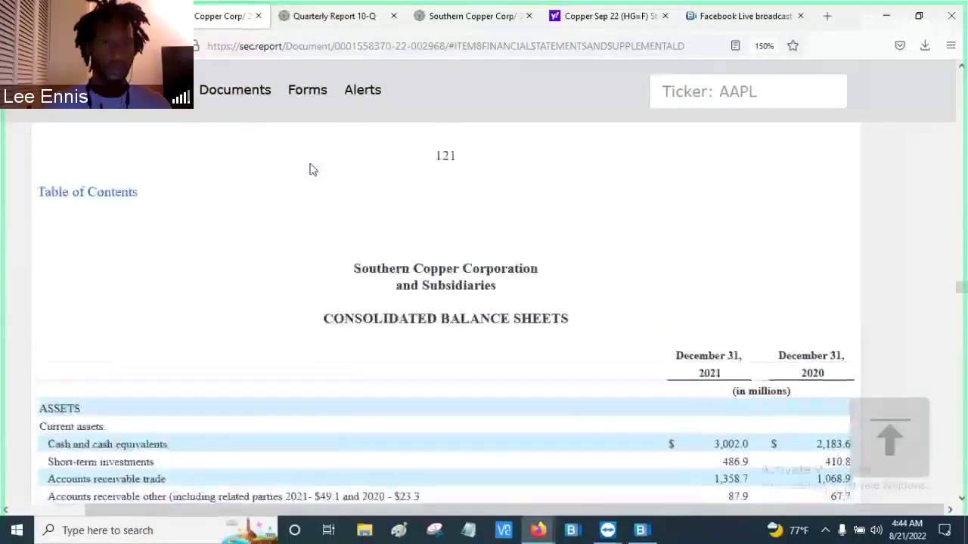
scroll(309, 169, "up", 8)
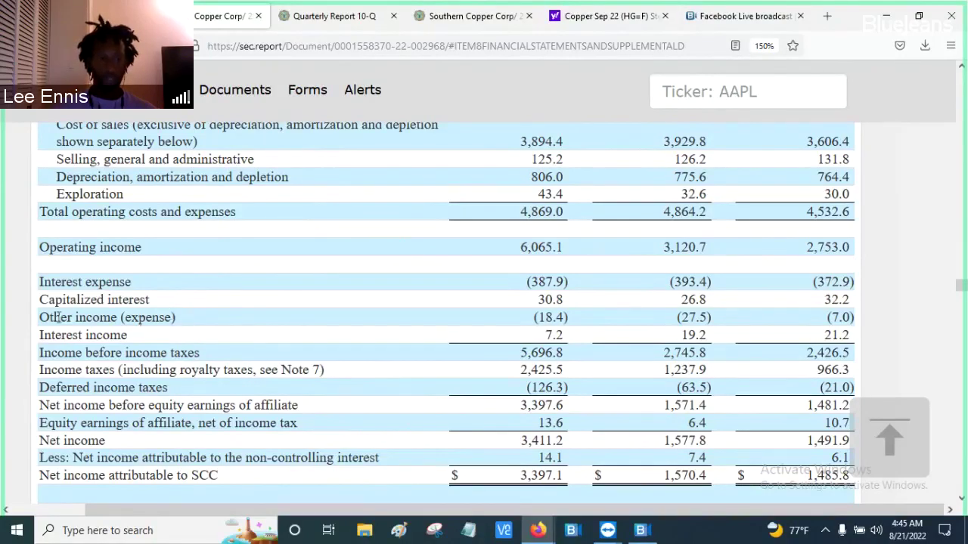
Highlight the Other income (expense) line's 2021, 2020 and 2019 figures in turn, ending on its label.
left_click_drag(39, 318, 118, 317)
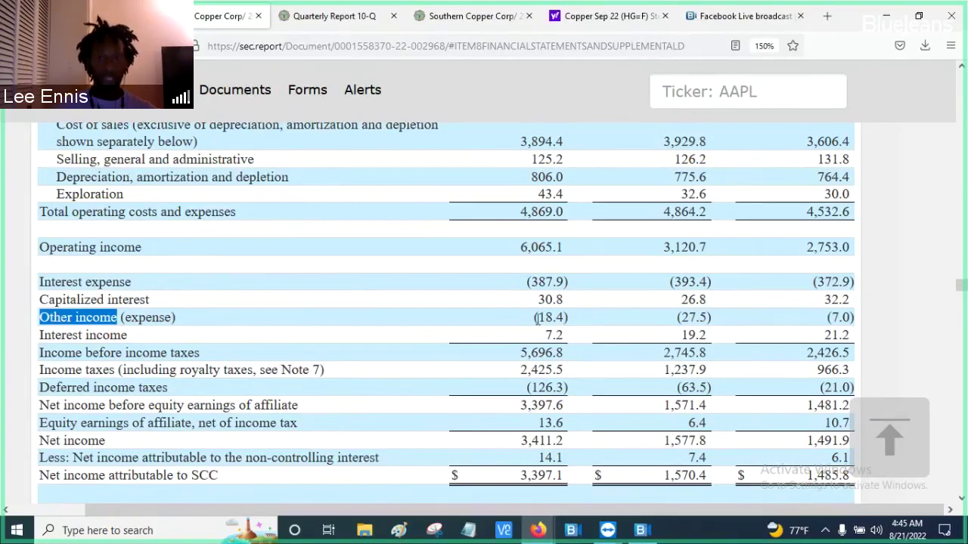
left_click_drag(534, 317, 575, 316)
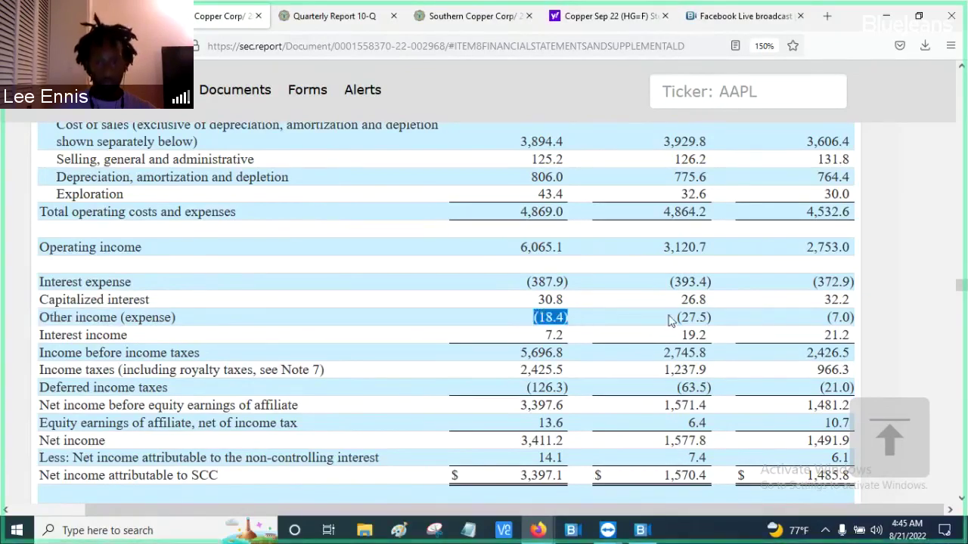
left_click_drag(675, 322, 715, 318)
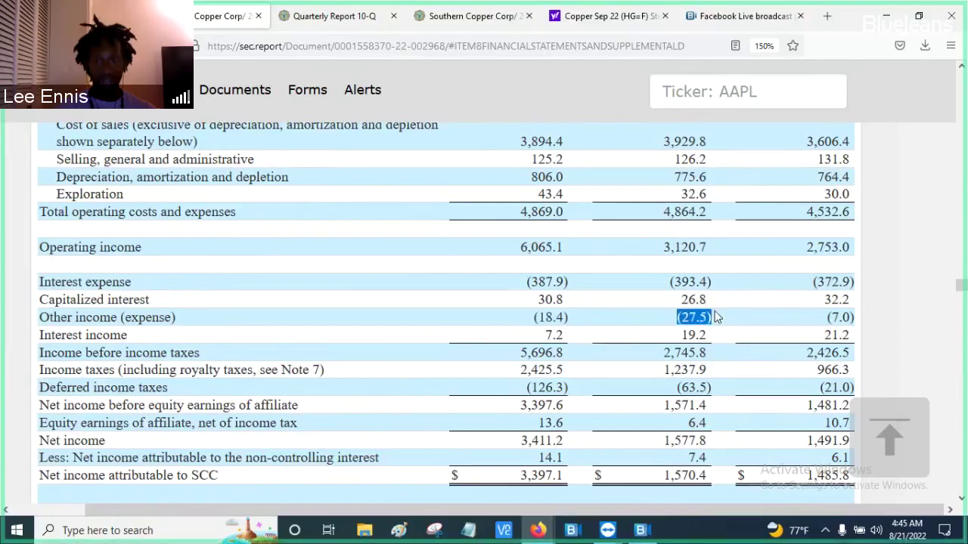
left_click(824, 322)
left_click_drag(824, 322, 859, 320)
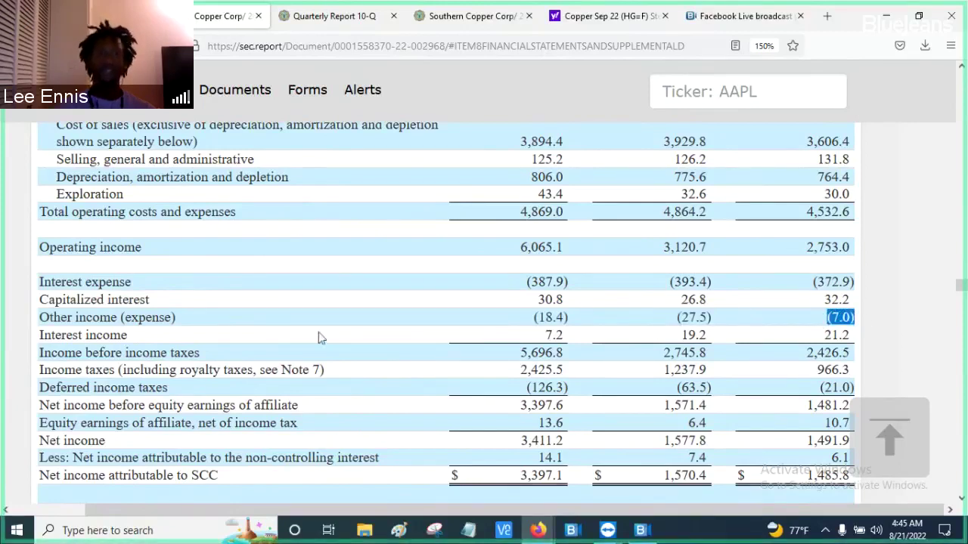
left_click_drag(121, 318, 42, 321)
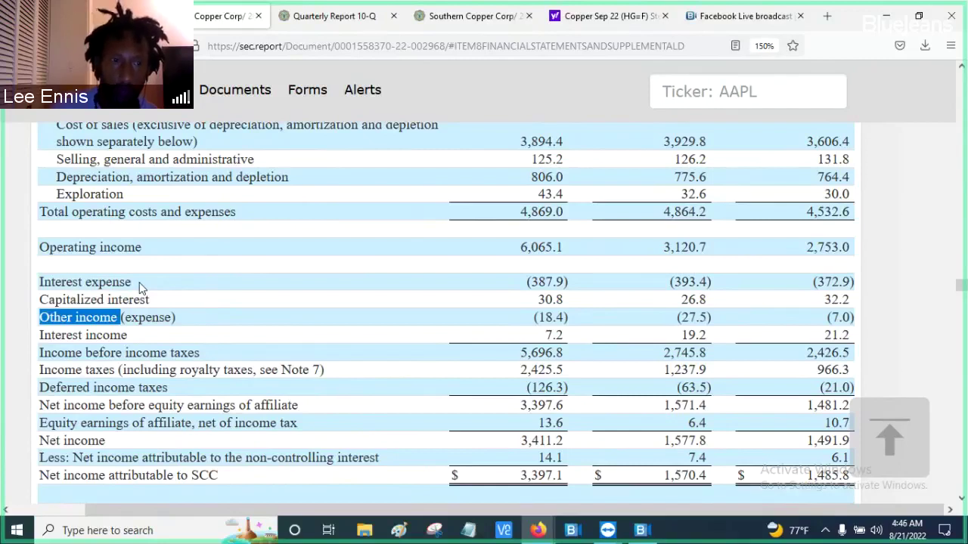
Highlight the Interest expense label in the income statement to point out that line.
left_click_drag(139, 284, 40, 280)
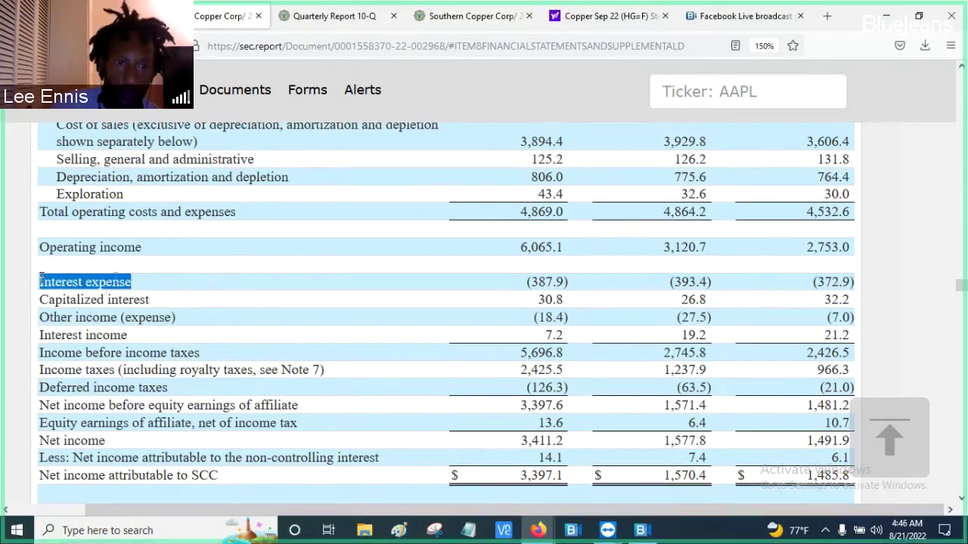
left_click(173, 285)
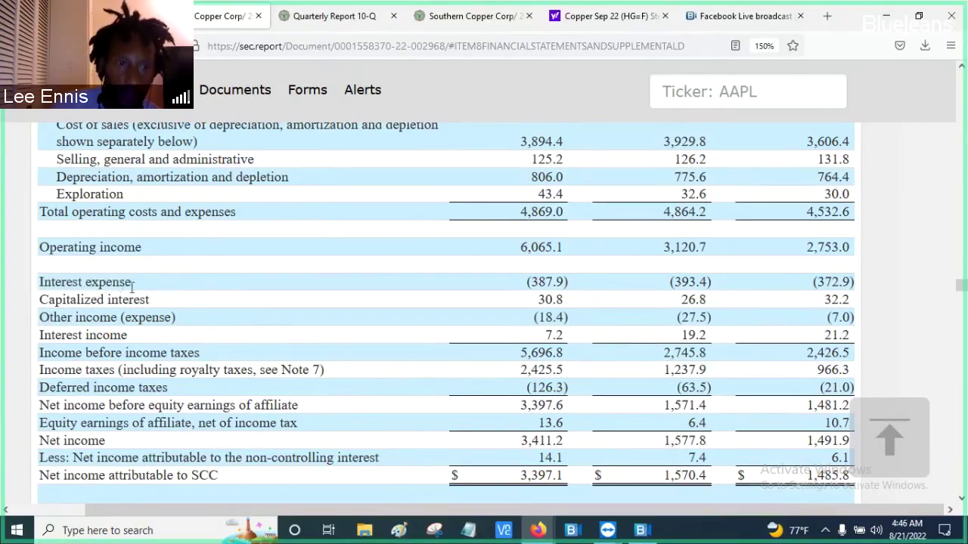
triple_click(134, 283)
left_click(143, 288)
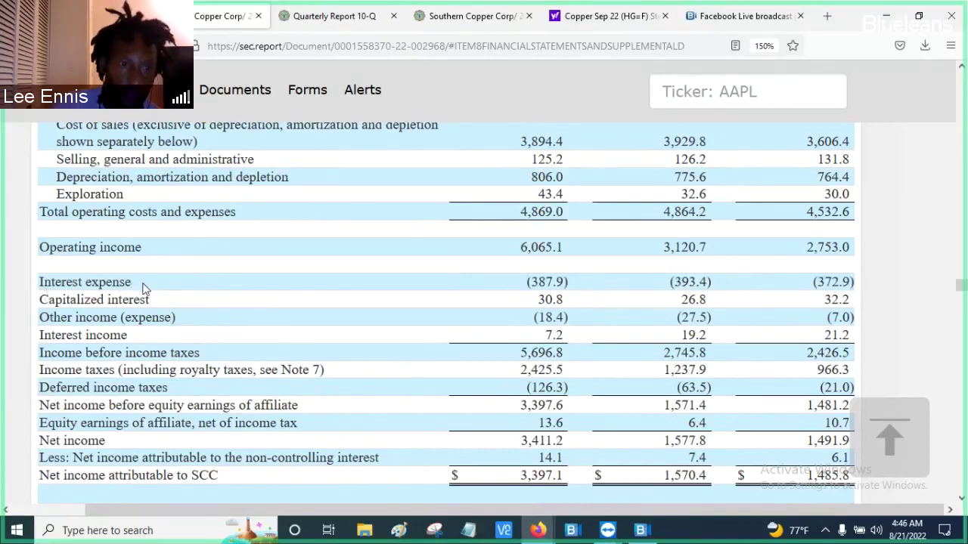
left_click_drag(144, 287, 40, 281)
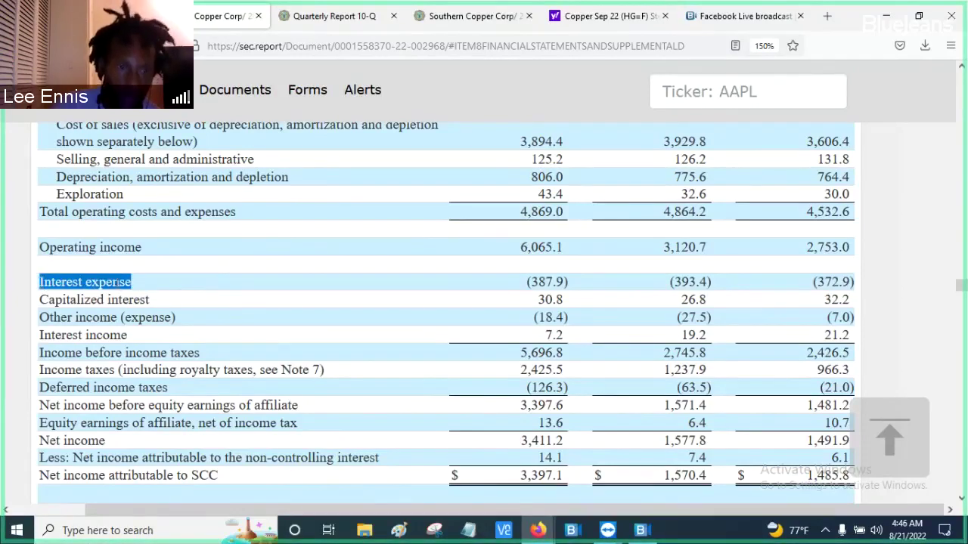
left_click(137, 283)
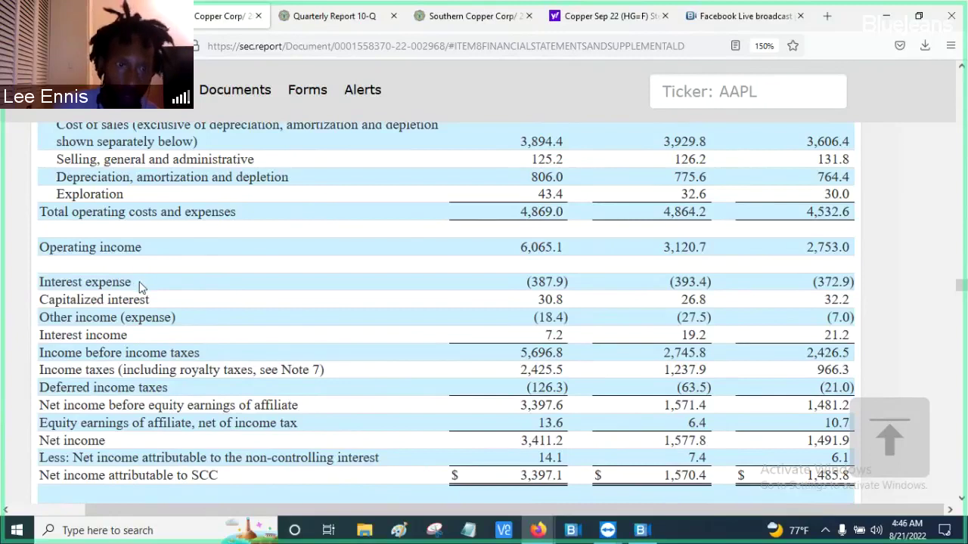
left_click_drag(140, 286, 47, 277)
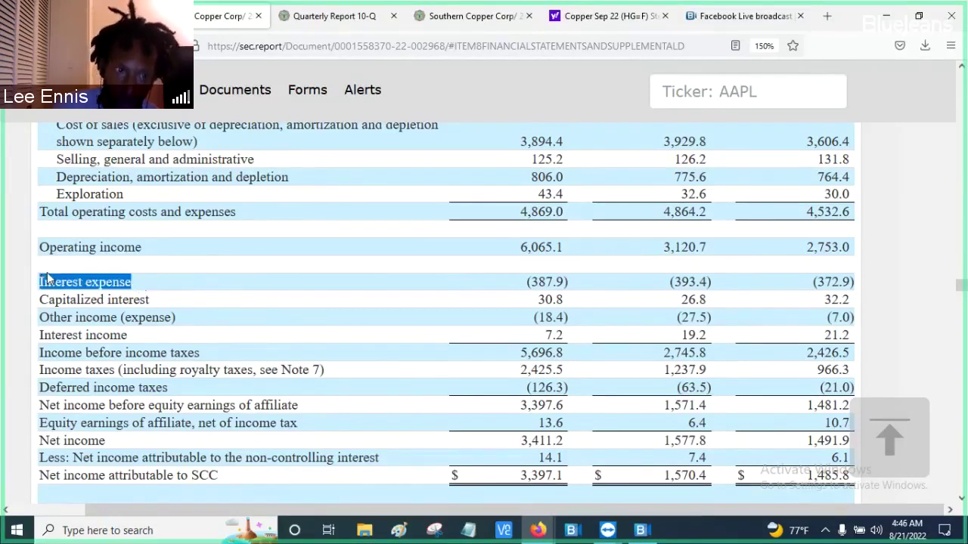
Compare the Interest expense figures for 2021, 2020 and 2019 by highlighting each in turn, then clear the highlight.
left_click_drag(525, 283, 569, 282)
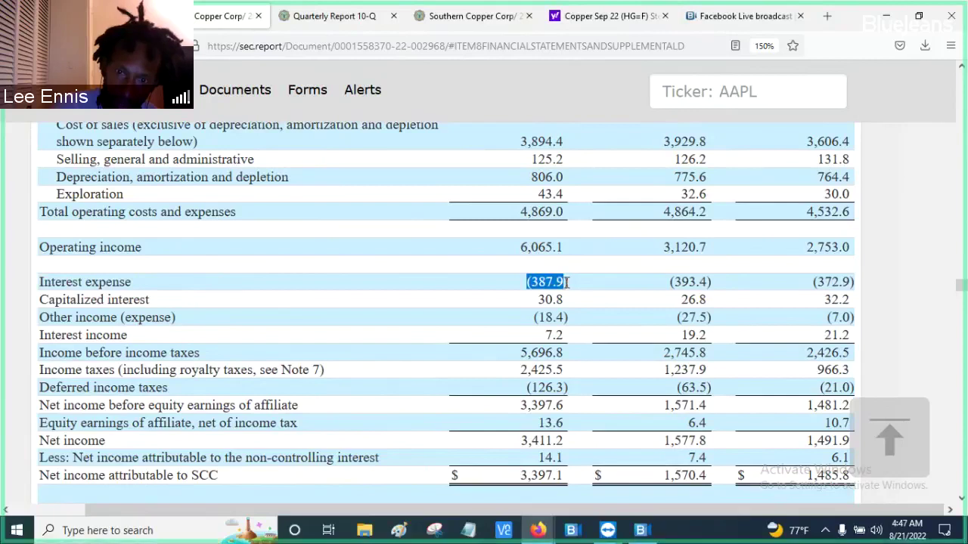
left_click(668, 285)
left_click_drag(669, 285, 712, 283)
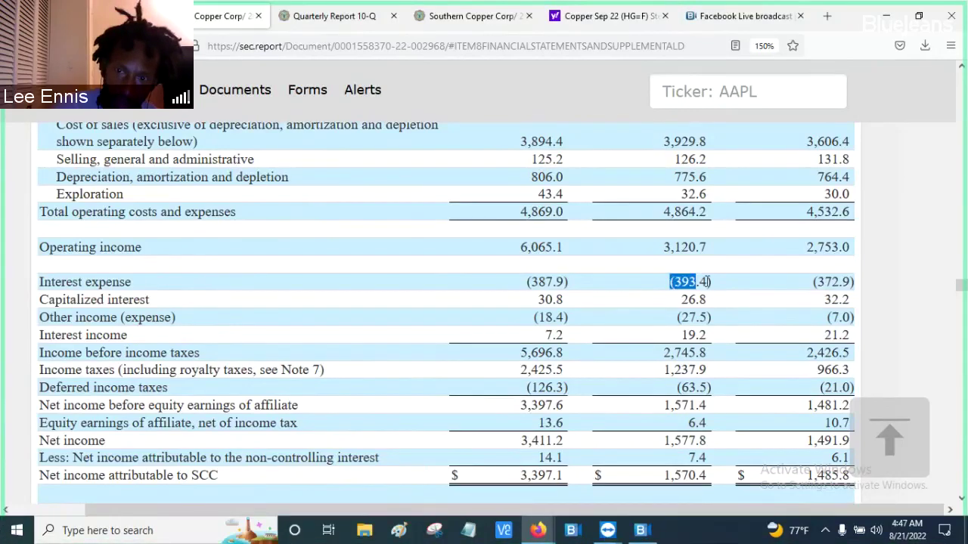
left_click(814, 285)
left_click_drag(814, 285, 864, 287)
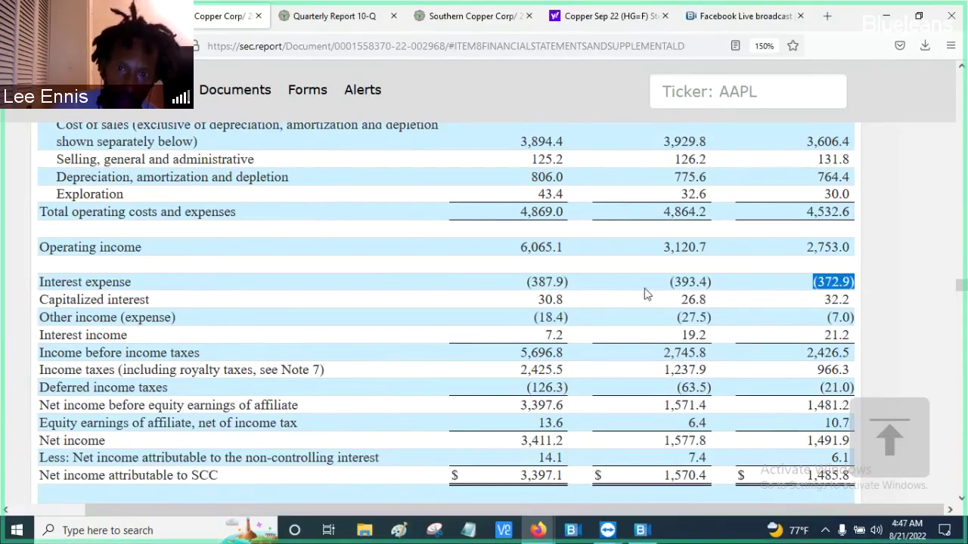
left_click_drag(528, 285, 568, 286)
left_click_drag(670, 285, 717, 286)
left_click_drag(809, 284, 858, 284)
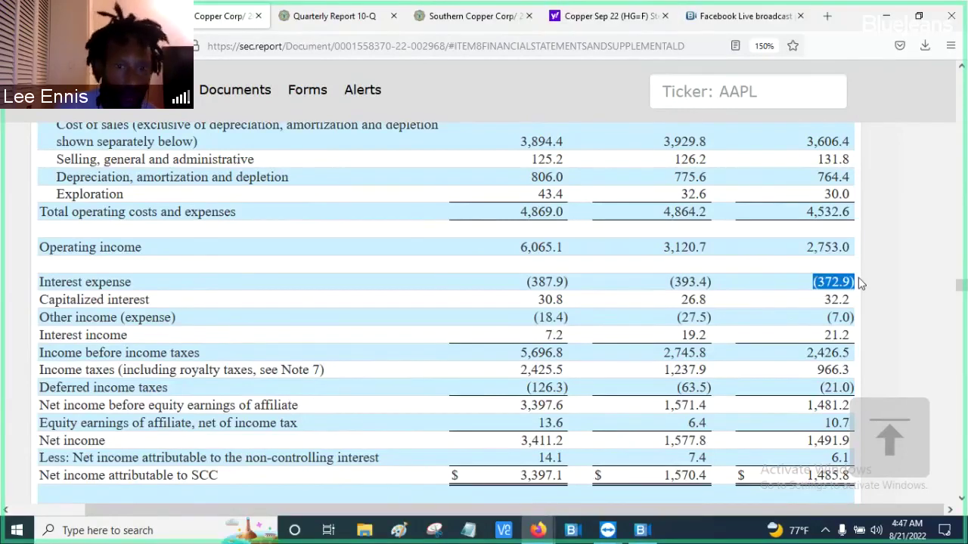
left_click(495, 282)
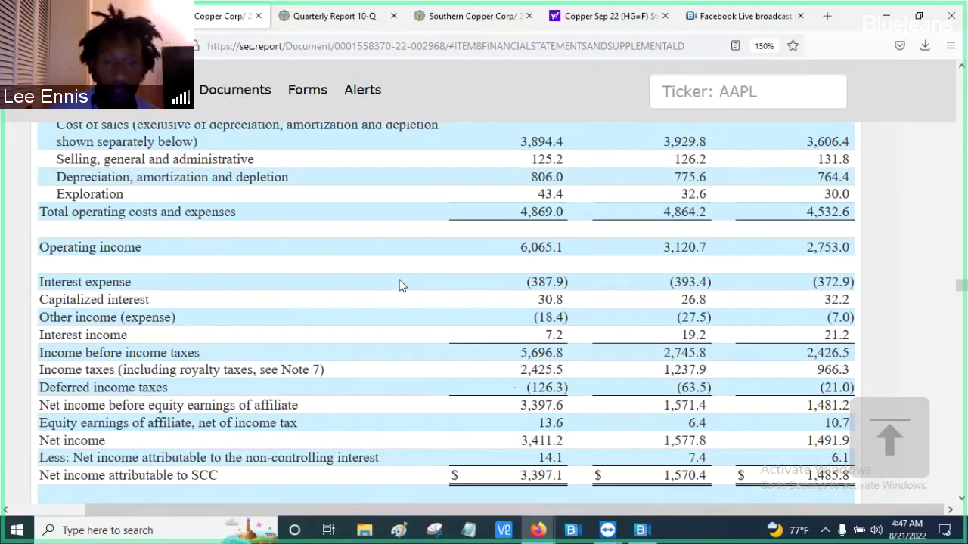
Switch to the SCCO workbook in the remote desktop window and examine row 32's INT growth rates in H32 and F32 and standard deviation in D32.
mouse_move(609, 530)
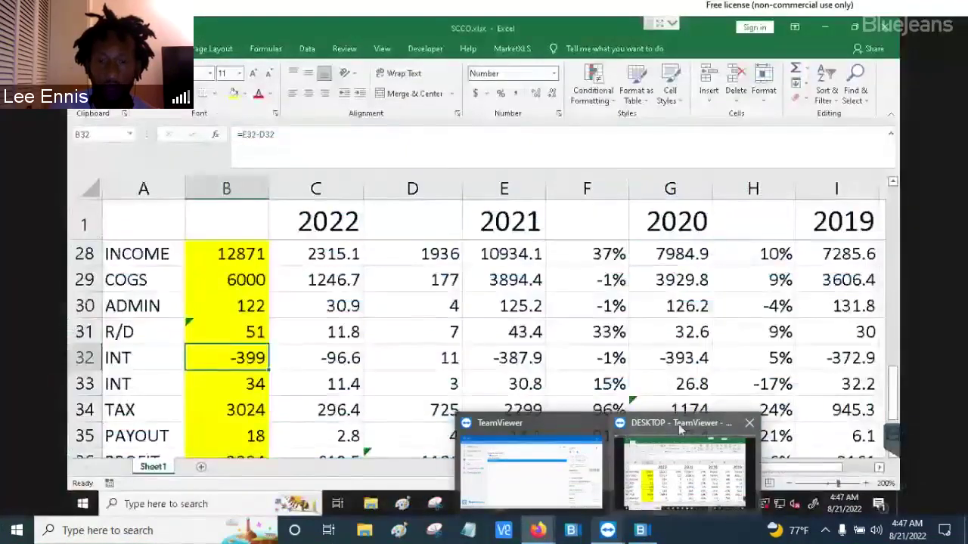
left_click(679, 424)
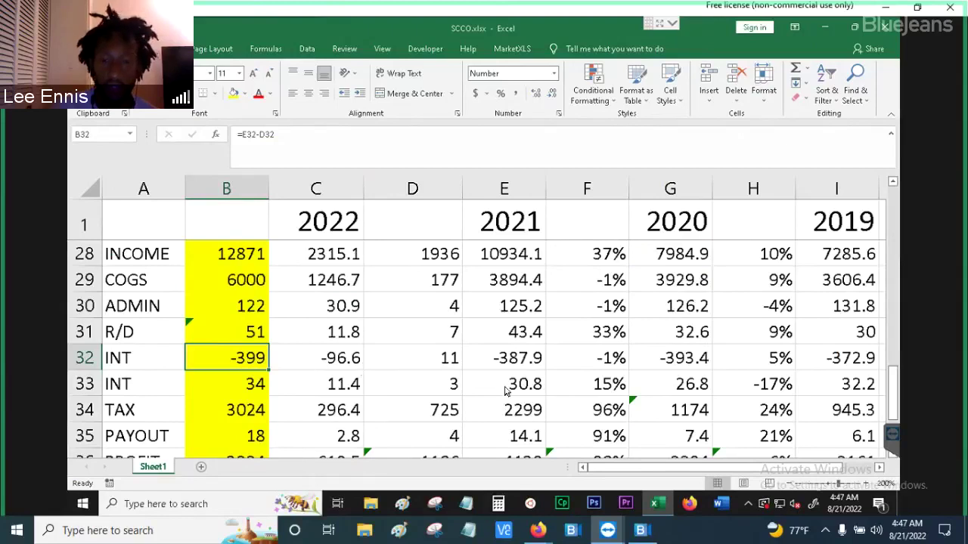
left_click(784, 361)
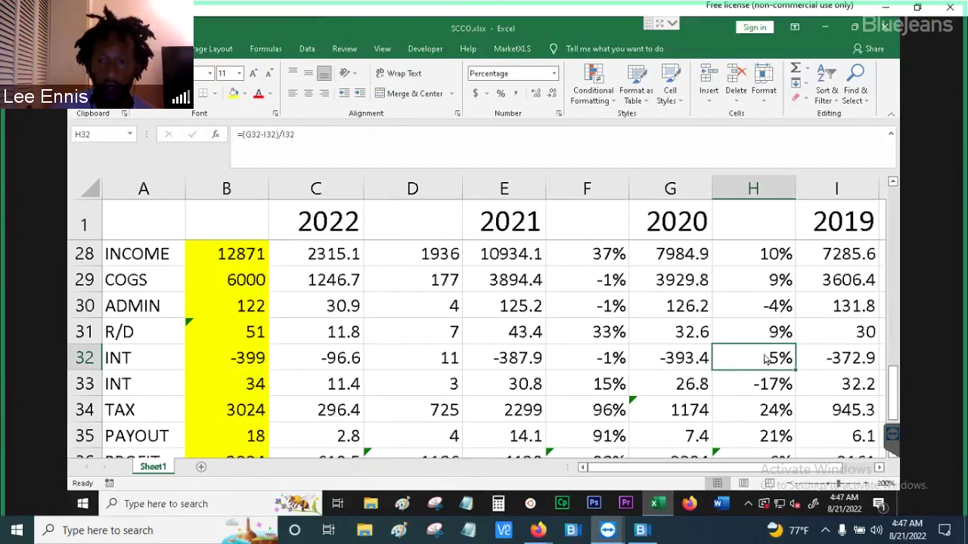
left_click(594, 361)
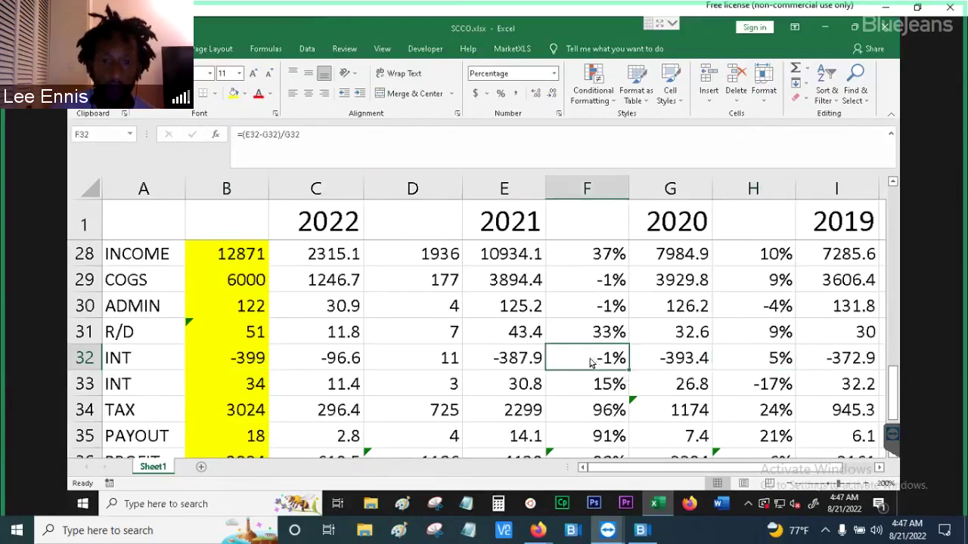
left_click(444, 361)
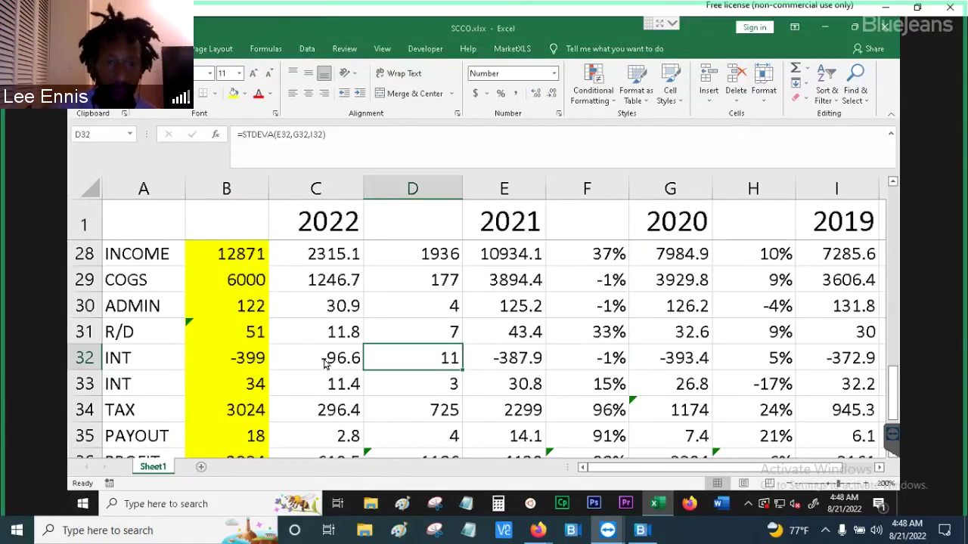
Examine the yellow projection cells from INT in B32 down to EPS in B37, including the PROFIT formula, ending on B33.
left_click(254, 362)
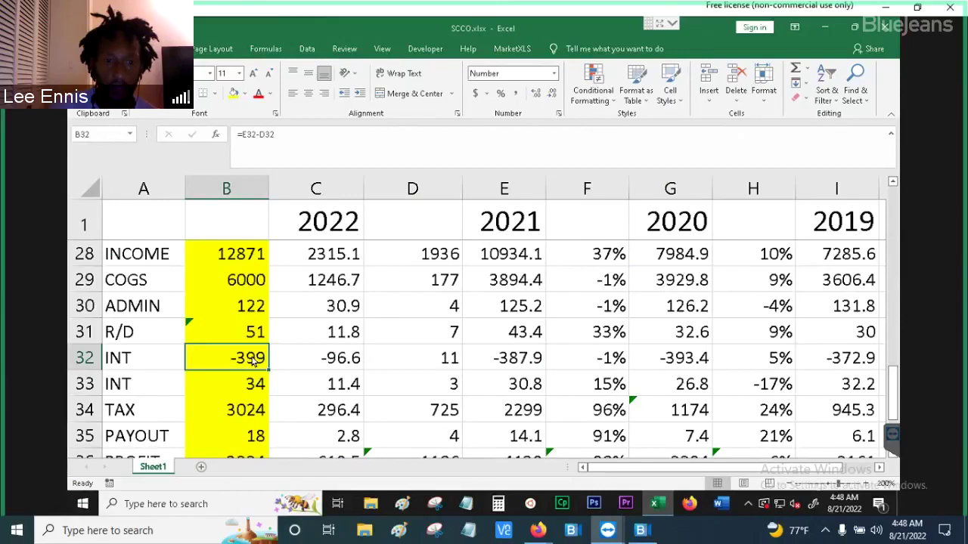
key("Down")
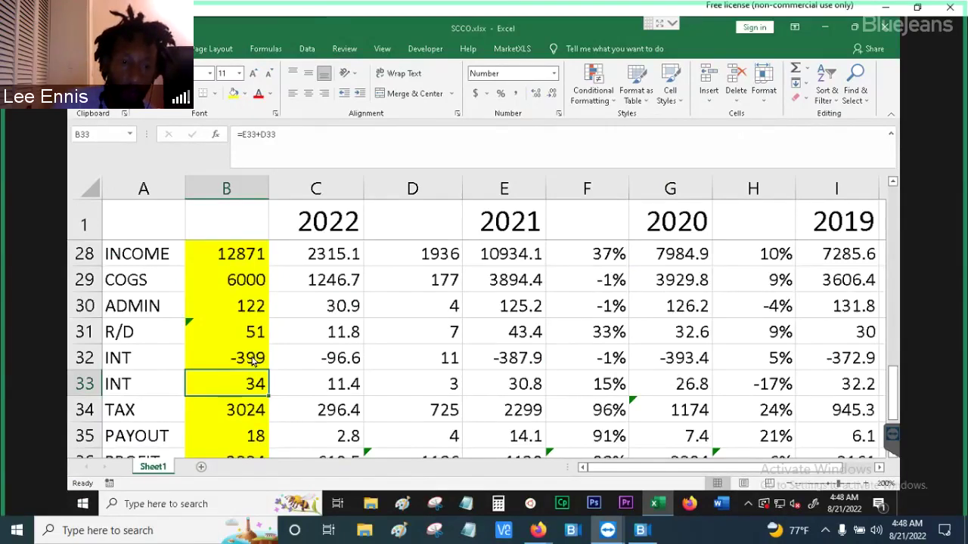
key("Down")
key("Up")
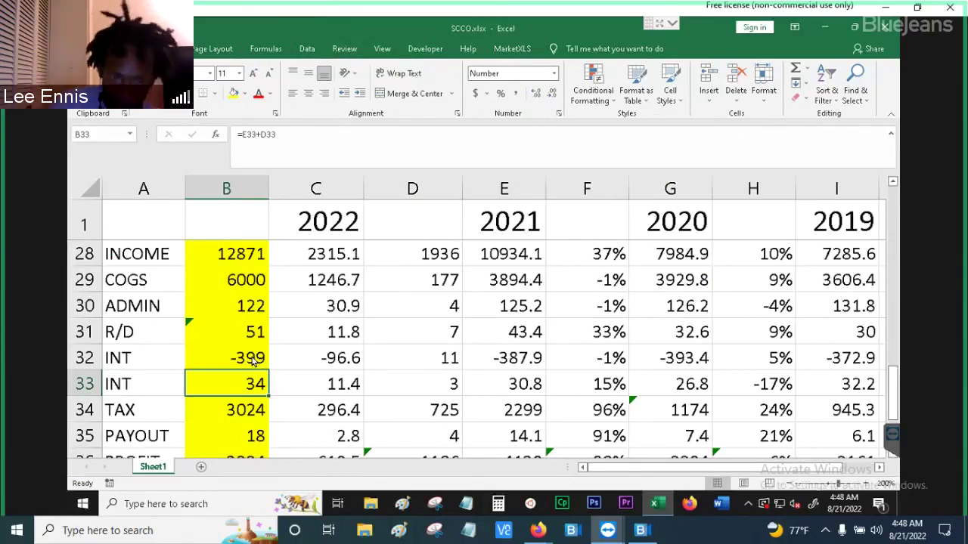
key("Down")
key("Down")
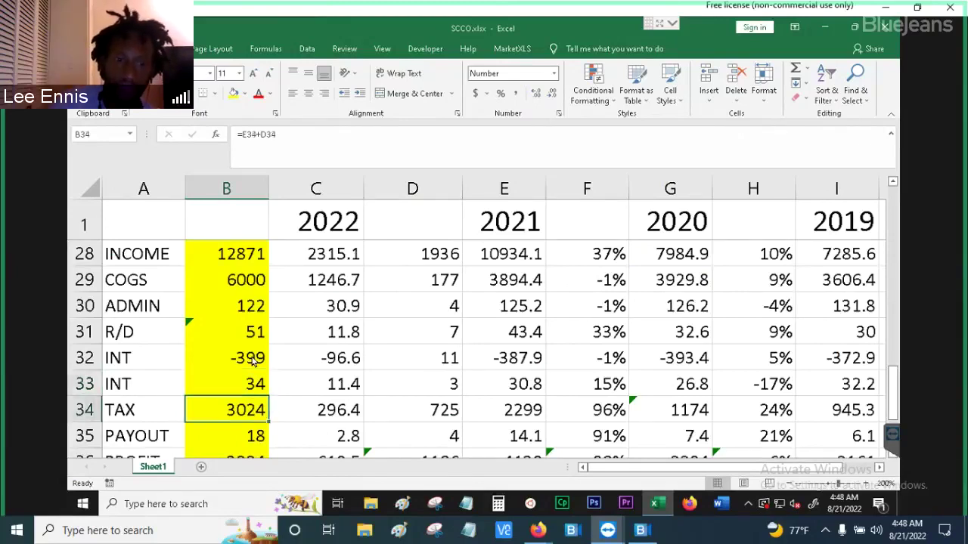
key("Down")
key("Down")
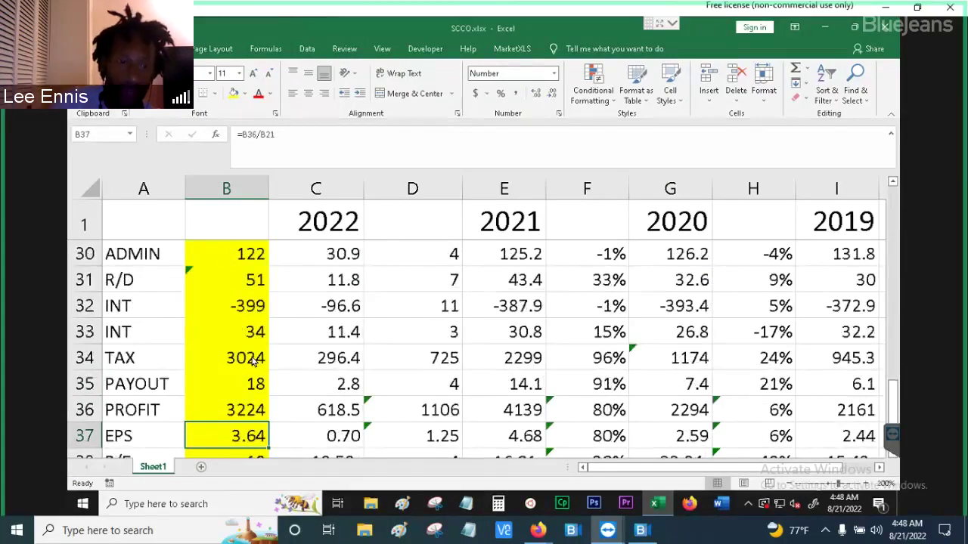
key("Up")
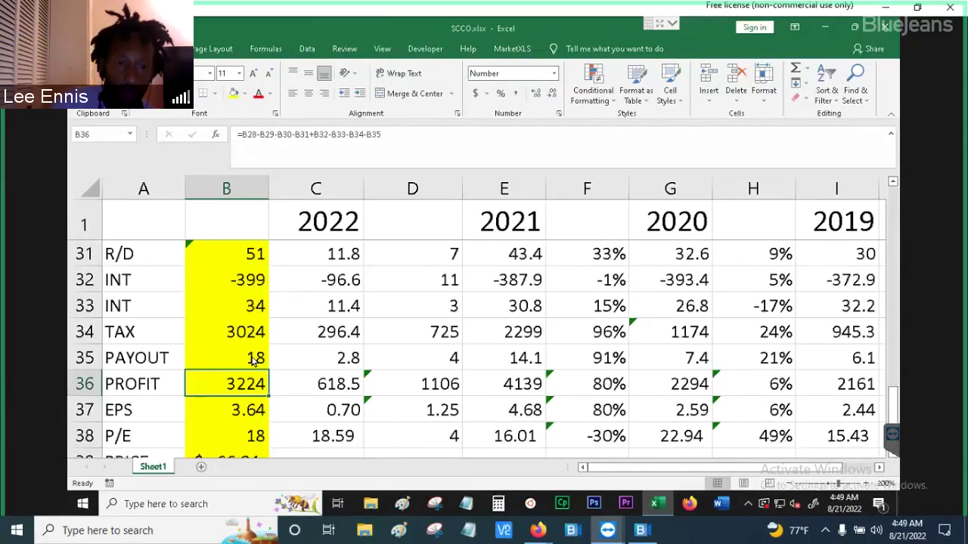
key("Up")
key("Up")
key("Up")
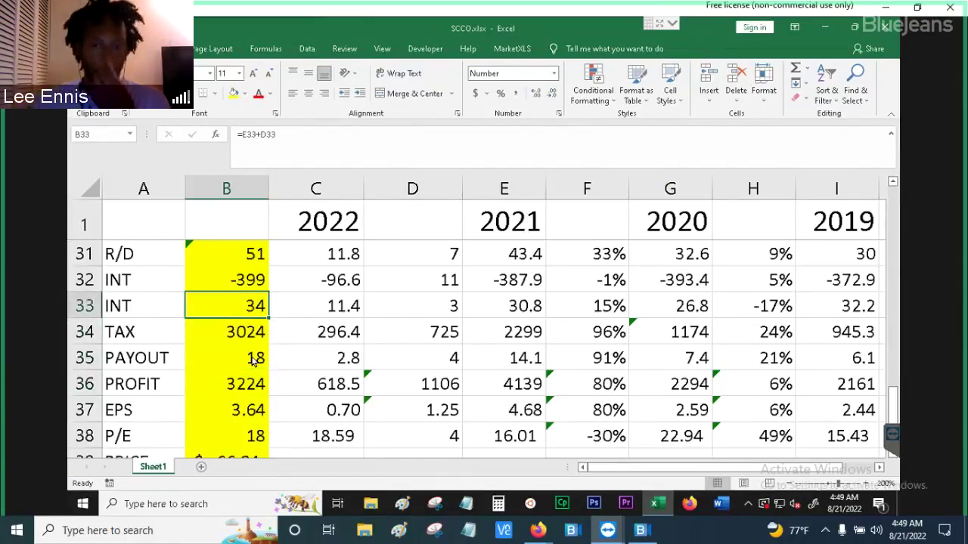
Examine the second INT line across row 33, from the 2022 figure to the growth rate in H33.
key("Right")
key("Right")
key("Right")
key("Right")
key("Right")
key("Right")
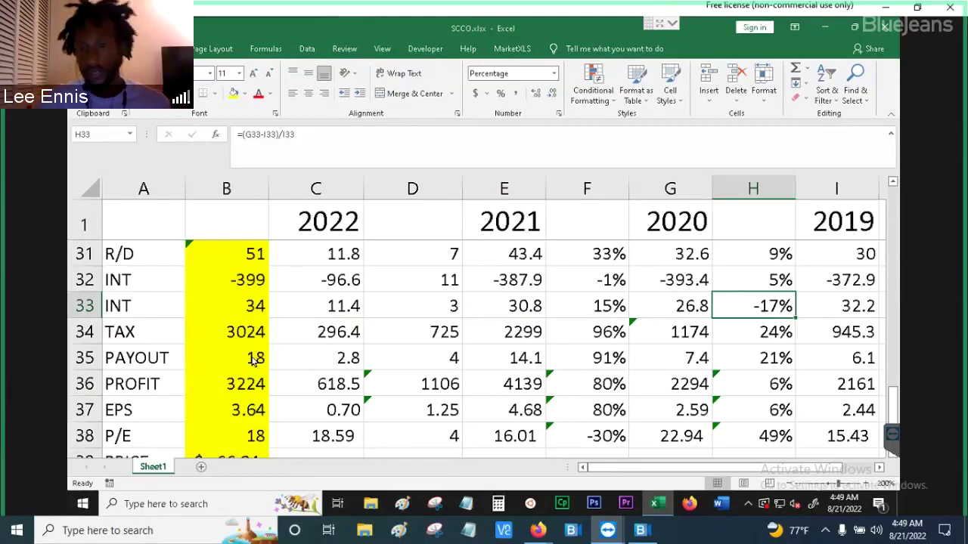
Check row 33's standard deviation in D33 and 2022 figure in C33, ending on the INT projection in B33.
key("Left")
key("Left")
key("Left")
key("Left")
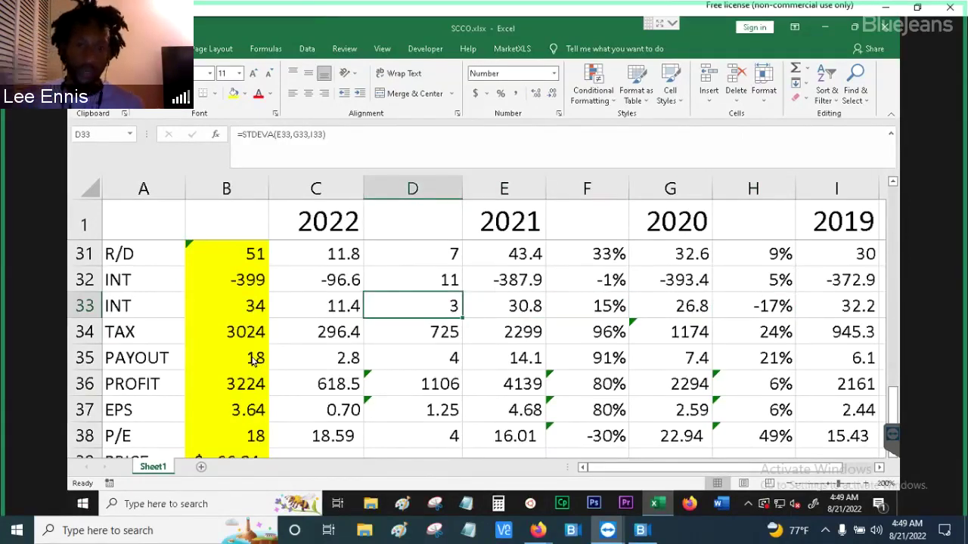
key("Left")
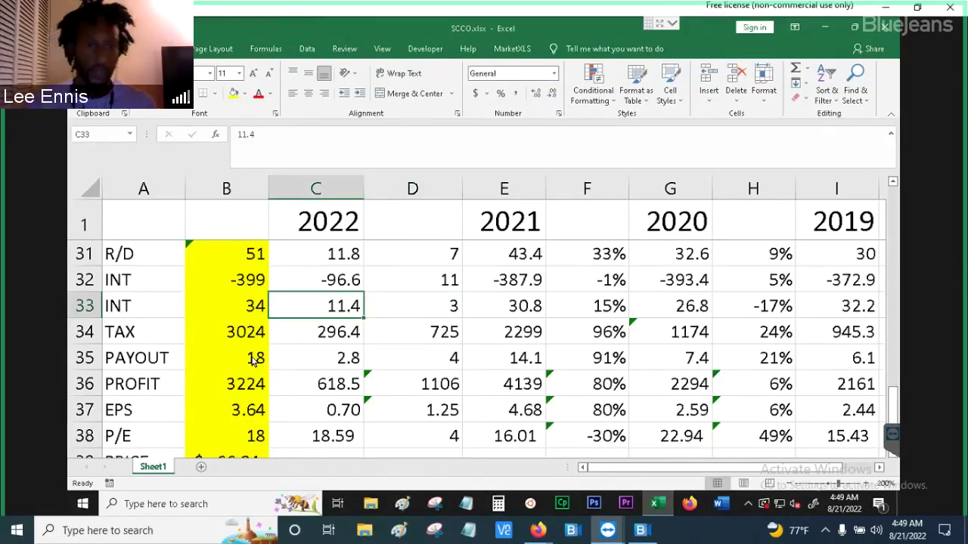
key("Left")
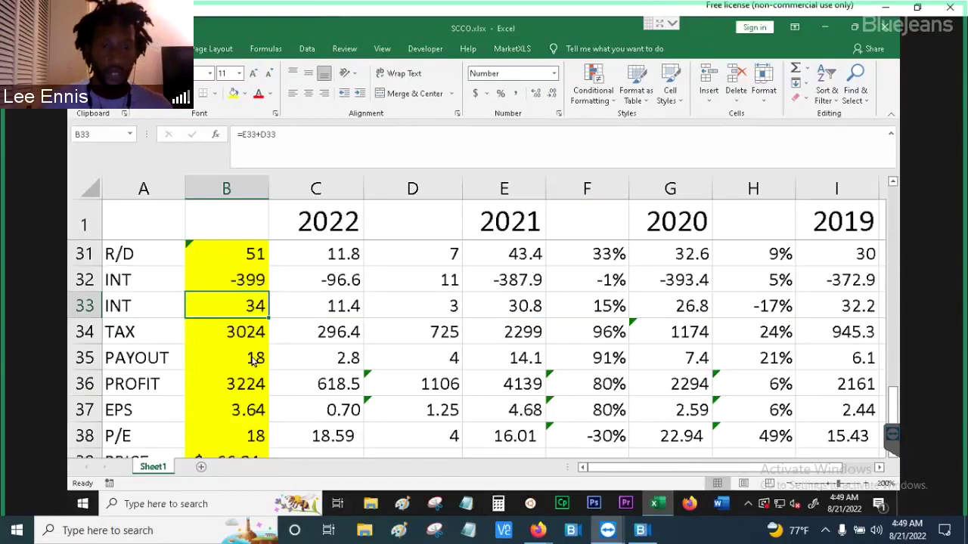
Review the TAX line in row 34 from the projection in B34 across to 2019 in I34, returning to B34.
key("Down")
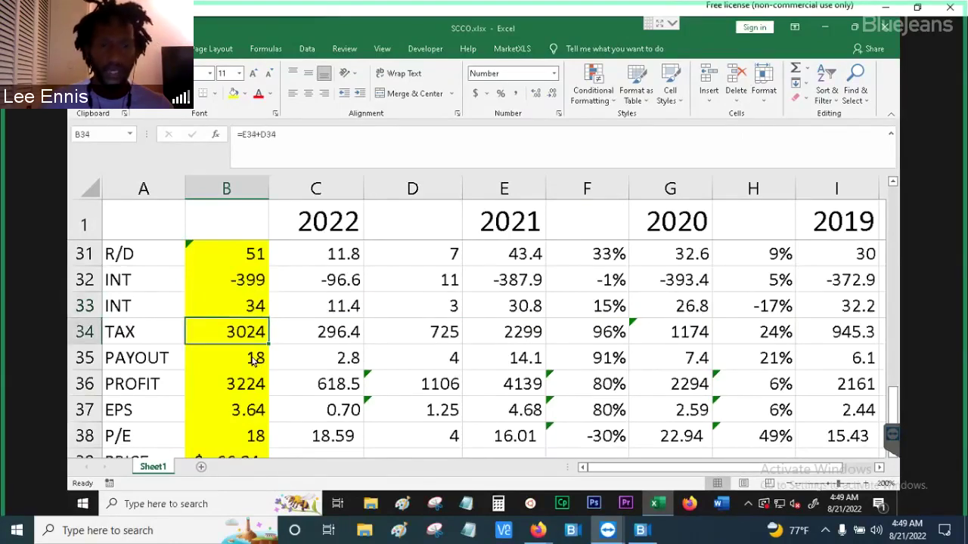
key("Right")
key("Right")
key("Right")
key("Right")
key("Right")
key("Right")
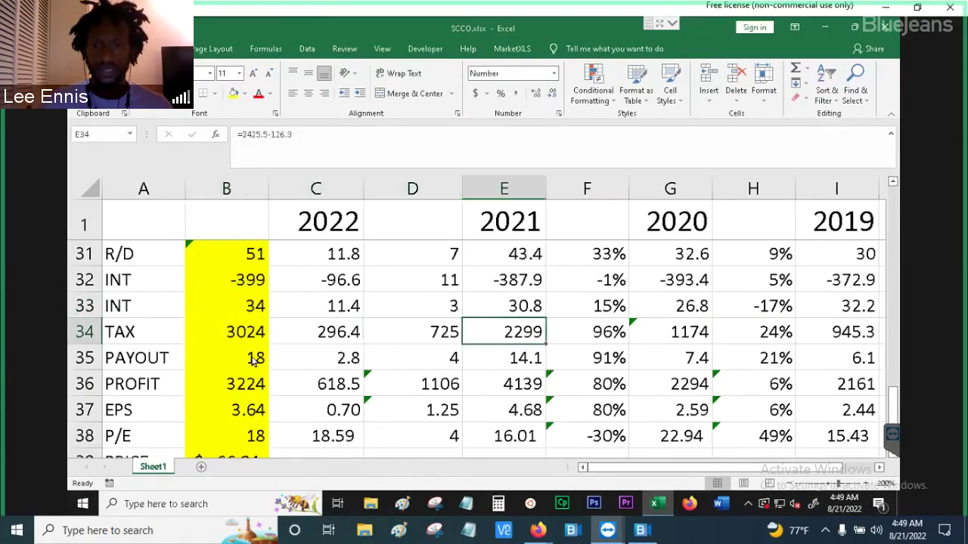
key("Right")
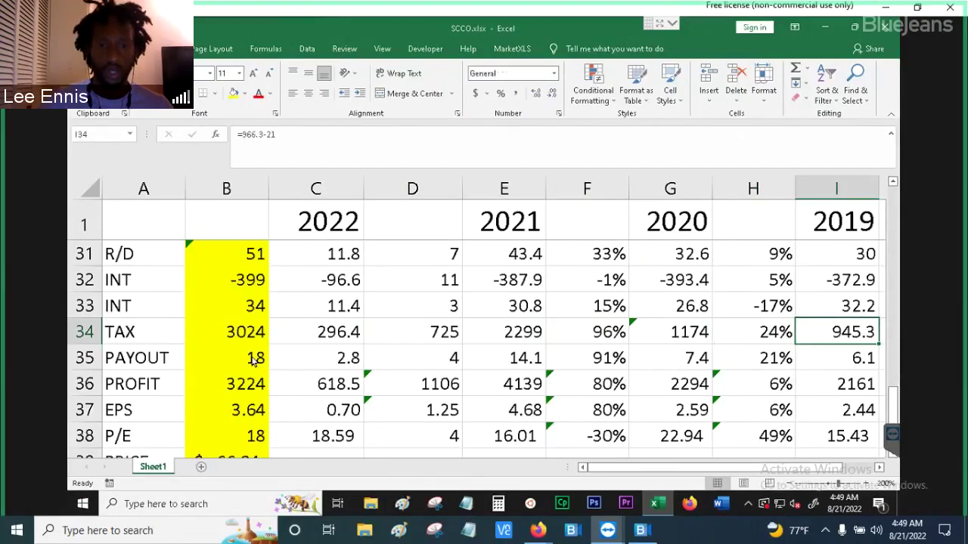
key("Left")
key("Left")
key("Left")
key("Left")
key("Left")
key("Left")
key("Left")
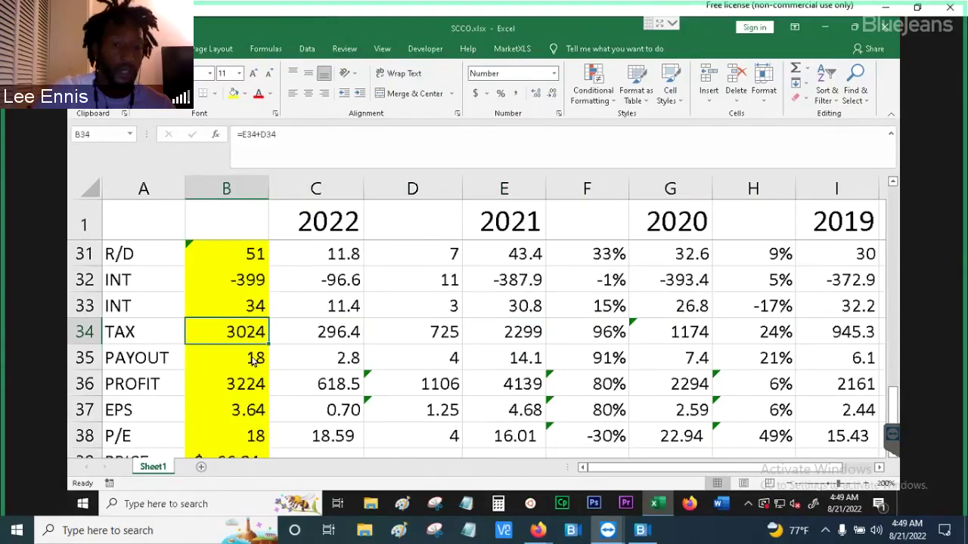
Compare the 2022 tax figure in C34 with the 2021 figure in E34, returning to the TAX projection in B34.
key("Right")
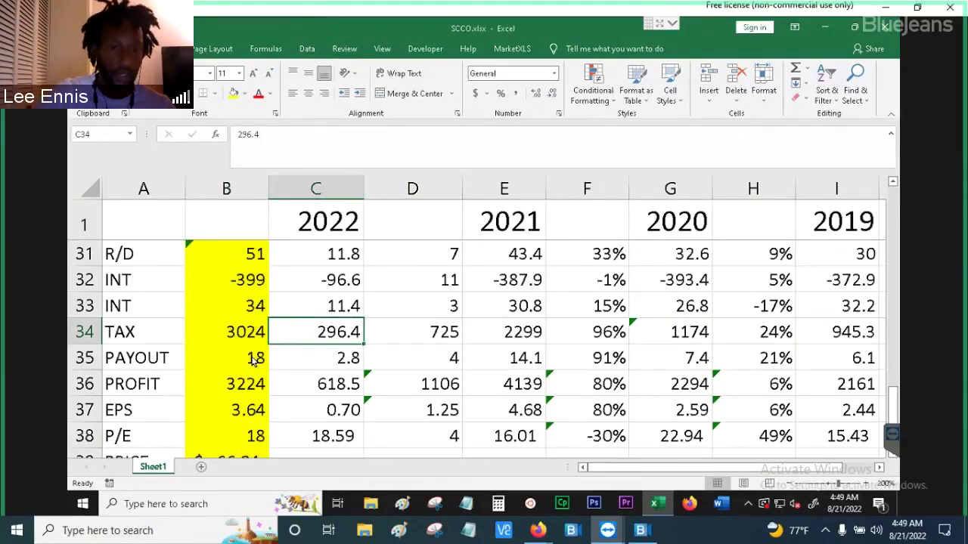
key("Right")
key("Right")
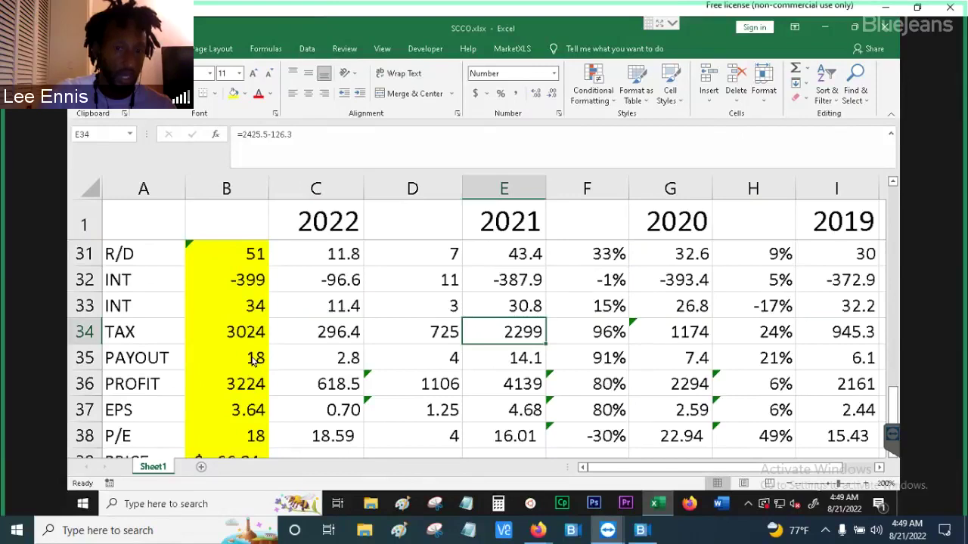
key("Left")
key("Left")
key("Left")
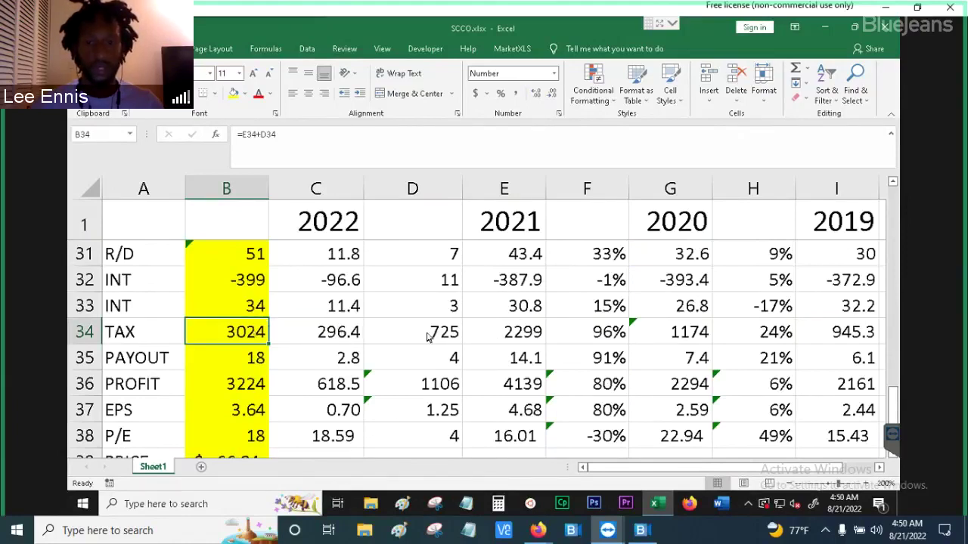
Check the TAX growth rates in F34 and H34, ending on the projection in B34.
left_click(609, 339)
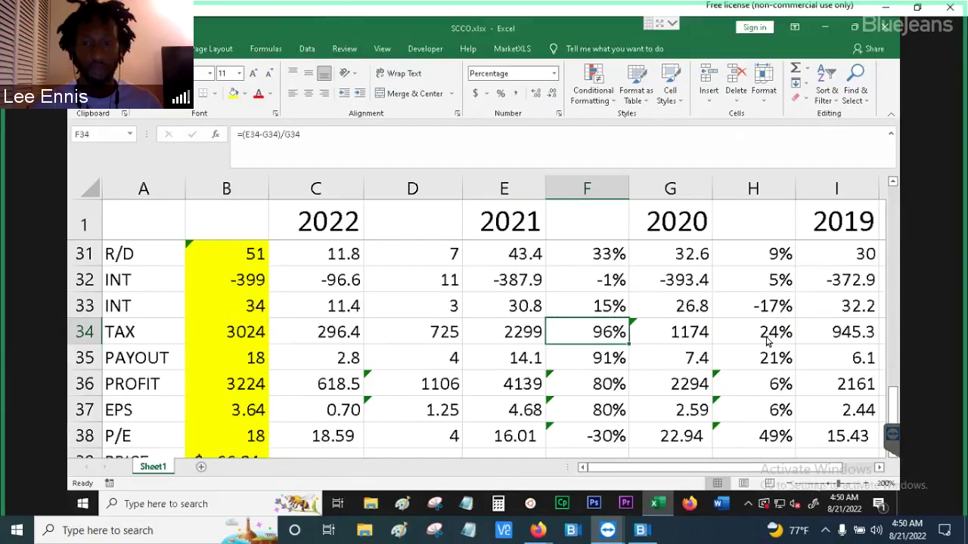
left_click(767, 341)
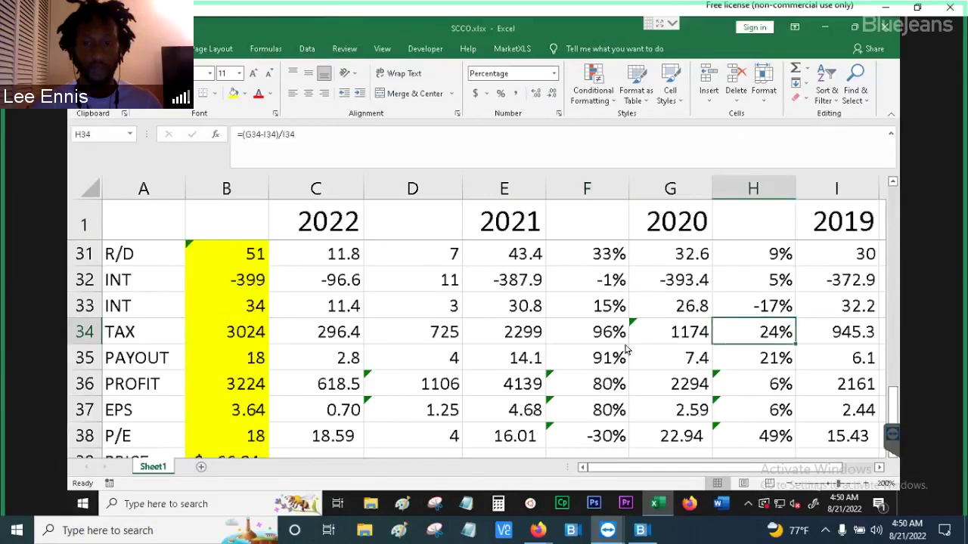
left_click(242, 336)
Review the PAYOUT line in row 35 from the projection in B35 across to the 2019 figure in I35.
key("Down")
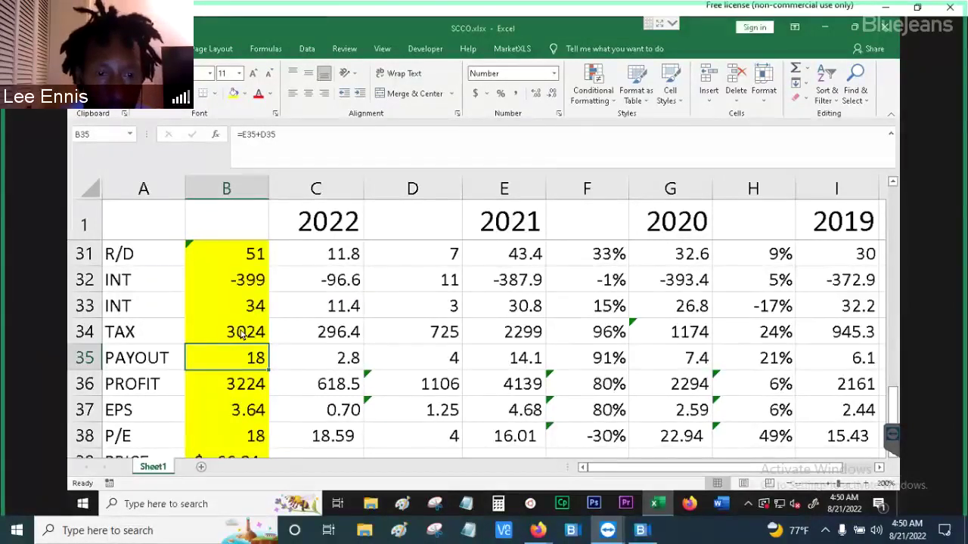
key("Right")
key("Right")
key("Right")
key("Right")
key("Right")
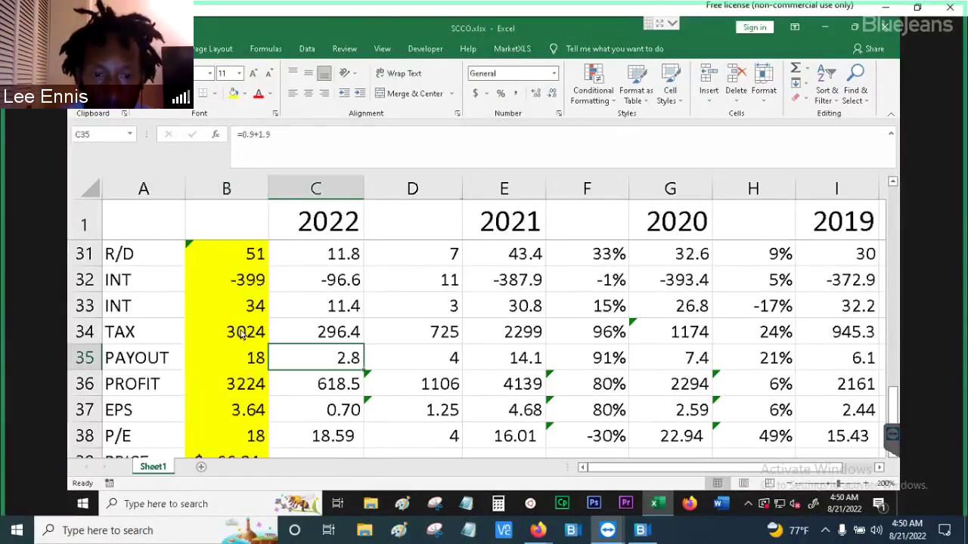
key("Right")
key("Right")
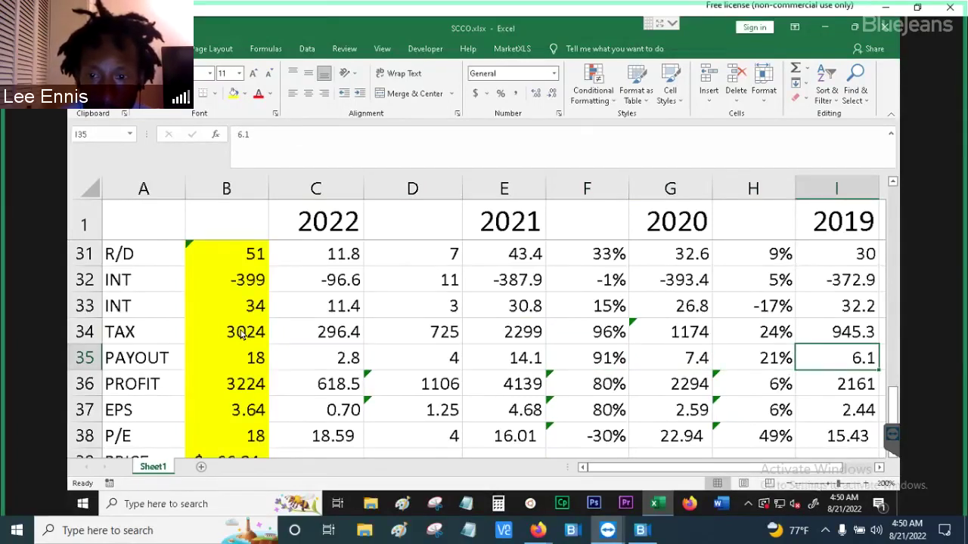
Examine the PAYOUT growth rates in H35 and F35, returning to the projection in B35.
key("Left")
key("Left")
key("Left")
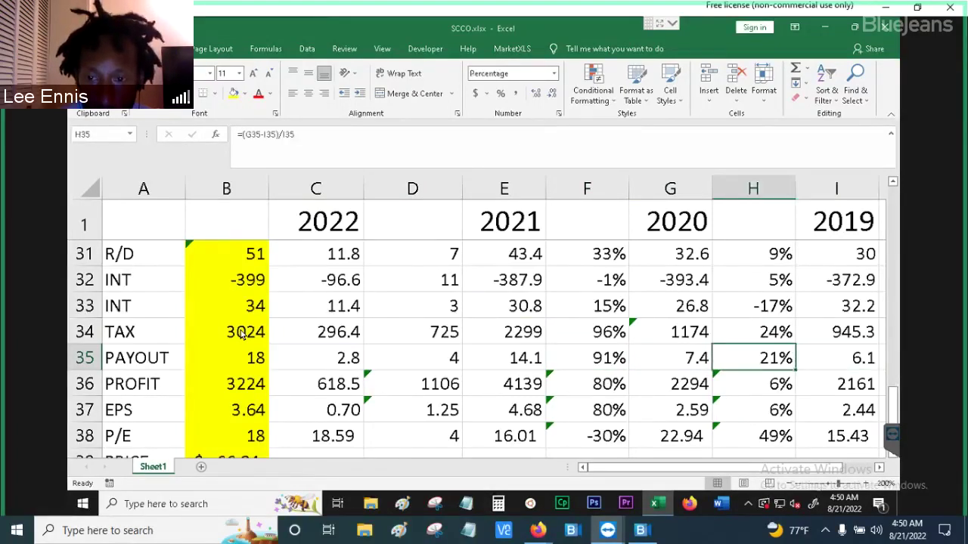
key("Right")
key("Right")
key("Left")
key("Left")
key("Left")
key("Left")
key("Left")
key("Left")
key("Left")
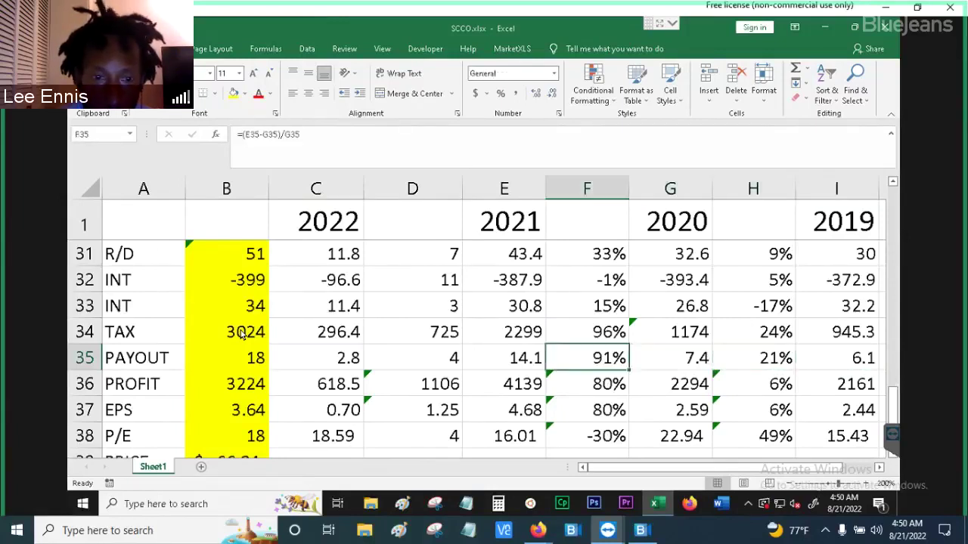
key("Right")
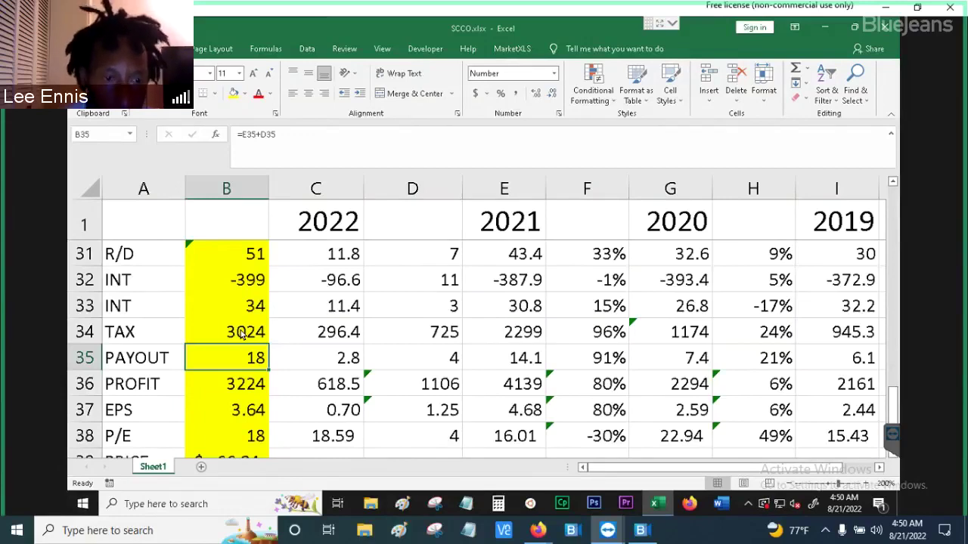
Review the PROFIT line in row 36 from the projection in B36 across to the 2019 figure in I36.
key("Down")
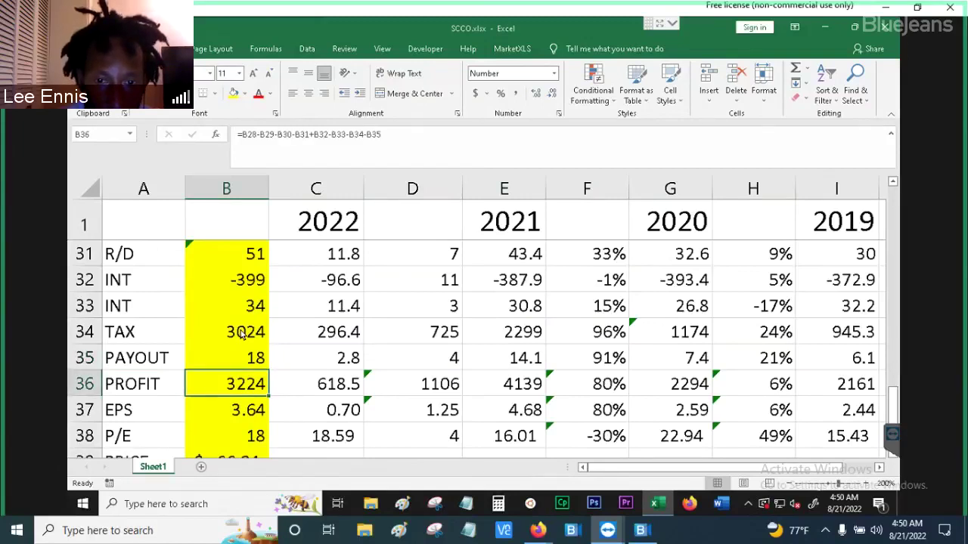
key("Right")
key("Right")
key("Right")
key("Right")
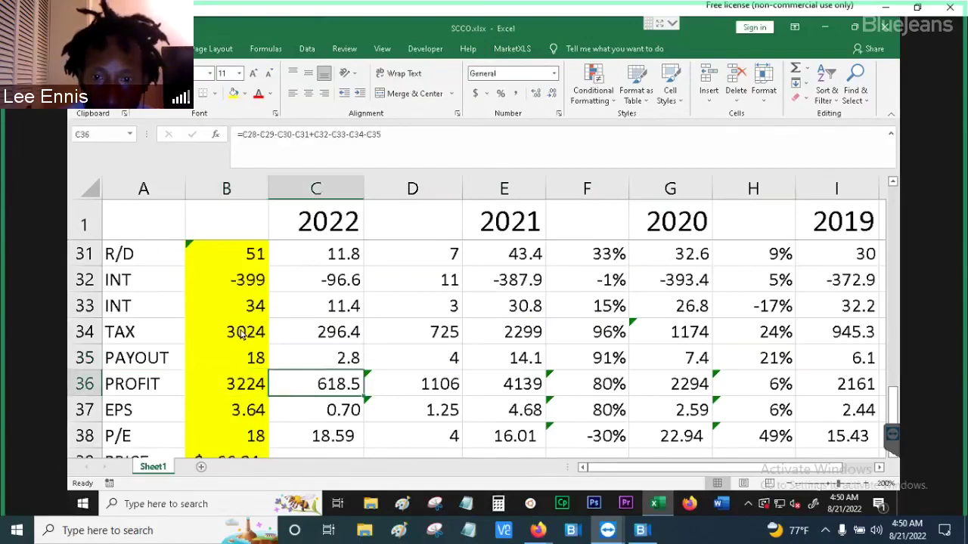
key("Right")
key("Right")
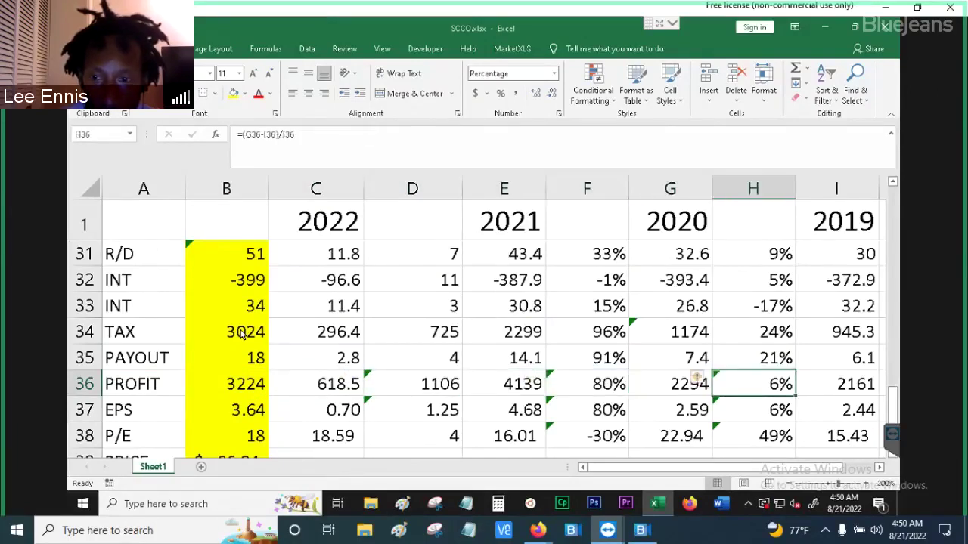
key("Right")
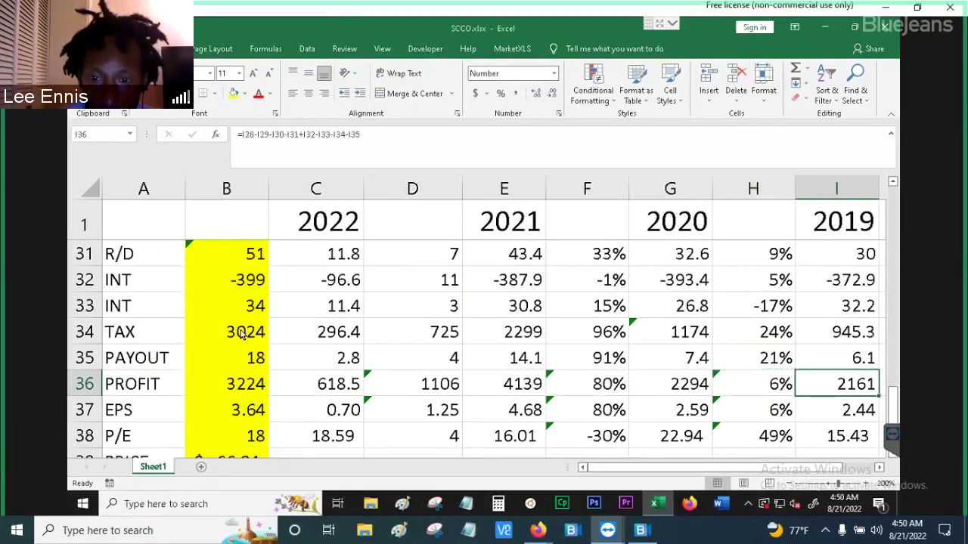
Examine the PROFIT growth rate in F36, 2021 profit in E36, standard deviation in D36 and 2022 profit in C36, ending on B36.
key("Left")
key("Left")
key("Left")
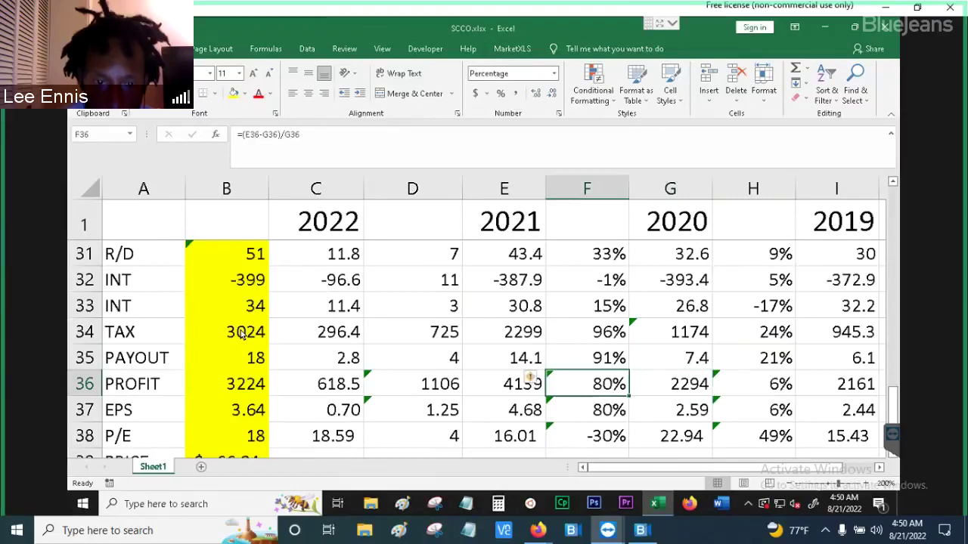
key("Left")
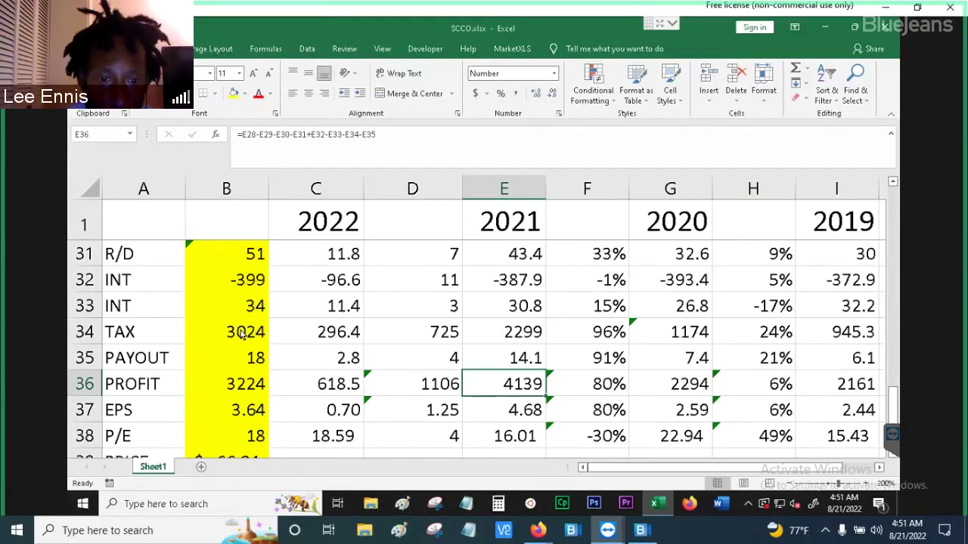
key("Left")
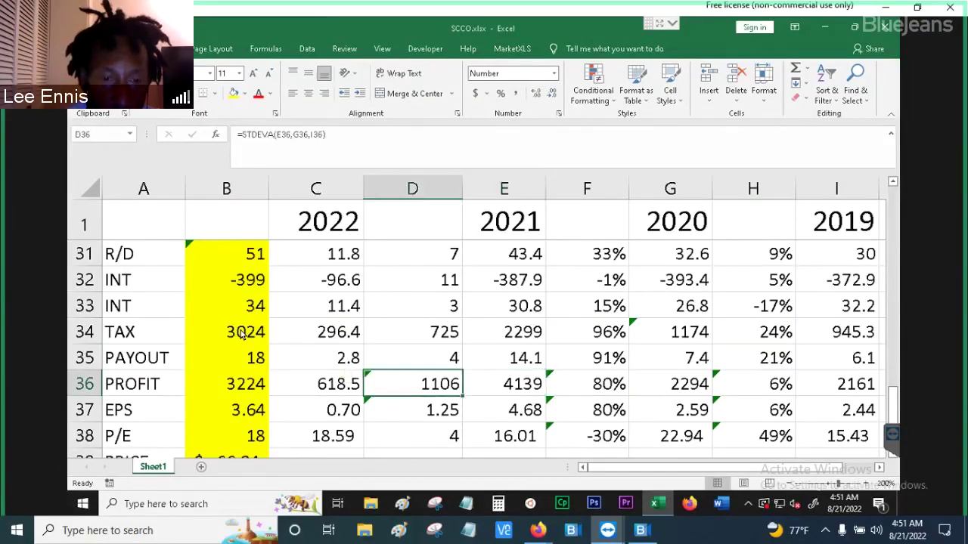
key("Left")
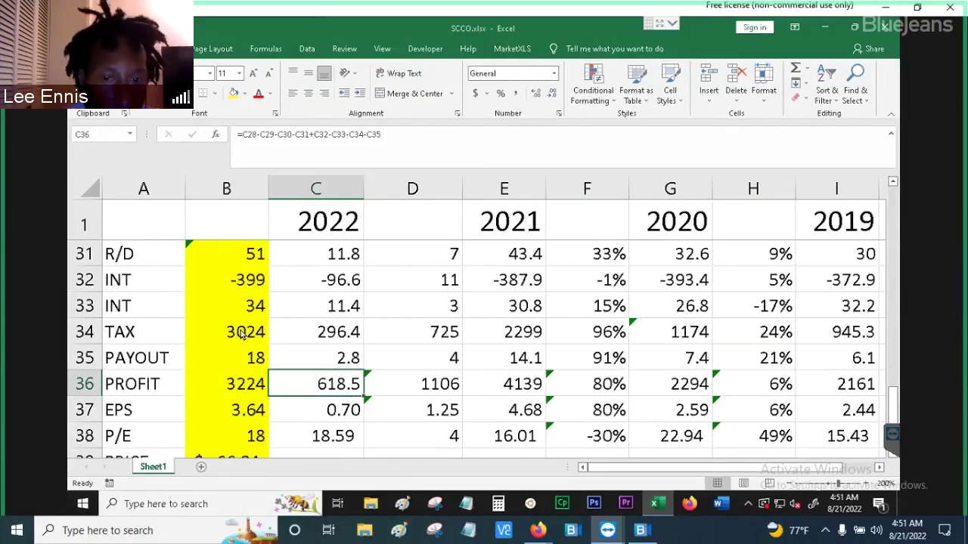
key("Left")
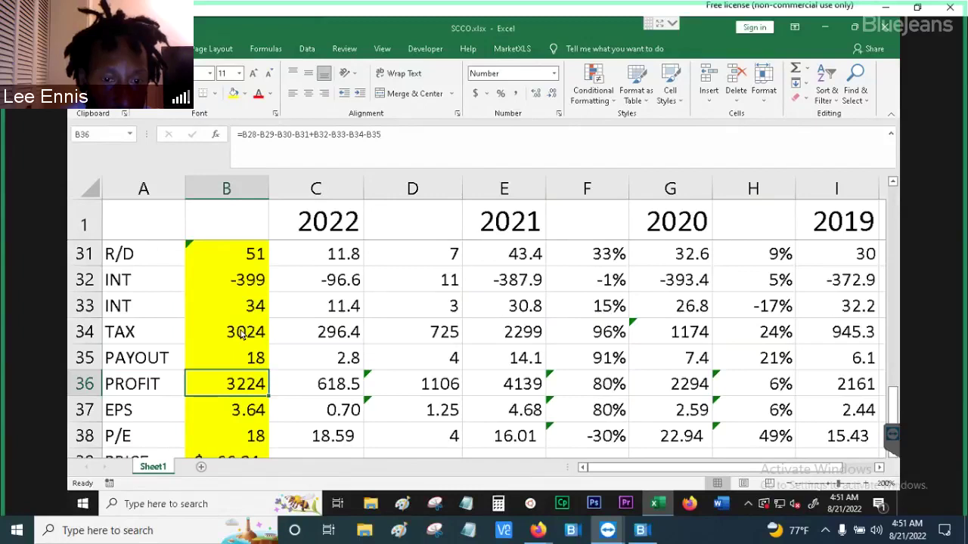
Recheck the 2021 PROFIT in E36 and the standard deviation in D36, ending on the projection in B36.
key("Right")
key("Right")
key("Right")
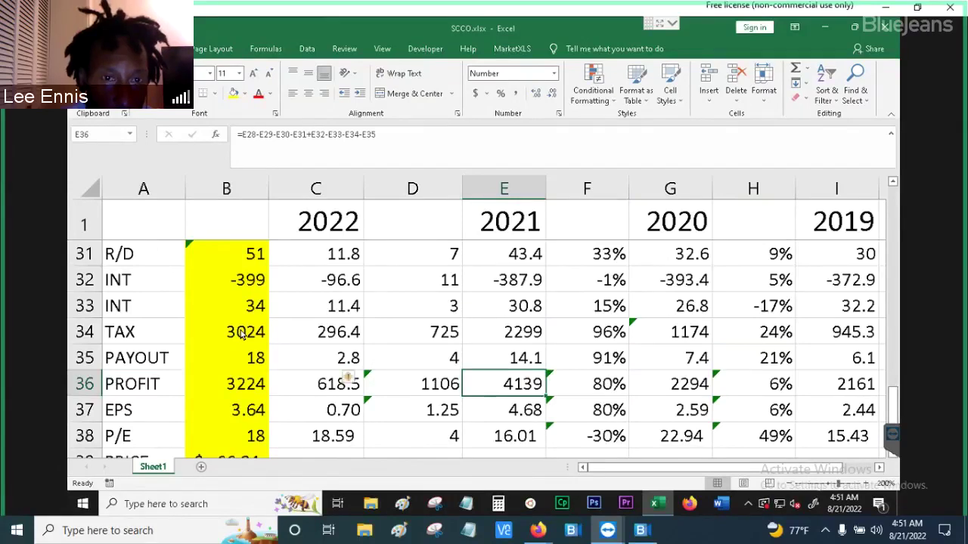
key("Left")
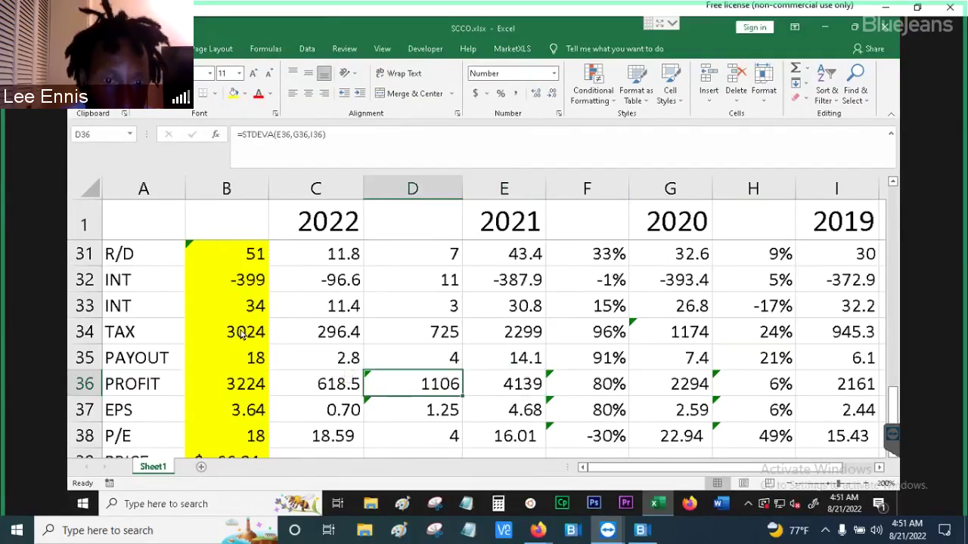
key("Left")
key("Left")
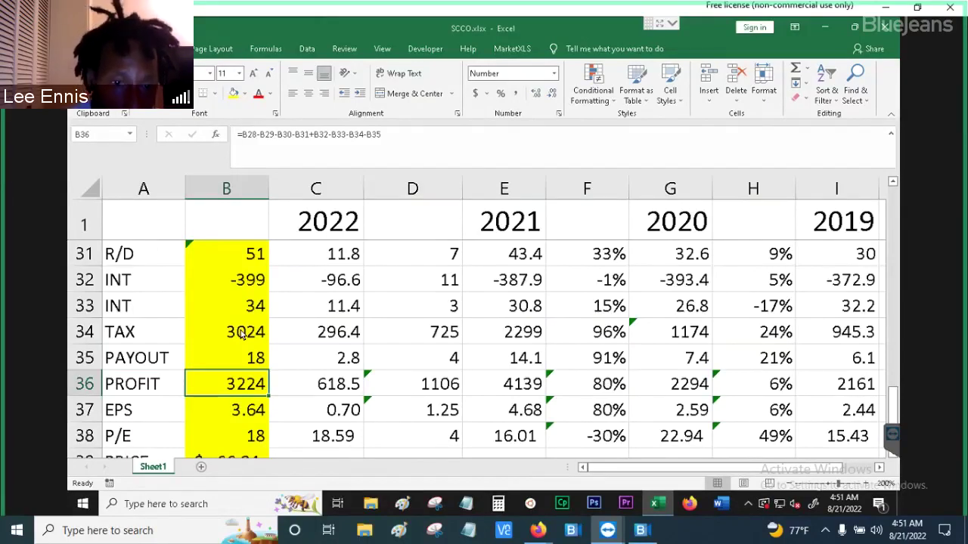
Review the projected figures in column B from PROFIT in B36 up to ADMIN in B30 and back.
key("Up")
key("Up")
key("Up")
key("Up")
key("Up")
key("Up")
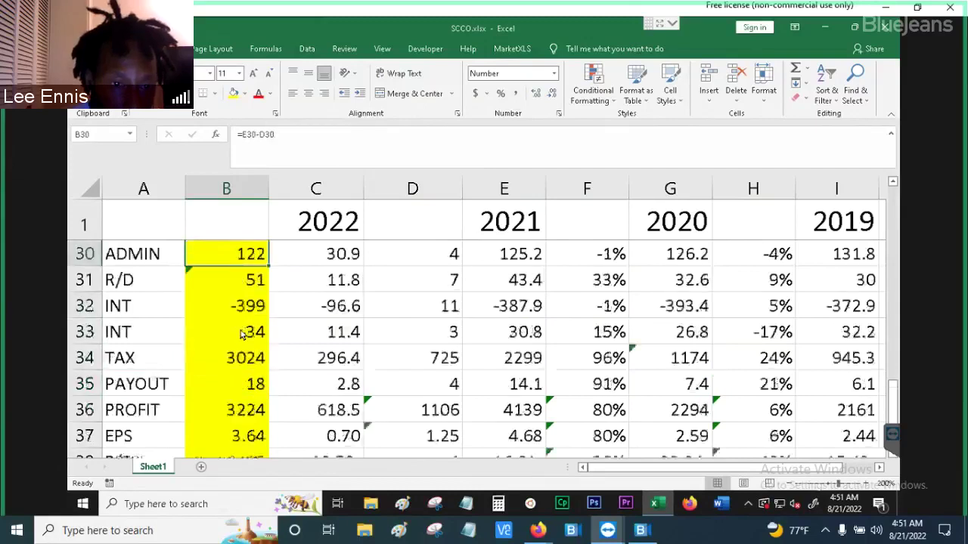
key("Down")
key("Down")
key("Down")
key("Down")
key("Down")
key("Down")
Review the PROFIT line in row 36 from C36 across to the growth rate in H36 and back to B36.
key("Right")
key("Right")
key("Right")
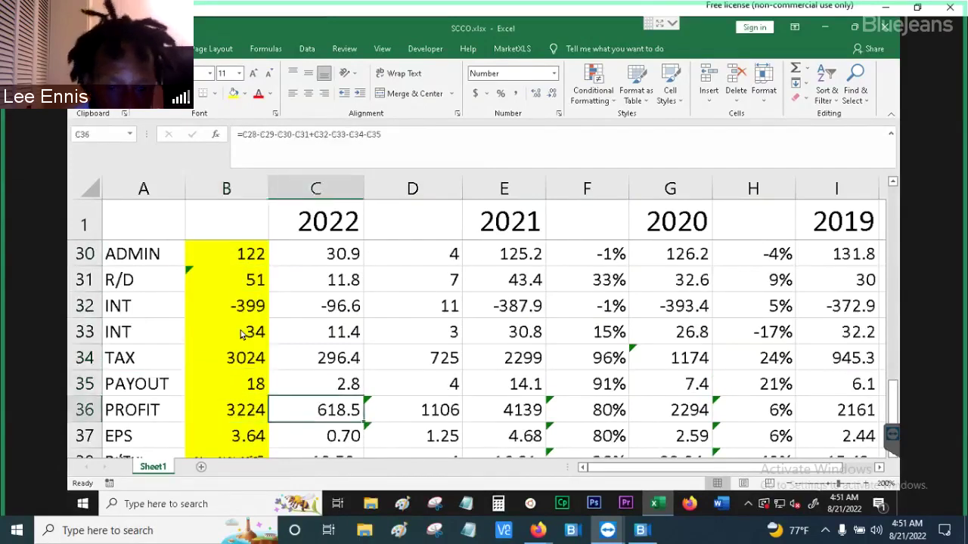
key("Right")
key("Right")
key("Right")
key("Right")
key("Left")
key("Left")
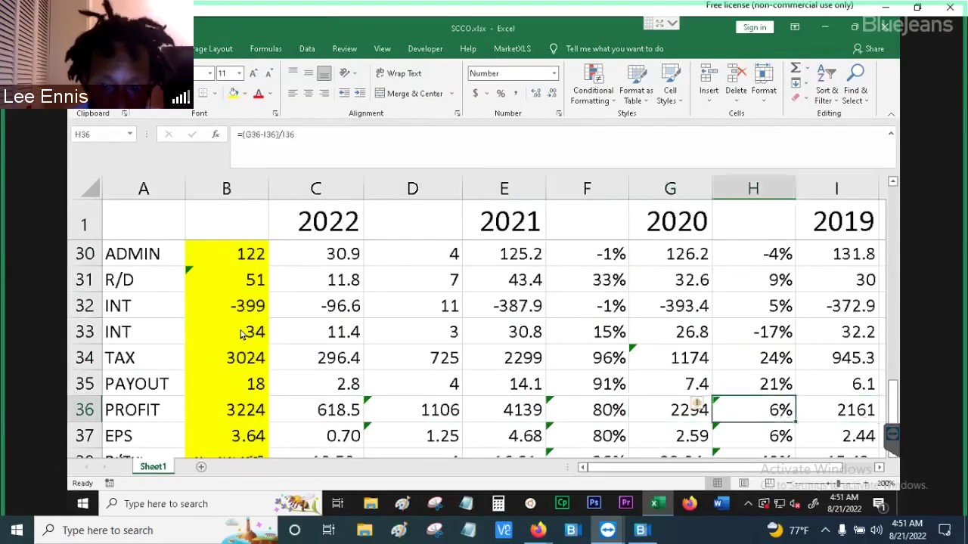
key("Left")
key("Left")
key("Left")
key("Left")
key("Left")
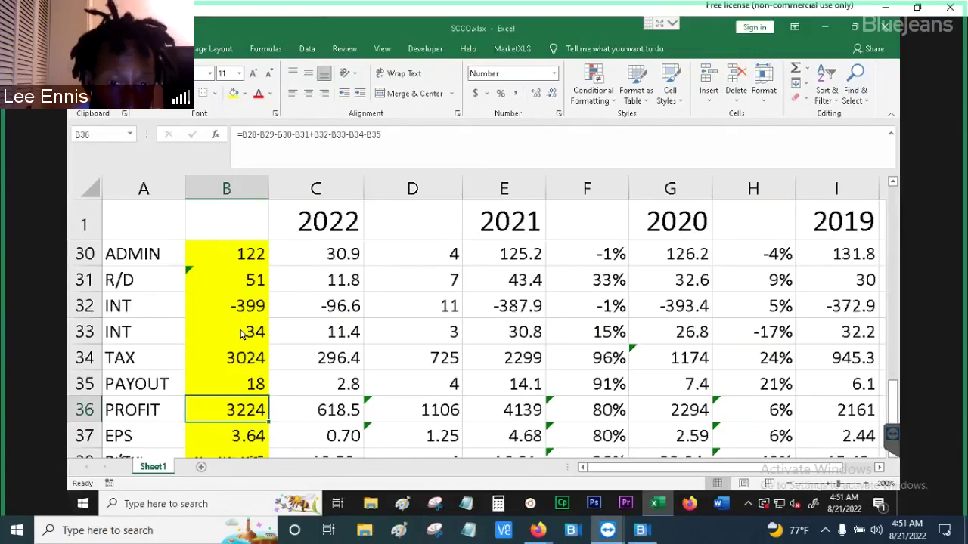
Compare the 2021 PROFIT in E36 with the PROFIT standard deviation in D36.
key("Right")
key("Right")
key("Right")
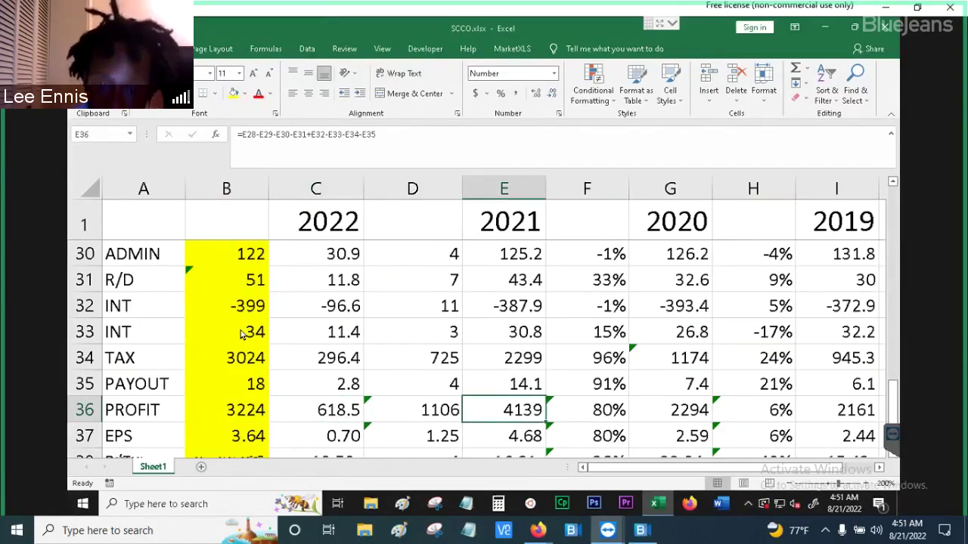
key("Left")
key("Right")
key("Left")
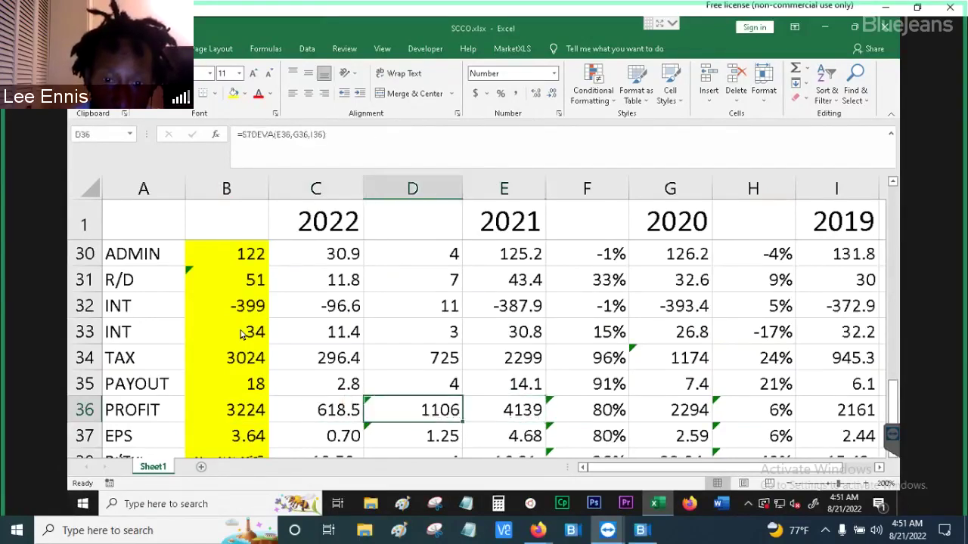
key("Right")
key("Left")
key("Right")
key("Left")
key("Right")
key("Left")
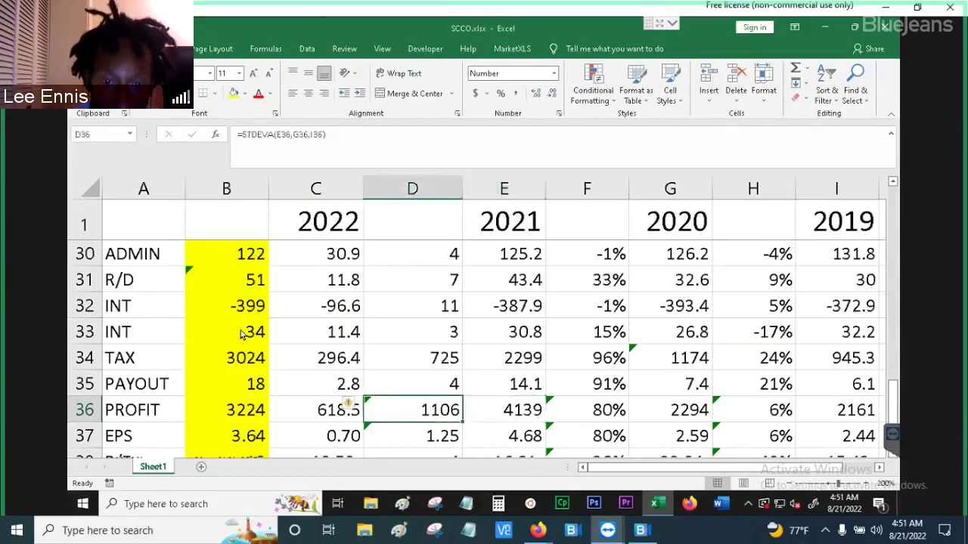
key("Right")
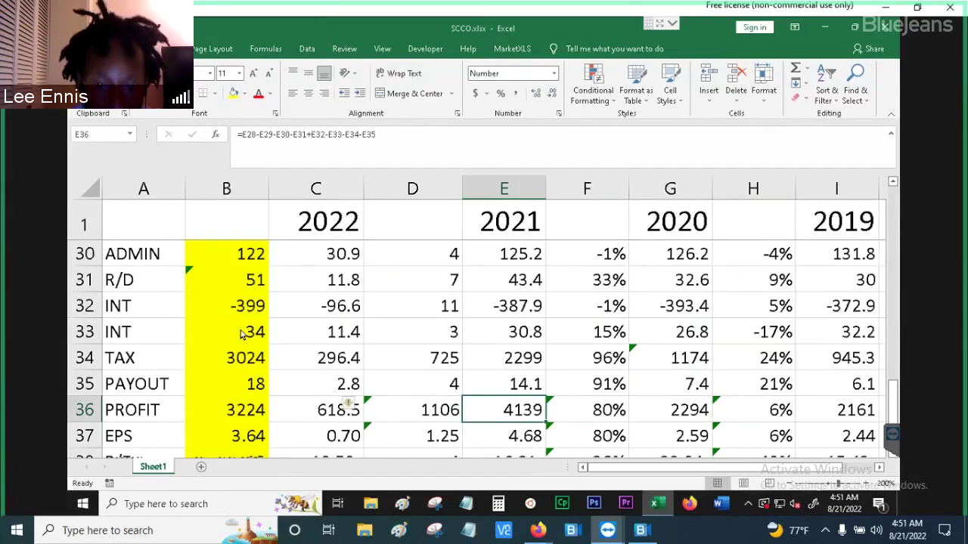
key("Left")
Examine the PROFIT growth rates in H36 and F36 and the standard deviation in D36, ending on the 2022 profit in C36.
key("Right")
key("Right")
key("Right")
key("Right")
key("Right")
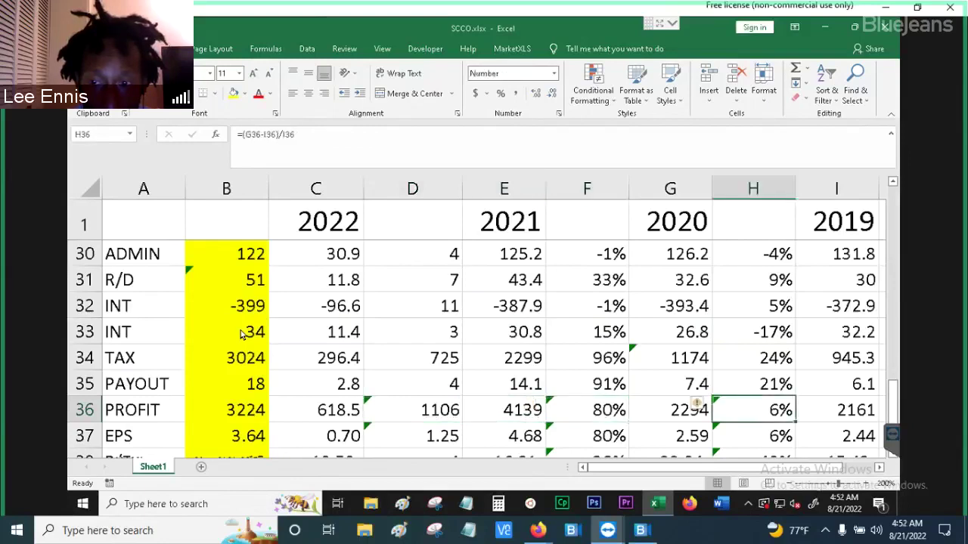
key("Left")
key("Left")
key("Left")
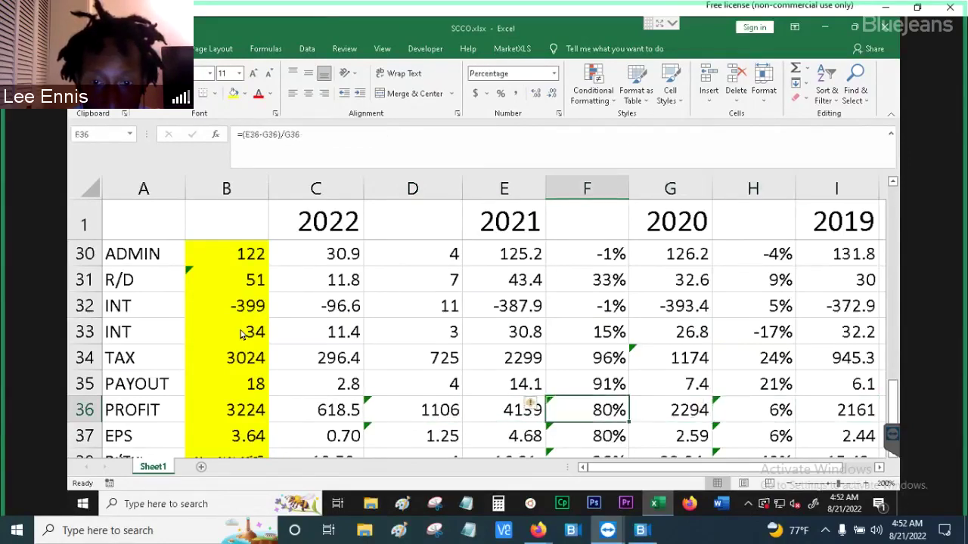
key("Left")
key("Left")
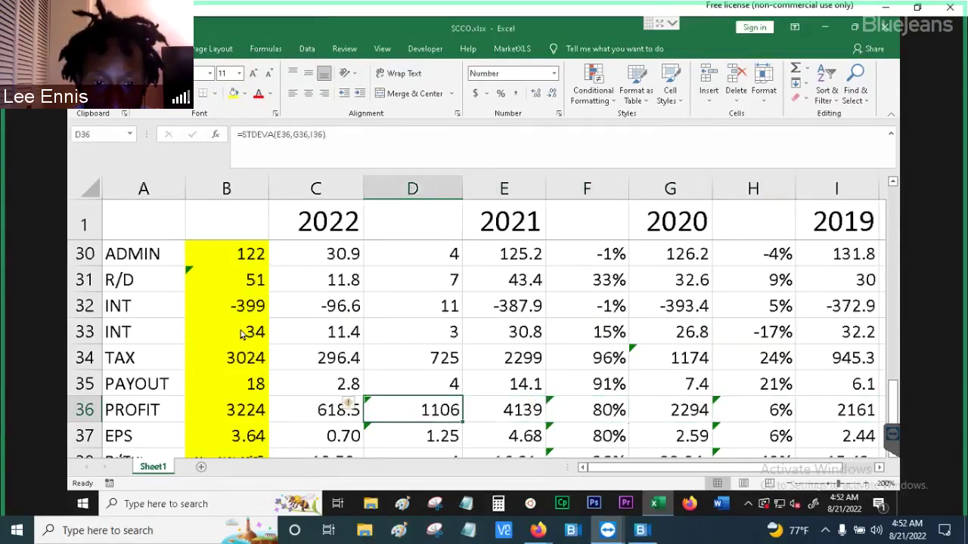
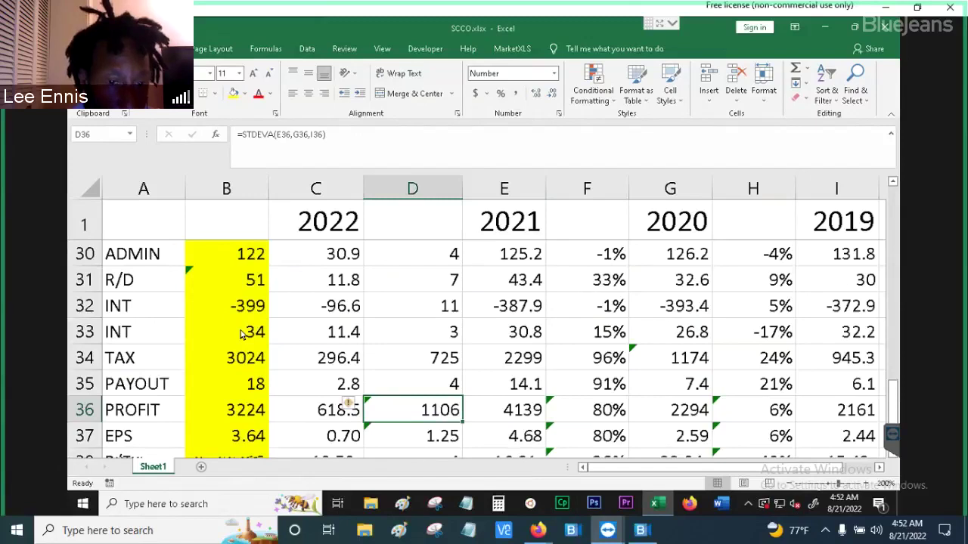
key("Left")
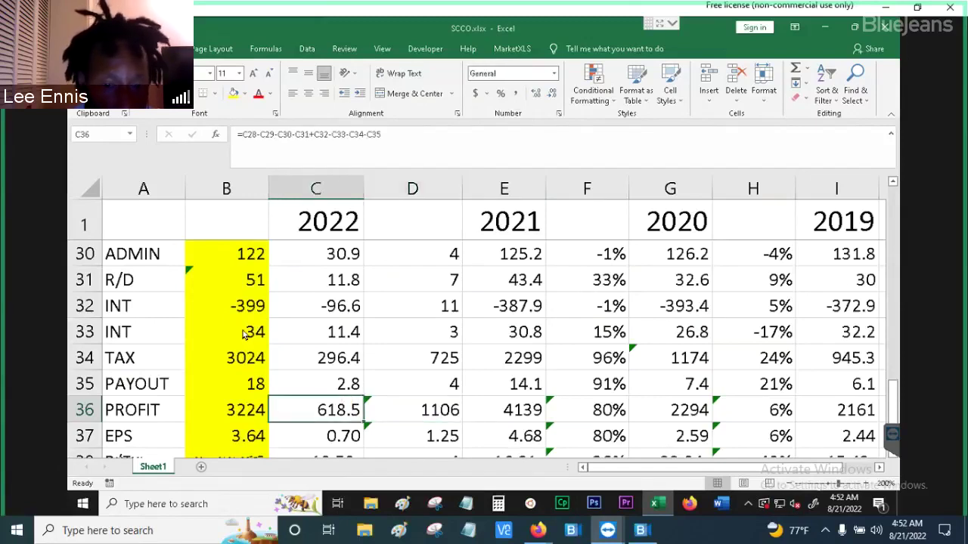
Switch to Firefox, open the Quarterly Report 10-Q page and examine its list of exhibits.
mouse_move(535, 529)
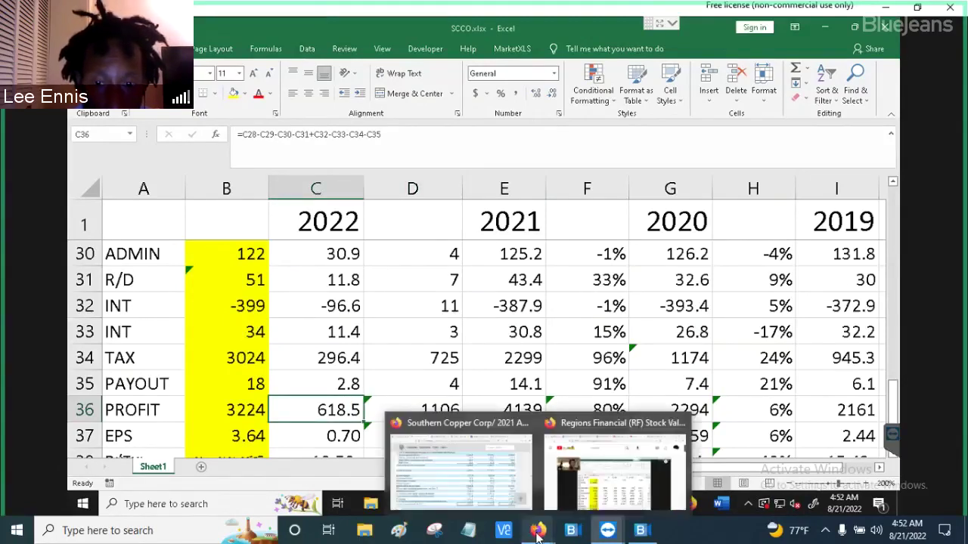
left_click(481, 480)
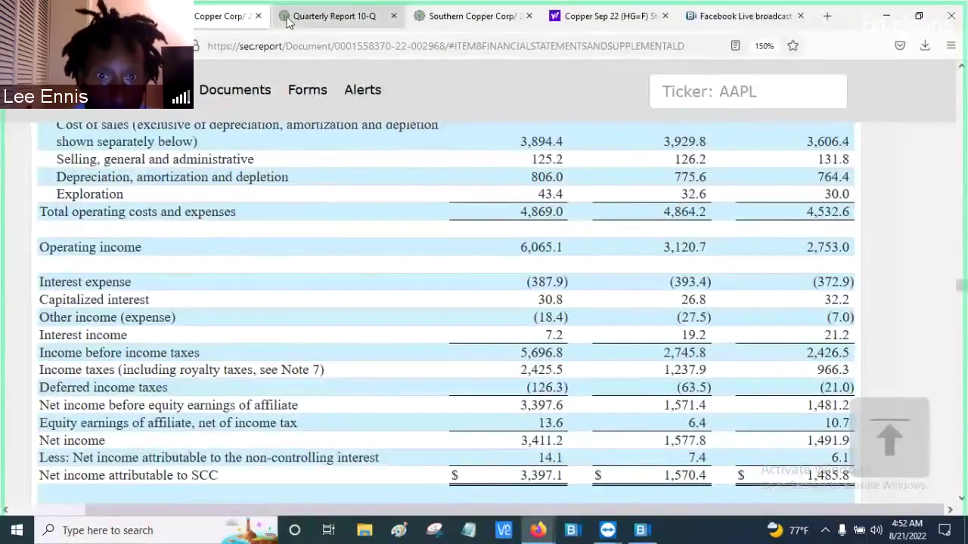
left_click(333, 16)
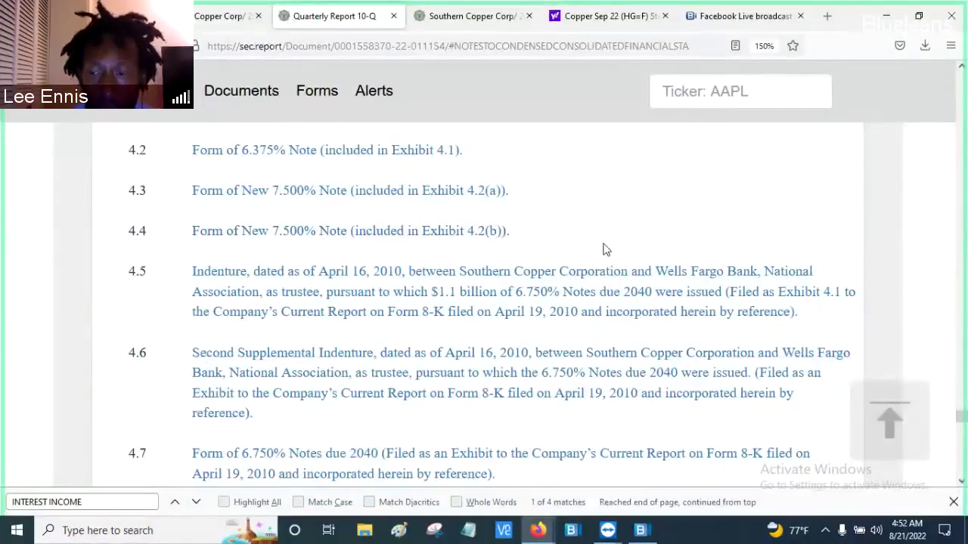
scroll(604, 249, "down", 1)
scroll(604, 249, "down", 15)
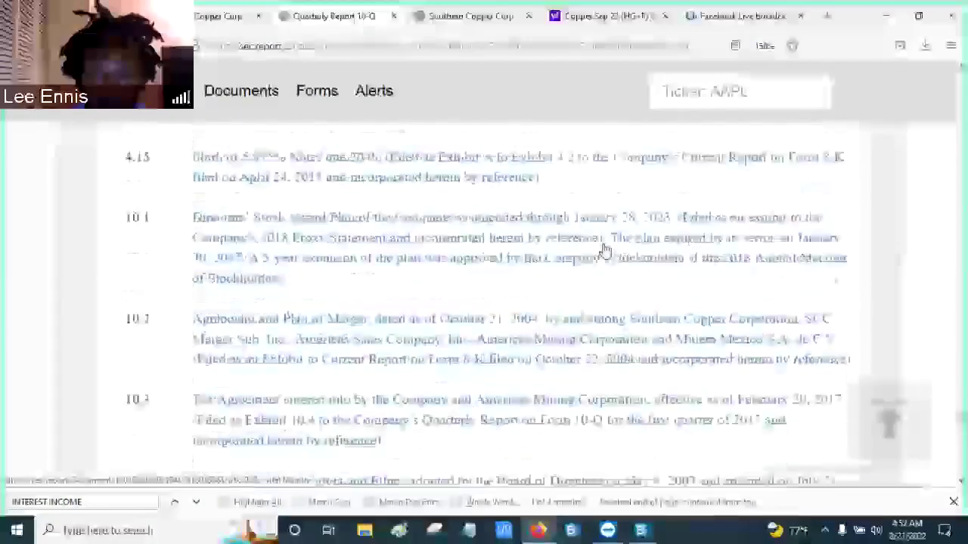
scroll(604, 250, "down", 15)
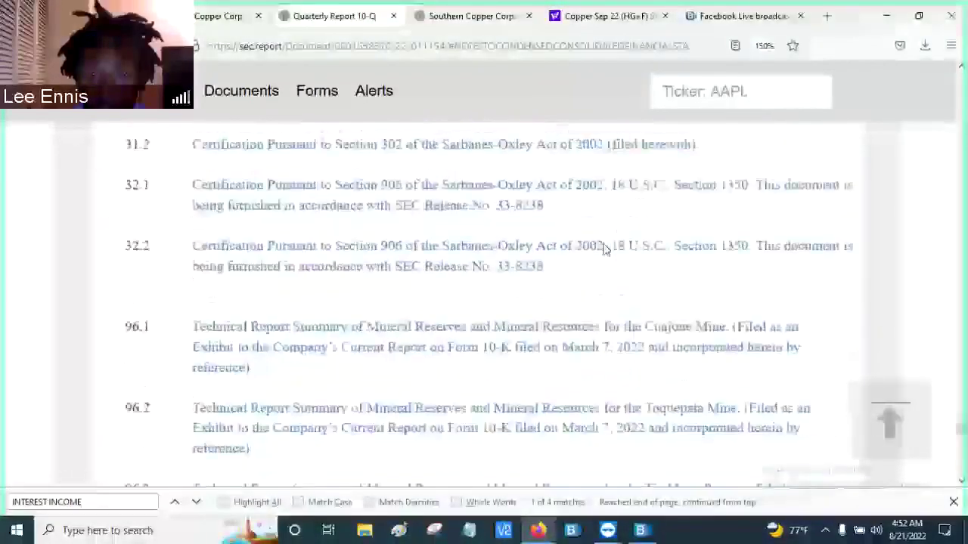
Look back through the 10-Q from the exhibits past the inflation and cash cost tables to the investing activities section.
scroll(605, 249, "up", 8)
scroll(604, 250, "up", 20)
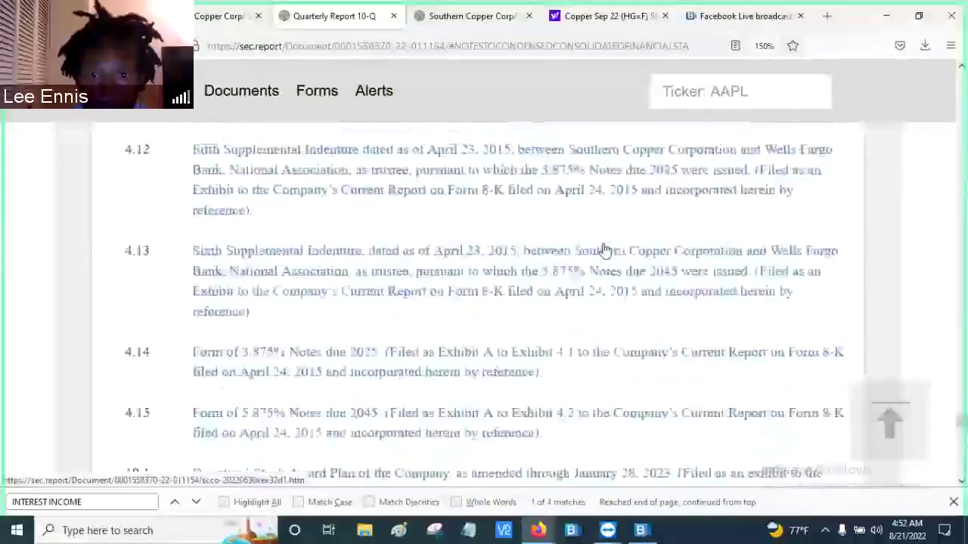
scroll(605, 250, "up", 20)
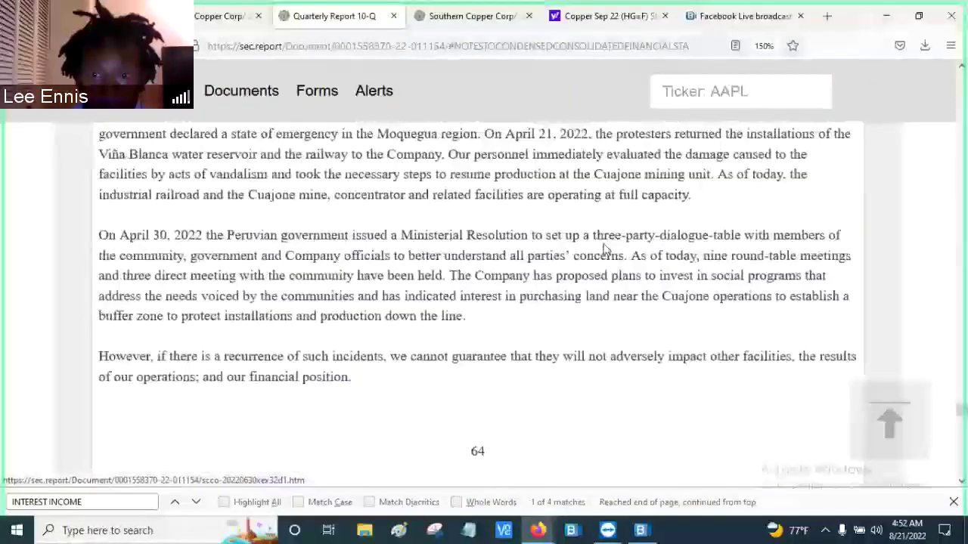
scroll(604, 250, "up", 20)
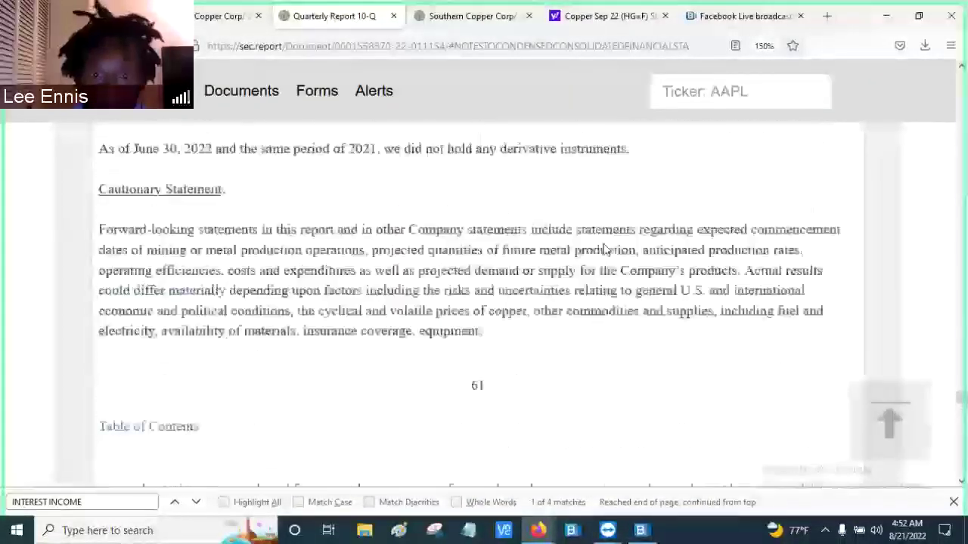
scroll(605, 250, "up", 20)
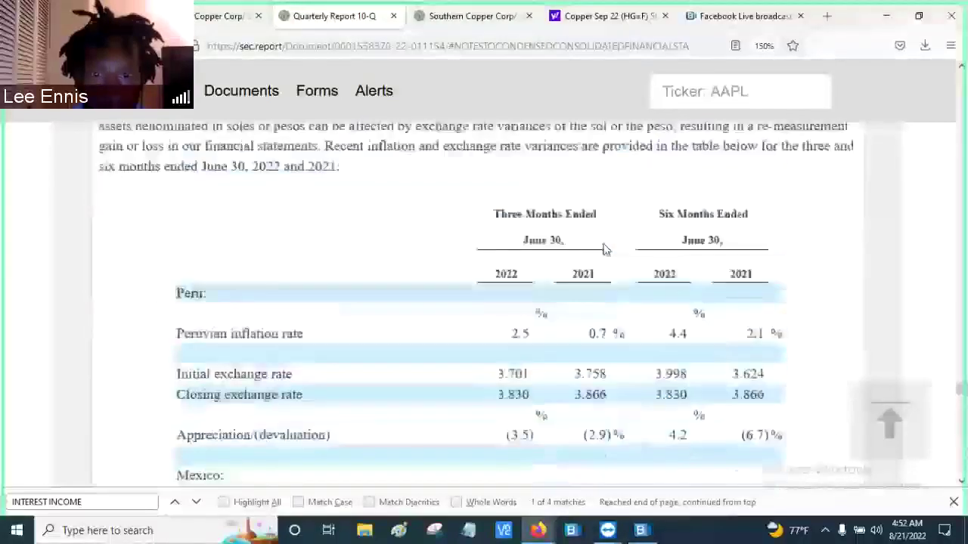
scroll(605, 250, "up", 3)
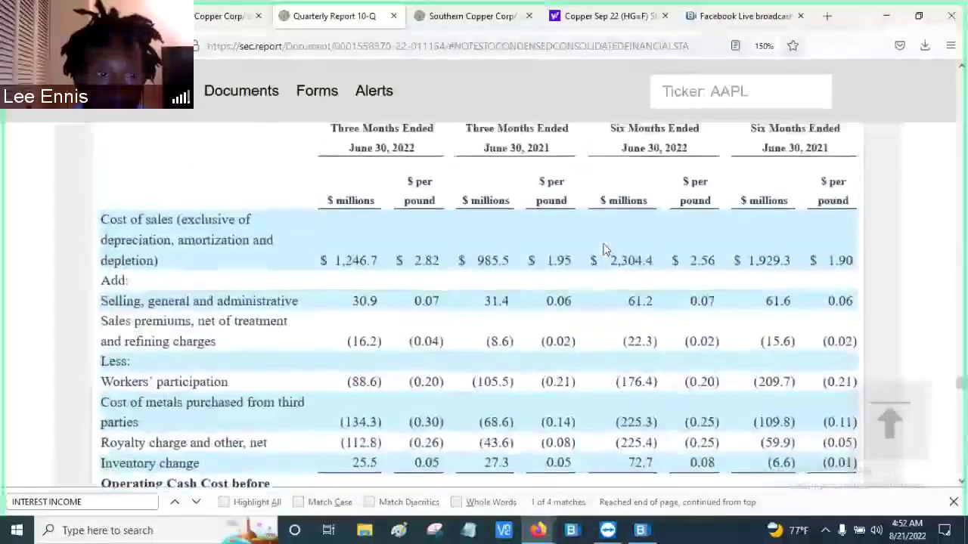
scroll(605, 250, "up", 15)
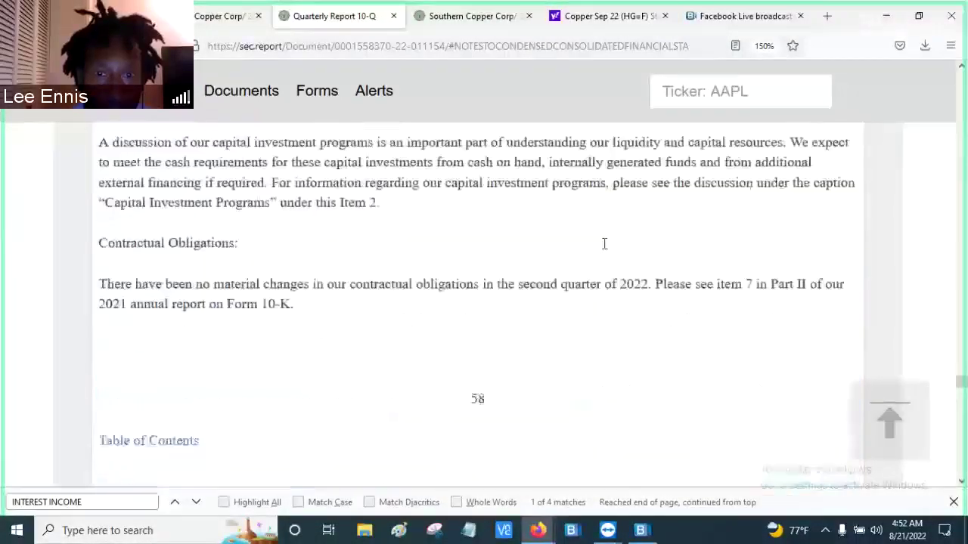
scroll(605, 250, "up", 5)
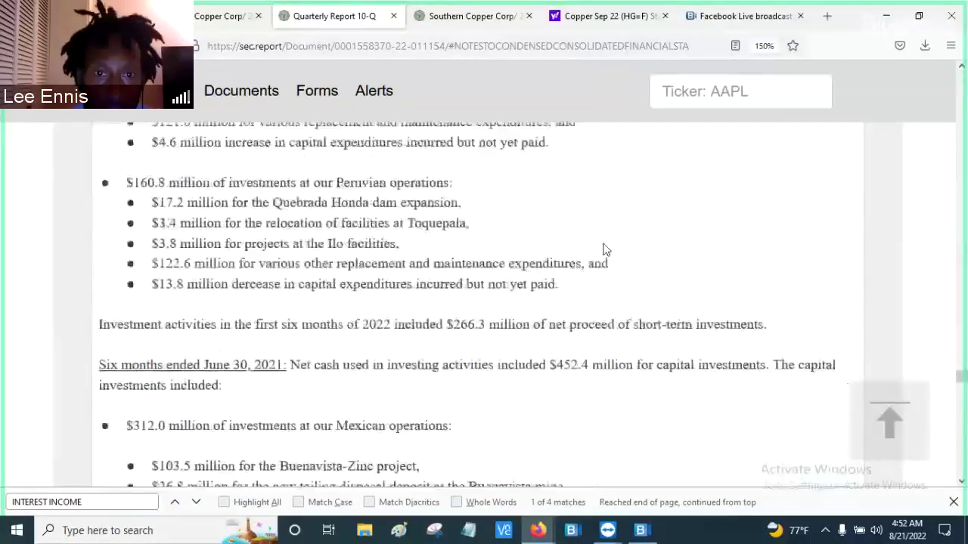
Look back through the 10-Q from investing activities past the cash flow, segment result and operating cost tables to Results of Operations.
scroll(605, 249, "up", 15)
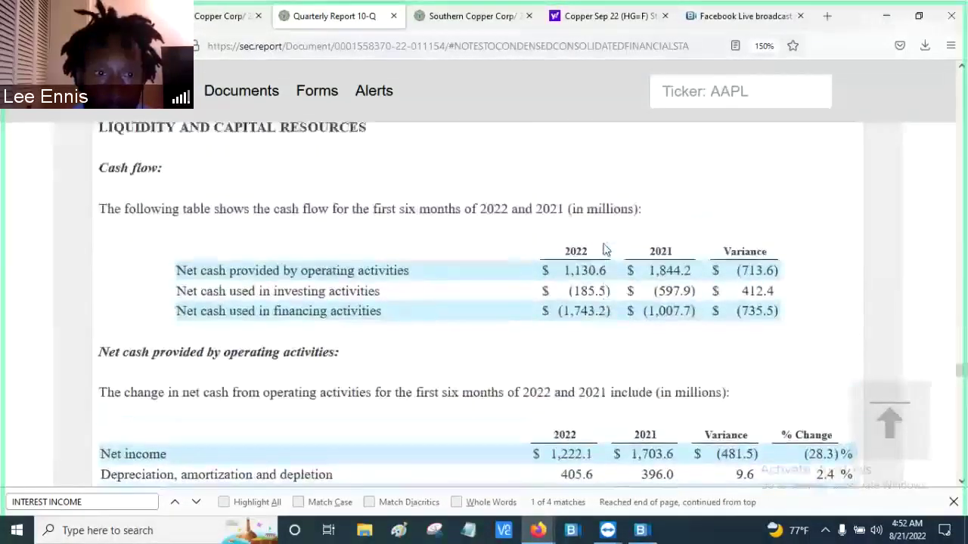
scroll(605, 250, "up", 5)
scroll(605, 250, "up", 10)
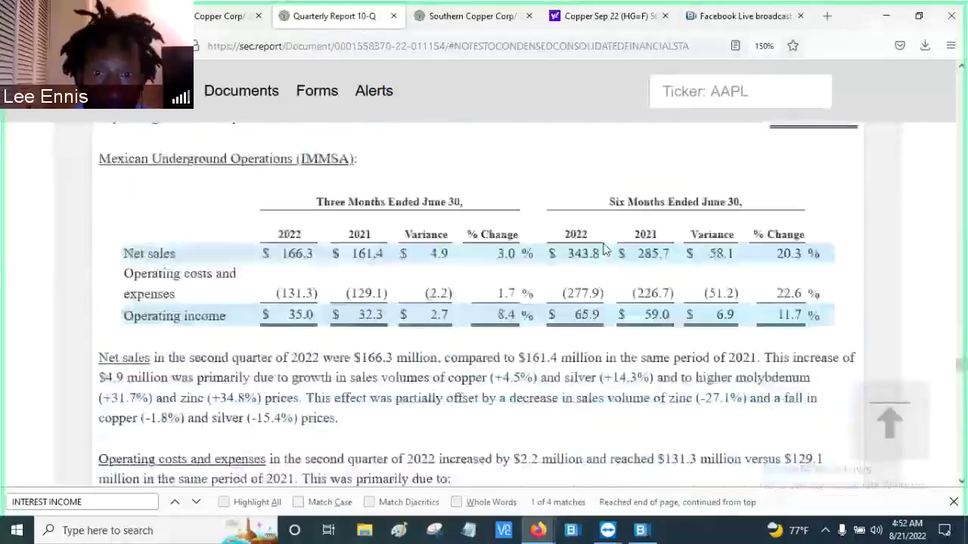
scroll(604, 250, "up", 5)
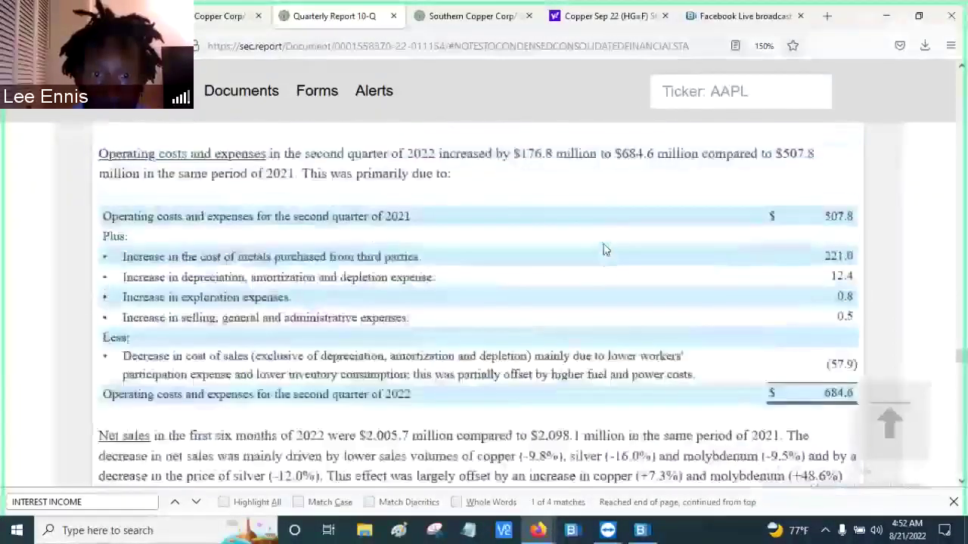
scroll(604, 250, "up", 10)
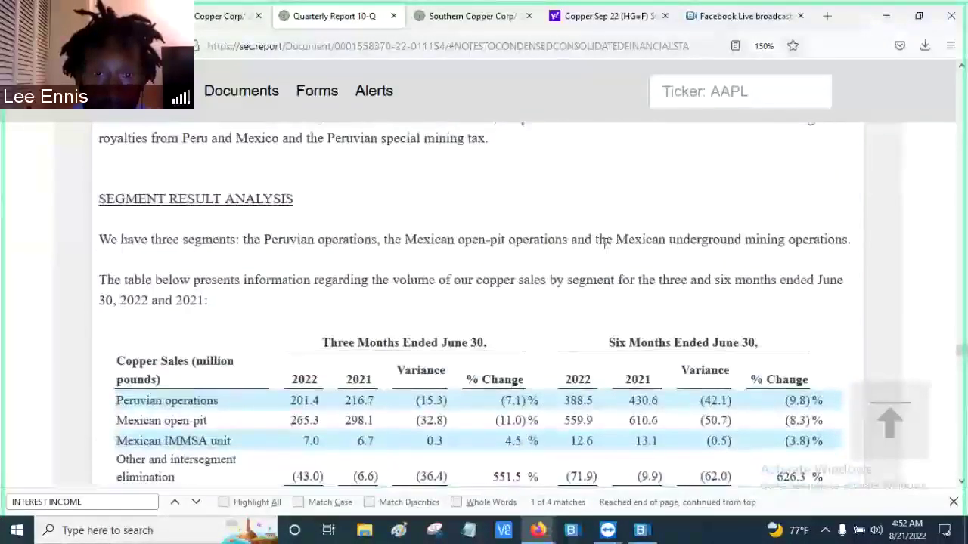
scroll(604, 248, "up", 15)
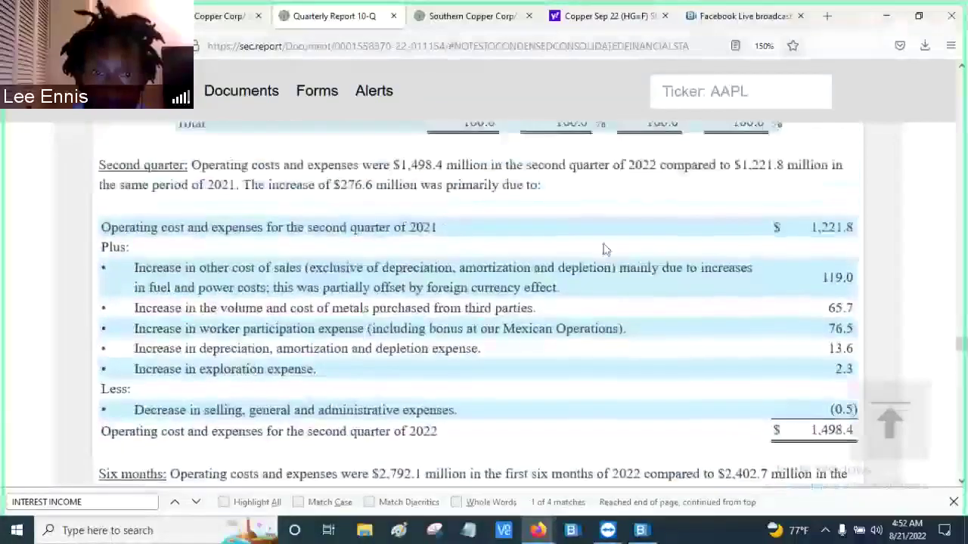
scroll(604, 249, "up", 10)
scroll(605, 245, "up", 15)
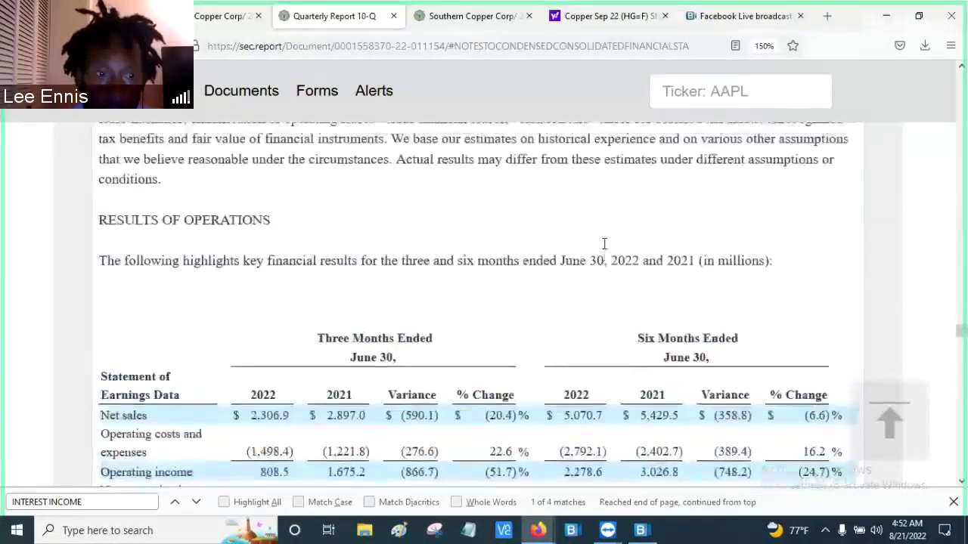
Examine the 10-Q's sustainability, capital project, metal price and production sections back to the Cuajone stoppage and the 2022 production outlook.
scroll(605, 248, "up", 15)
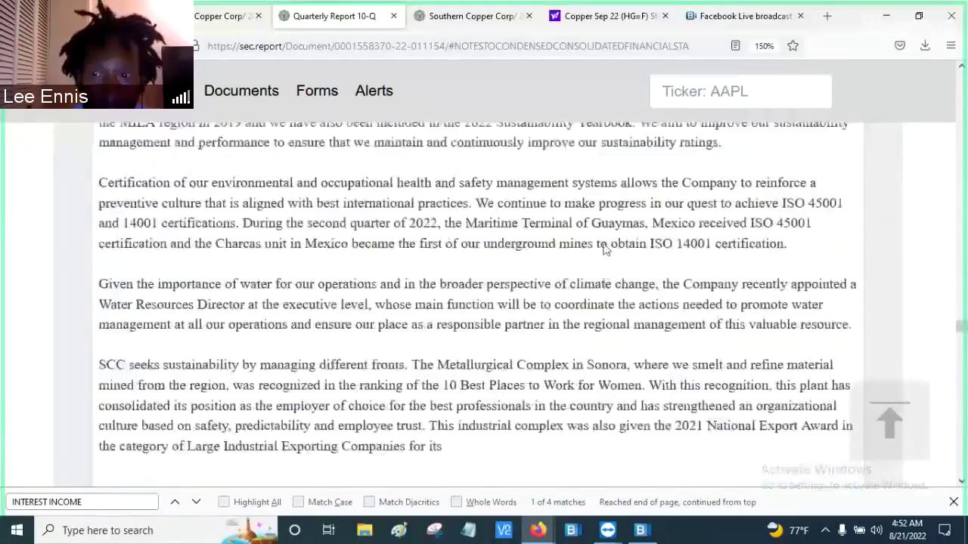
scroll(604, 250, "up", 3)
scroll(604, 244, "up", 5)
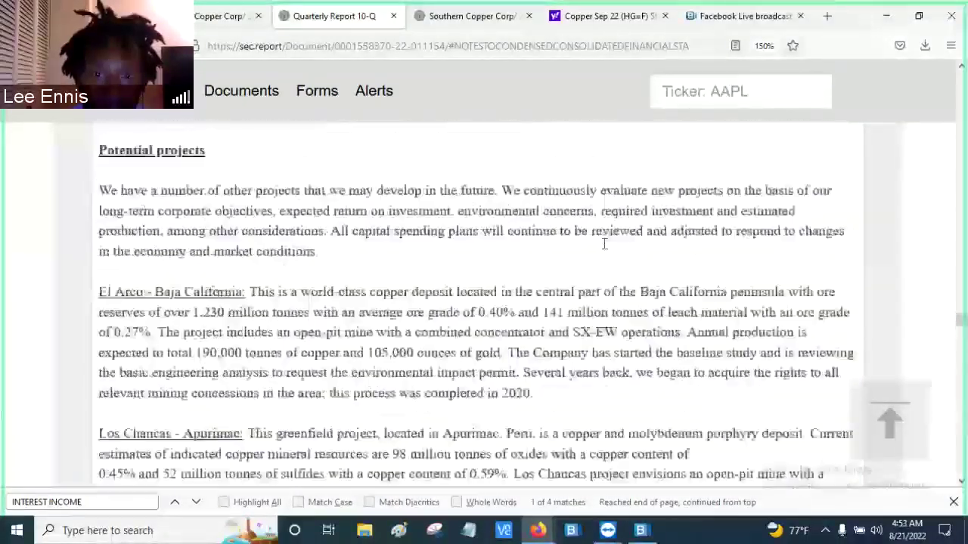
scroll(604, 243, "up", 4)
scroll(604, 243, "up", 12)
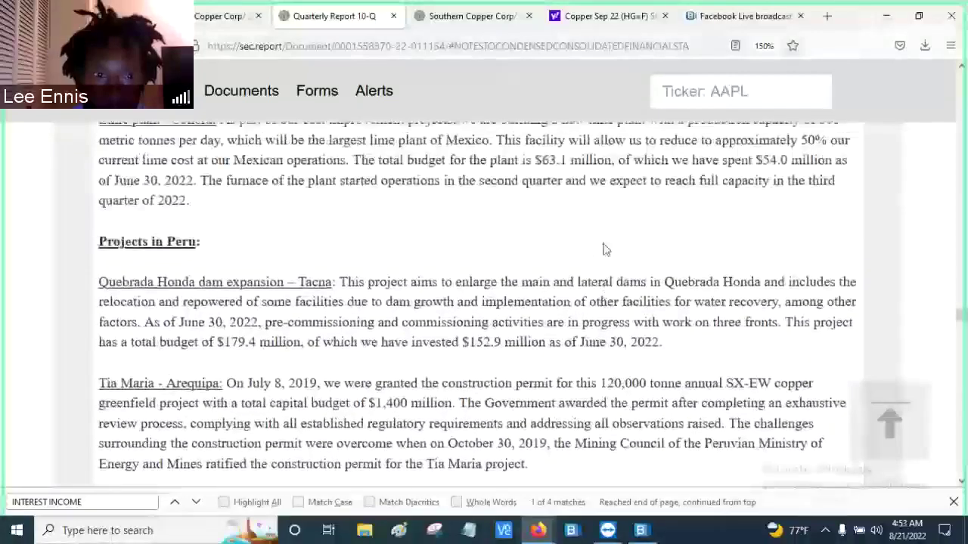
scroll(604, 244, "up", 15)
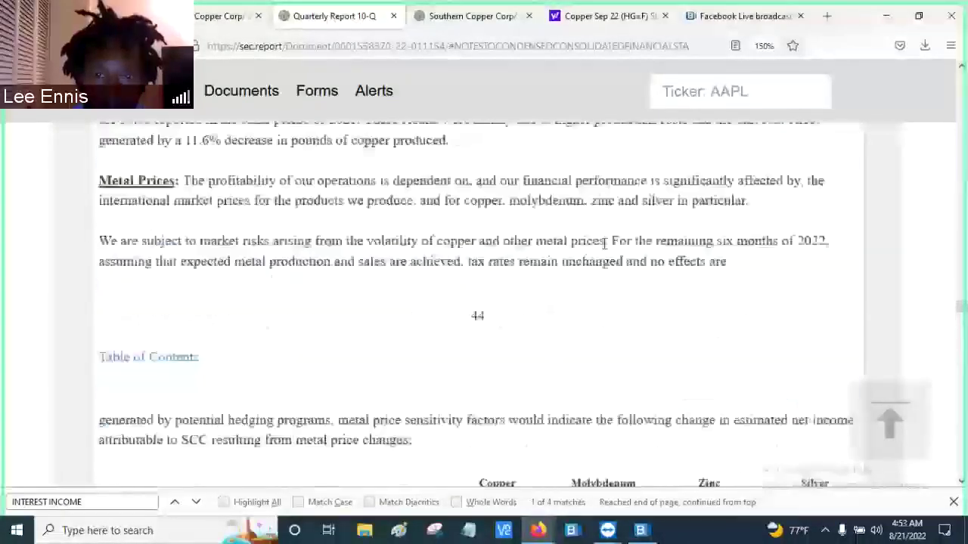
scroll(604, 244, "up", 1)
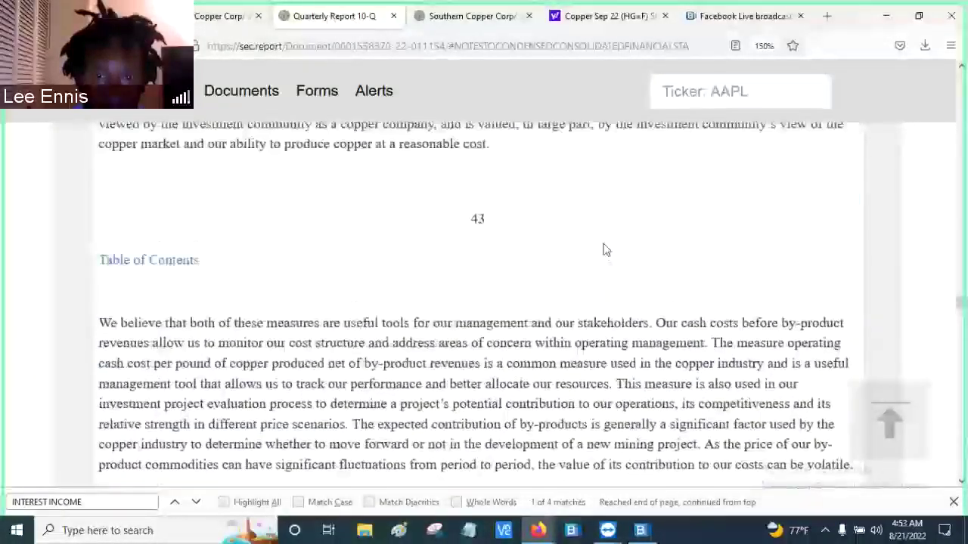
scroll(605, 249, "up", 10)
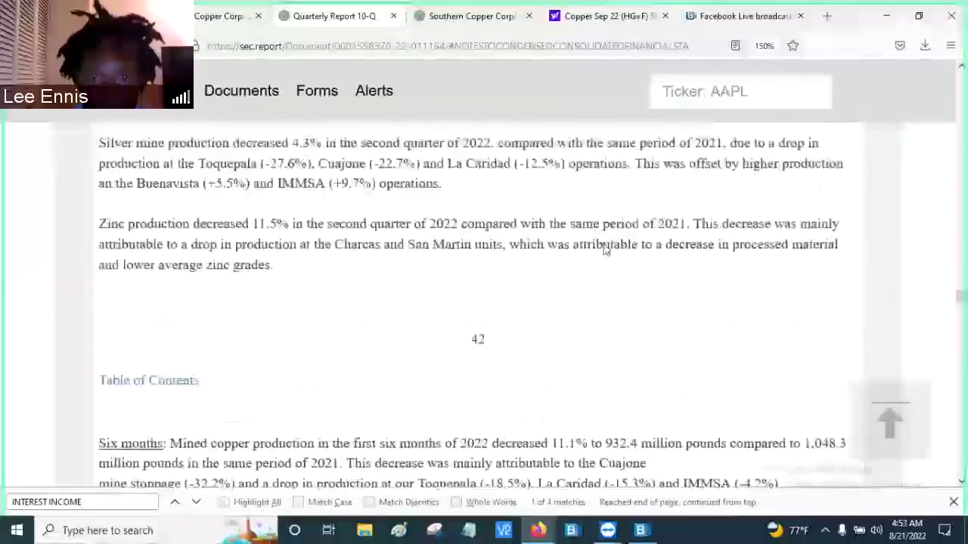
scroll(605, 245, "up", 8)
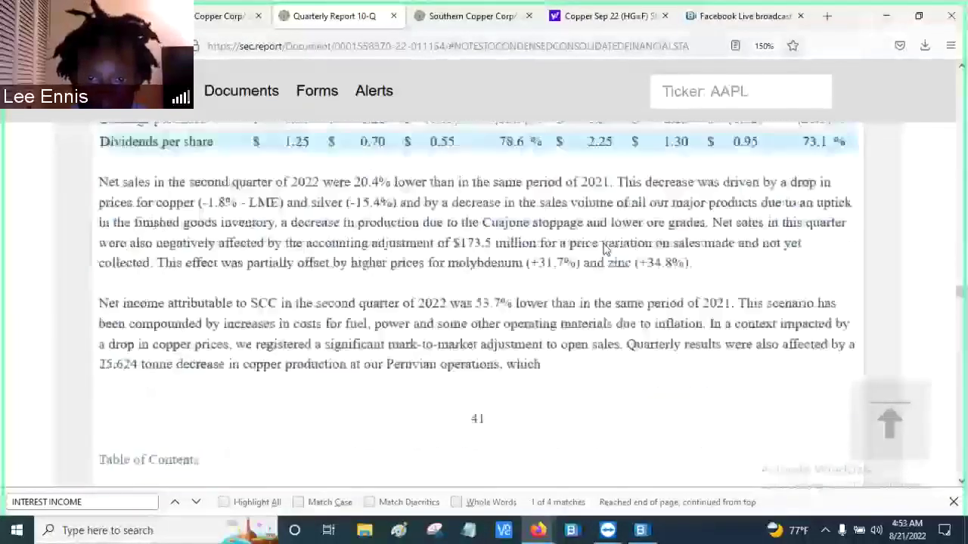
scroll(604, 248, "up", 15)
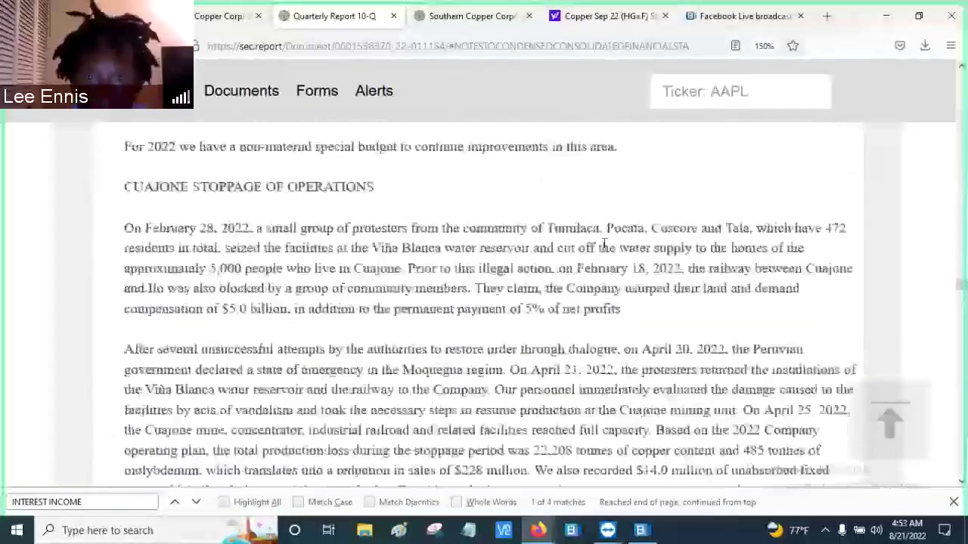
scroll(604, 246, "up", 10)
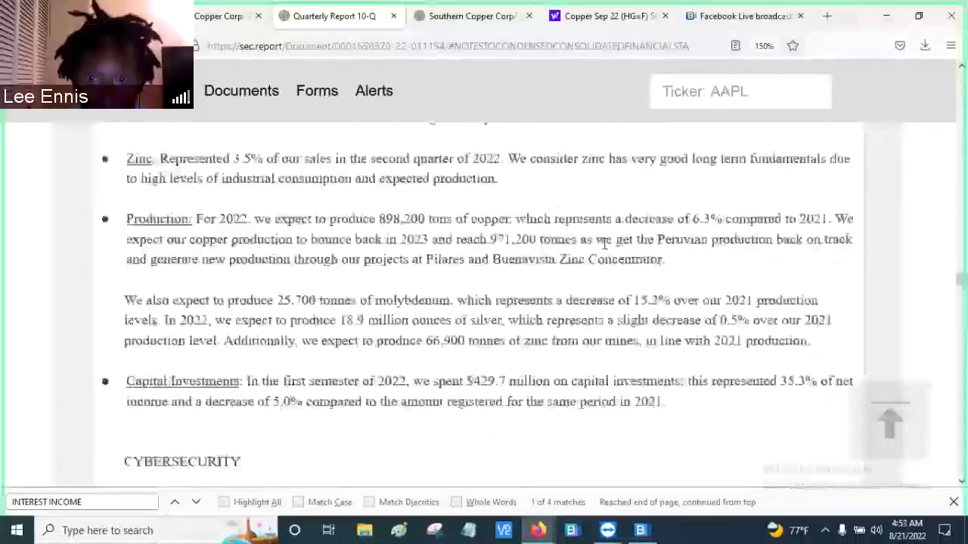
Examine the 10-Q's segment earnings, receivables and sales-by-country tables, back to the fair value of long-term debt.
scroll(604, 244, "up", 5)
scroll(604, 248, "up", 15)
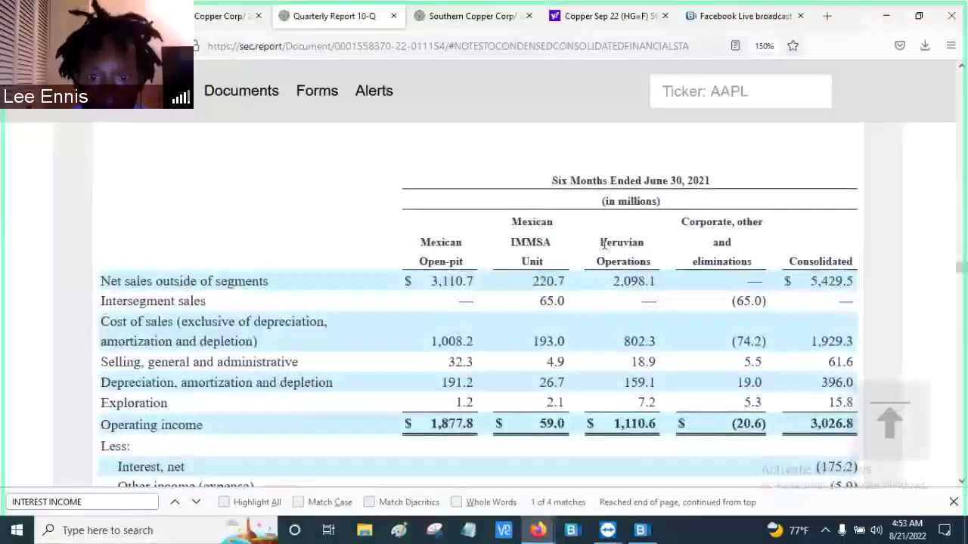
scroll(604, 244, "up", 10)
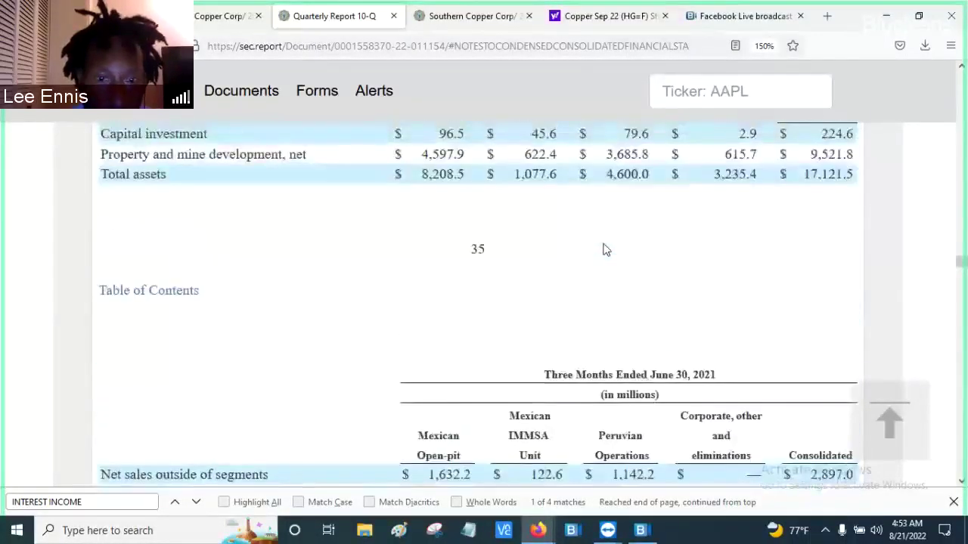
scroll(604, 249, "up", 5)
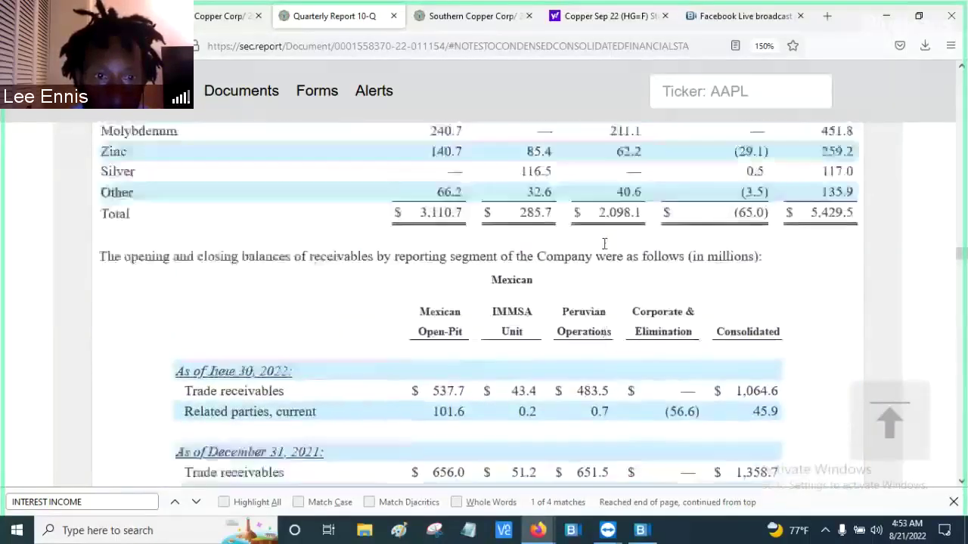
scroll(604, 243, "up", 5)
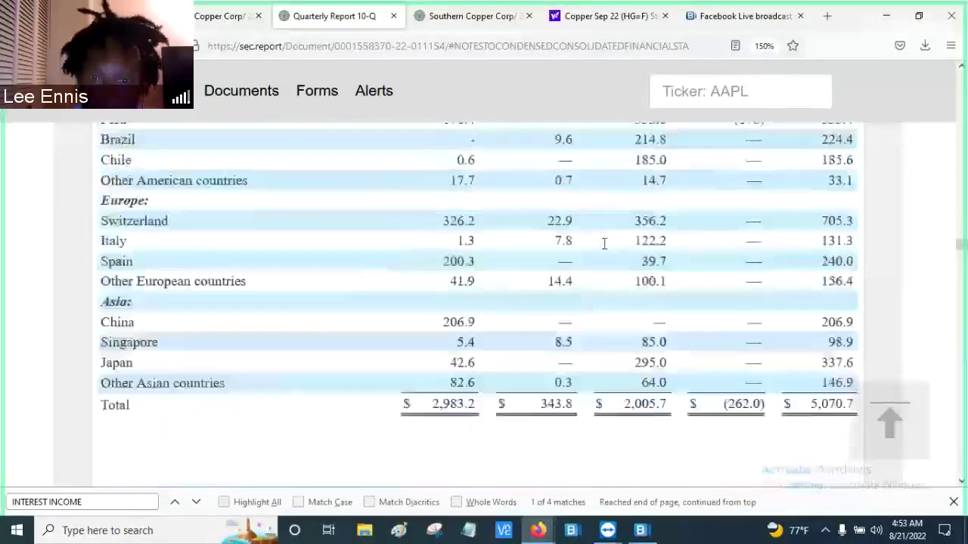
scroll(604, 249, "up", 5)
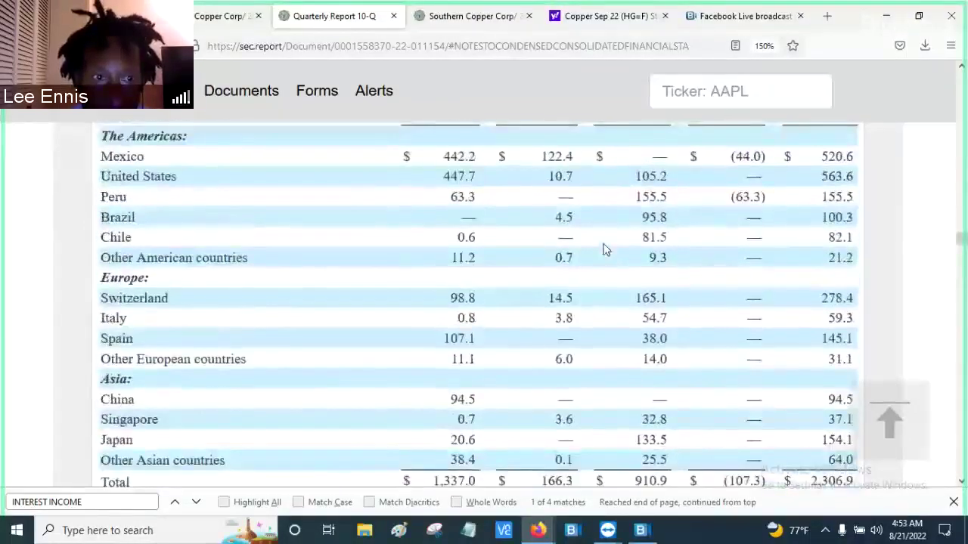
scroll(604, 249, "up", 5)
scroll(604, 250, "up", 5)
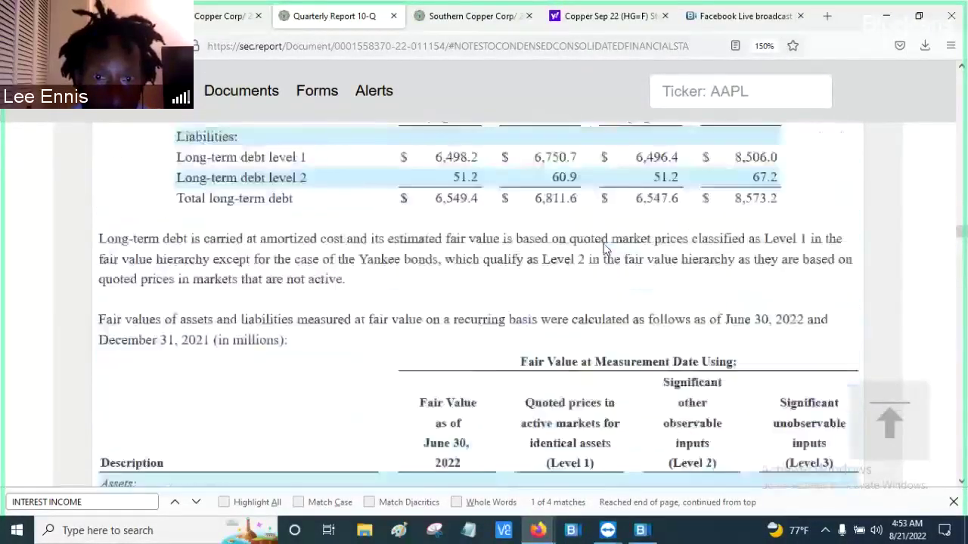
Review the 10-Q's stock award activity, share repurchase program and power purchase commitments, back to the Tia Maria project discussion.
scroll(604, 250, "up", 10)
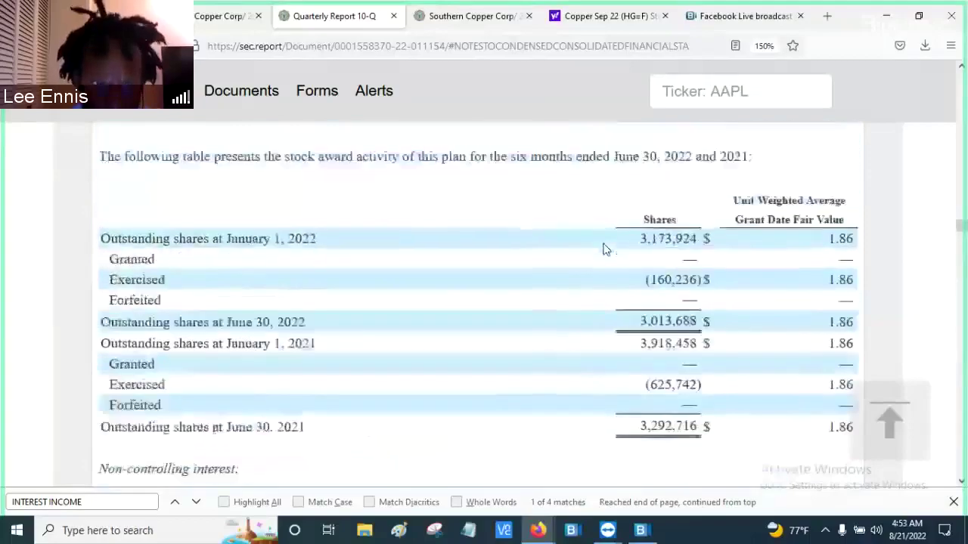
scroll(604, 250, "up", 5)
scroll(604, 250, "down", 5)
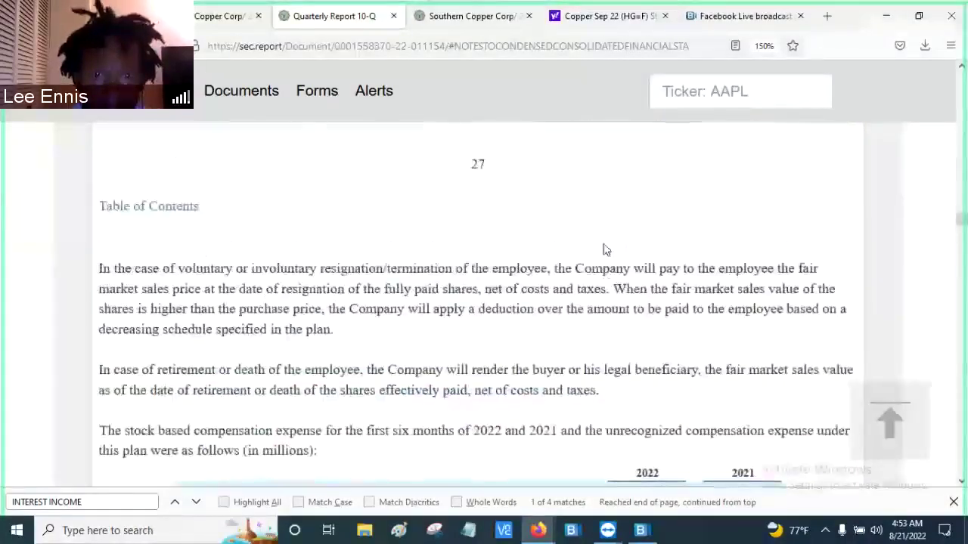
scroll(605, 249, "up", 15)
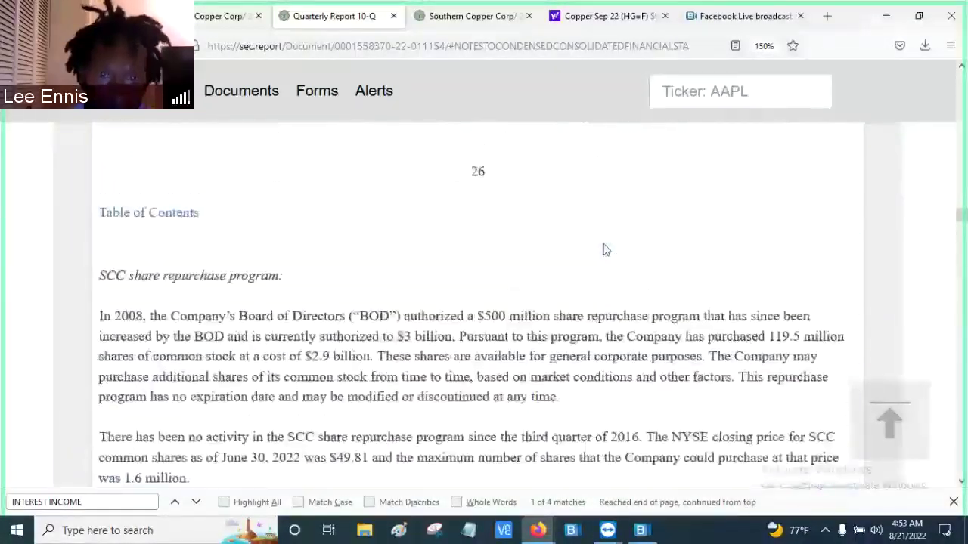
scroll(605, 250, "up", 5)
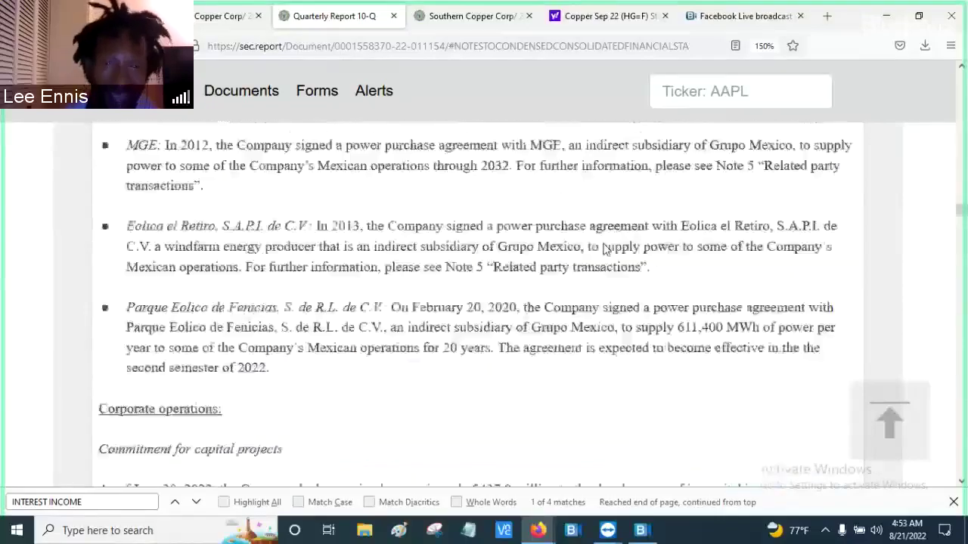
scroll(604, 250, "up", 15)
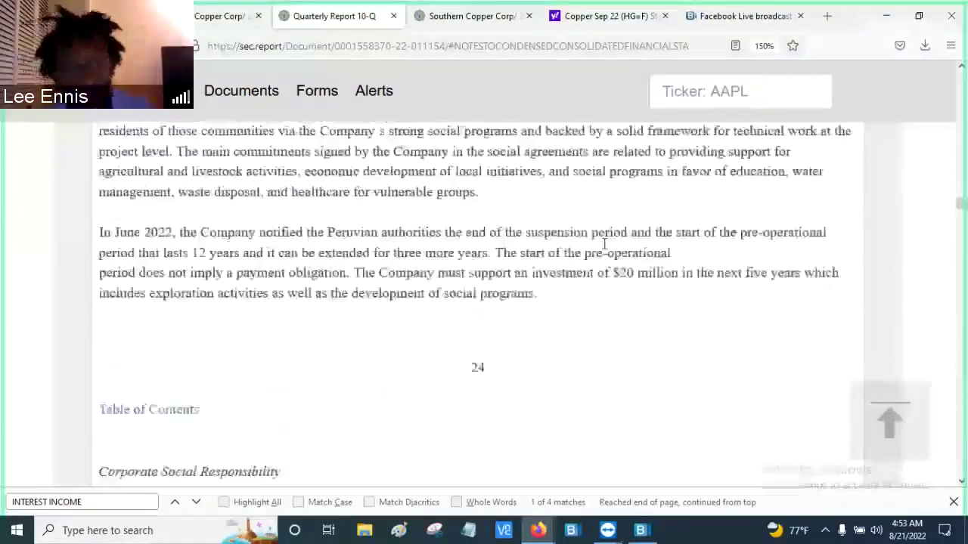
scroll(604, 250, "up", 15)
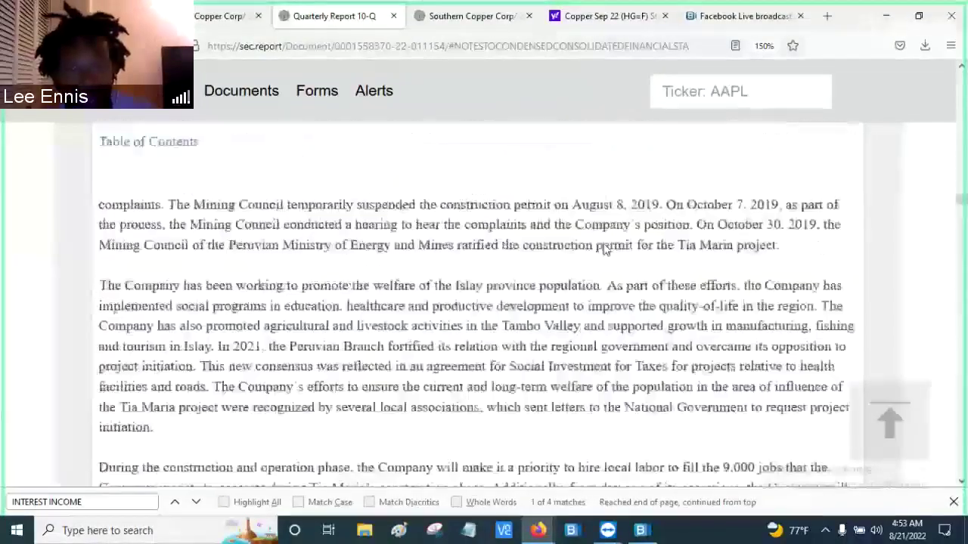
Look back through the 10-Q's labor, litigation, environmental and benefit plan sections to the Peruvian mine closure obligations.
scroll(604, 249, "up", 15)
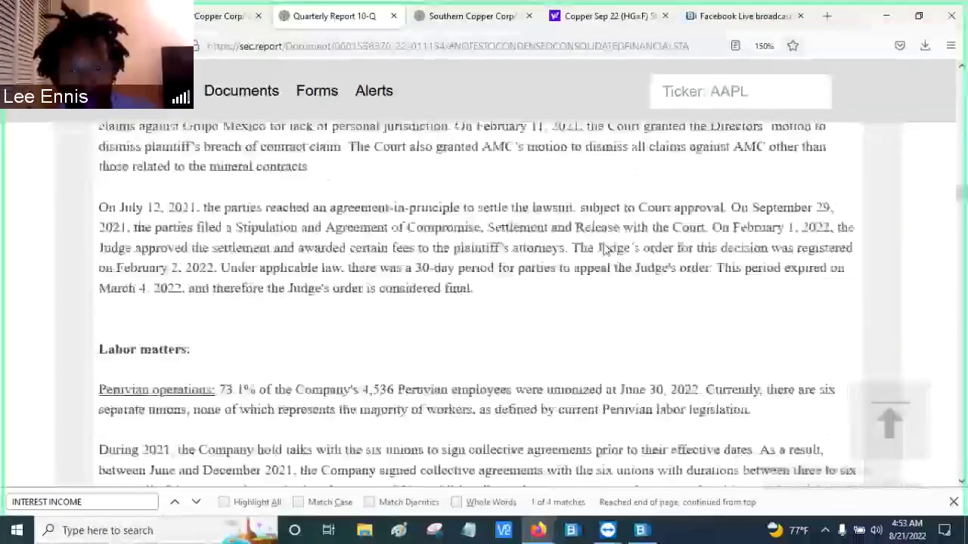
scroll(604, 243, "up", 15)
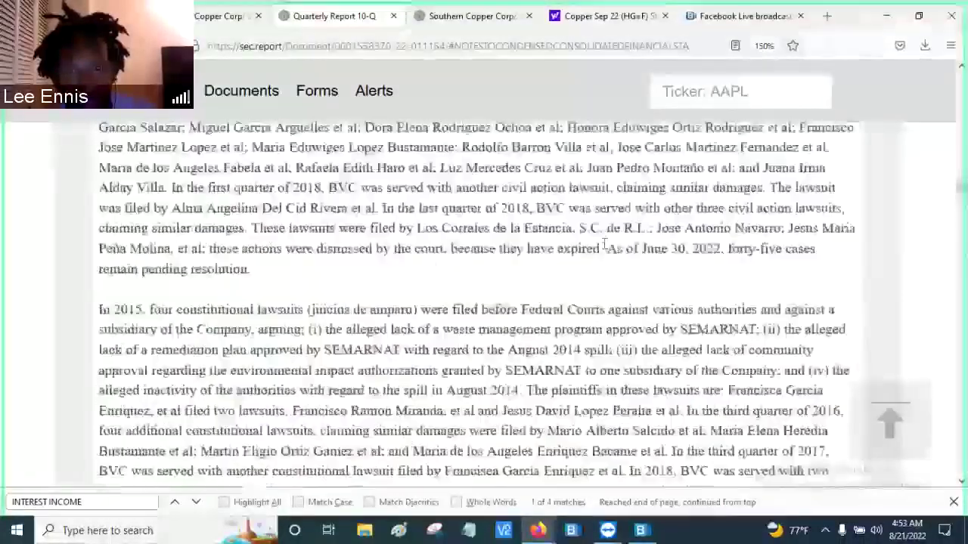
scroll(604, 246, "up", 15)
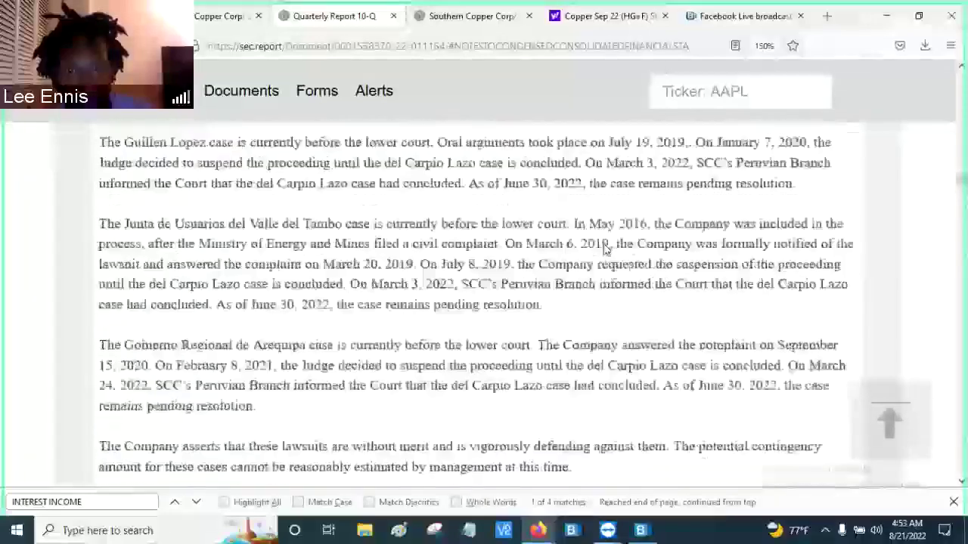
scroll(604, 250, "up", 15)
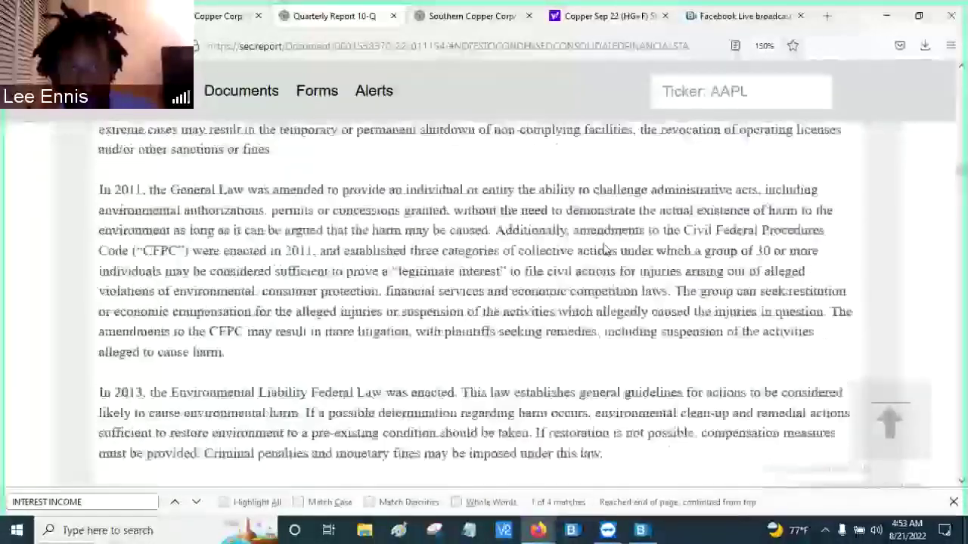
scroll(604, 250, "up", 15)
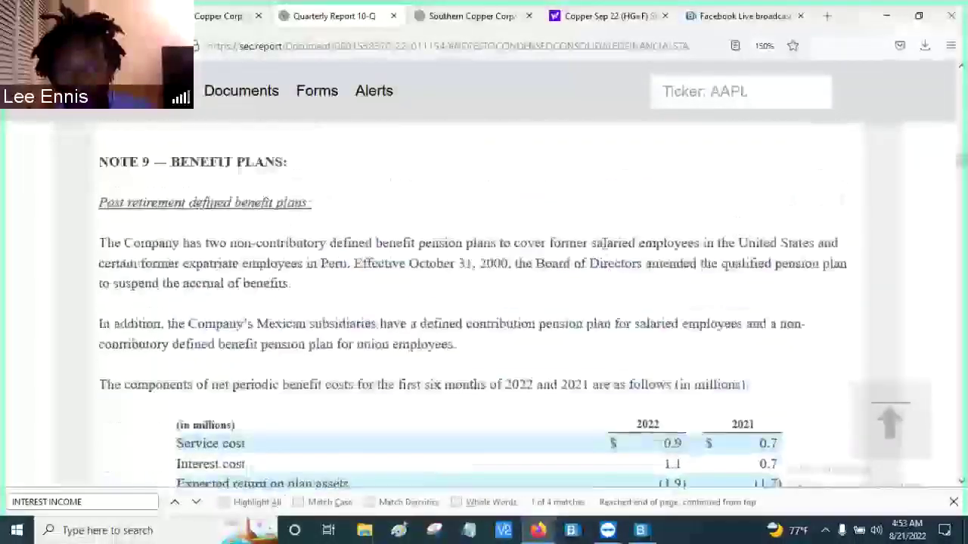
scroll(604, 249, "up", 15)
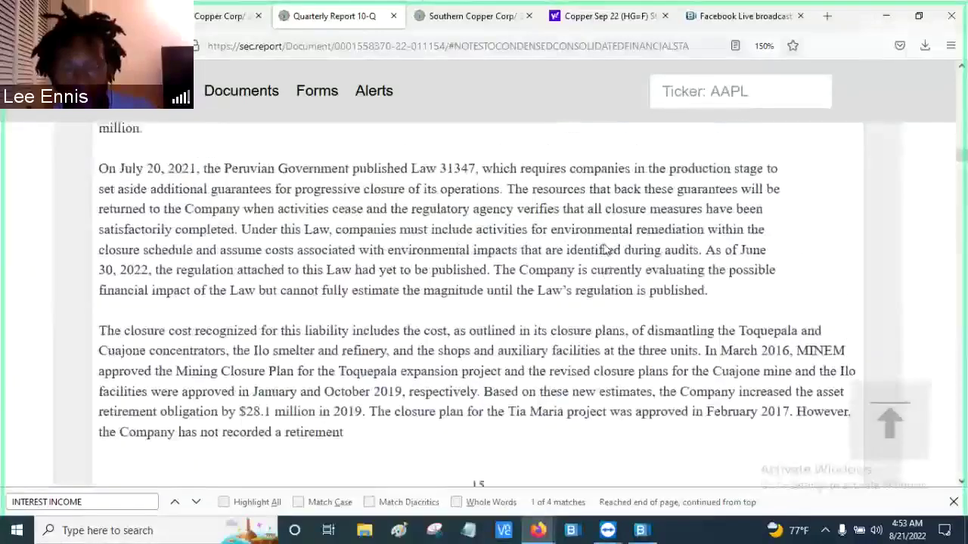
Examine the 10-Q's natural gas derivatives and related party transactions, back to the related parties receivable and payable tables and approval policy.
scroll(604, 250, "up", 15)
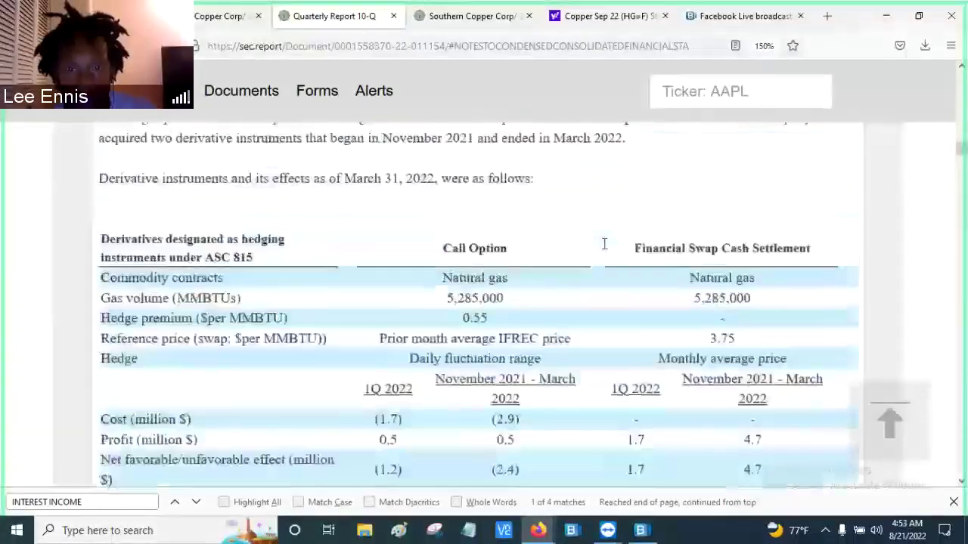
scroll(604, 249, "up", 8)
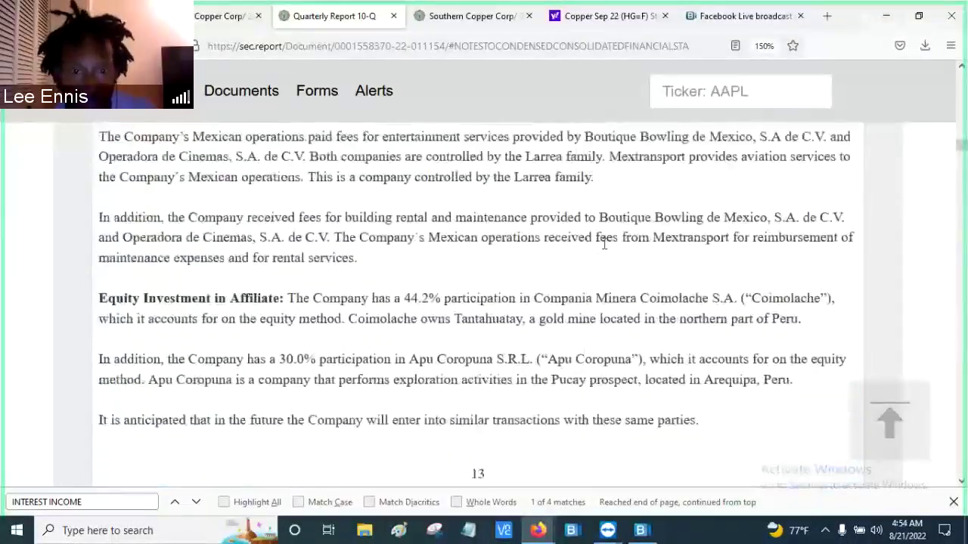
scroll(604, 246, "up", 4)
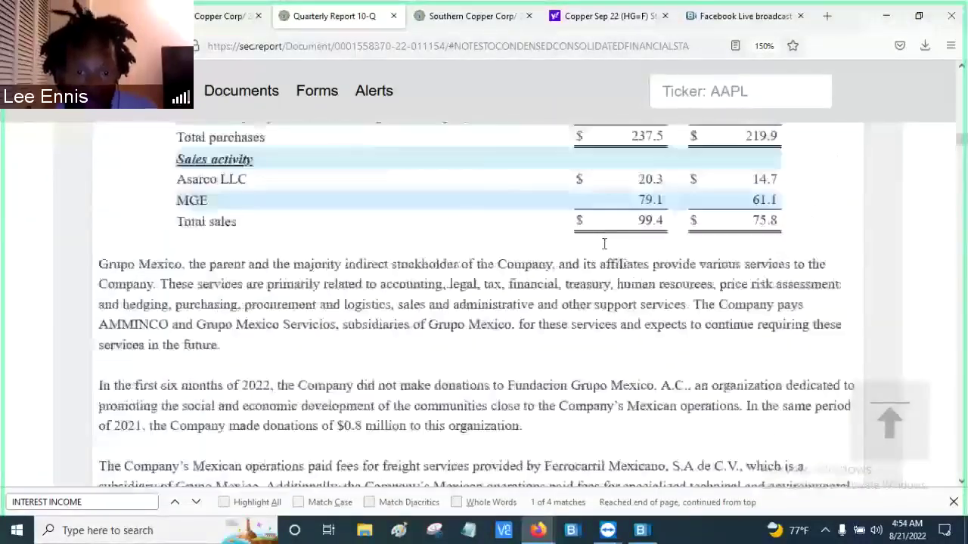
scroll(604, 250, "up", 3)
scroll(605, 245, "down", 8)
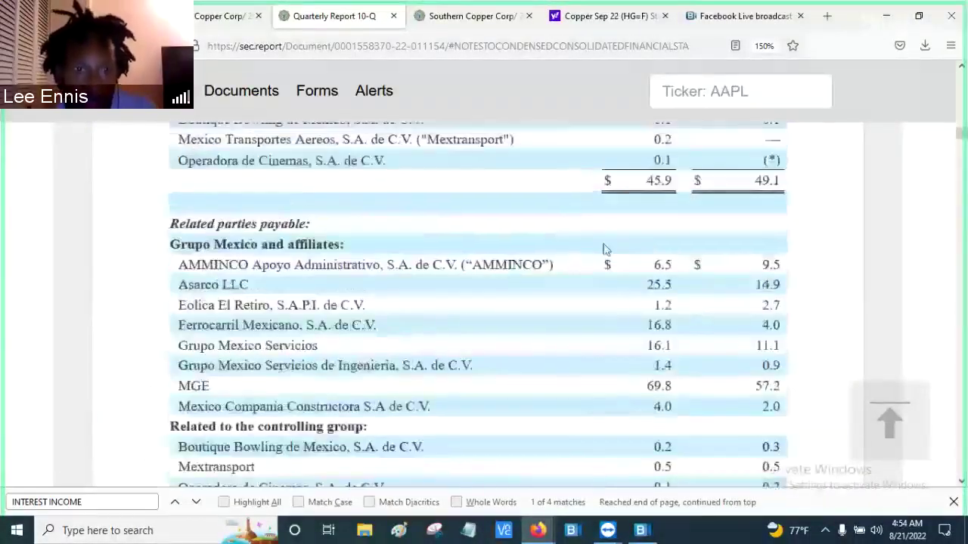
scroll(605, 249, "up", 15)
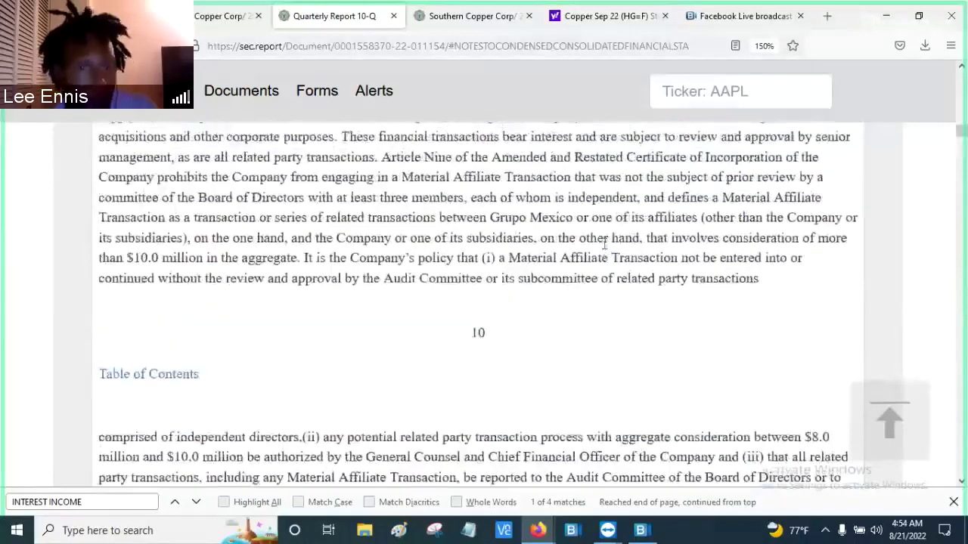
Review the 10-Q's short-term investments, Cuajone stoppage note and statement of changes in equity, back to the Condensed Consolidated Statements of Cash Flows.
scroll(604, 250, "up", 7)
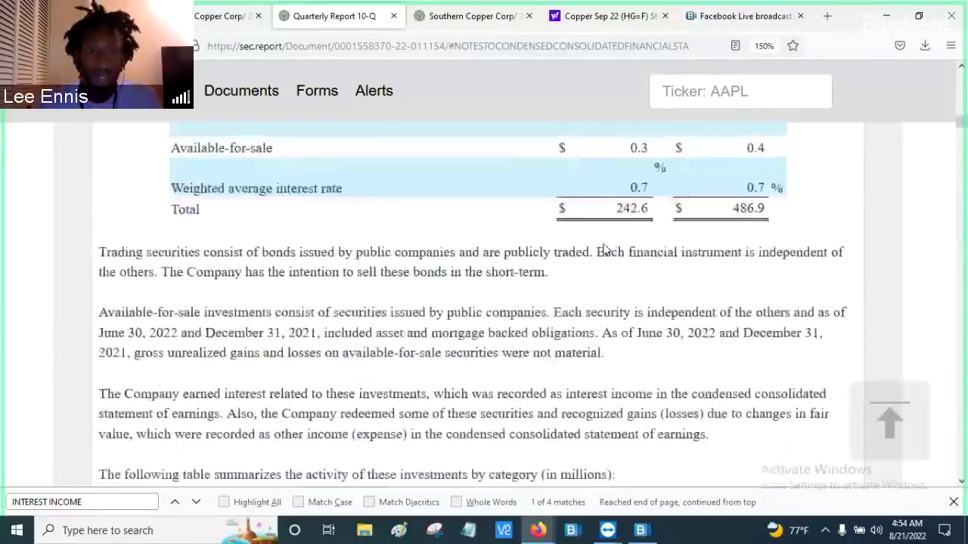
scroll(604, 250, "up", 10)
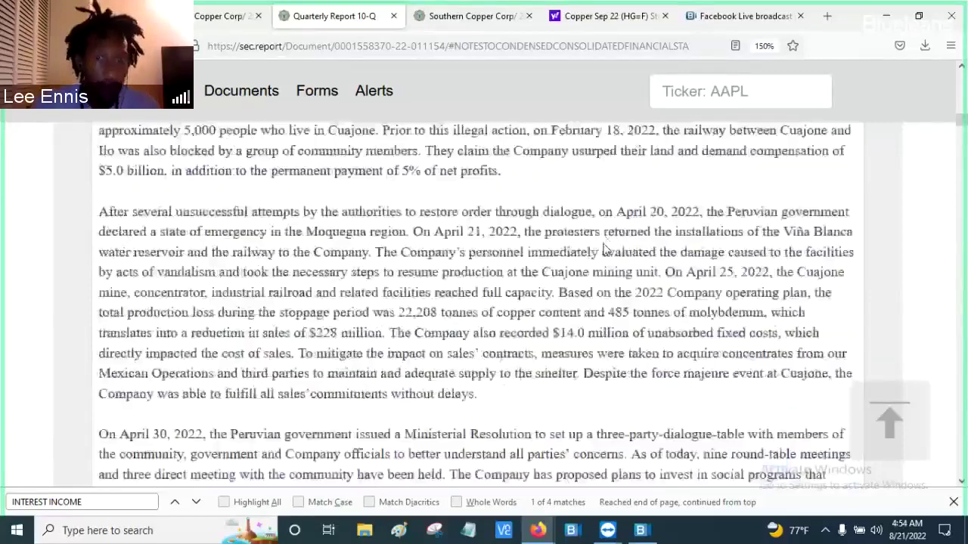
scroll(604, 249, "up", 12)
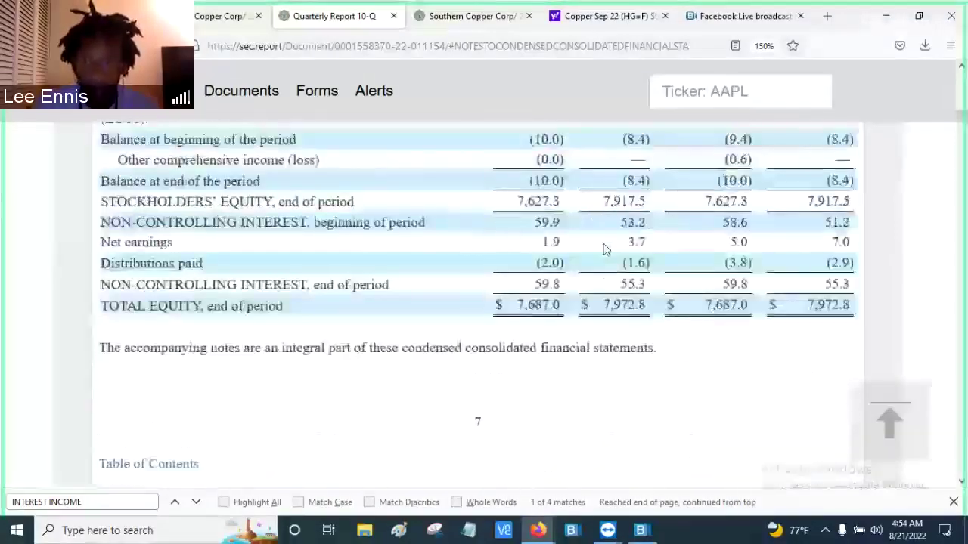
scroll(604, 249, "up", 10)
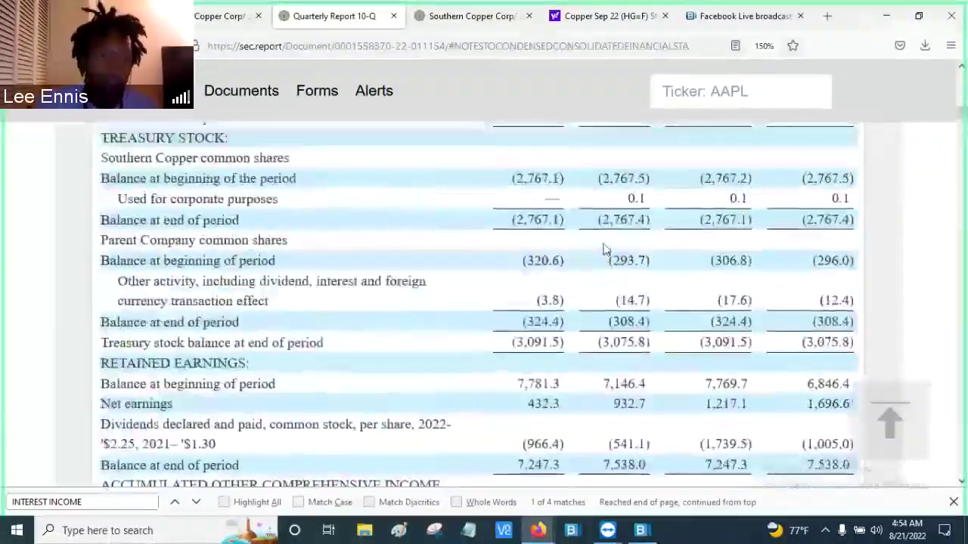
scroll(604, 249, "up", 4)
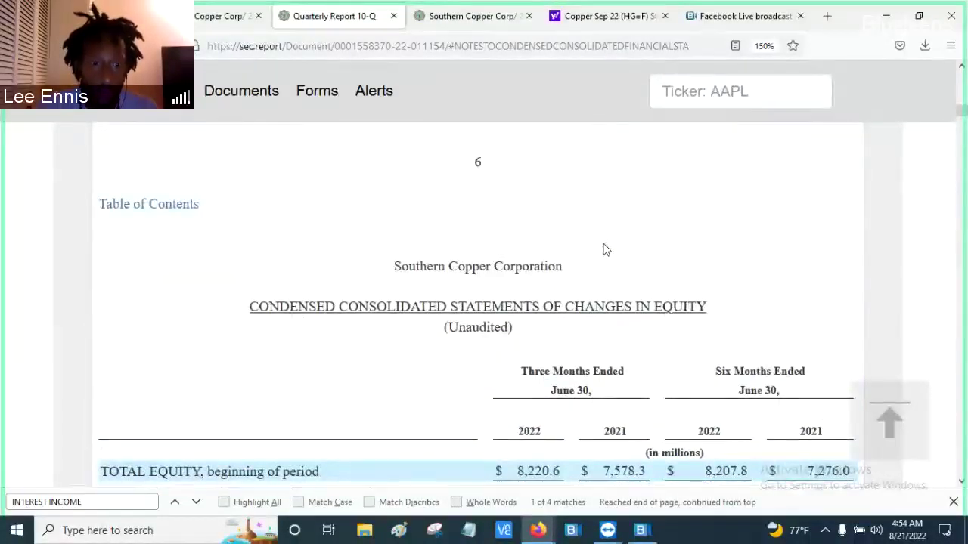
scroll(604, 249, "up", 10)
scroll(605, 249, "up", 3)
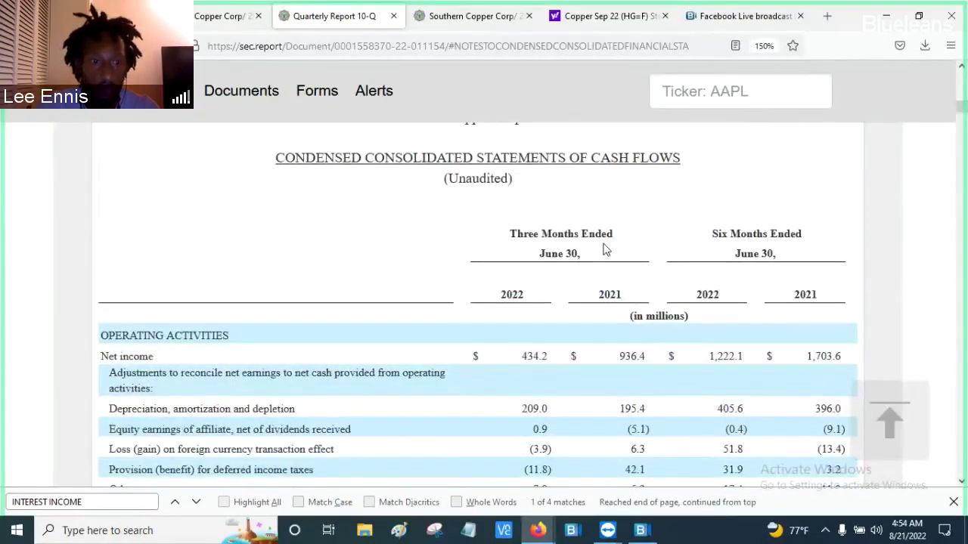
Compare net income in the cash flow statement across the June 30 periods, highlighting the six-month 2021 and three-month 2022 and 2021 figures.
scroll(604, 249, "down", 2)
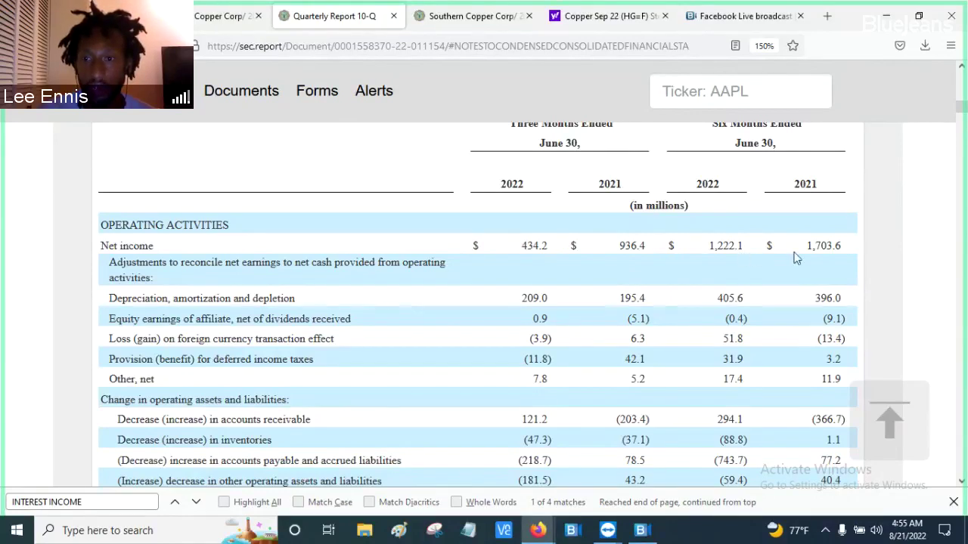
left_click_drag(799, 249, 838, 249)
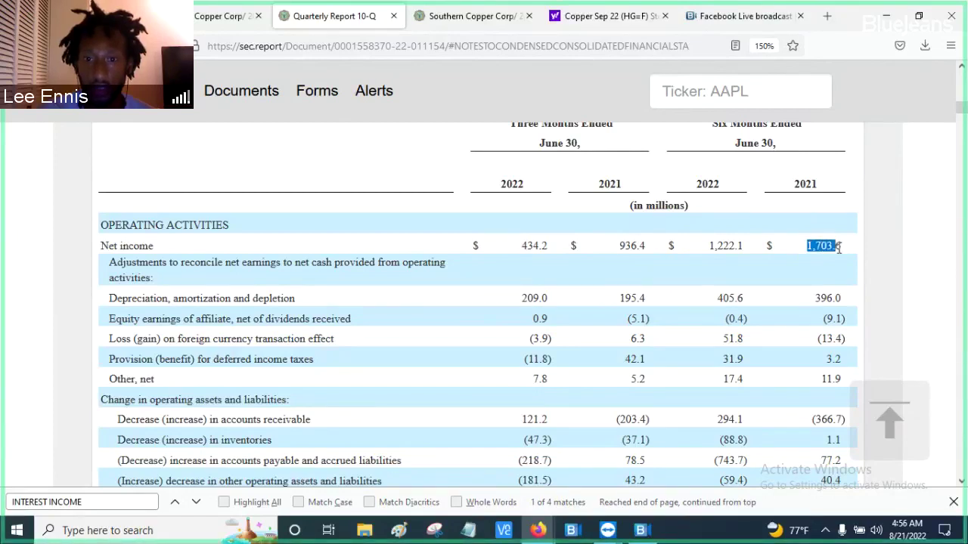
left_click(542, 242)
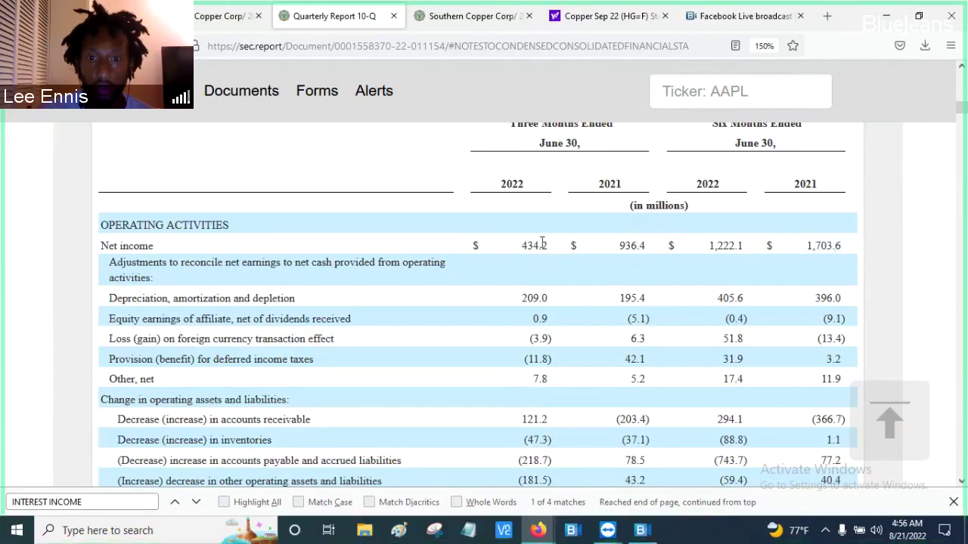
double_click(542, 243)
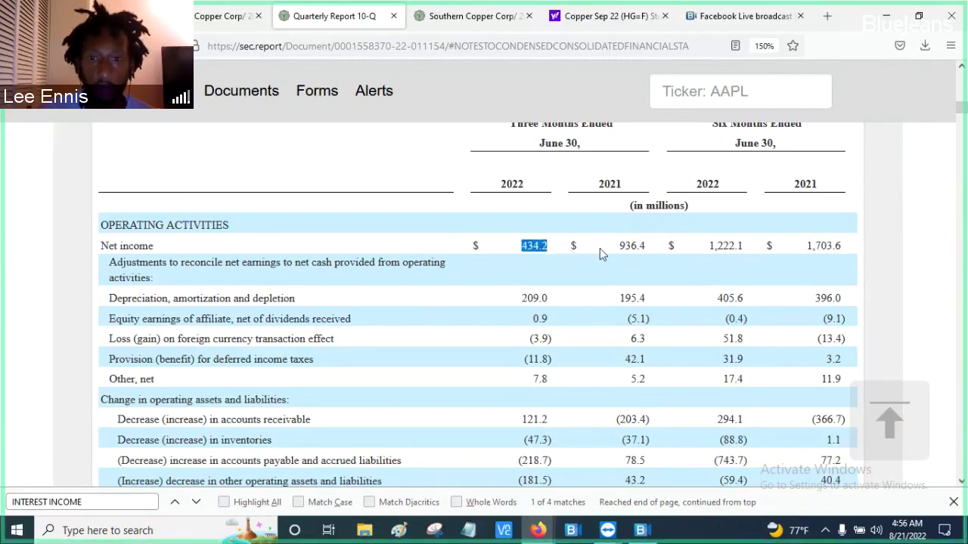
left_click_drag(610, 248, 647, 252)
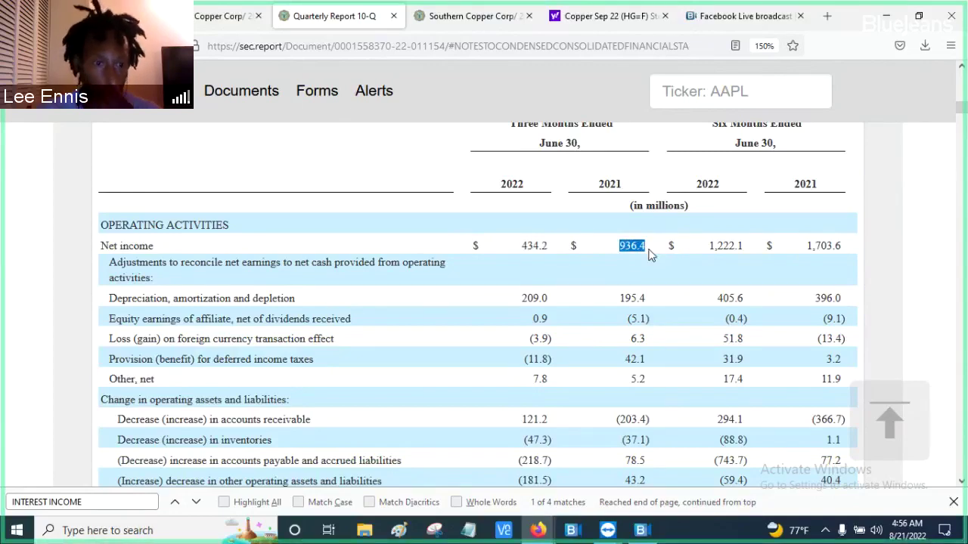
Look back through the 10-Q's balance sheet and statement of comprehensive income to the per-share earnings figures.
scroll(648, 255, "up", 5)
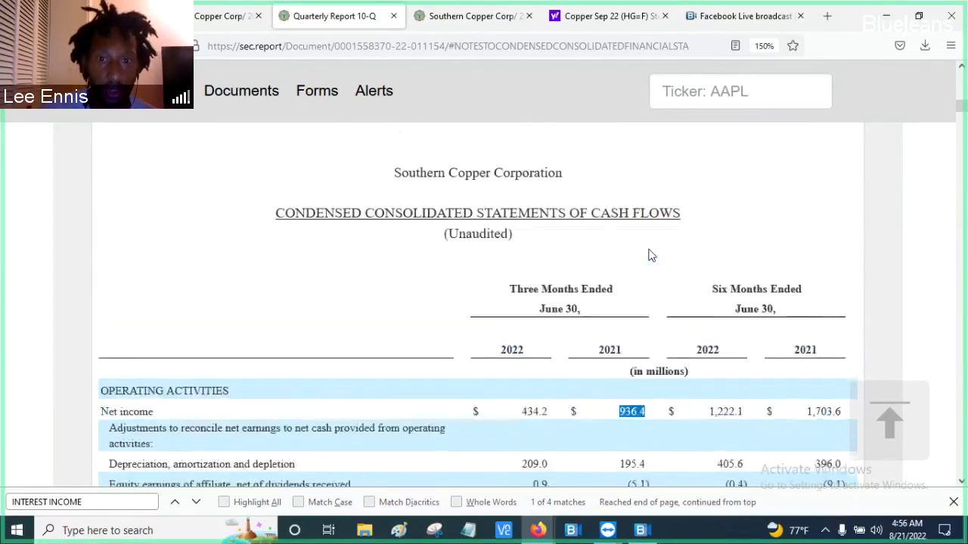
scroll(648, 255, "up", 9)
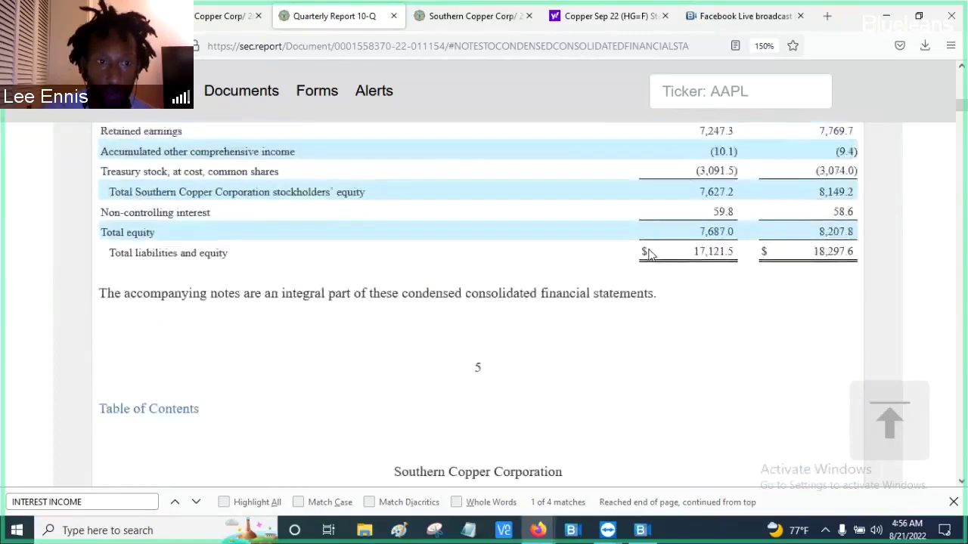
scroll(648, 255, "up", 6)
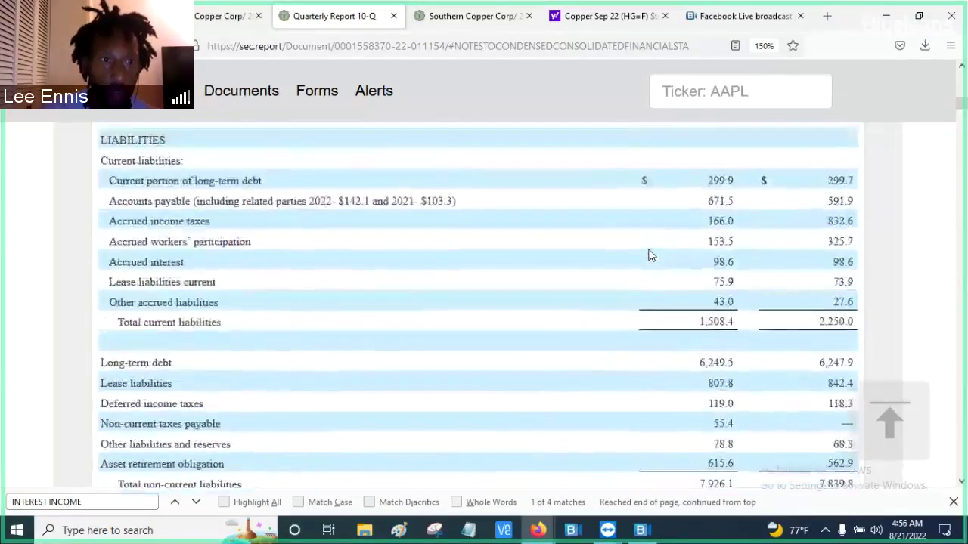
scroll(648, 254, "up", 13)
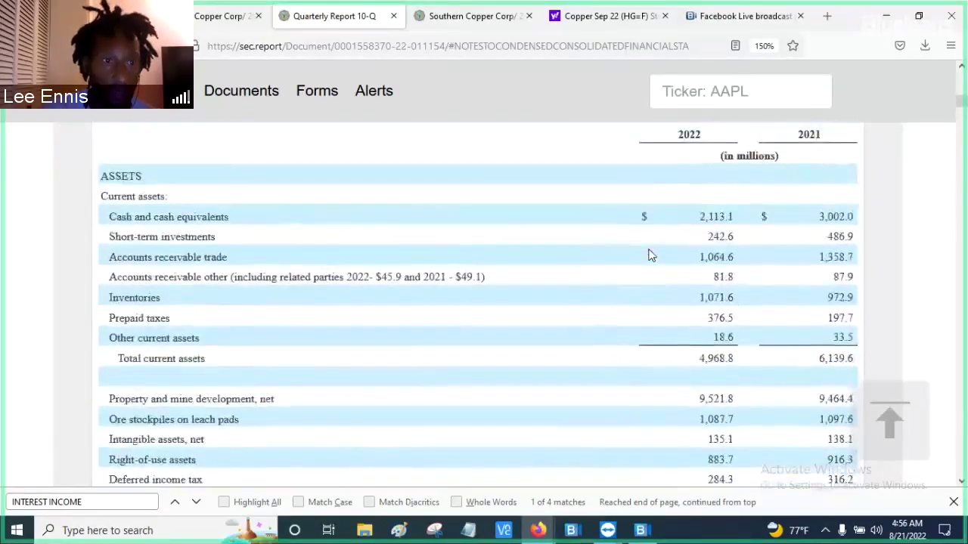
scroll(648, 255, "up", 6)
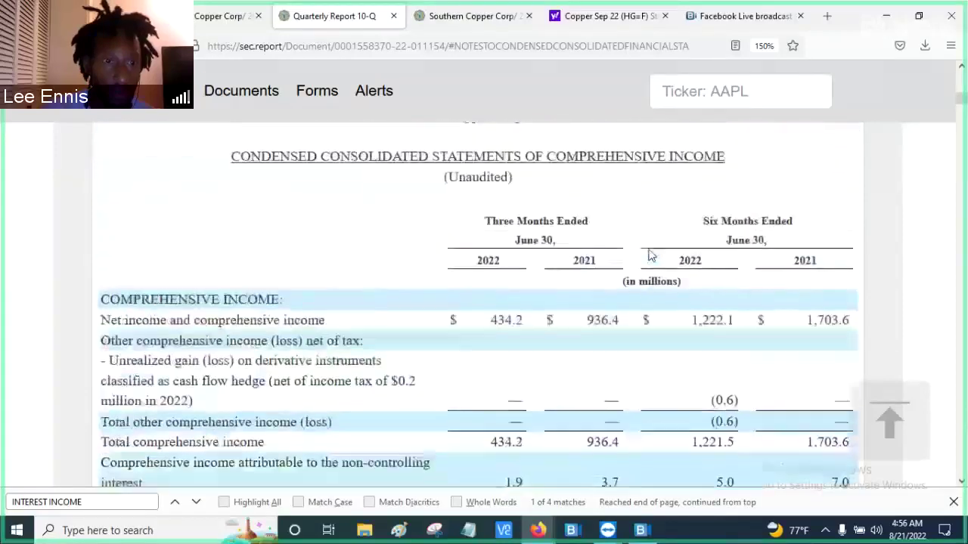
scroll(648, 255, "up", 8)
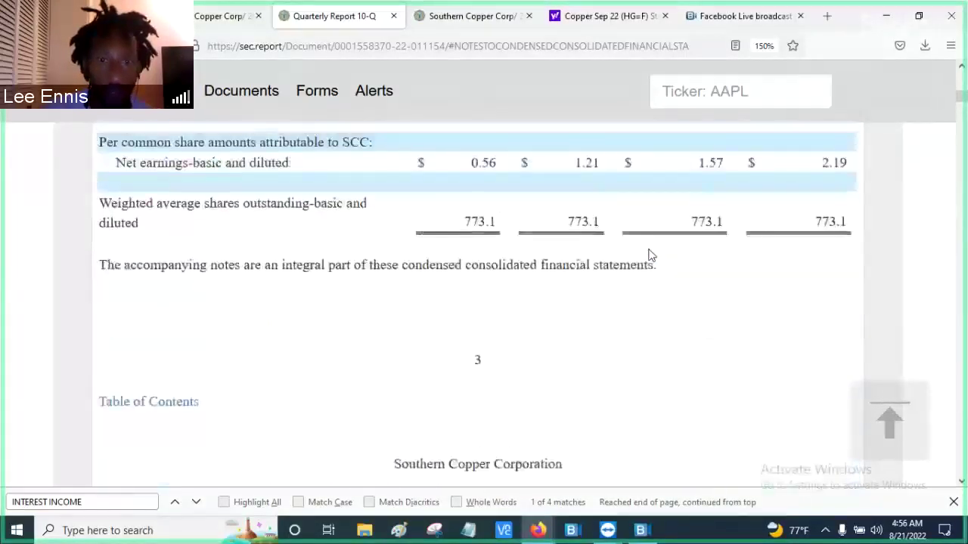
Check the Net income row in the statement of earnings, highlighting the six-month 2022 and 2021 figures.
scroll(648, 254, "up", 3)
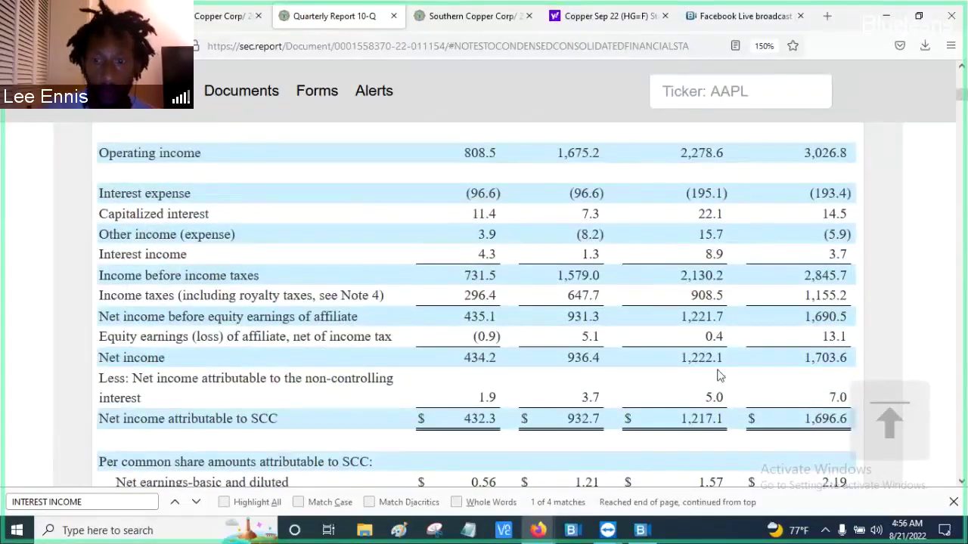
left_click_drag(730, 371, 679, 361)
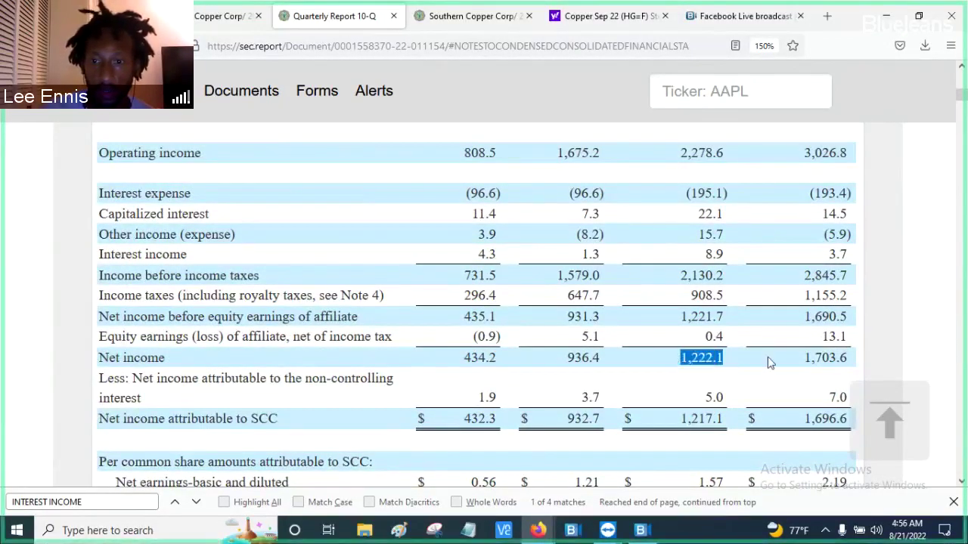
left_click_drag(804, 362, 885, 350)
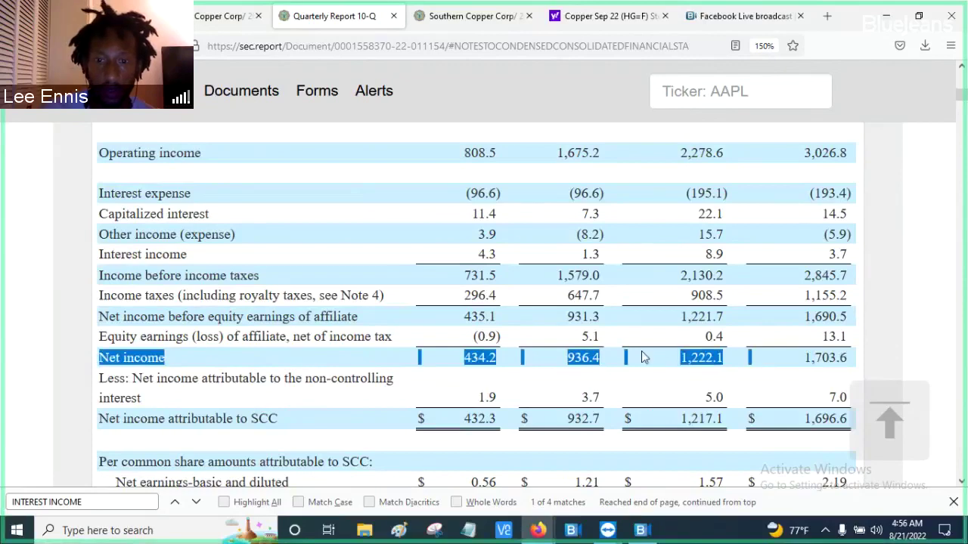
left_click(615, 361)
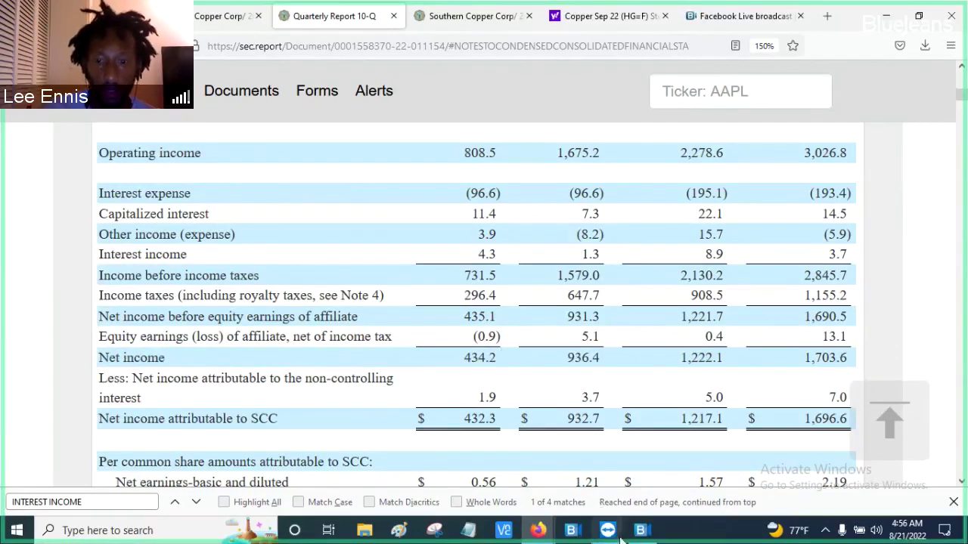
Switch to the SCCO.xlsx workbook in Excel on the remote desktop and compare the PROFIT row's projection with the 2022 and 2021 figures.
mouse_move(636, 517)
left_click(655, 490)
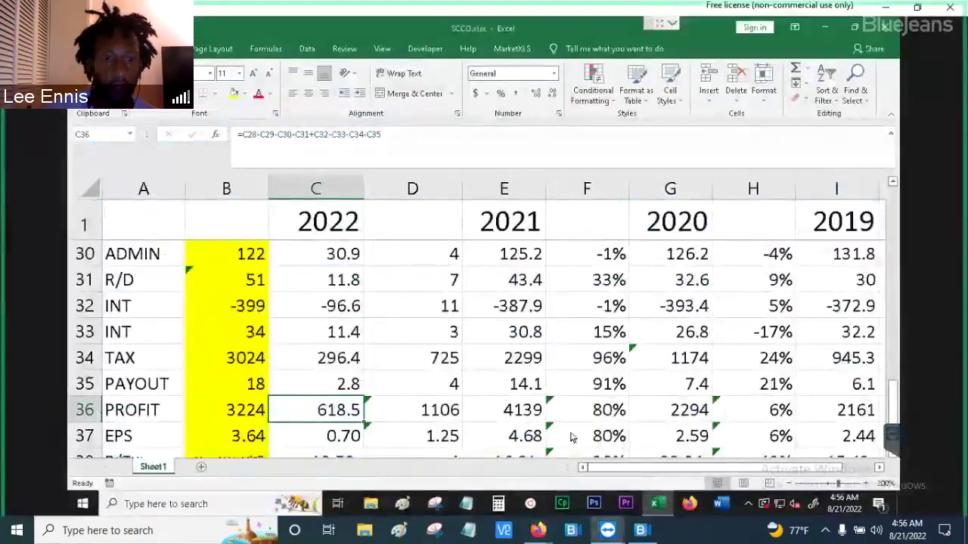
left_click(253, 415)
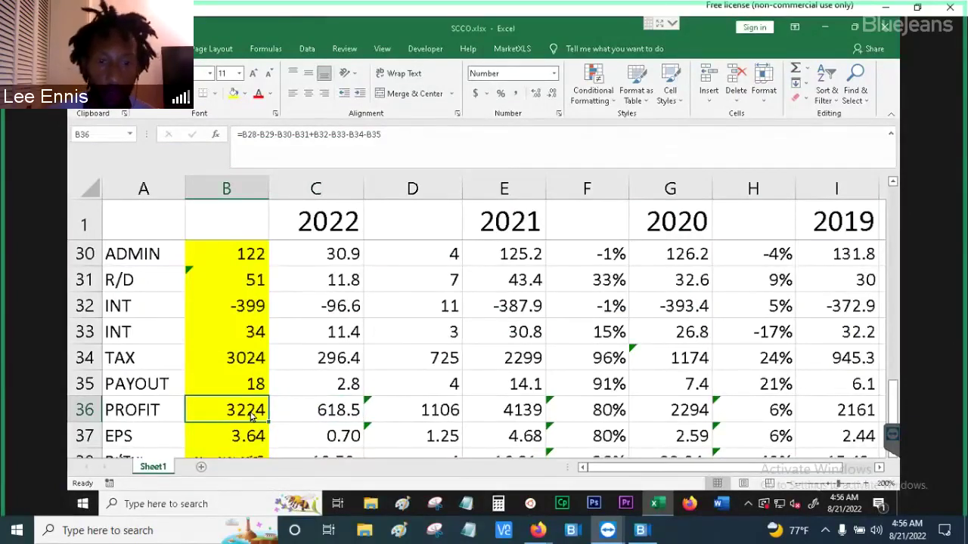
key("Right")
key("Right")
key("Right")
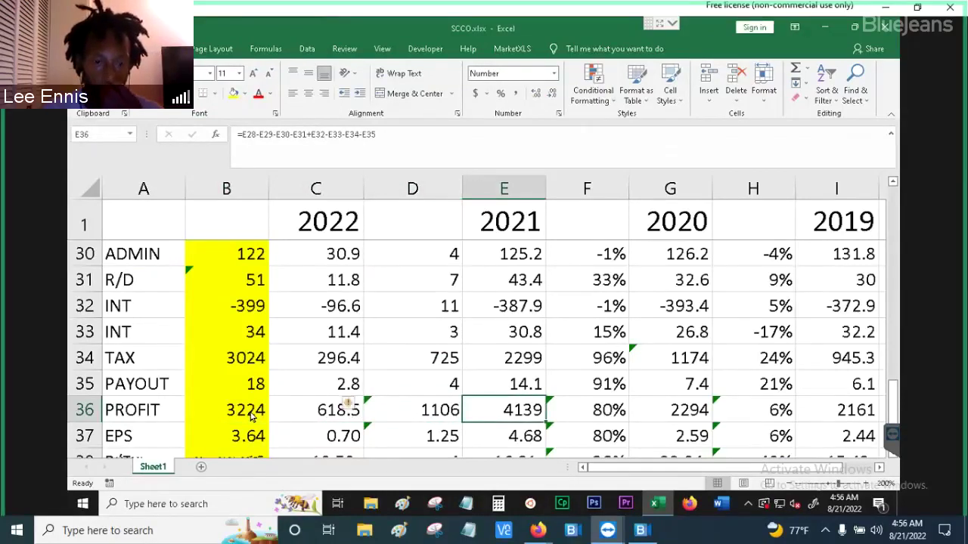
Check the projected PROFIT in column B against the projected interest, tax and payout rows above it.
key("Left")
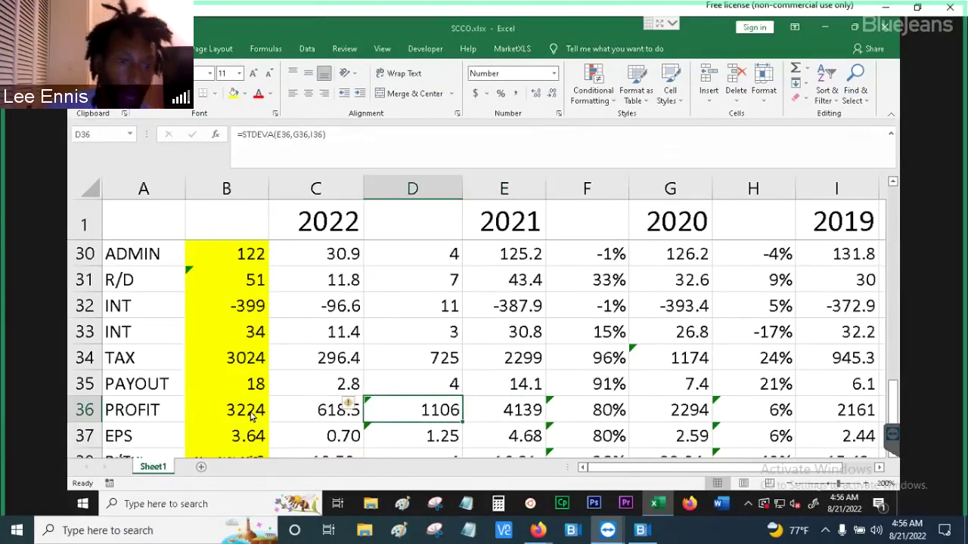
left_click(252, 415)
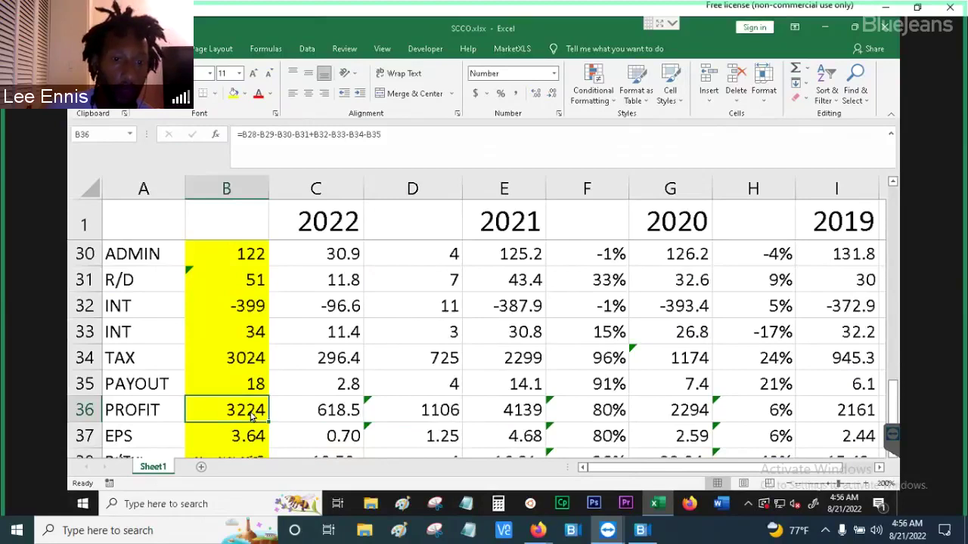
key("Up")
key("Up")
key("Up")
key("Up")
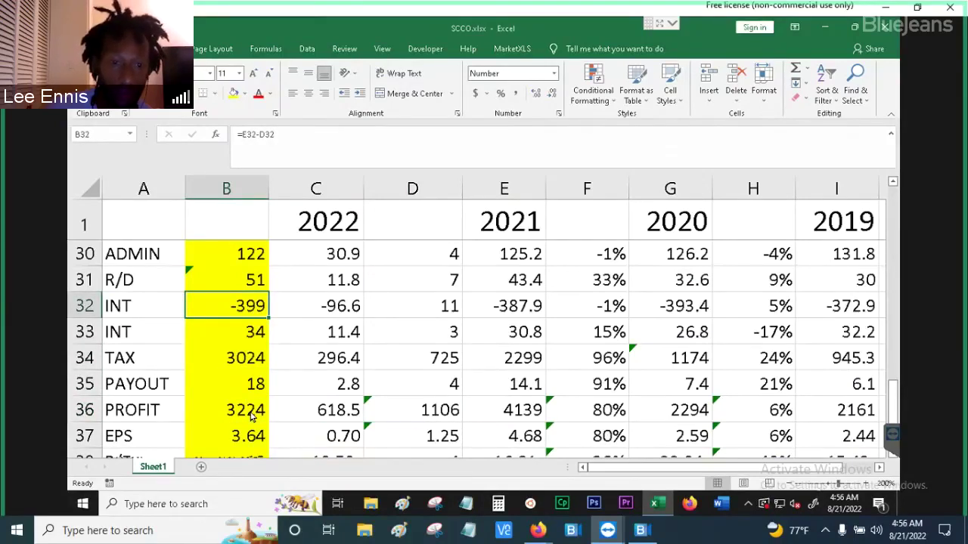
key("Down")
key("Down")
key("Down")
key("Down")
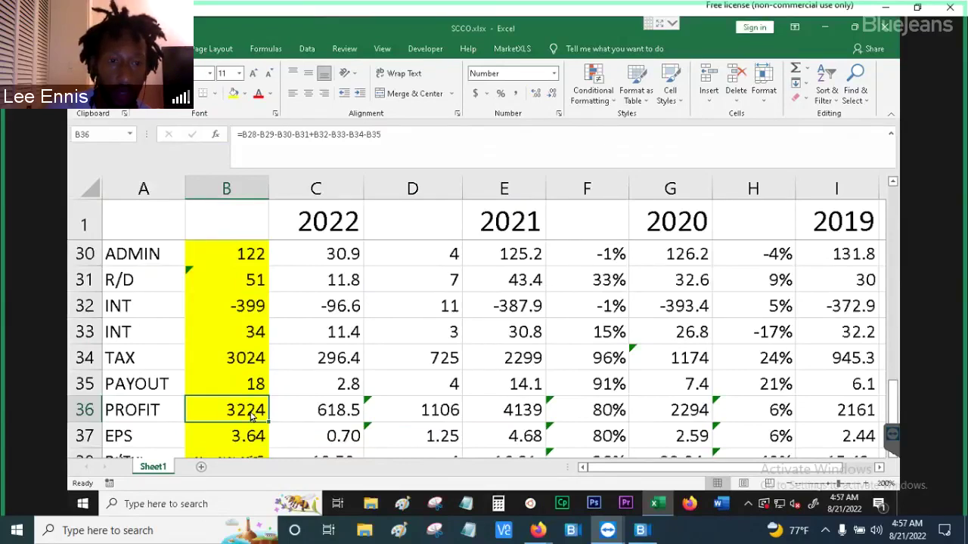
Trace the column B projections from PROFIT up to INCOME and back down to PROFIT.
key("Up")
key("Up")
key("Up")
key("Up")
key("Up")
key("Up")
key("Up")
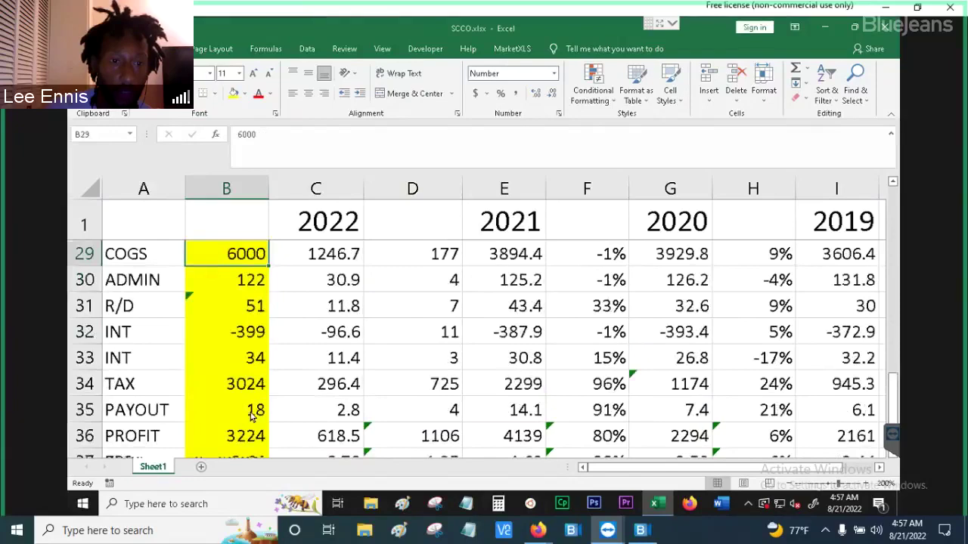
key("Up")
key("Down")
key("Down")
key("Down")
key("Down")
key("Down")
key("Down")
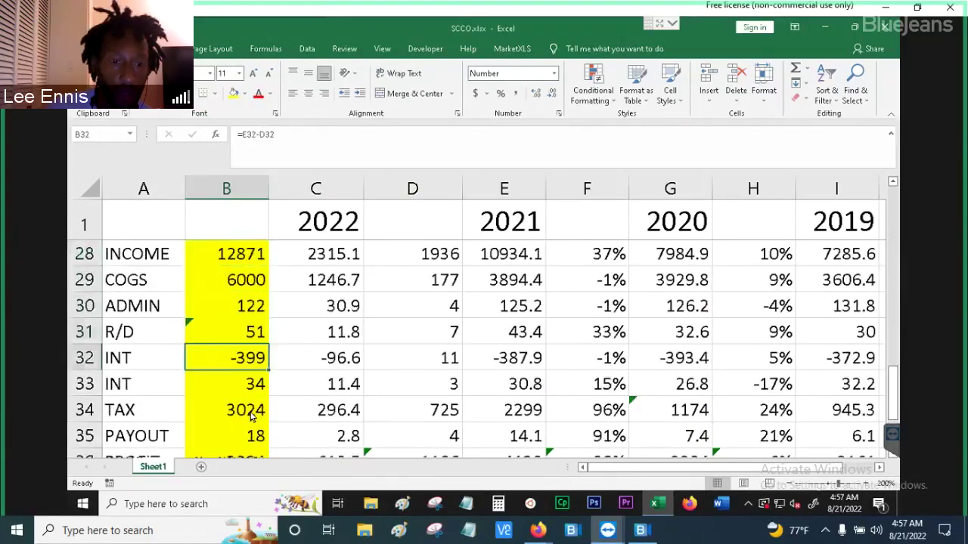
key("Down")
key("Down")
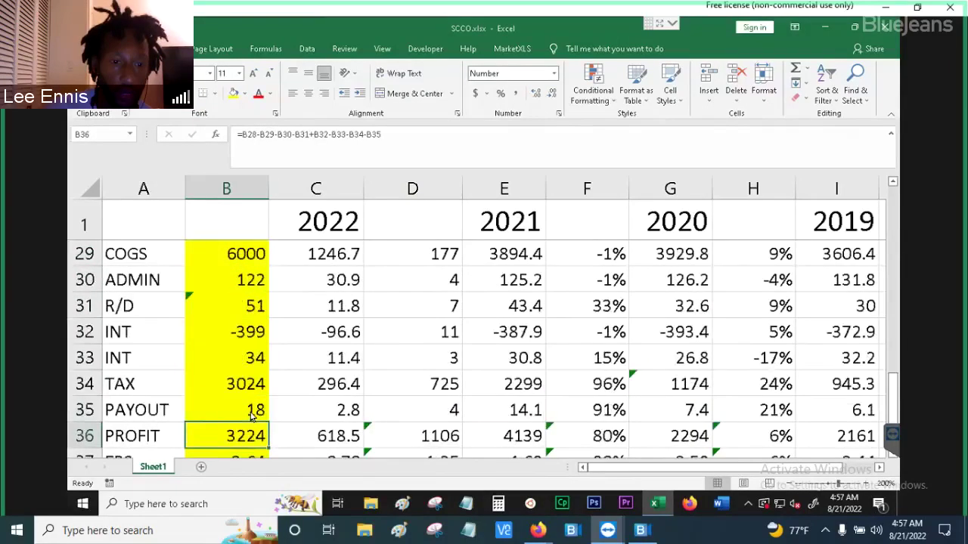
Examine the INCOME and COGS projections in B28 and B29 that feed the projected profit.
key("Up")
key("Up")
key("Up")
key("Up")
key("Up")
key("Up")
key("Up")
key("Up")
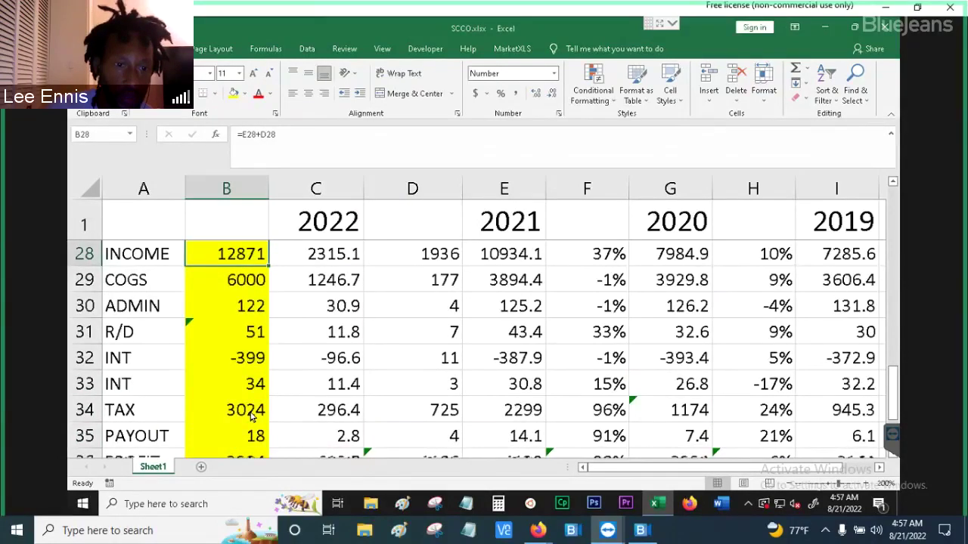
key("Down")
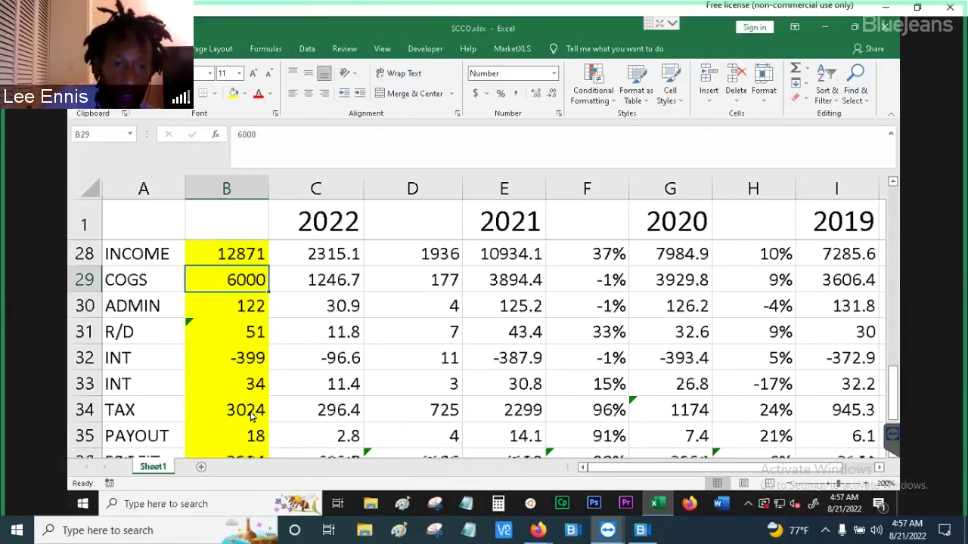
Check the projected EPS and PROFIT cells in column B, ending on the profit formula.
key("Down")
key("Down")
key("Down")
key("Down")
key("Down")
key("Down")
key("Down")
key("Down")
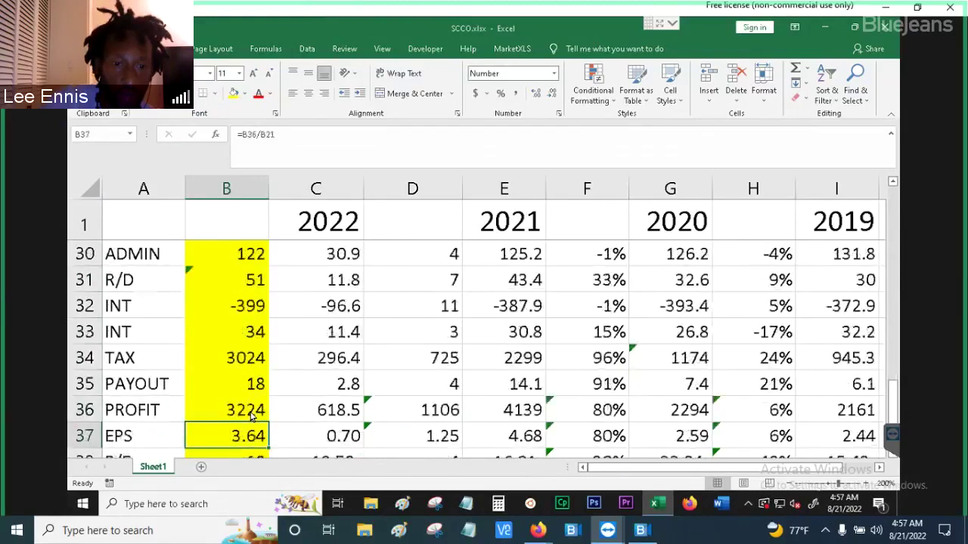
key("Up")
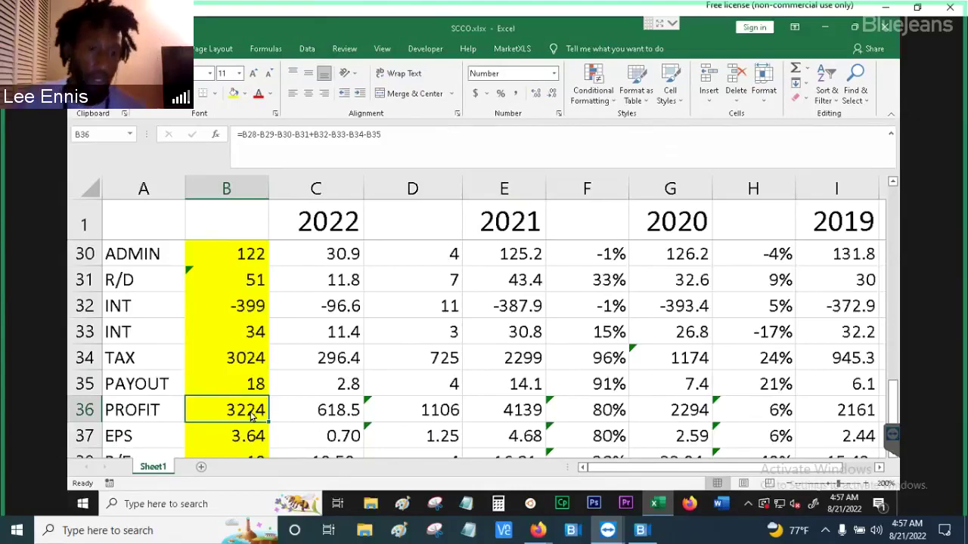
Review the projected assets in column B from CASH through OTHER to the asset total in row 10.
key("Up")
key("Up")
key("ctrl+Up")
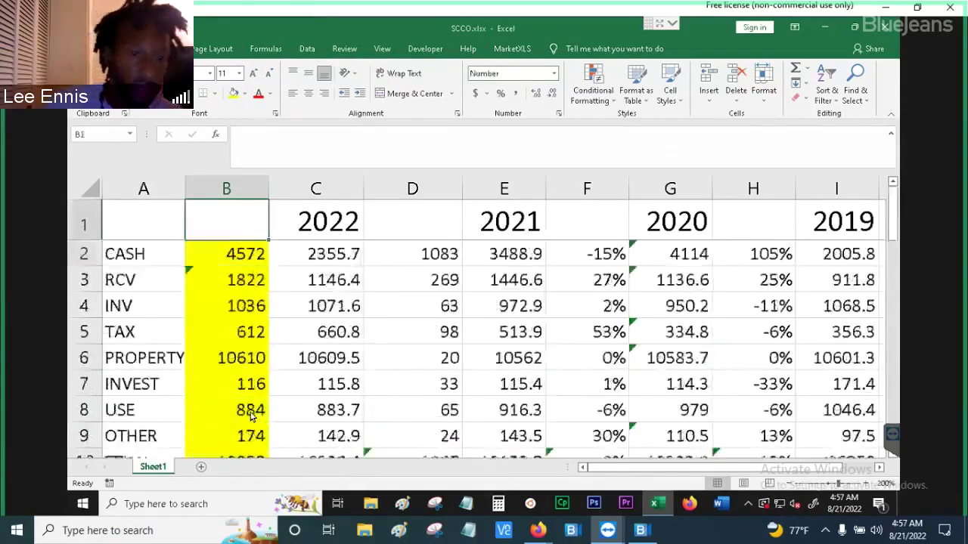
key("Down")
key("Down")
key("Up")
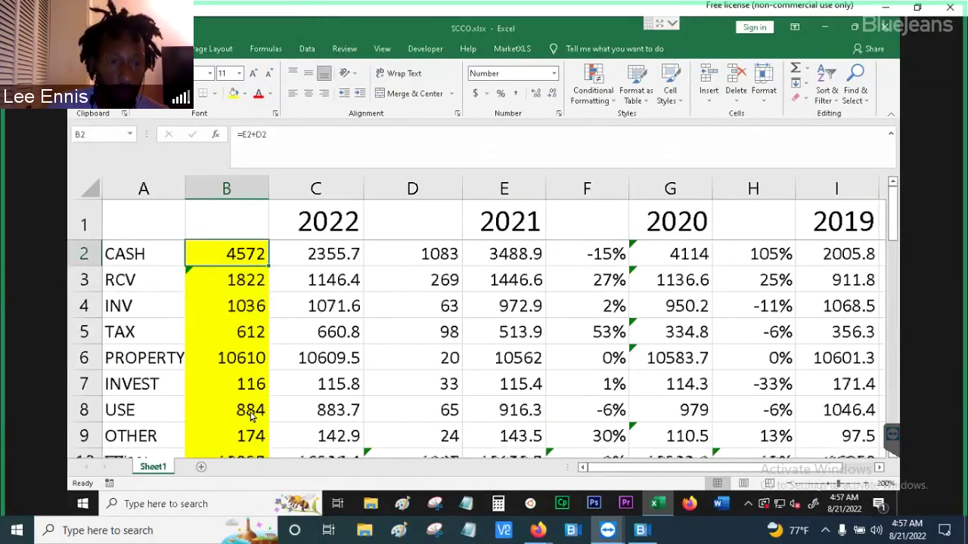
key("Down")
key("Down")
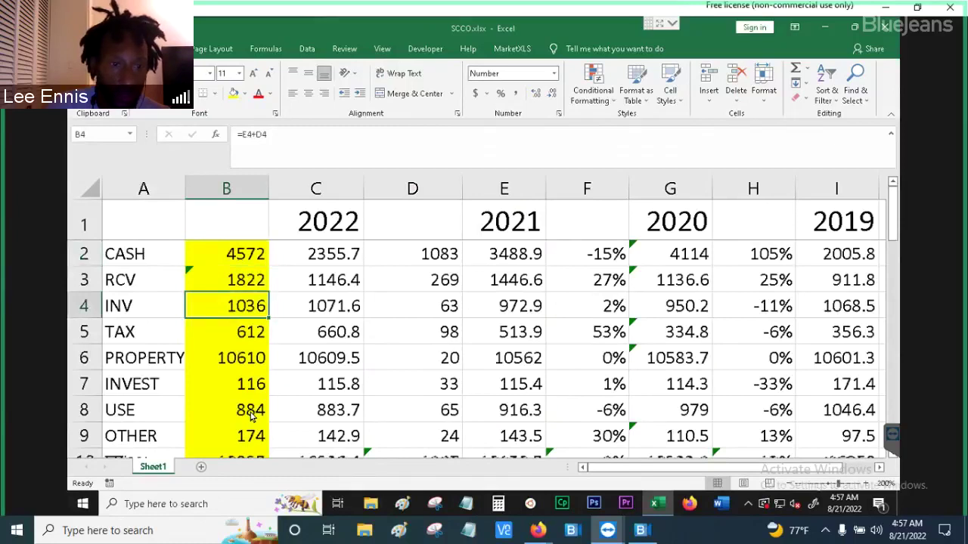
key("Down")
key("Down")
key("Down")
key("Down")
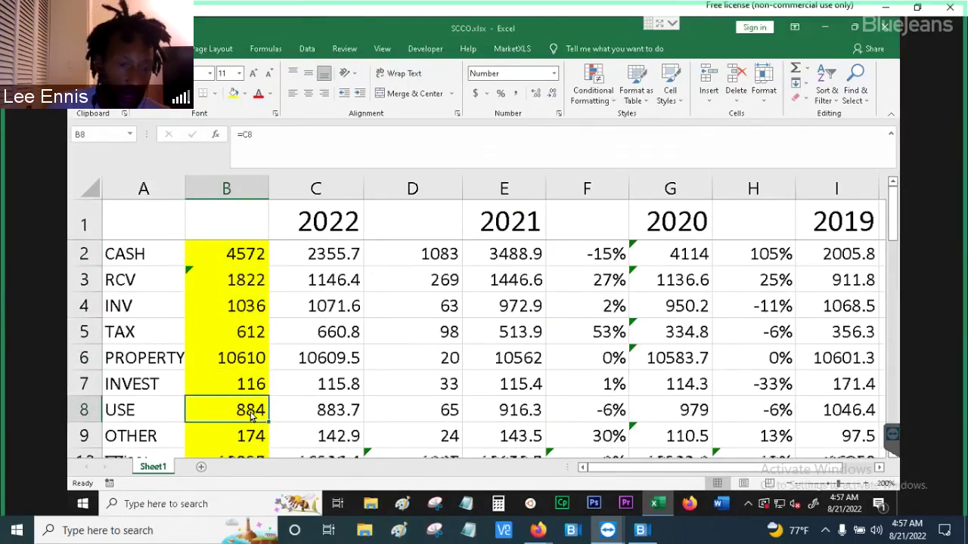
key("Down")
key("Down")
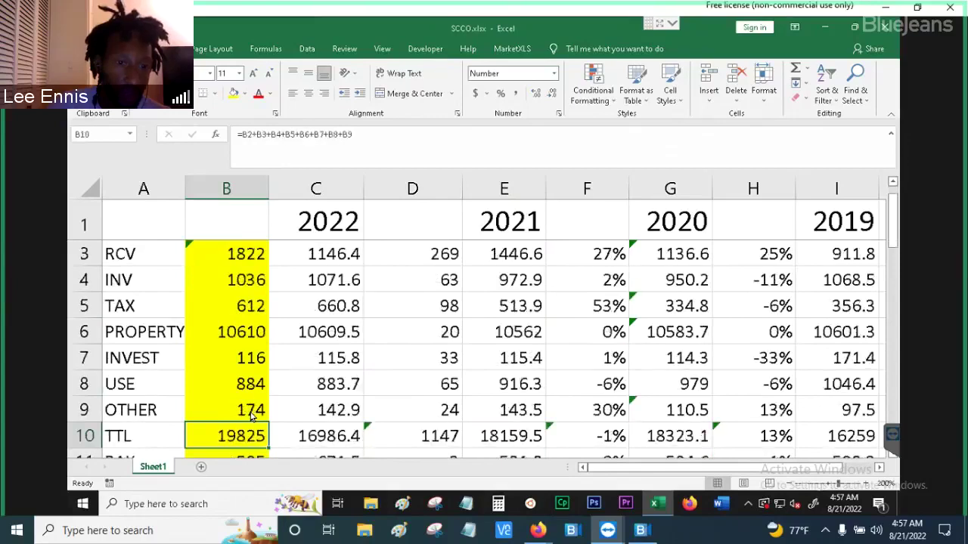
Review the projected liabilities in column B from PAY through the liability total and NET.
key("Down")
key("Down")
key("Down")
key("Down")
key("Down")
key("Down")
key("Down")
key("Down")
key("Down")
key("Down")
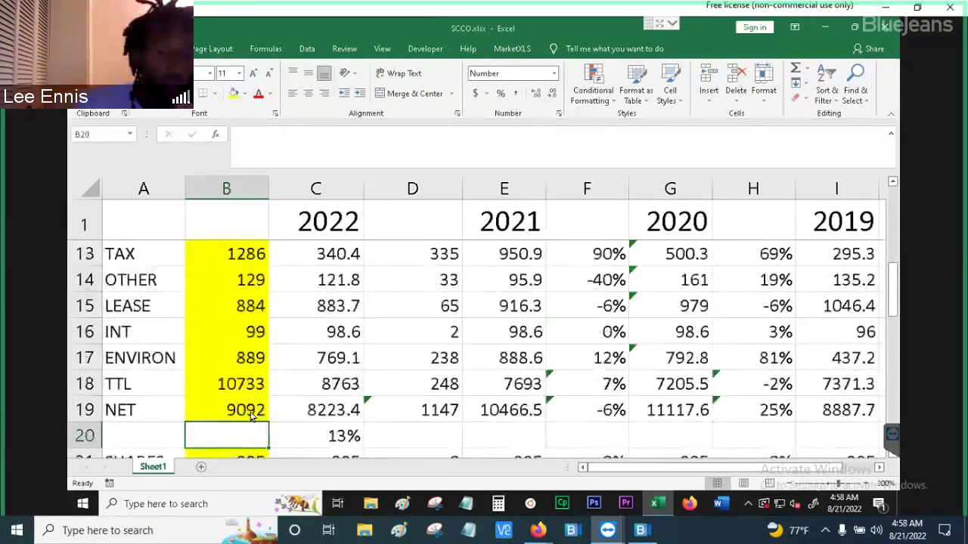
Check the projected SHARES, per-share book PRICE, P/B and resulting price in B26.
key("Down")
key("Down")
key("Down")
key("Down")
key("Down")
key("Down")
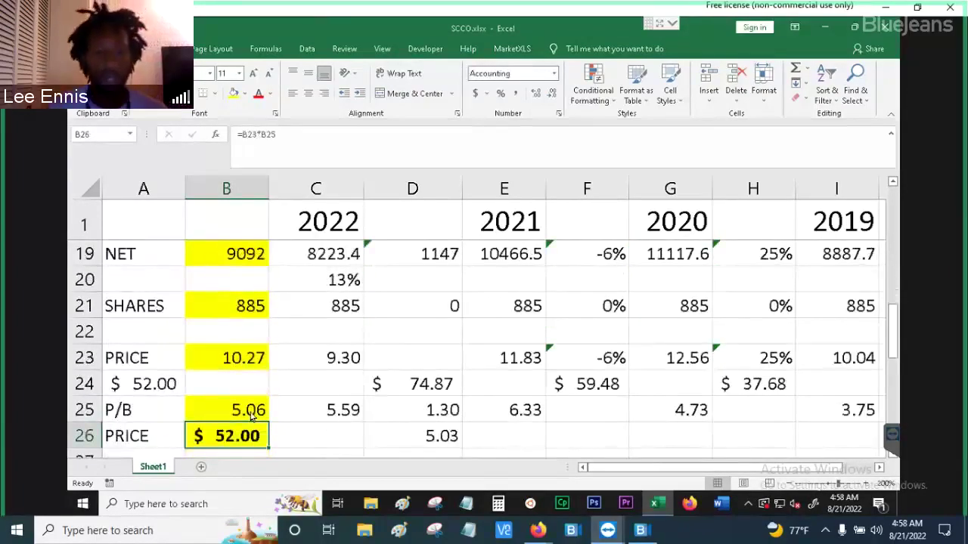
Review the projected INCOME, COGS, ADMIN, R/D and INT rows in column B.
key("Down")
key("Down")
key("Down")
key("Down")
key("Down")
key("Down")
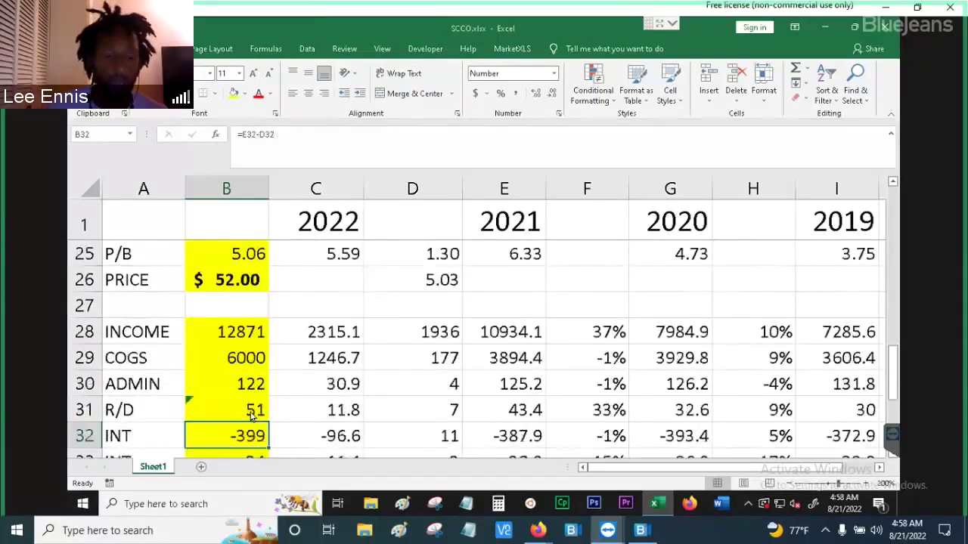
key("Down")
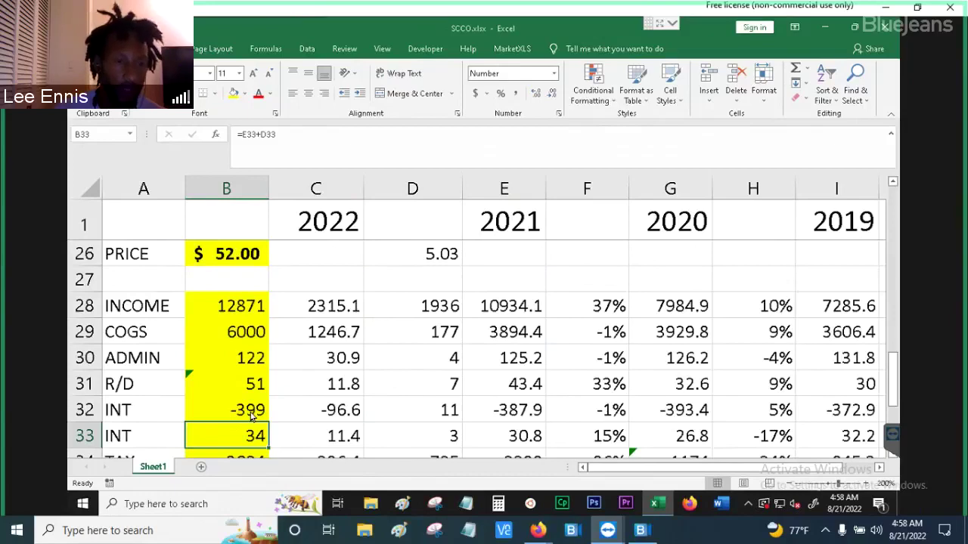
Look back up from the income projections to the asset rows, as far as USE in row 8.
key("Up")
key("Up")
key("Up")
key("Up")
key("Up")
key("Up")
key("Up")
key("Up")
key("Up")
key("Up")
key("Up")
key("Up")
key("Up")
key("Up")
key("Up")
key("Up")
key("Up")
key("Up")
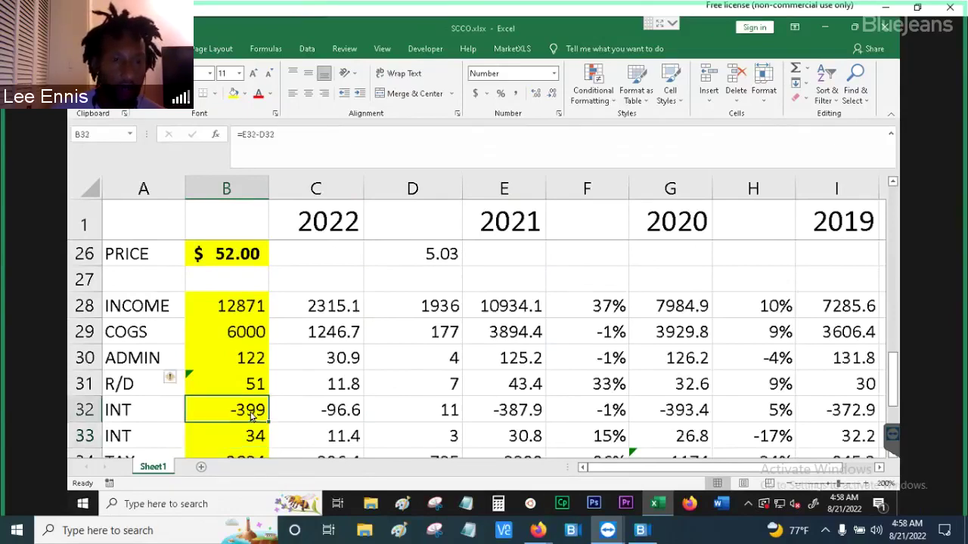
key("Up")
key("Up")
key("Up")
key("Up")
key("Up")
key("Up")
key("Up")
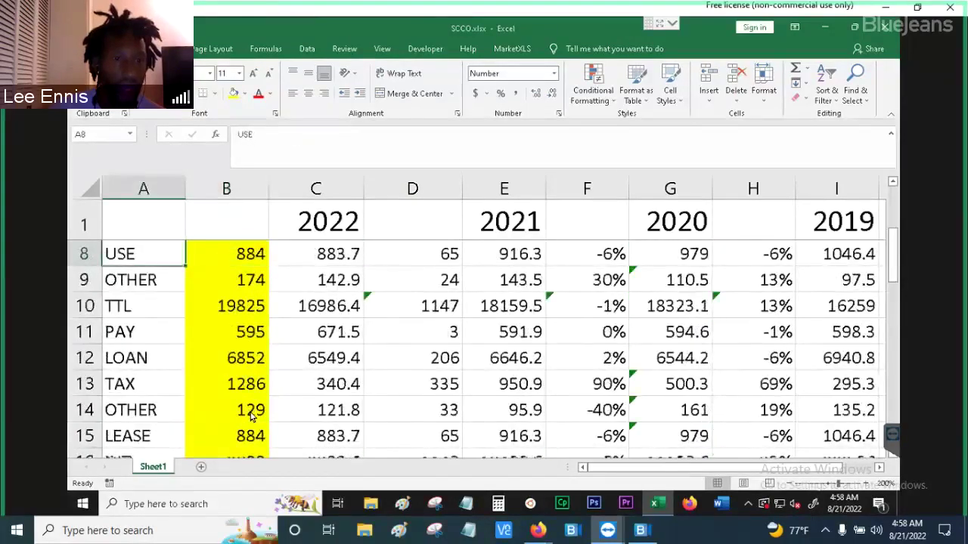
Read down column B from OTHER in row 9 to the book-based price projection in B26.
key("Down")
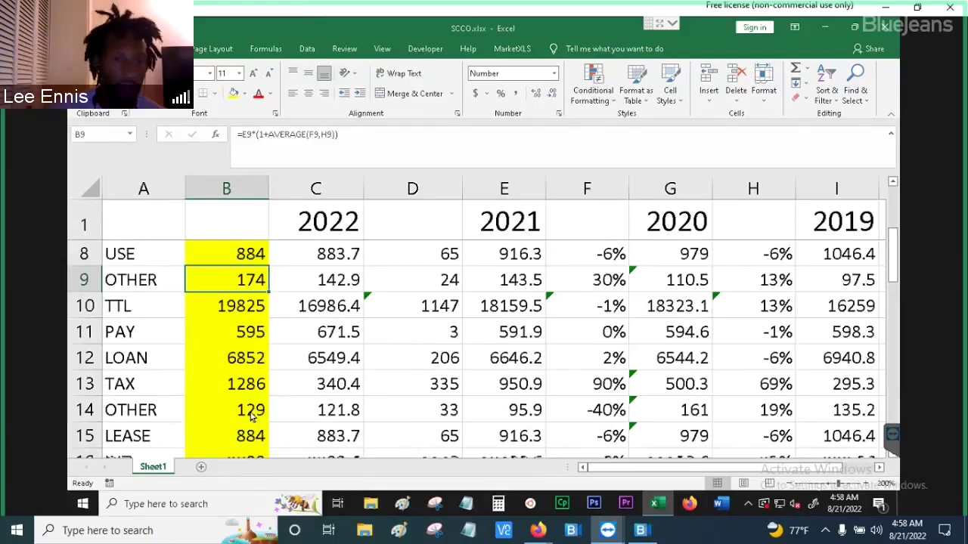
key("Down")
key("Down")
key("Down")
key("Down")
key("Down")
key("Down")
key("Down")
key("Down")
key("Down")
key("Down")
key("Down")
key("Down")
key("Down")
key("Down")
key("Down")
key("Down")
key("Down")
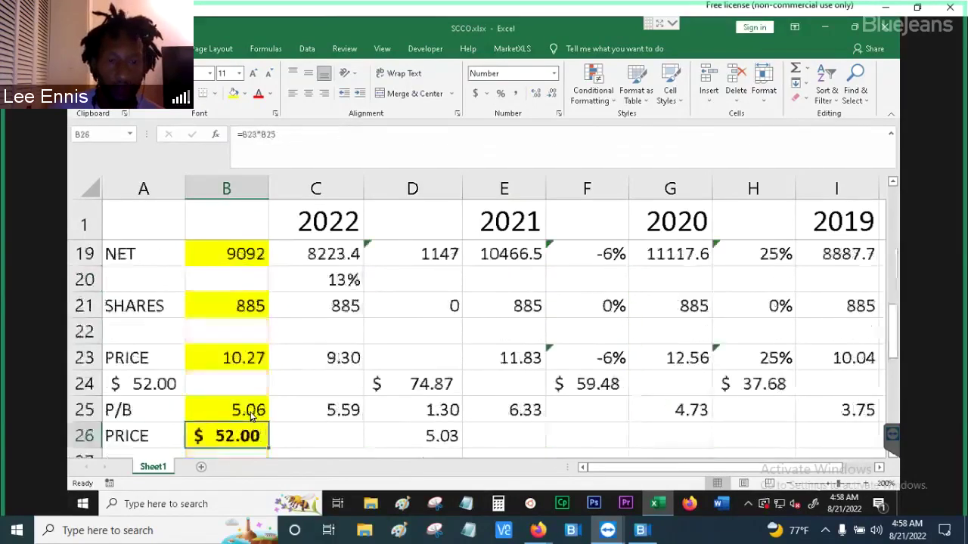
Read down the income projections in column B to the earnings-based price in B39.
key("Down")
key("Down")
key("Down")
key("Down")
key("Down")
key("Down")
key("Down")
key("Down")
key("Down")
key("Down")
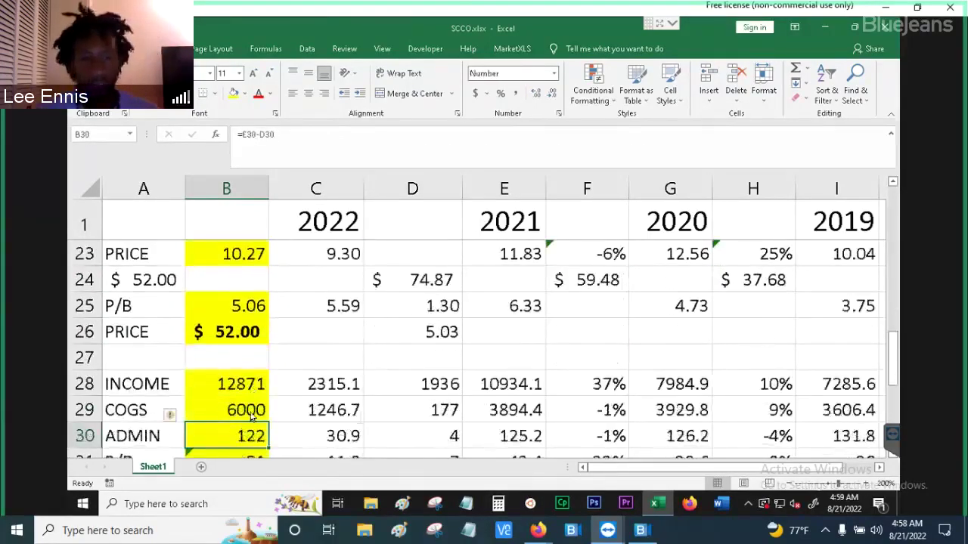
key("Down")
key("Down")
key("Down")
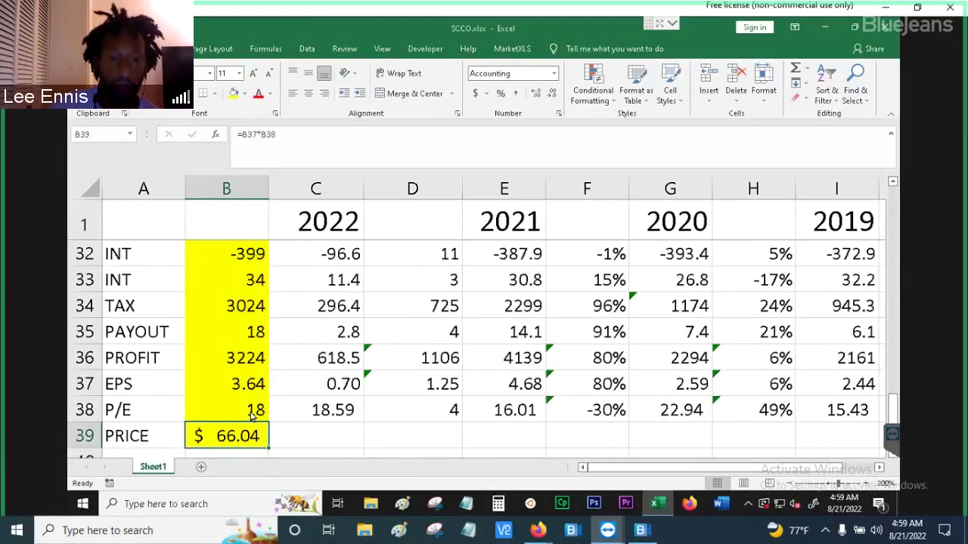
Examine the projected PROFIT and EPS in column B and compare the EPS with the 2022 figure.
key("Up")
key("Up")
key("Up")
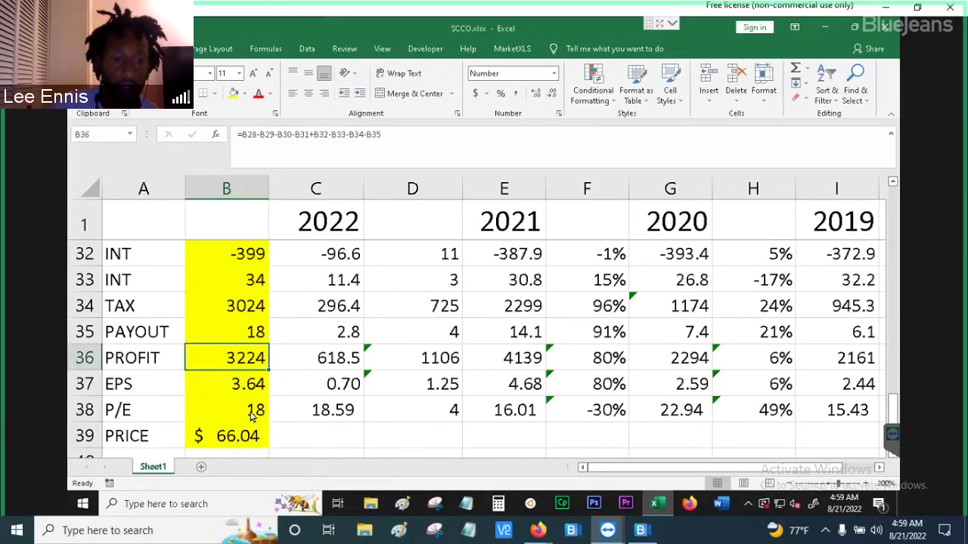
key("Down")
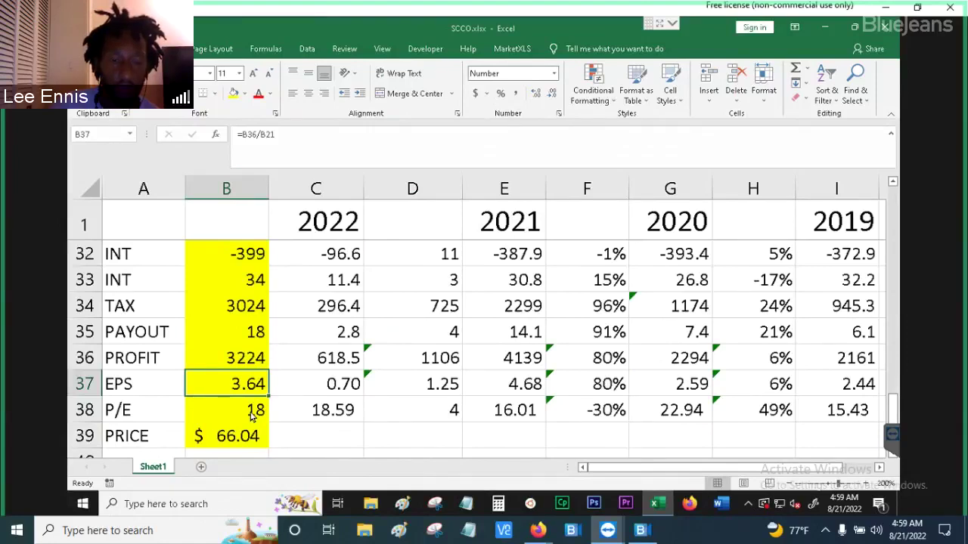
key("Right")
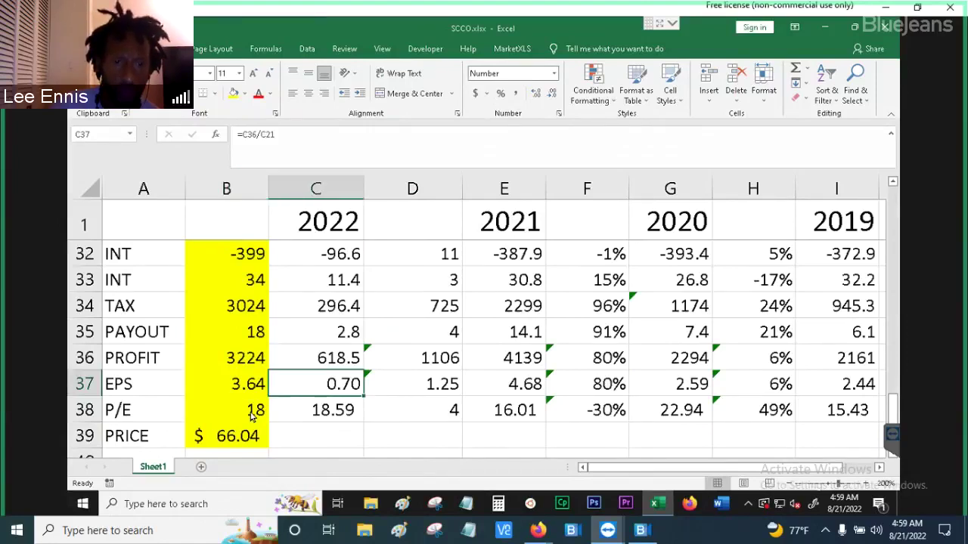
key("Left")
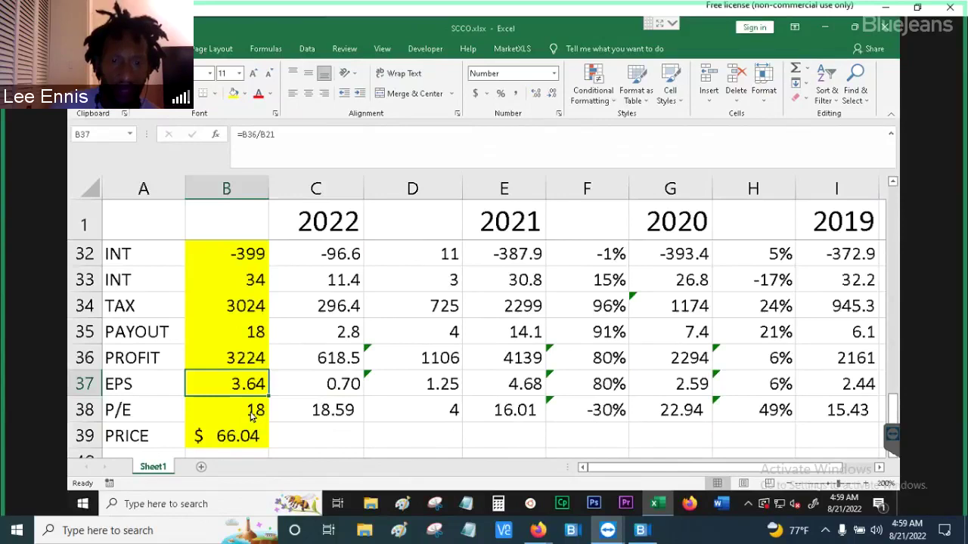
Compare the EPS row across the 2022, 2021, 2020 and 2019 columns, including the year-over-year changes.
key("Right")
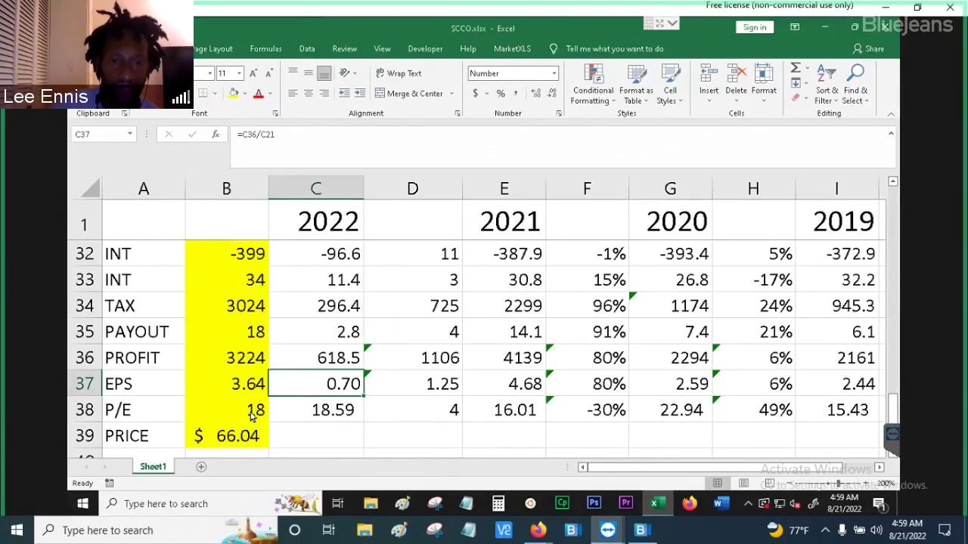
key("Right")
key("Right")
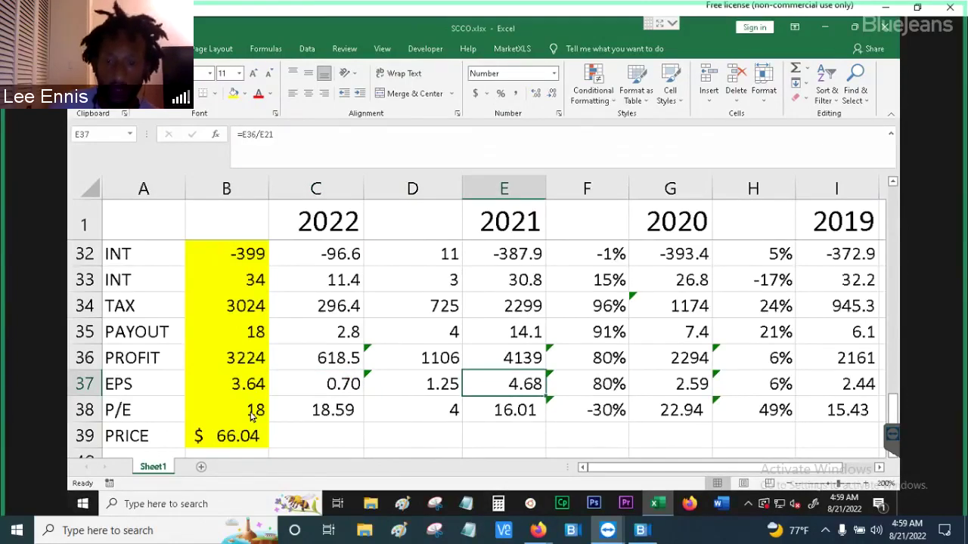
key("Right")
key("Right")
key("Right")
key("Right")
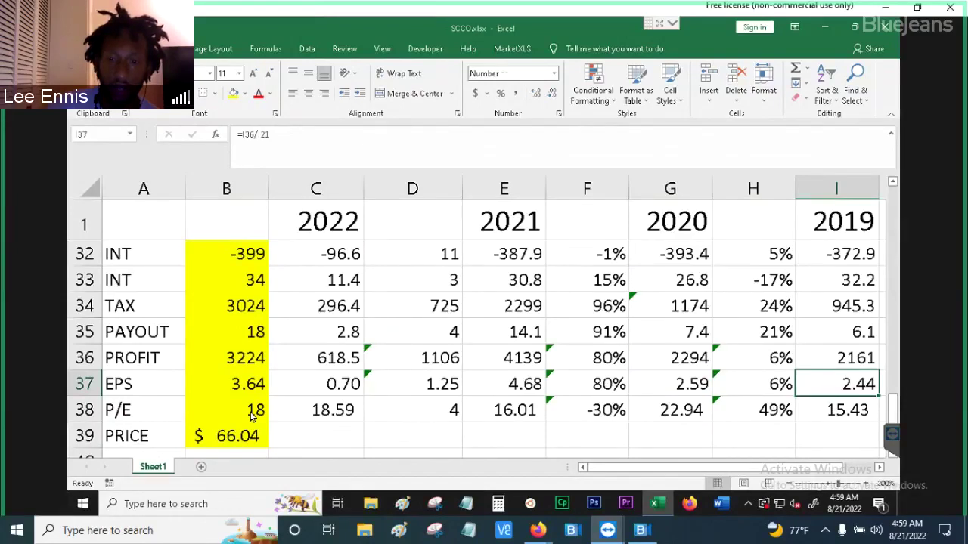
key("Left")
key("Left")
key("Left")
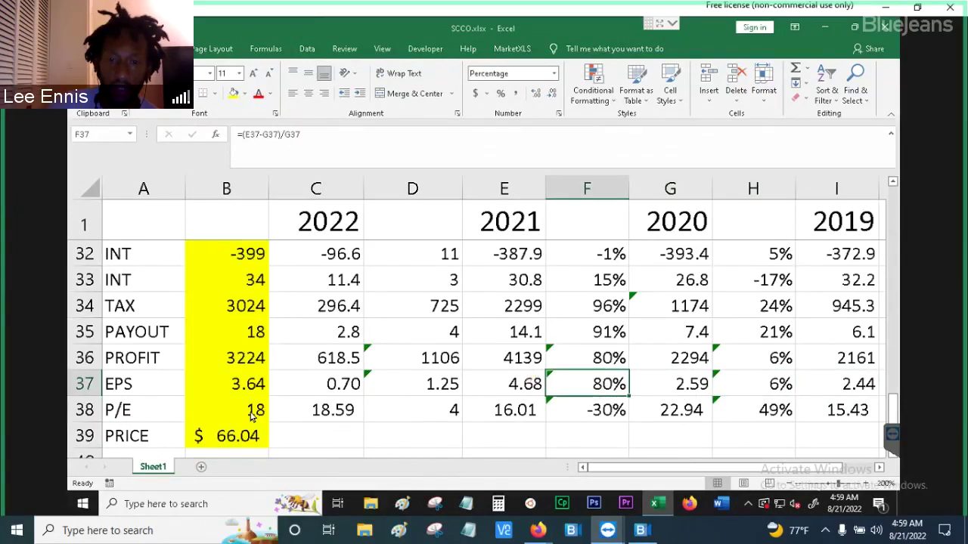
key("Left")
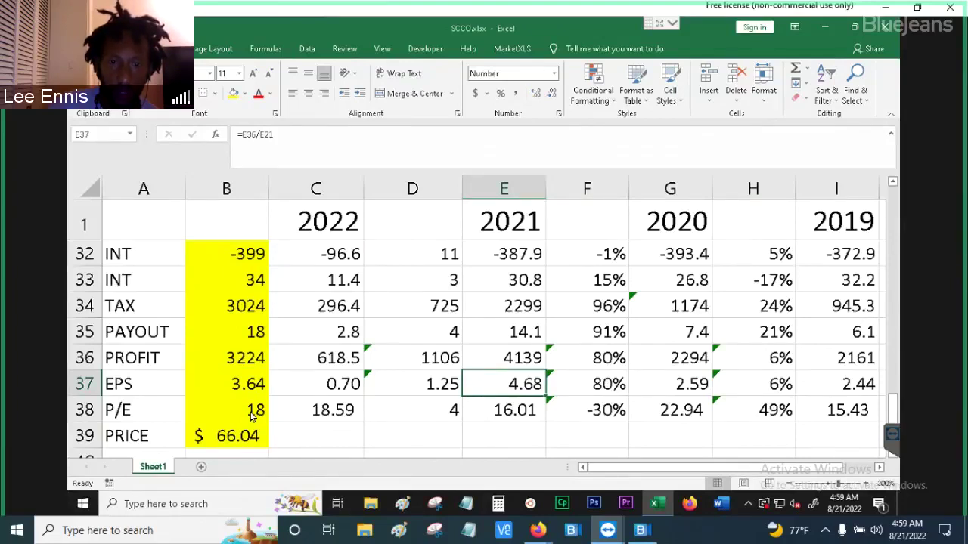
Compare the projected EPS in B37 with the 2021 and 2020 EPS figures in row 37.
key("Left")
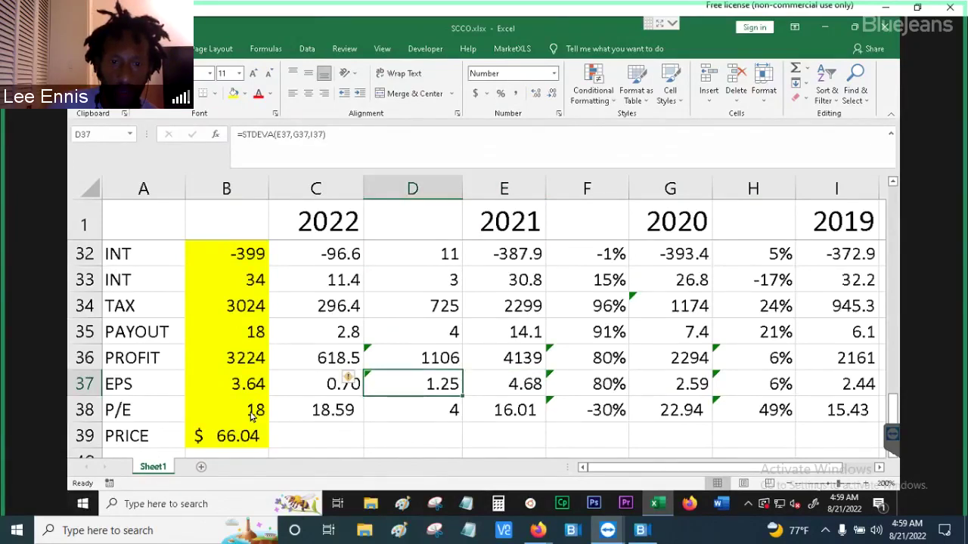
key("Left")
key("Left")
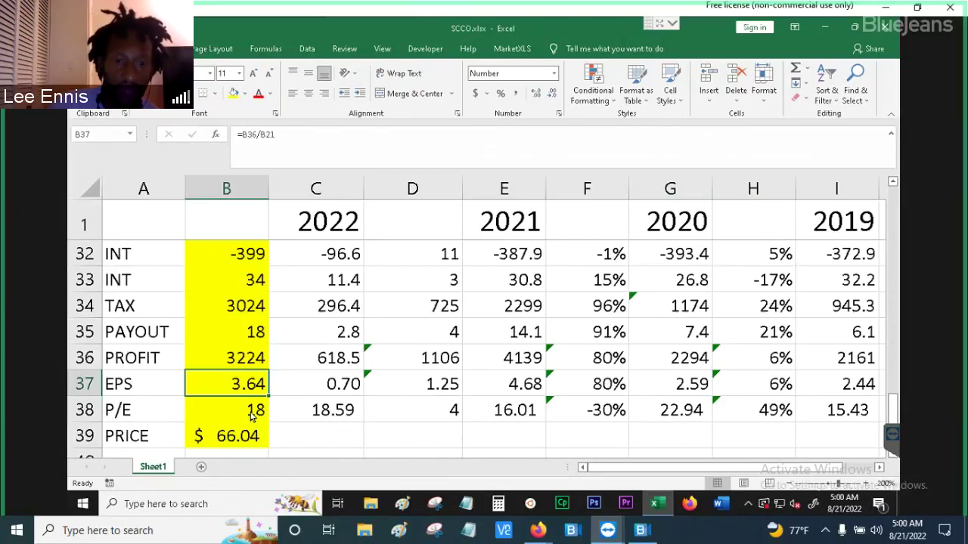
key("Right")
key("Right")
key("Right")
key("Right")
key("Right")
key("Right")
key("Left")
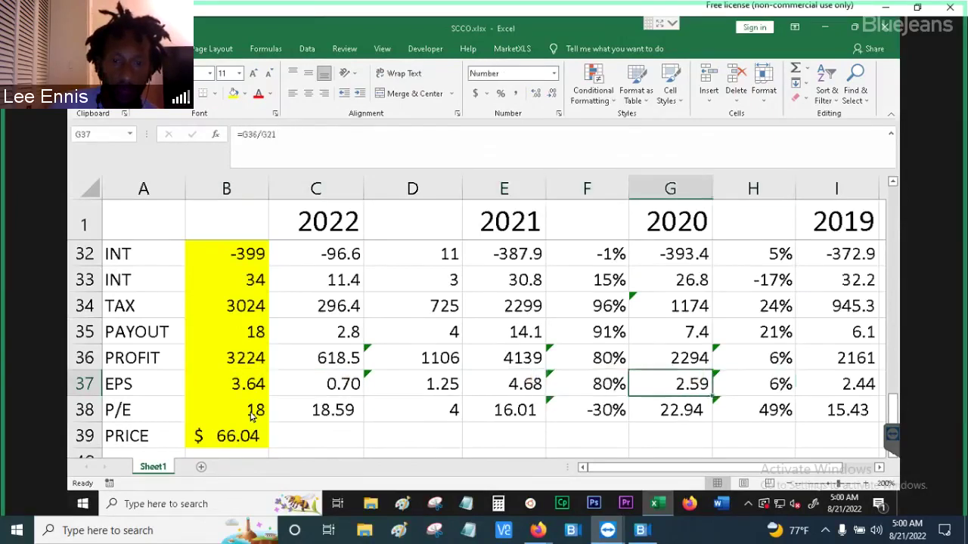
key("Left")
key("Left")
key("Left")
key("Left")
key("Left")
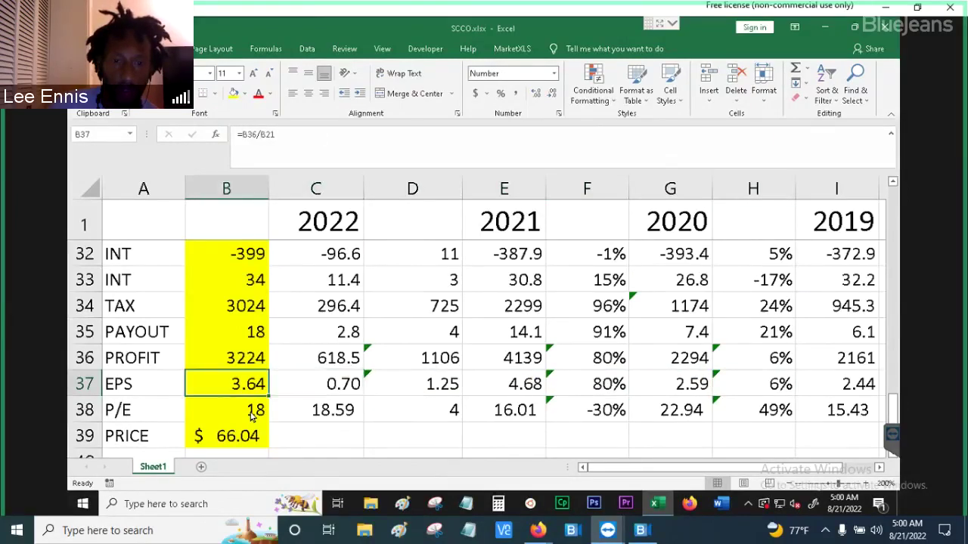
key("Right")
key("Right")
key("Right")
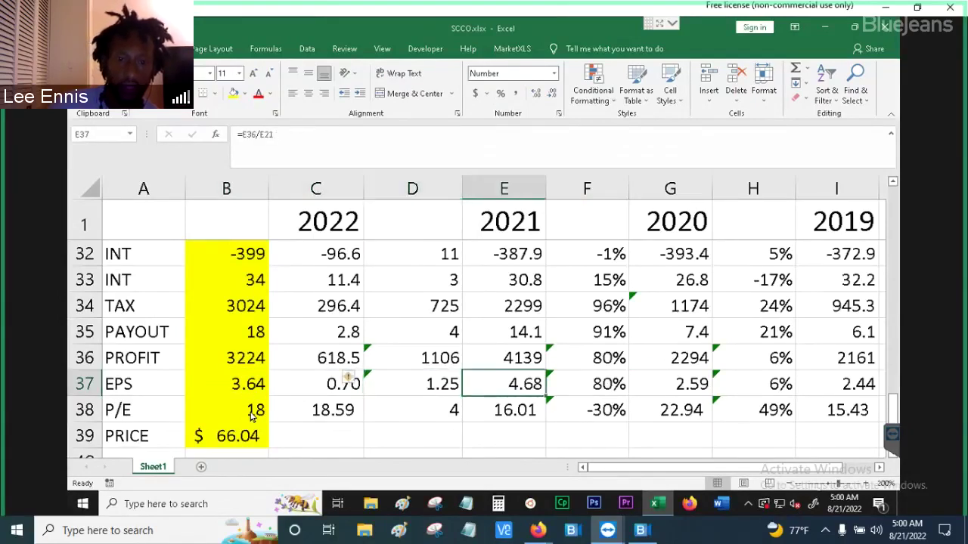
key("Left")
key("Left")
key("Left")
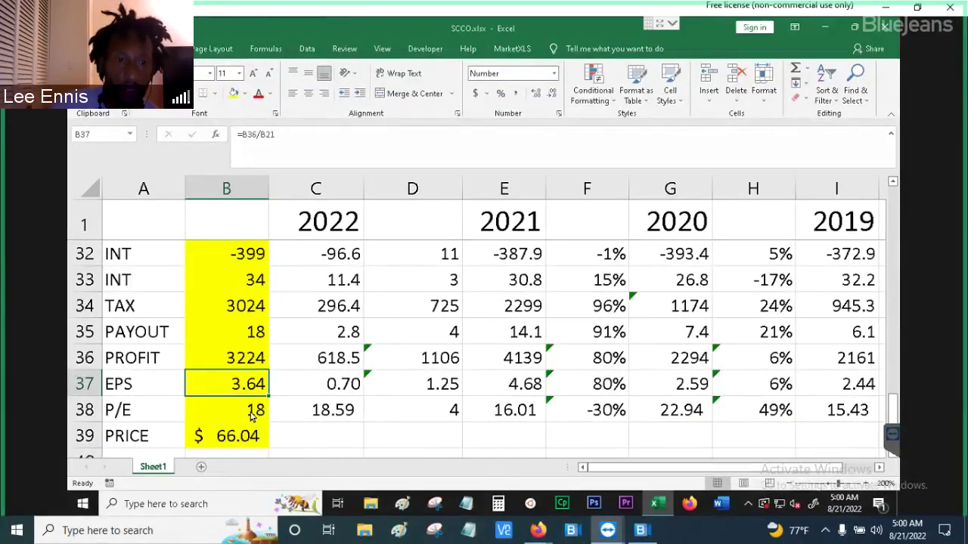
Try a projected COGS of 7000 in B29.
key("Up")
key("Up")
key("Up")
key("Up")
key("Up")
key("Up")
key("Up")
key("Up")
key("Up")
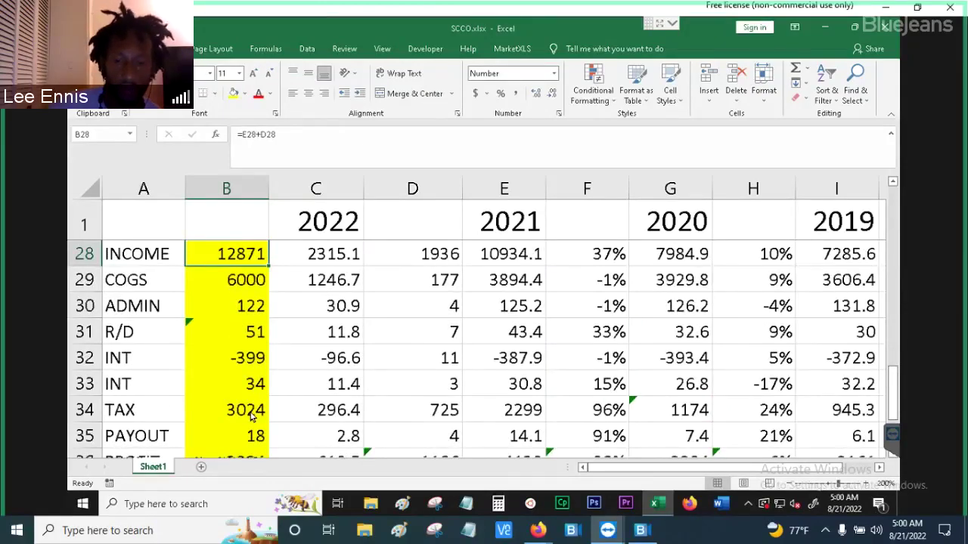
key("Down")
type("70000")
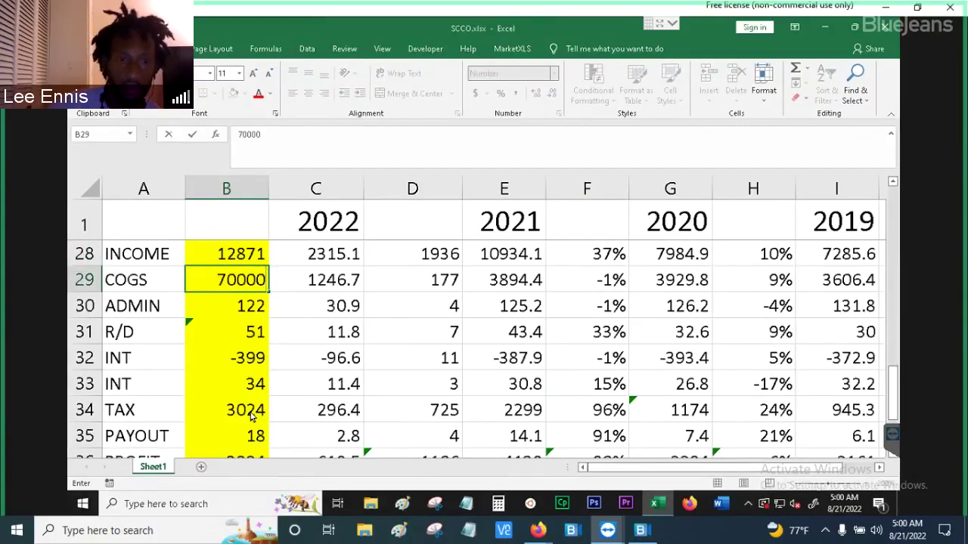
key("BackSpace")
key("Return")
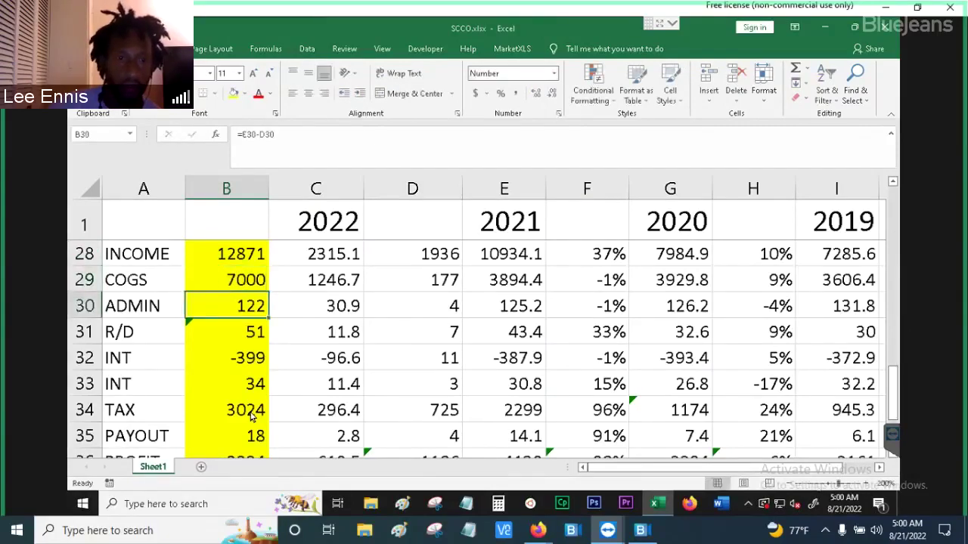
Check the effect of the higher COGS on the projected PROFIT and EPS in B36 and B37.
key("Down")
key("Down")
key("Down")
key("Down")
key("Down")
key("Down")
key("Down")
key("Down")
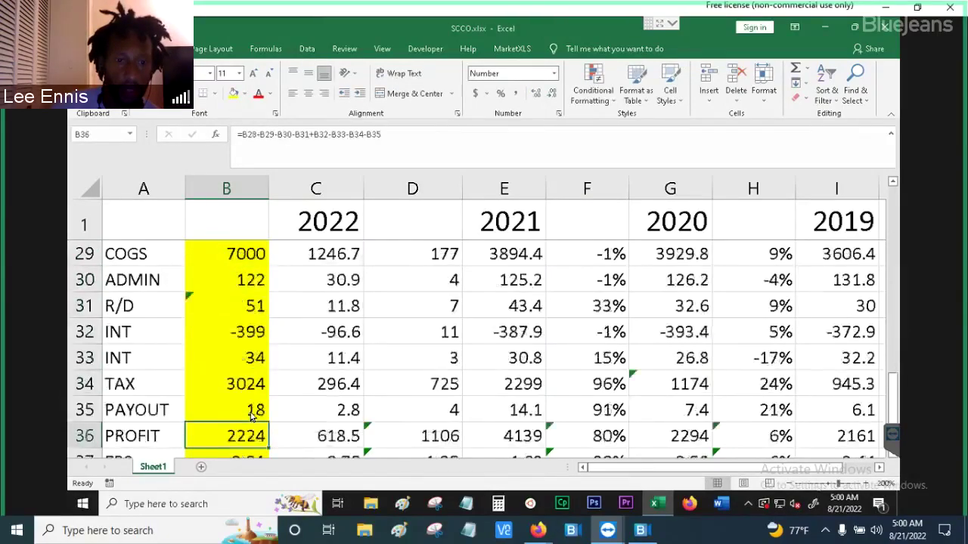
key("Up")
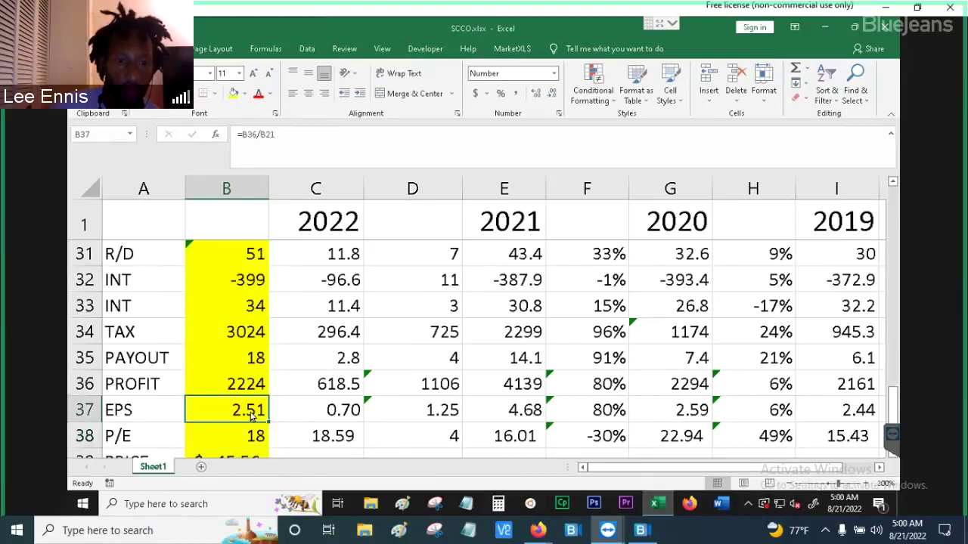
key("Up")
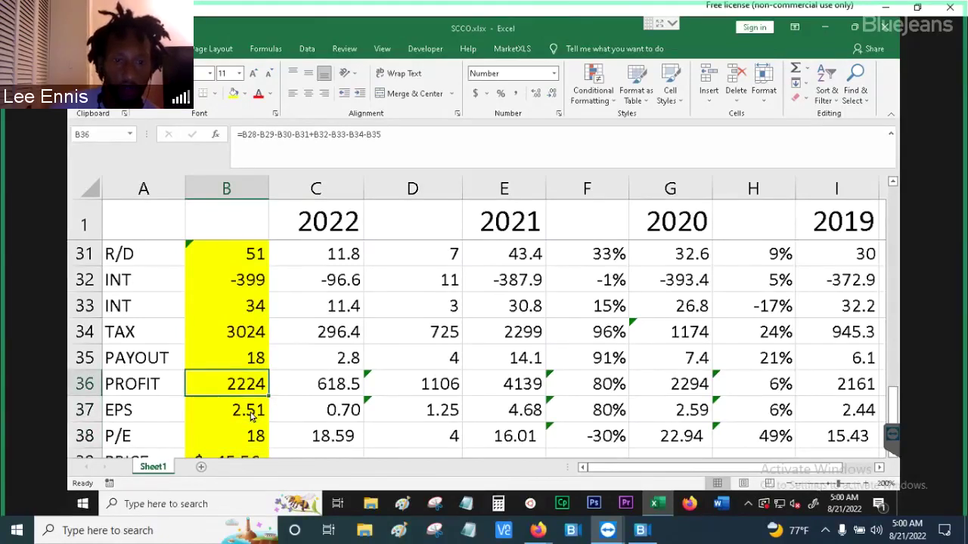
key("Down")
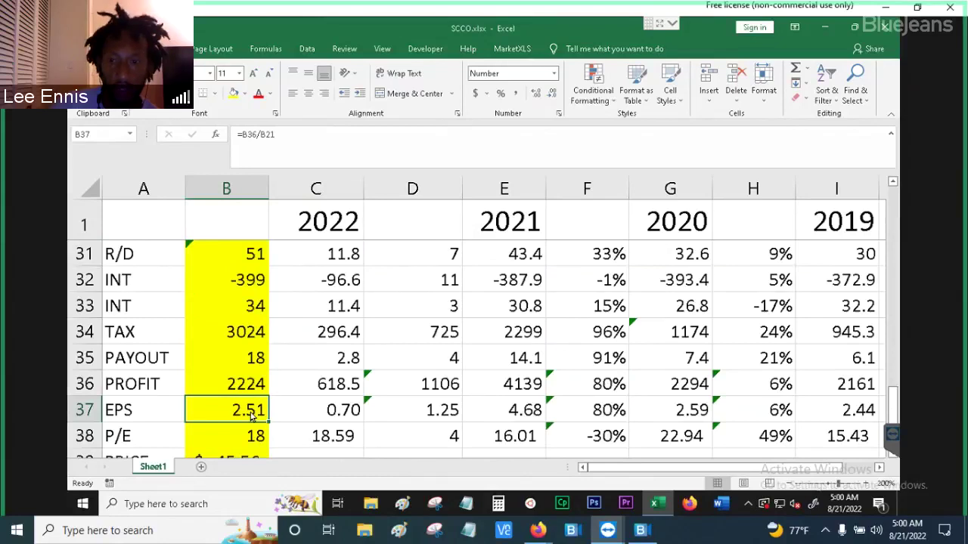
Compare the reduced EPS projection in B37 with the 2020 EPS in G37.
key("Right")
key("Right")
key("Right")
key("Right")
key("Right")
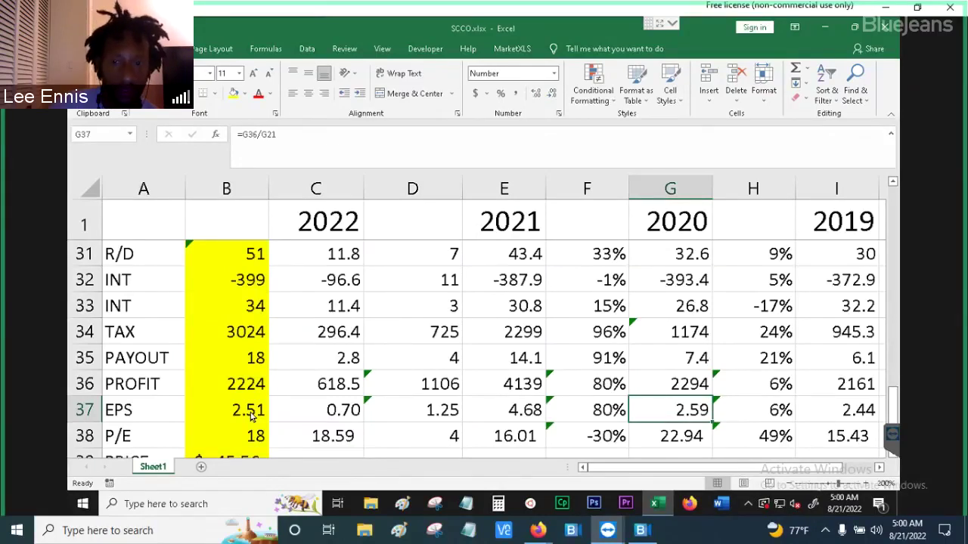
key("Left")
key("Left")
key("Left")
key("Left")
key("Left")
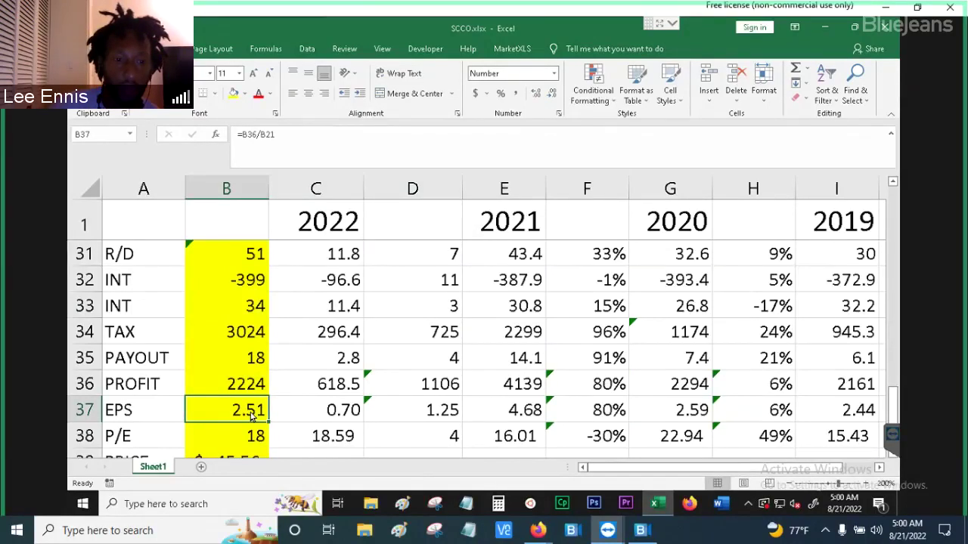
Set the projected COGS in B29 back to 6000.
key("Up")
key("Up")
key("Up")
key("Up")
key("Up")
key("Up")
key("Up")
key("Up")
key("Up")
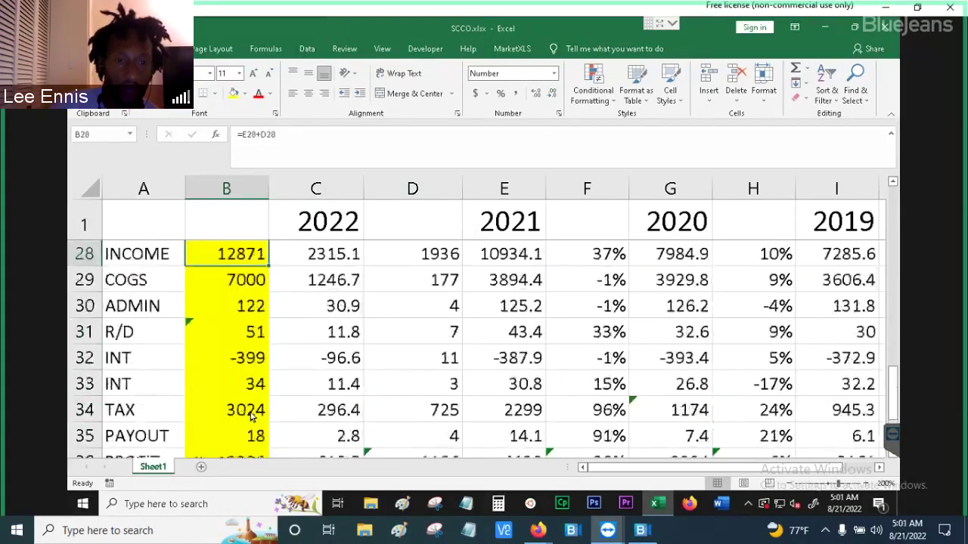
key("Down")
type("6000")
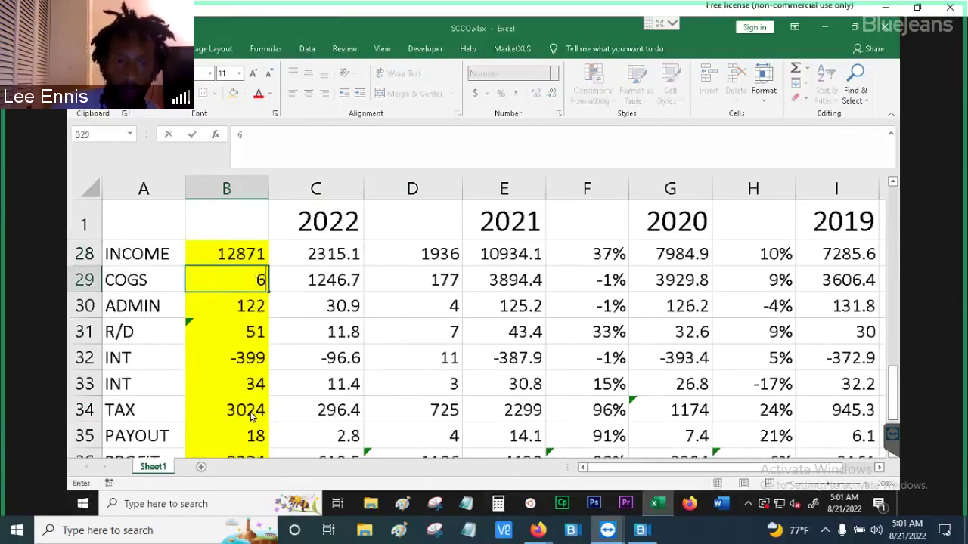
key("Down")
Review the recalculated PROFIT and EPS projections in column B beside the 2022 figures.
key("Down")
key("Down")
key("Down")
key("Down")
key("Down")
key("Down")
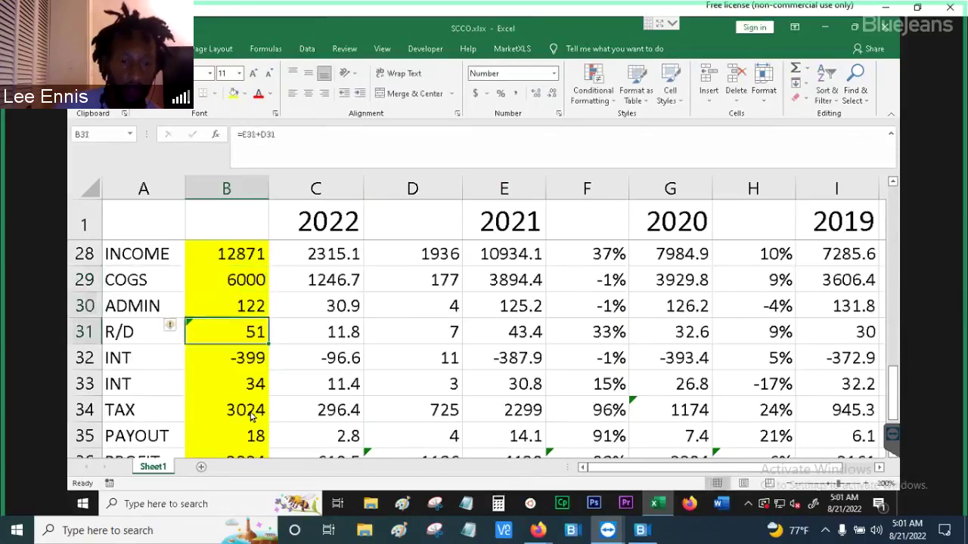
key("Up")
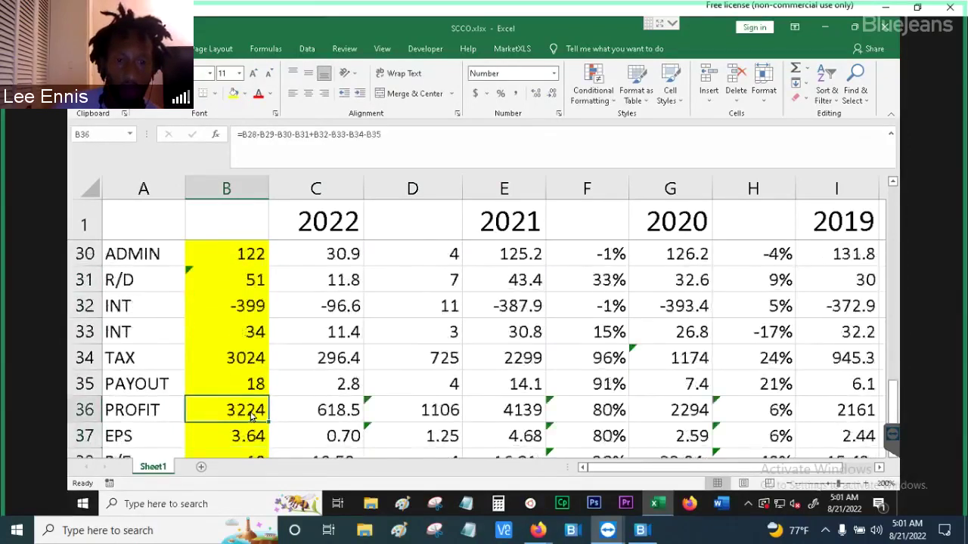
key("Down")
key("Up")
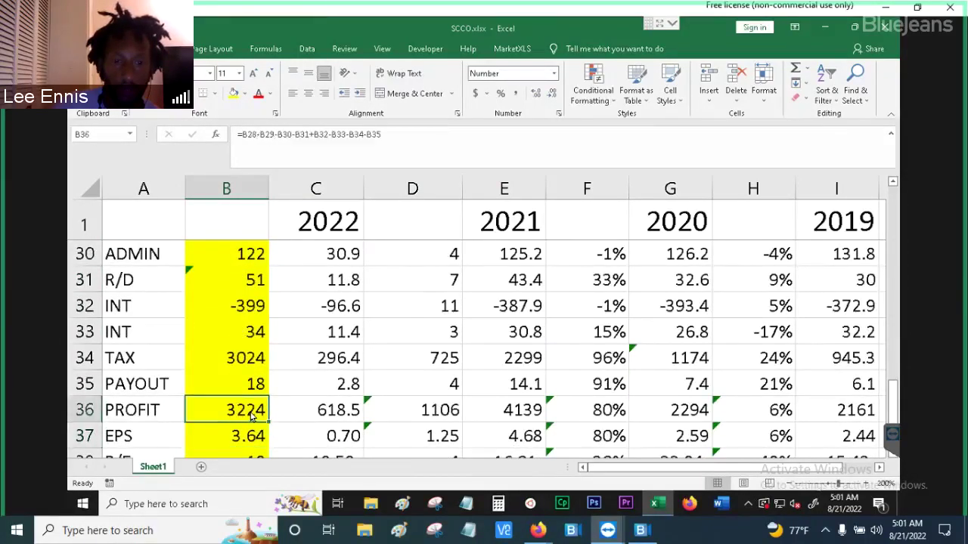
key("Right")
key("Left")
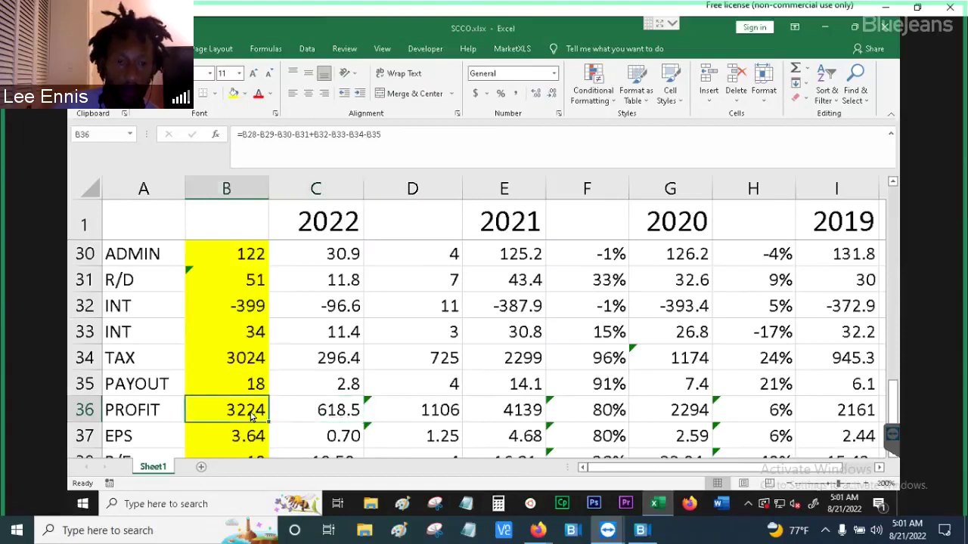
key("Down")
key("Right")
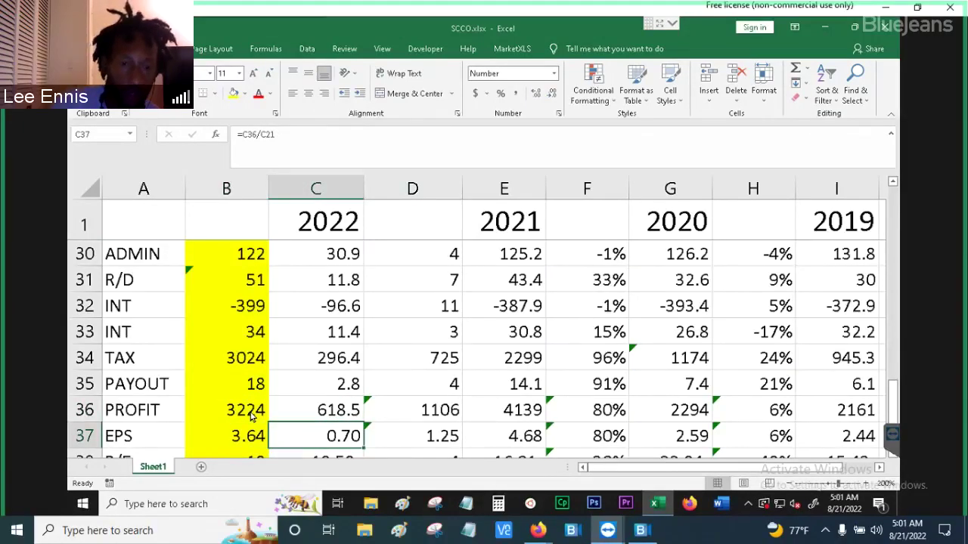
key("Down")
key("Left")
key("Up")
key("Up")
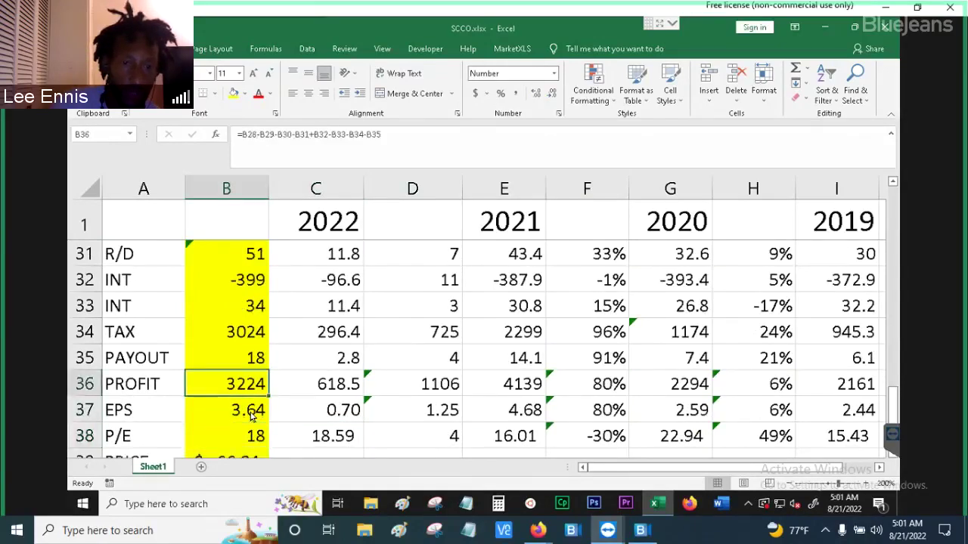
key("Down")
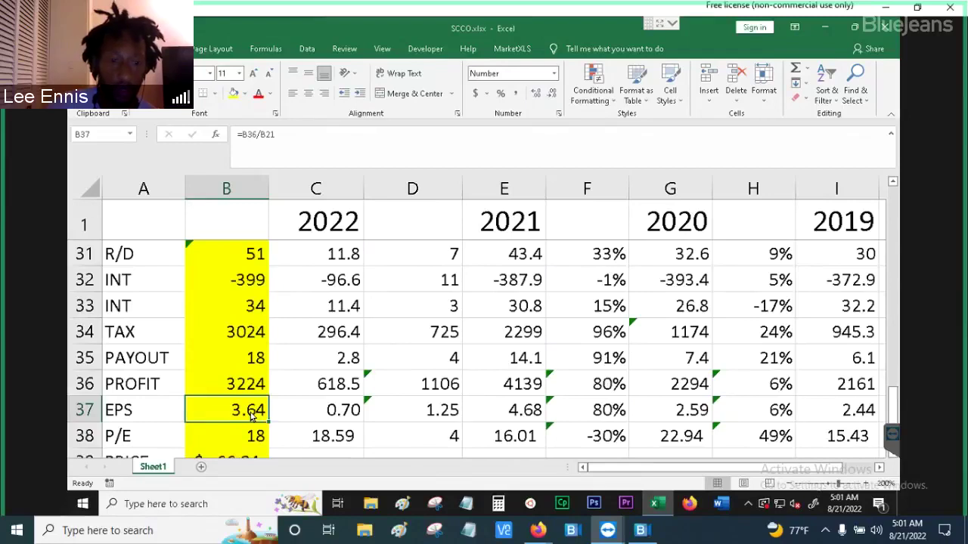
Compare the projected P/E in B38 with the 2019, 2020 and 2021 ratios and their standard deviation.
key("Down")
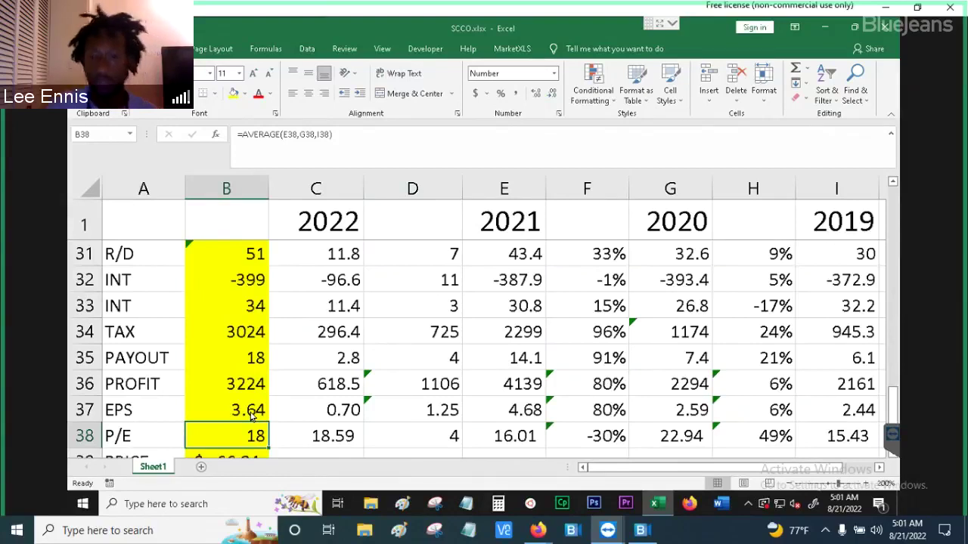
key("Right")
key("Right")
key("Right")
key("Right")
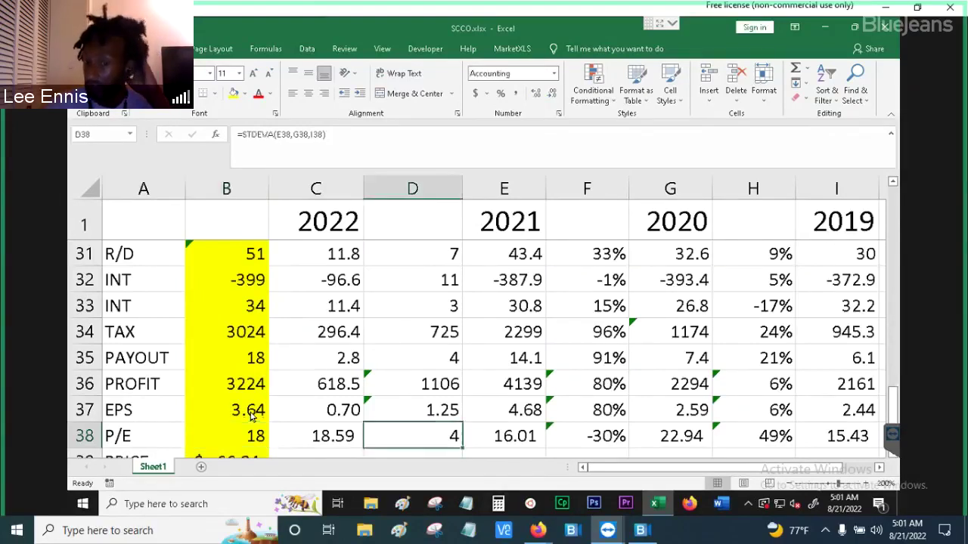
key("Right")
key("Right")
key("Right")
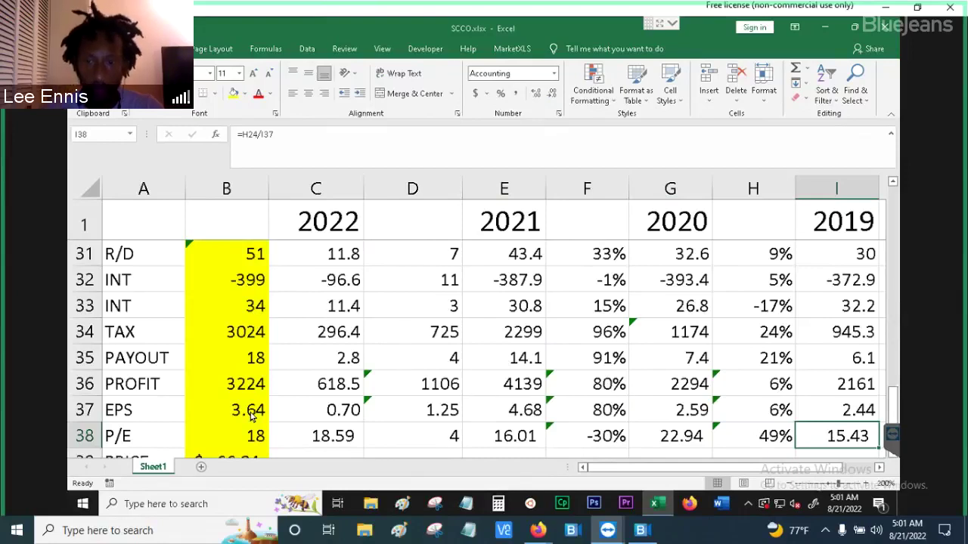
key("Left")
key("Left")
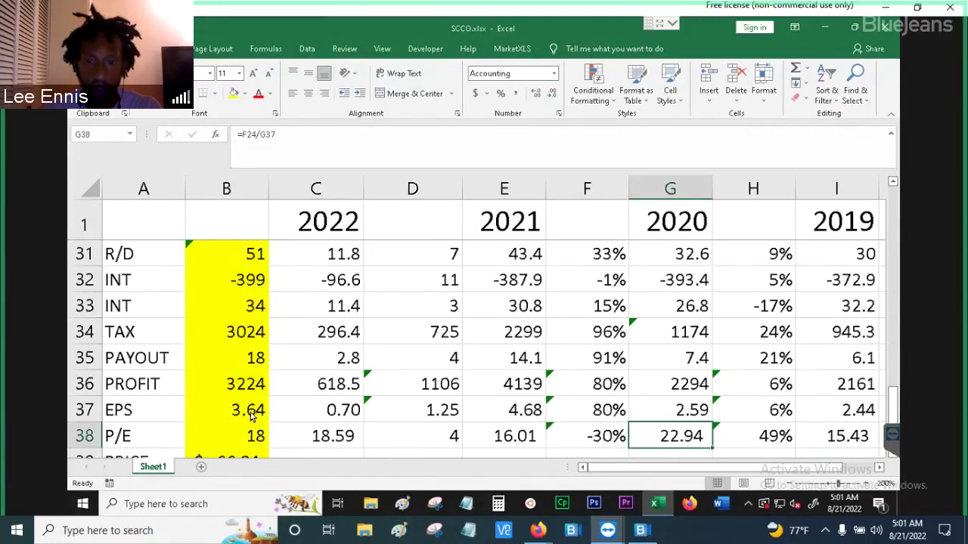
key("Left")
key("Left")
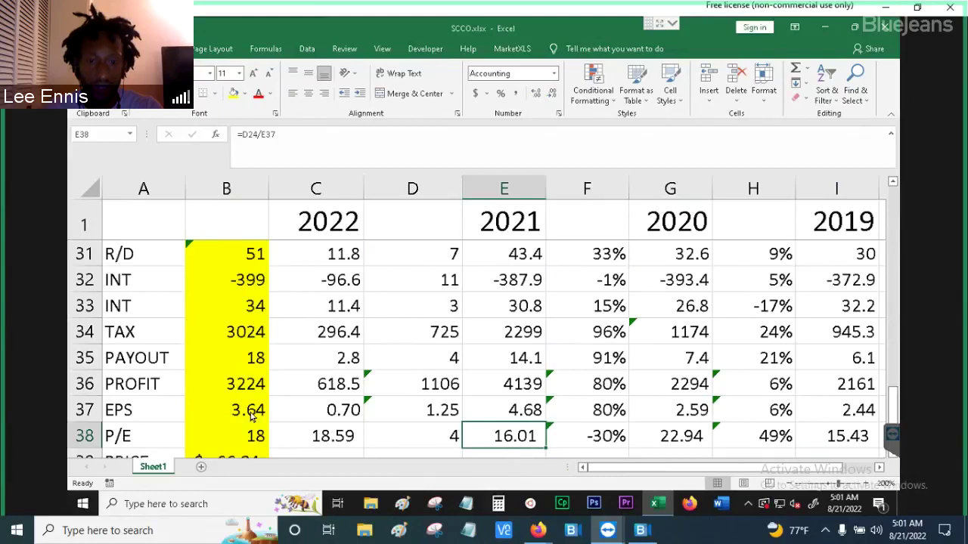
key("Left")
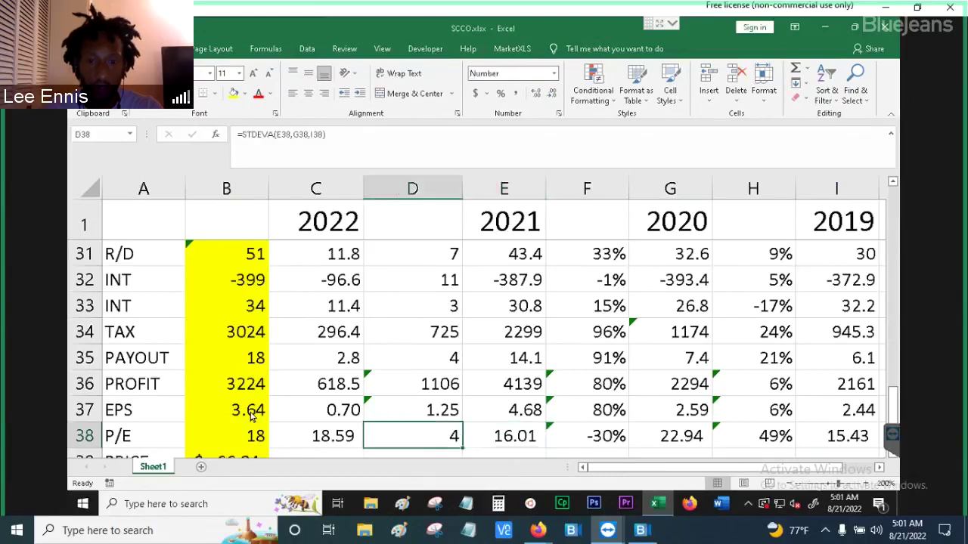
key("Left")
key("Left")
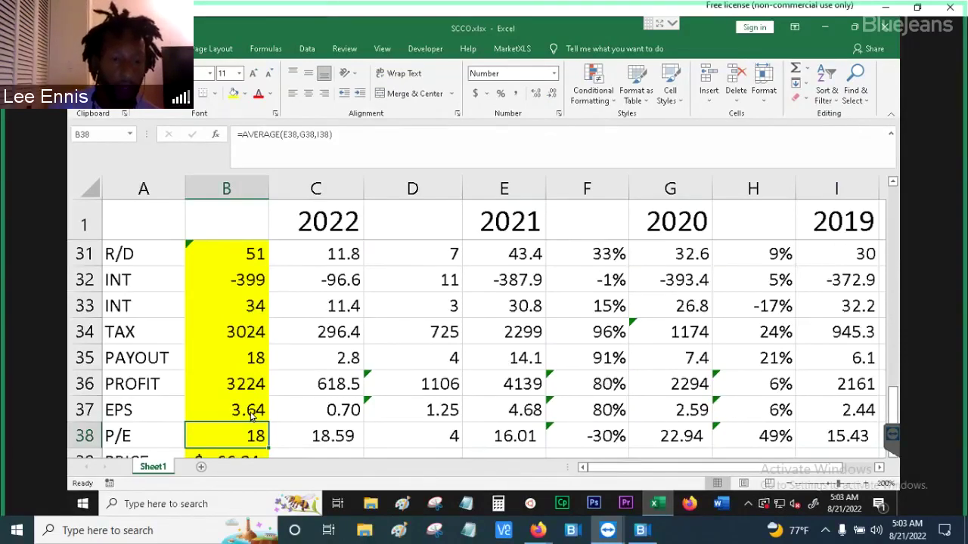
Examine the earnings-based price in B39 and trace it back through the projected P/E, EPS and PROFIT.
key("Down")
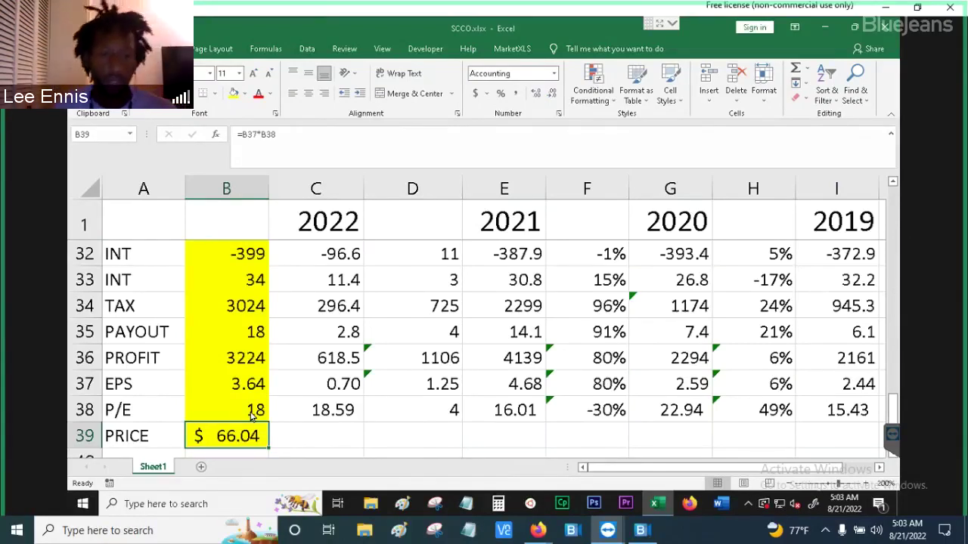
left_click(253, 414)
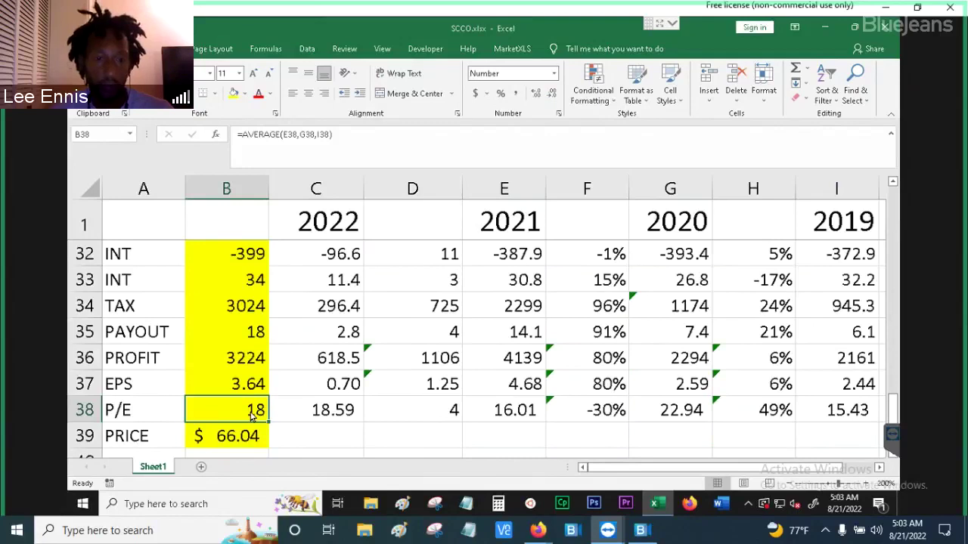
key("Up")
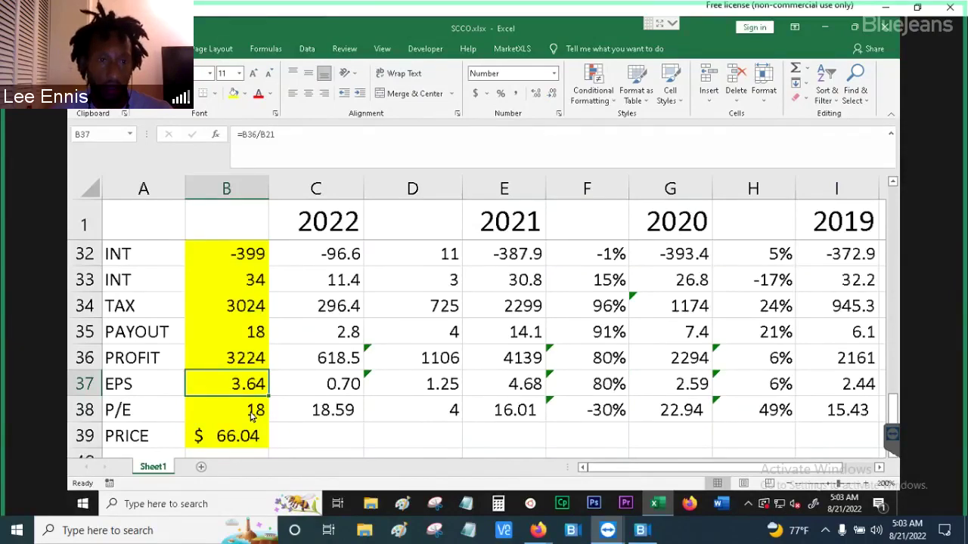
key("Up")
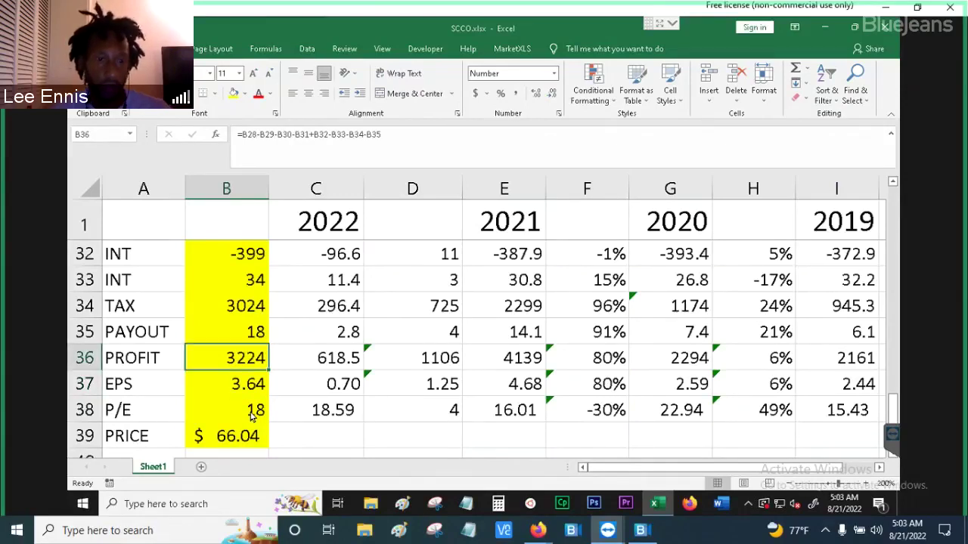
Set the projected COGS in B29 to 7000.
key("Up")
key("Up")
key("Up")
key("Up")
key("Up")
key("Up")
key("Up")
key("Up")
key("Up")
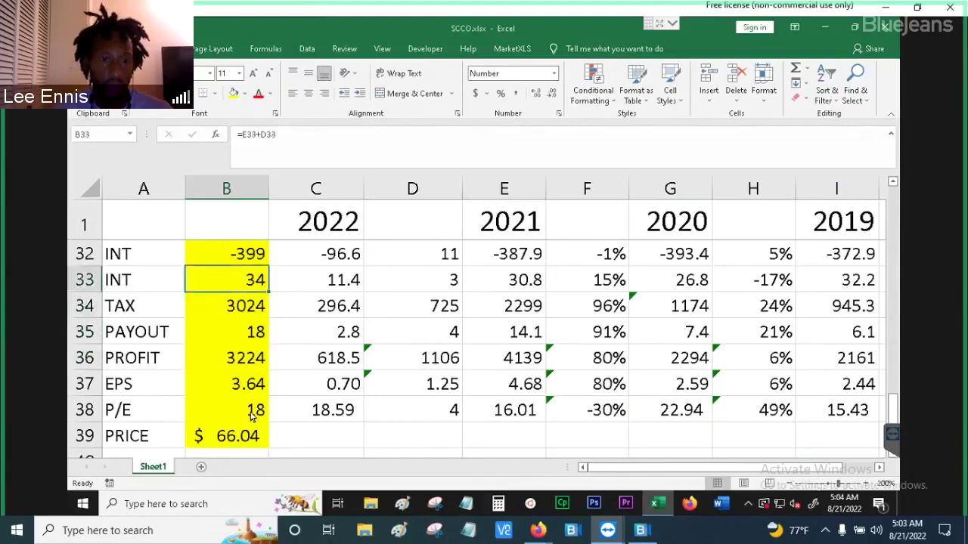
key("Up")
key("Down")
key("Down")
key("Down")
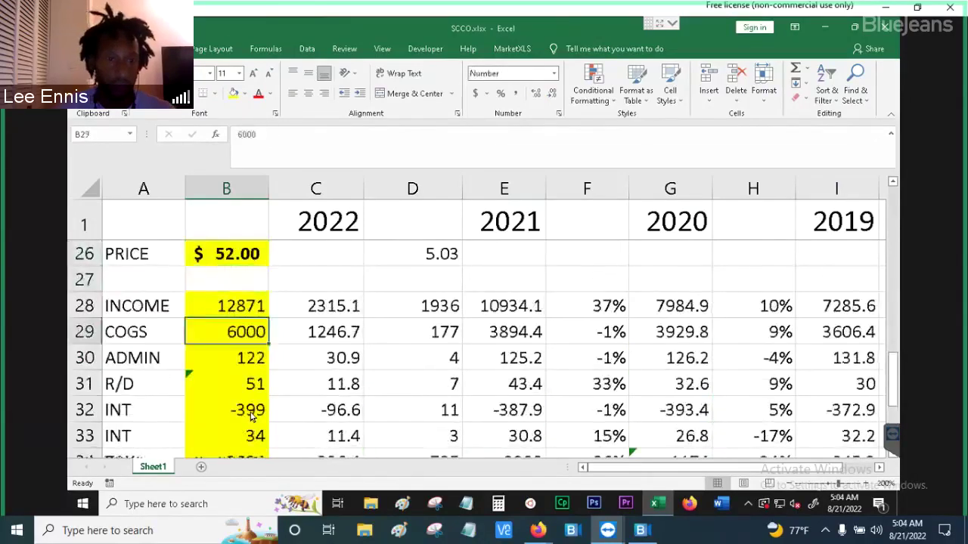
type("7000")
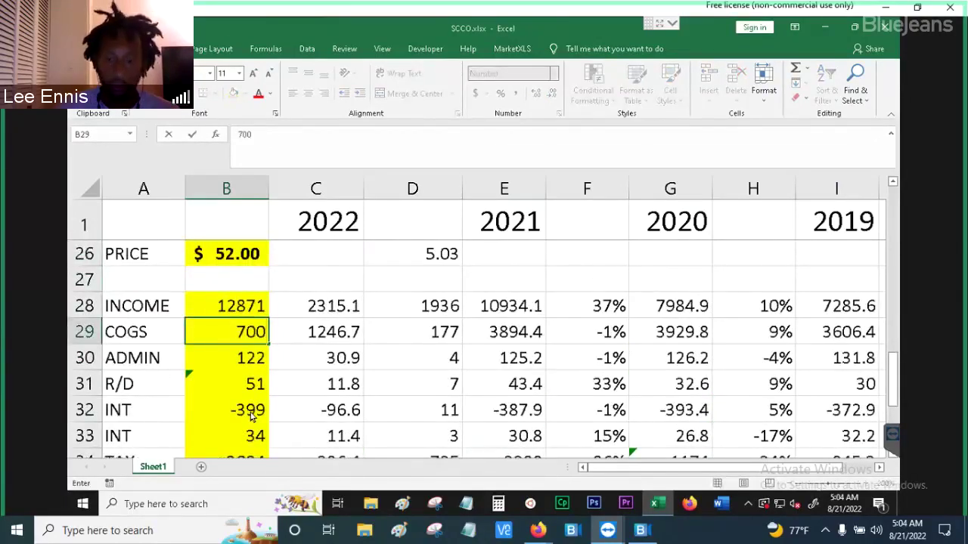
key("Return")
Review how the higher COGS affects the projected PROFIT, EPS and earnings-based PRICE in column B.
key("Down")
key("Down")
key("Down")
key("Down")
key("Down")
key("Down")
key("Down")
key("Down")
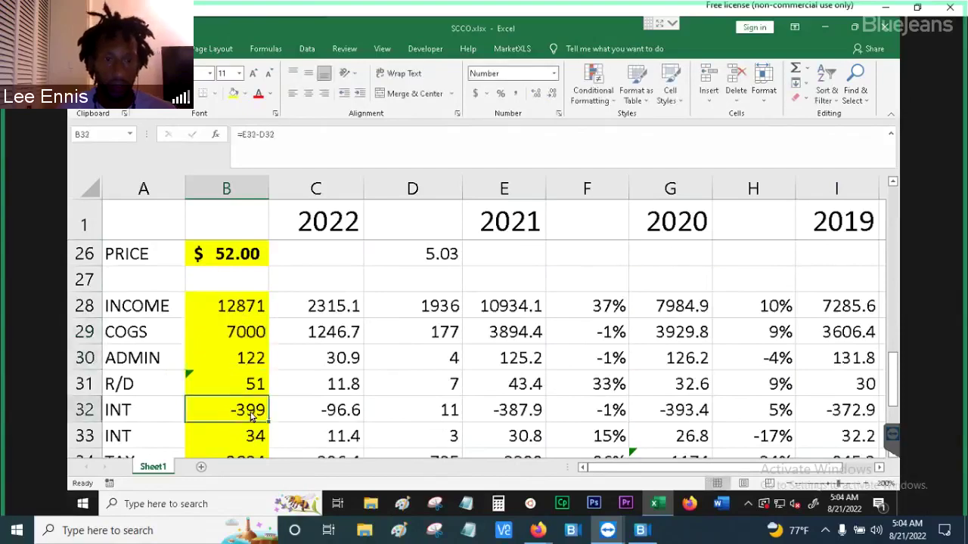
key("Up")
key("Down")
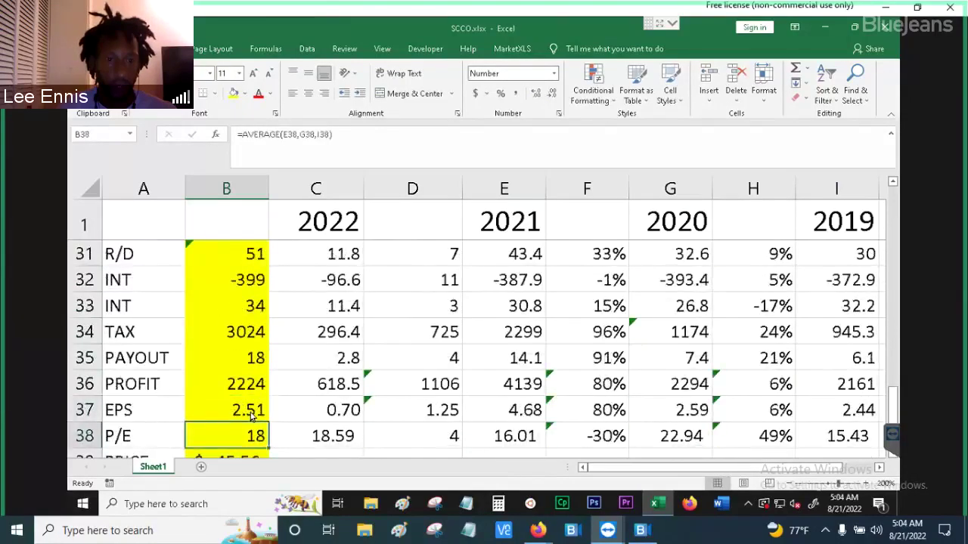
key("Down")
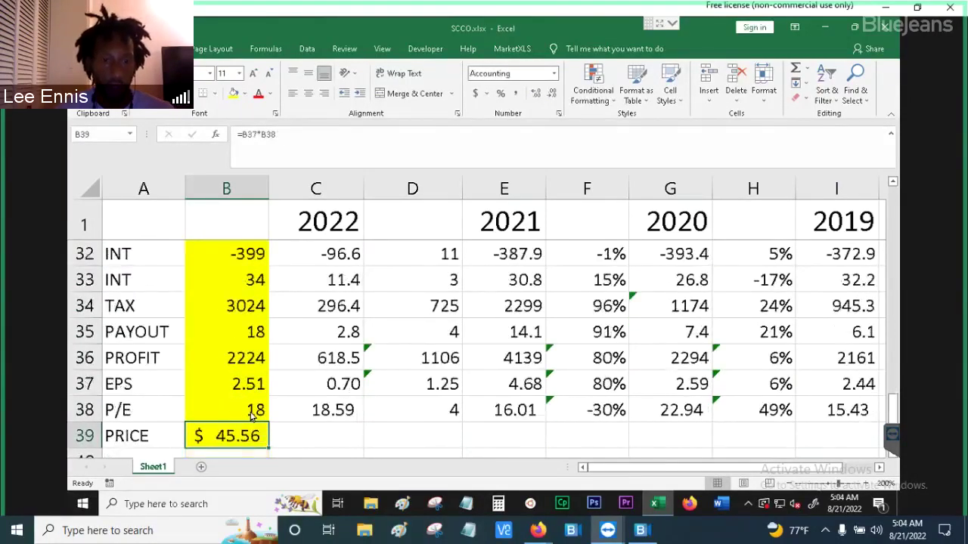
Replace the averaged P/E in B38 with the 2021 ratio plus the standard deviation, using =E38+D38.
key("Up")
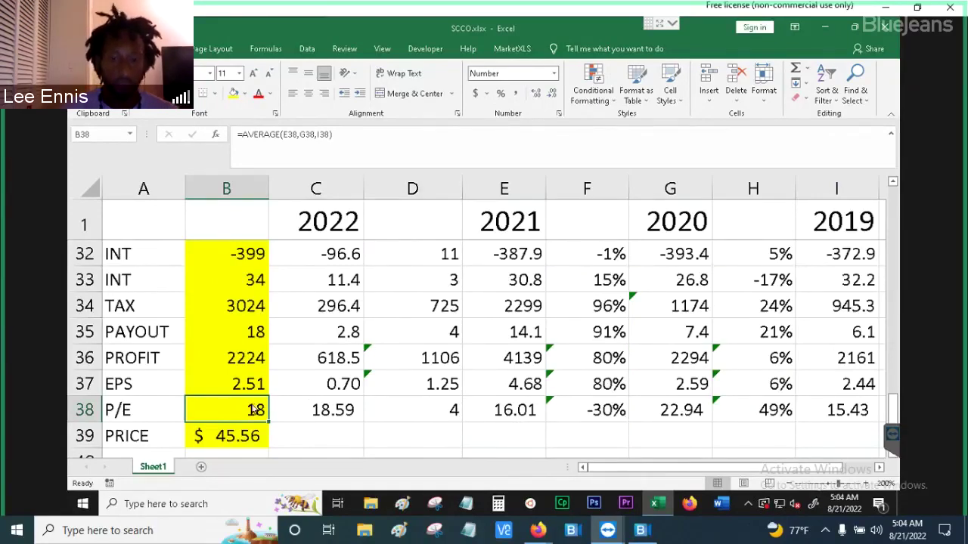
type("=")
left_click(496, 409)
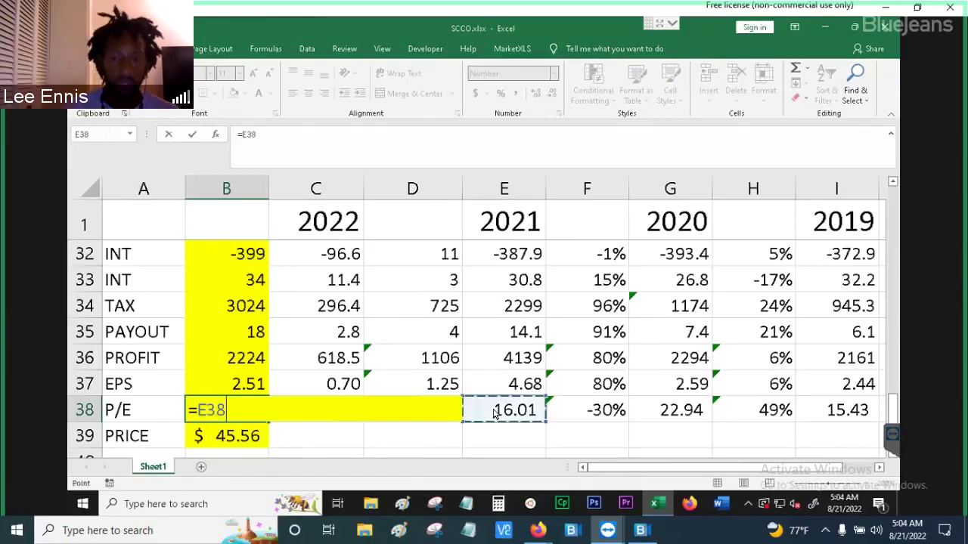
type("+")
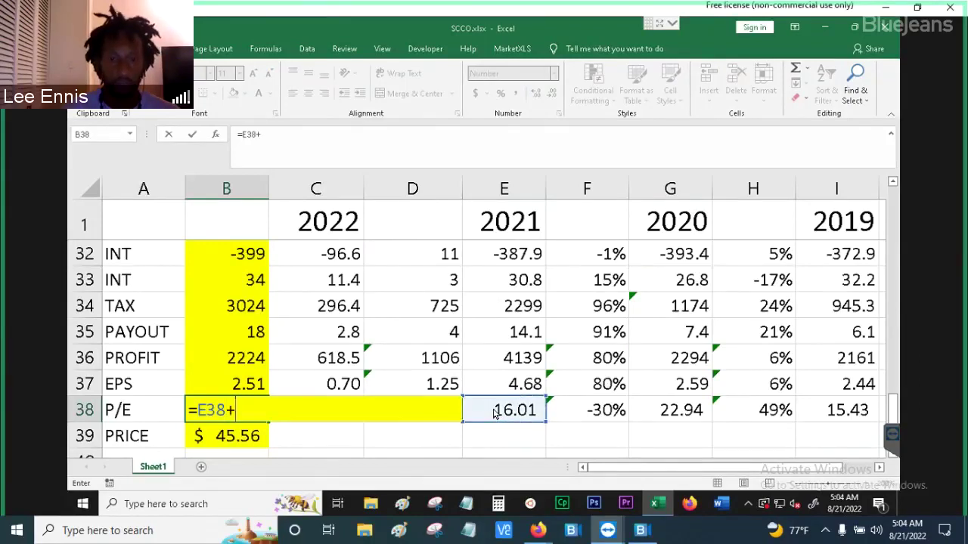
left_click(441, 413)
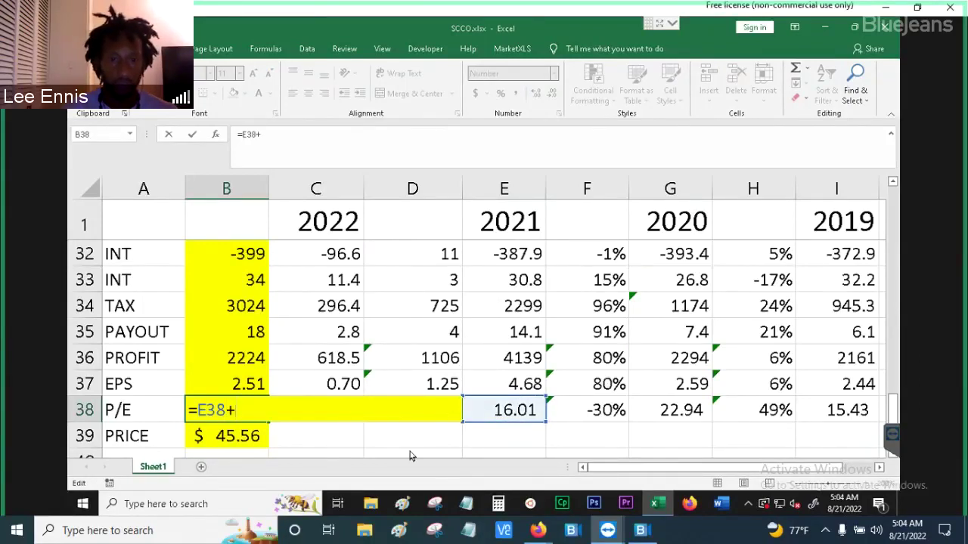
type("d38")
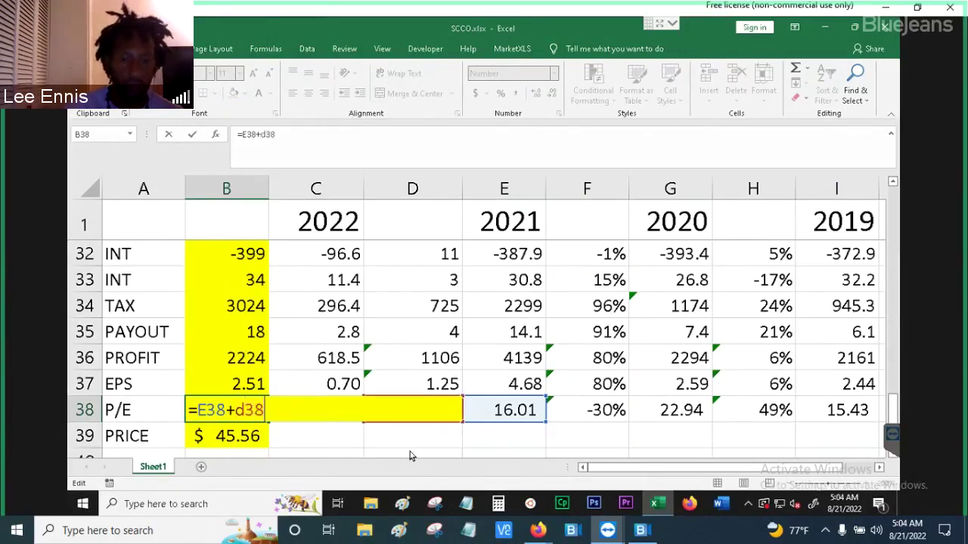
key("Return")
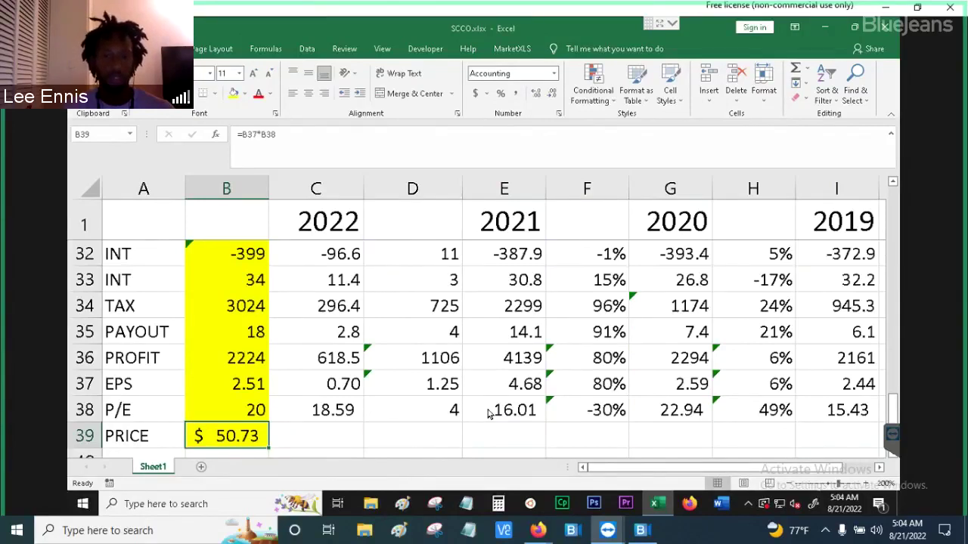
Change the projected P/E formula in B38 to subtract the standard deviation, =E38-D38.
left_click(251, 412)
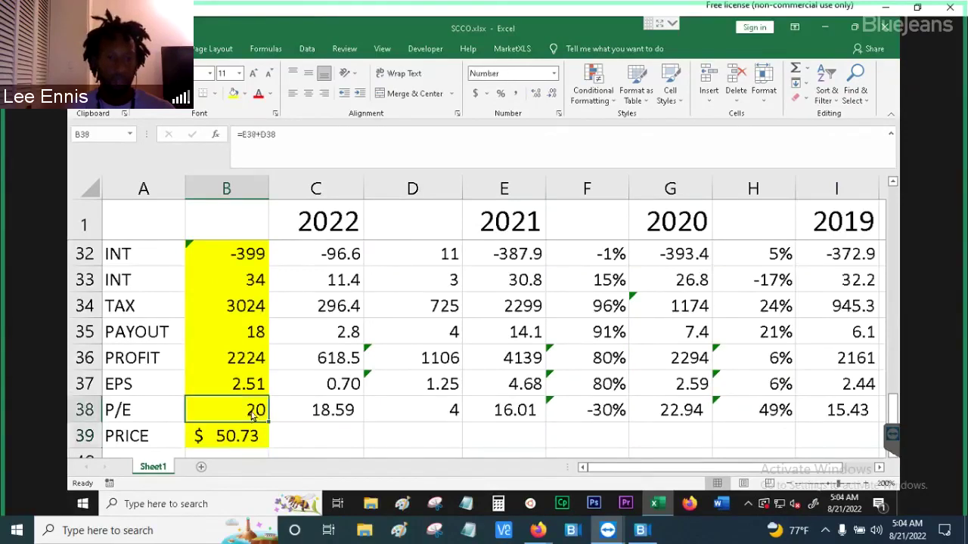
left_click(262, 149)
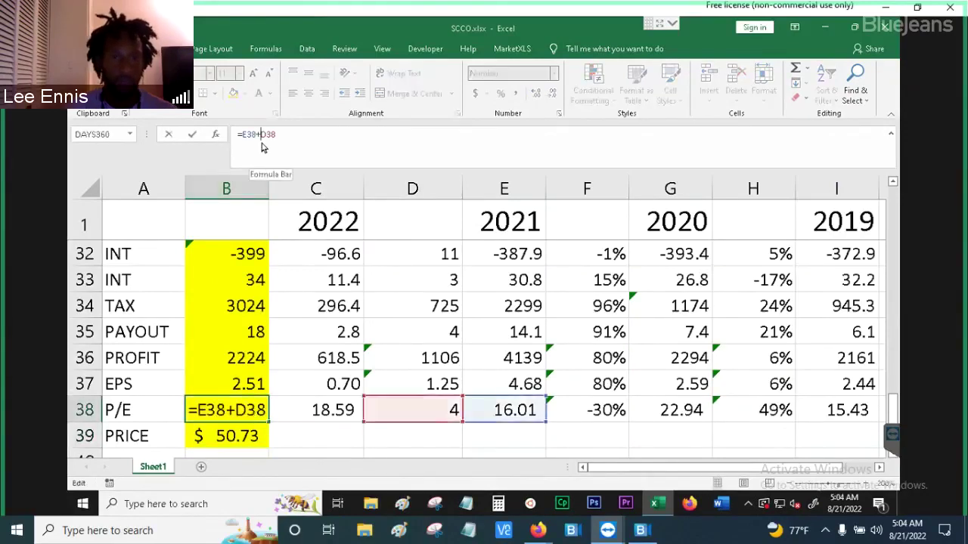
key("BackSpace")
type("-")
key("Return")
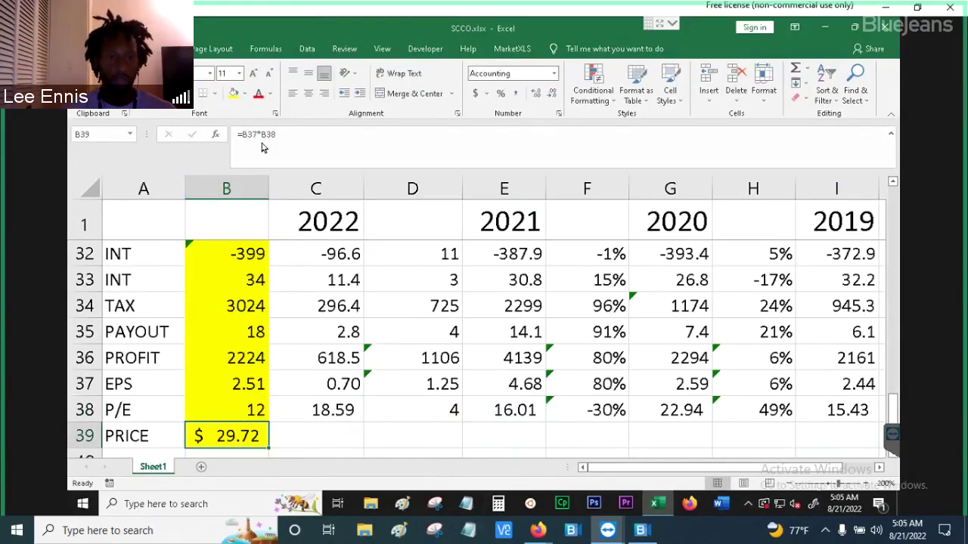
Reduce the projected P/E formula in B38 to the 2021 ratio alone, =E38.
left_click(261, 411)
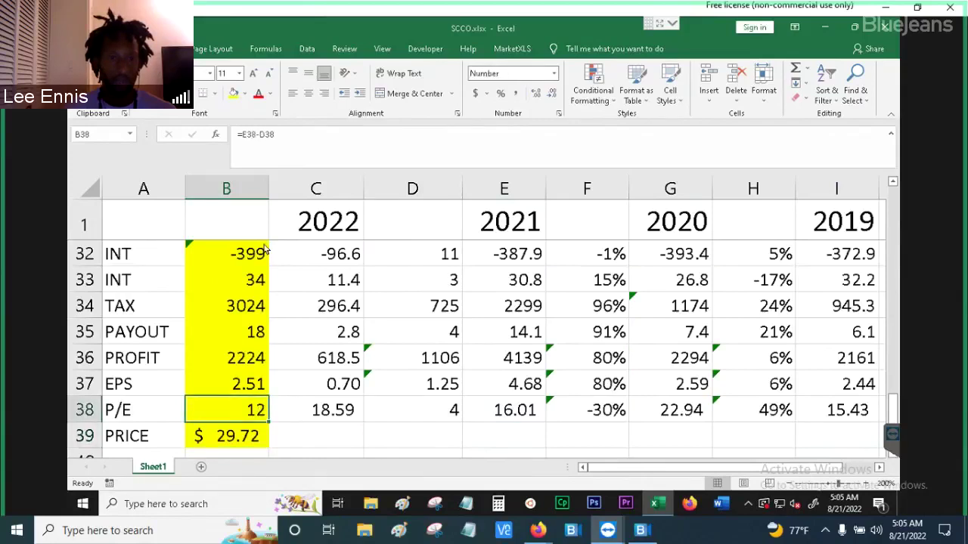
left_click(279, 140)
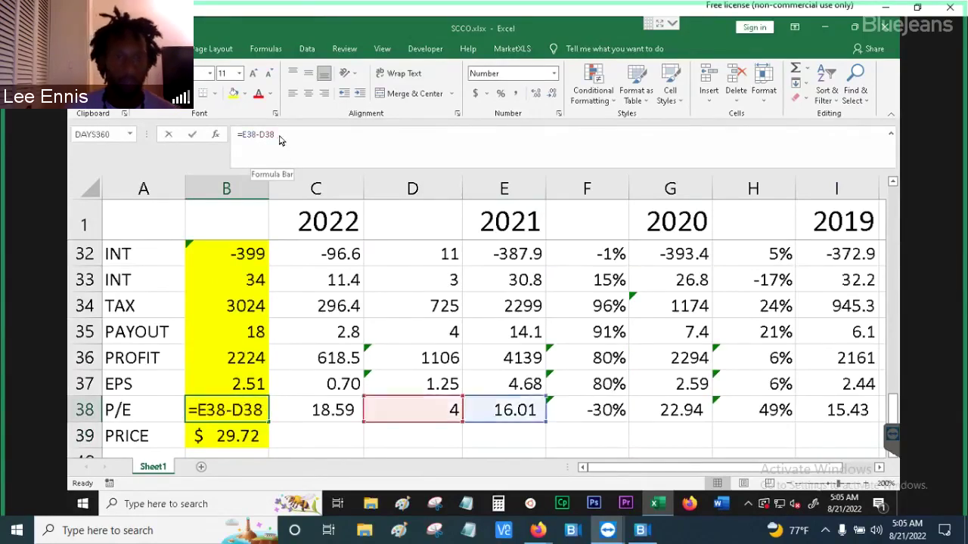
key("BackSpace")
key("BackSpace")
key("BackSpace")
key("BackSpace")
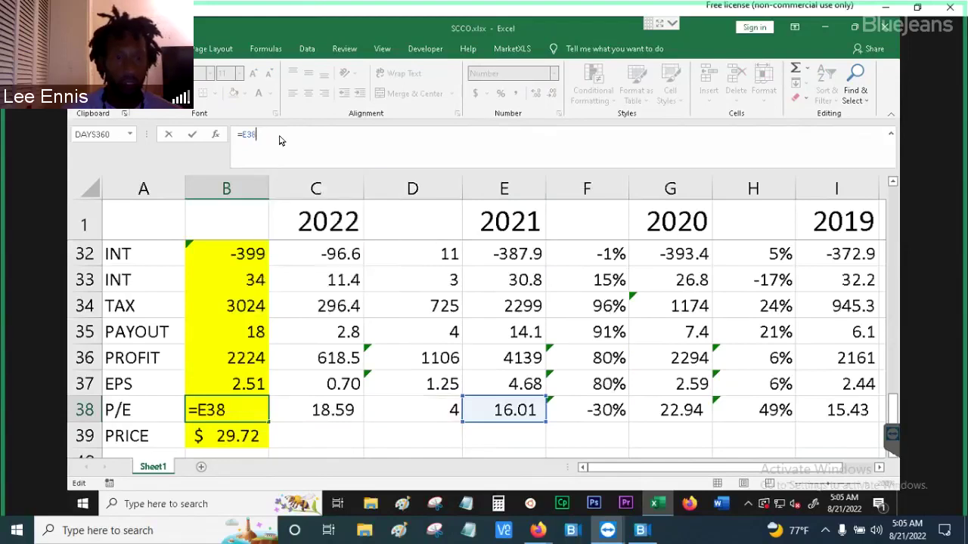
key("Return")
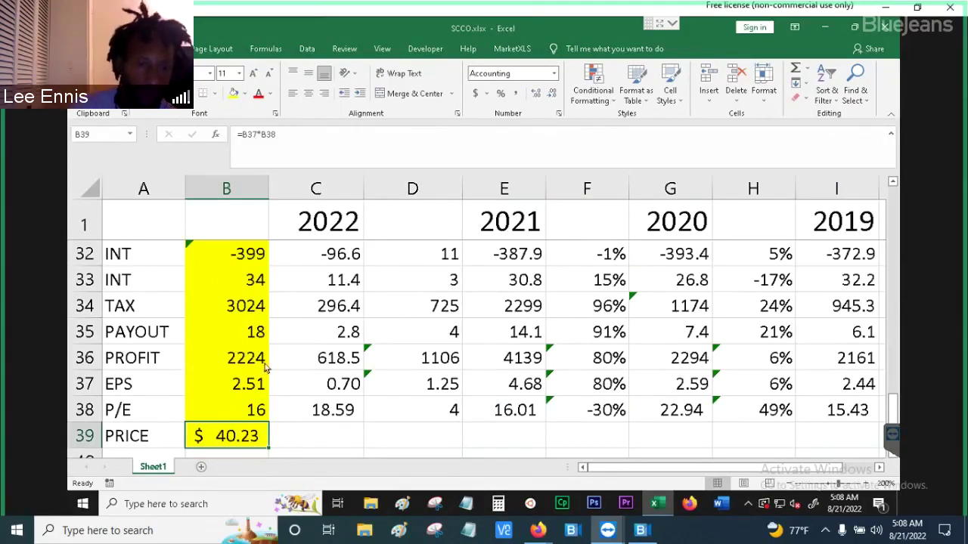
Add the standard deviation in D38 to the projected P/E in B38, making the formula =E38+D38.
left_click(255, 414)
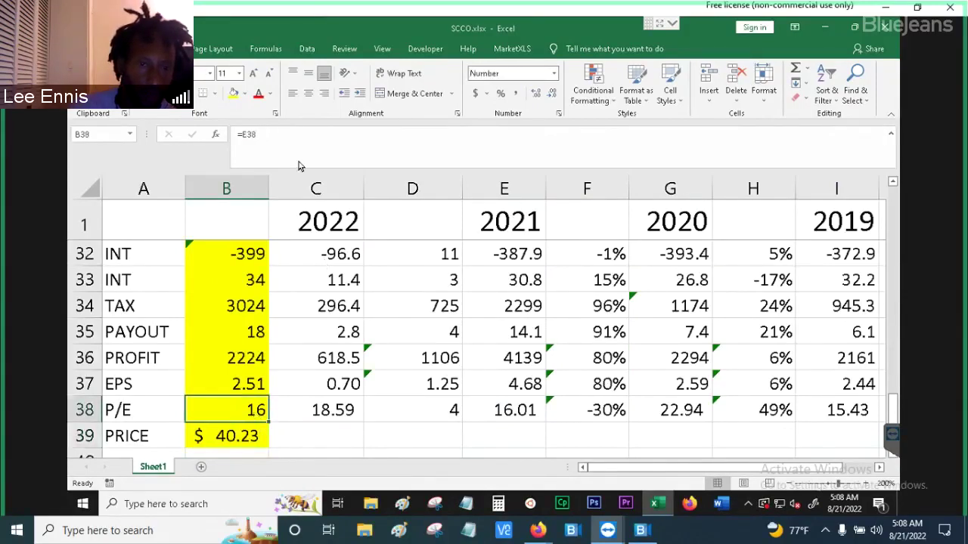
left_click(296, 160)
type("+")
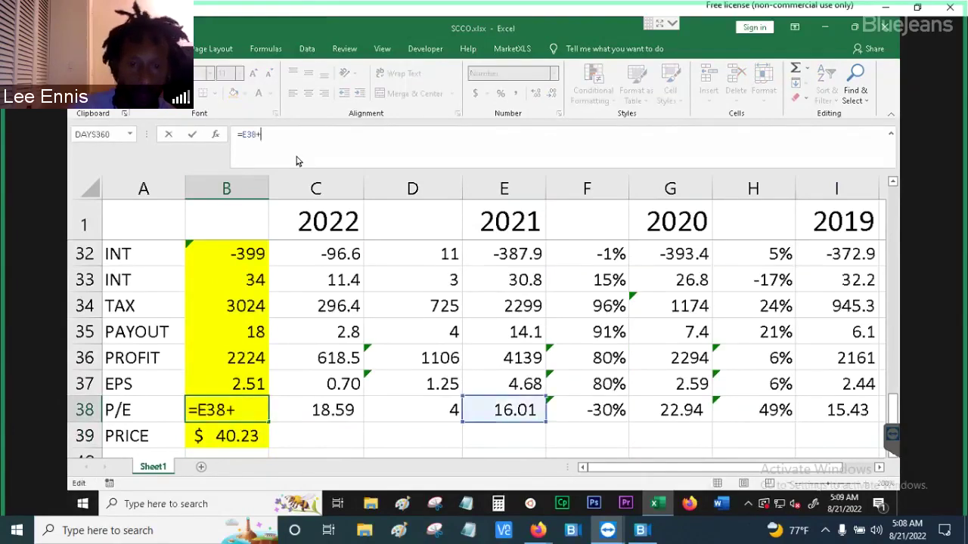
left_click(438, 408)
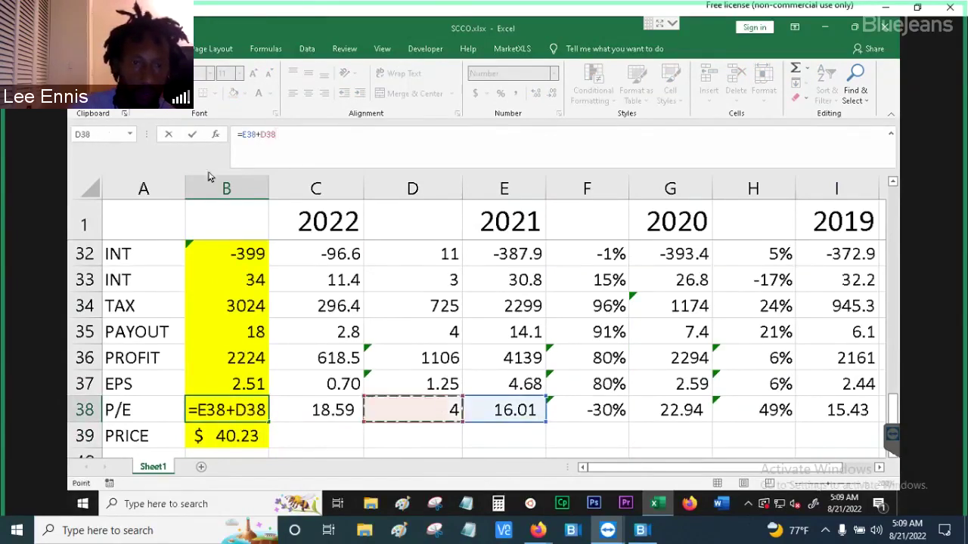
left_click(193, 136)
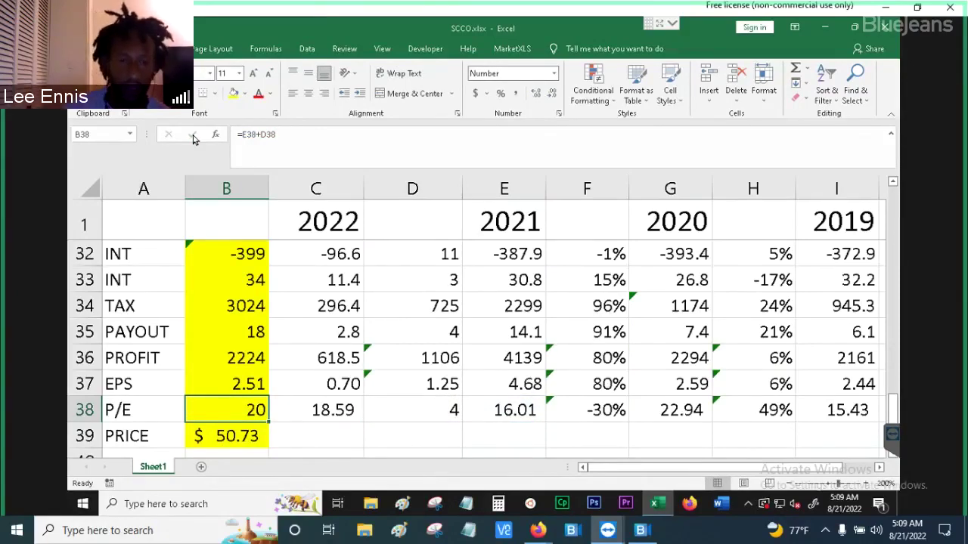
Return the projected COGS in B29 to 6000.
key("Up")
key("Up")
key("Up")
key("Up")
key("Up")
key("Up")
key("Up")
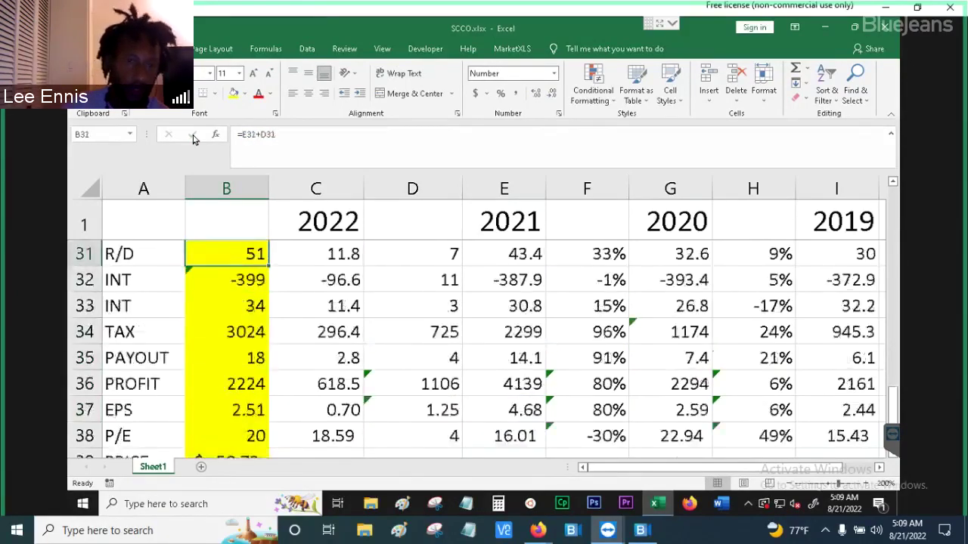
key("Up")
key("Up")
key("Up")
key("Up")
key("Up")
key("Up")
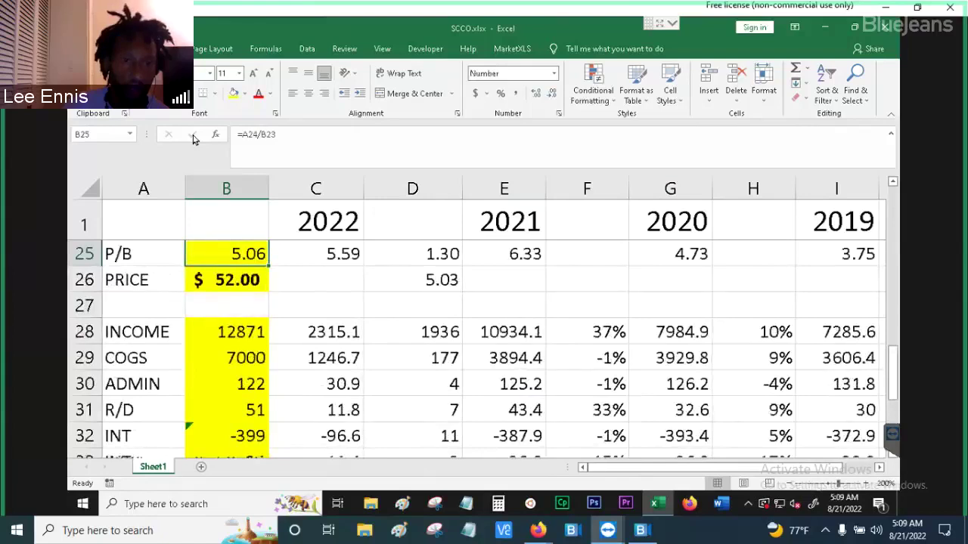
key("Down")
key("Down")
key("Down")
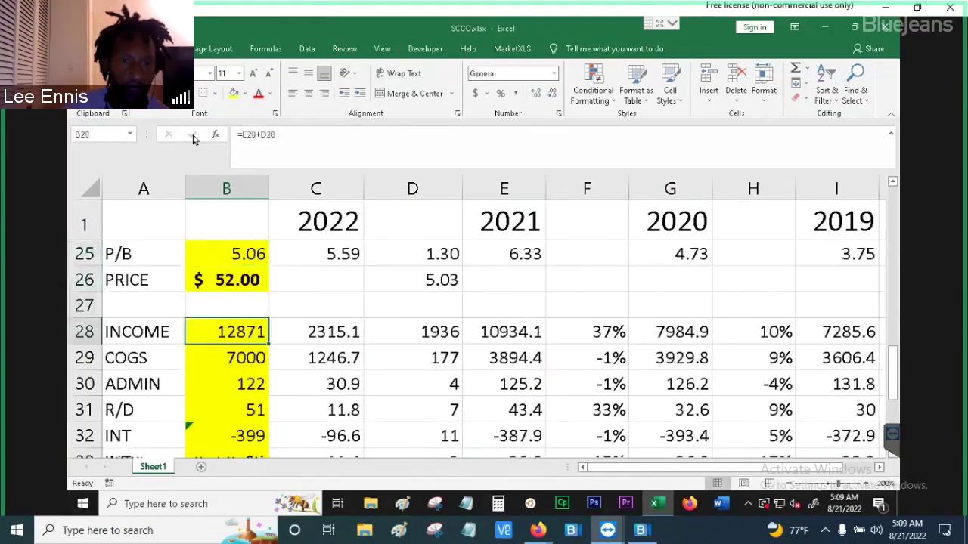
key("Down")
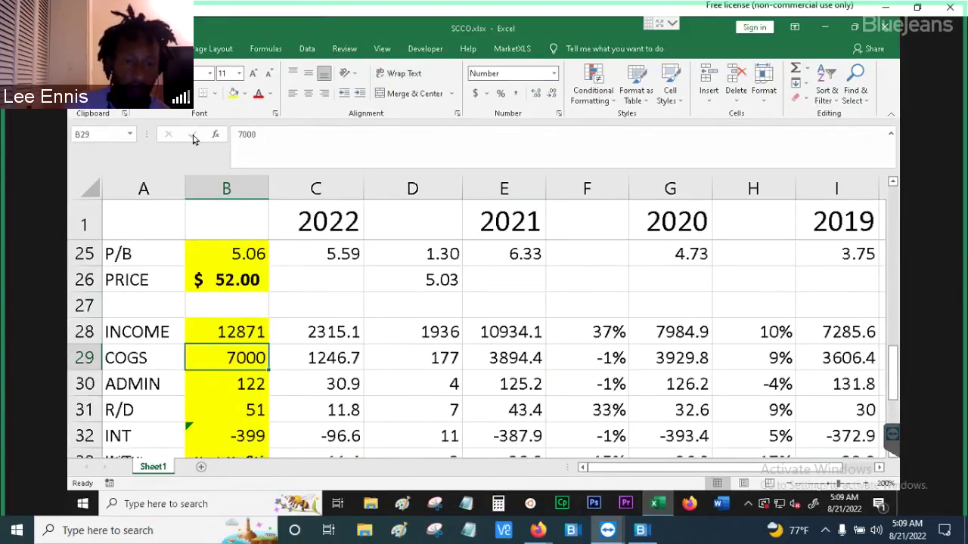
type("600")
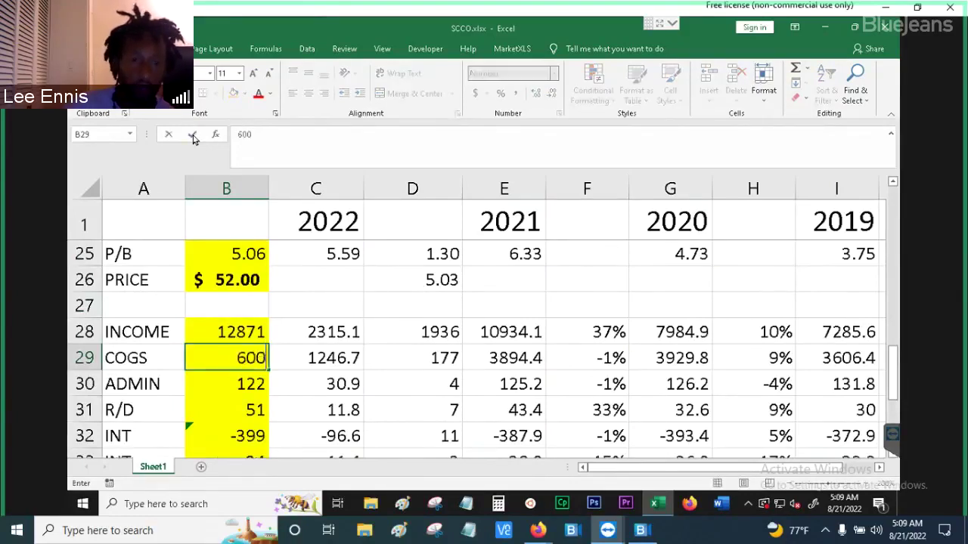
type("0")
key("Return")
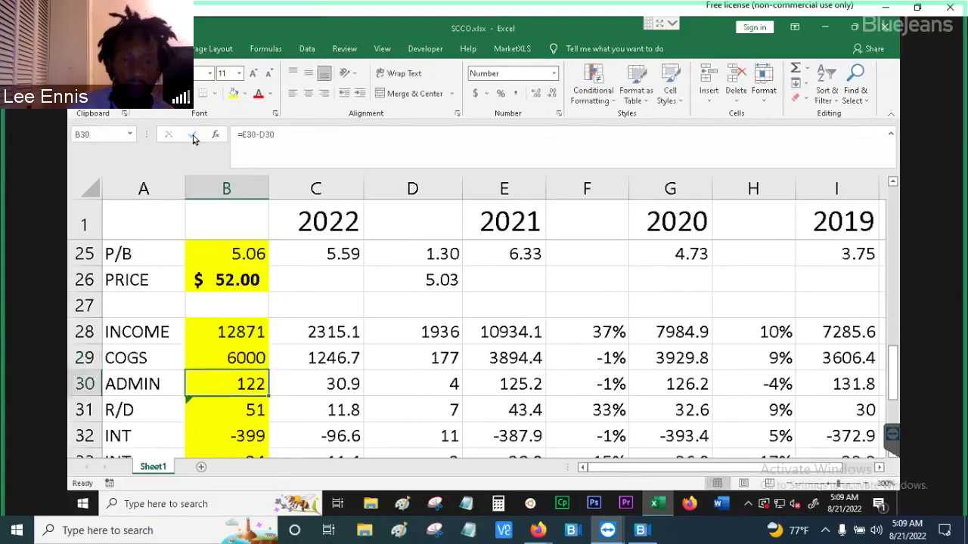
Review the recalculated column B projections from the R/D row down to the earnings-based PRICE in B39.
key("Down")
key("Down")
key("Down")
key("Down")
key("Down")
key("Down")
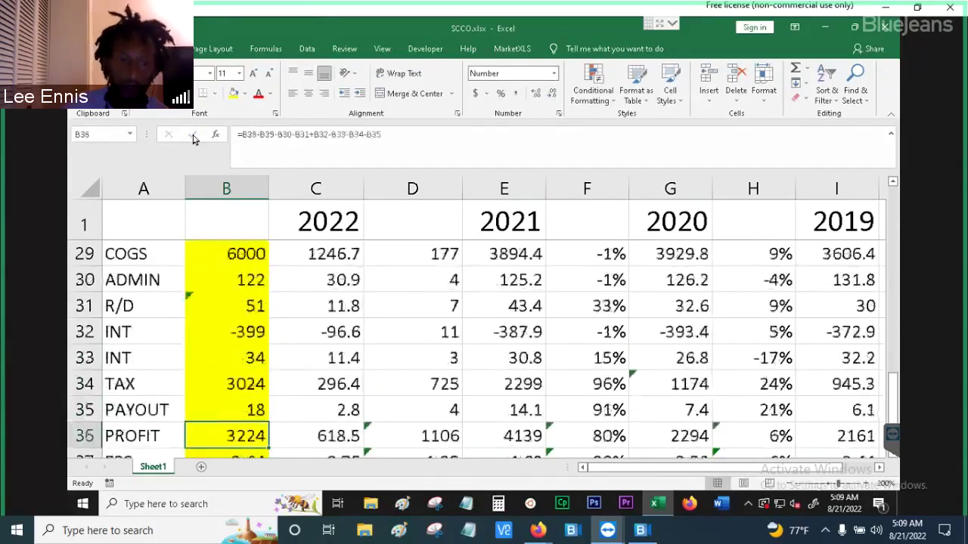
key("Down")
key("Down")
key("Down")
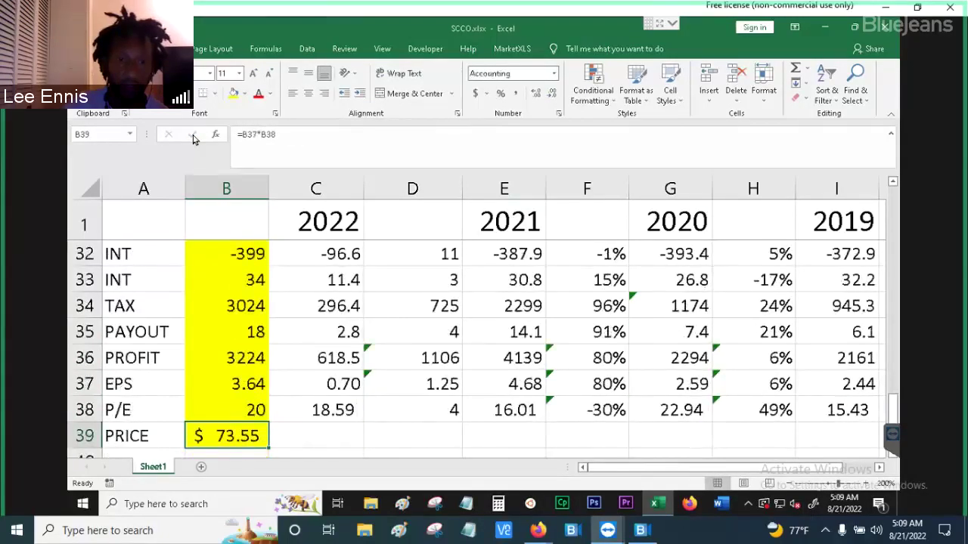
Check the PROFIT, EPS and P/E formulas in B36 to B38 that feed the price in B39.
key("Up")
key("Up")
key("Up")
key("Up")
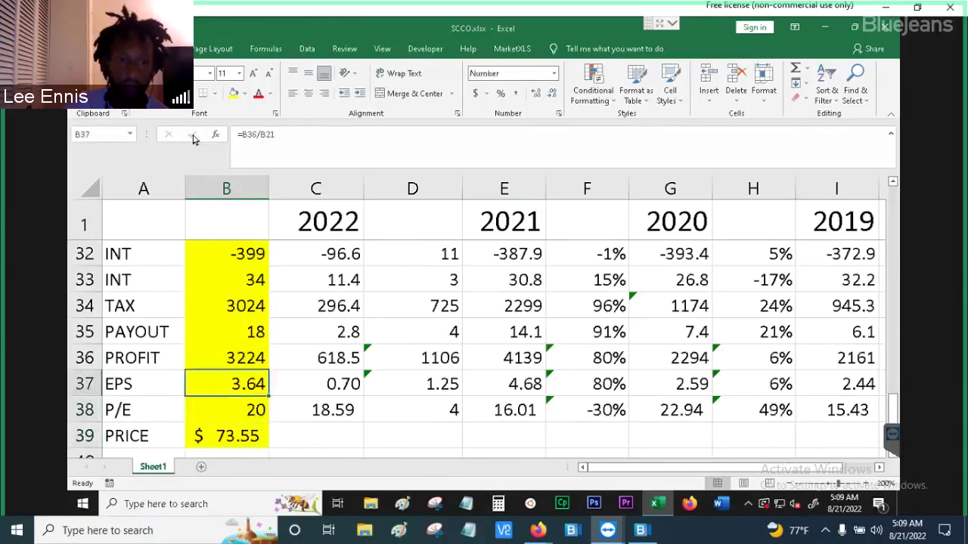
key("Down")
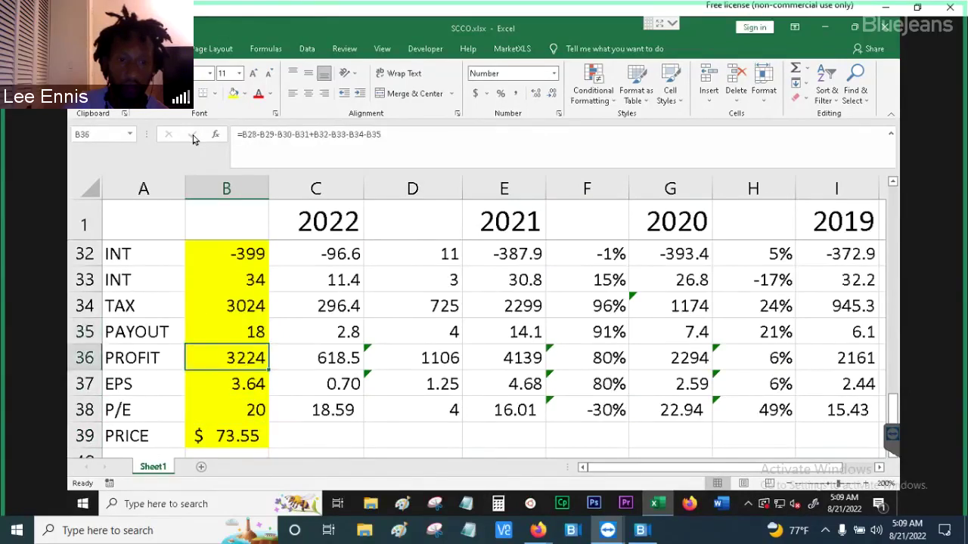
key("Down")
key("Down")
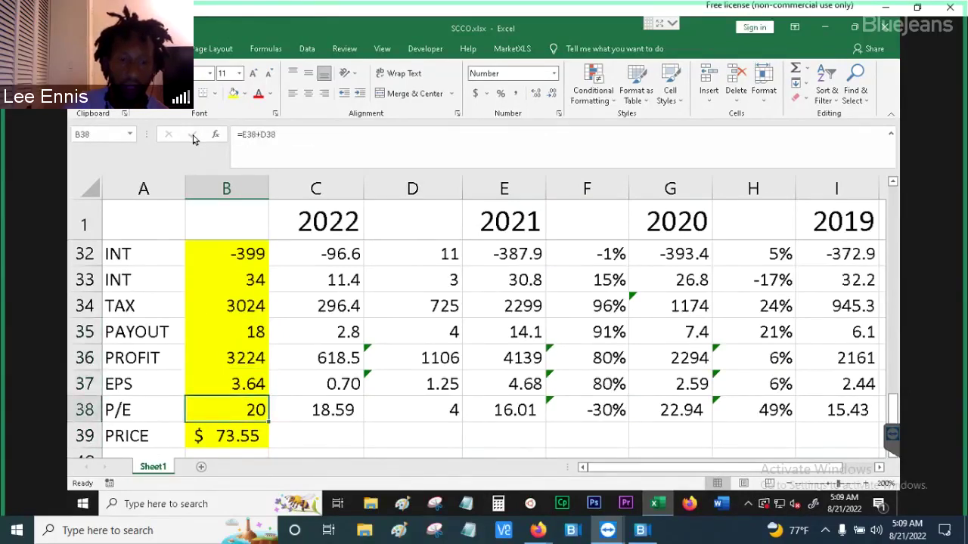
key("Down")
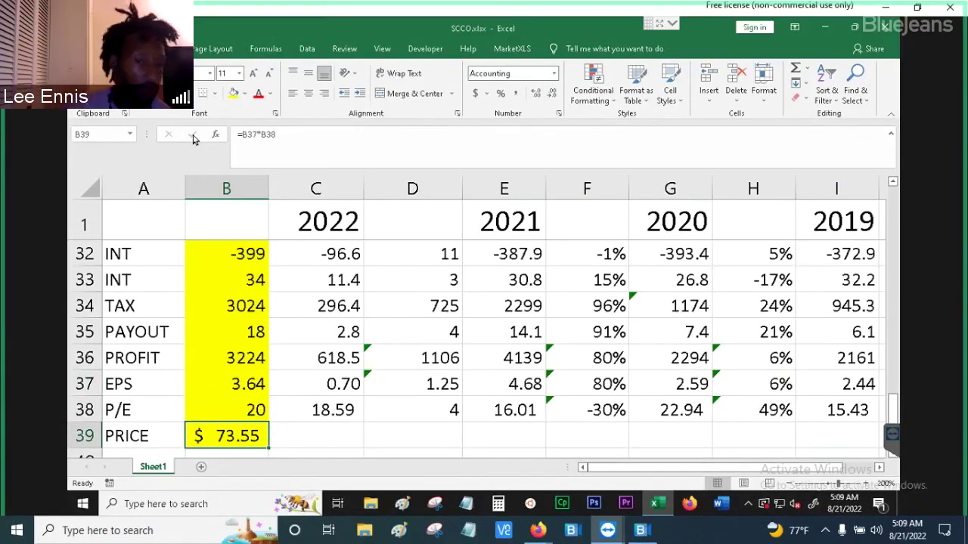
Remove the added standard deviation D38 from the projected P/E in B38, leaving the formula =E38.
left_click(247, 418)
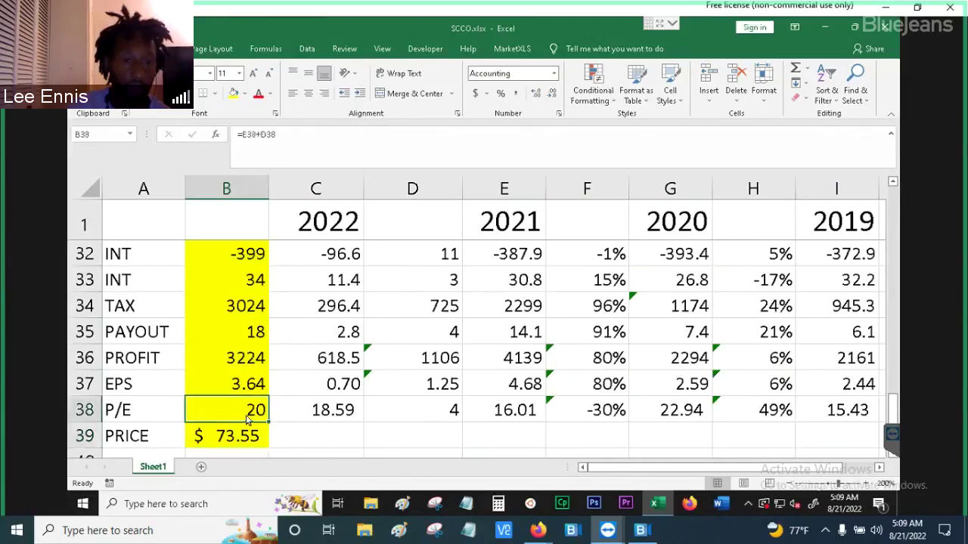
left_click(288, 136)
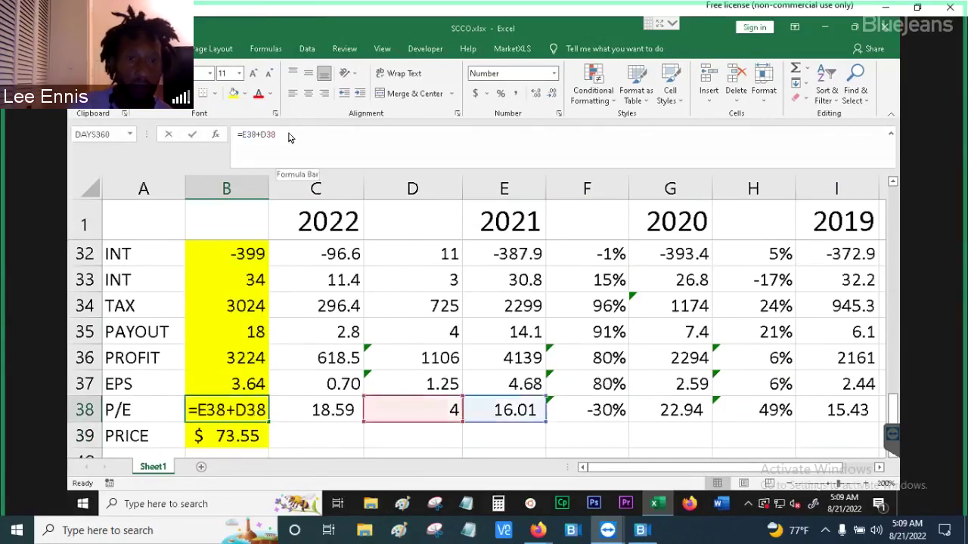
key("BackSpace")
key("BackSpace")
key("BackSpace")
key("BackSpace")
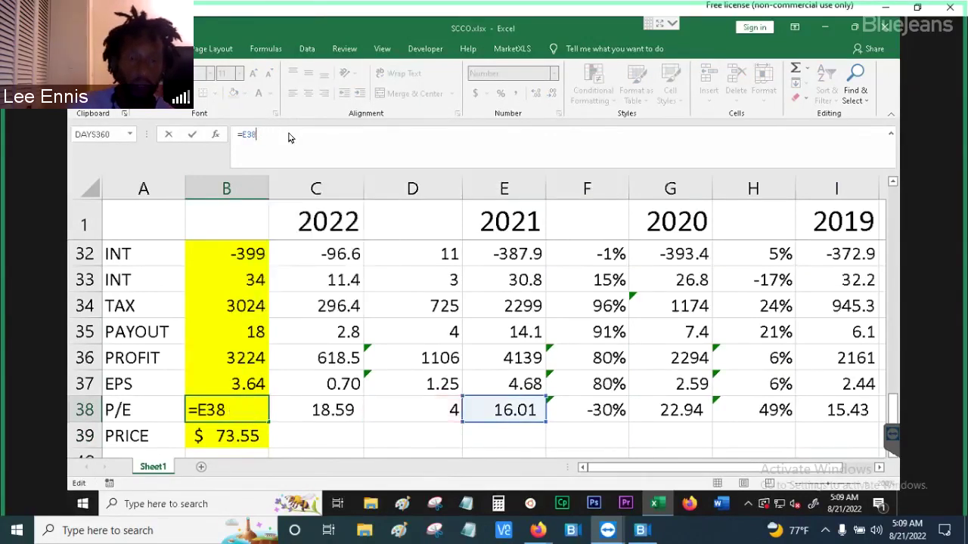
key("Return")
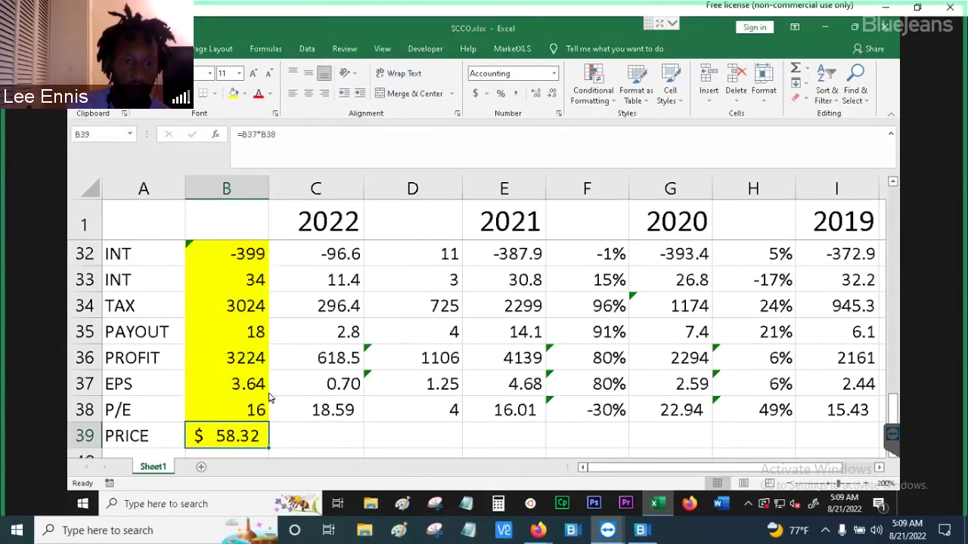
Subtract the standard deviation in D38 from the projected P/E in B38, making the formula =E38-D38.
left_click(255, 417)
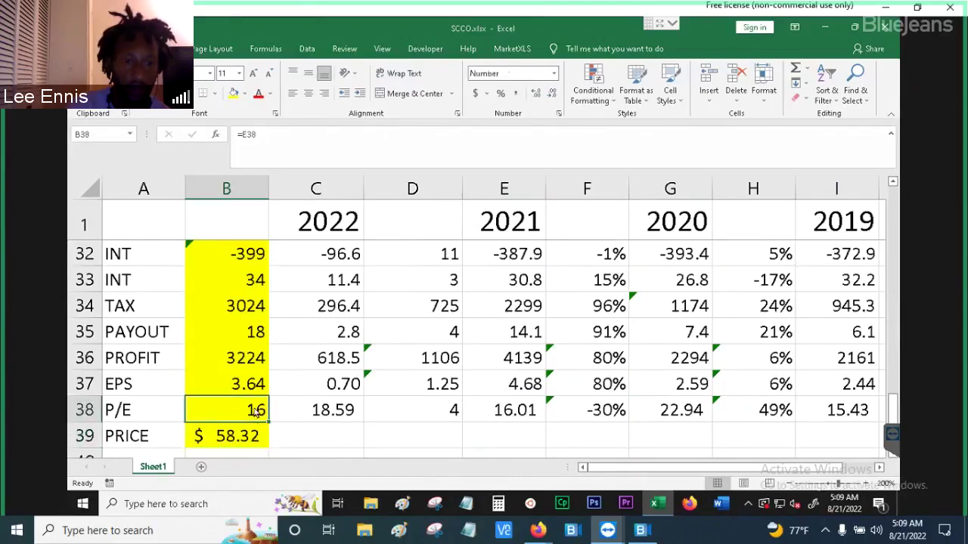
left_click(264, 140)
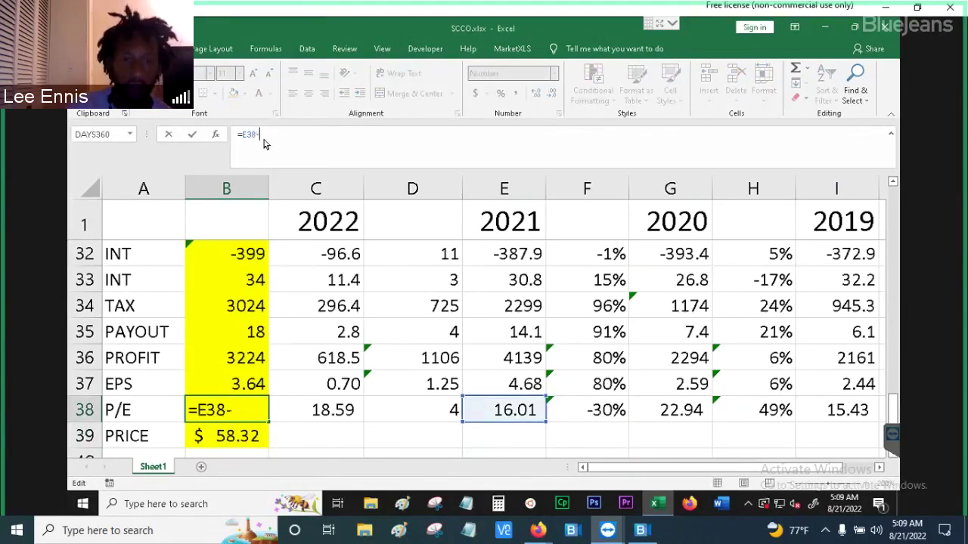
left_click(410, 407)
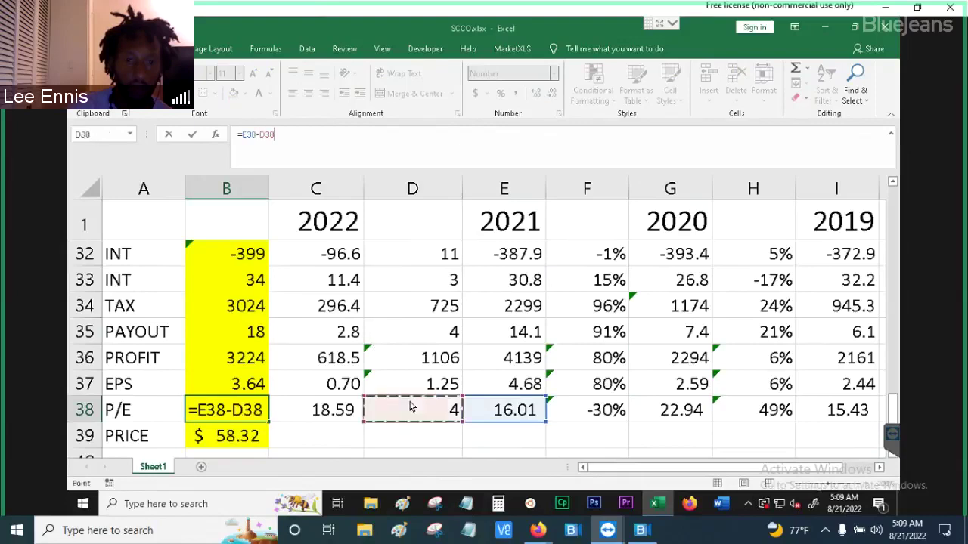
left_click(193, 136)
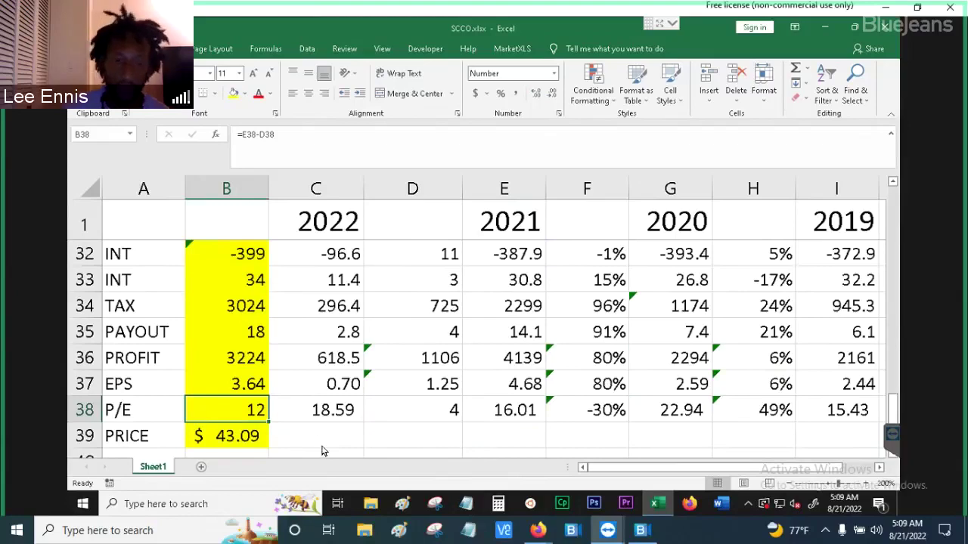
Review the column B projections from EPS in row 37 up to SHARES in row 21, then the book-based PRICE in B26.
key("Up")
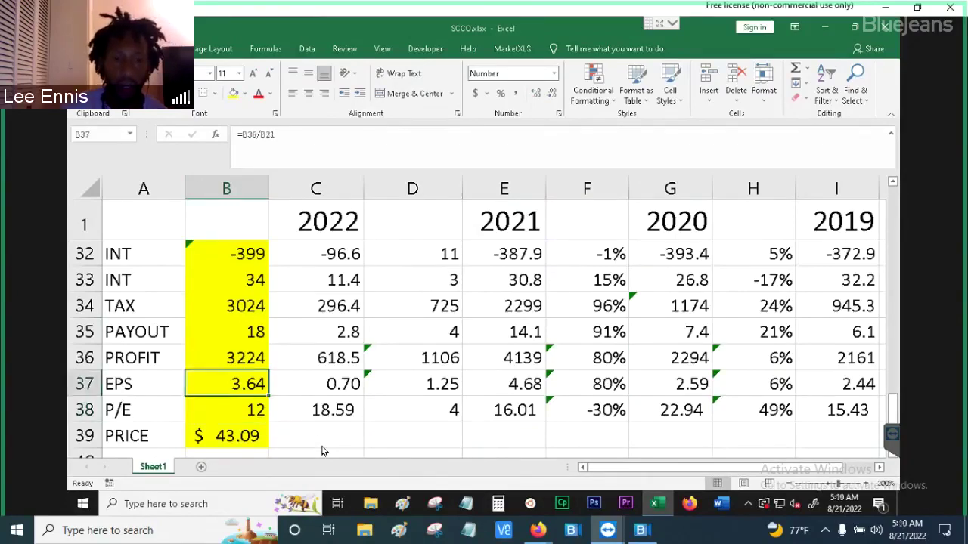
key("Up")
key("Up")
key("Up")
key("Up")
key("Up")
key("Up")
key("Up")
key("Up")
key("Up")
key("Up")
key("Up")
key("Up")
key("Up")
key("Up")
key("Up")
key("Up")
key("Down")
key("Down")
key("Down")
key("Down")
key("Down")
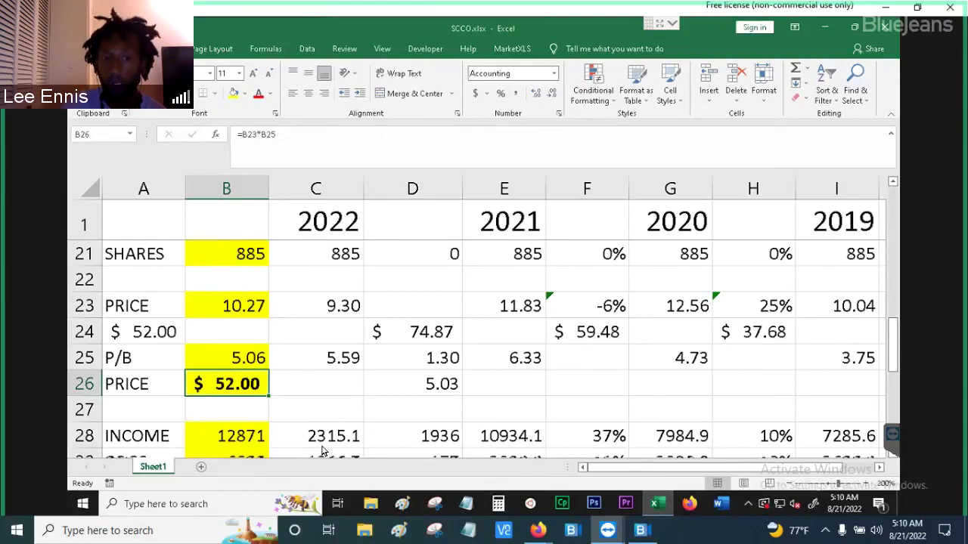
Set the share price in A24 to 55.
key("Up")
key("Up")
key("Left")
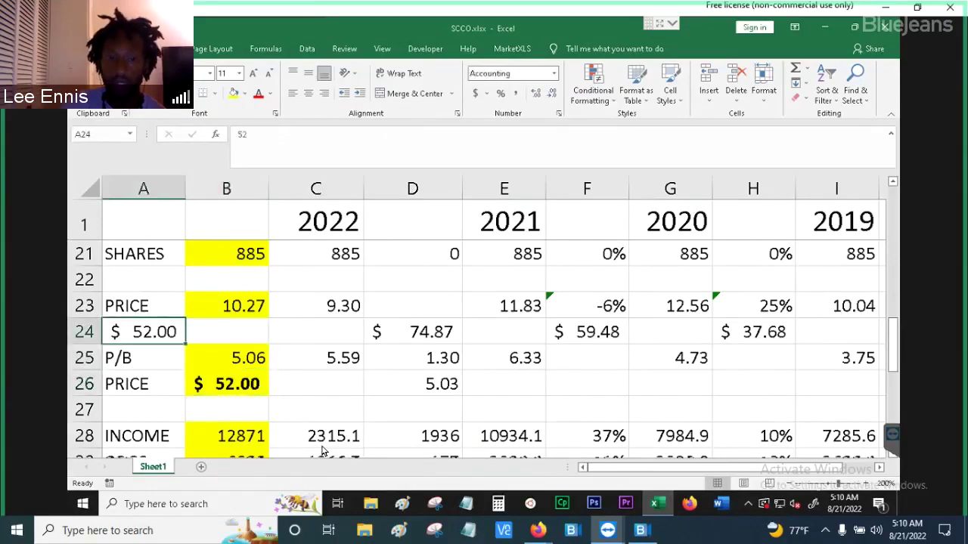
type("55")
key("Return")
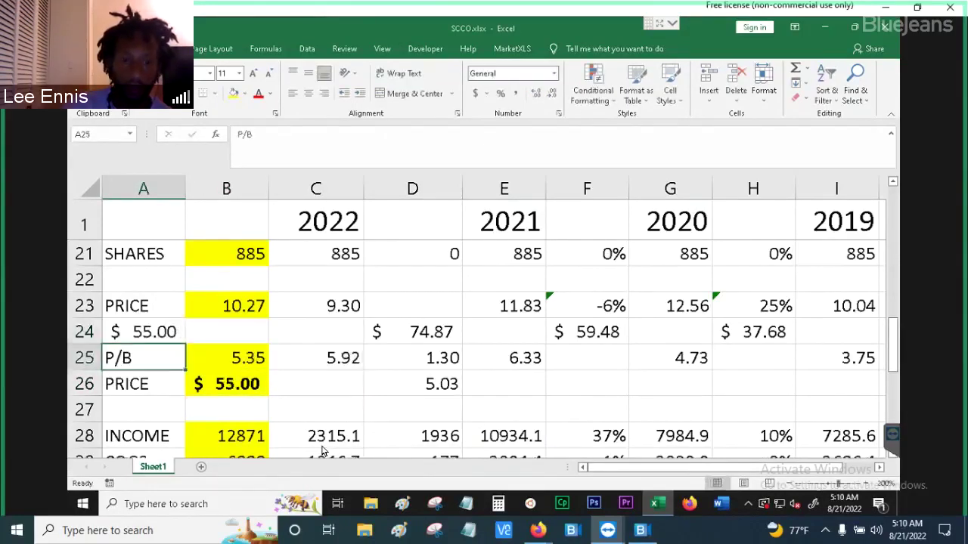
key("Up")
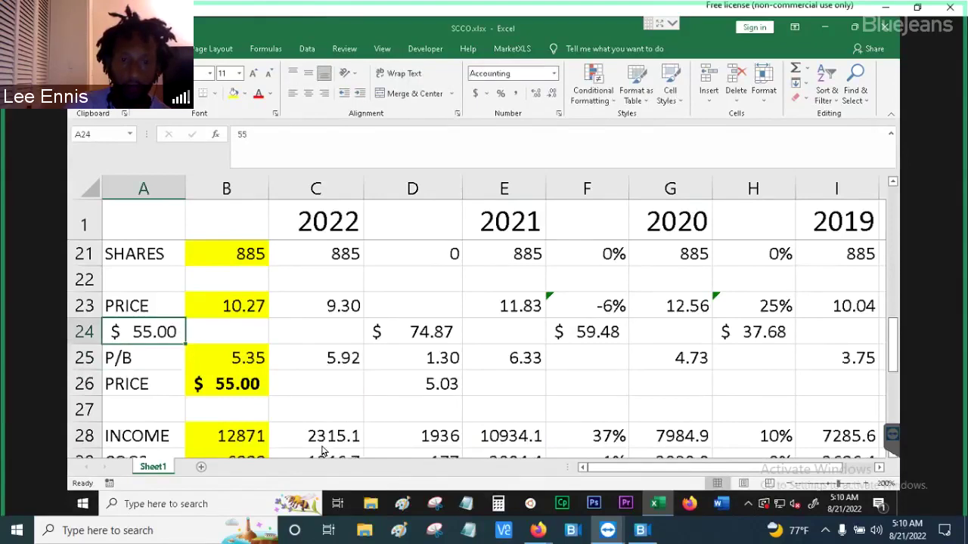
Compare the P/B ratios in row 25 across 2019, 2020, 2021 and 2022 with the projected ratio in B25.
left_click(824, 356)
key("Left")
key("Left")
key("Left")
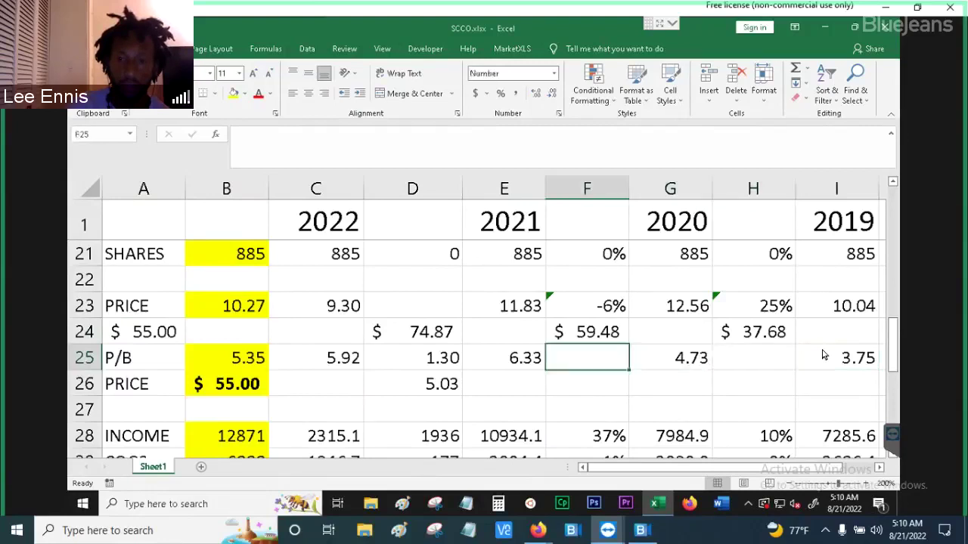
key("Left")
key("Right")
key("Right")
key("Right")
key("Left")
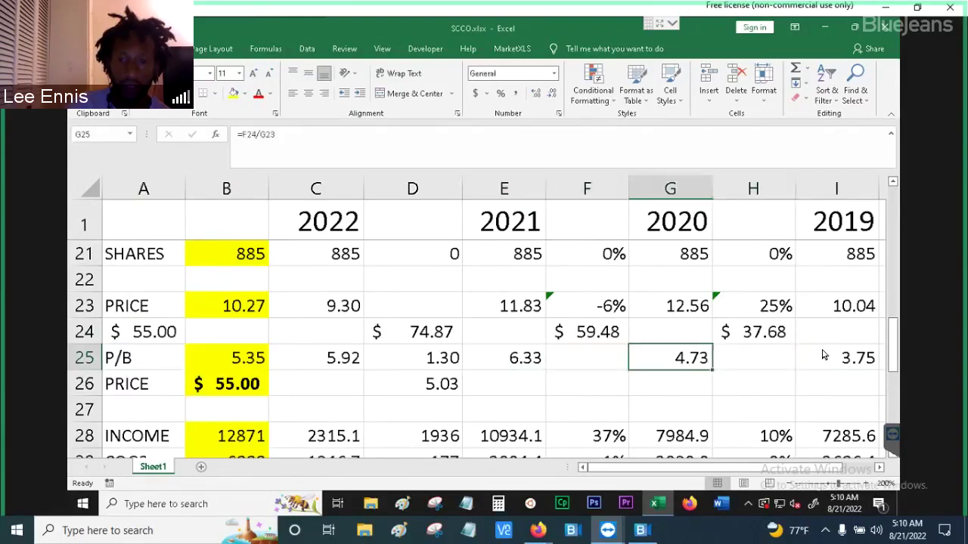
key("Left")
key("Left")
key("Right")
key("Right")
key("Right")
key("Right")
key("Left")
key("Left")
key("Left")
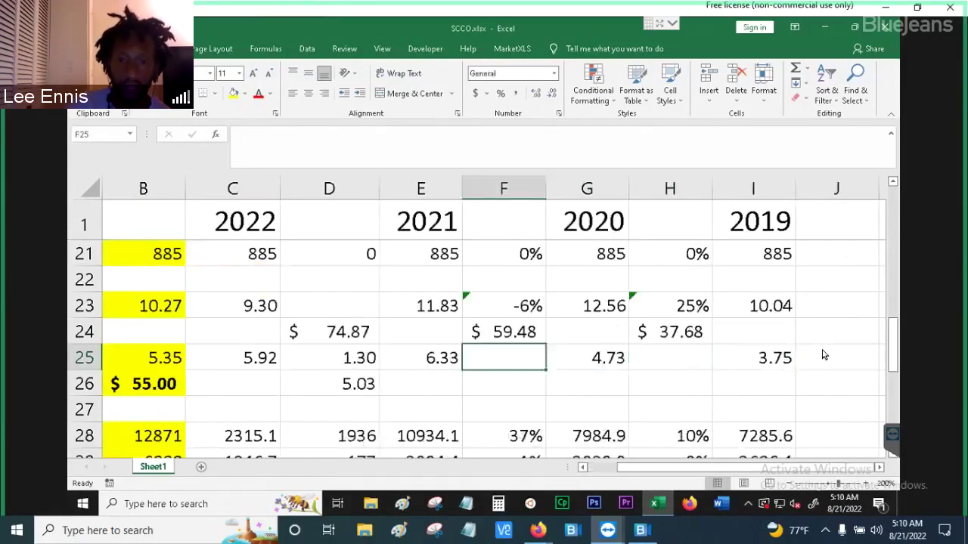
key("Left")
key("Left")
key("Left")
key("Left")
key("Left")
key("Right")
key("Right")
key("Right")
key("Right")
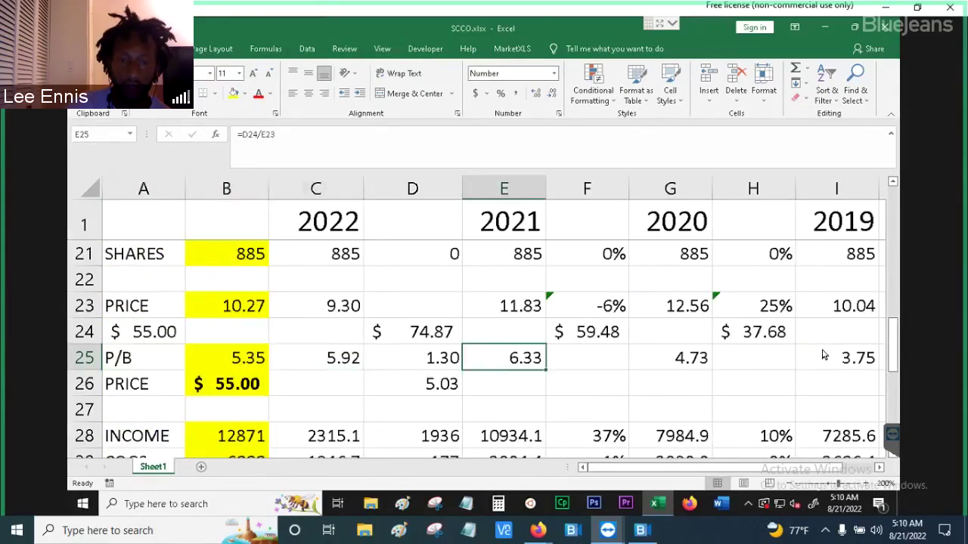
key("Left")
key("Left")
key("Left")
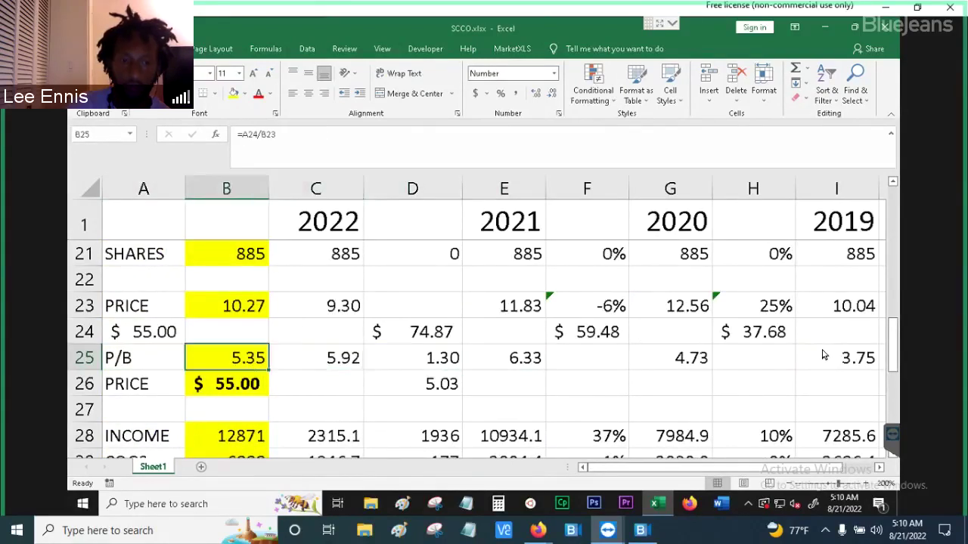
Set the share price in A24 to 56 and check the recalculated P/B in B25 and PRICE in B26.
key("Left")
key("Up")
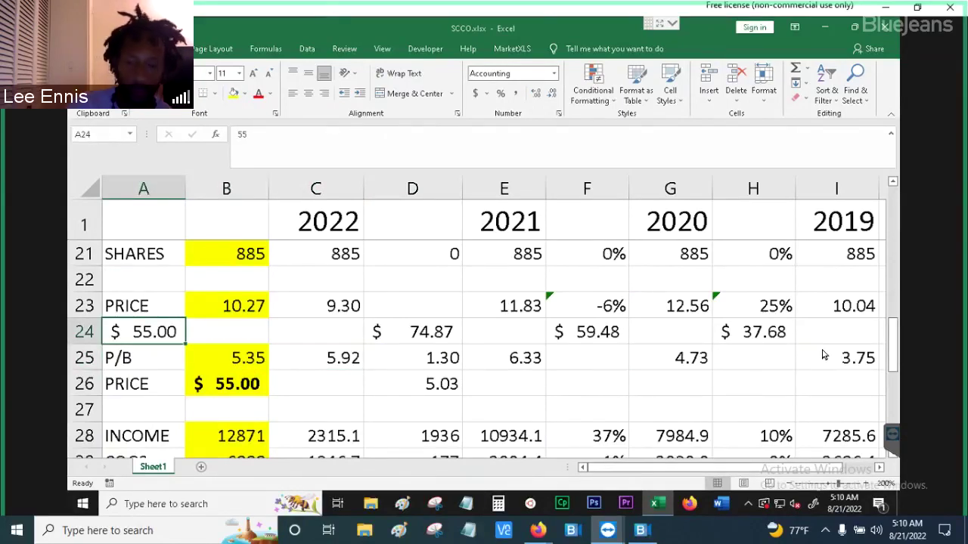
type("56")
key("Return")
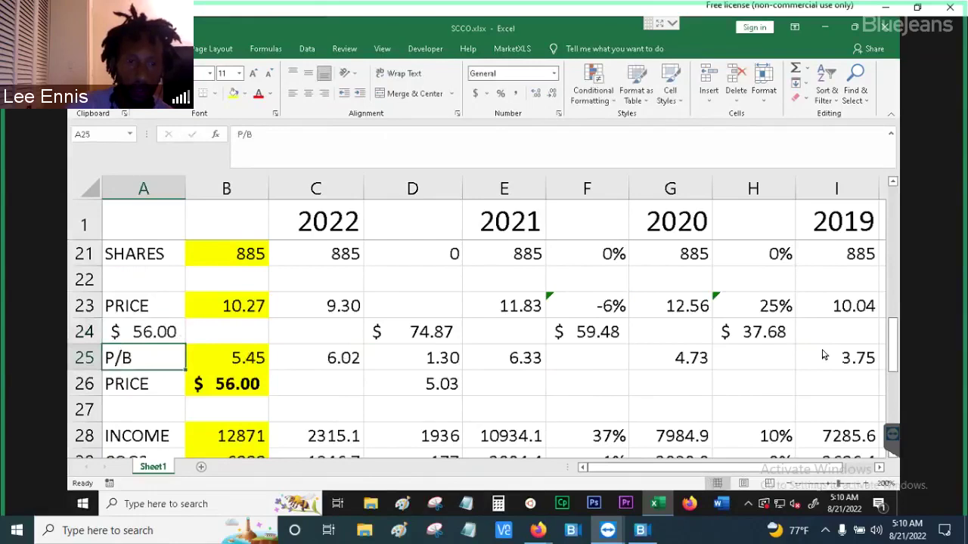
key("Up")
key("Down")
key("Right")
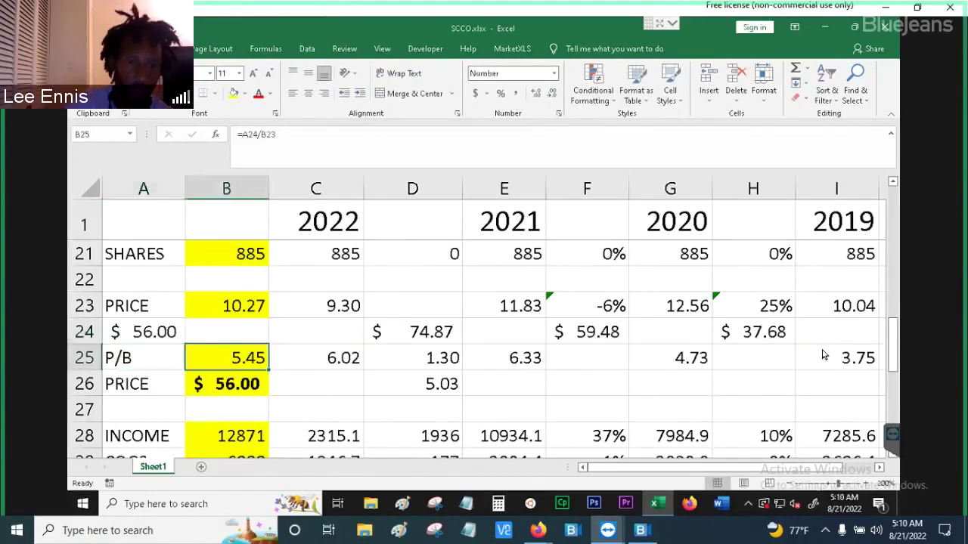
key("Down")
key("Up")
Set the share price in A24 to 57.
key("Left")
key("Up")
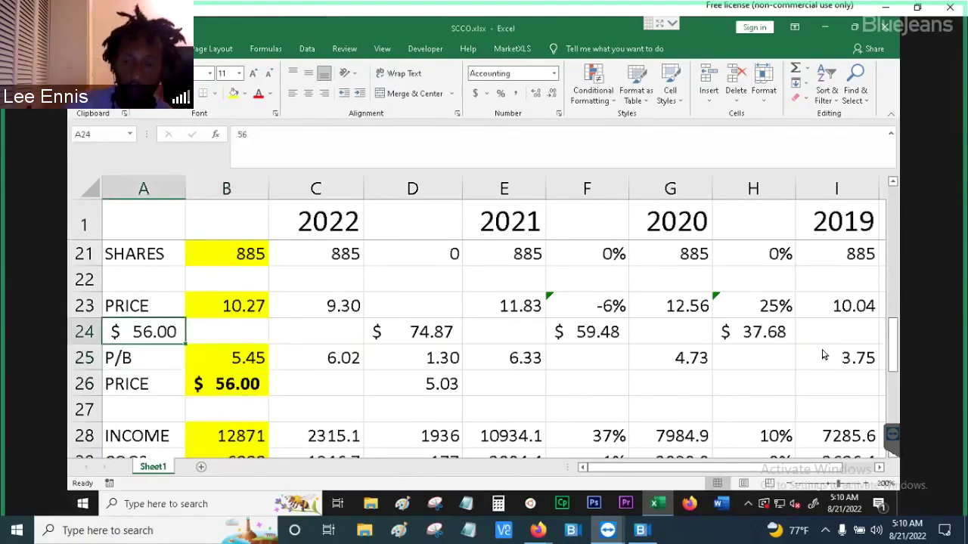
type("57")
key("Return")
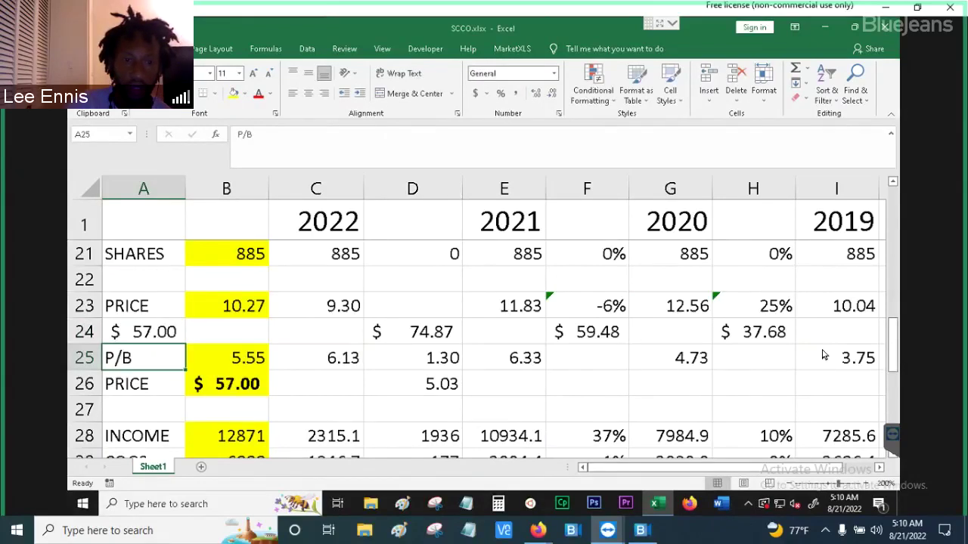
key("Up")
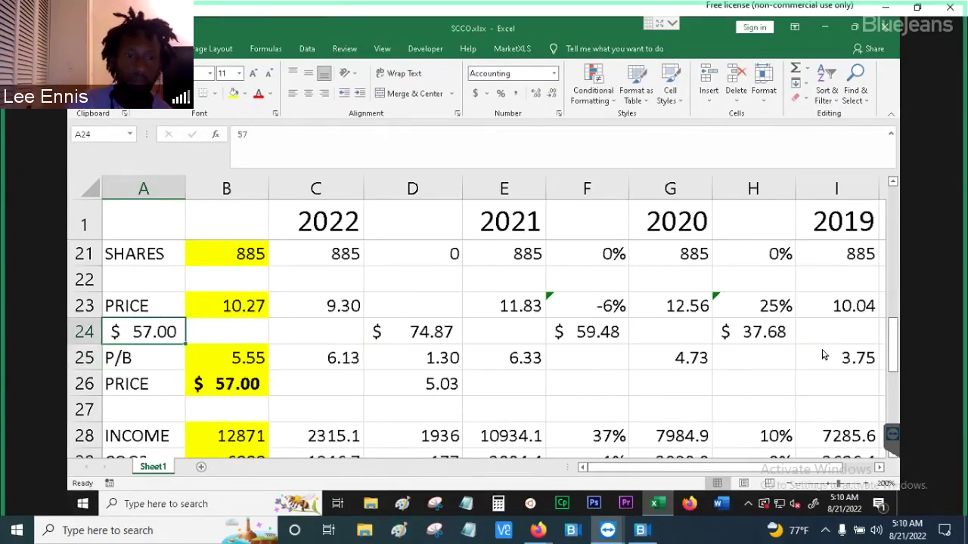